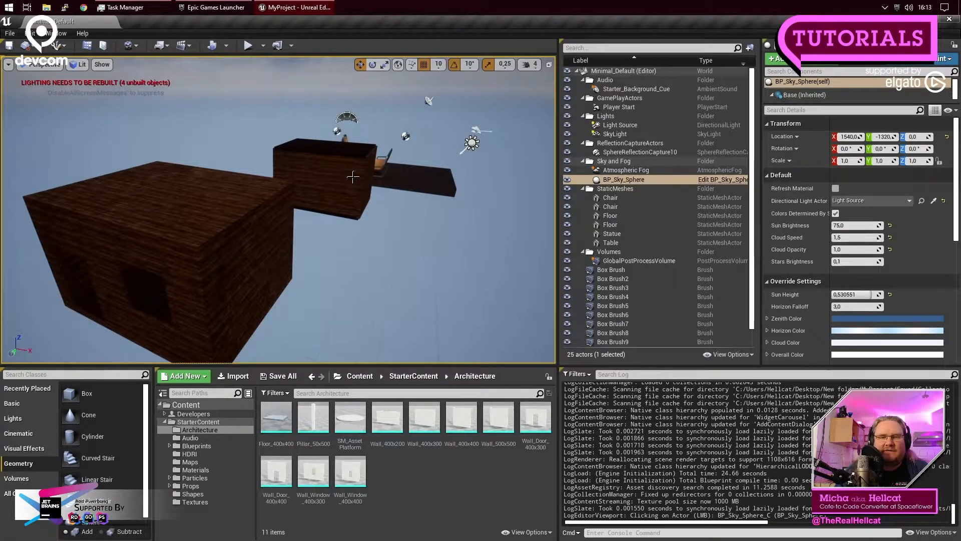
# Step: Select one of the chairs beside the round table on the floor platform
pyautogui.moveTo(383, 178); pyautogui.dragTo(363, 93, button='right')
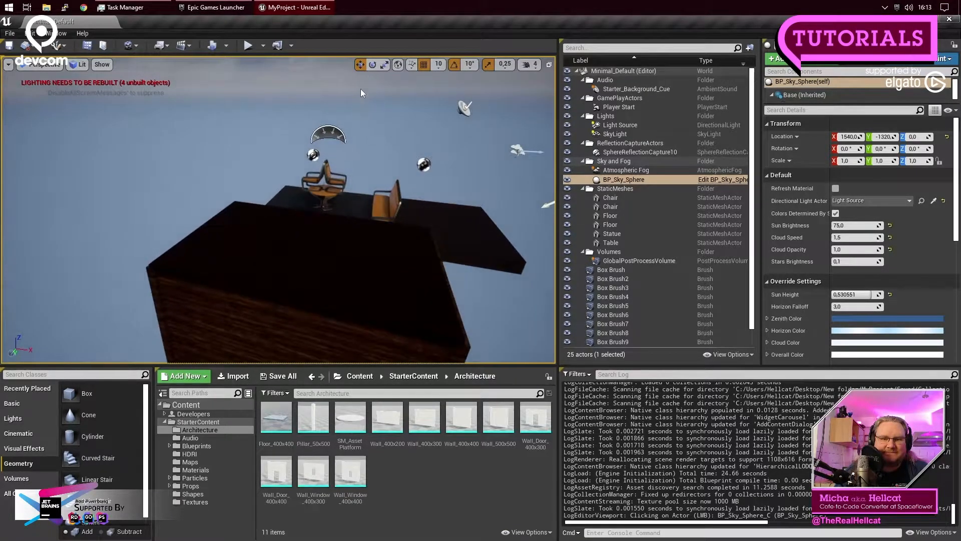
pyautogui.moveTo(363, 229); pyautogui.dragTo(303, 205, button='right')
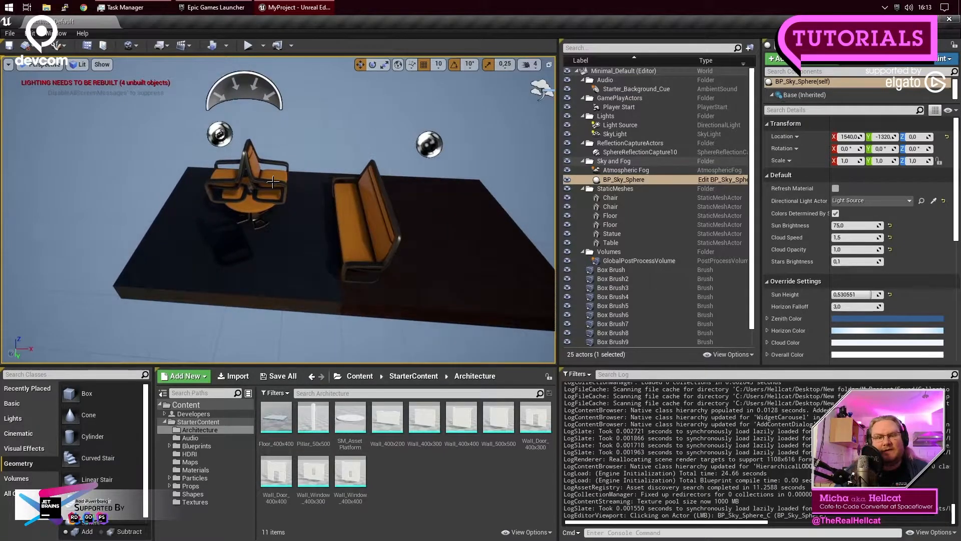
pyautogui.click(273, 182)
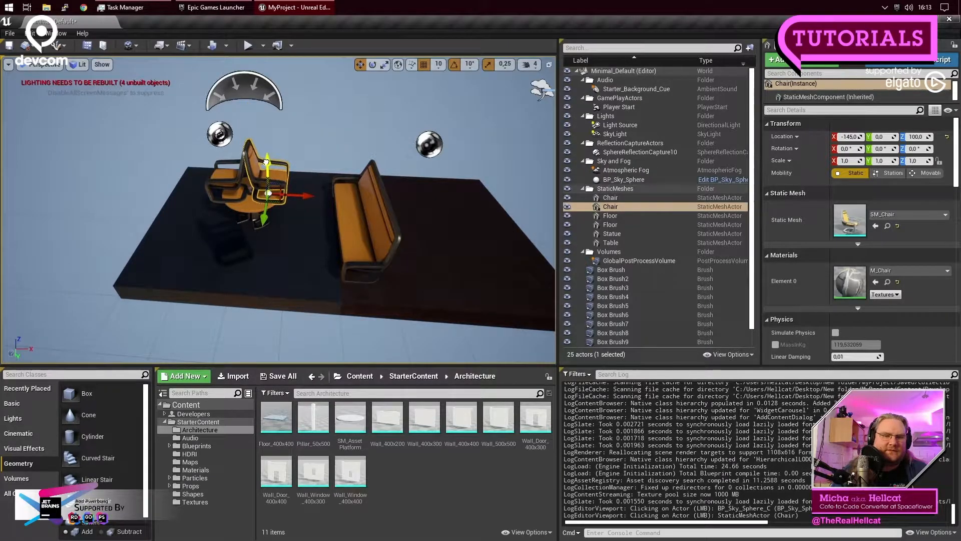
# Step: Select the outer walls of the wooden box room one after another to inspect its individual box brushes
pyautogui.moveTo(267, 162); pyautogui.dragTo(108, 148, button='right')
pyautogui.moveTo(397, 210); pyautogui.dragTo(346, 241, button='right')
pyautogui.moveTo(180, 236); pyautogui.dragTo(179, 237, button='right')
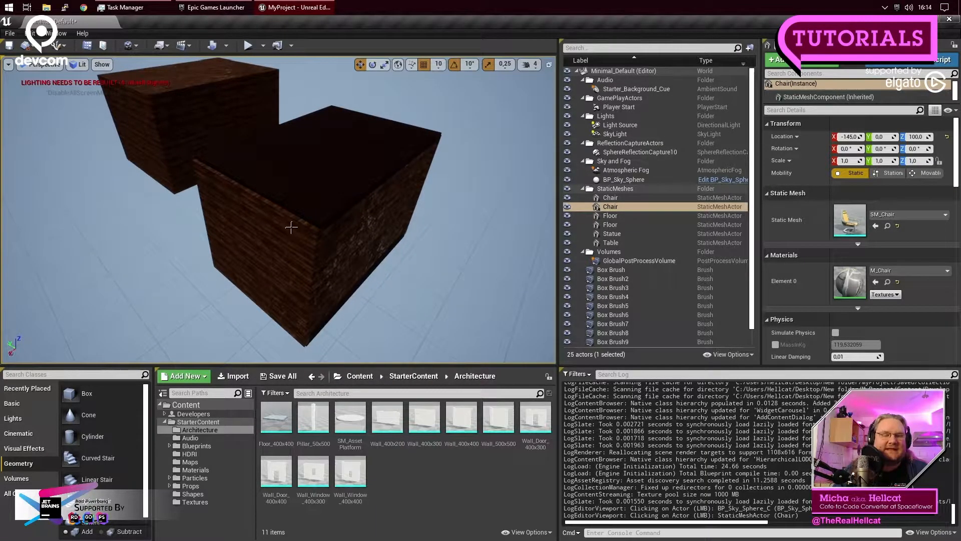
pyautogui.click(366, 234)
pyautogui.click(279, 245)
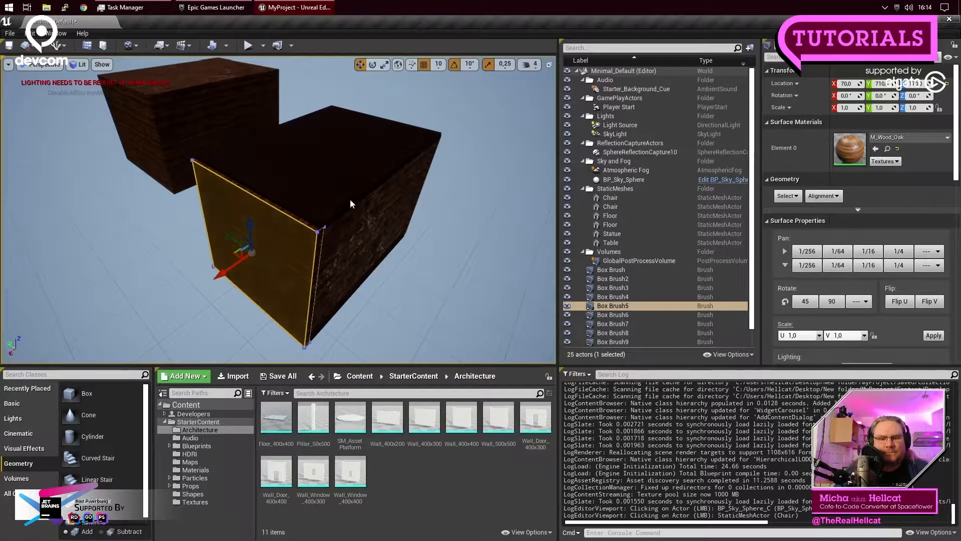
pyautogui.click(350, 178)
pyautogui.click(385, 228)
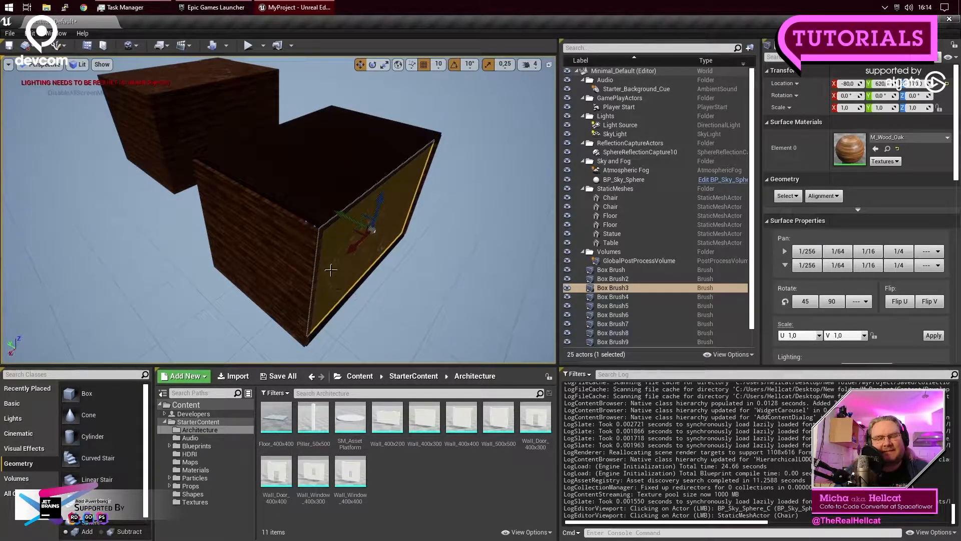
pyautogui.click(260, 245)
# Step: Lift the roof brush off the wooden box room and pull its long side wall outward to Y 500
pyautogui.click(335, 122)
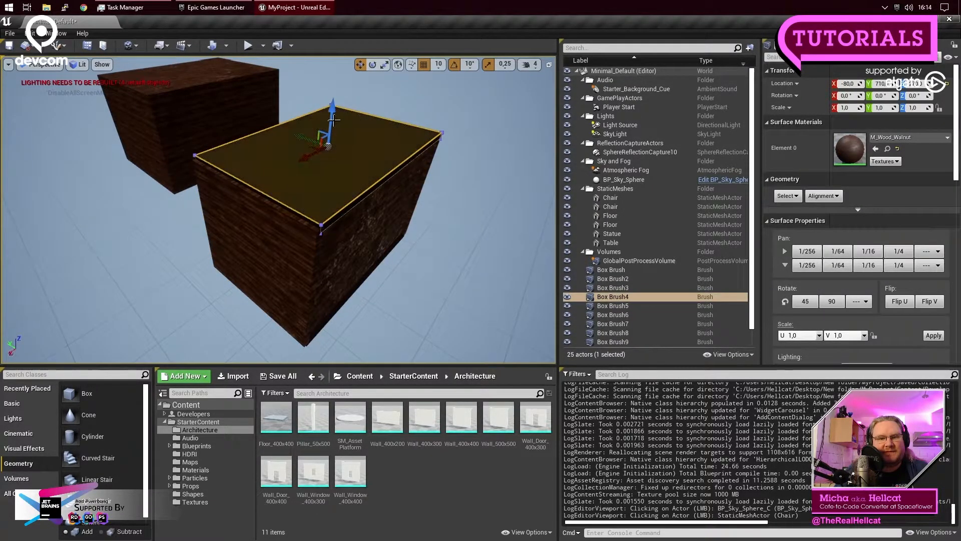
pyautogui.moveTo(334, 112); pyautogui.dragTo(334, 59)
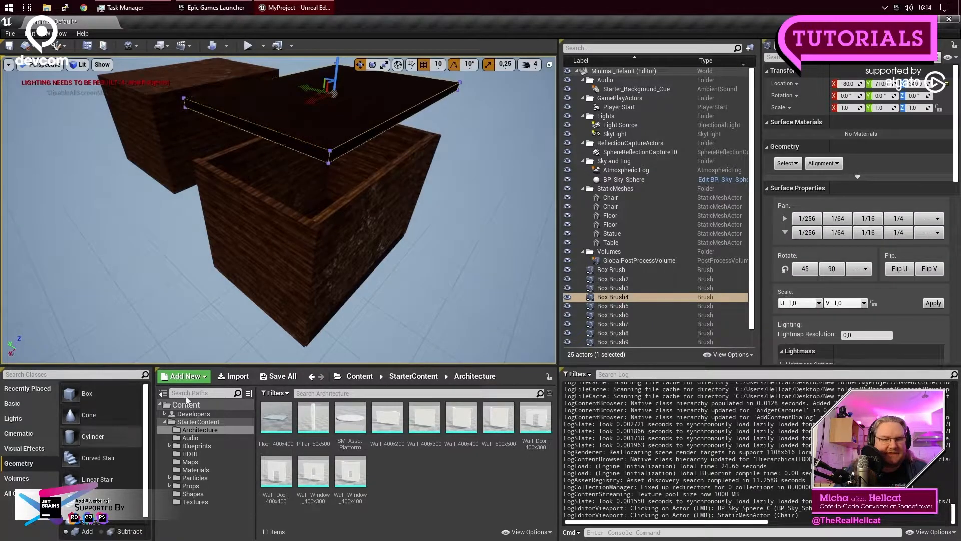
pyautogui.click(356, 223)
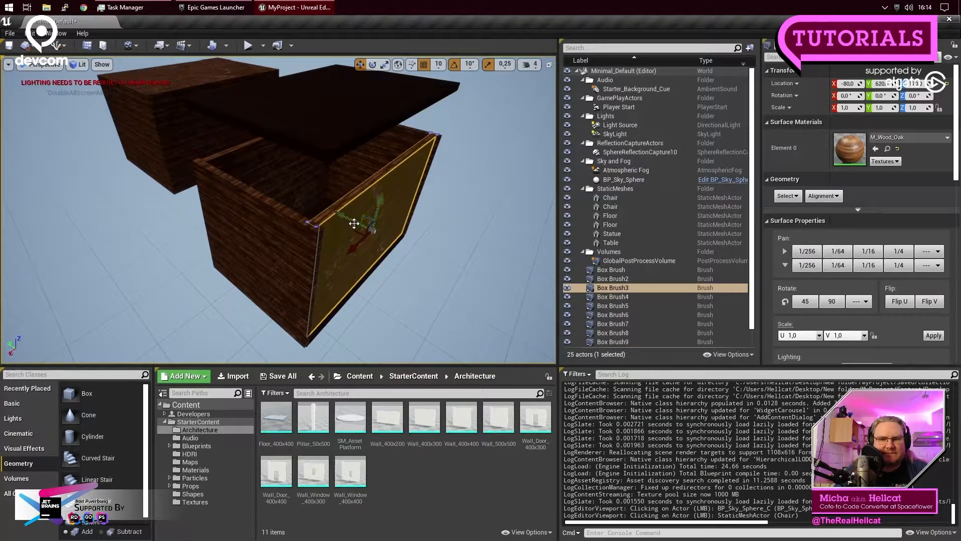
pyautogui.moveTo(346, 215); pyautogui.dragTo(436, 261)
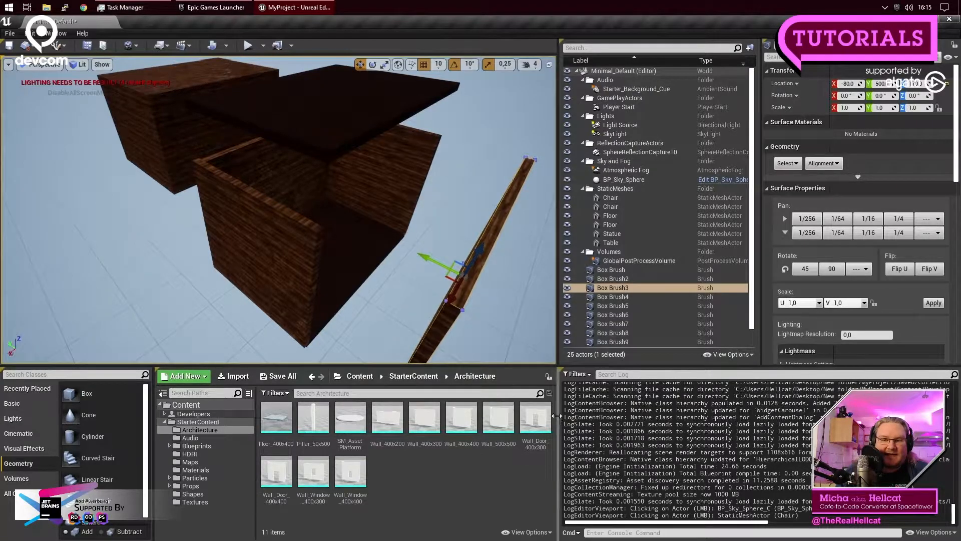
# Step: Close the Place Actors panel and reopen it
pyautogui.click(3, 373)
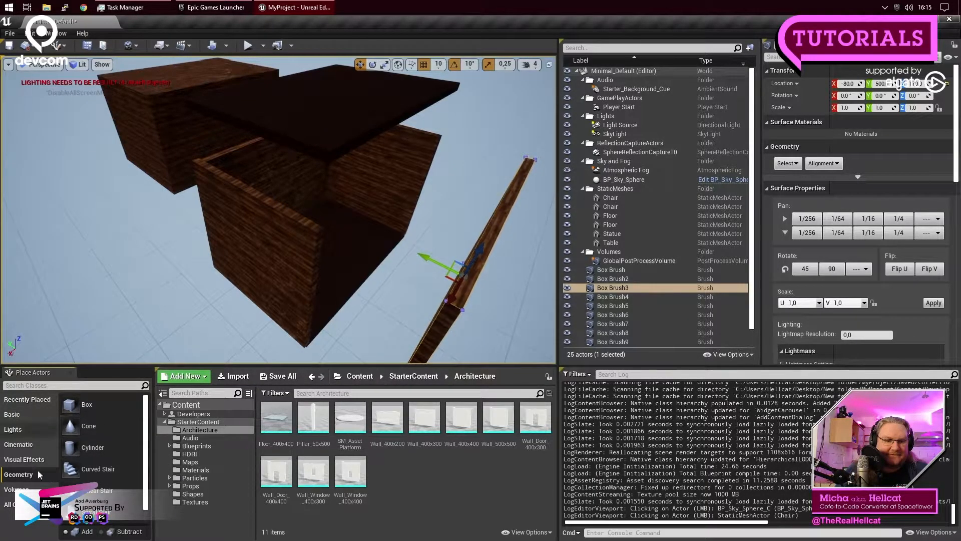
pyautogui.click(70, 373)
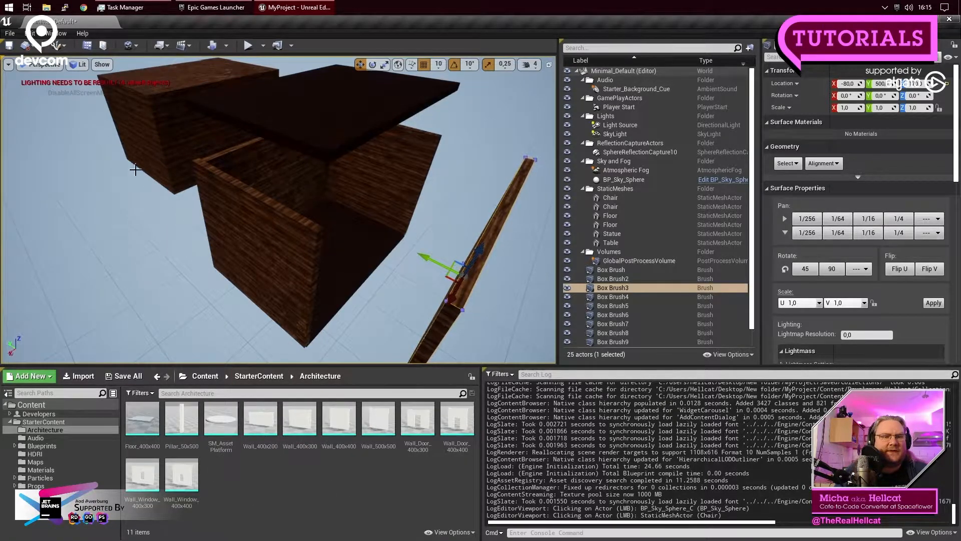
pyautogui.click(62, 34)
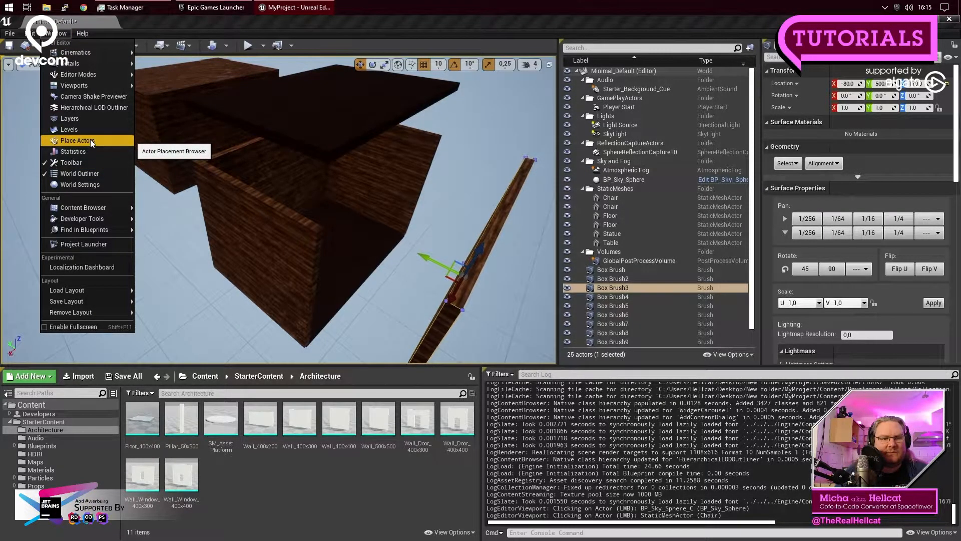
pyautogui.click(78, 141)
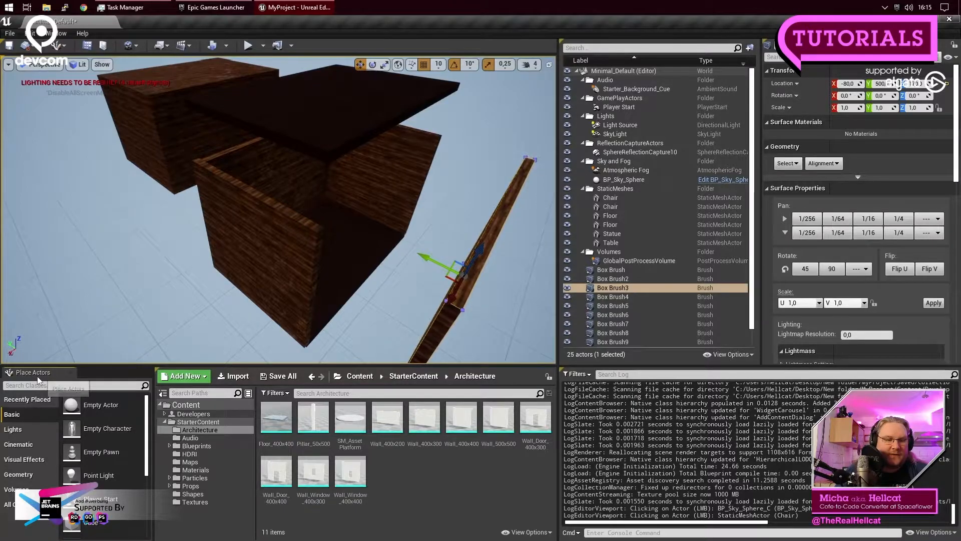
# Step: Undock the Place Actors panel as a floating window and dock it beside the level viewport
pyautogui.moveTo(33, 372); pyautogui.dragTo(223, 309)
pyautogui.moveTo(426, 334); pyautogui.dragTo(321, 177)
pyautogui.moveTo(394, 190); pyautogui.dragTo(443, 127)
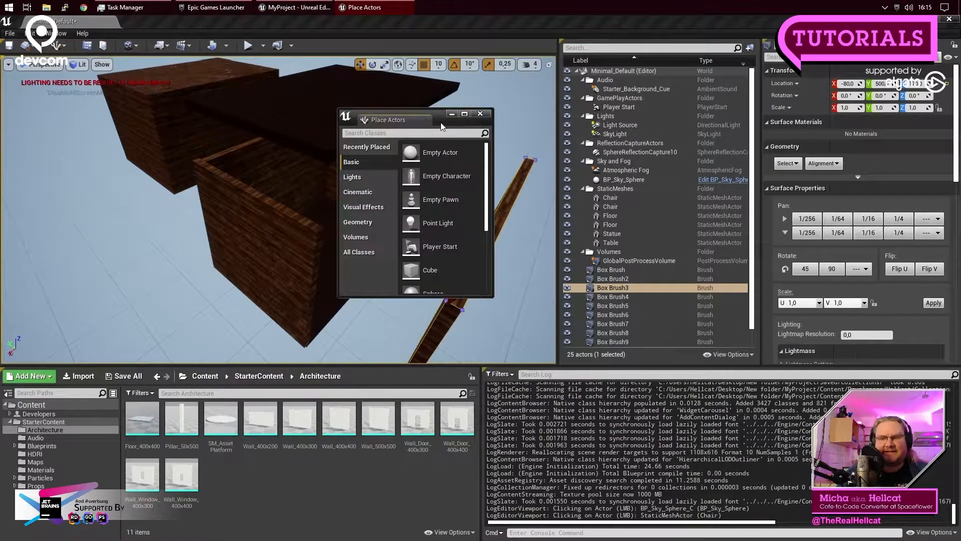
pyautogui.moveTo(389, 119); pyautogui.dragTo(30, 190)
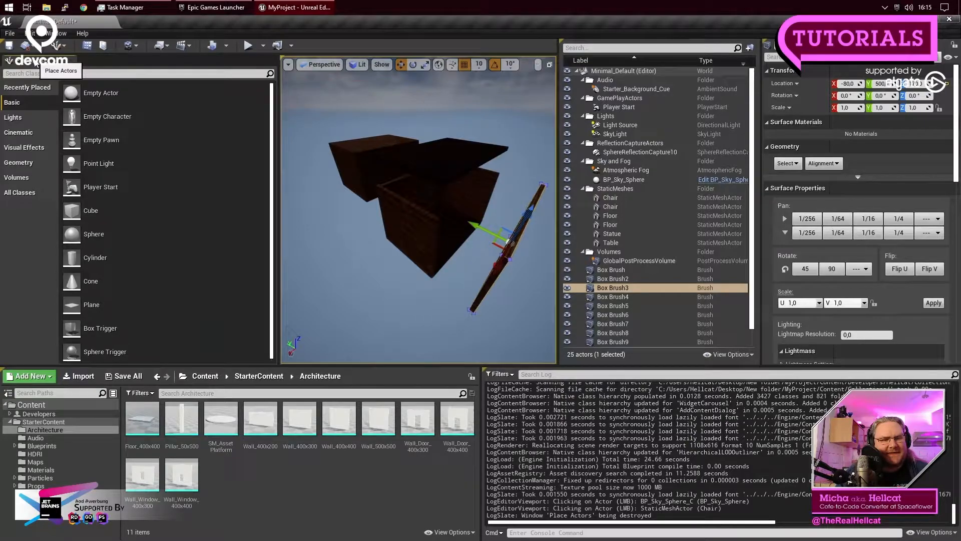
# Step: Hide the tab of the Place Actors panel and show it again
pyautogui.rightClick(37, 64)
pyautogui.click(56, 71)
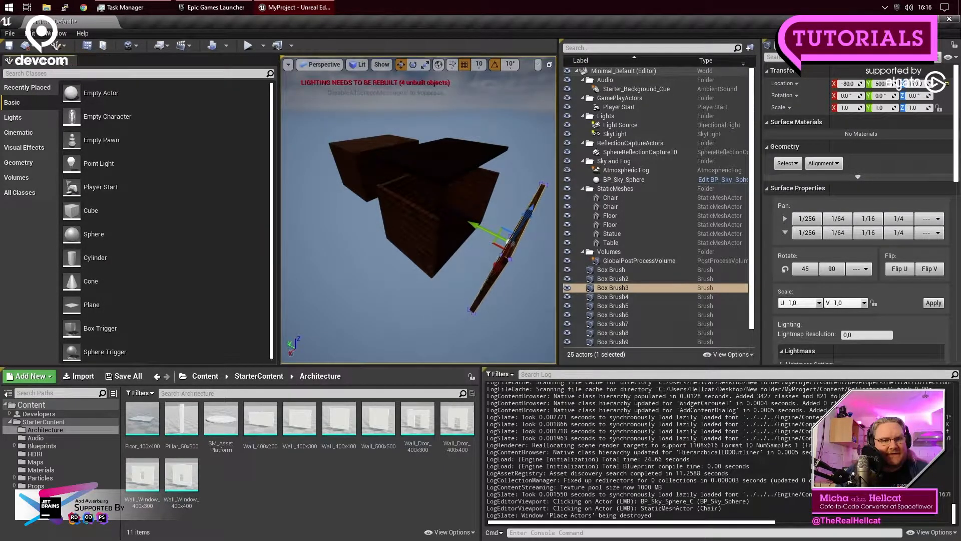
pyautogui.rightClick(40, 61)
pyautogui.click(70, 76)
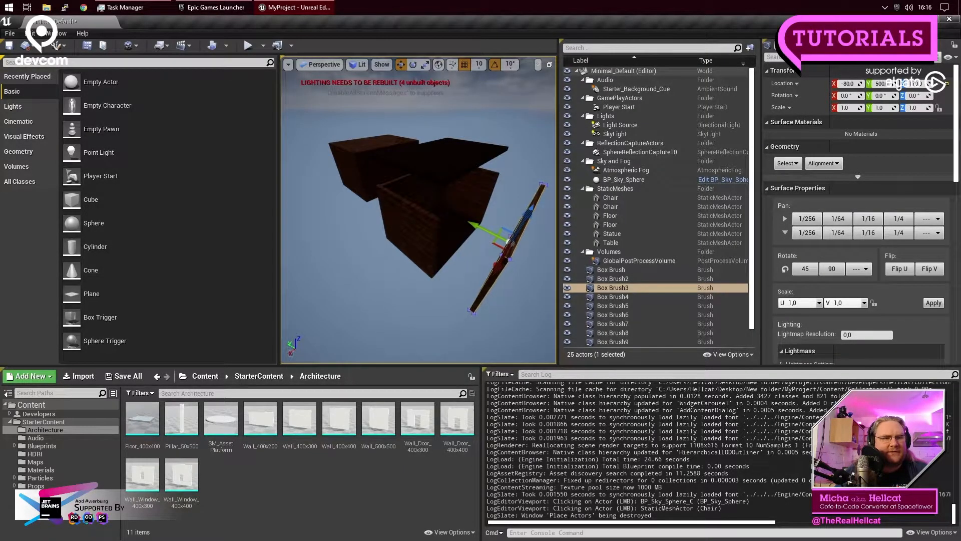
pyautogui.click(3, 57)
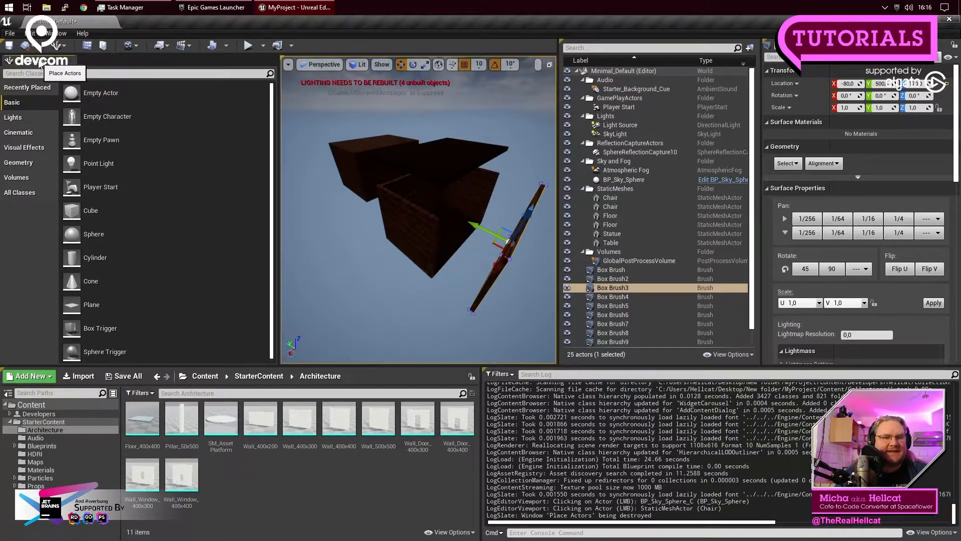
# Step: Float the Place Actors panel, redock it beside the Content Browser and make it narrower
pyautogui.moveTo(45, 64); pyautogui.dragTo(295, 142)
pyautogui.moveTo(388, 151); pyautogui.dragTo(391, 152)
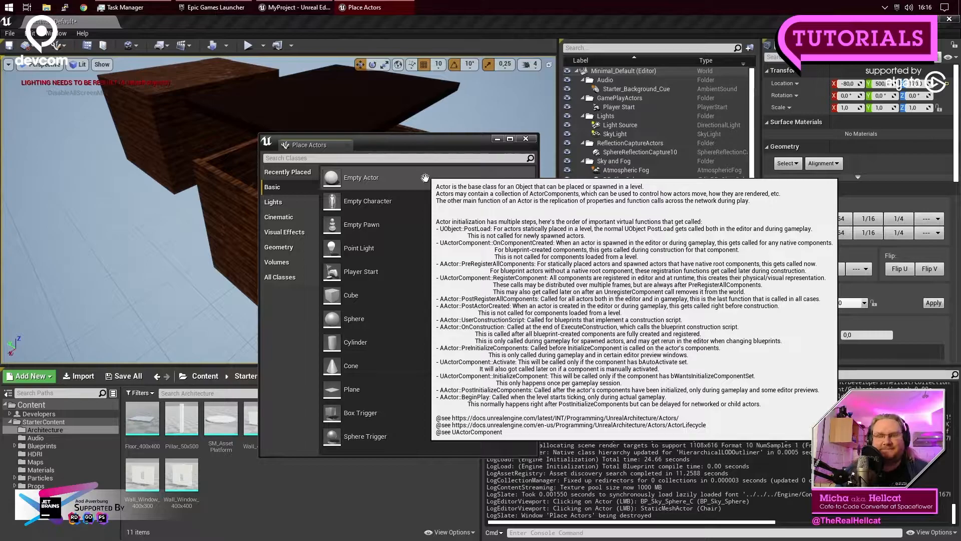
pyautogui.moveTo(311, 146); pyautogui.dragTo(125, 401)
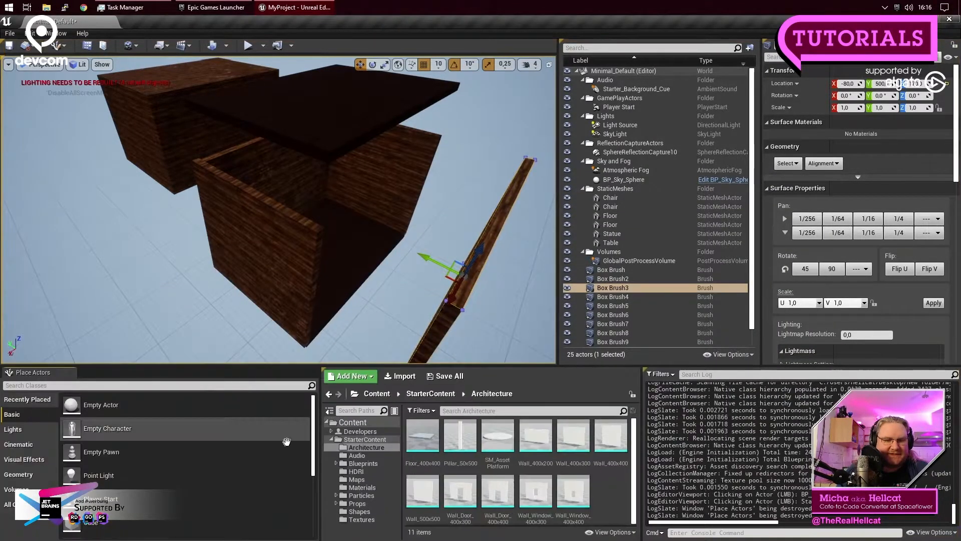
pyautogui.moveTo(319, 441); pyautogui.dragTo(170, 450)
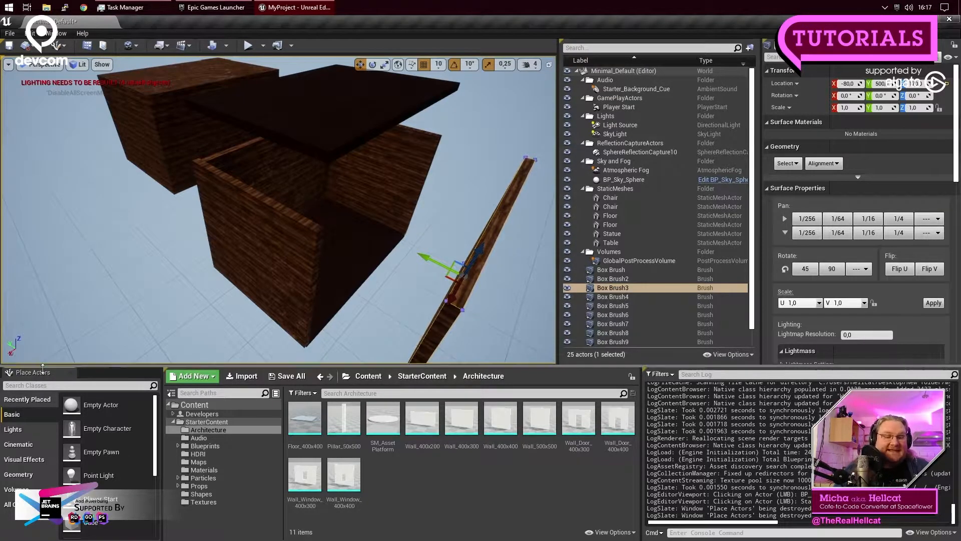
# Step: Hide the Place Actors panel's tab and widen the panel slightly
pyautogui.rightClick(41, 372)
pyautogui.click(55, 384)
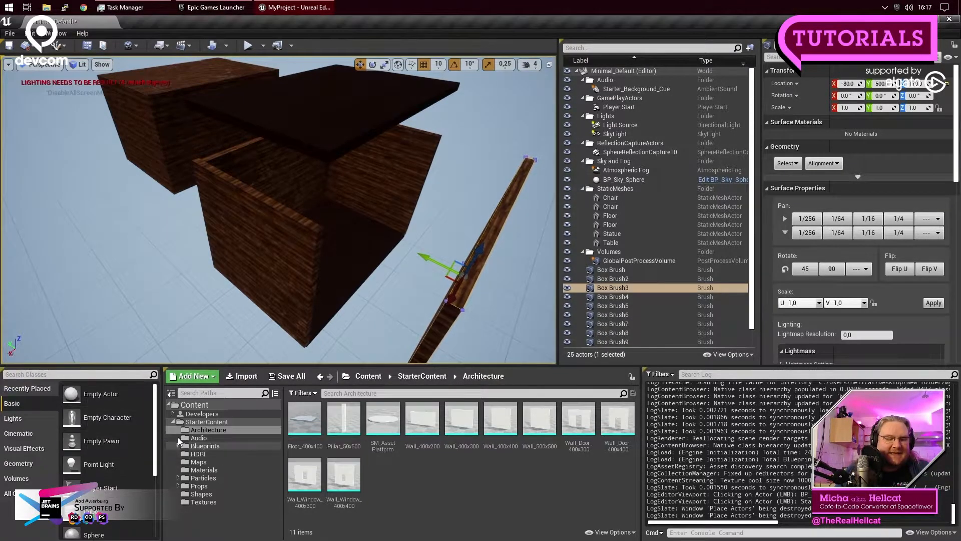
pyautogui.moveTo(161, 442); pyautogui.dragTo(166, 442)
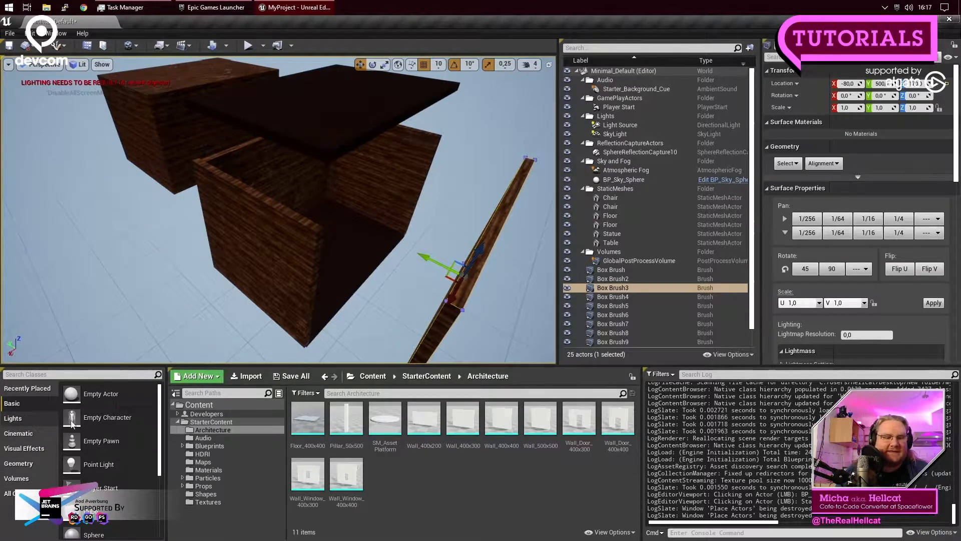
# Step: Browse the placeable actors in the Lights, Cinematic, Visual Effects and Geometry categories
pyautogui.click(27, 419)
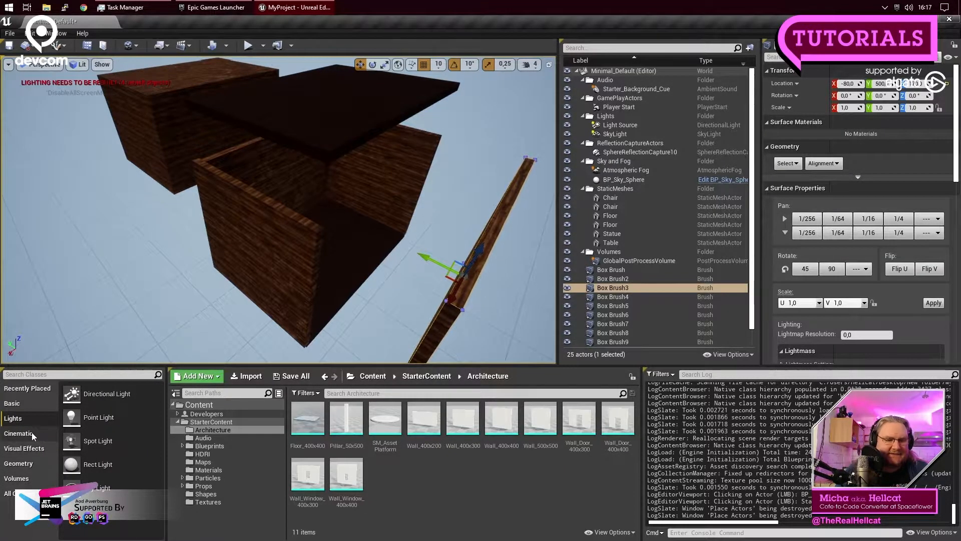
pyautogui.click(32, 432)
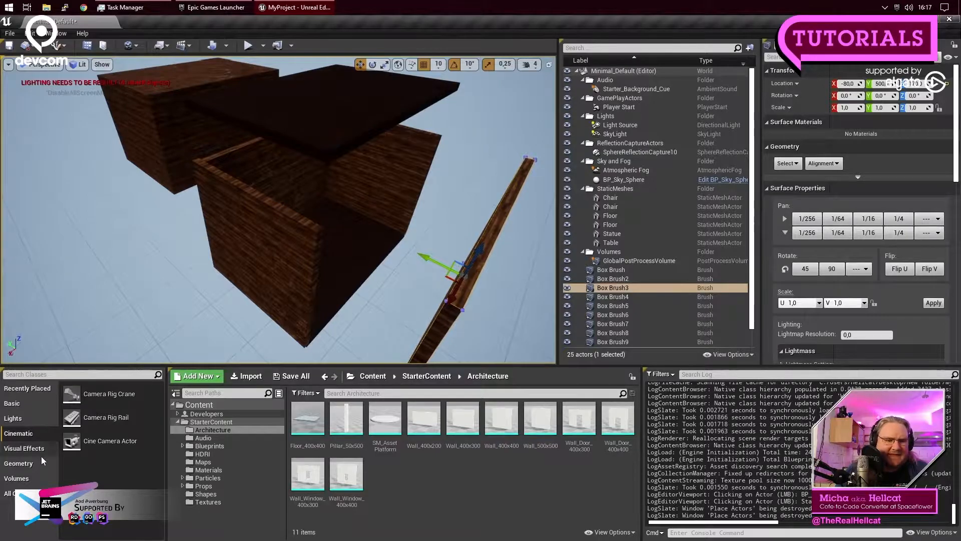
pyautogui.click(32, 449)
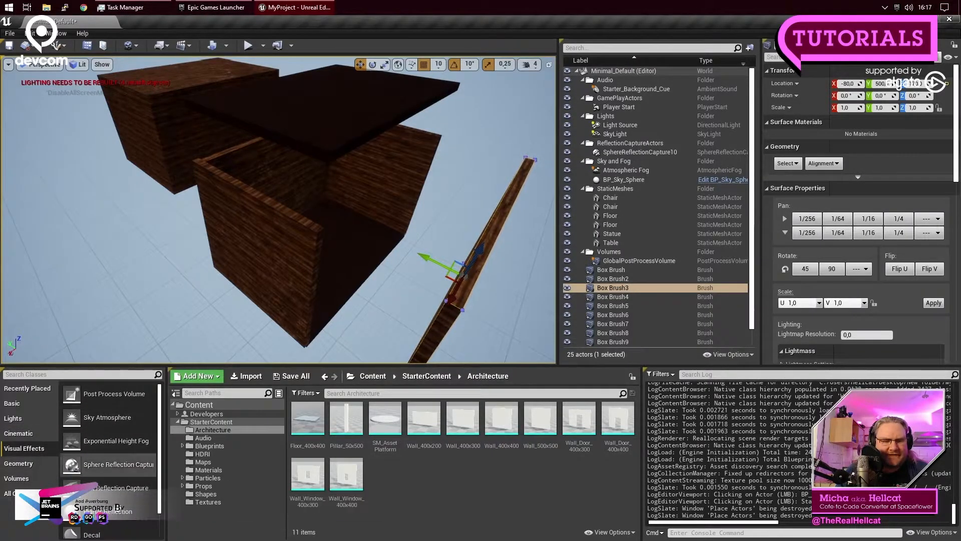
pyautogui.scroll(-1, 115, 475)
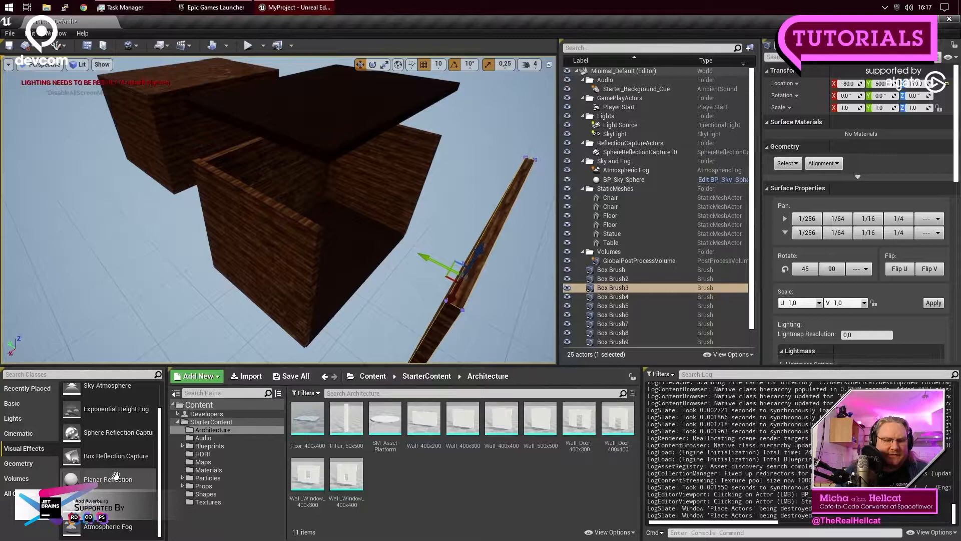
pyautogui.scroll(1, 142, 424)
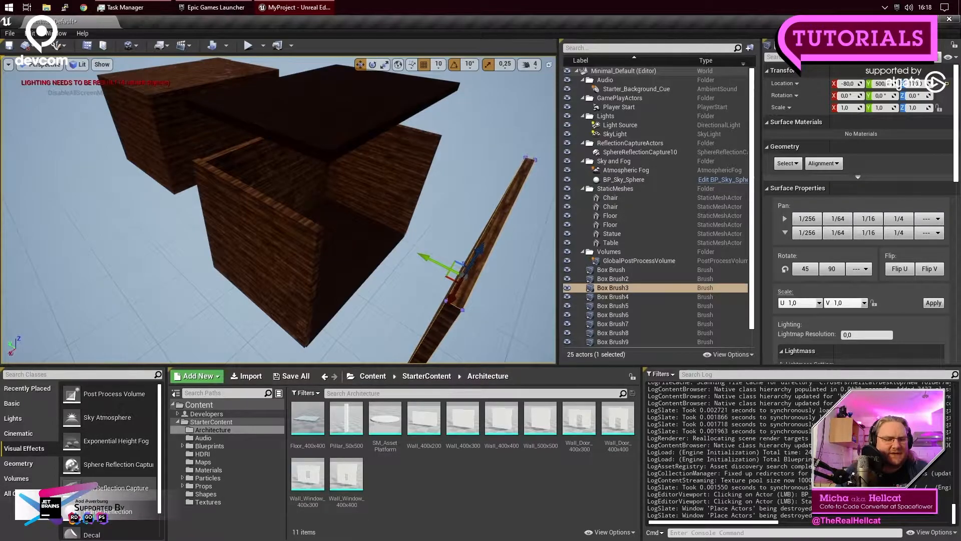
pyautogui.click(20, 464)
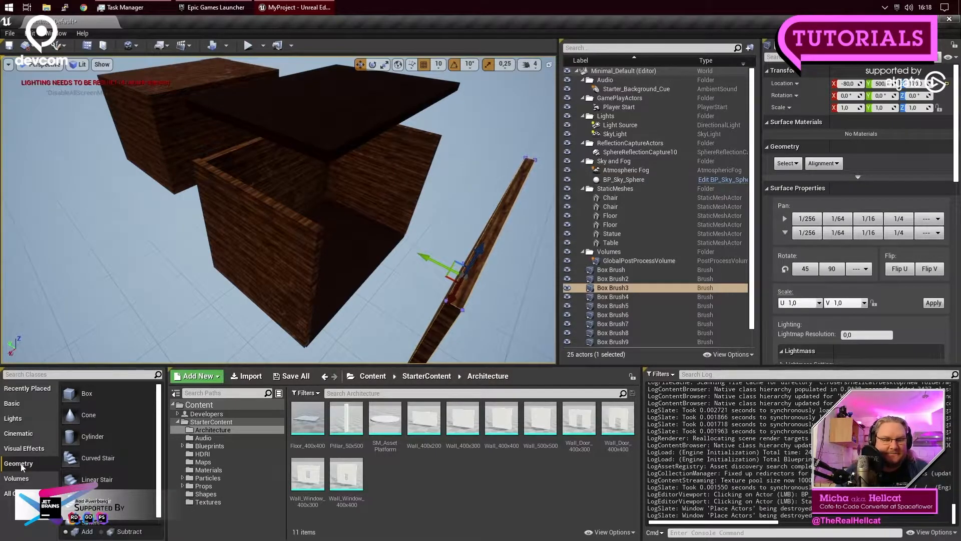
# Step: Select the walls, floor and raised roof of the opened box room in turn to inspect its geometry brushes
pyautogui.click(395, 183)
pyautogui.click(294, 184)
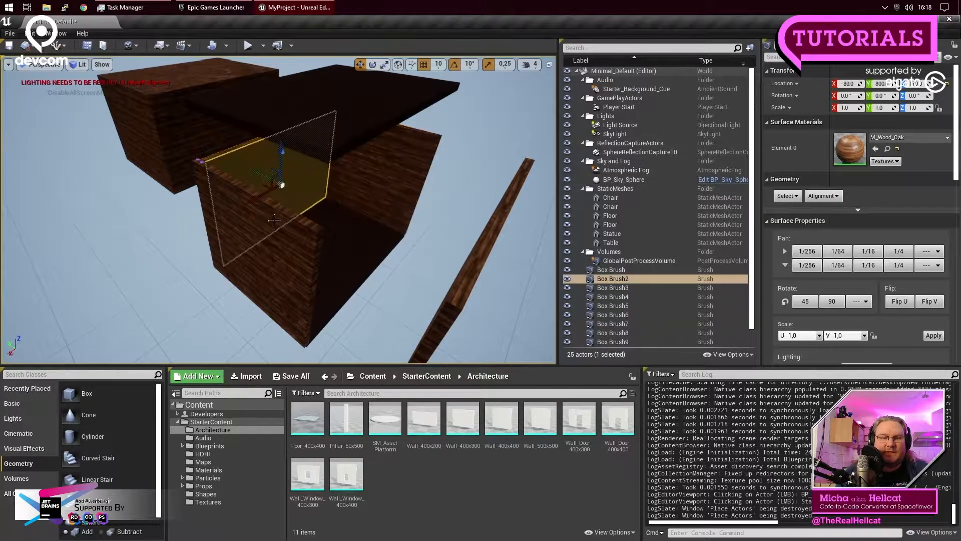
pyautogui.click(275, 220)
pyautogui.click(344, 251)
pyautogui.click(335, 146)
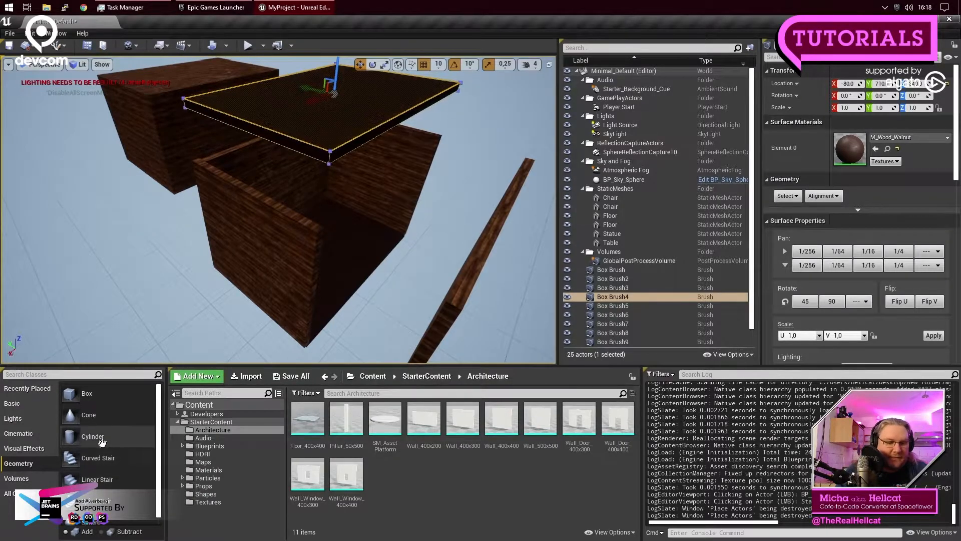
# Step: Add an additive cylinder geometry brush beside the wooden rooms and position it at X 280, Y 990
pyautogui.moveTo(98, 437)
pyautogui.mouseDown()
pyautogui.moveTo(240, 423)
pyautogui.moveTo(421, 251)
pyautogui.moveTo(113, 288)
pyautogui.moveTo(159, 305)
pyautogui.moveTo(161, 273)
pyautogui.mouseUp()
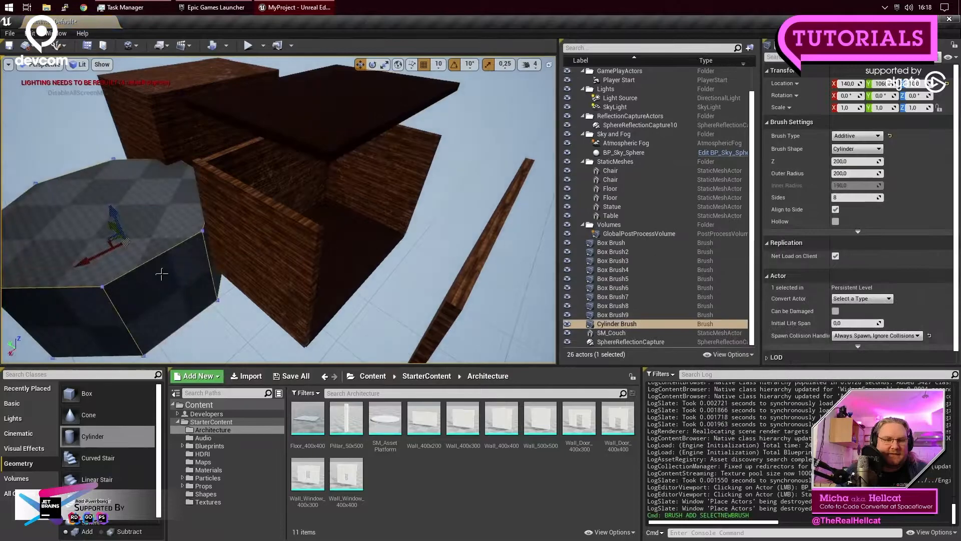
pyautogui.moveTo(173, 279)
pyautogui.mouseDown(button='right')
pyautogui.moveTo(146, 307)
pyautogui.moveTo(156, 271)
pyautogui.moveTo(141, 274)
pyautogui.mouseUp(button='right')
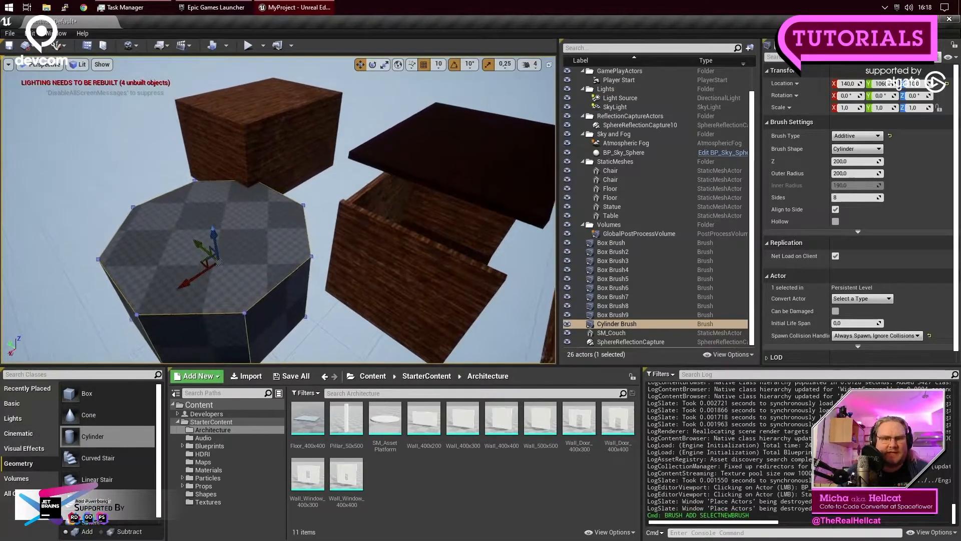
pyautogui.moveTo(78, 251)
pyautogui.mouseDown(button='right')
pyautogui.moveTo(152, 284)
pyautogui.moveTo(170, 327)
pyautogui.moveTo(190, 257)
pyautogui.mouseUp(button='right')
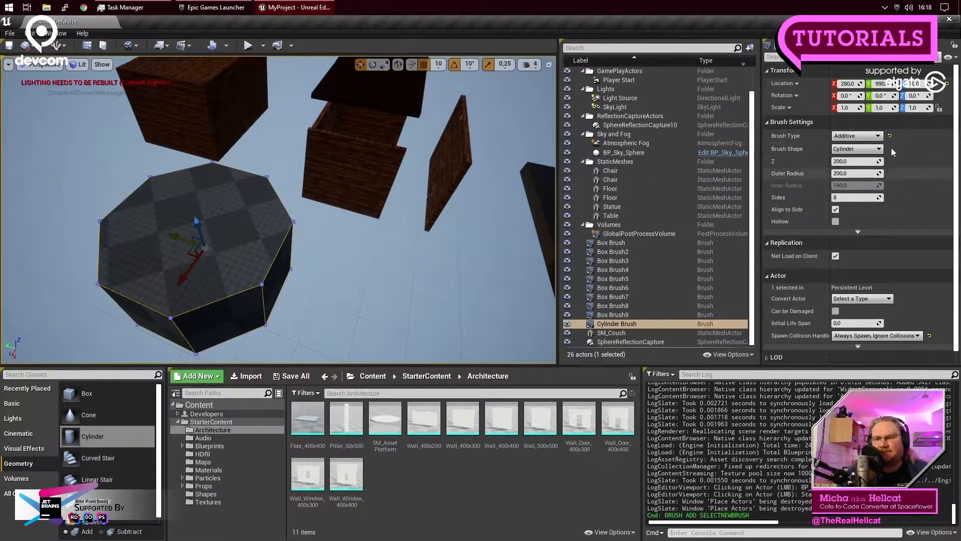
# Step: Inspect the cylinder's Brush Settings and its Additive and Subtractive brush type options, keeping Additive
pyautogui.click(768, 124)
pyautogui.click(769, 124)
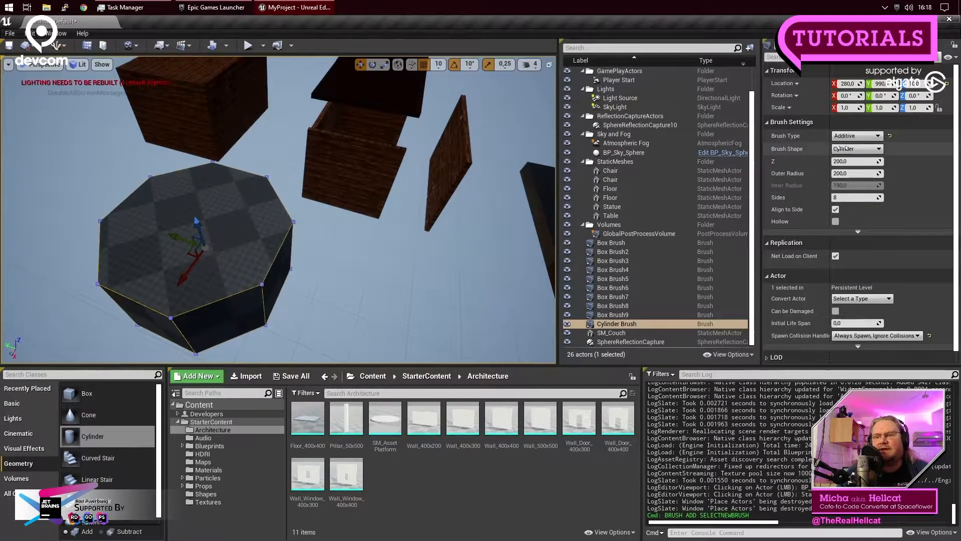
pyautogui.click(857, 135)
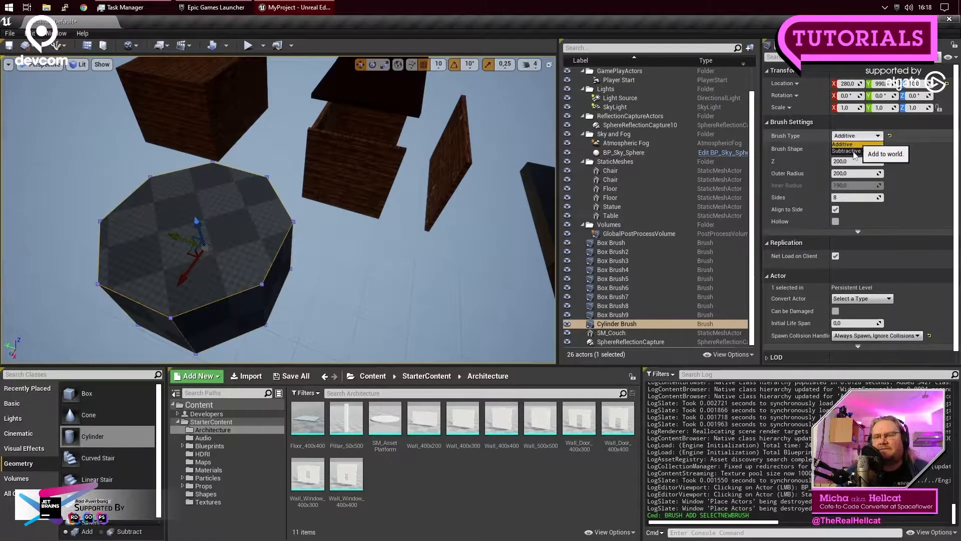
pyautogui.click(856, 143)
pyautogui.click(799, 123)
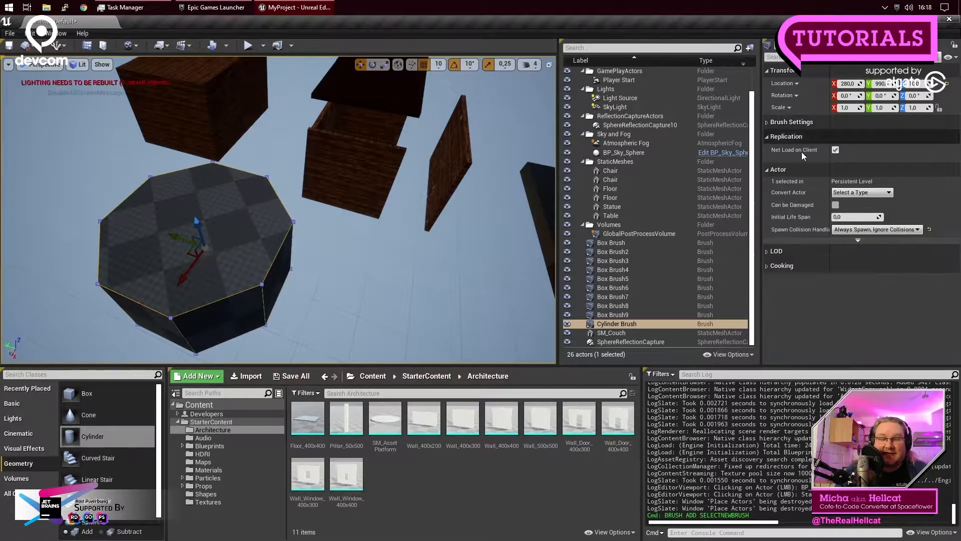
pyautogui.click(816, 126)
# Step: Select the front wall and roof surfaces of the wooden room with door and window openings to inspect its box brush
pyautogui.press('d')
pyautogui.moveTo(201, 185); pyautogui.dragTo(86, 157, button='right')
pyautogui.moveTo(304, 148)
pyautogui.mouseDown(button='right')
pyautogui.moveTo(306, 175)
pyautogui.moveTo(401, 193)
pyautogui.moveTo(388, 184)
pyautogui.moveTo(466, 186)
pyautogui.moveTo(386, 177)
pyautogui.mouseUp(button='right')
pyautogui.press('a')
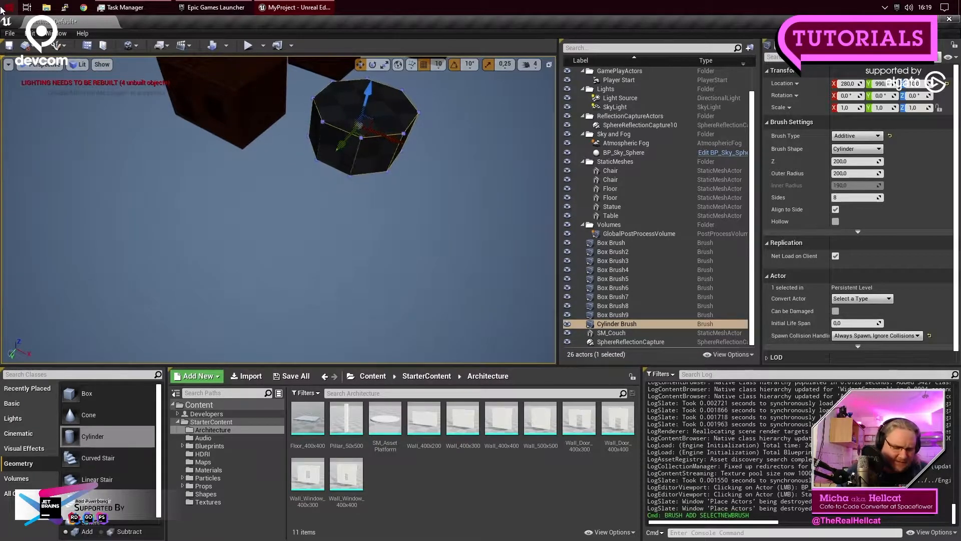
pyautogui.press('alt+super+m')
pyautogui.moveTo(356, 238); pyautogui.dragTo(339, 212, button='right')
pyautogui.press('s')
pyautogui.press('w')
pyautogui.press('s')
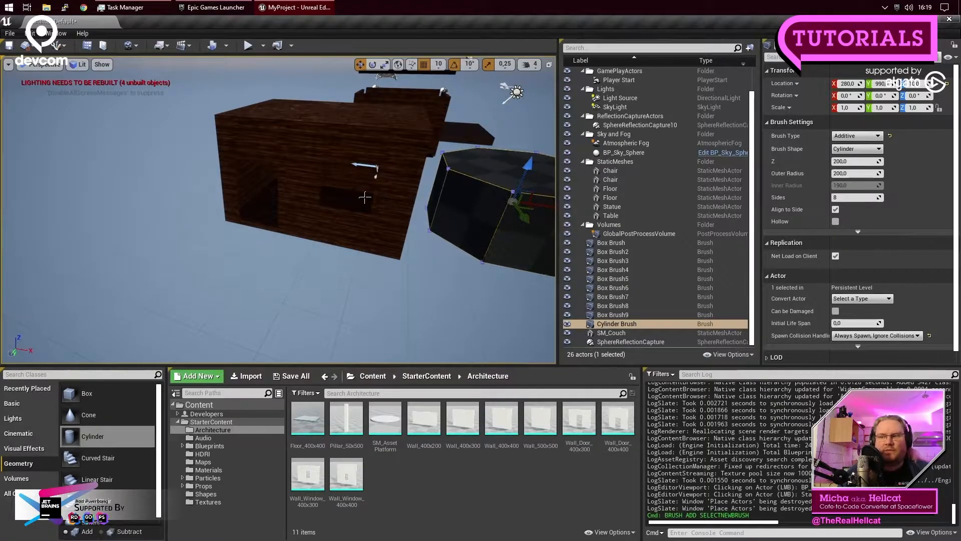
pyautogui.click(311, 157)
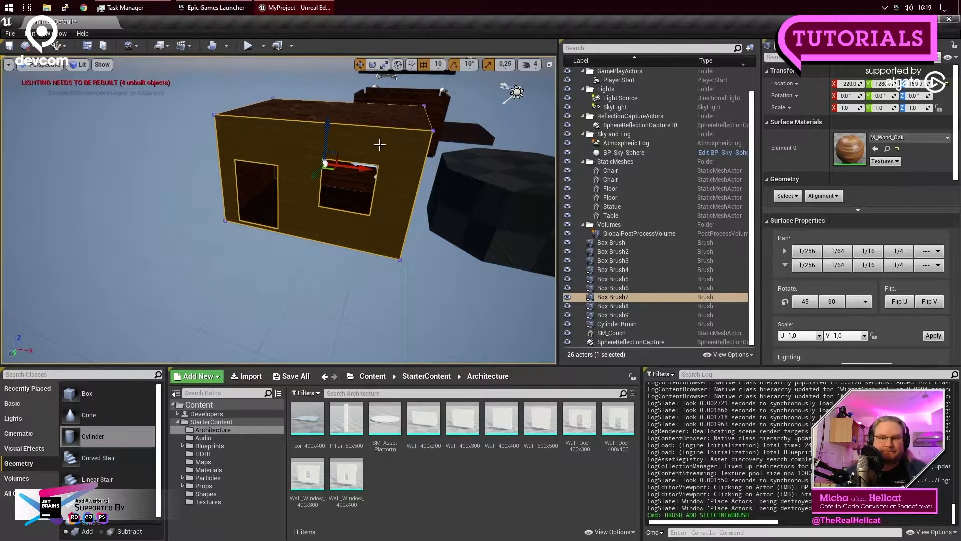
pyautogui.click(370, 121)
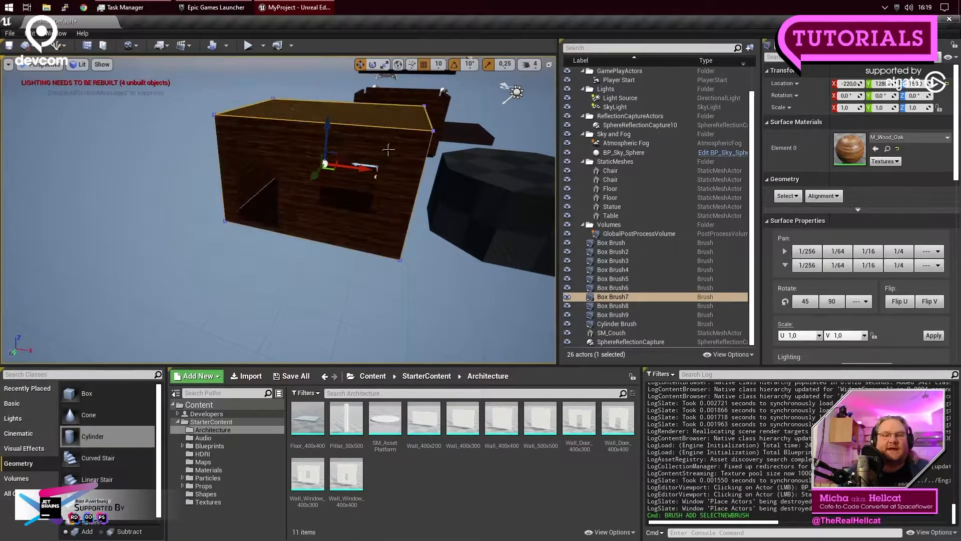
pyautogui.click(393, 194)
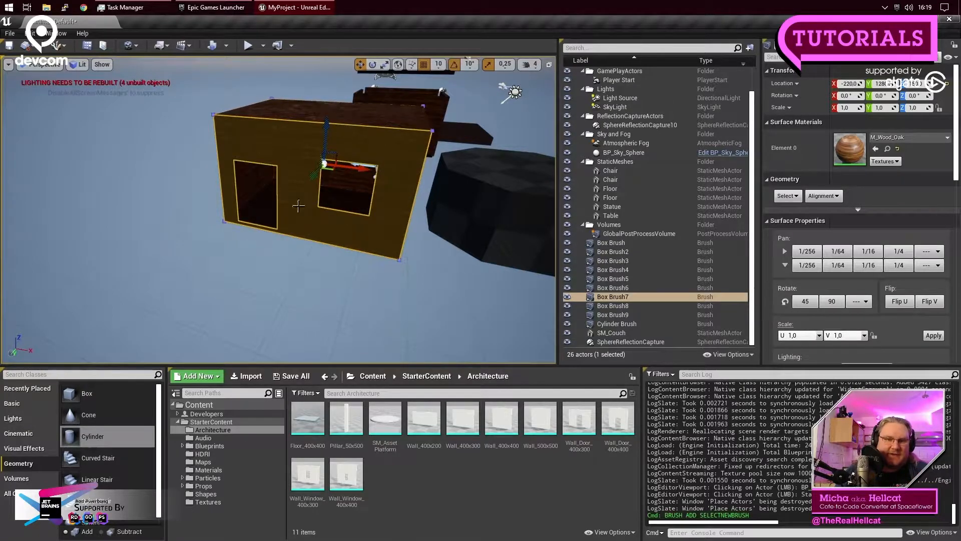
# Step: Select the cylinder's top surface and examine its material, geometry, surface and brush properties
pyautogui.moveTo(214, 259); pyautogui.dragTo(394, 224, button='middle')
pyautogui.moveTo(214, 259); pyautogui.dragTo(177, 326, button='right')
pyautogui.moveTo(327, 230); pyautogui.dragTo(329, 231, button='right')
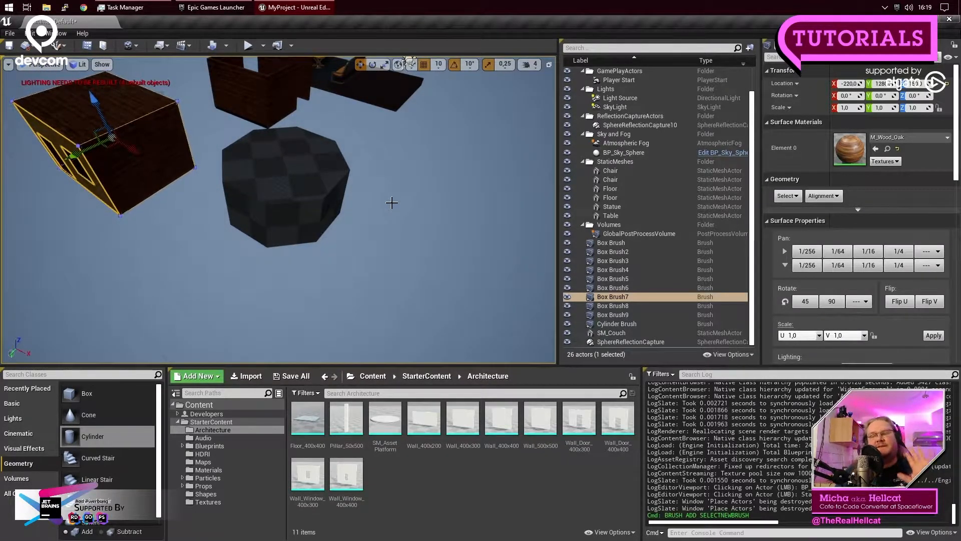
pyautogui.moveTo(383, 208); pyautogui.dragTo(364, 245, button='right')
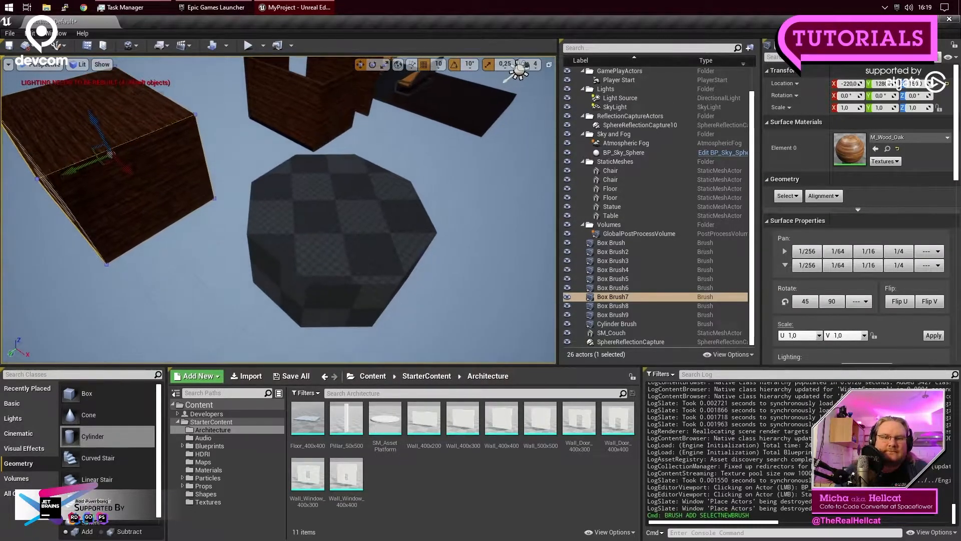
pyautogui.click(365, 259)
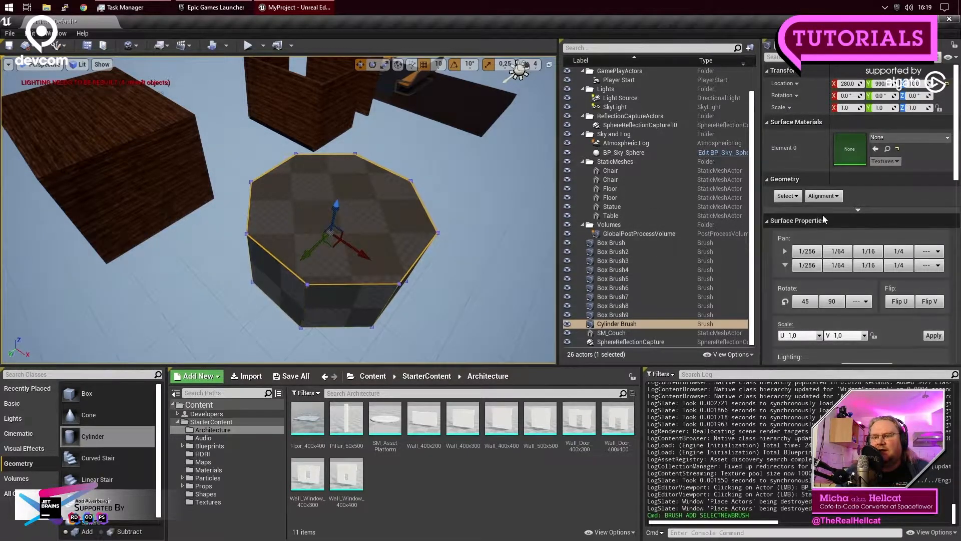
pyautogui.scroll(-5, 827, 255)
pyautogui.scroll(4, 831, 224)
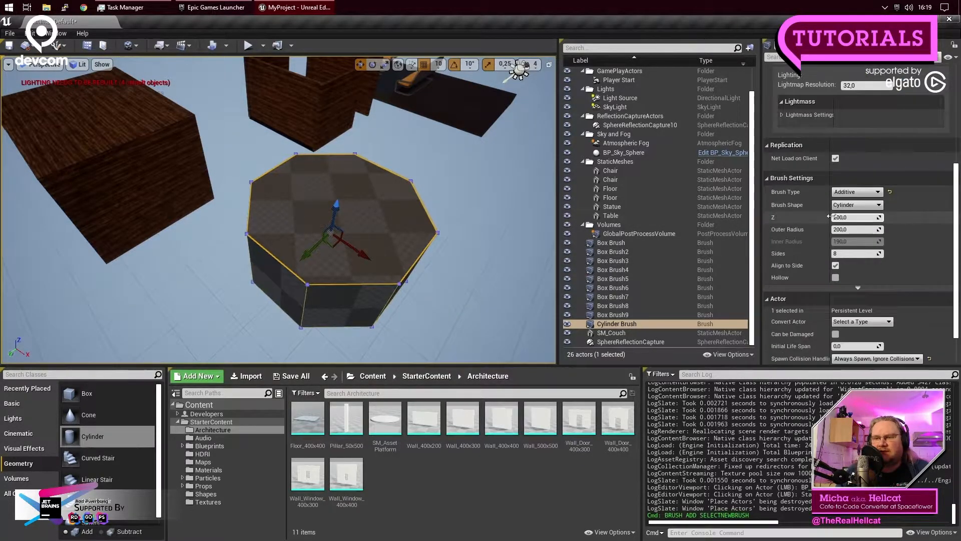
pyautogui.scroll(2, 843, 275)
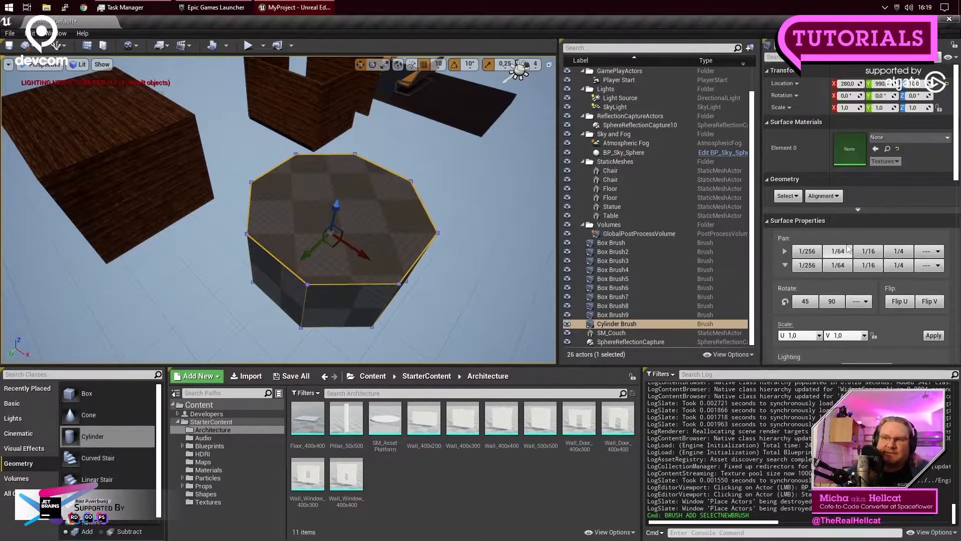
pyautogui.scroll(-5, 843, 280)
pyautogui.scroll(3, 845, 288)
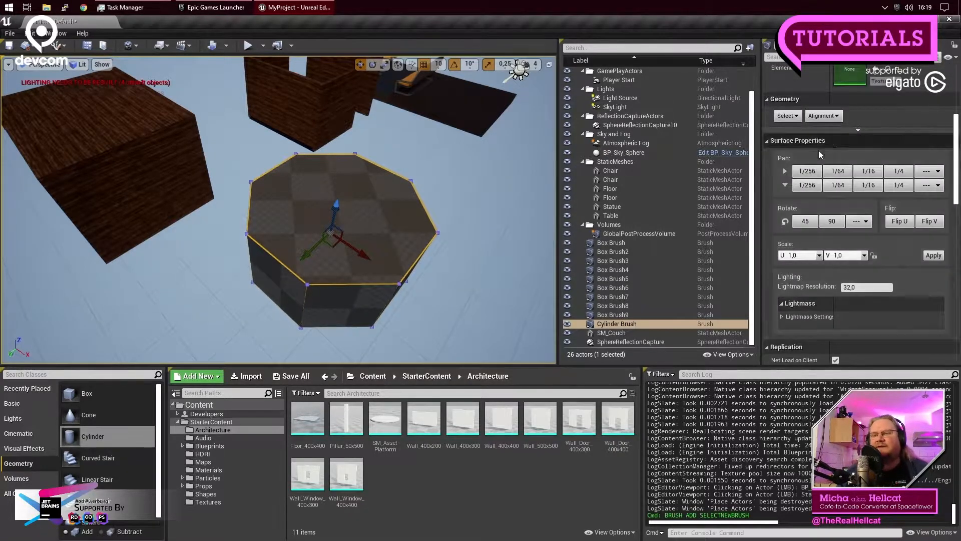
pyautogui.scroll(3, 851, 300)
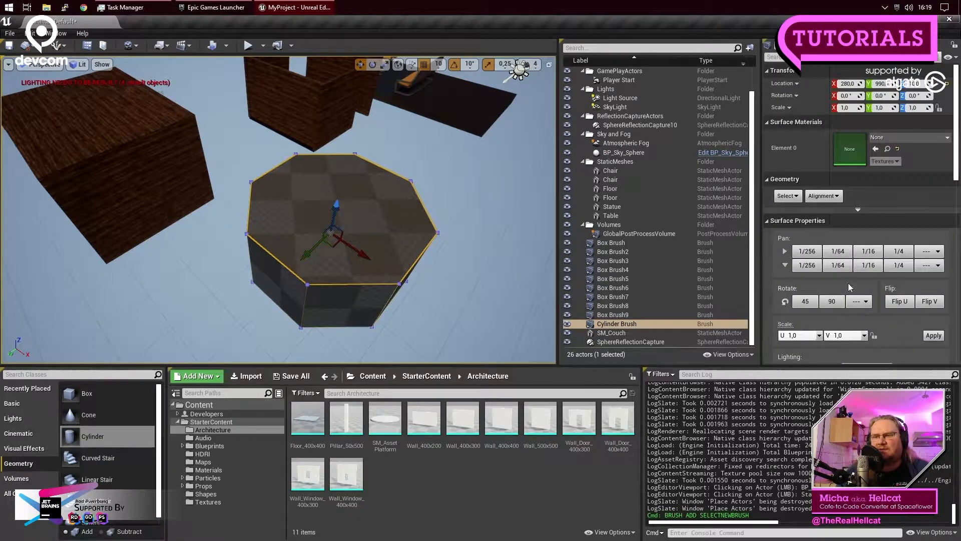
pyautogui.scroll(-8, 846, 280)
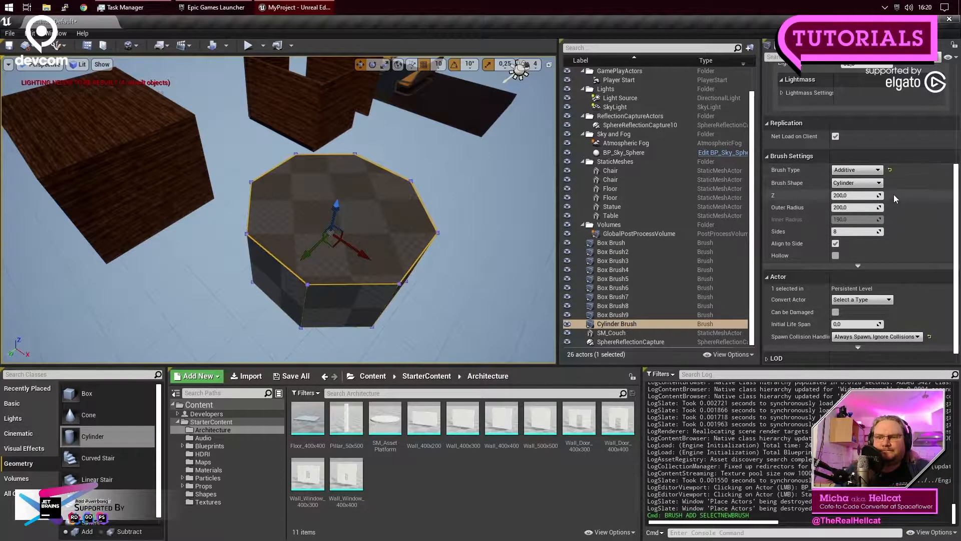
# Step: Review the available brush shapes for the cylinder, choosing CylinderBuilder to keep its current shape
pyautogui.click(855, 185)
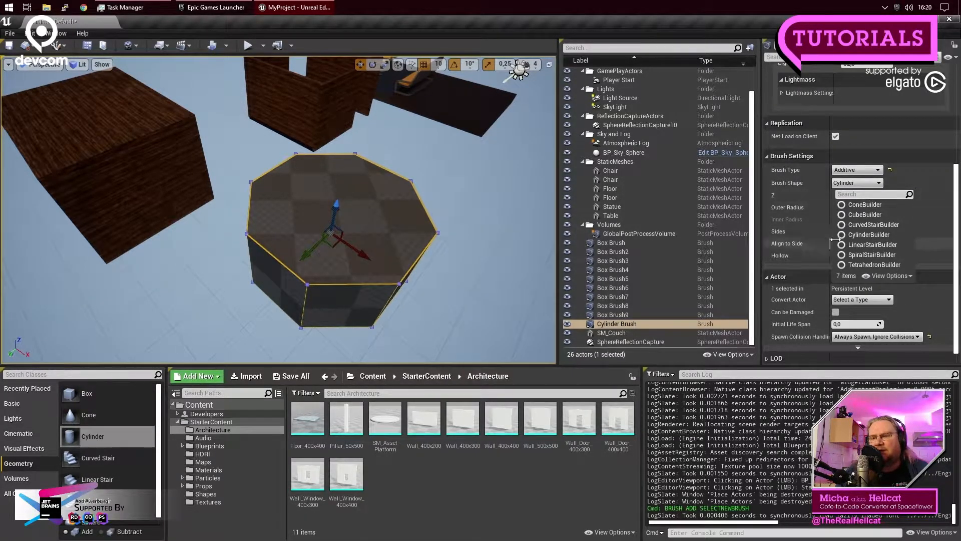
pyautogui.click(885, 234)
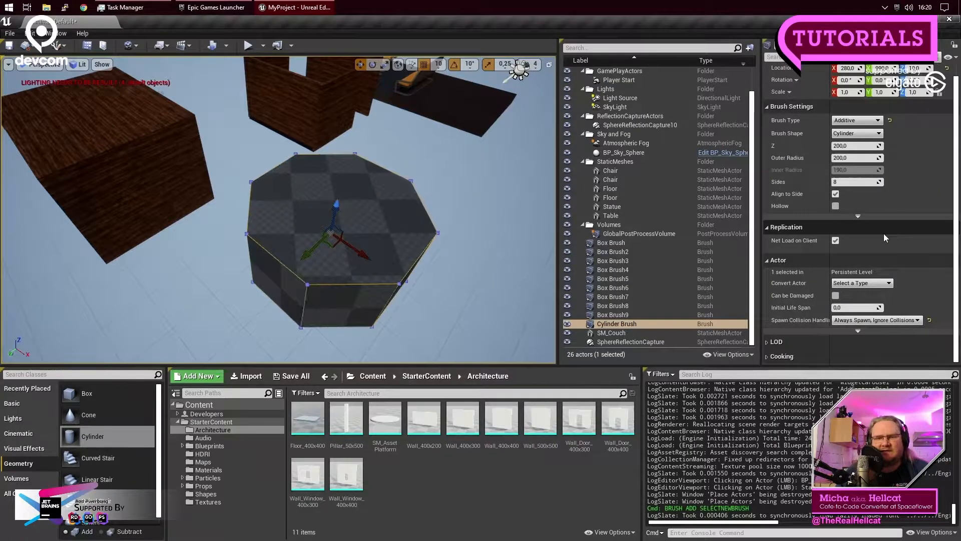
pyautogui.click(857, 133)
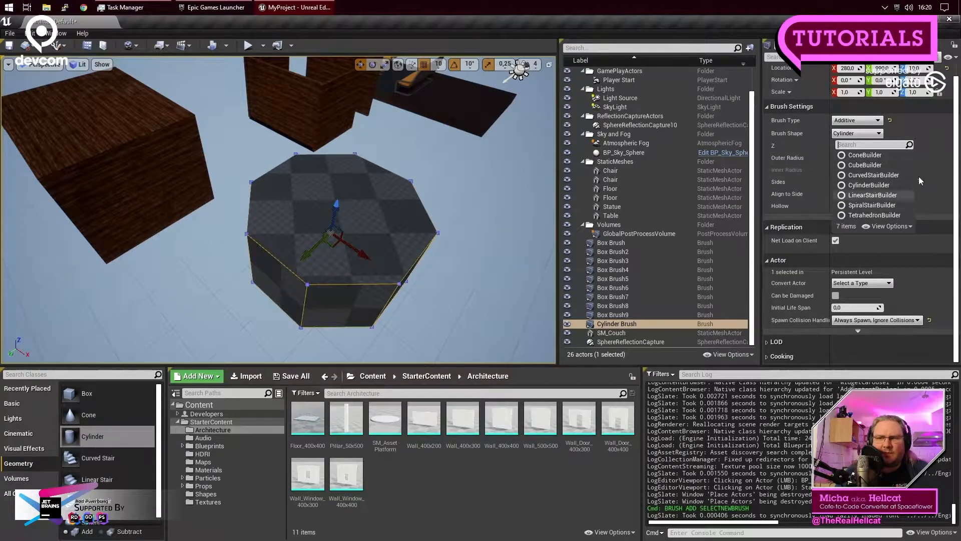
pyautogui.click(926, 137)
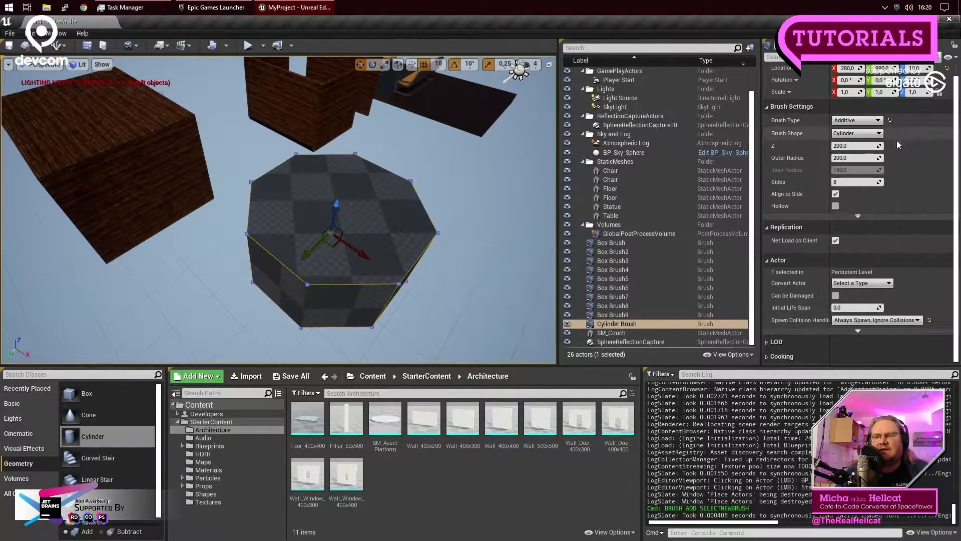
pyautogui.click(840, 132)
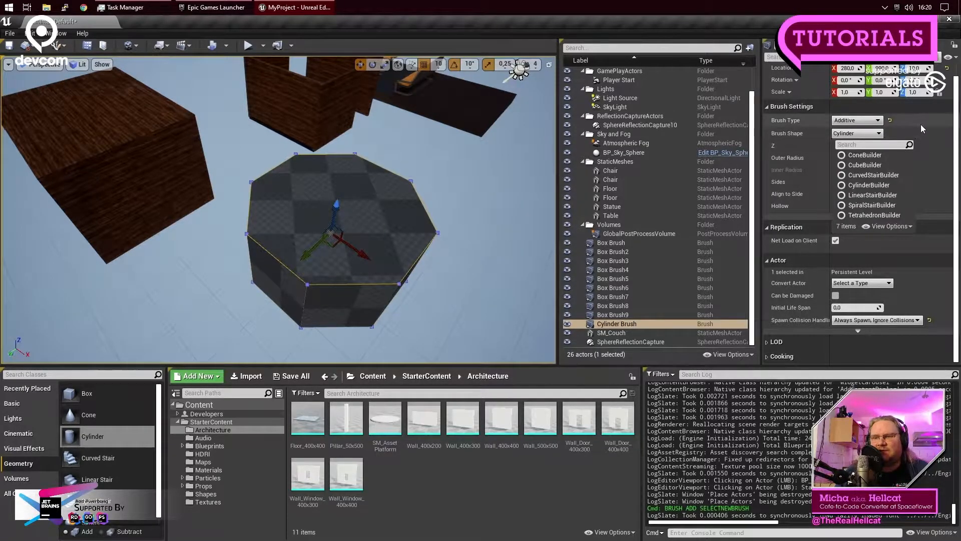
pyautogui.click(913, 106)
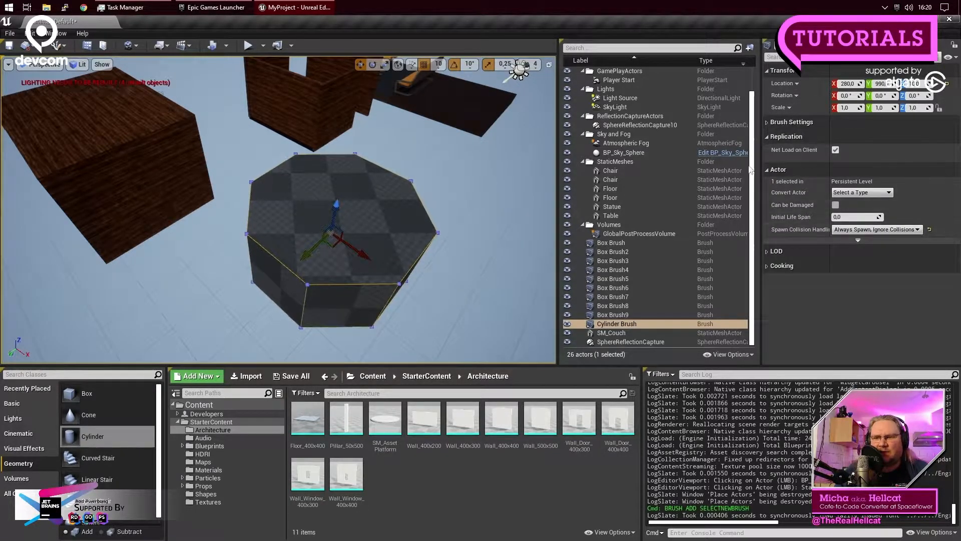
pyautogui.click(791, 122)
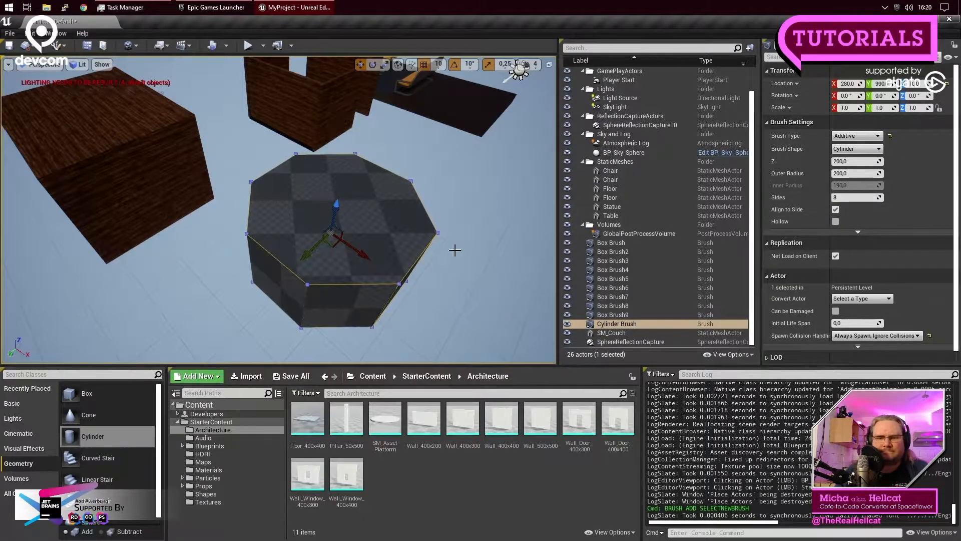
# Step: Select the cylinder's top surface and increase the brush's Z height to 300
pyautogui.click(375, 232)
pyautogui.click(375, 232)
pyautogui.scroll(-5, 837, 226)
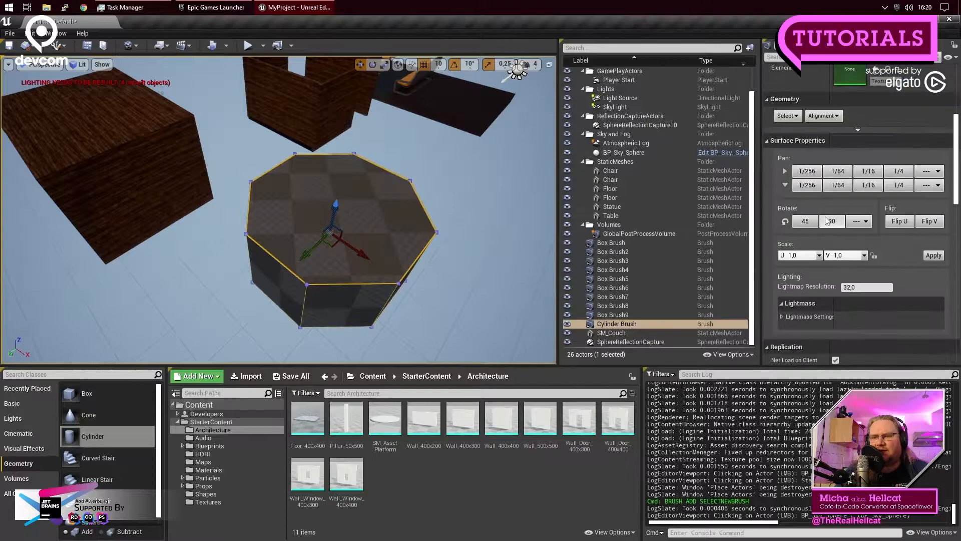
pyautogui.scroll(-4, 840, 226)
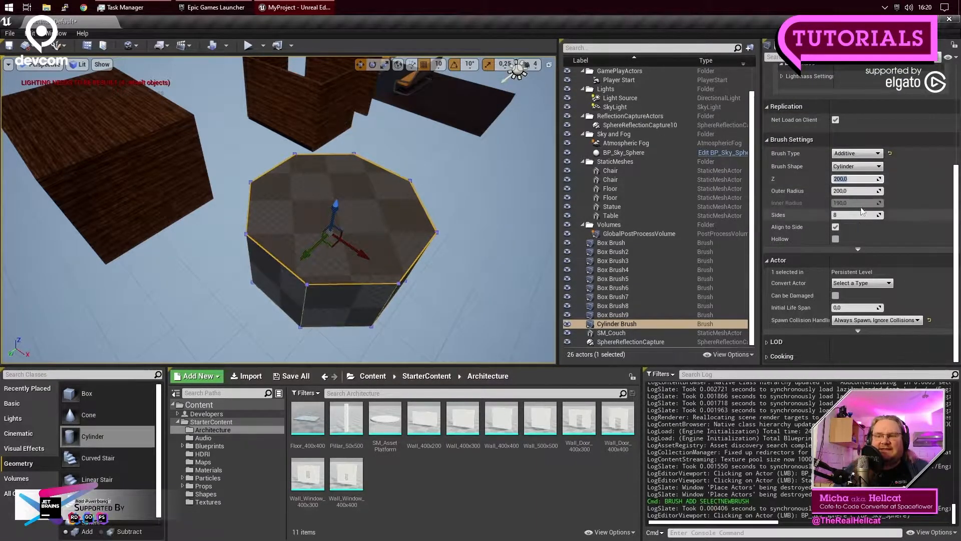
pyautogui.click(862, 179)
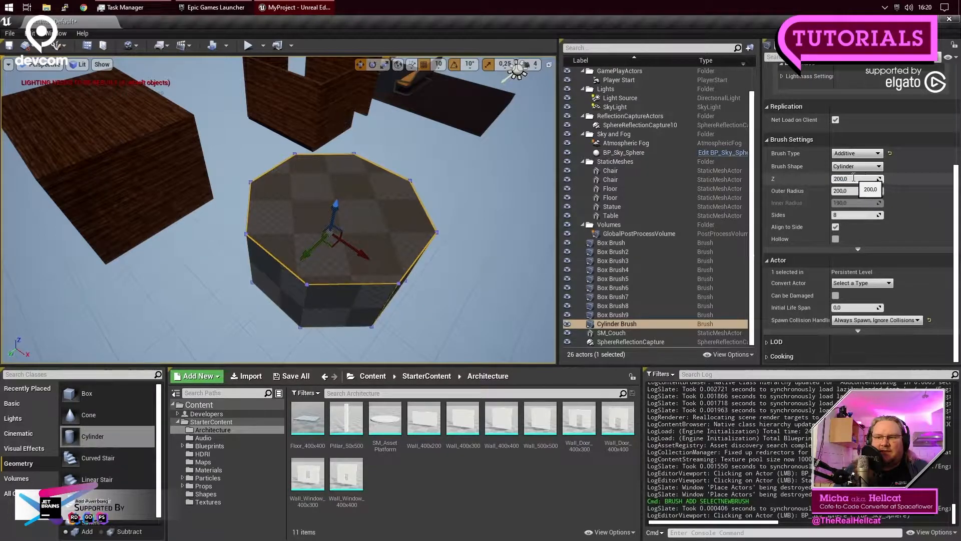
pyautogui.moveTo(849, 179); pyautogui.dragTo(829, 181)
pyautogui.click(868, 116)
pyautogui.moveTo(844, 179)
pyautogui.mouseDown()
pyautogui.moveTo(886, 179)
pyautogui.moveTo(845, 179)
pyautogui.moveTo(870, 179)
pyautogui.moveTo(858, 178)
pyautogui.mouseUp()
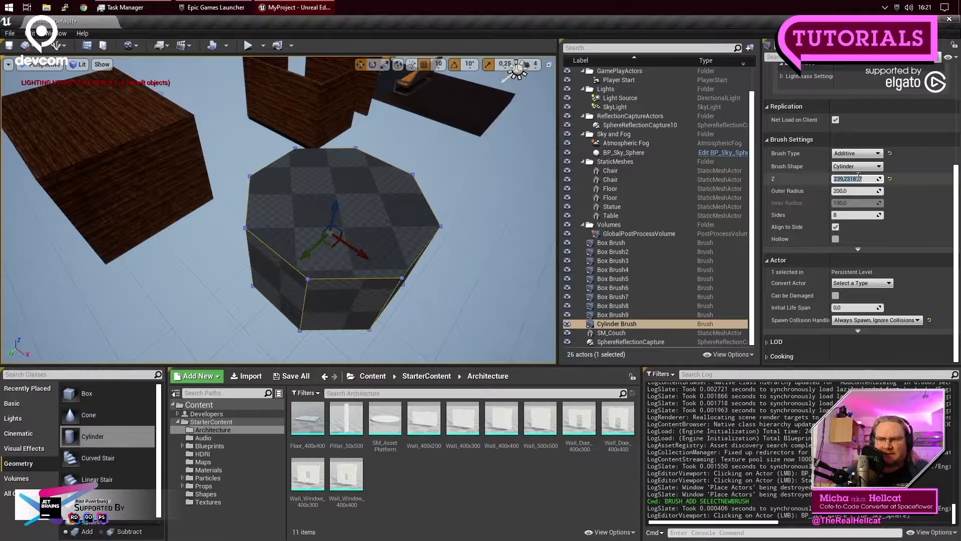
pyautogui.press('Return')
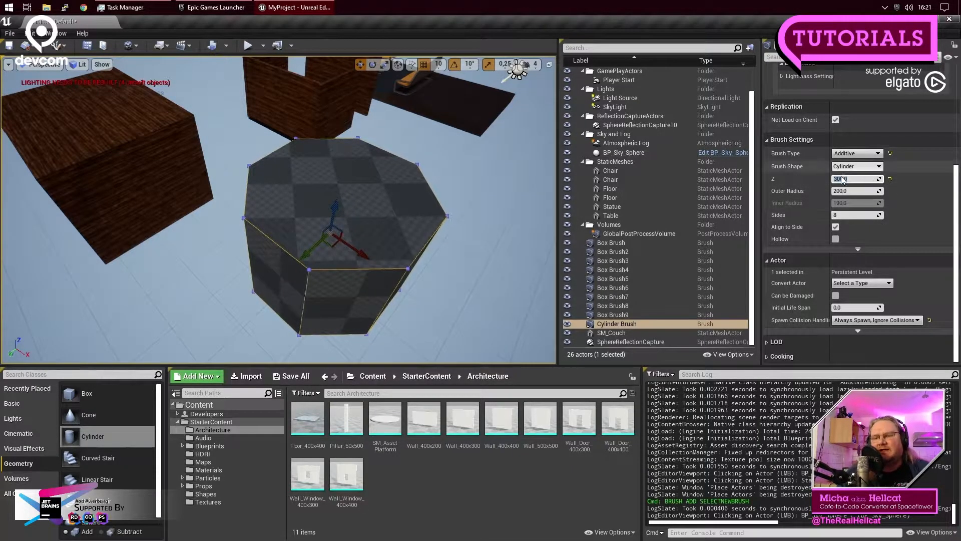
# Step: Try lowering the cylinder brush's Z height to about 120
pyautogui.click(856, 179)
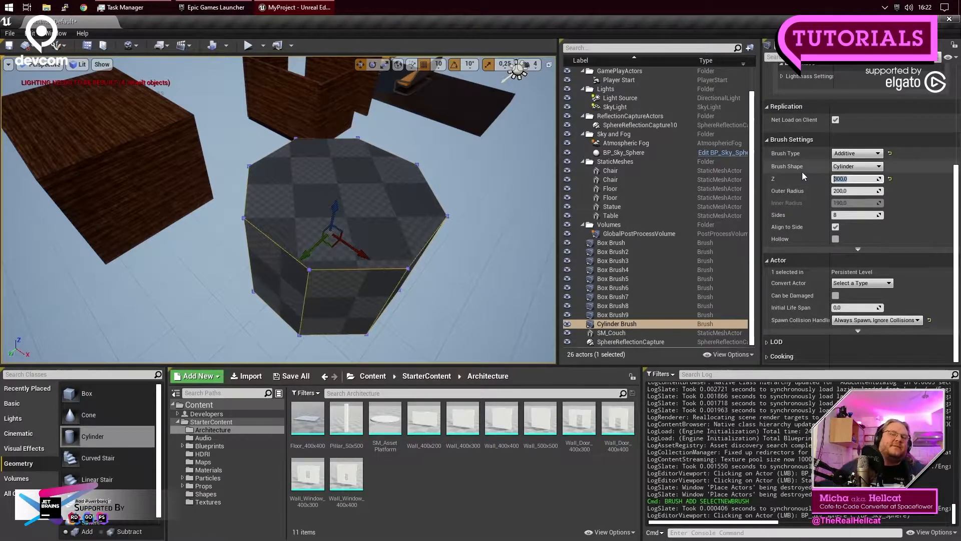
pyautogui.click(855, 180)
pyautogui.moveTo(856, 183); pyautogui.dragTo(816, 183)
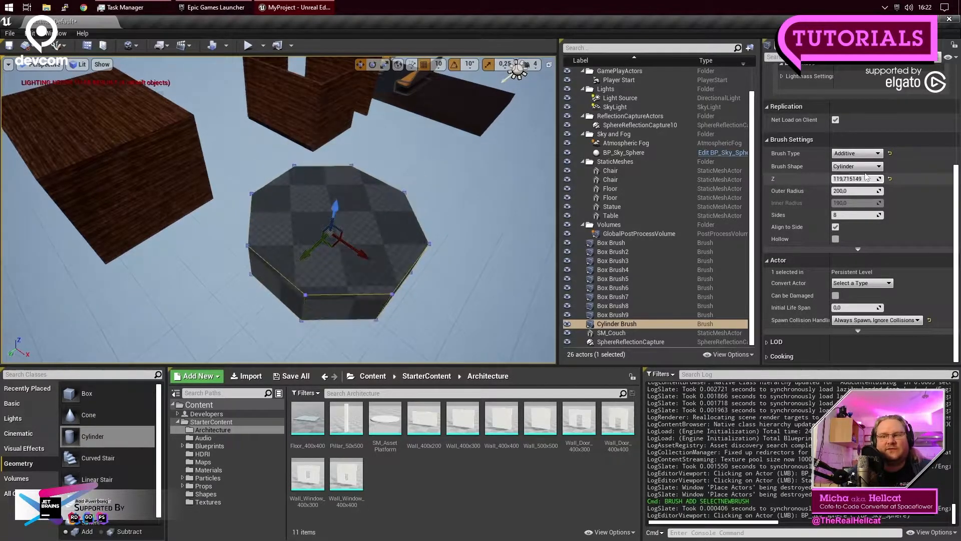
# Step: Set both the Z height and the outer radius of the cylinder brush to 300
pyautogui.click(847, 179)
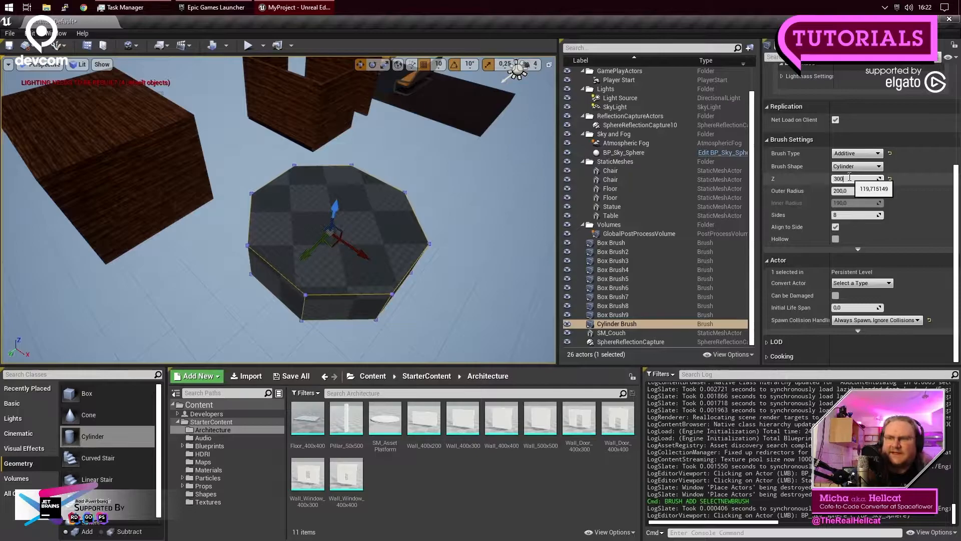
pyautogui.write('300')
pyautogui.press('Return')
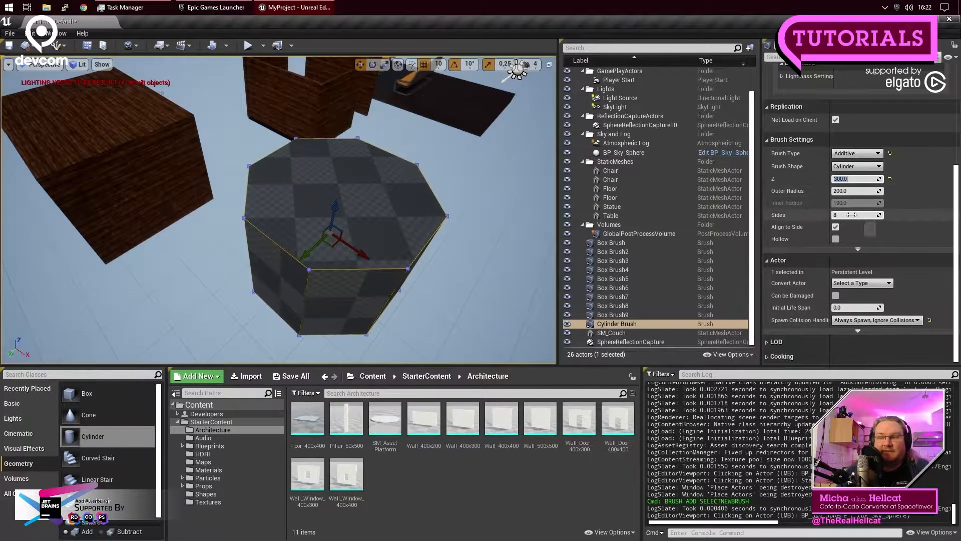
pyautogui.press('Tab')
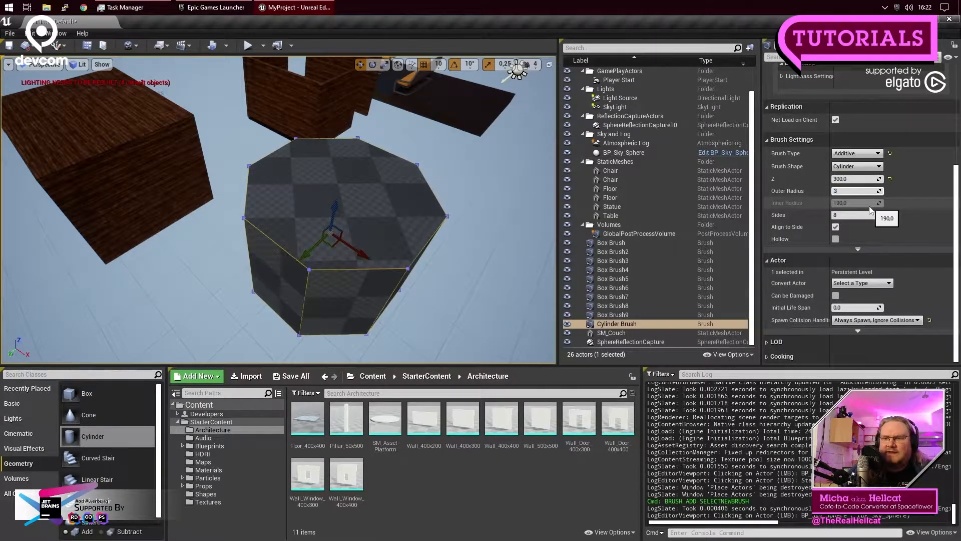
pyautogui.write('300')
pyautogui.press('Return')
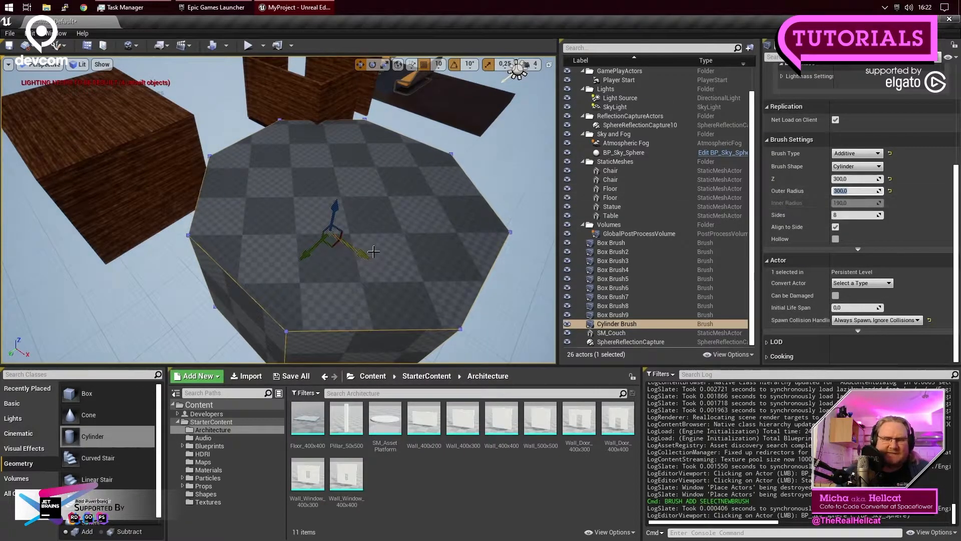
pyautogui.scroll(2, 399, 305)
pyautogui.moveTo(497, 263)
pyautogui.mouseDown(button='right')
pyautogui.moveTo(495, 295)
pyautogui.moveTo(505, 278)
pyautogui.moveTo(502, 290)
pyautogui.moveTo(480, 258)
pyautogui.mouseUp(button='right')
pyautogui.moveTo(344, 257); pyautogui.dragTo(348, 251)
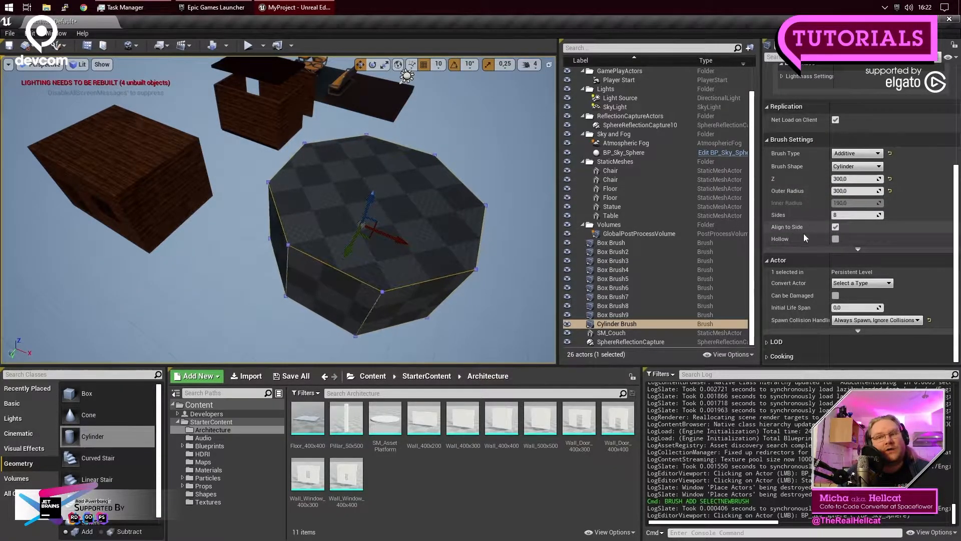
# Step: Make the cylinder brush hollow
pyautogui.click(835, 239)
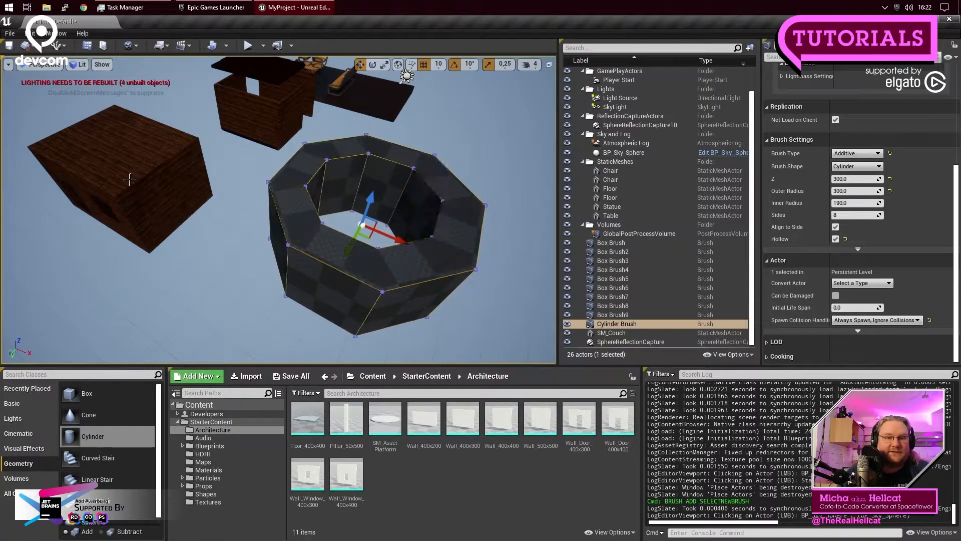
pyautogui.moveTo(228, 274); pyautogui.dragTo(237, 259, button='right')
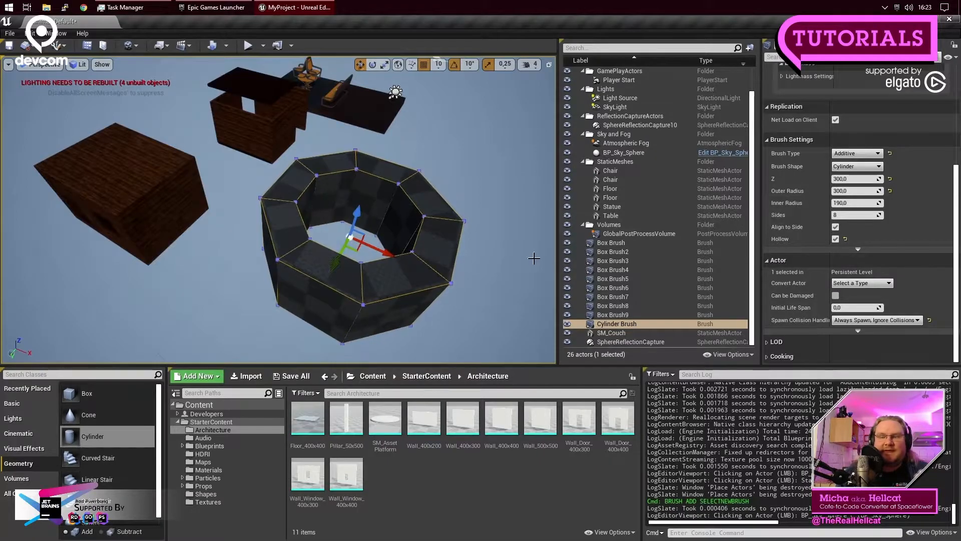
pyautogui.moveTo(434, 203); pyautogui.dragTo(434, 203, button='right')
pyautogui.press('d')
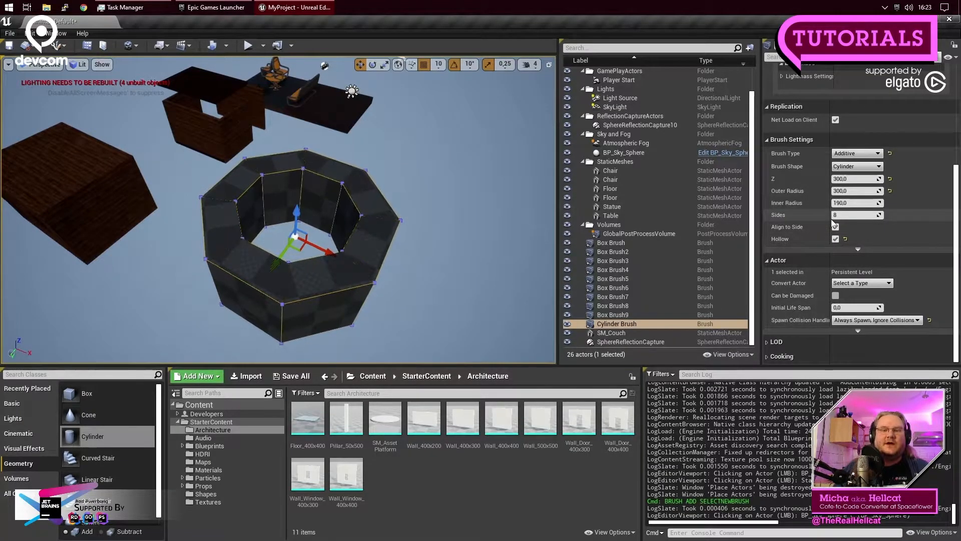
# Step: Add a 200 × 200 × 200 additive box brush next to the hollow cylinder
pyautogui.moveTo(99, 401)
pyautogui.mouseDown()
pyautogui.moveTo(460, 110)
pyautogui.moveTo(493, 126)
pyautogui.mouseUp()
pyautogui.scroll(1, 493, 125)
pyautogui.press('f')
# Step: Examine the solid box brush from the outside and from inside its volume
pyautogui.moveTo(391, 210)
pyautogui.mouseDown(button='right')
pyautogui.moveTo(400, 205)
pyautogui.moveTo(401, 225)
pyautogui.moveTo(393, 210)
pyautogui.moveTo(410, 233)
pyautogui.moveTo(409, 216)
pyautogui.moveTo(386, 198)
pyautogui.moveTo(311, 195)
pyautogui.moveTo(341, 210)
pyautogui.moveTo(375, 186)
pyautogui.mouseUp(button='right')
pyautogui.press('w')
pyautogui.press('w')
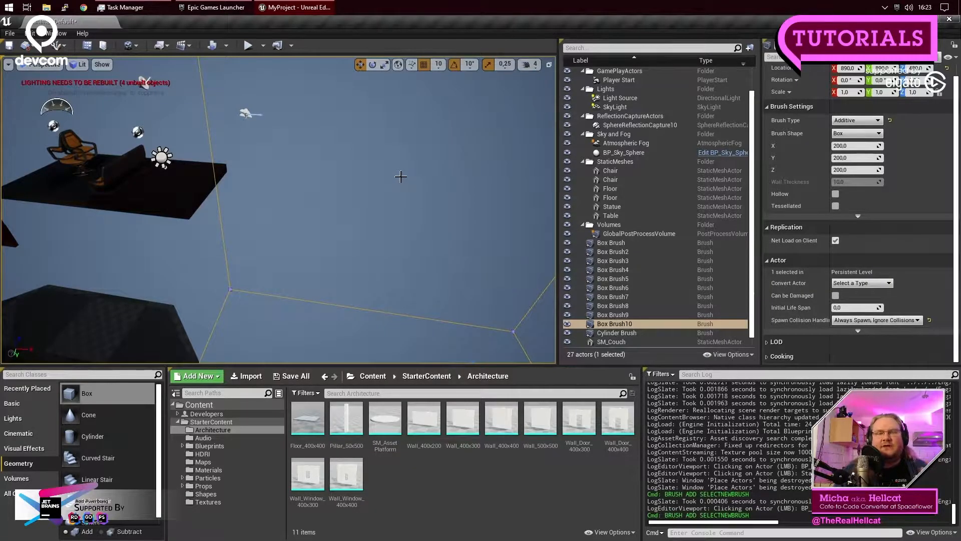
pyautogui.moveTo(399, 171); pyautogui.dragTo(394, 251)
pyautogui.moveTo(394, 250); pyautogui.dragTo(396, 175, button='right')
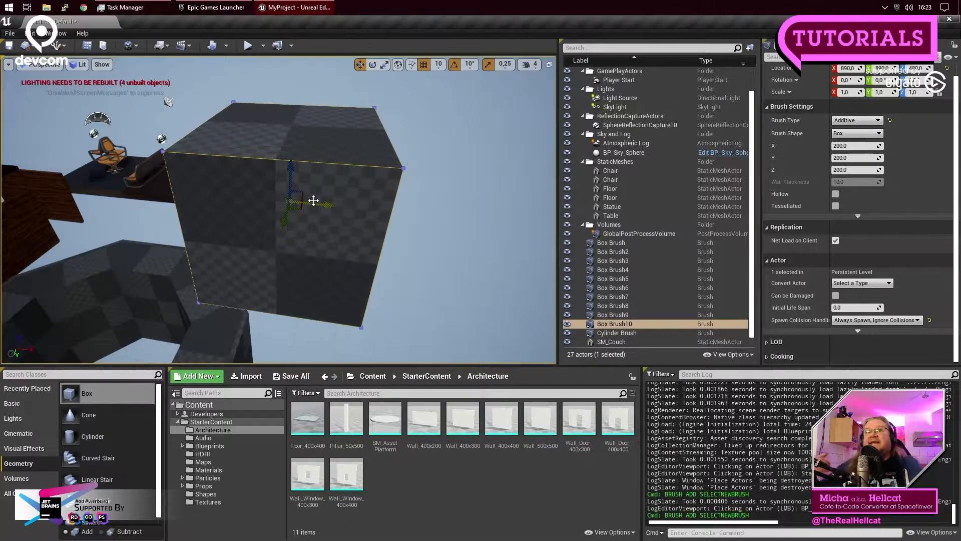
pyautogui.press('w')
pyautogui.moveTo(351, 226)
pyautogui.mouseDown(button='right')
pyautogui.moveTo(340, 228)
pyautogui.moveTo(356, 225)
pyautogui.mouseUp(button='right')
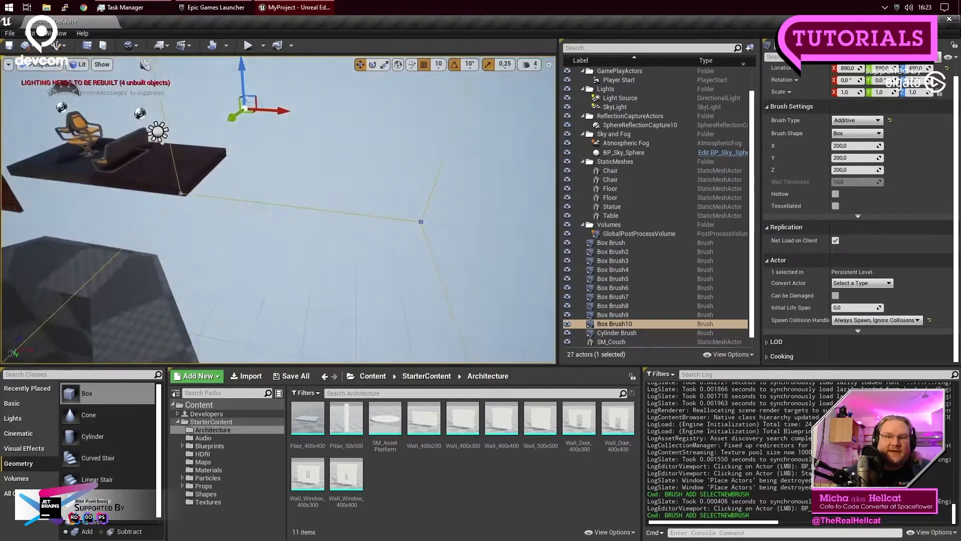
pyautogui.moveTo(233, 332); pyautogui.dragTo(234, 329, button='right')
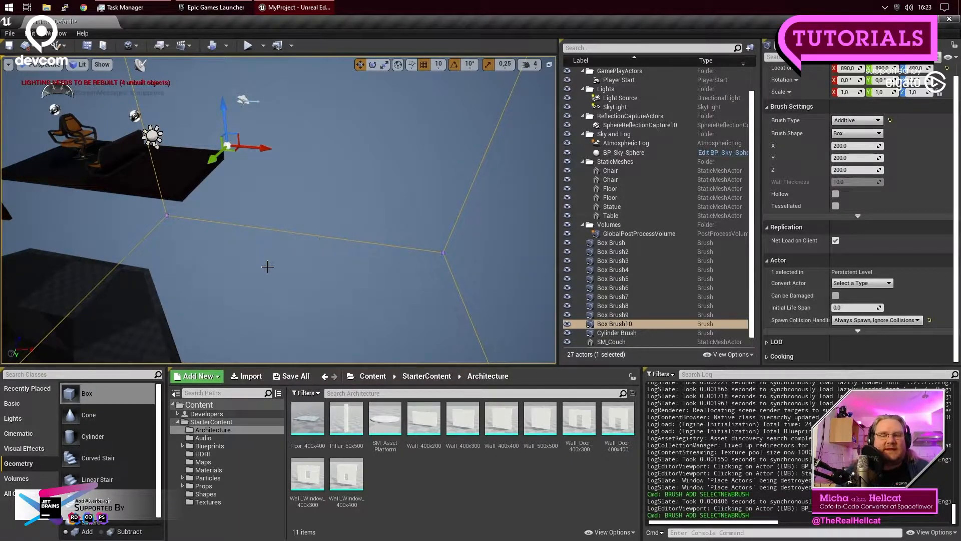
pyautogui.moveTo(278, 254)
pyautogui.mouseDown()
pyautogui.moveTo(278, 265)
pyautogui.moveTo(282, 232)
pyautogui.moveTo(285, 301)
pyautogui.moveTo(290, 253)
pyautogui.mouseUp()
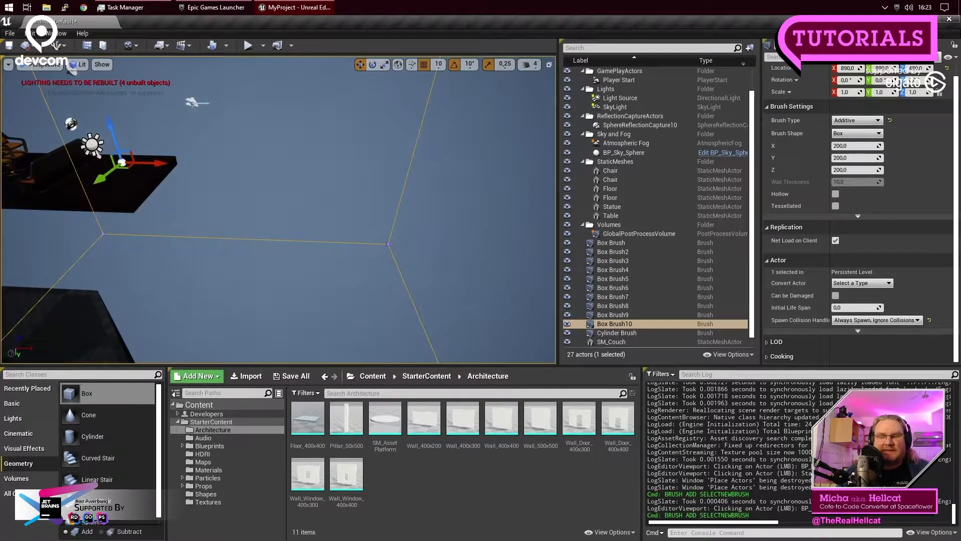
pyautogui.moveTo(290, 253); pyautogui.dragTo(294, 233)
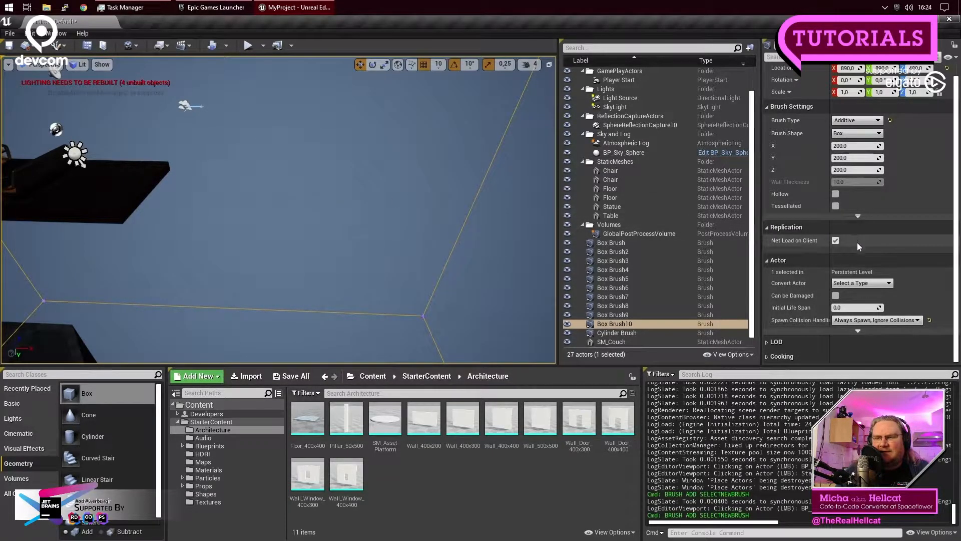
# Step: Make the new box brush hollow, keeping its wall thickness of 10
pyautogui.scroll(1, 858, 243)
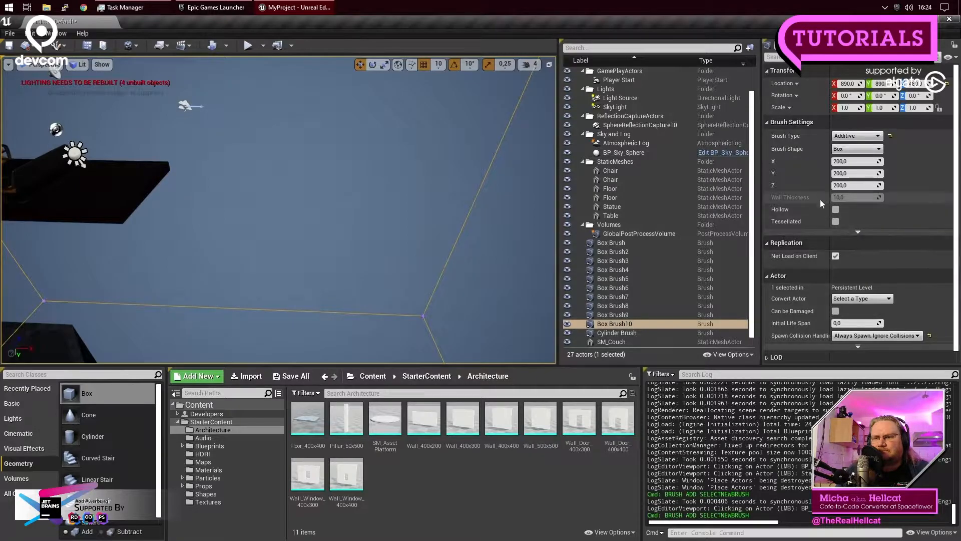
pyautogui.click(835, 209)
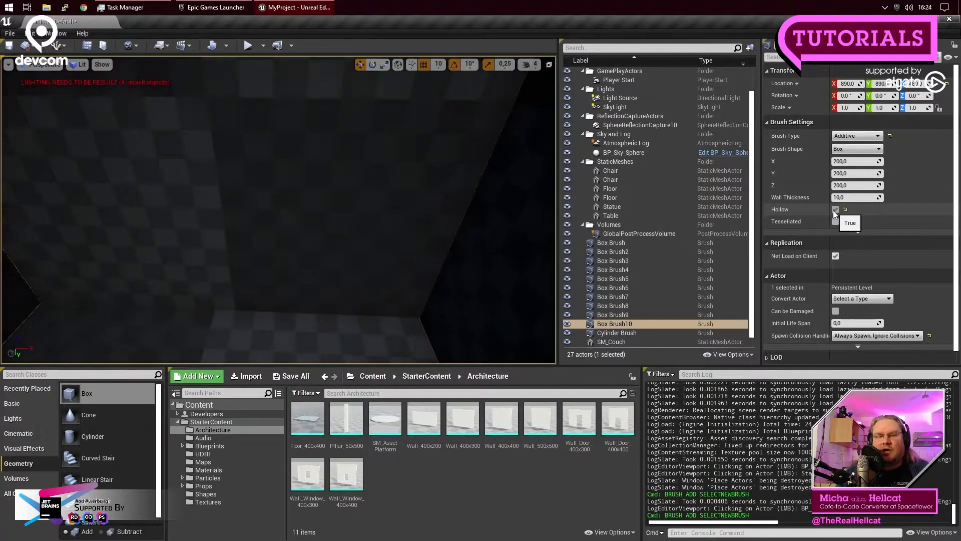
pyautogui.moveTo(302, 180); pyautogui.dragTo(116, 193, button='right')
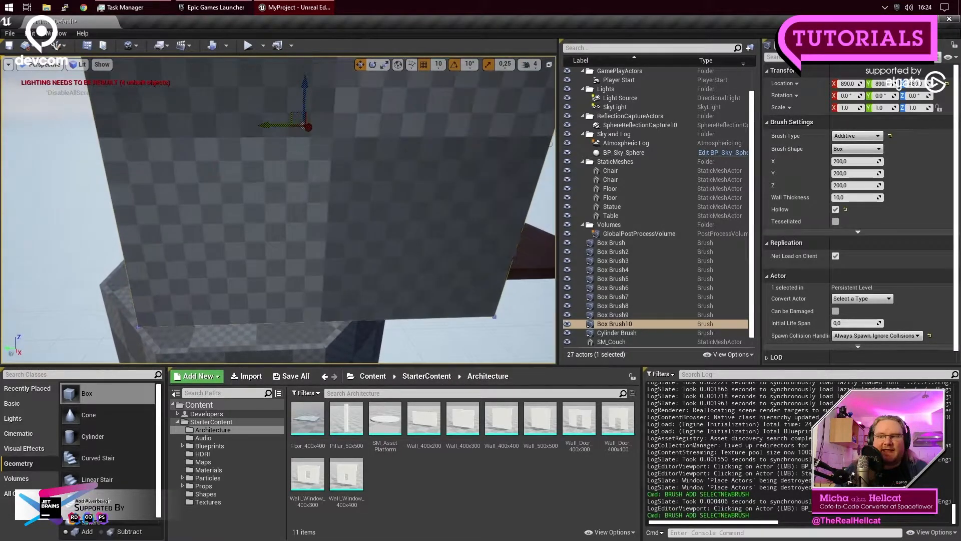
# Step: Inspect the hollow box brush's outer wall and the wall surfaces in its interior
pyautogui.click(371, 271)
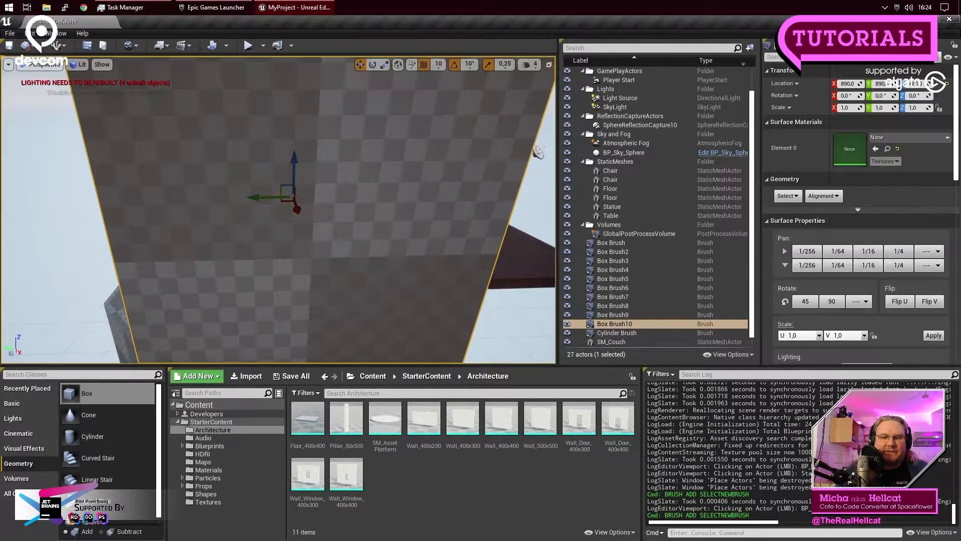
pyautogui.click(356, 311)
pyautogui.scroll(6, 358, 312)
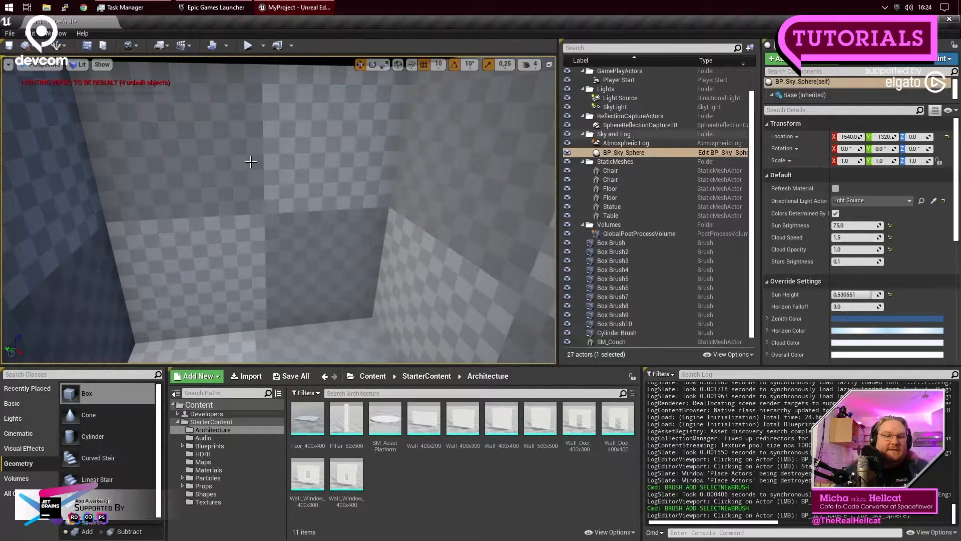
pyautogui.press('s')
pyautogui.moveTo(280, 188); pyautogui.dragTo(225, 190, button='right')
pyautogui.press('a')
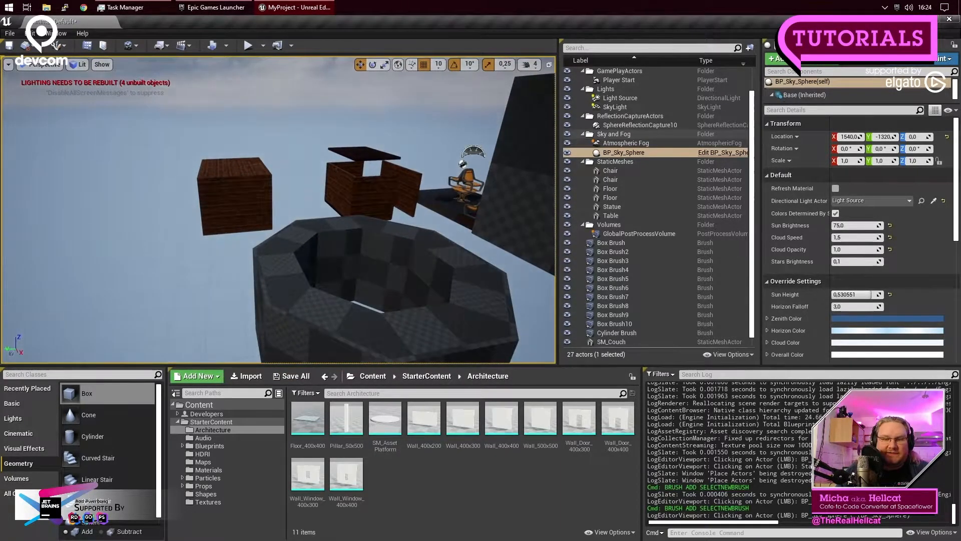
# Step: Review the hollow cylinder's Brush Settings and compare its open shape with the interior of the hollow box
pyautogui.click(328, 317)
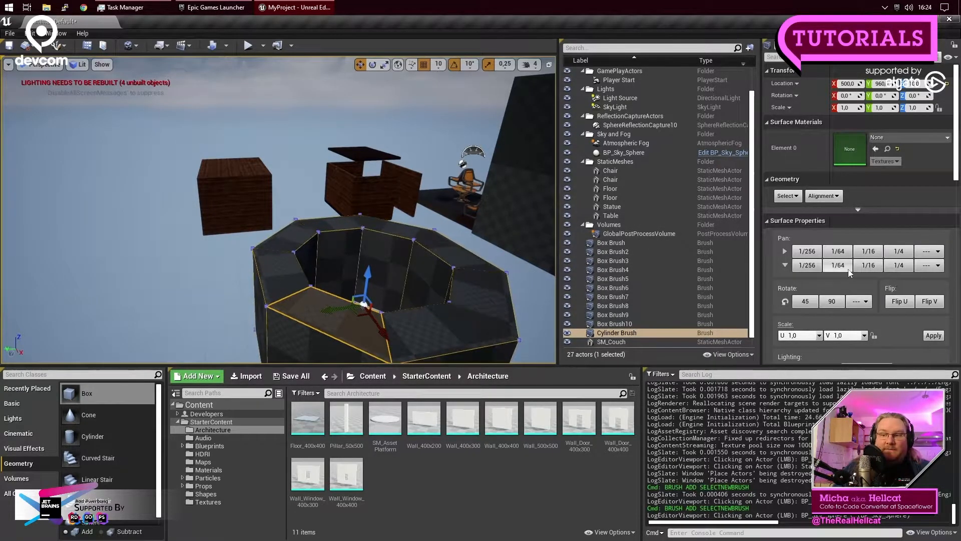
pyautogui.scroll(-5, 849, 270)
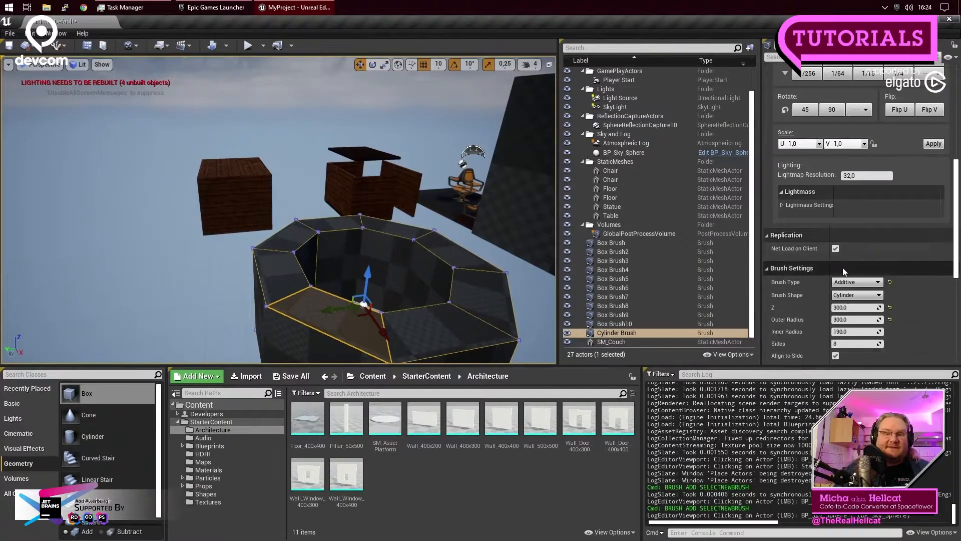
pyautogui.scroll(-2, 843, 267)
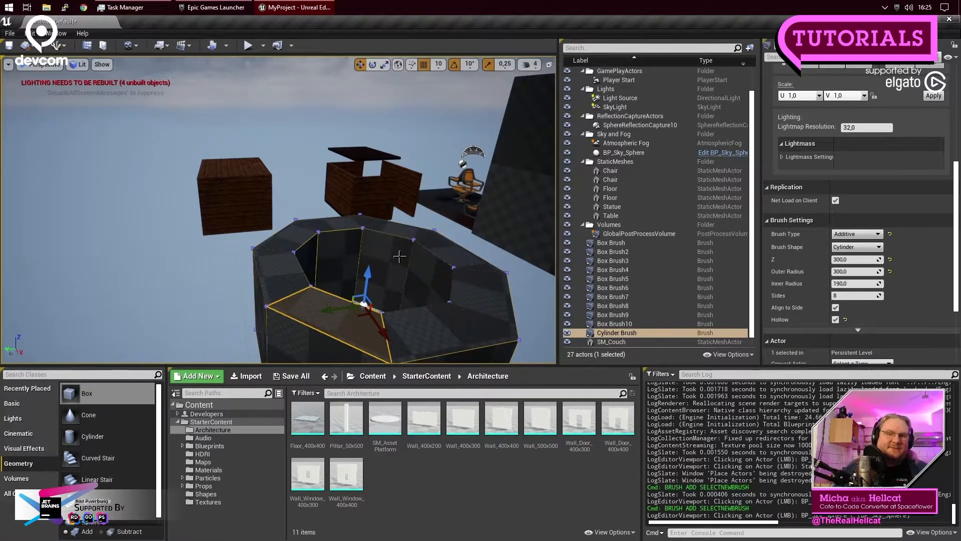
pyautogui.moveTo(364, 244); pyautogui.dragTo(483, 256, button='right')
pyautogui.press('w')
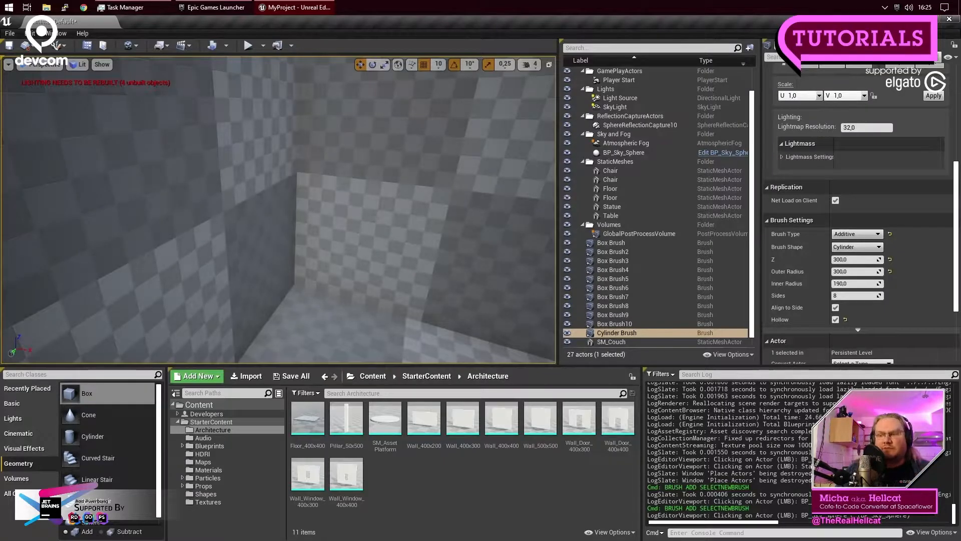
pyautogui.press('s')
pyautogui.moveTo(364, 243); pyautogui.dragTo(363, 242, button='right')
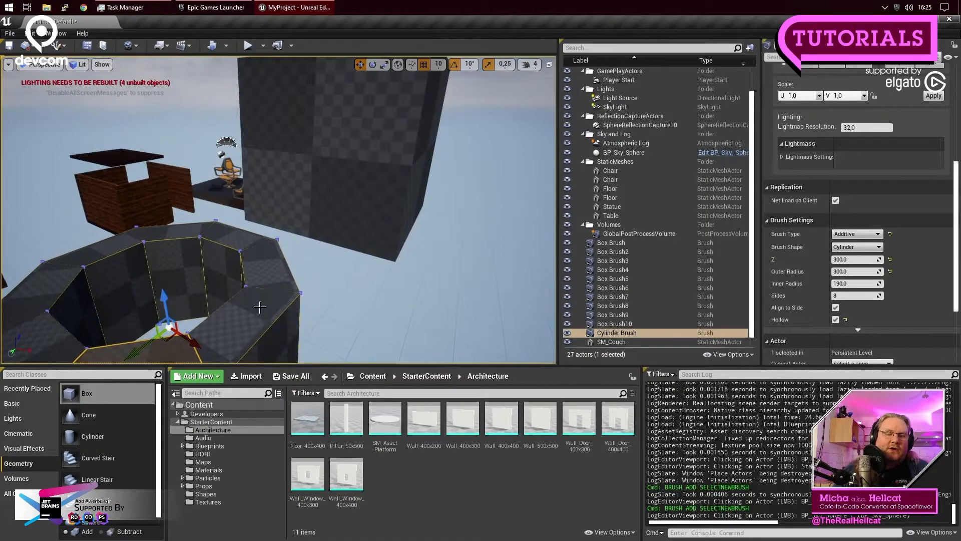
# Step: Select a side surface and a top rim surface of the hollow cylinder and examine its open top and bottom
pyautogui.click(281, 335)
pyautogui.moveTo(427, 318); pyautogui.dragTo(428, 317, button='right')
pyautogui.press('s')
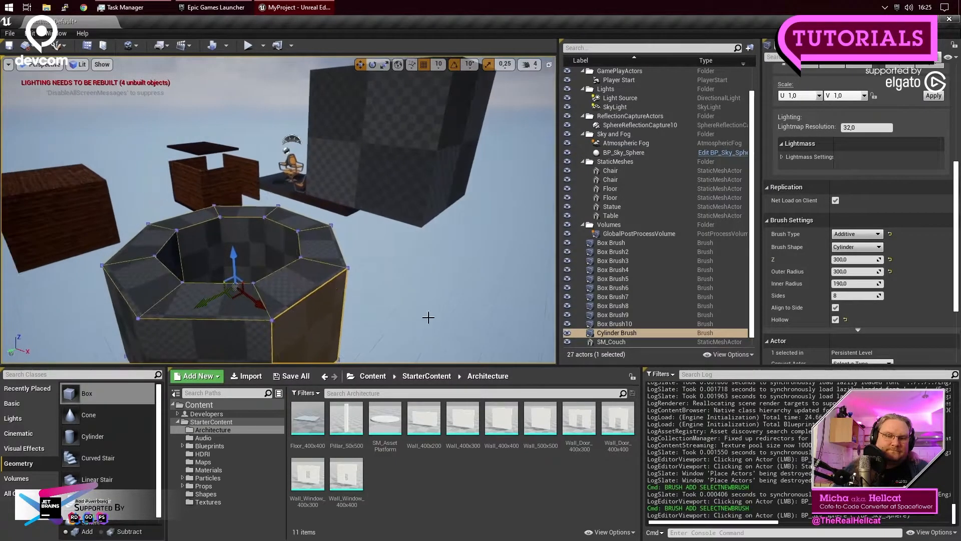
pyautogui.click(301, 283)
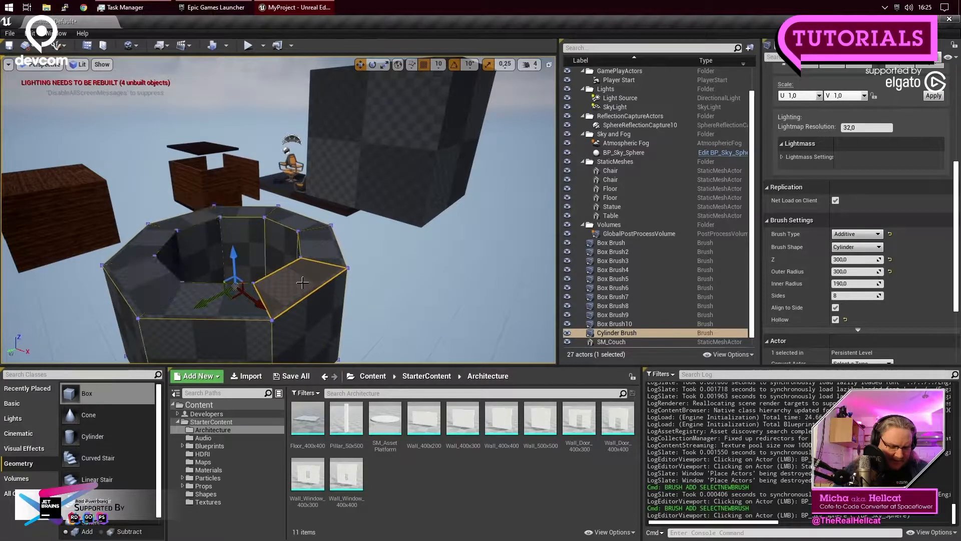
pyautogui.moveTo(303, 283)
pyautogui.mouseDown(button='right')
pyautogui.moveTo(302, 345)
pyautogui.moveTo(300, 324)
pyautogui.mouseUp(button='right')
pyautogui.press('e')
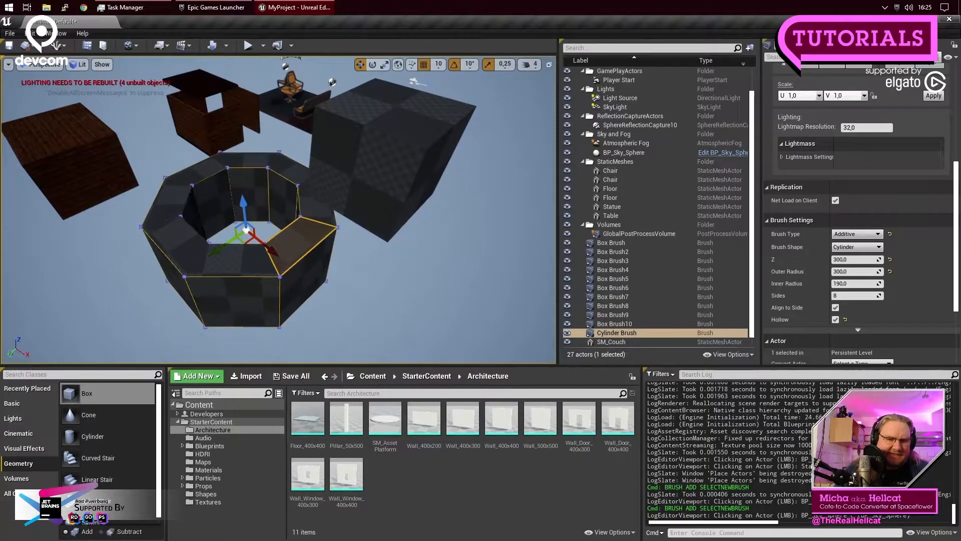
pyautogui.click(430, 312)
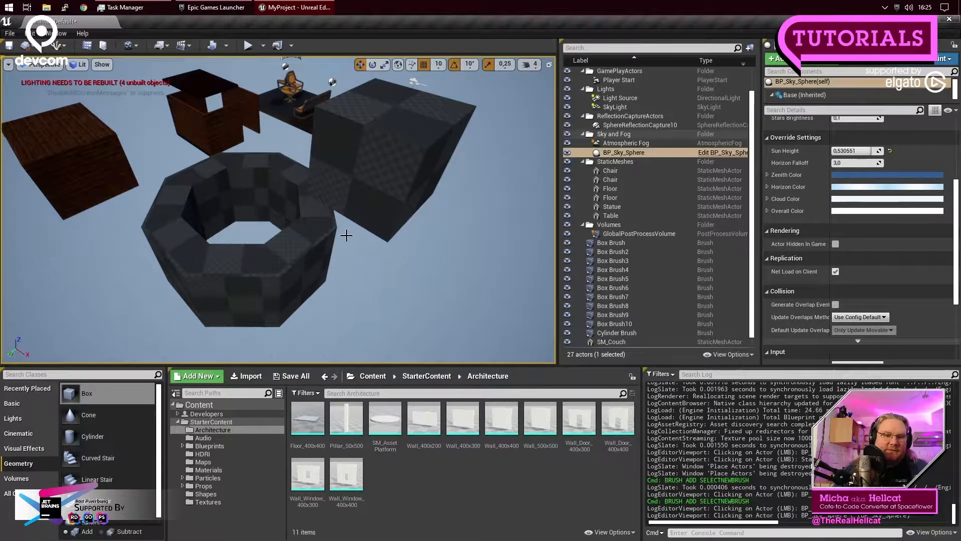
pyautogui.click(300, 250)
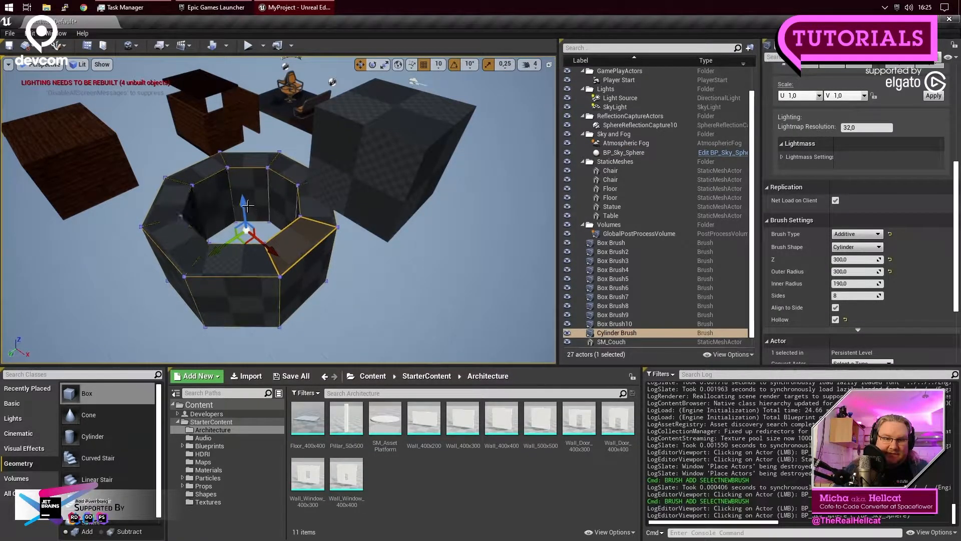
# Step: Move the hollow cylinder brush up and back down along the Z axis, and duplicate it straight above itself
pyautogui.moveTo(228, 185); pyautogui.dragTo(228, 184)
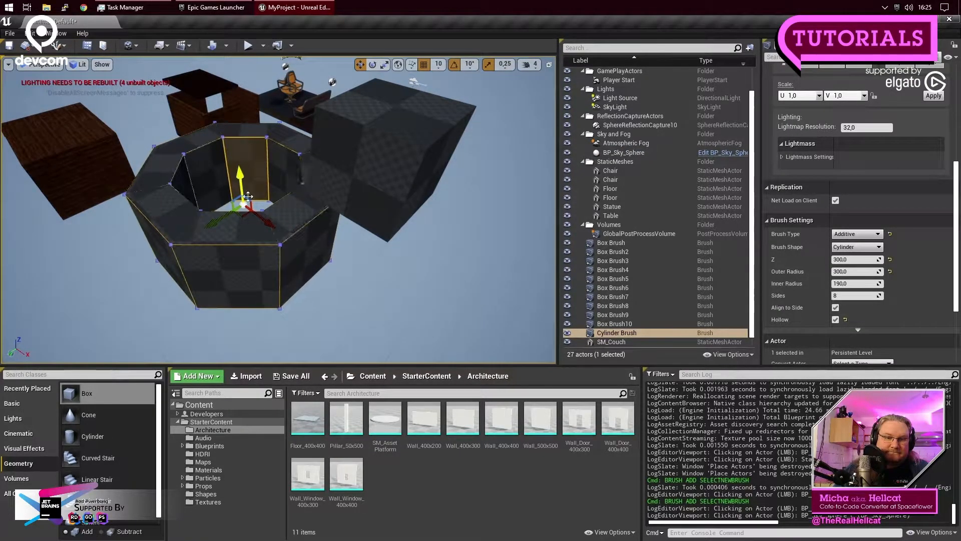
pyautogui.moveTo(274, 195); pyautogui.dragTo(271, 195, button='right')
pyautogui.click(273, 205)
pyautogui.click(279, 229)
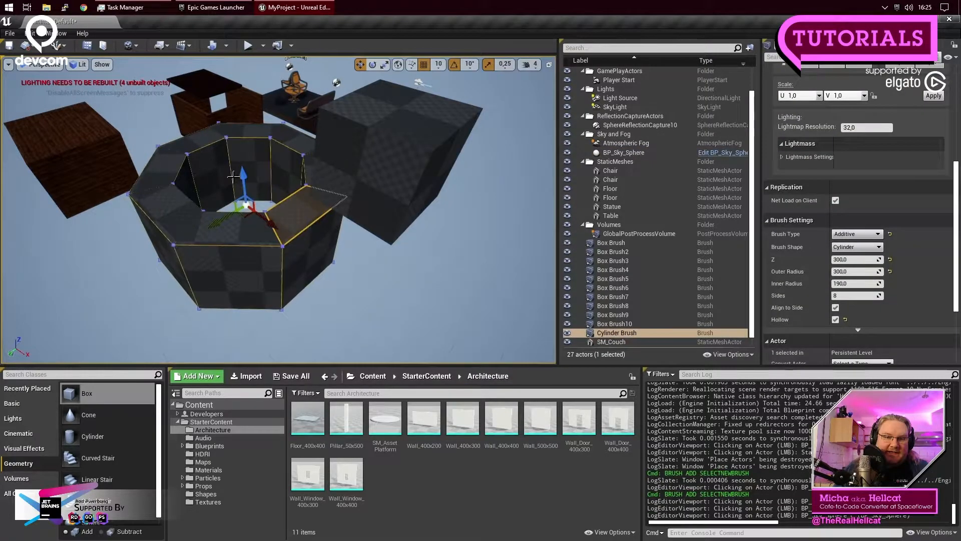
pyautogui.moveTo(249, 173); pyautogui.dragTo(252, 213)
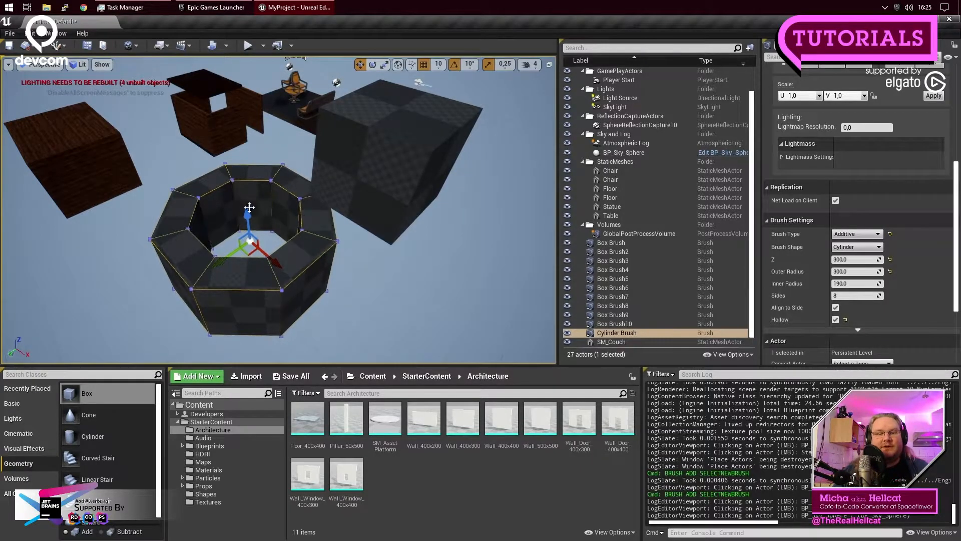
pyautogui.keyDown('alt'); pyautogui.moveTo(248, 214); pyautogui.dragTo(236, 89); pyautogui.keyUp('alt')
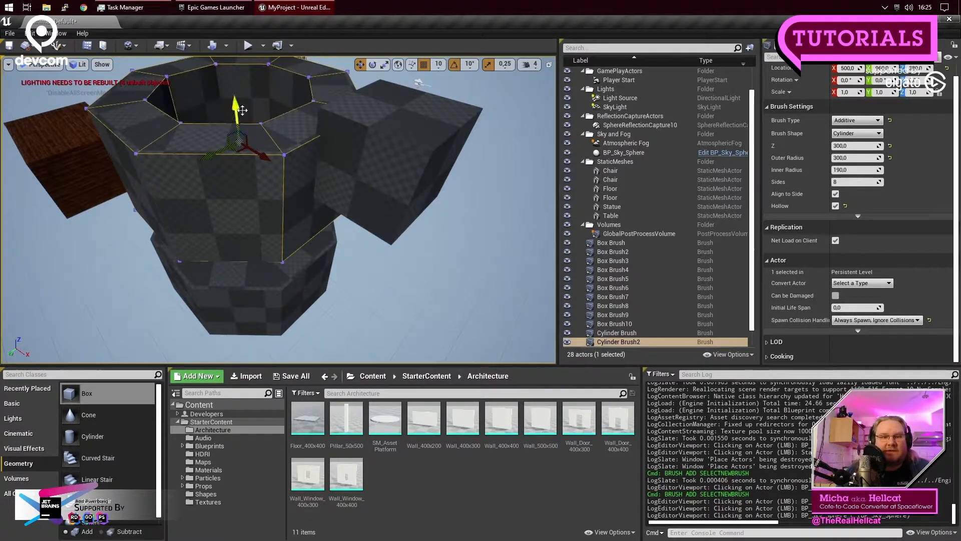
# Step: Turn off Hollow for the duplicated cylinder brush and set its Z height to 10
pyautogui.click(836, 205)
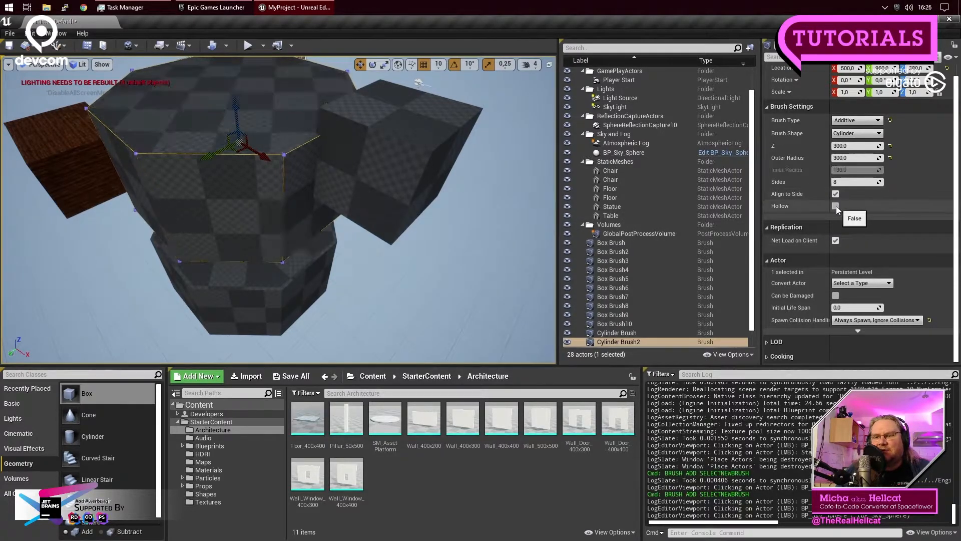
pyautogui.click(849, 146)
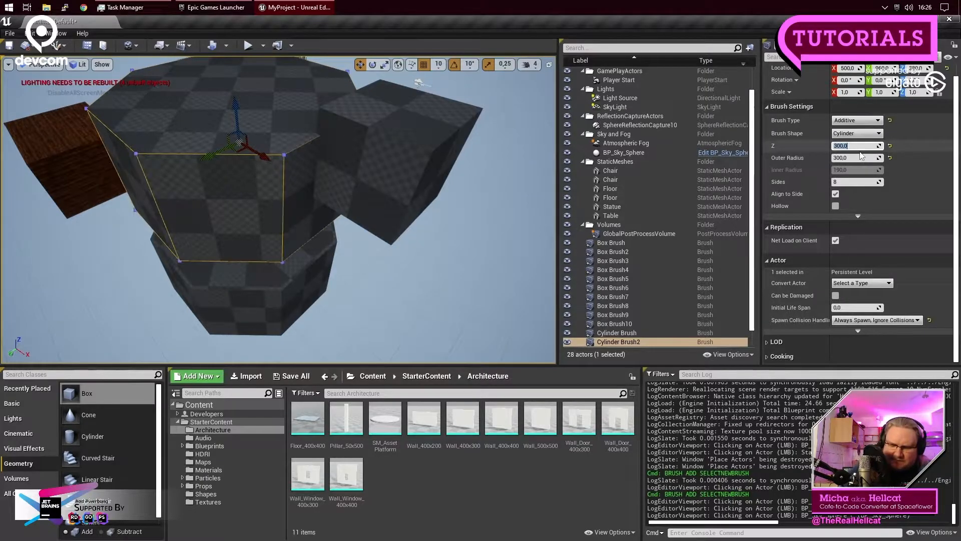
pyautogui.write('10')
pyautogui.press('Return')
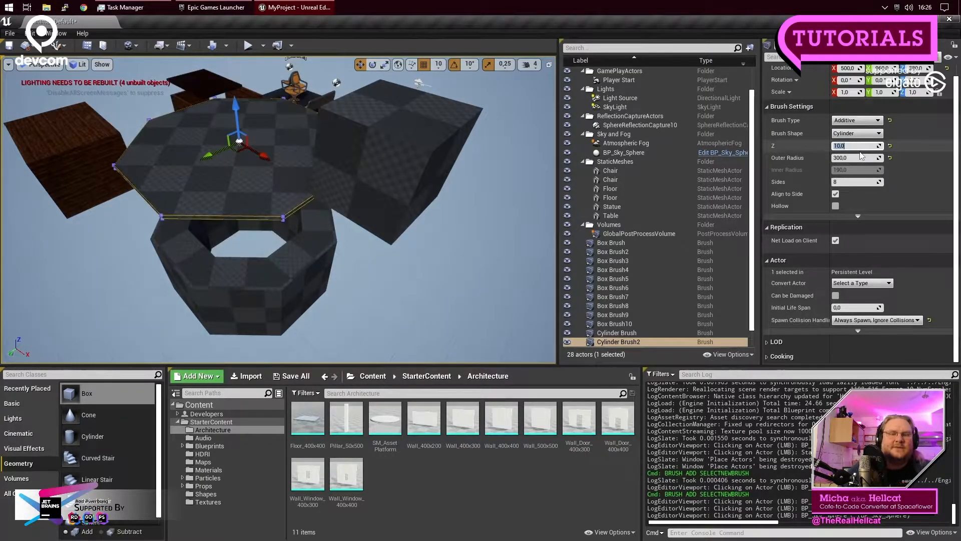
# Step: Lower the thin cylinder disc to a Z location of -190 as a floor closing the hollow cylinder's bottom
pyautogui.moveTo(236, 112); pyautogui.dragTo(258, 242)
pyautogui.moveTo(302, 272)
pyautogui.mouseDown(button='right')
pyautogui.moveTo(305, 302)
pyautogui.moveTo(290, 297)
pyautogui.moveTo(290, 250)
pyautogui.moveTo(291, 285)
pyautogui.mouseUp(button='right')
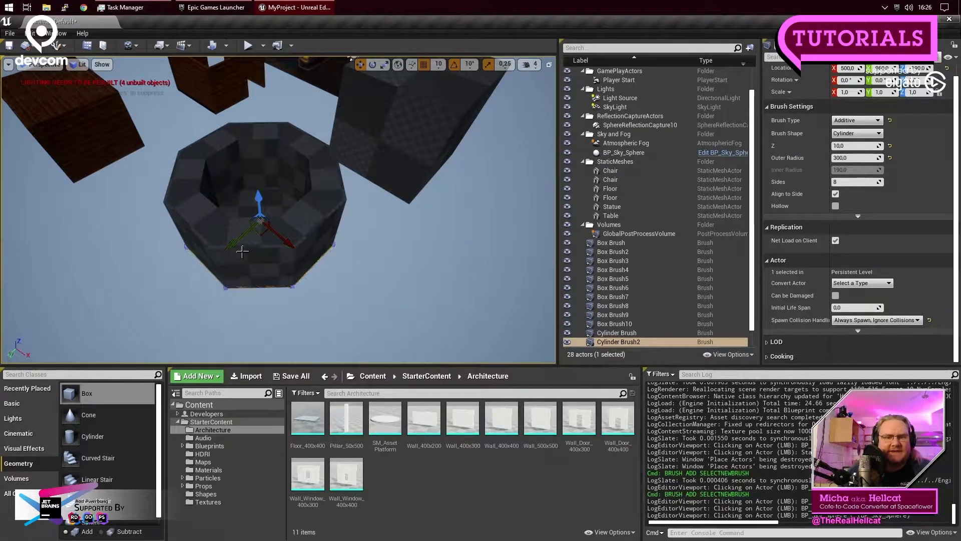
pyautogui.moveTo(442, 221)
pyautogui.mouseDown(button='right')
pyautogui.moveTo(442, 188)
pyautogui.moveTo(442, 210)
pyautogui.mouseUp(button='right')
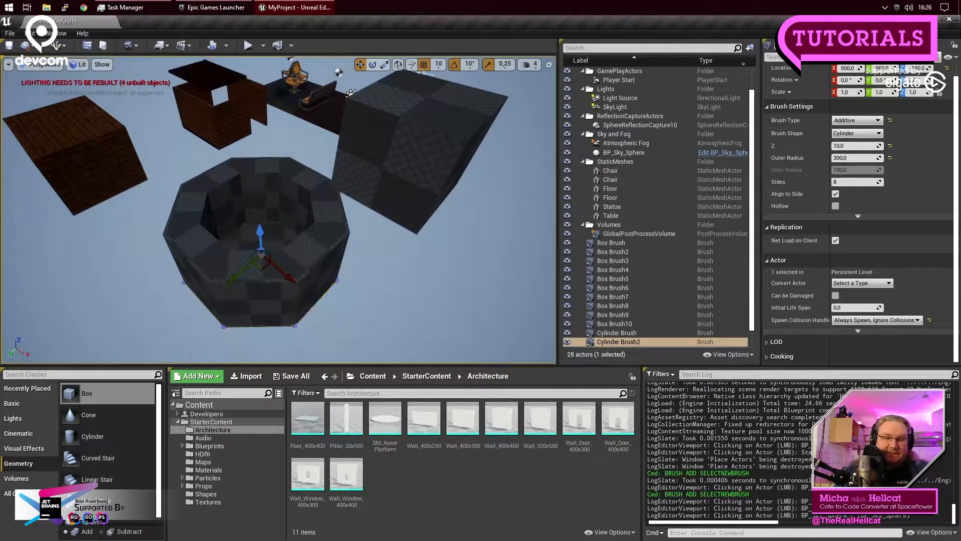
pyautogui.moveTo(443, 210); pyautogui.dragTo(443, 212, button='right')
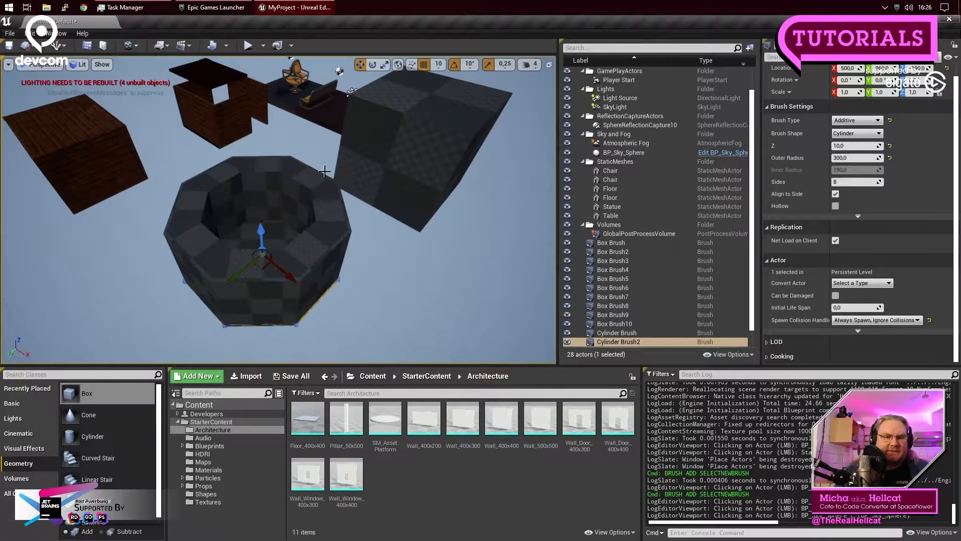
# Step: Turn Hollow off and back on for the large hollow box brush while viewing it from inside
pyautogui.moveTo(286, 174); pyautogui.dragTo(322, 173, button='right')
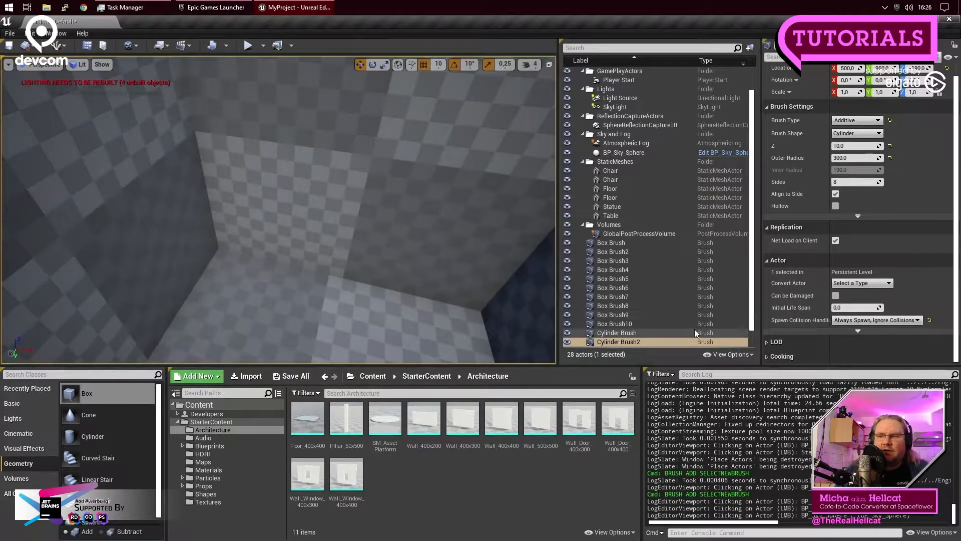
pyautogui.scroll(1, 877, 201)
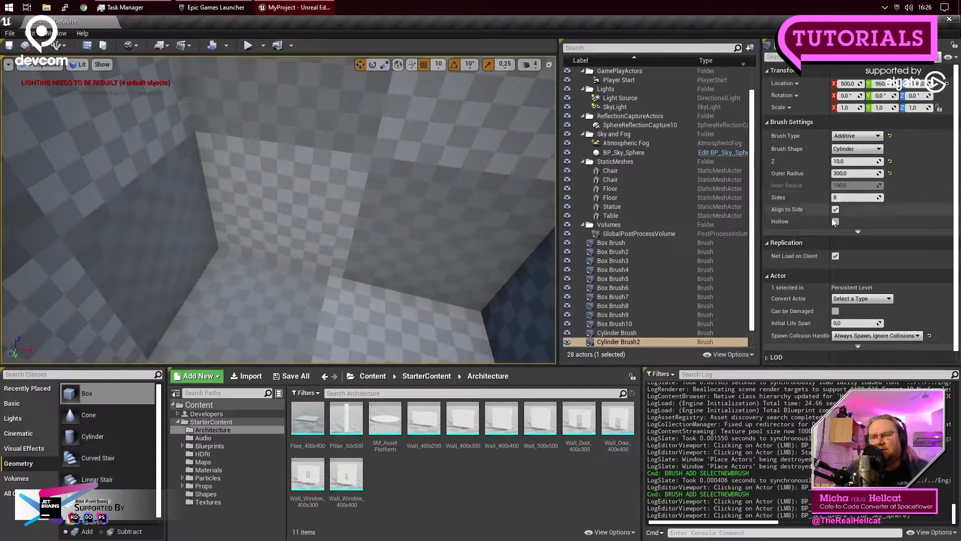
pyautogui.click(401, 187)
pyautogui.scroll(-15, 895, 234)
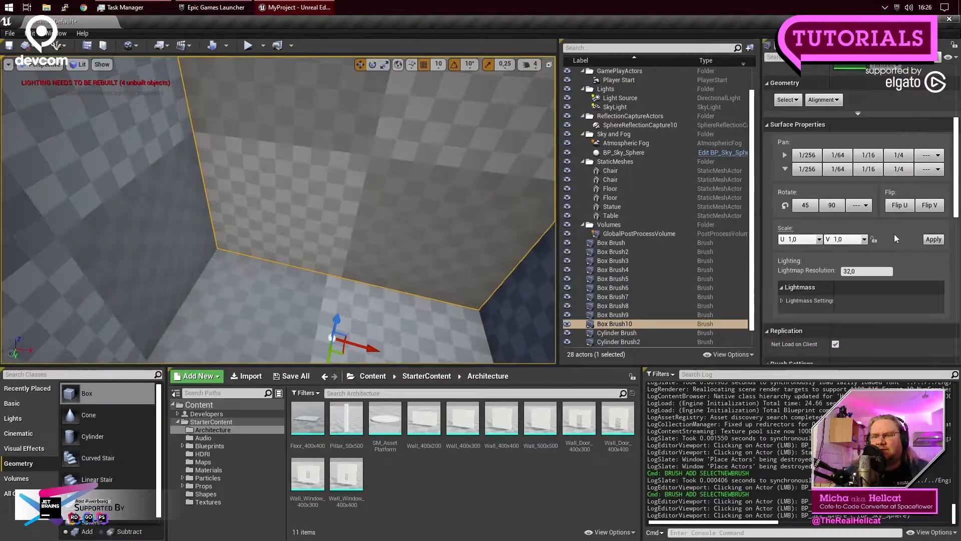
pyautogui.scroll(-3, 899, 229)
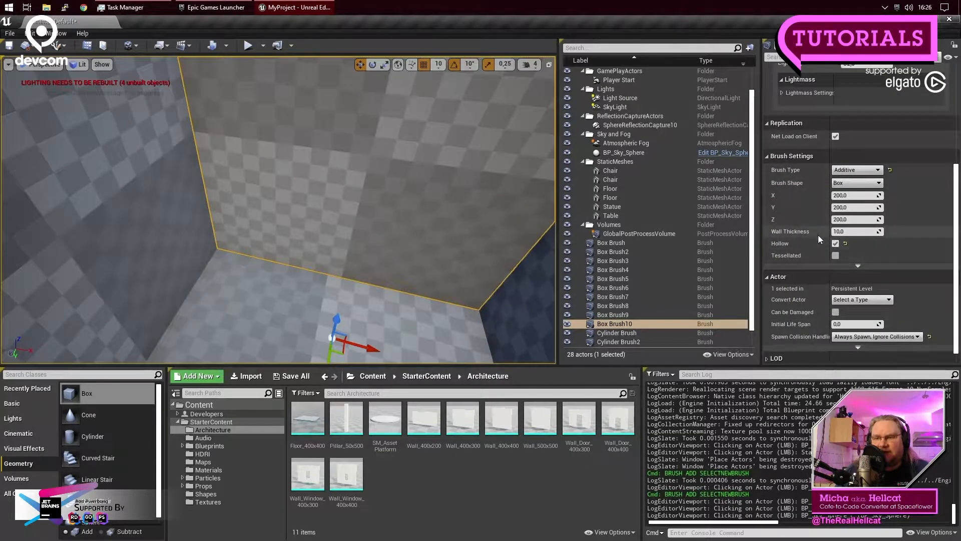
pyautogui.click(836, 243)
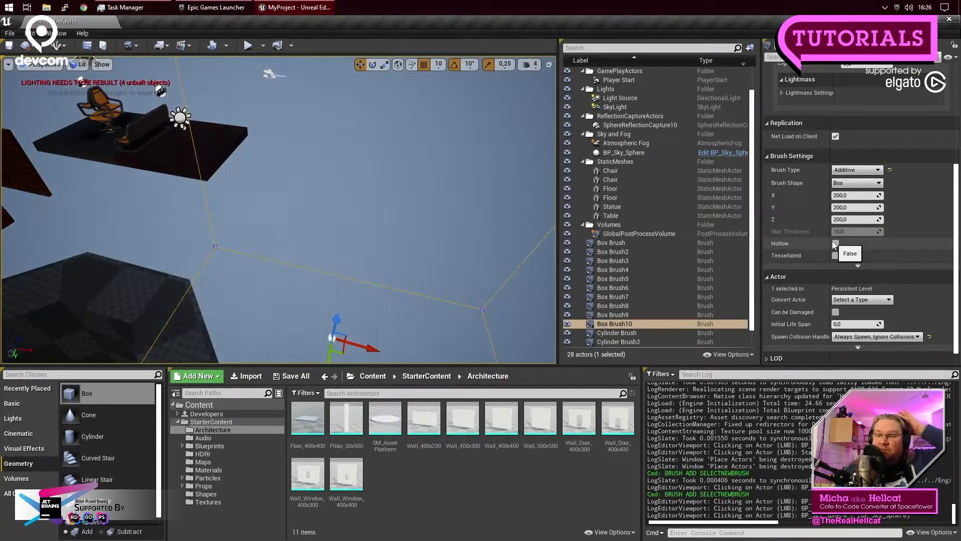
pyautogui.click(836, 244)
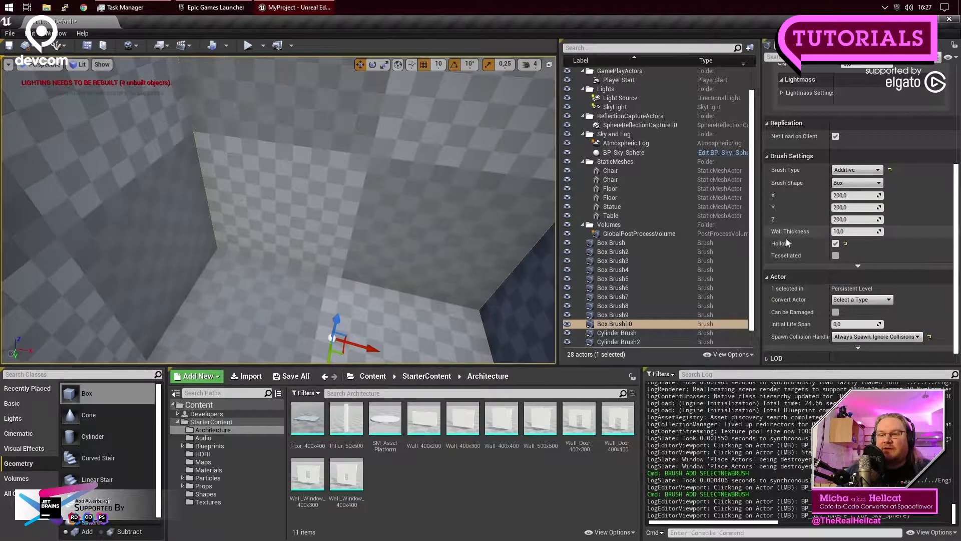
# Step: Increase the hollow box brush's wall thickness to about 45 and further to about 119, and inspect the walls
pyautogui.moveTo(865, 232)
pyautogui.mouseDown()
pyautogui.moveTo(851, 233)
pyautogui.moveTo(877, 232)
pyautogui.mouseUp()
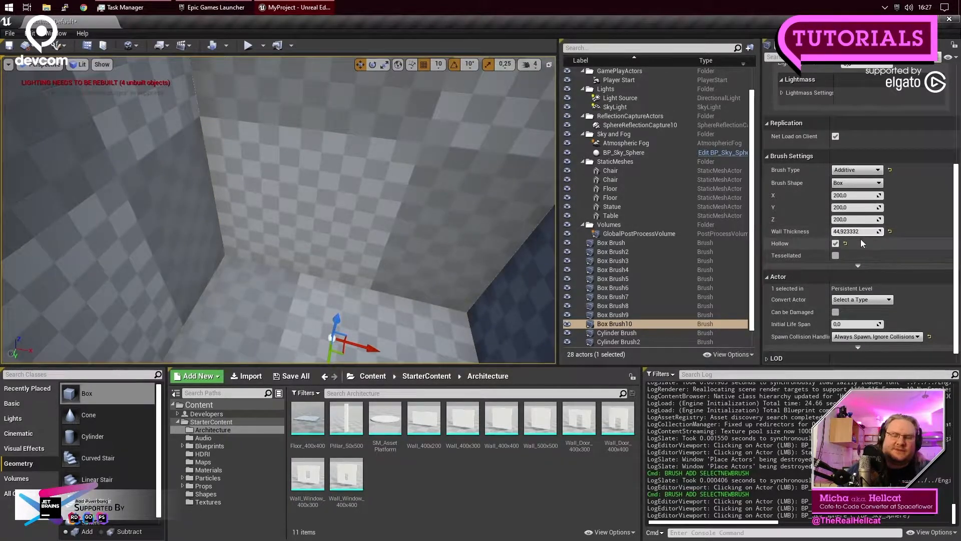
pyautogui.moveTo(840, 231)
pyautogui.mouseDown()
pyautogui.moveTo(872, 232)
pyautogui.moveTo(834, 236)
pyautogui.moveTo(864, 232)
pyautogui.moveTo(846, 231)
pyautogui.mouseUp()
pyautogui.moveTo(488, 223)
pyautogui.mouseDown(button='right')
pyautogui.moveTo(486, 255)
pyautogui.moveTo(494, 244)
pyautogui.mouseUp(button='right')
pyautogui.press('w')
pyautogui.press('s')
pyautogui.press('w')
pyautogui.moveTo(339, 215)
pyautogui.mouseDown(button='right')
pyautogui.moveTo(325, 226)
pyautogui.moveTo(339, 215)
pyautogui.mouseUp(button='right')
pyautogui.press('s')
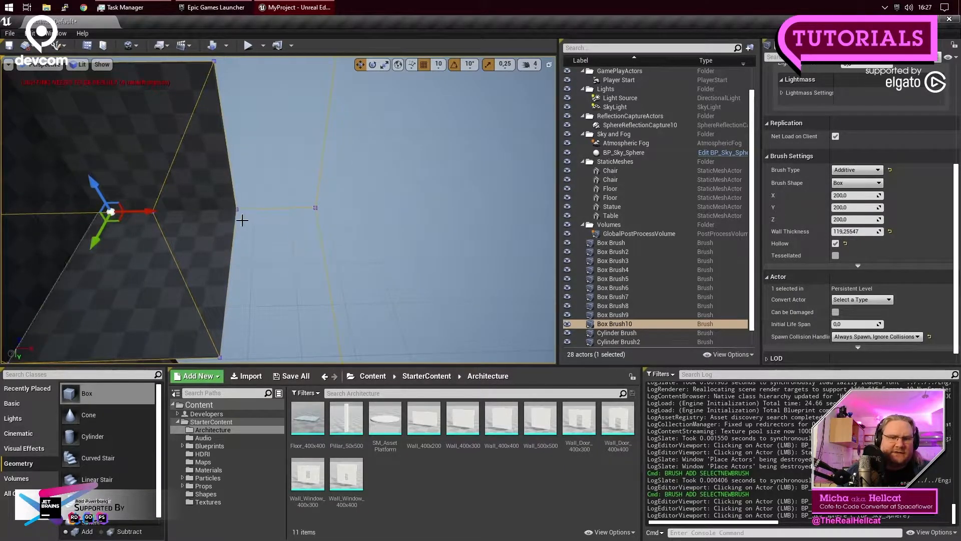
# Step: Reduce the hollow box brush's wall thickness to about 5, and raise it to about 47
pyautogui.moveTo(856, 232)
pyautogui.mouseDown()
pyautogui.moveTo(834, 231)
pyautogui.moveTo(896, 231)
pyautogui.moveTo(816, 231)
pyautogui.moveTo(846, 231)
pyautogui.mouseUp()
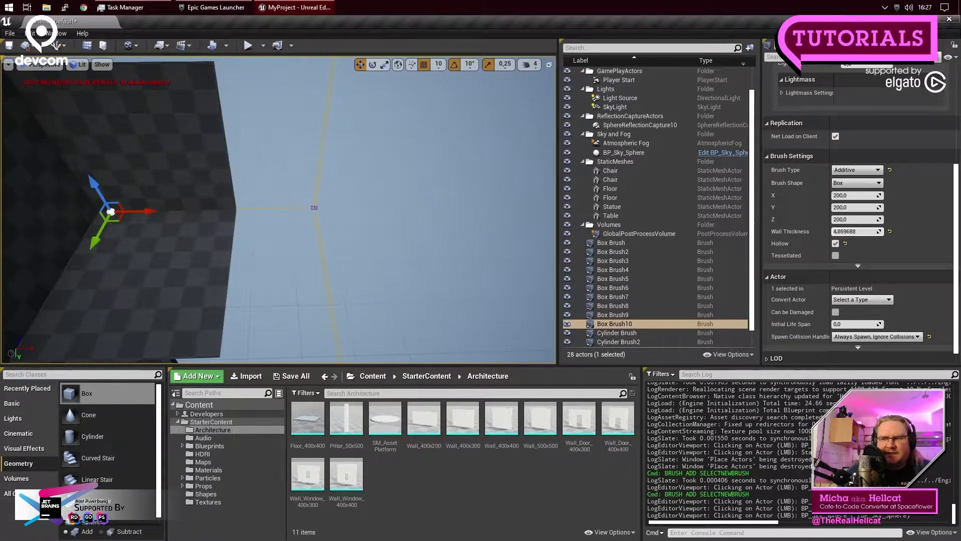
pyautogui.moveTo(846, 231); pyautogui.dragTo(862, 231)
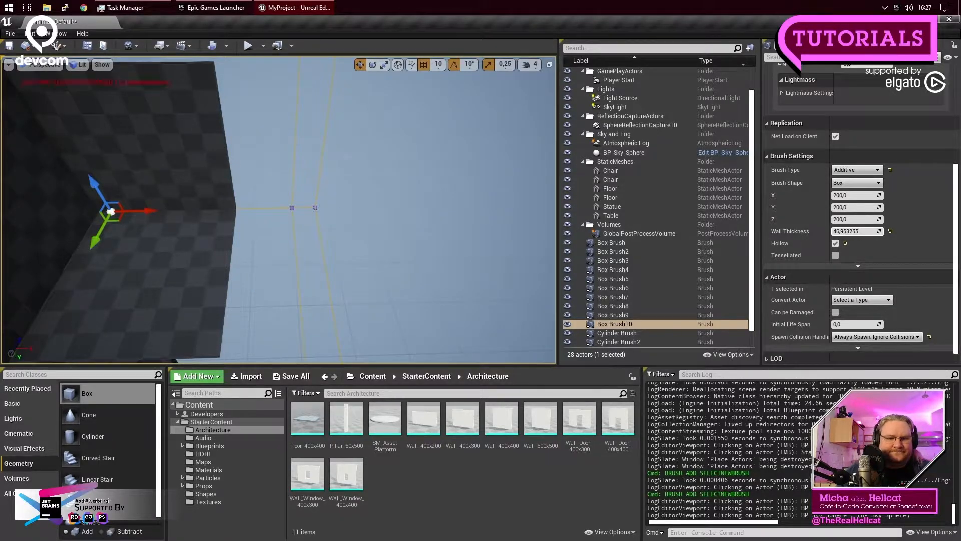
pyautogui.moveTo(856, 231); pyautogui.dragTo(858, 231)
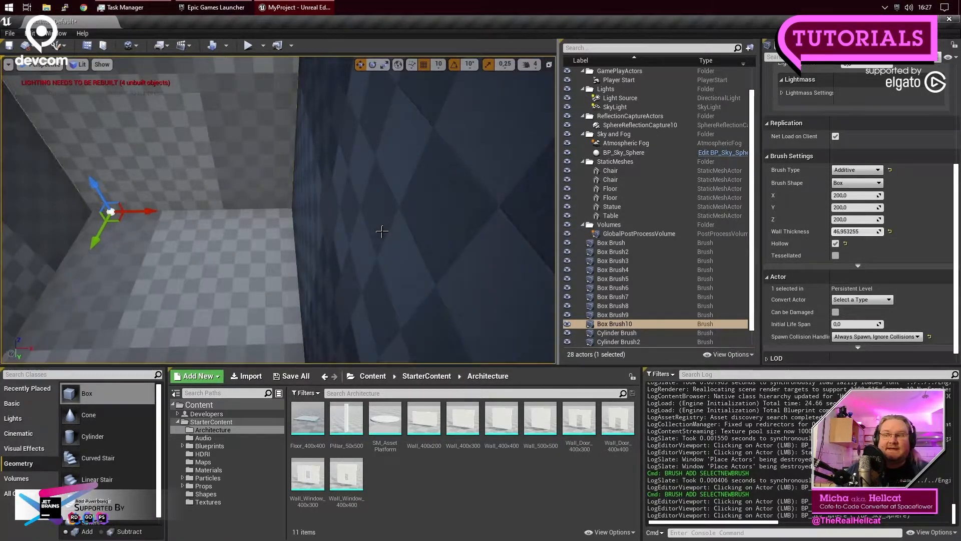
# Step: Set the hollow cylinder brush's inner radius to about 126, and widen it to about 277 for a thin wall
pyautogui.moveTo(381, 231); pyautogui.dragTo(293, 277, button='right')
pyautogui.press('s')
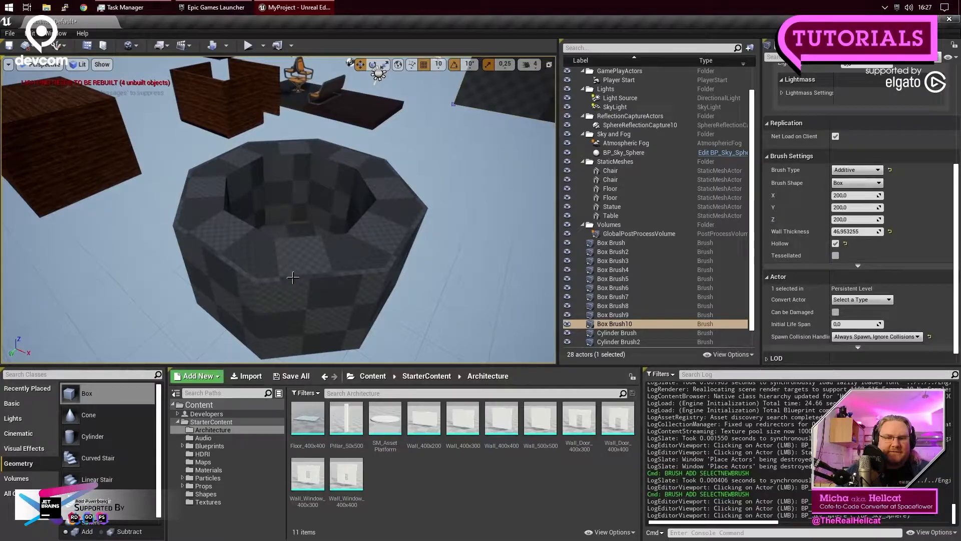
pyautogui.click(293, 277)
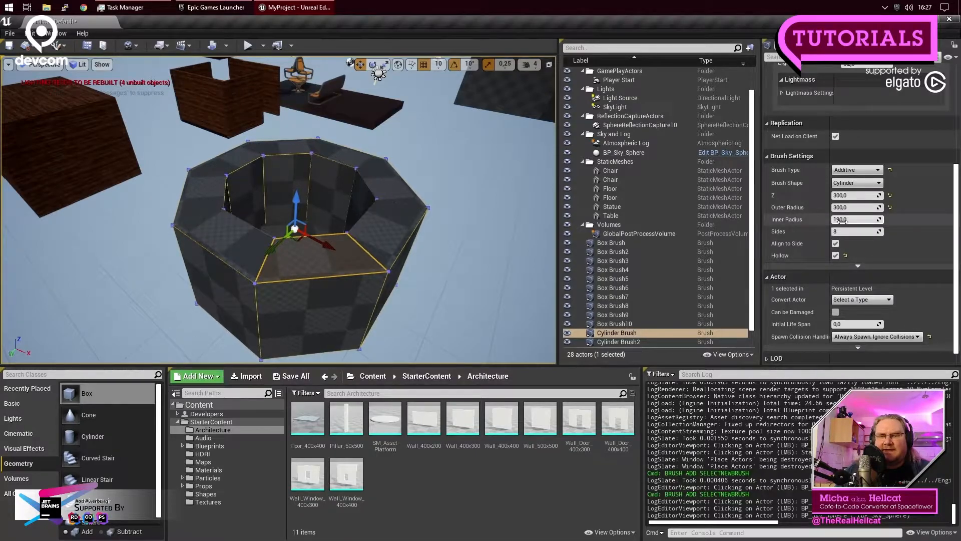
pyautogui.moveTo(846, 220); pyautogui.dragTo(792, 219)
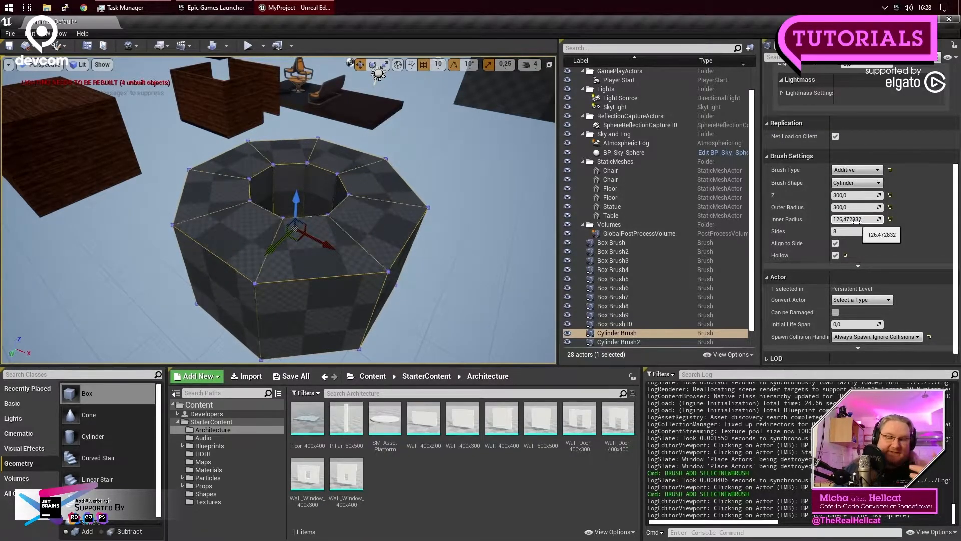
pyautogui.moveTo(839, 219)
pyautogui.mouseDown()
pyautogui.moveTo(887, 219)
pyautogui.moveTo(841, 219)
pyautogui.mouseUp()
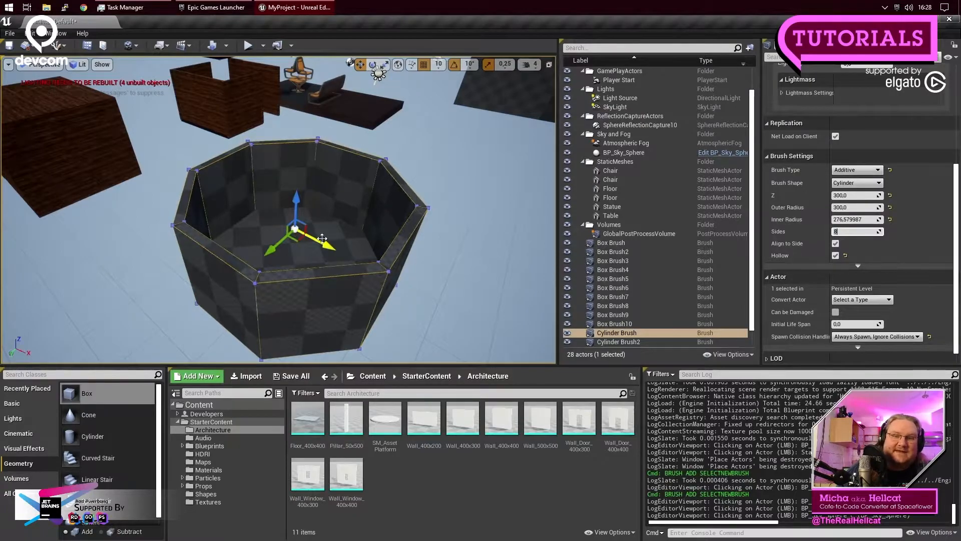
# Step: Delete the large hollow box brush behind the cylinder
pyautogui.moveTo(453, 267); pyautogui.dragTo(445, 240, button='right')
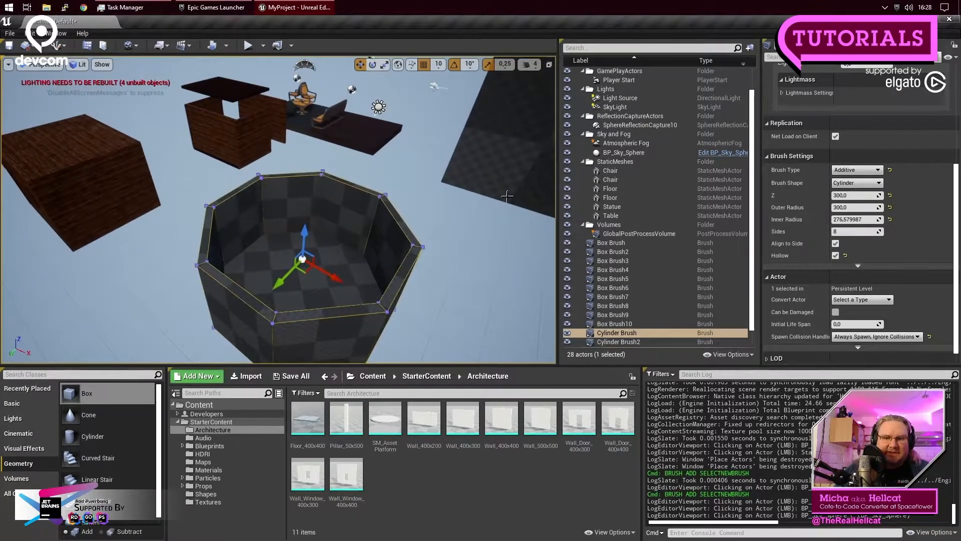
pyautogui.click(511, 143)
pyautogui.press('Delete')
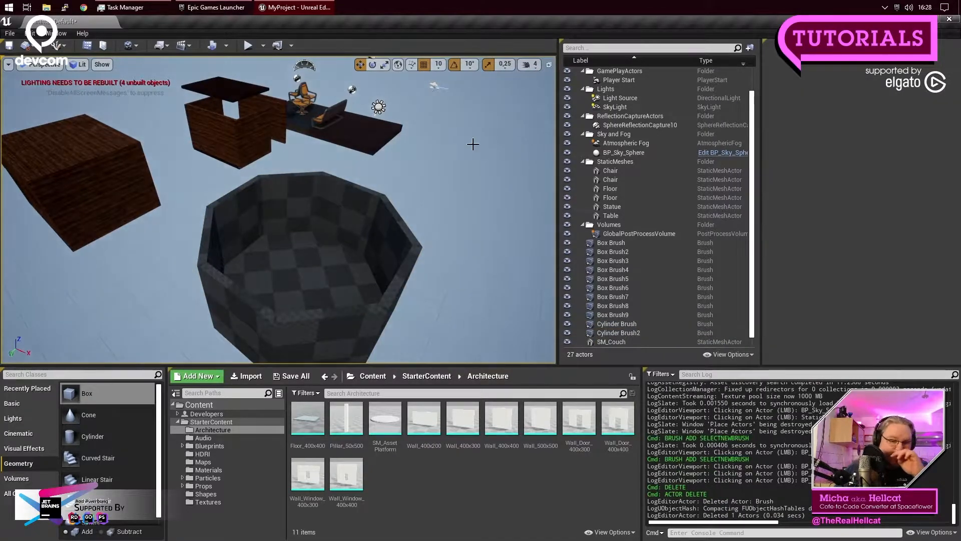
# Step: Duplicate the hollow cylinder three times along X and Y, using locations X 1100 and Y 360, to form an adjoining two-by-two group
pyautogui.click(345, 223)
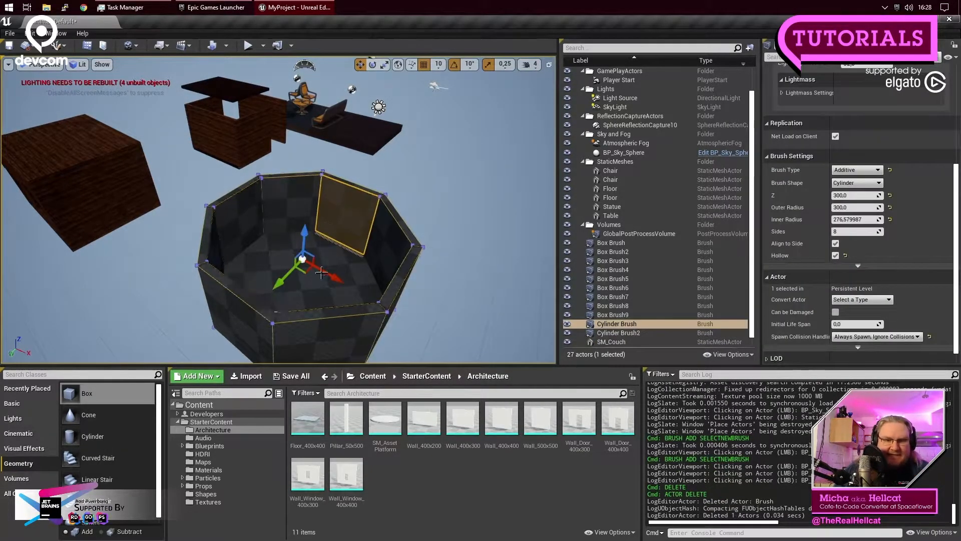
pyautogui.moveTo(318, 276)
pyautogui.keyDown('alt'); pyautogui.mouseDown()
pyautogui.moveTo(395, 313)
pyautogui.moveTo(451, 311)
pyautogui.mouseUp(); pyautogui.keyUp('alt')
pyautogui.moveTo(451, 311); pyautogui.dragTo(473, 313, button='right')
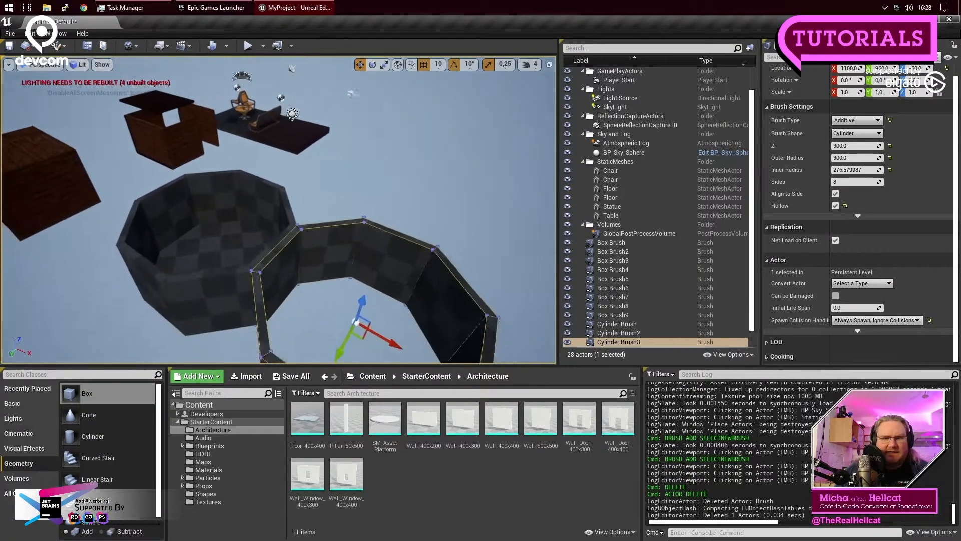
pyautogui.moveTo(436, 275); pyautogui.dragTo(431, 281, button='right')
pyautogui.moveTo(335, 294)
pyautogui.keyDown('alt'); pyautogui.mouseDown()
pyautogui.moveTo(418, 166)
pyautogui.moveTo(395, 216)
pyautogui.moveTo(399, 209)
pyautogui.moveTo(360, 182)
pyautogui.moveTo(325, 175)
pyautogui.mouseUp(); pyautogui.keyUp('alt')
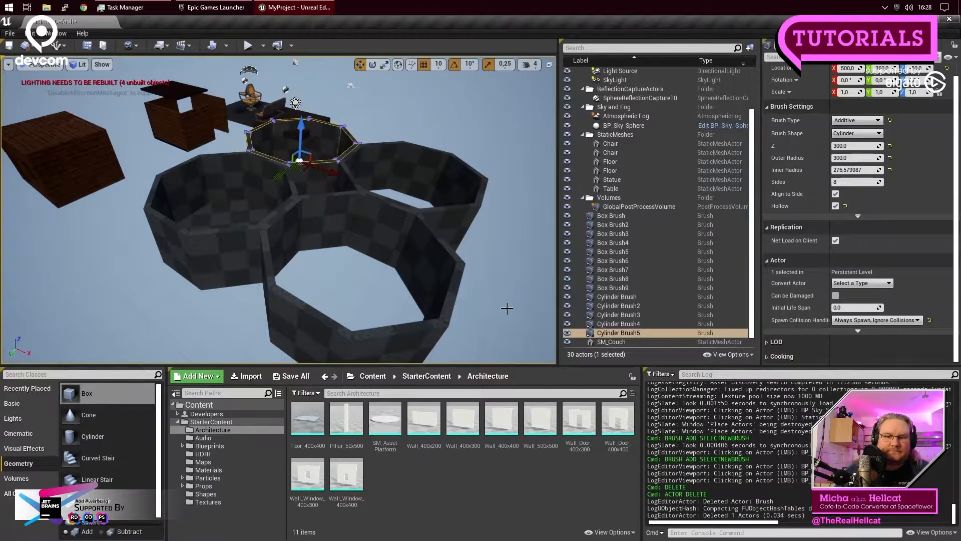
# Step: Copy and paste the hollow cylinder at X 1100, Y 360, and raise the copy to a Z location of 250
pyautogui.click(415, 276)
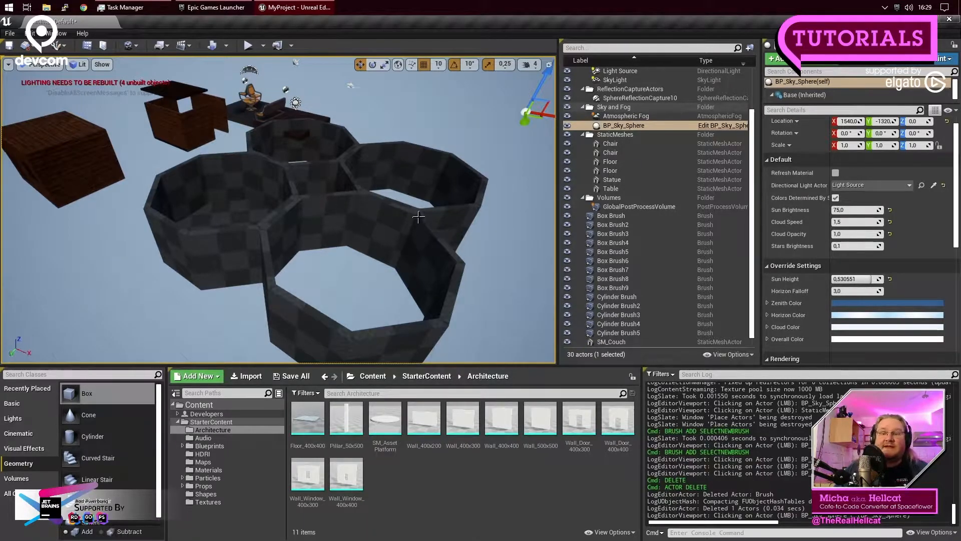
pyautogui.click(482, 221)
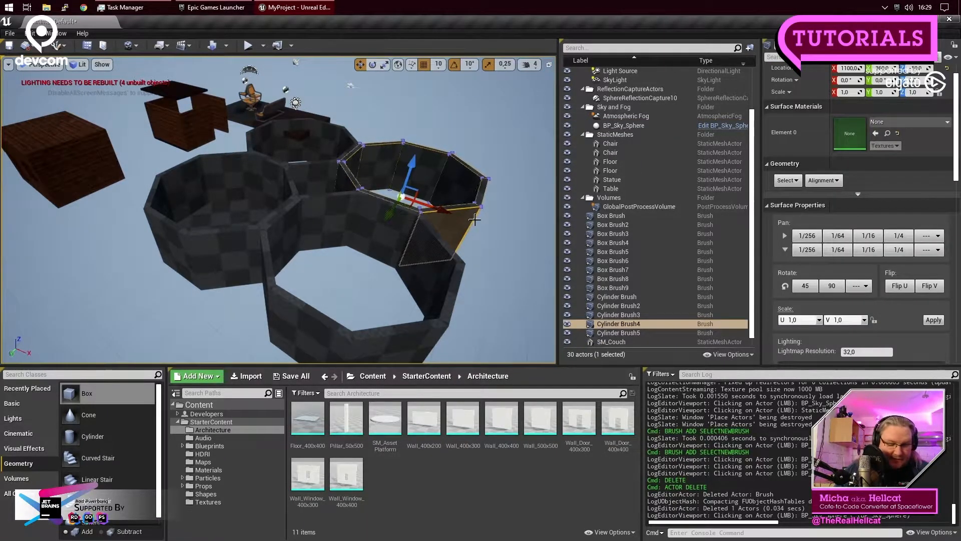
pyautogui.hotkey('ctrl', 'c')
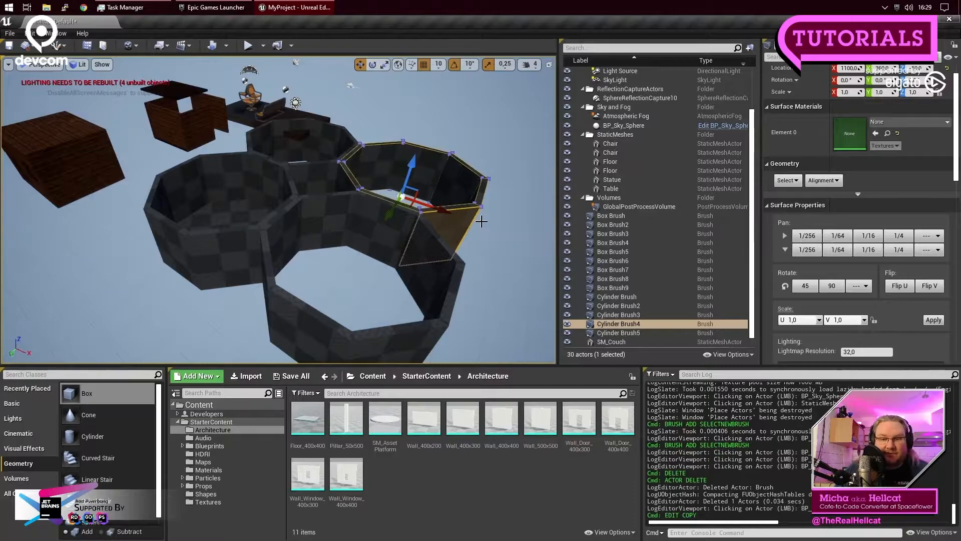
pyautogui.hotkey('ctrl', 'v')
pyautogui.moveTo(412, 170)
pyautogui.mouseDown()
pyautogui.moveTo(436, 91)
pyautogui.moveTo(458, 78)
pyautogui.moveTo(434, 100)
pyautogui.mouseUp()
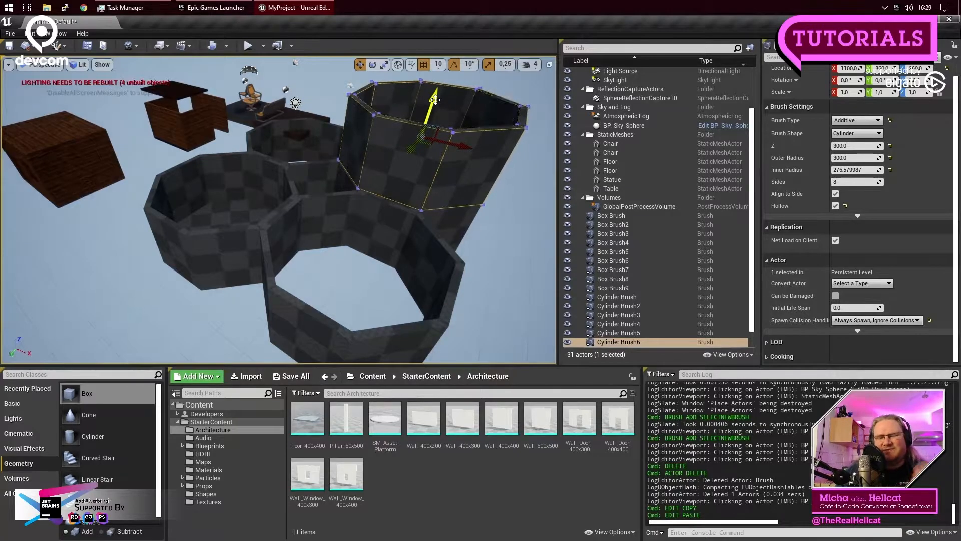
# Step: Duplicate the raised cylinder to X 640 over the lower cylinders, and duplicate that copy along X to 950
pyautogui.click(499, 273)
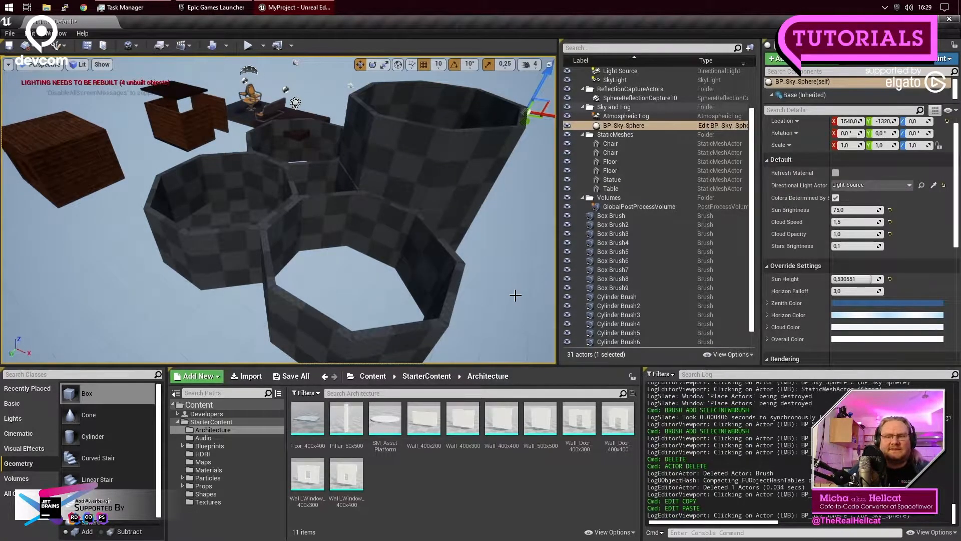
pyautogui.click(432, 138)
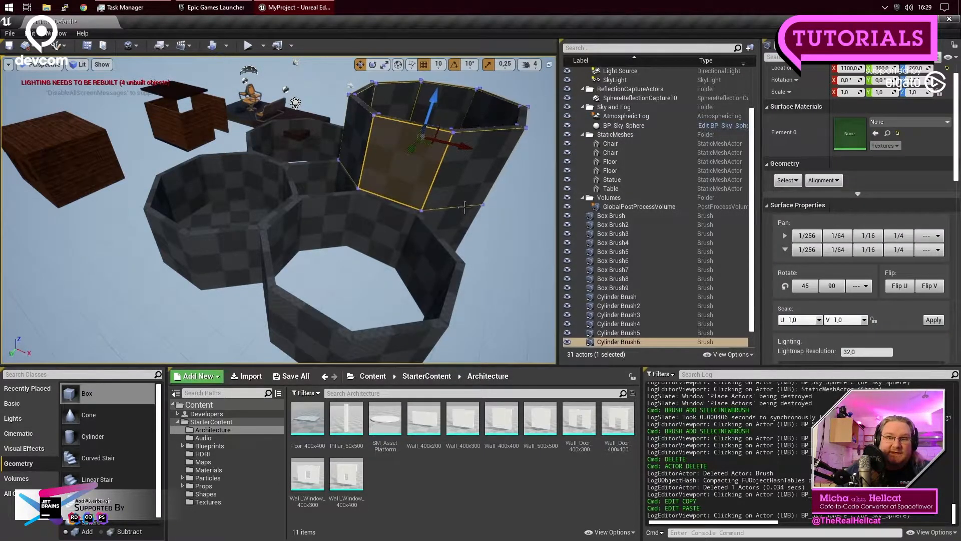
pyautogui.click(531, 270)
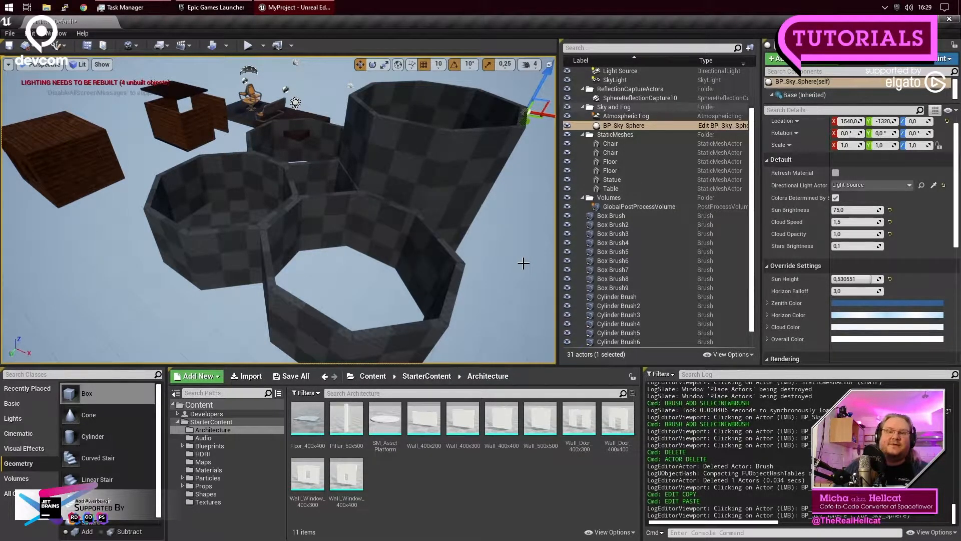
pyautogui.click(408, 148)
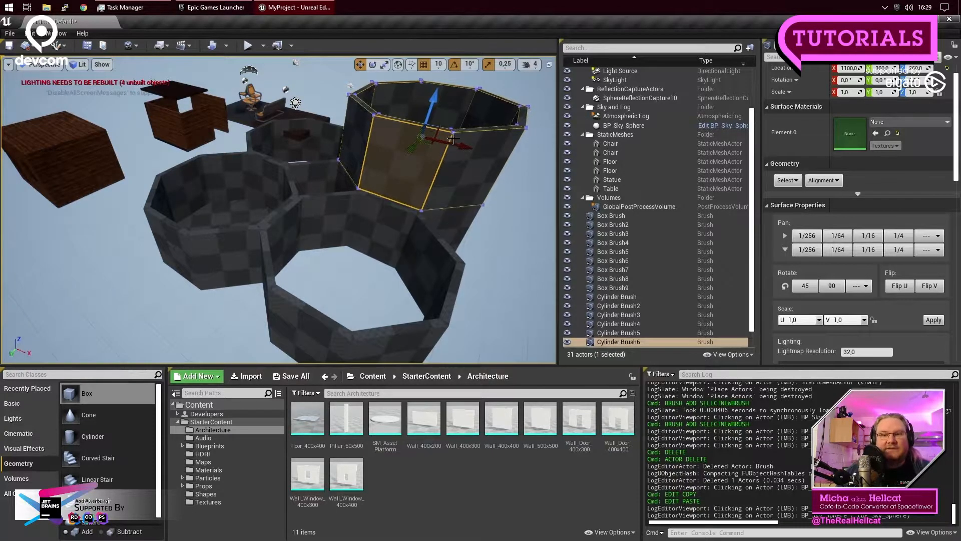
pyautogui.moveTo(464, 146)
pyautogui.keyDown('alt'); pyautogui.mouseDown()
pyautogui.moveTo(272, 104)
pyautogui.moveTo(192, 130)
pyautogui.moveTo(308, 175)
pyautogui.mouseUp(); pyautogui.keyUp('alt')
pyautogui.moveTo(307, 176)
pyautogui.mouseDown(button='right')
pyautogui.moveTo(280, 173)
pyautogui.moveTo(302, 149)
pyautogui.moveTo(316, 150)
pyautogui.mouseUp(button='right')
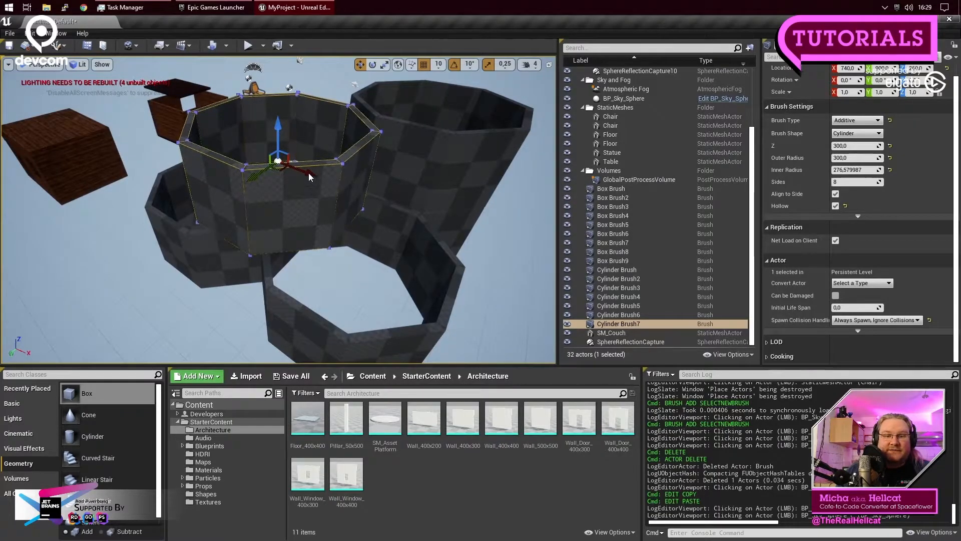
pyautogui.moveTo(306, 173)
pyautogui.mouseDown()
pyautogui.moveTo(278, 168)
pyautogui.moveTo(333, 182)
pyautogui.moveTo(275, 168)
pyautogui.moveTo(216, 181)
pyautogui.mouseUp()
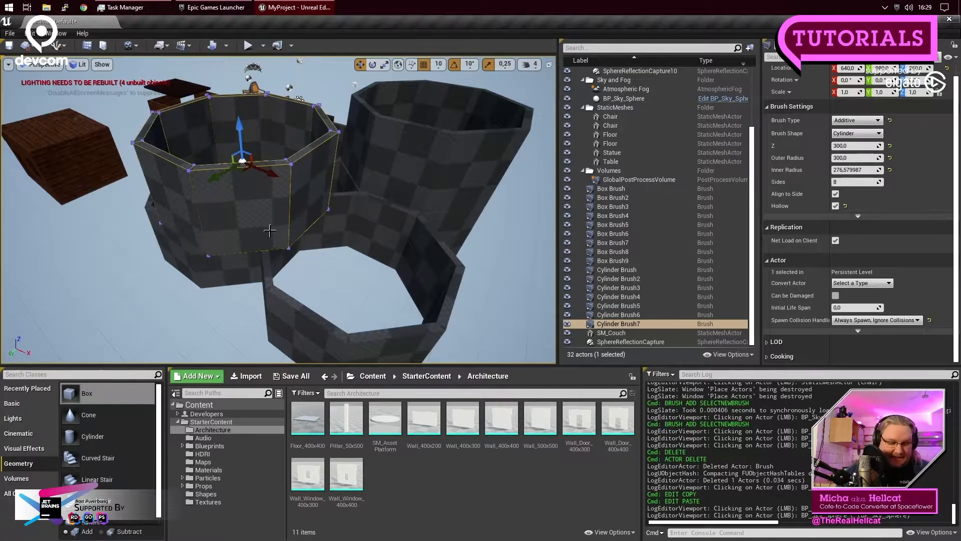
pyautogui.moveTo(268, 172)
pyautogui.keyDown('alt'); pyautogui.mouseDown()
pyautogui.moveTo(337, 209)
pyautogui.moveTo(342, 204)
pyautogui.mouseUp(); pyautogui.keyUp('alt')
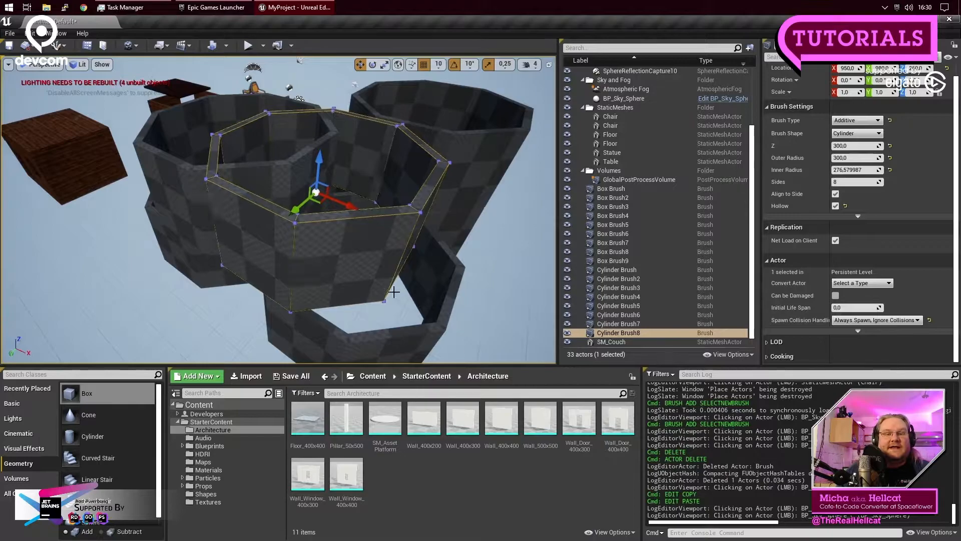
# Step: Delete all three raised cylinder copies, leaving only the lower group of hollow cylinders
pyautogui.keyDown('ctrl'); pyautogui.click(174, 179); pyautogui.keyUp('ctrl')
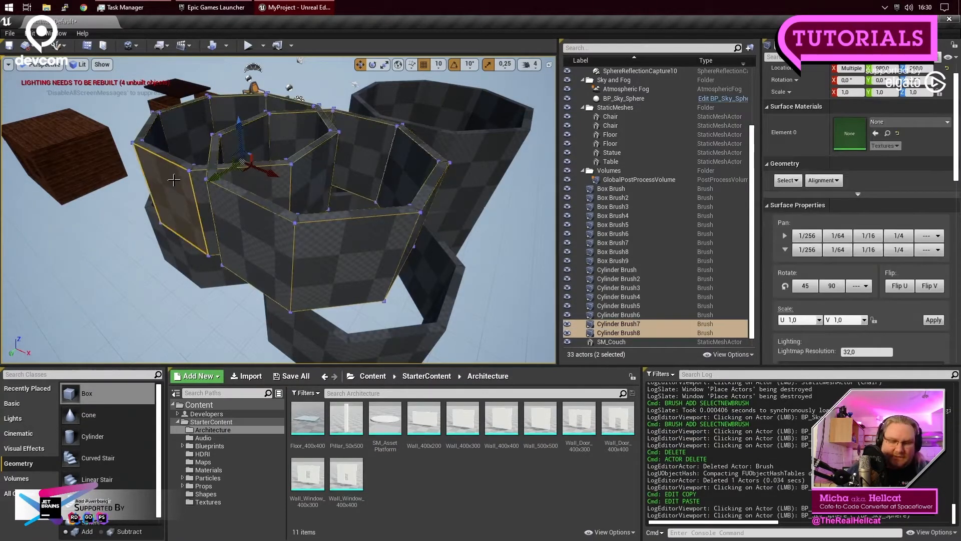
pyautogui.press('Delete')
pyautogui.click(424, 150)
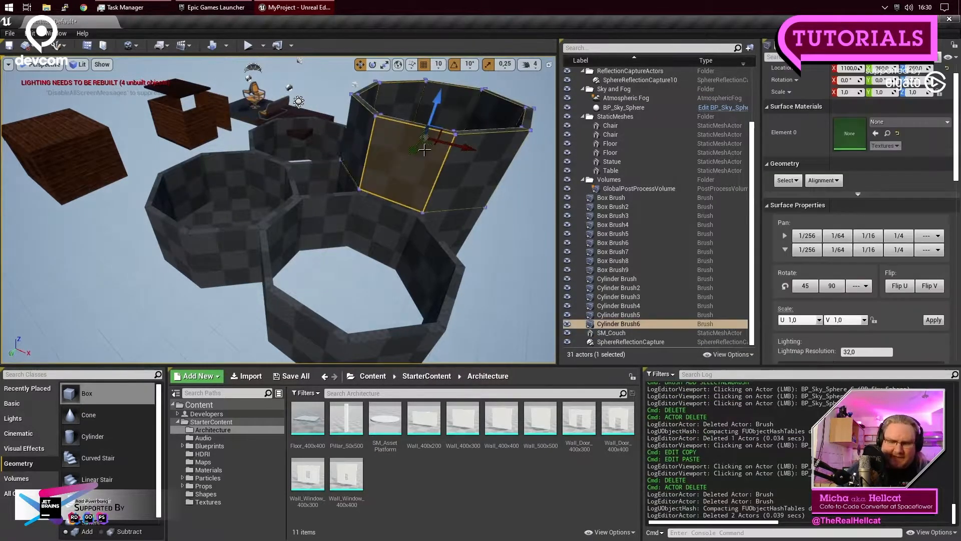
pyautogui.press('Delete')
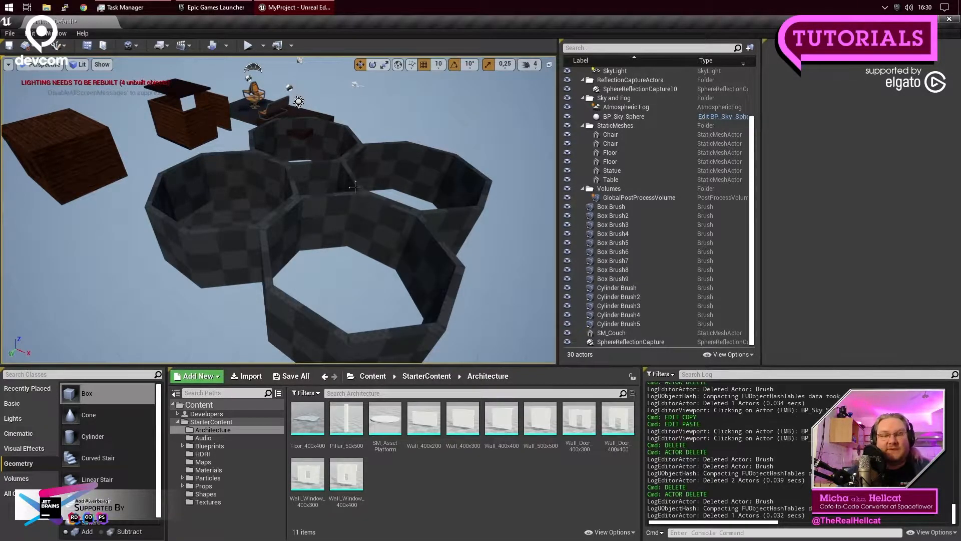
# Step: Delete the three surrounding hollow cylinder copies, keeping only the original cylinder with its floor
pyautogui.click(318, 167)
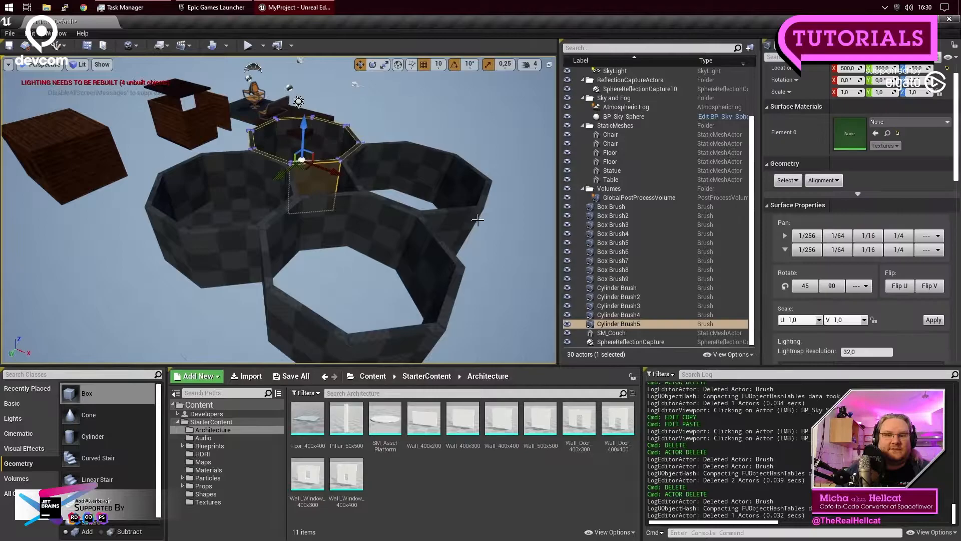
pyautogui.keyDown('ctrl'); pyautogui.click(473, 217); pyautogui.keyUp('ctrl')
pyautogui.keyDown('ctrl'); pyautogui.click(442, 290); pyautogui.keyUp('ctrl')
pyautogui.press('Delete')
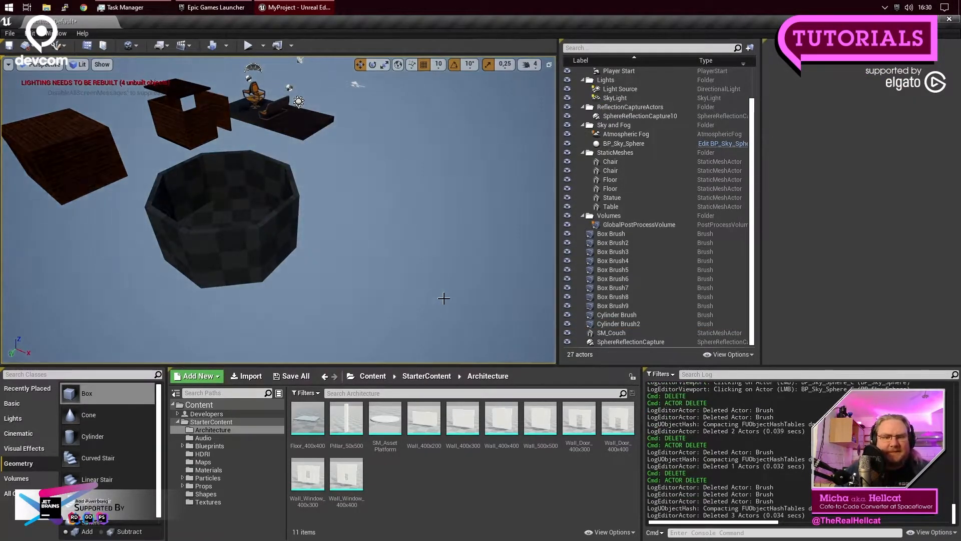
# Step: Set the number of sides to 6 for both the hollow cylinder and its floor cylinder
pyautogui.click(242, 235)
pyautogui.scroll(-5, 860, 233)
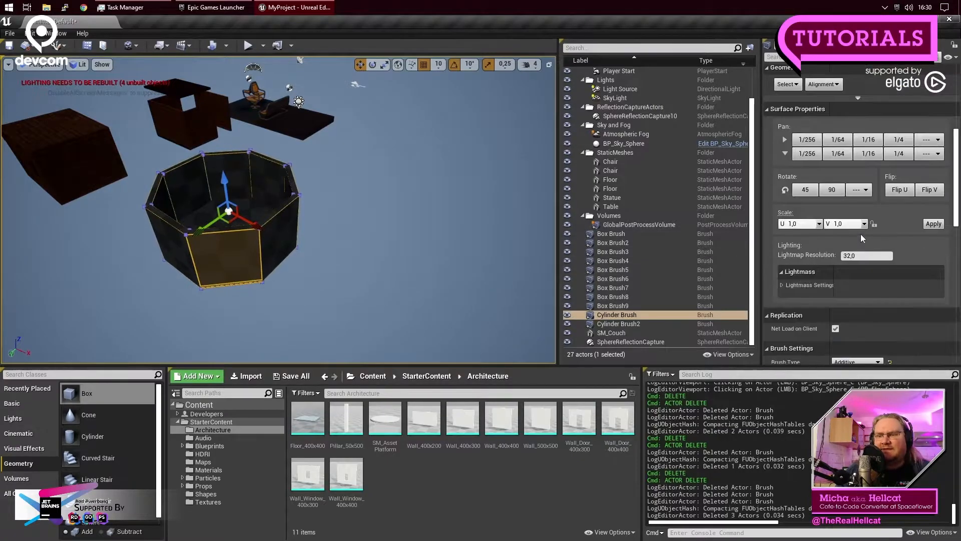
pyautogui.scroll(-3, 861, 235)
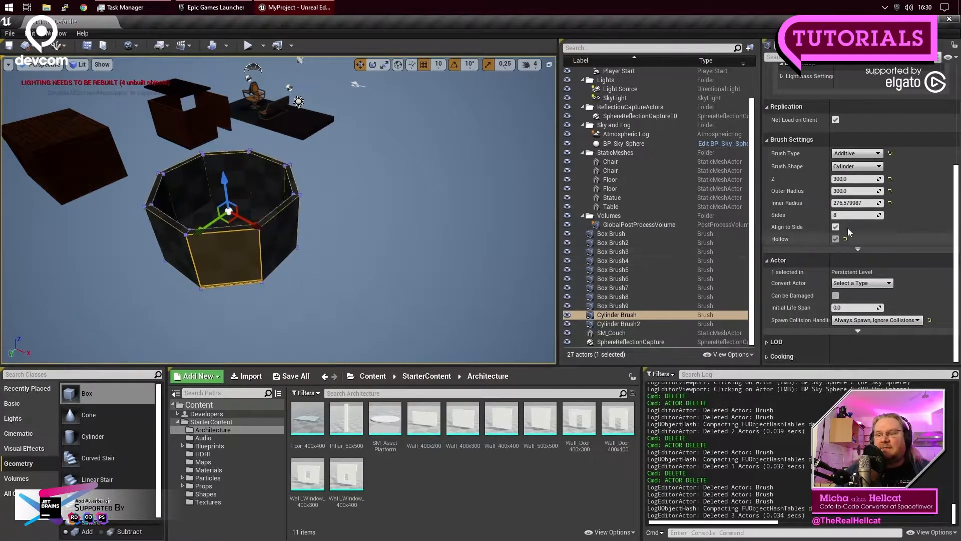
pyautogui.moveTo(853, 215); pyautogui.dragTo(841, 215)
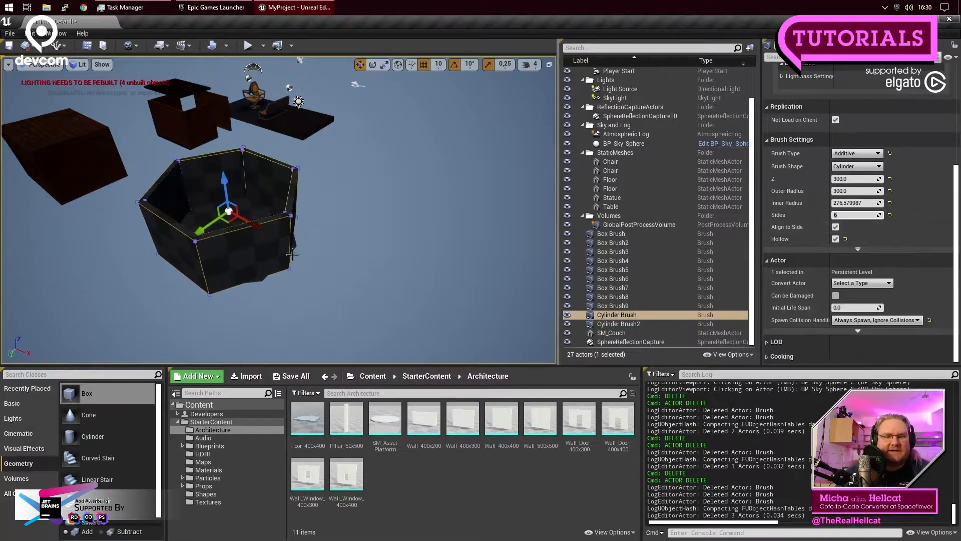
pyautogui.click(244, 214)
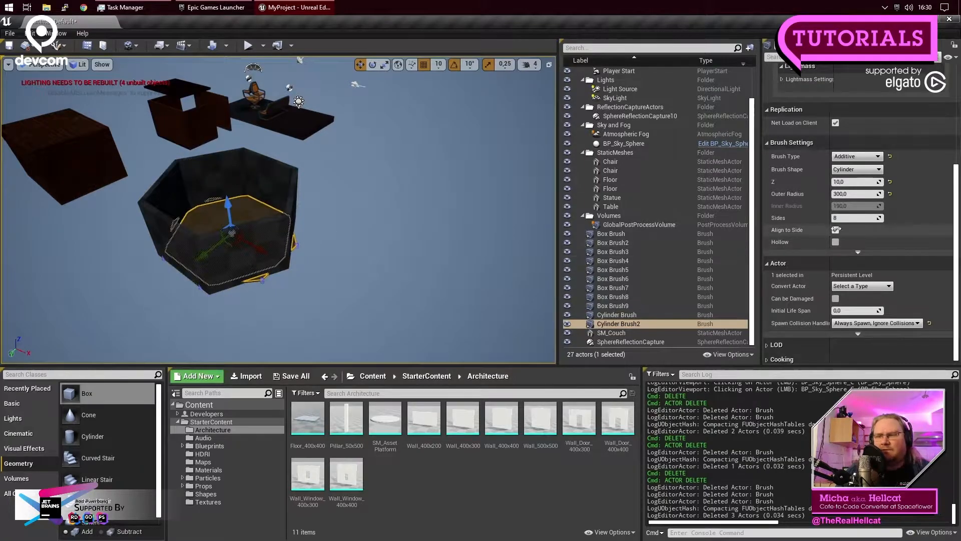
pyautogui.write('6')
pyautogui.press('Return')
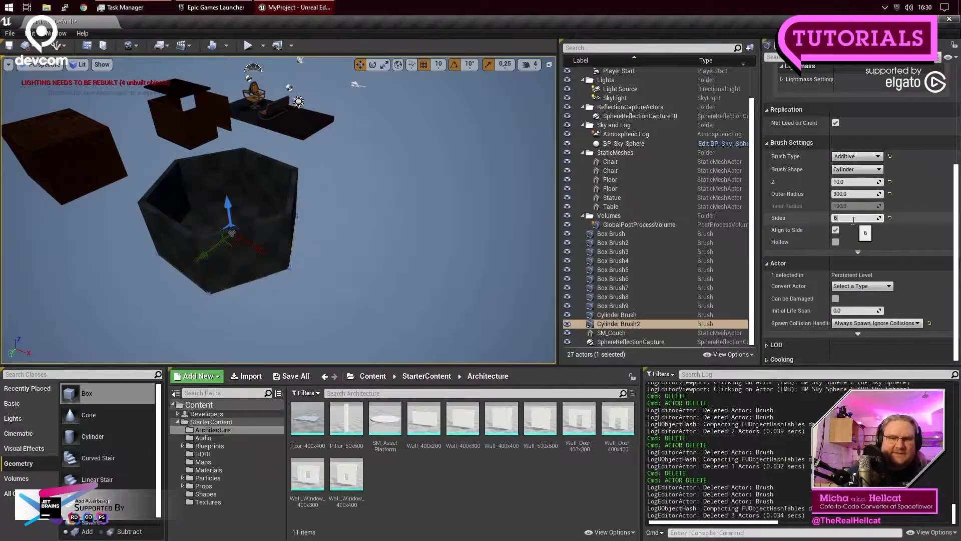
# Step: Duplicate the six-sided hollow cylinder to X 1120, and duplicate that copy to X 1030 beside the original
pyautogui.click(261, 236)
pyautogui.moveTo(257, 225)
pyautogui.keyDown('alt'); pyautogui.mouseDown()
pyautogui.moveTo(353, 270)
pyautogui.moveTo(369, 258)
pyautogui.mouseUp(); pyautogui.keyUp('alt')
pyautogui.moveTo(435, 259); pyautogui.dragTo(415, 312, button='right')
pyautogui.moveTo(420, 300)
pyautogui.keyDown('alt'); pyautogui.mouseDown()
pyautogui.moveTo(342, 321)
pyautogui.moveTo(371, 285)
pyautogui.moveTo(409, 280)
pyautogui.mouseUp(); pyautogui.keyUp('alt')
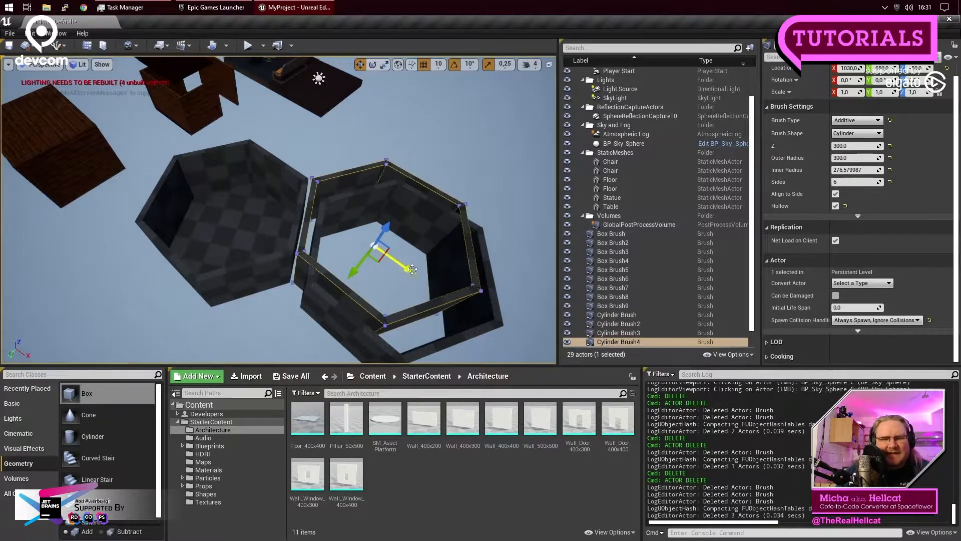
# Step: Move the first copy to X 1040, Y 1250 and nudge the second copy so the three hexagons adjoin like a honeycomb
pyautogui.click(469, 314)
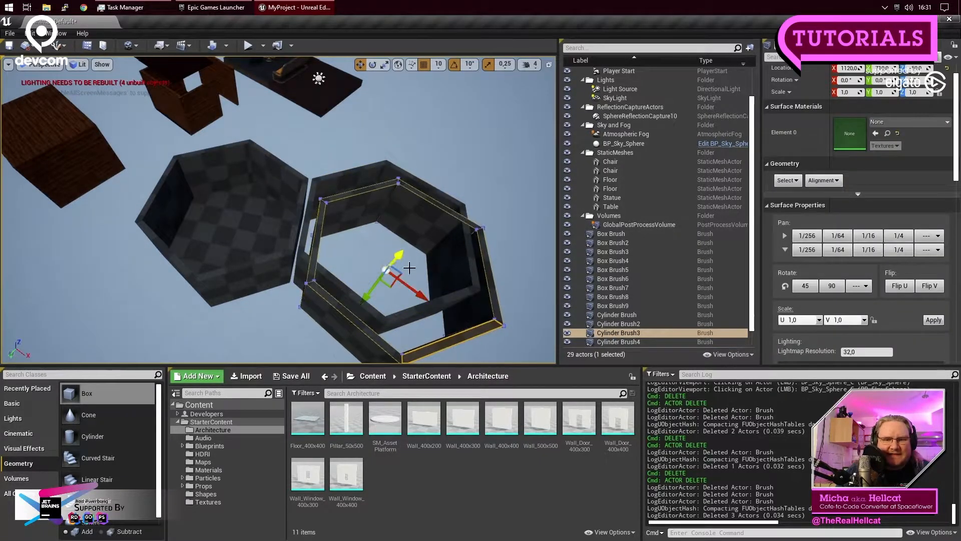
pyautogui.moveTo(362, 296); pyautogui.dragTo(315, 321)
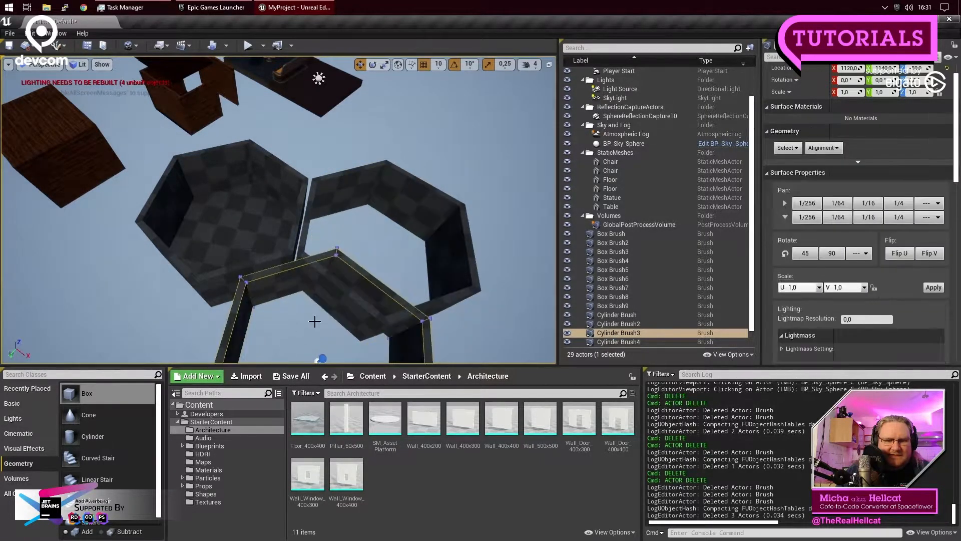
pyautogui.moveTo(489, 303); pyautogui.dragTo(488, 346)
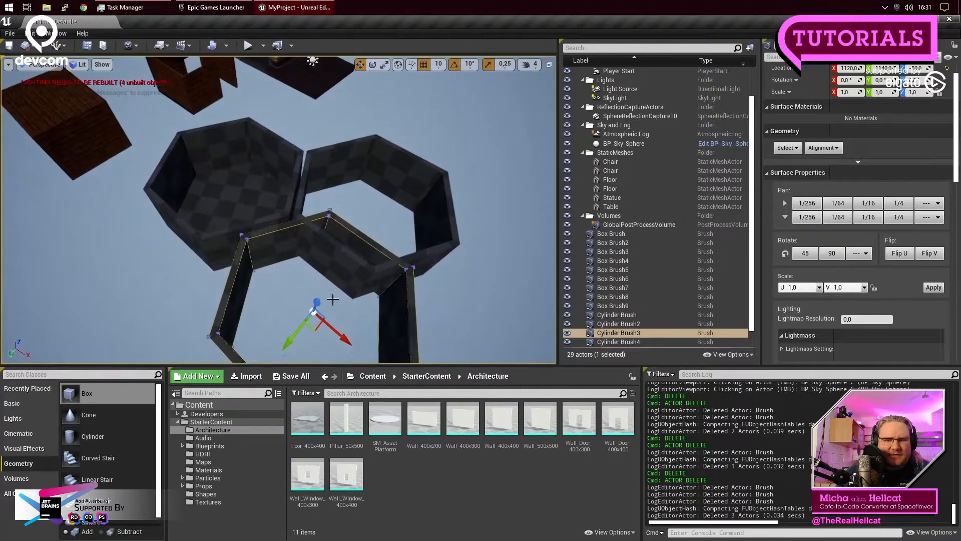
pyautogui.moveTo(289, 336); pyautogui.dragTo(269, 359)
pyautogui.moveTo(328, 360); pyautogui.dragTo(259, 344)
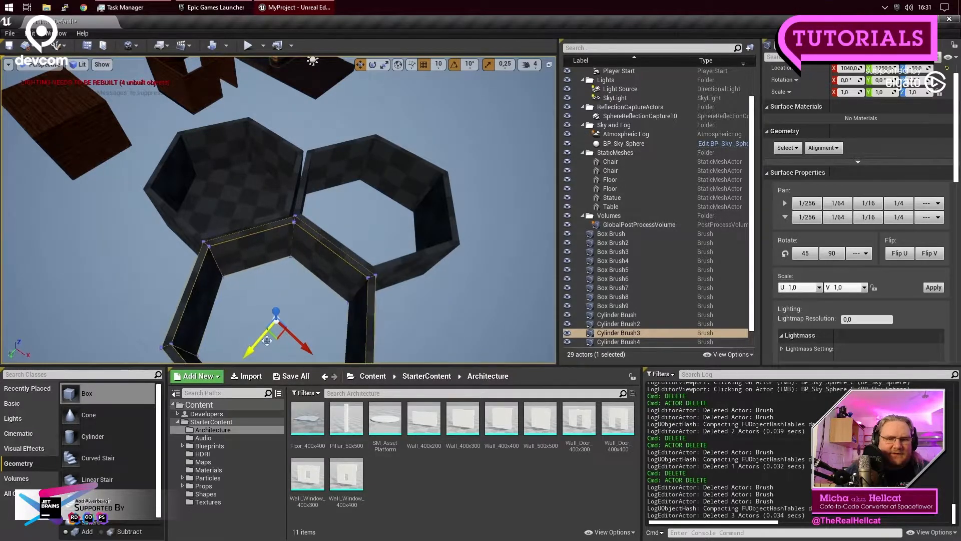
pyautogui.click(381, 229)
pyautogui.moveTo(396, 235); pyautogui.dragTo(393, 232)
pyautogui.click(427, 329)
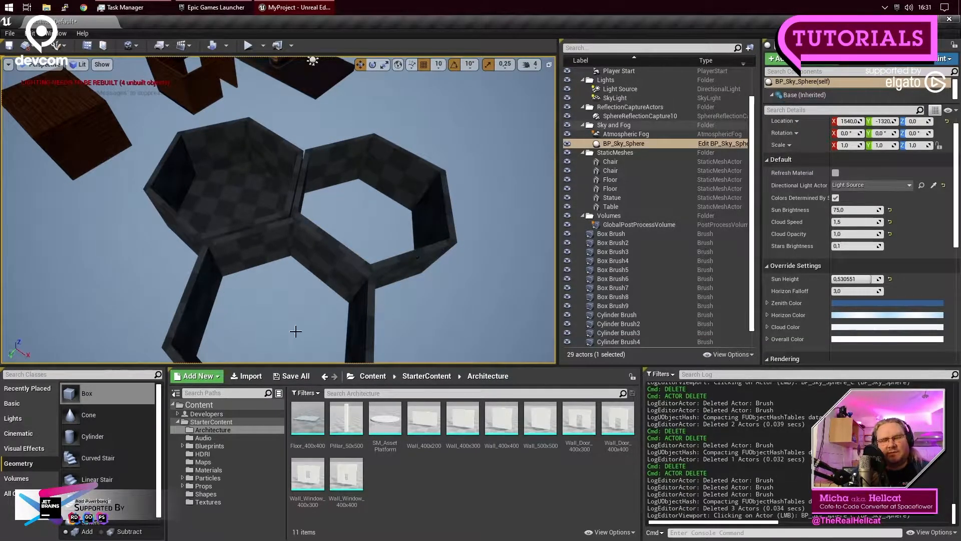
# Step: Delete both hexagonal copies and the floor cylinder inside the original hollow cylinder
pyautogui.click(369, 343)
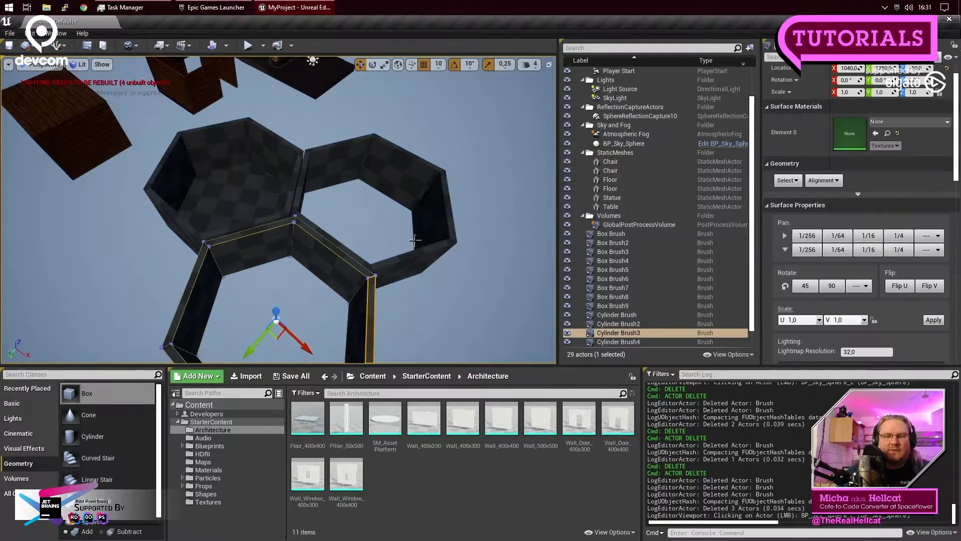
pyautogui.keyDown('ctrl'); pyautogui.click(416, 258); pyautogui.keyUp('ctrl')
pyautogui.press('Delete')
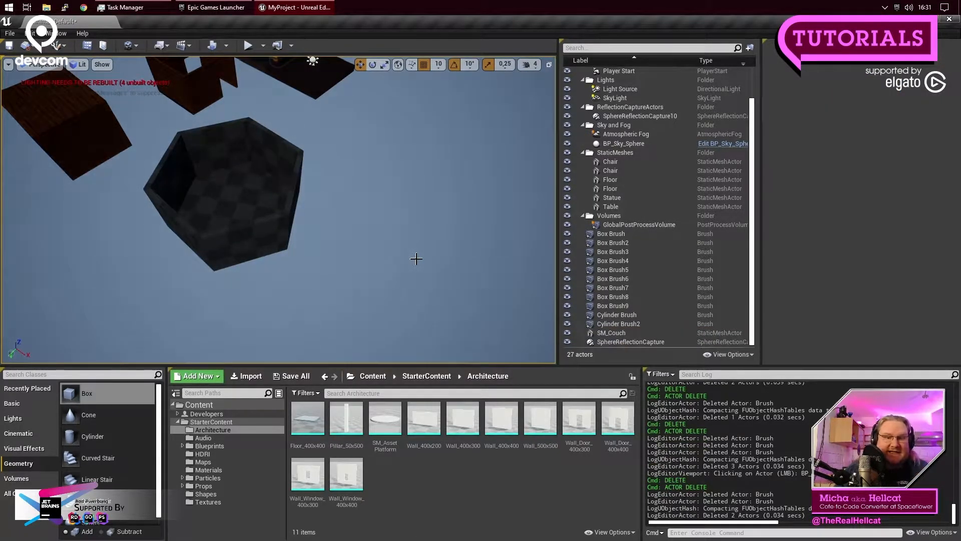
pyautogui.click(243, 196)
pyautogui.press('Delete')
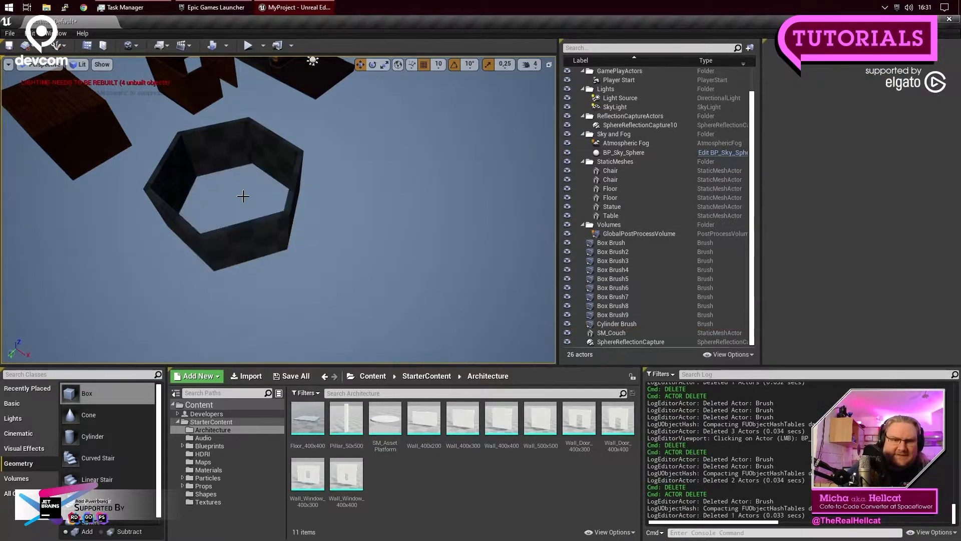
# Step: Turn off Hollow for the remaining cylinder brush and set its number of sides to 36
pyautogui.click(286, 157)
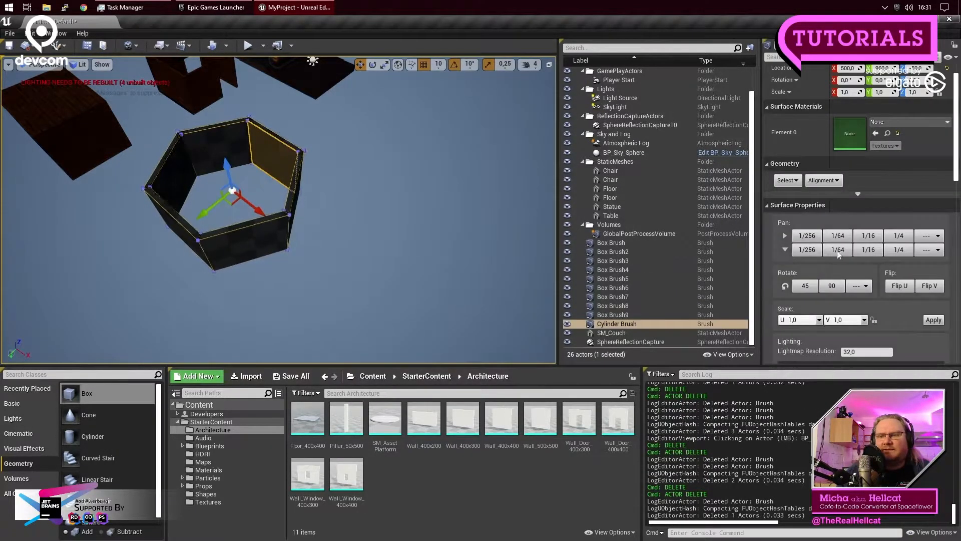
pyautogui.scroll(-5, 859, 253)
pyautogui.scroll(-1, 859, 253)
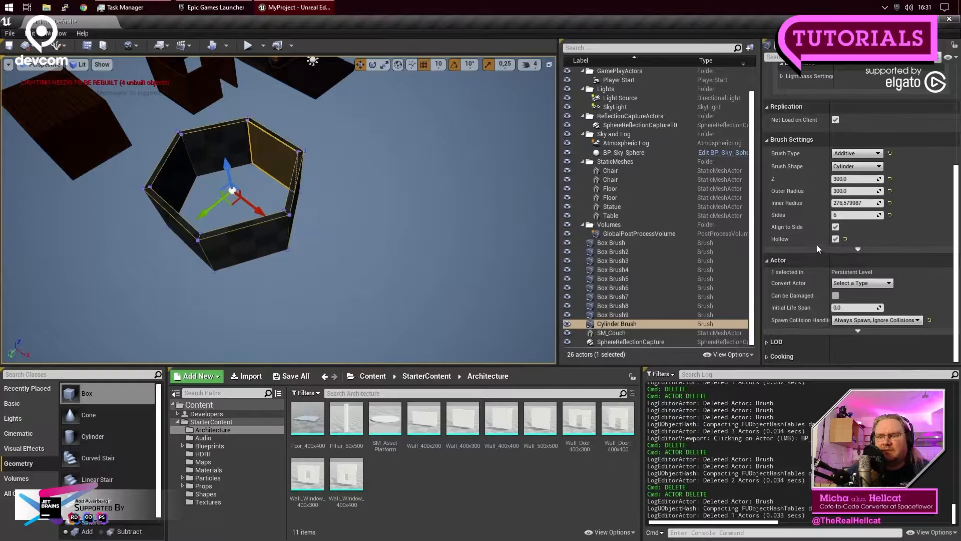
pyautogui.click(835, 239)
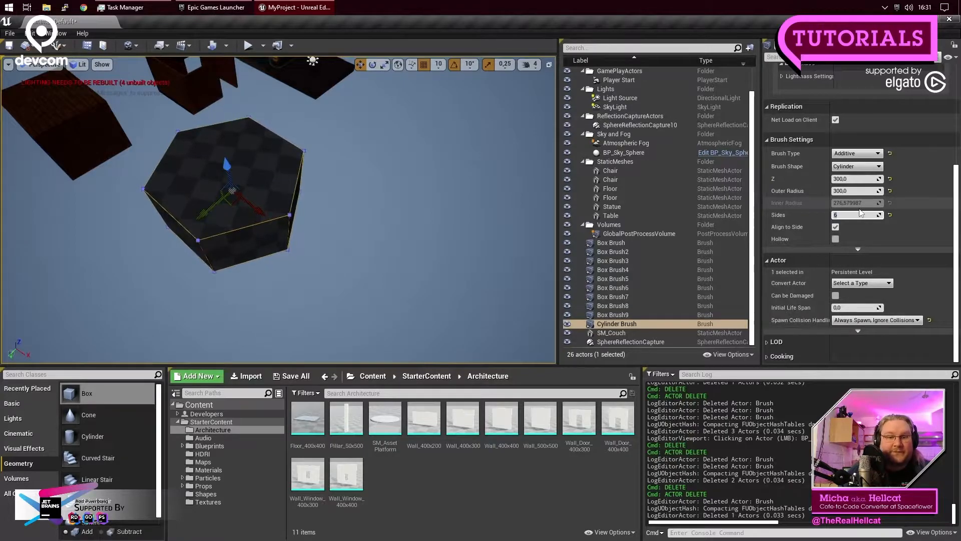
pyautogui.press('Return')
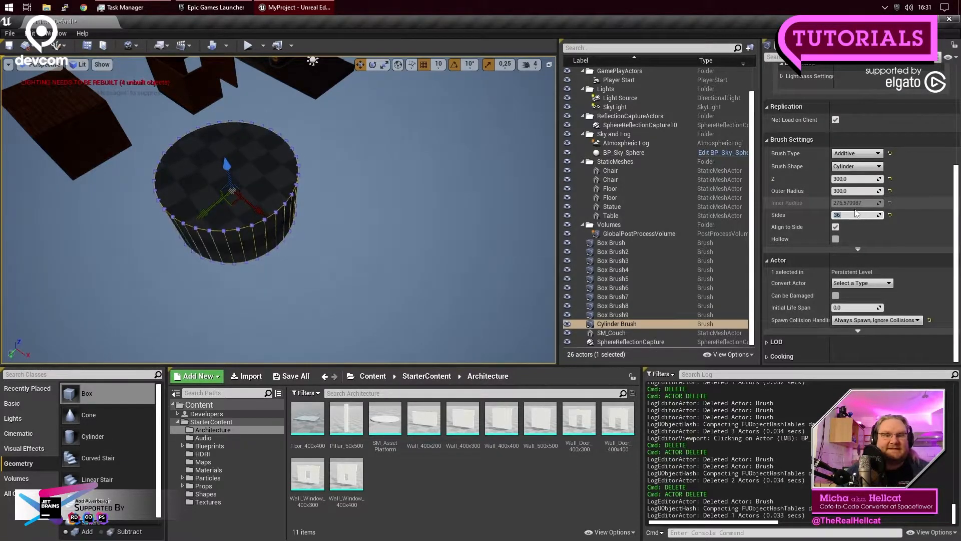
pyautogui.click(445, 312)
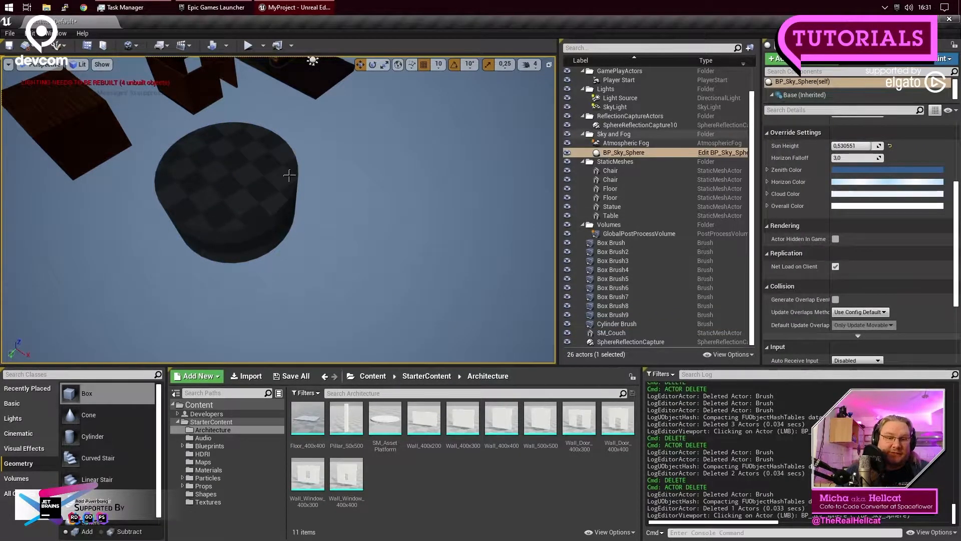
# Step: Set the solid cylinder brush's Z size to 900 to form a tall column
pyautogui.click(235, 173)
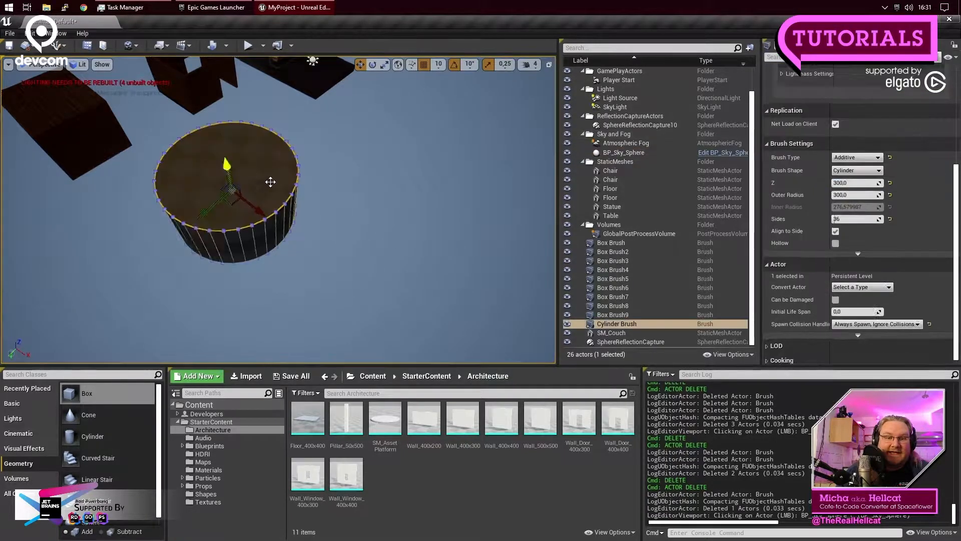
pyautogui.moveTo(371, 243)
pyautogui.mouseDown(button='right')
pyautogui.moveTo(367, 278)
pyautogui.moveTo(370, 221)
pyautogui.moveTo(370, 234)
pyautogui.mouseUp(button='right')
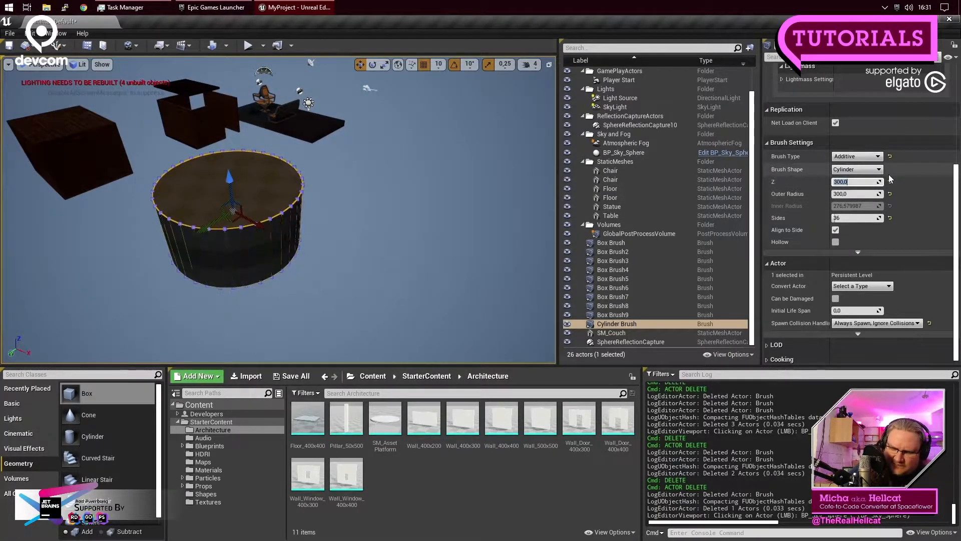
pyautogui.write('900')
pyautogui.press('Return')
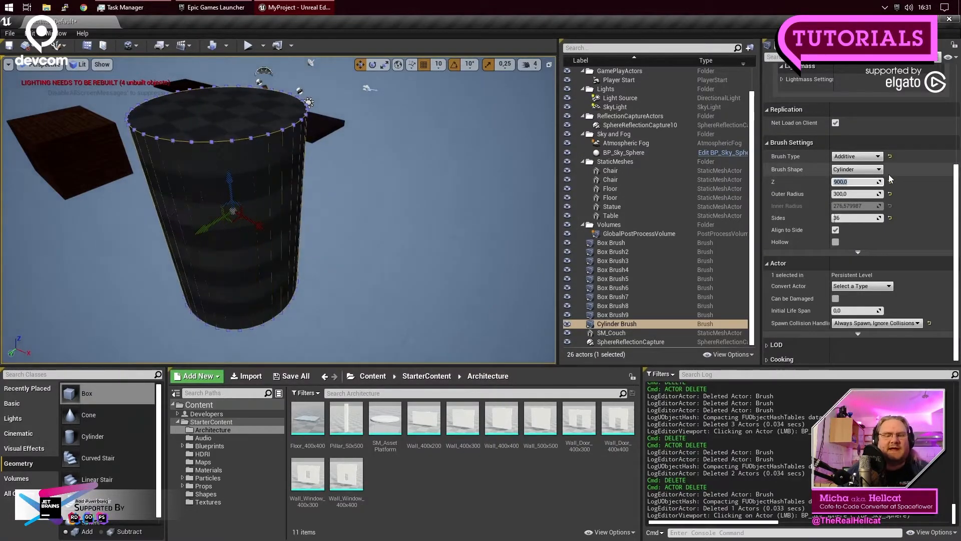
pyautogui.click(380, 262)
pyautogui.moveTo(376, 241)
pyautogui.mouseDown(button='right')
pyautogui.moveTo(278, 241)
pyautogui.moveTo(405, 243)
pyautogui.moveTo(325, 242)
pyautogui.moveTo(370, 247)
pyautogui.mouseUp(button='right')
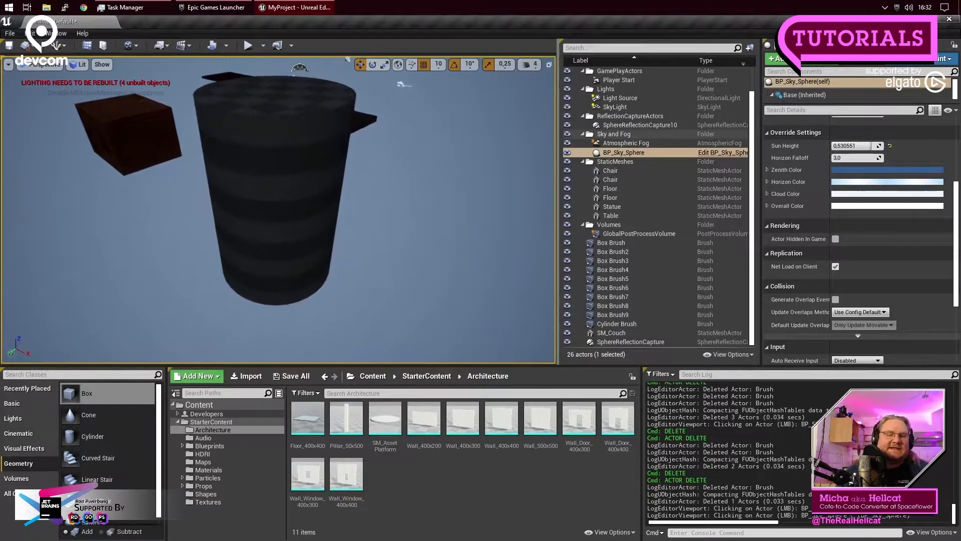
pyautogui.moveTo(268, 123); pyautogui.dragTo(260, 115, button='right')
pyautogui.press('w')
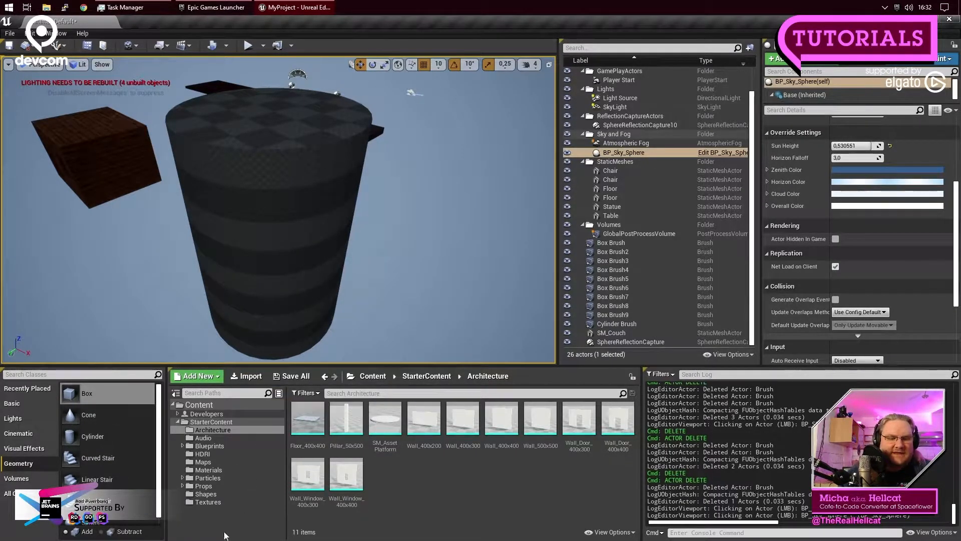
# Step: Apply the M_Brick_Clay_Old material from the StarterContent Materials folder to the cylinder's top face
pyautogui.click(213, 470)
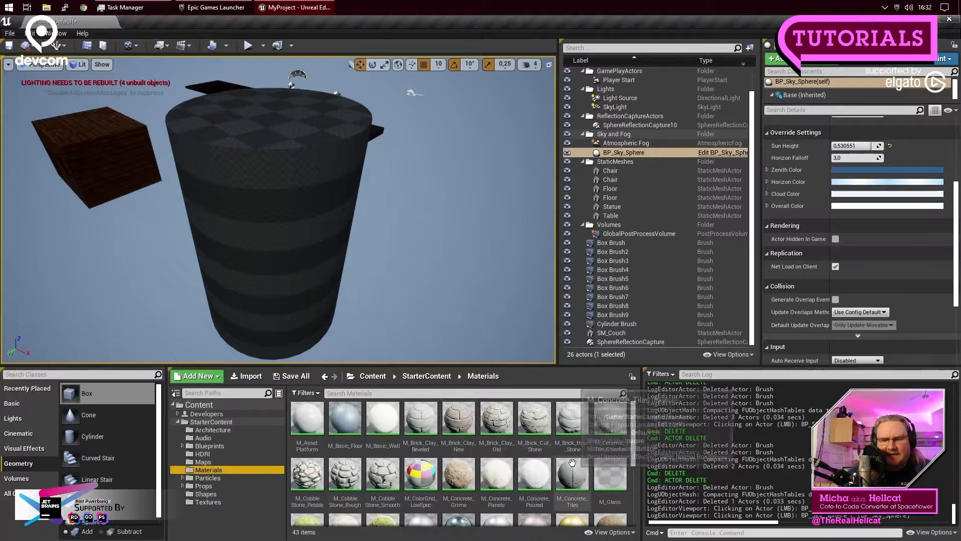
pyautogui.click(491, 446)
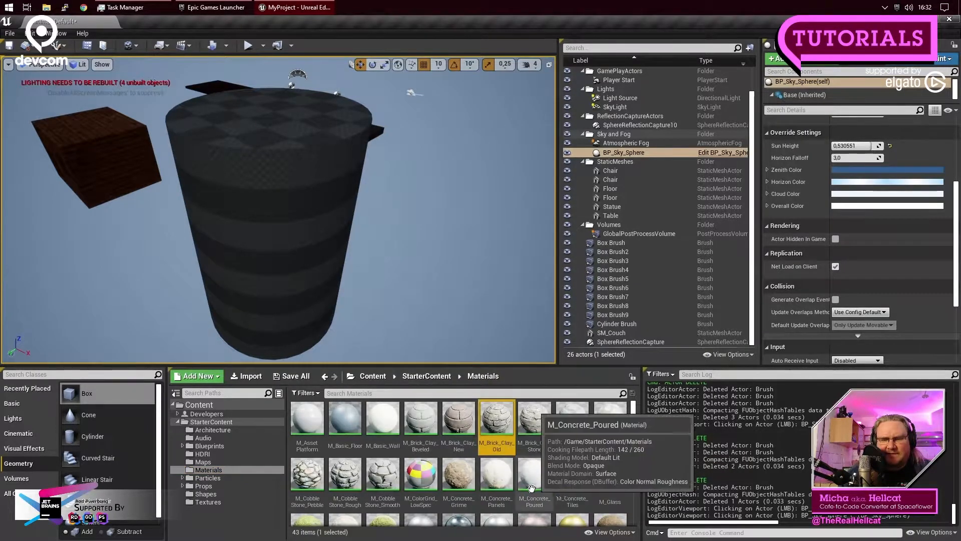
pyautogui.moveTo(491, 453); pyautogui.dragTo(496, 414)
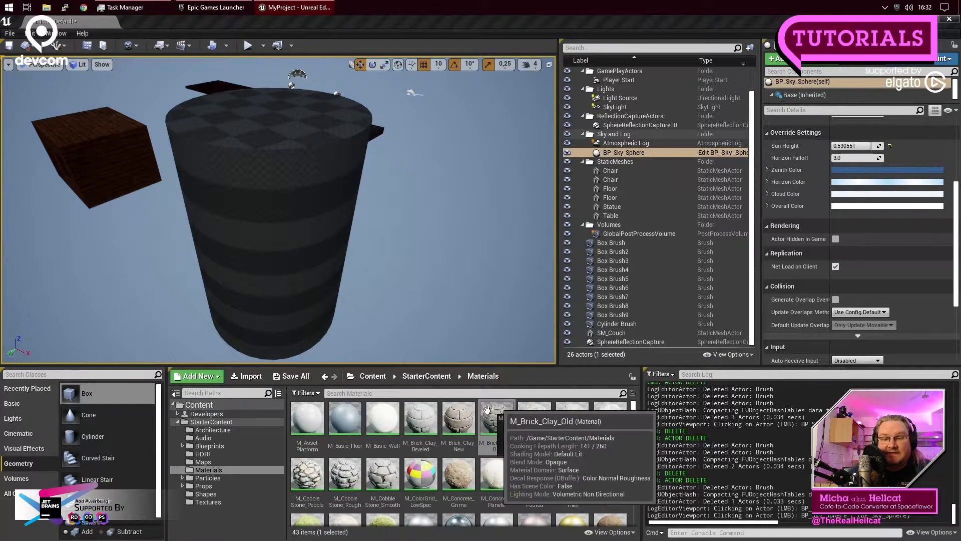
pyautogui.click(474, 331)
pyautogui.scroll(-5, 511, 477)
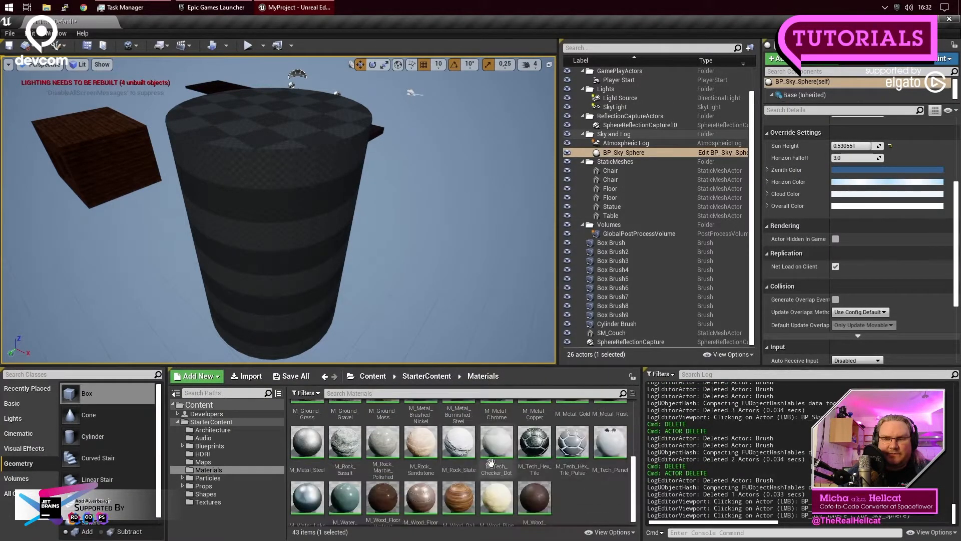
pyautogui.scroll(2, 512, 477)
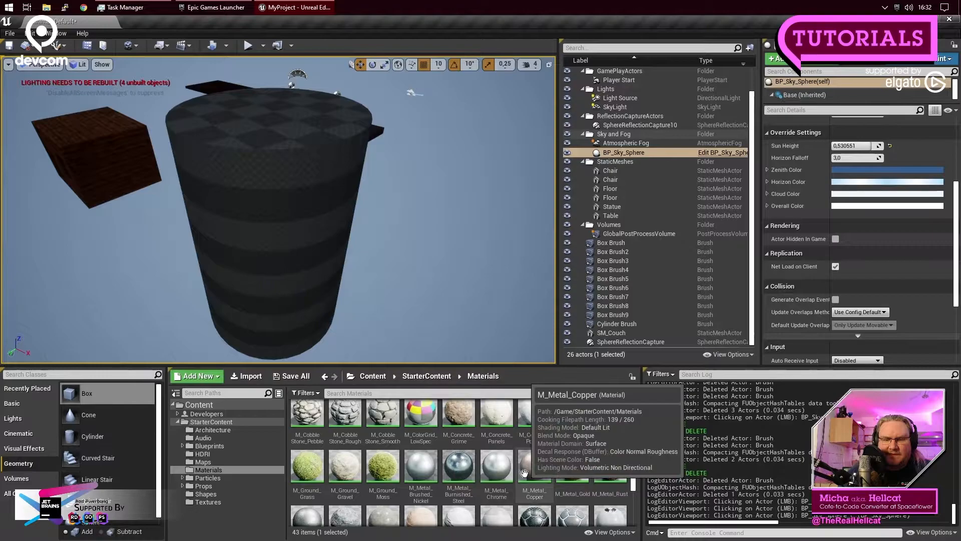
pyautogui.scroll(1, 525, 473)
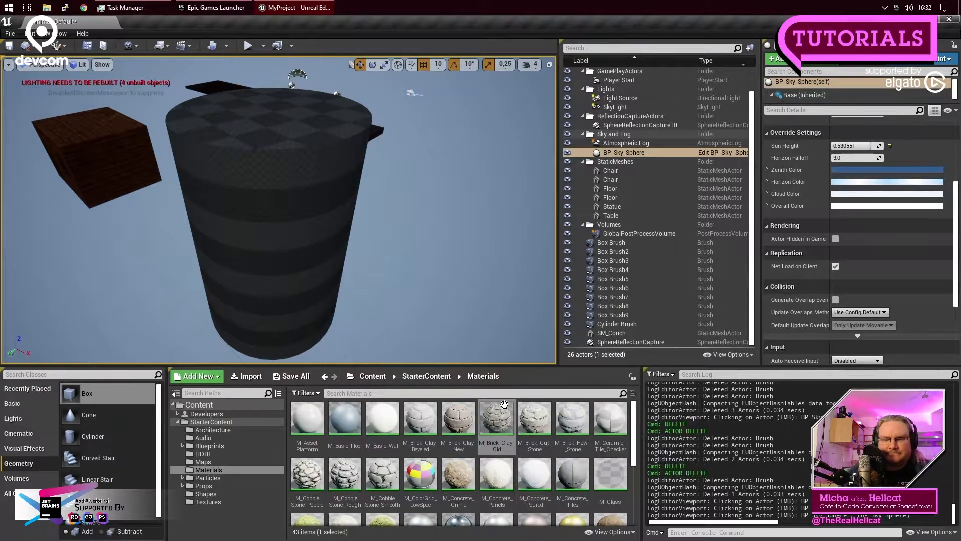
pyautogui.moveTo(496, 421); pyautogui.dragTo(318, 150)
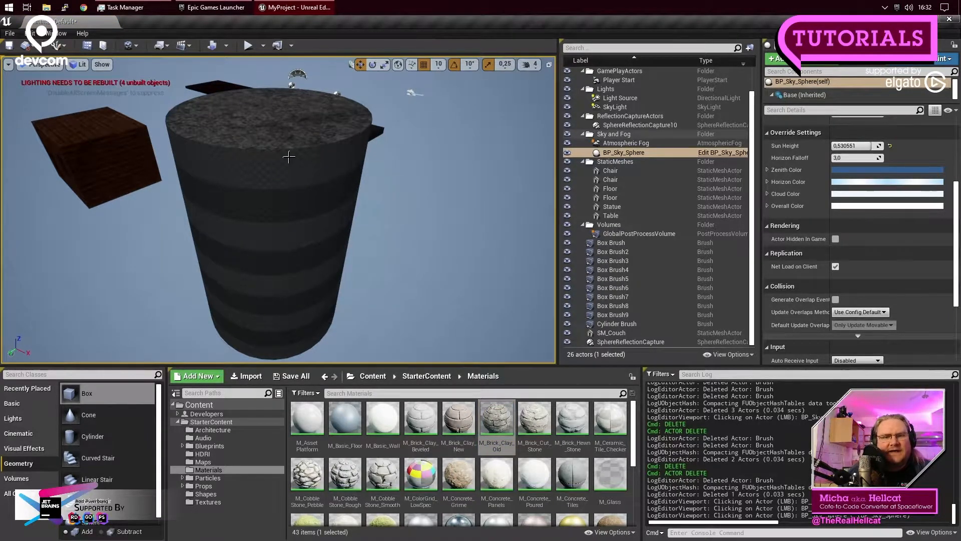
# Step: Examine the brick material on the cylinder's top face up close and from a distance
pyautogui.press('w')
pyautogui.moveTo(300, 161); pyautogui.dragTo(298, 167, button='right')
pyautogui.press('s')
pyautogui.press('w')
pyautogui.press('w')
pyautogui.press('w')
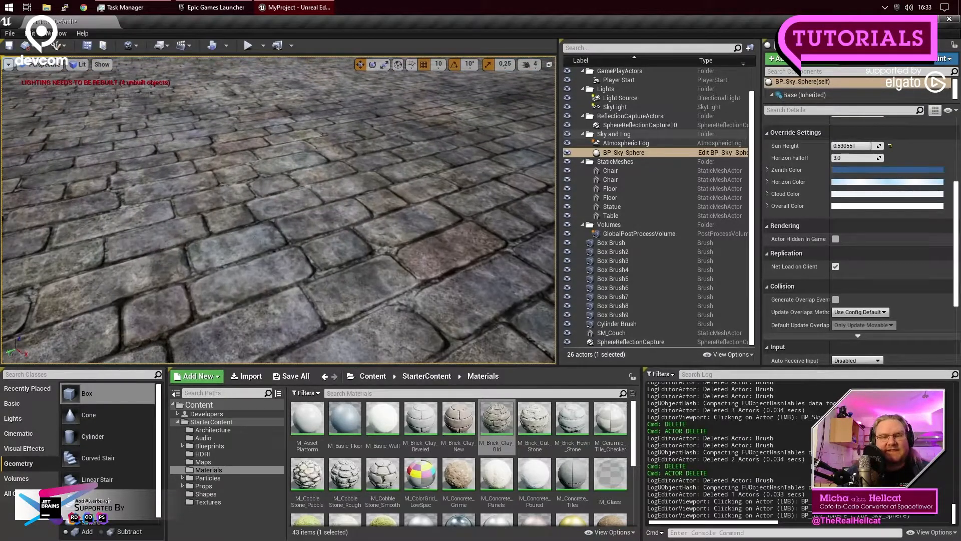
pyautogui.moveTo(314, 242); pyautogui.dragTo(325, 233, button='right')
pyautogui.press('s')
# Step: Try M_Cobble_Stone_Smooth, M_Concrete_Tiles, M_Concrete_Grime and M_Basic_Floor on the cylinder's top face, ending with M_Brick_Clay_Old applied
pyautogui.moveTo(383, 473); pyautogui.dragTo(411, 340)
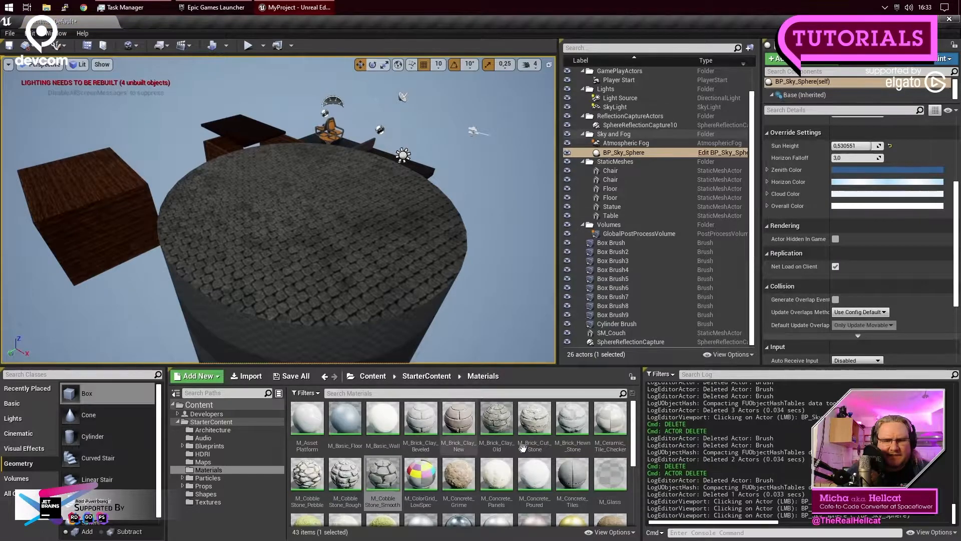
pyautogui.moveTo(572, 473); pyautogui.dragTo(375, 268)
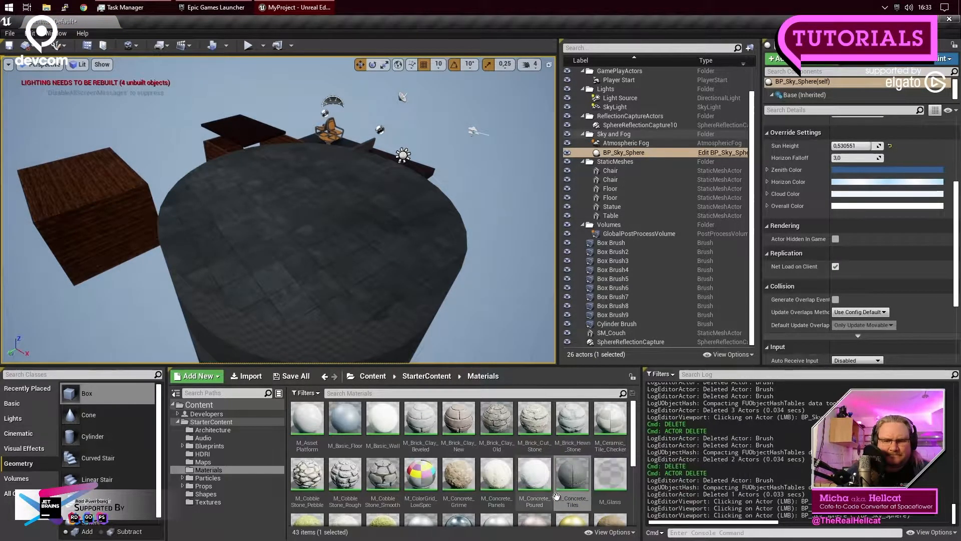
pyautogui.moveTo(459, 475); pyautogui.dragTo(350, 280)
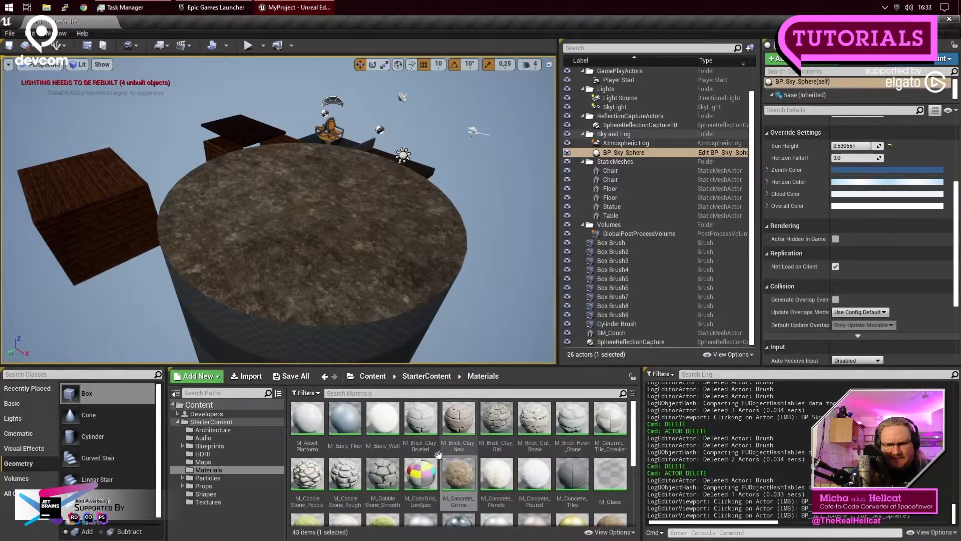
pyautogui.moveTo(356, 426); pyautogui.dragTo(389, 298)
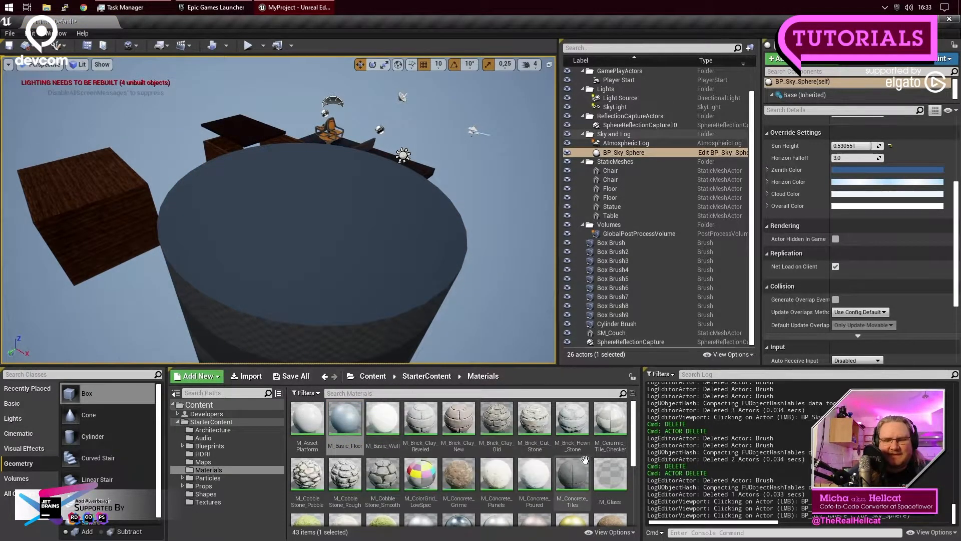
pyautogui.moveTo(497, 421); pyautogui.dragTo(268, 241)
# Step: Apply M_Brick_Clay_Beveled, M_Brick_Clay_Old and M_Brick_Clay_New to three neighbouring side faces of the cylinder
pyautogui.moveTo(326, 161); pyautogui.dragTo(349, 226)
pyautogui.moveTo(480, 299); pyautogui.dragTo(473, 333)
pyautogui.moveTo(366, 112); pyautogui.dragTo(366, 173, button='middle')
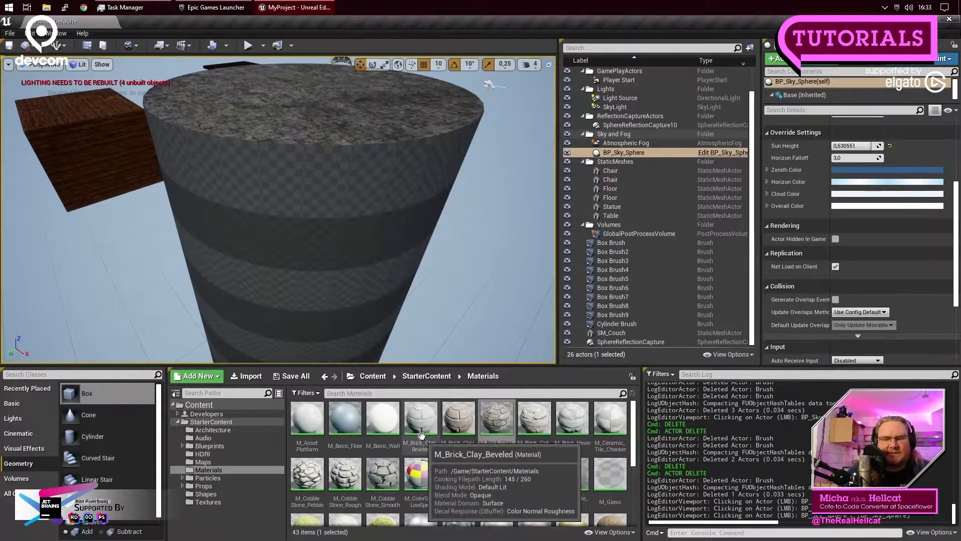
pyautogui.moveTo(421, 435); pyautogui.dragTo(318, 219)
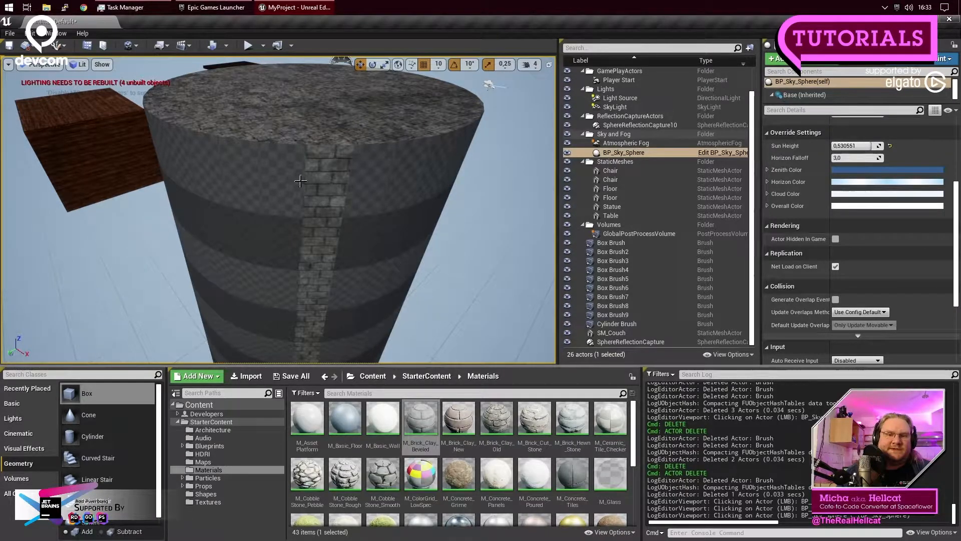
pyautogui.click(370, 171)
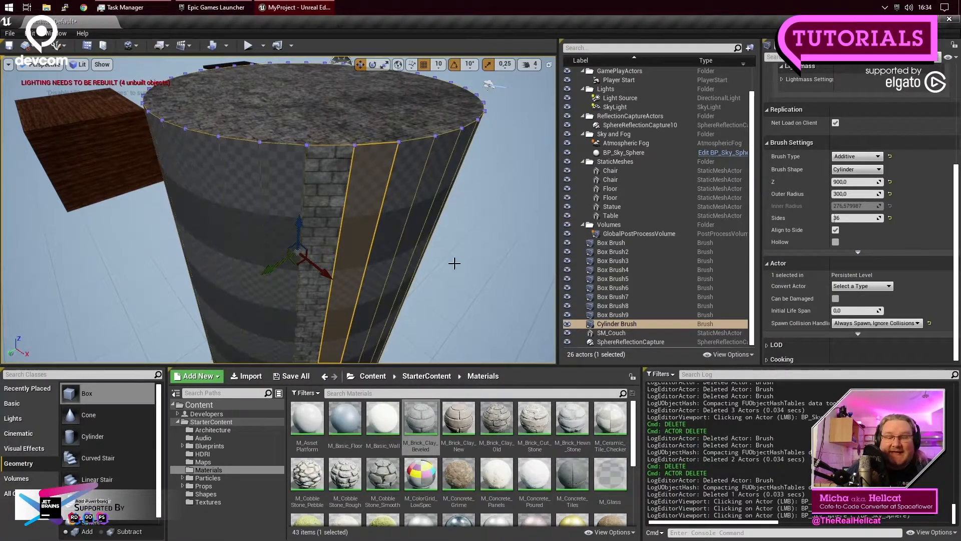
pyautogui.click(496, 326)
pyautogui.moveTo(496, 451); pyautogui.dragTo(371, 245)
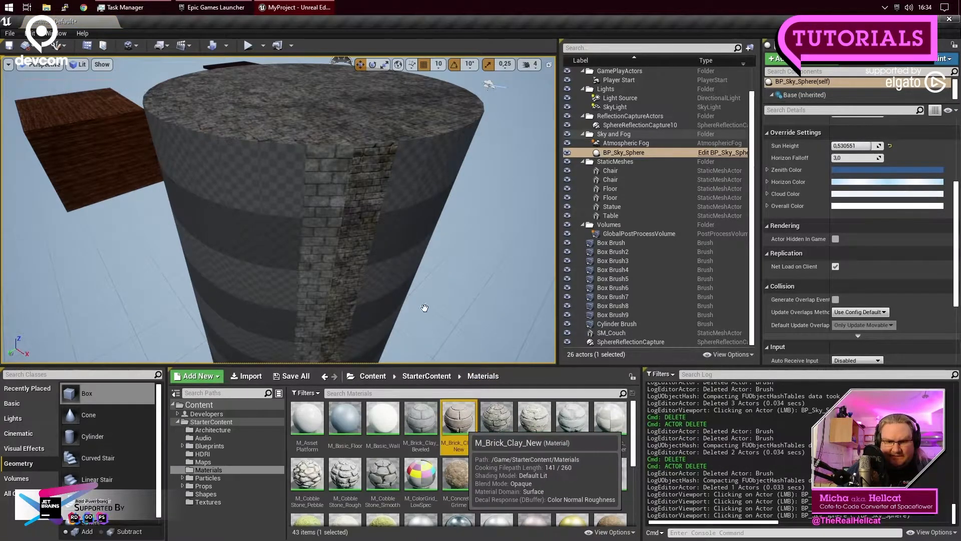
pyautogui.moveTo(460, 426); pyautogui.dragTo(393, 212)
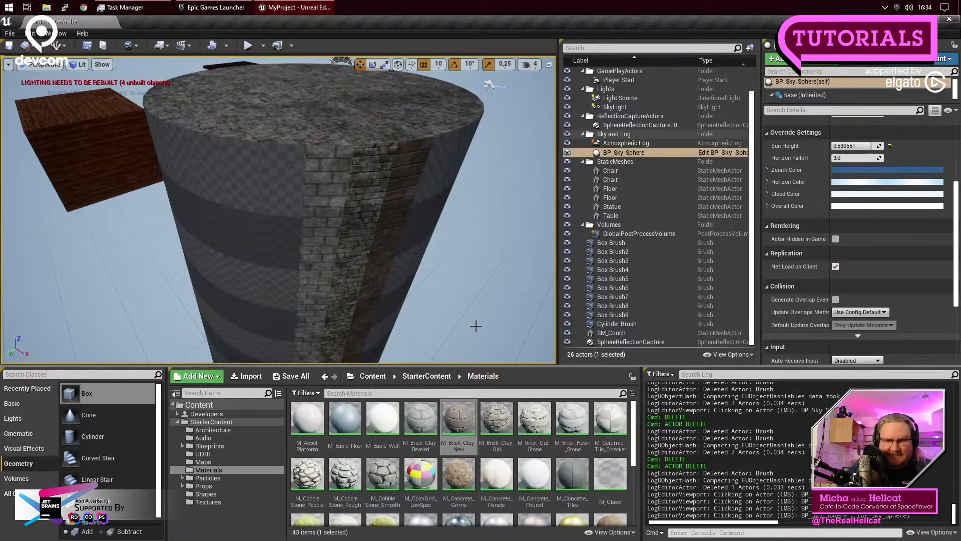
# Step: Select the cylinder's front side faces together and apply M_Brick_Clay_Old to all of them, clearing the face selection when done
pyautogui.click(281, 241)
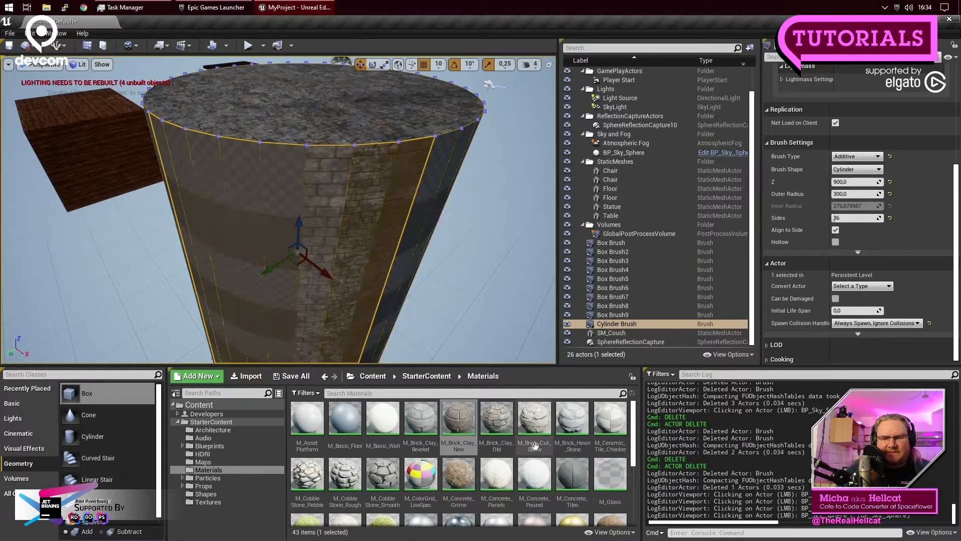
pyautogui.moveTo(497, 418)
pyautogui.mouseDown()
pyautogui.moveTo(312, 335)
pyautogui.moveTo(241, 203)
pyautogui.mouseUp()
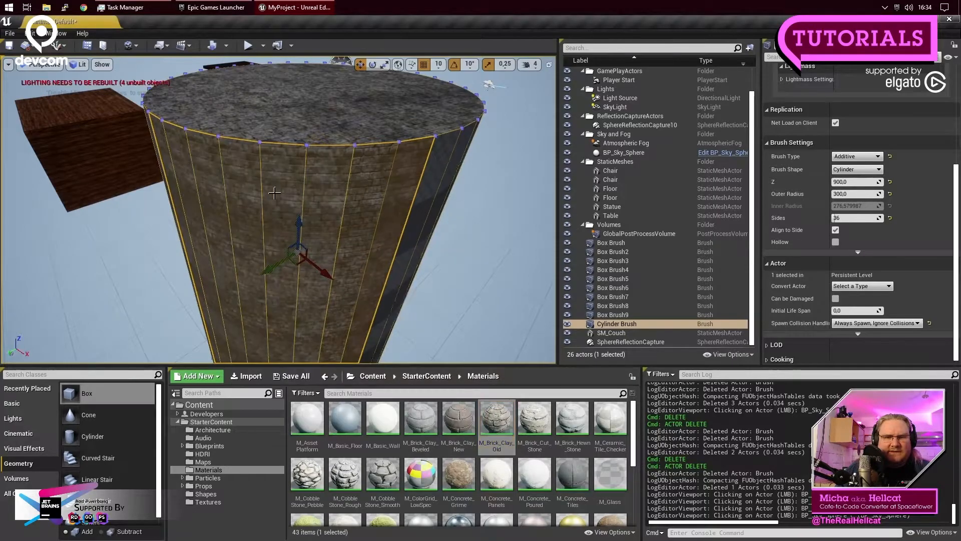
pyautogui.click(491, 251)
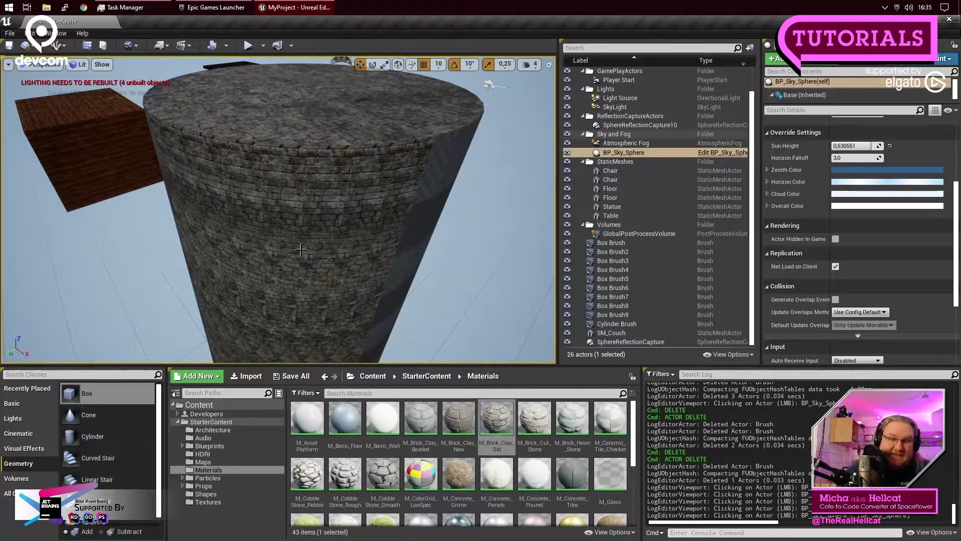
# Step: Examine how the brick texture wraps around the cylinder and lines up between individual side faces
pyautogui.moveTo(279, 201); pyautogui.dragTo(278, 271)
pyautogui.moveTo(279, 210); pyautogui.dragTo(278, 155, button='right')
pyautogui.moveTo(319, 124); pyautogui.dragTo(288, 163, button='right')
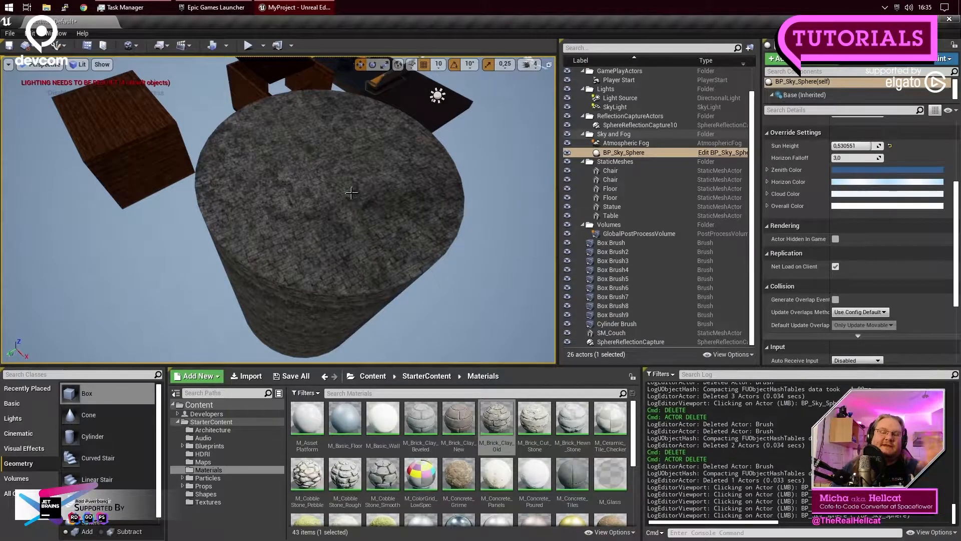
pyautogui.moveTo(337, 189); pyautogui.dragTo(336, 296)
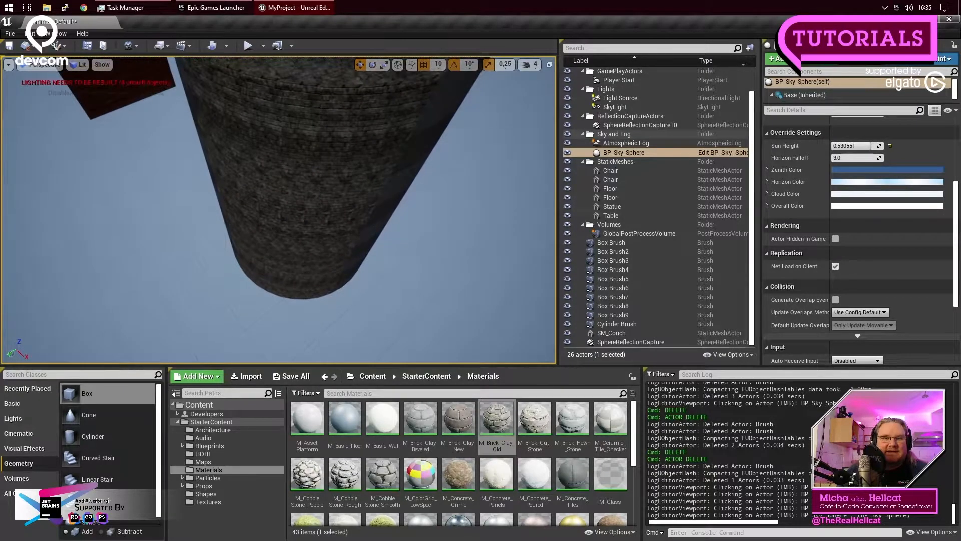
pyautogui.click(297, 128)
pyautogui.press('f')
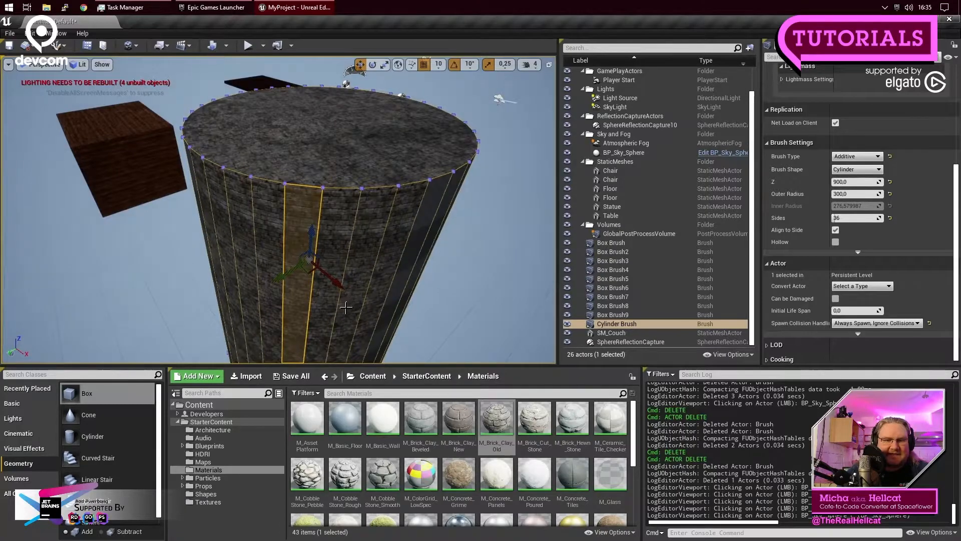
pyautogui.moveTo(284, 196); pyautogui.dragTo(281, 186)
pyautogui.moveTo(281, 200); pyautogui.dragTo(351, 309, button='right')
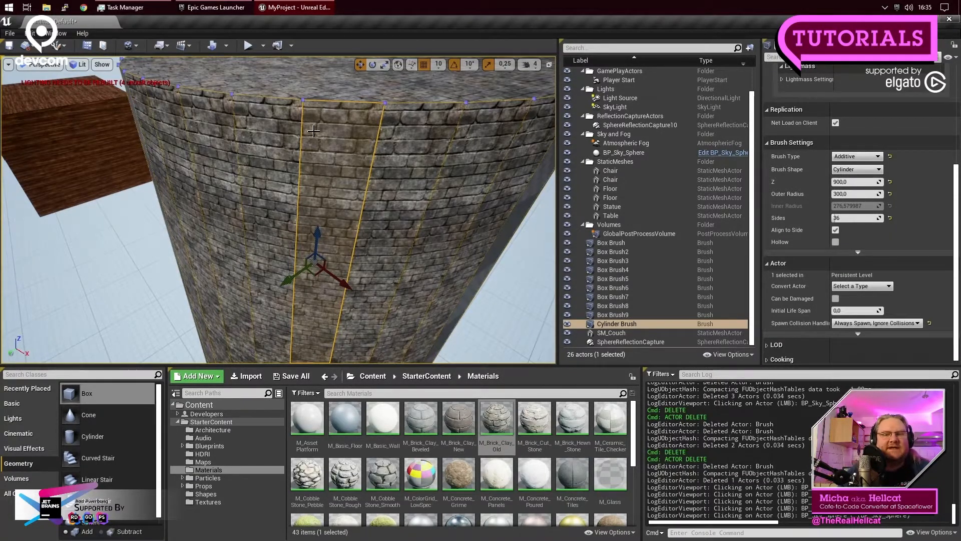
pyautogui.click(410, 153)
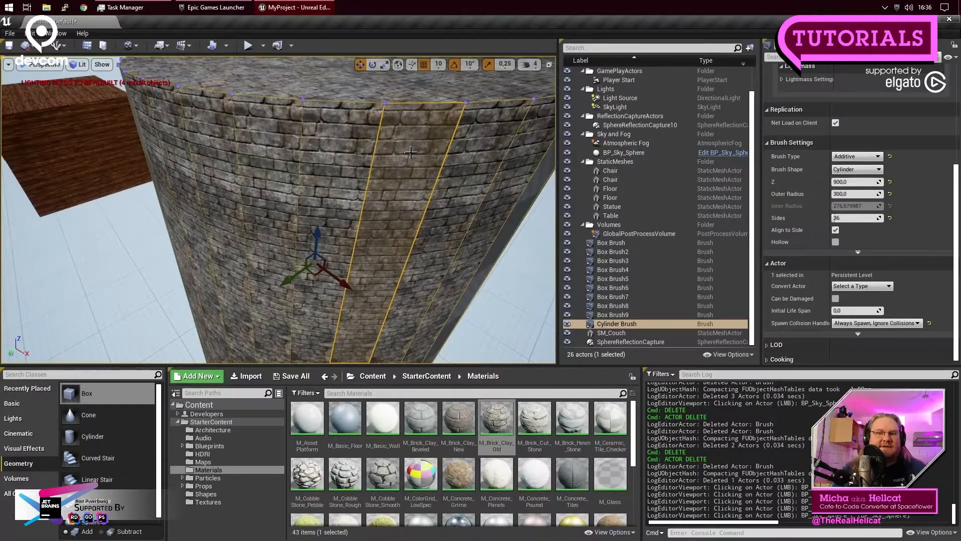
pyautogui.click(326, 149)
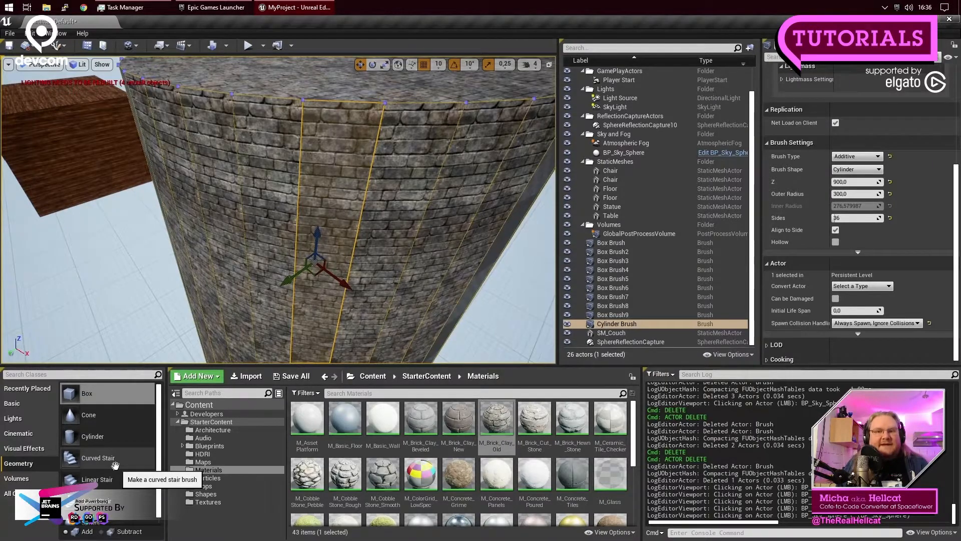
# Step: Add three 200-unit box brushes beside the cylinder with M_Brick_Clay_Old as the selected material, stacking the third above the first
pyautogui.moveTo(140, 286); pyautogui.dragTo(150, 260, button='right')
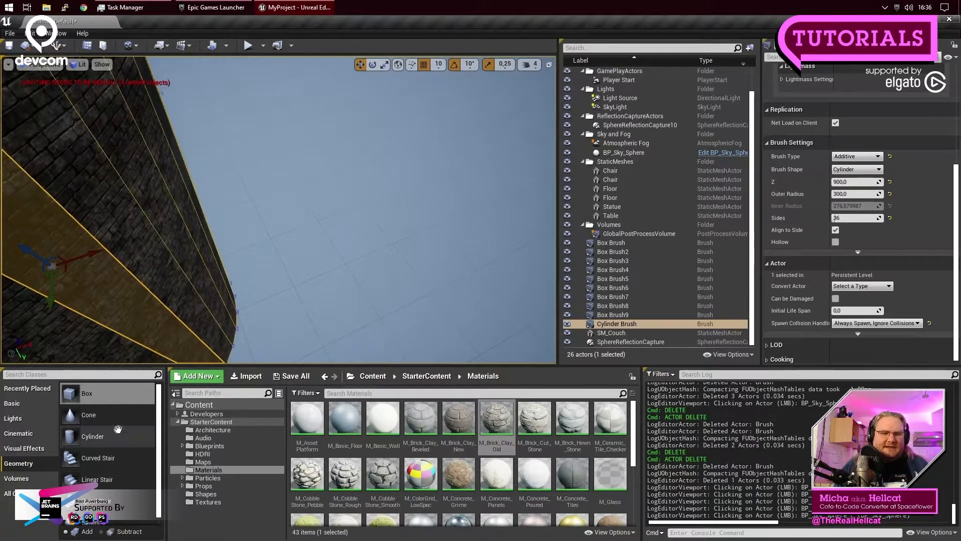
pyautogui.moveTo(71, 396)
pyautogui.mouseDown()
pyautogui.moveTo(311, 262)
pyautogui.moveTo(345, 195)
pyautogui.mouseUp()
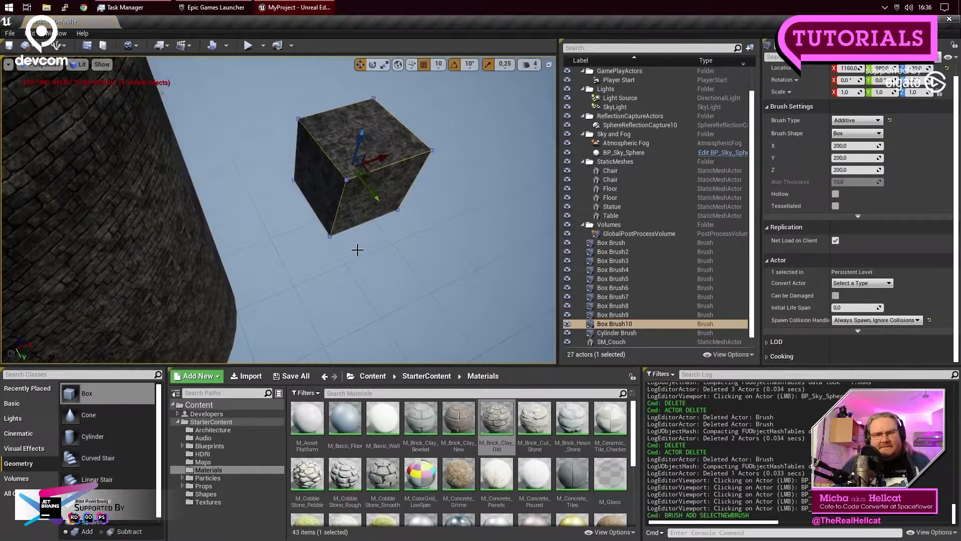
pyautogui.moveTo(65, 398)
pyautogui.mouseDown()
pyautogui.moveTo(466, 245)
pyautogui.moveTo(422, 130)
pyautogui.mouseUp()
pyautogui.hotkey('ctrl', 'a')
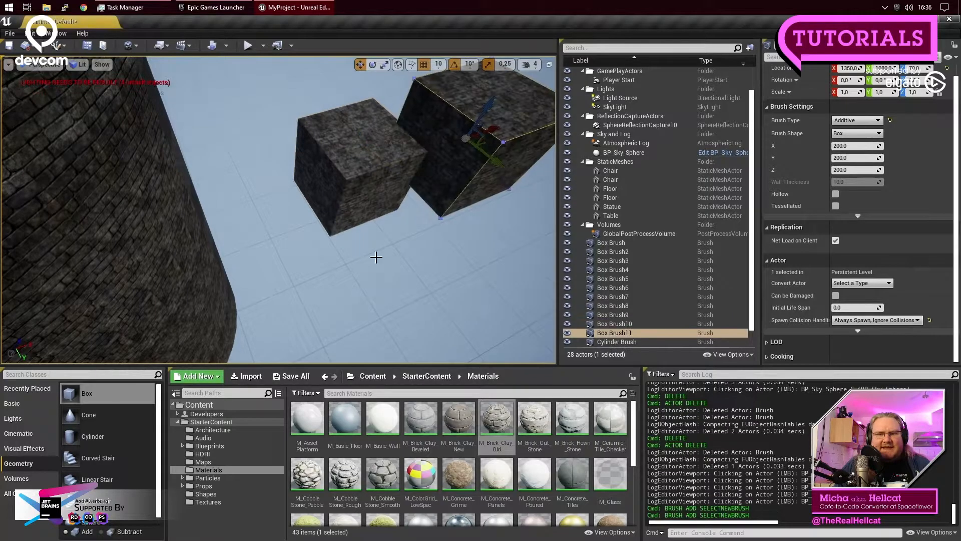
pyautogui.moveTo(364, 110); pyautogui.dragTo(359, 143)
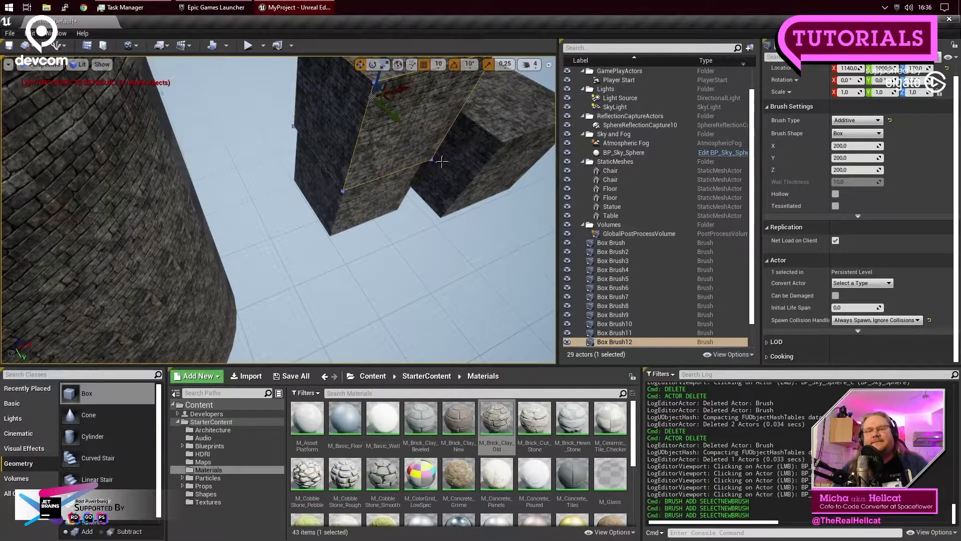
# Step: Select the M_Brick_Cut_Stone material and add a cone brush next to the box brushes
pyautogui.moveTo(459, 227); pyautogui.dragTo(460, 227, button='right')
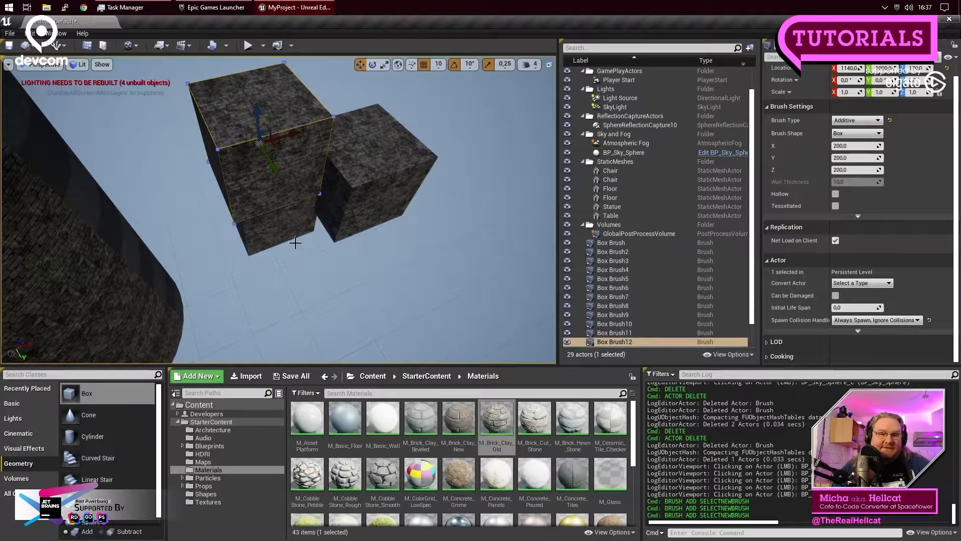
pyautogui.click(535, 431)
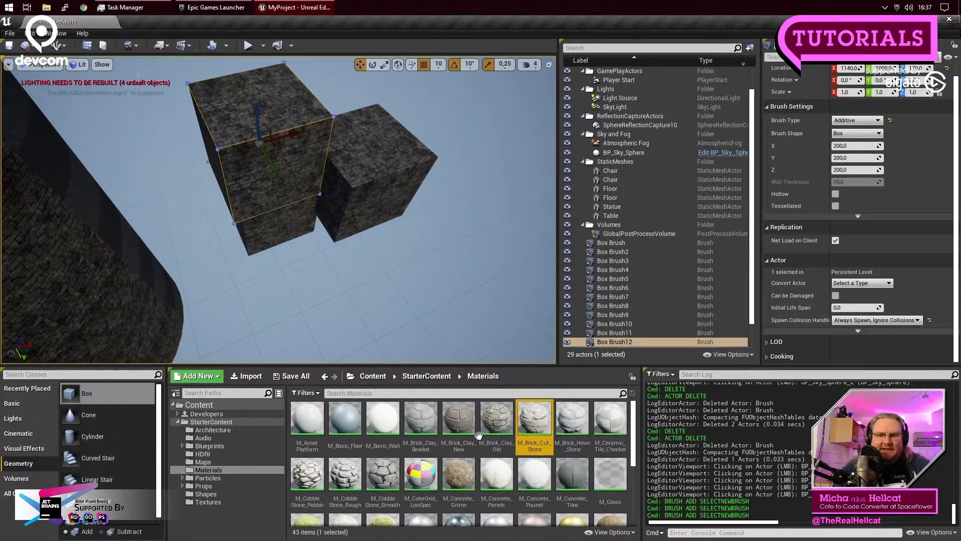
pyautogui.moveTo(95, 415)
pyautogui.mouseDown()
pyautogui.moveTo(375, 228)
pyautogui.moveTo(473, 215)
pyautogui.moveTo(401, 164)
pyautogui.moveTo(410, 230)
pyautogui.moveTo(376, 260)
pyautogui.moveTo(405, 257)
pyautogui.moveTo(458, 297)
pyautogui.mouseUp()
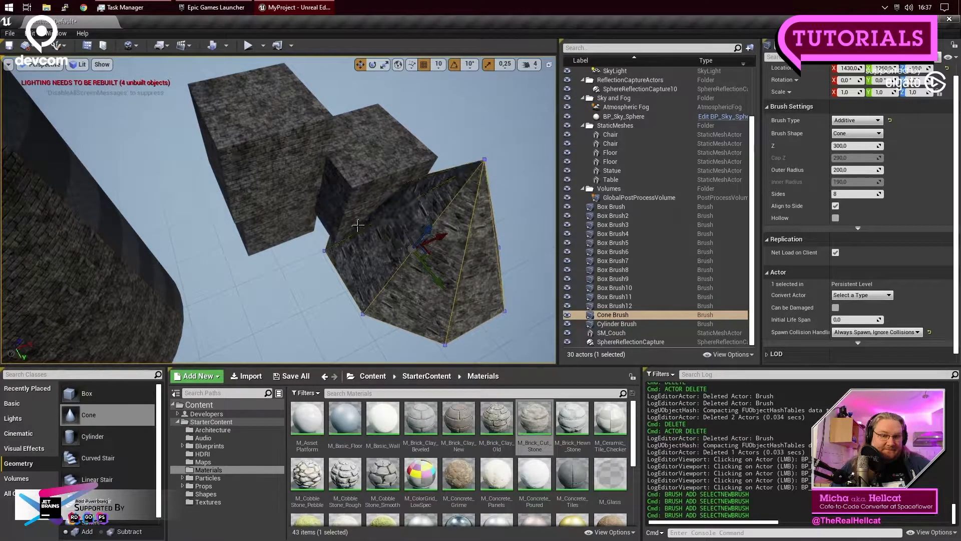
# Step: Delete the cone brush and the three box brushes standing beside the cylinder
pyautogui.click(272, 160)
pyautogui.keyDown('ctrl'); pyautogui.click(274, 203); pyautogui.keyUp('ctrl')
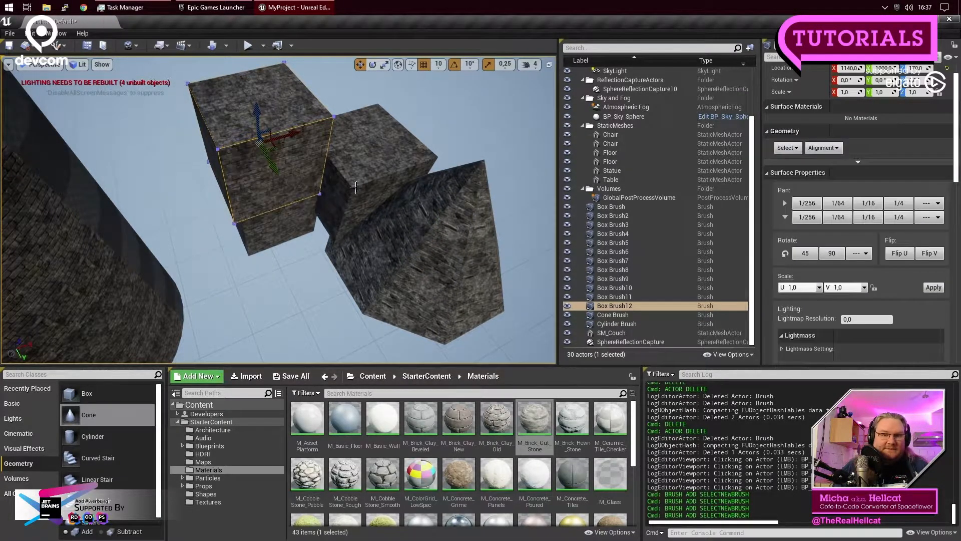
pyautogui.keyDown('ctrl'); pyautogui.click(368, 151); pyautogui.keyUp('ctrl')
pyautogui.keyDown('ctrl'); pyautogui.click(413, 252); pyautogui.keyUp('ctrl')
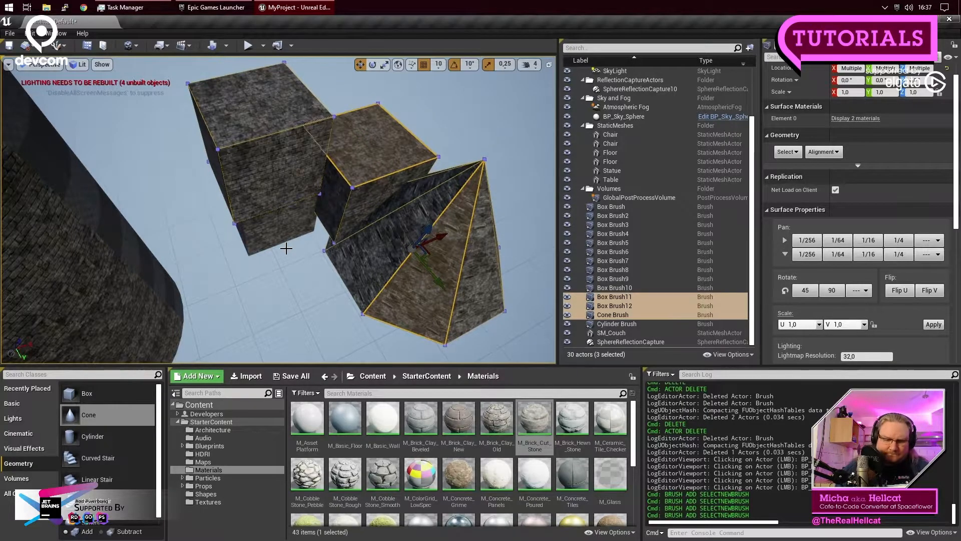
pyautogui.press('Delete')
pyautogui.click(289, 221)
pyautogui.press('Delete')
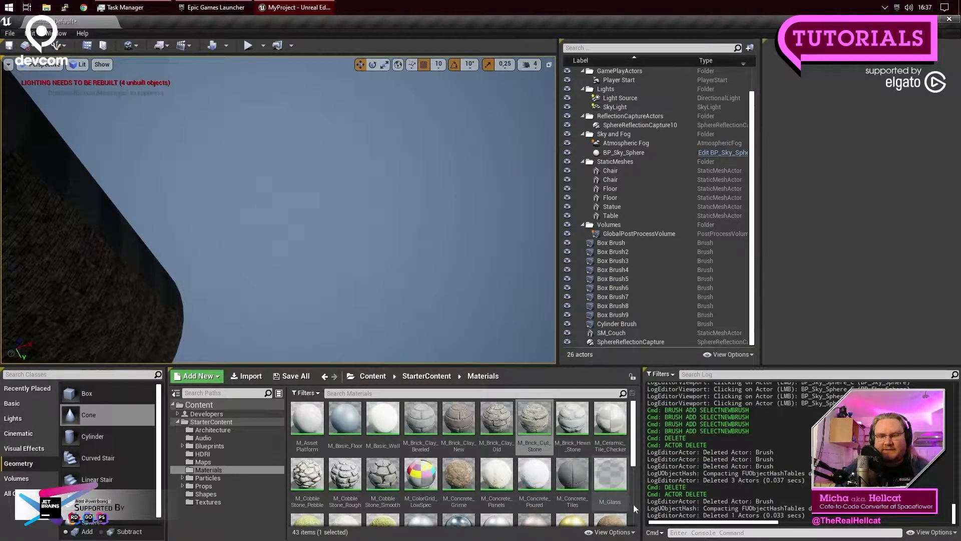
# Step: Clear the material selection by opening the Developers folder and returning to Materials, and add a box brush beside the cylinder
pyautogui.click(205, 413)
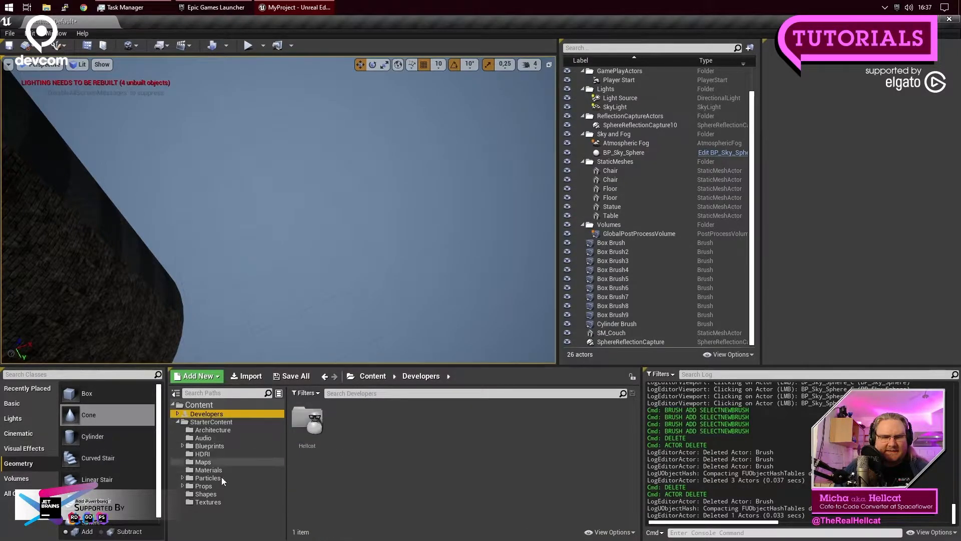
pyautogui.click(225, 470)
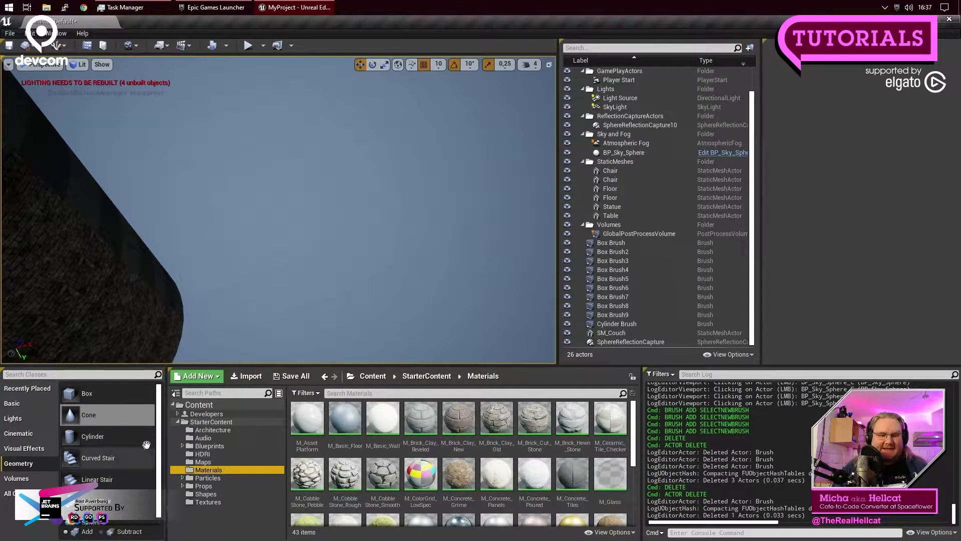
pyautogui.moveTo(87, 394)
pyautogui.mouseDown()
pyautogui.moveTo(184, 344)
pyautogui.moveTo(286, 172)
pyautogui.moveTo(225, 212)
pyautogui.moveTo(273, 187)
pyautogui.mouseUp()
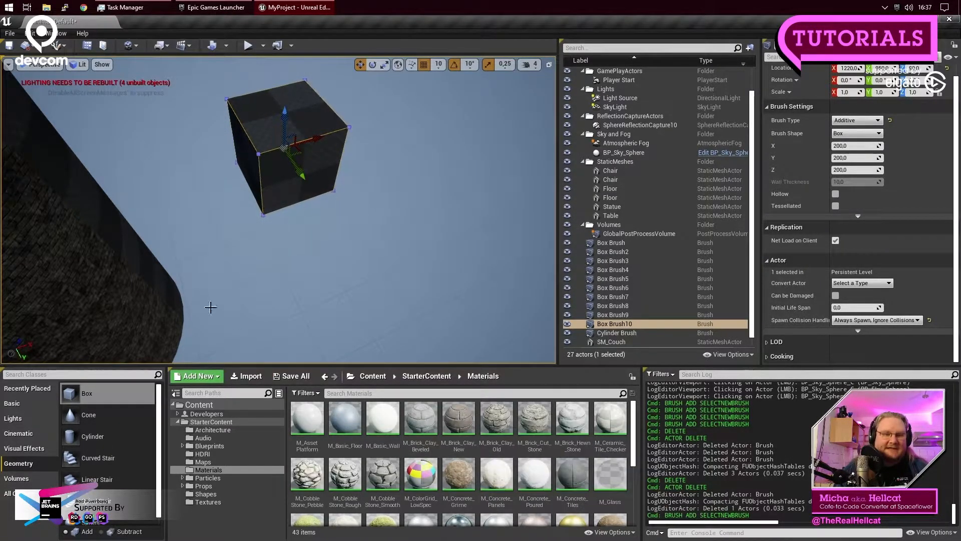
# Step: Delete the plain box brush and the brick-covered cylinder brush from the level
pyautogui.click(369, 296)
pyautogui.moveTo(279, 215); pyautogui.dragTo(279, 215, button='right')
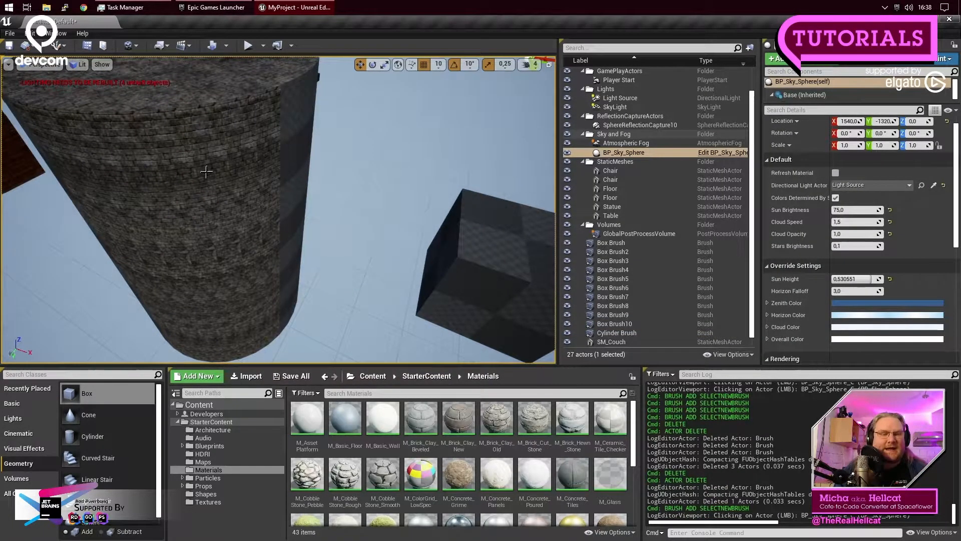
pyautogui.moveTo(239, 170); pyautogui.dragTo(240, 171, button='right')
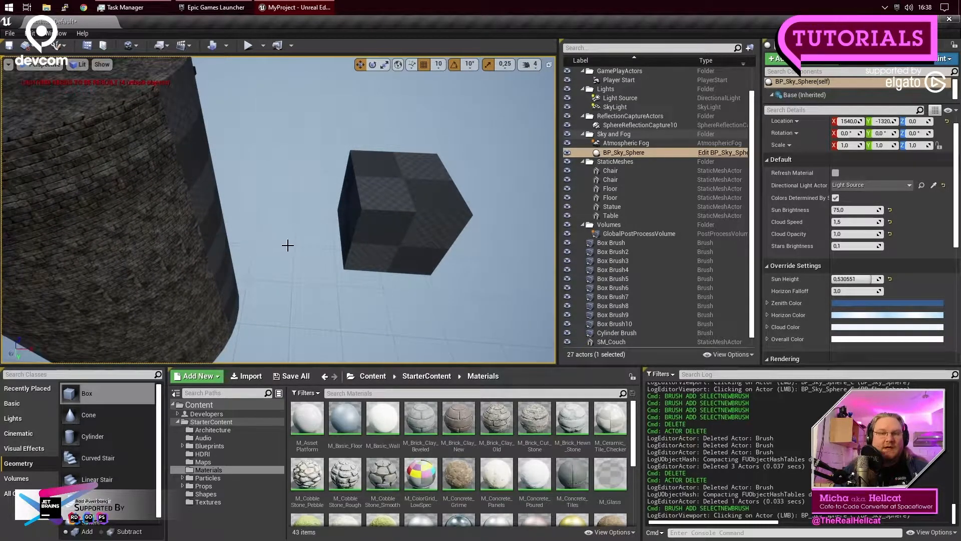
pyautogui.moveTo(408, 279); pyautogui.dragTo(408, 279, button='right')
pyautogui.click(431, 268)
pyautogui.press('Delete')
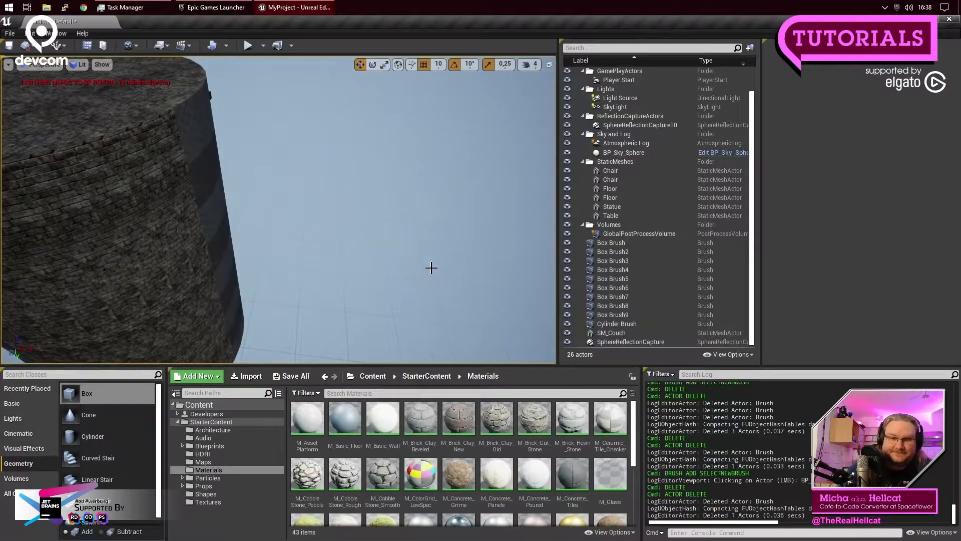
pyautogui.click(183, 253)
pyautogui.press('Delete')
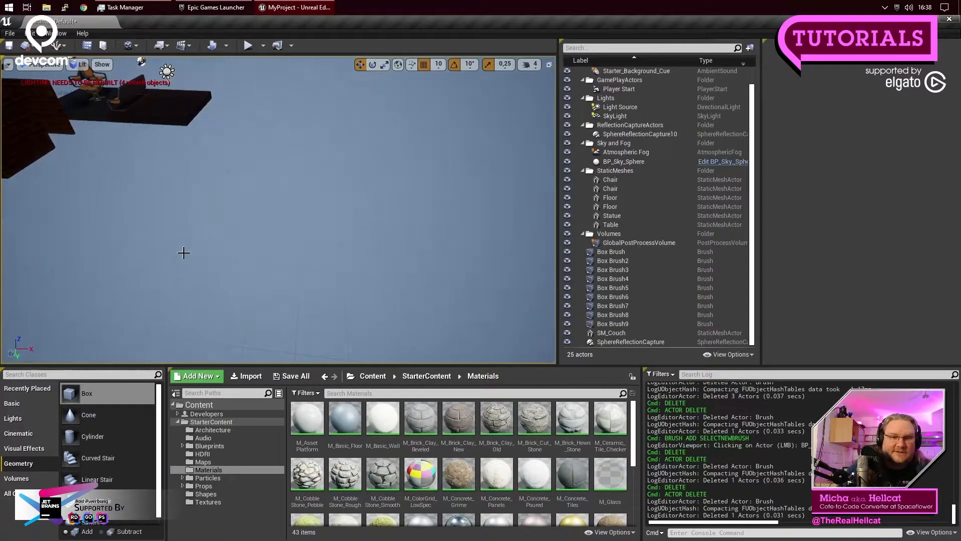
# Step: Select the M_Brick_Clay_New material and add a cylinder brush in the open area in front of the wooden boxes
pyautogui.moveTo(339, 223); pyautogui.dragTo(338, 223, button='right')
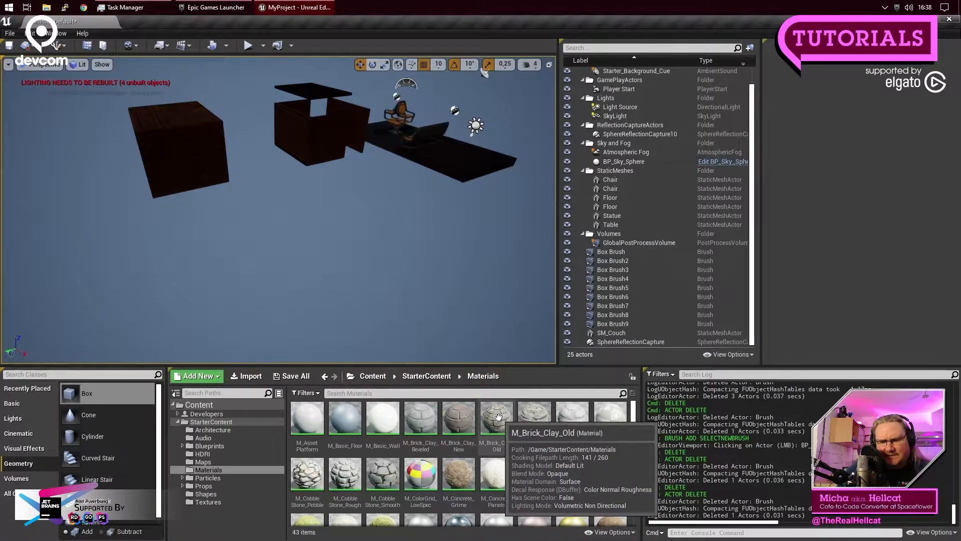
pyautogui.click(459, 420)
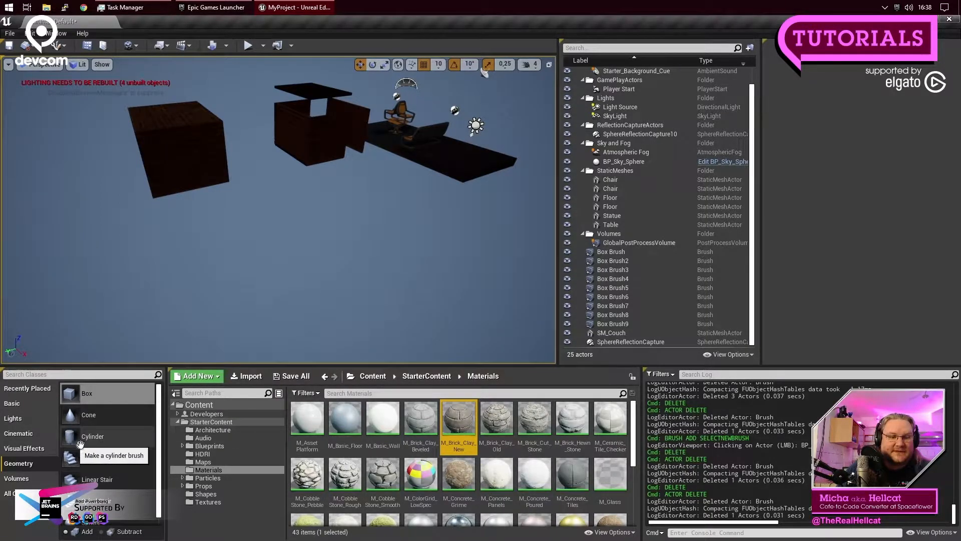
pyautogui.click(96, 440)
pyautogui.moveTo(96, 443)
pyautogui.mouseDown()
pyautogui.moveTo(296, 236)
pyautogui.moveTo(290, 270)
pyautogui.mouseUp()
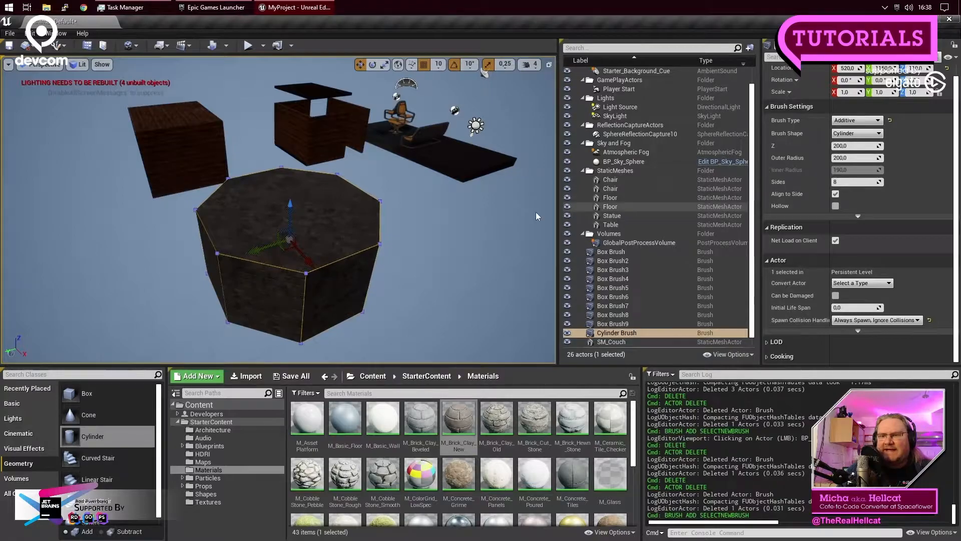
# Step: Make the brick cylinder brush hollow
pyautogui.press('w')
pyautogui.moveTo(435, 268); pyautogui.dragTo(422, 270, button='right')
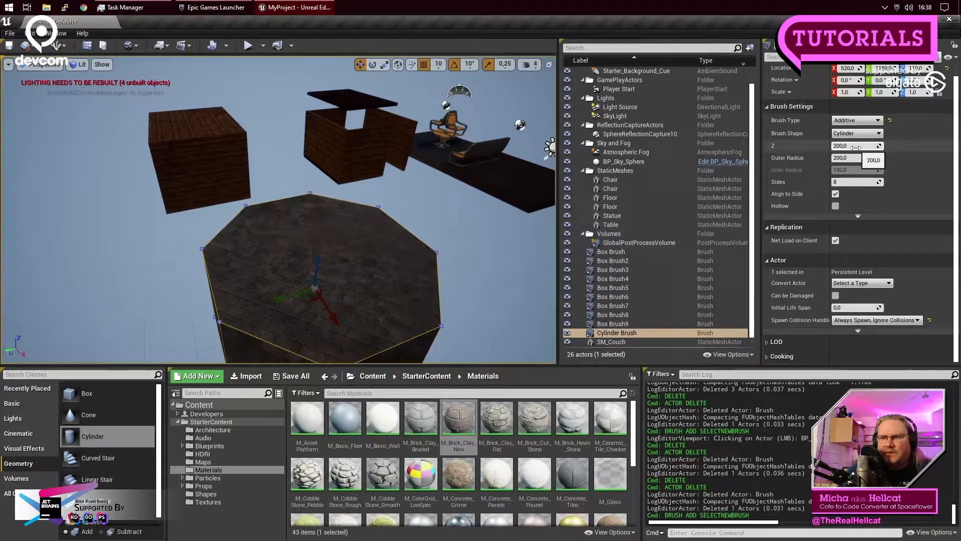
pyautogui.moveTo(521, 220); pyautogui.dragTo(534, 222, button='right')
pyautogui.press('q')
pyautogui.press('e')
pyautogui.press('q')
pyautogui.press('e')
pyautogui.press('q')
pyautogui.moveTo(296, 265); pyautogui.dragTo(297, 265, button='right')
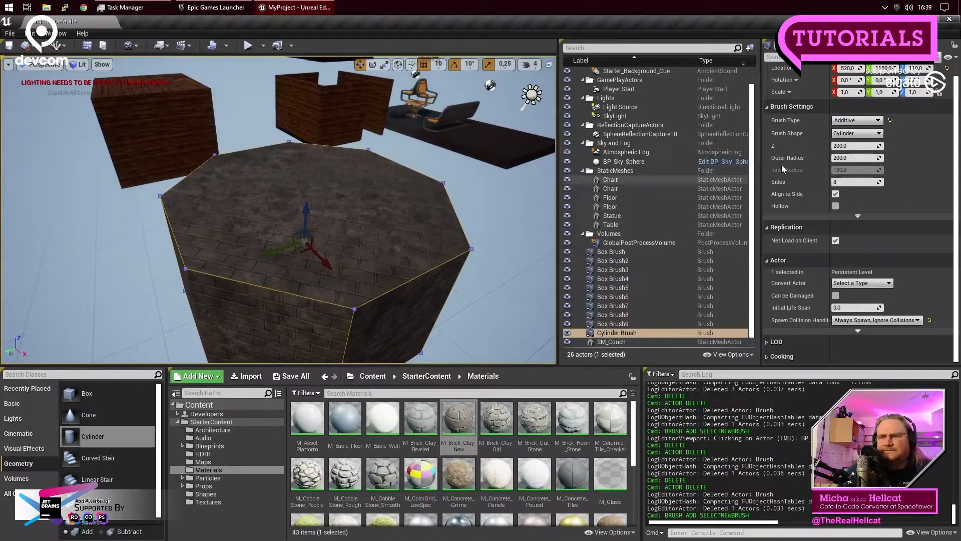
pyautogui.press('s')
pyautogui.press('q')
pyautogui.moveTo(426, 251); pyautogui.dragTo(442, 251, button='right')
pyautogui.press('w')
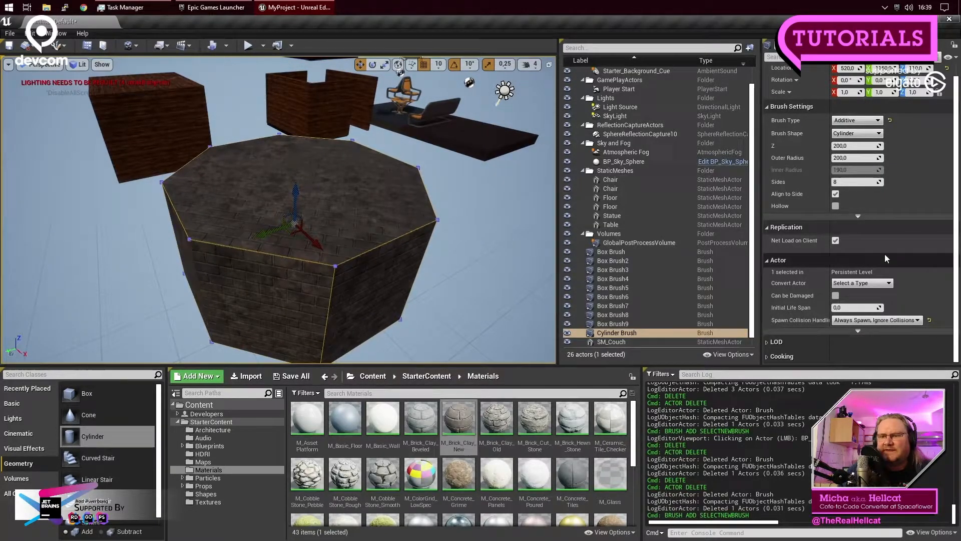
pyautogui.click(836, 206)
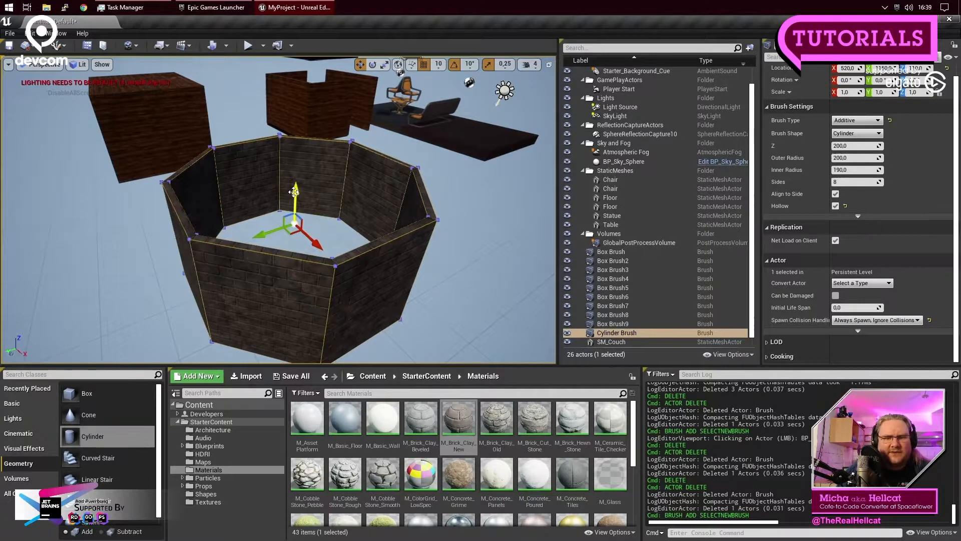
# Step: Duplicate the hollow cylinder and turn the copy into a solid disc with Z 10, positioned at mid-height inside the ring
pyautogui.keyDown('alt'); pyautogui.moveTo(294, 192); pyautogui.dragTo(297, 159); pyautogui.keyUp('alt')
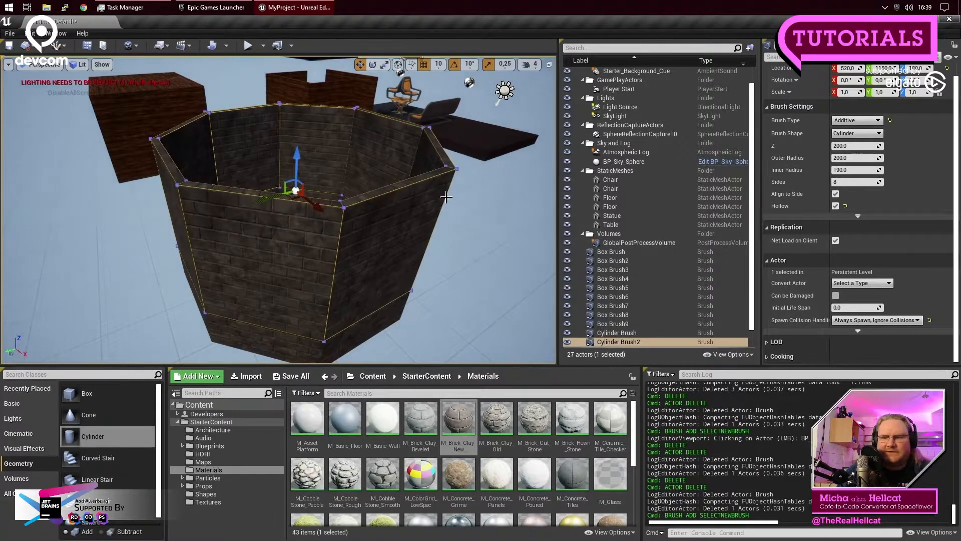
pyautogui.click(836, 206)
pyautogui.click(863, 144)
pyautogui.write('10')
pyautogui.press('Return')
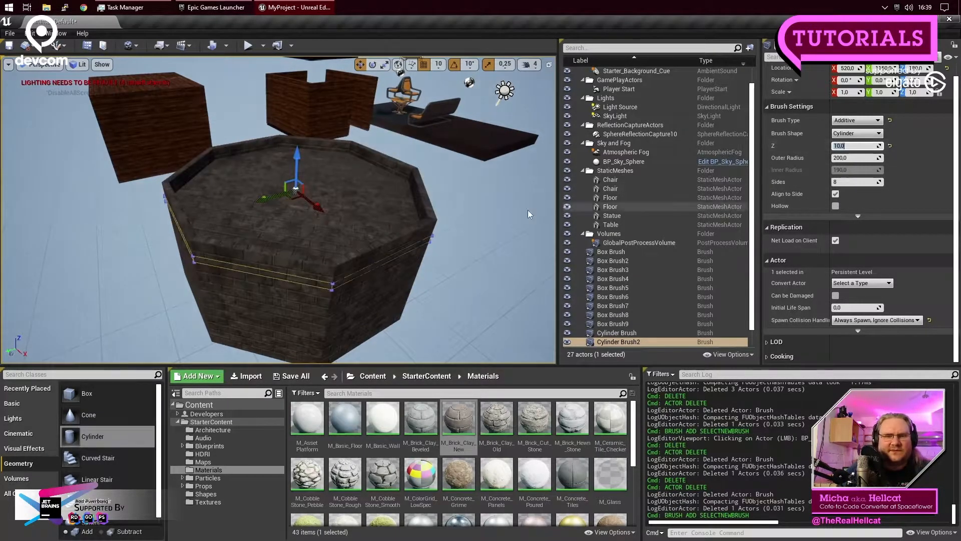
pyautogui.moveTo(298, 154); pyautogui.dragTo(302, 192)
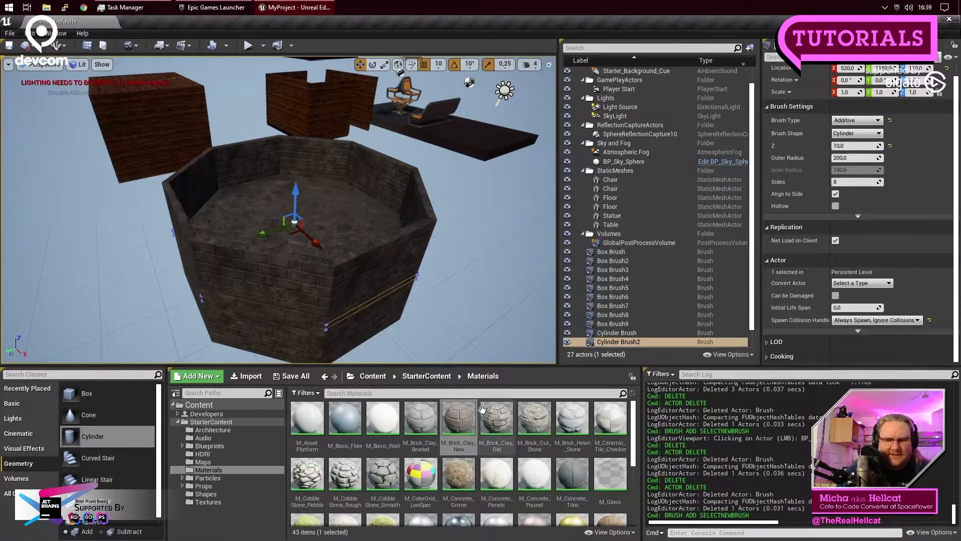
# Step: Search the materials for "water" and apply M_Water_Ocean to the disc's top face
pyautogui.scroll(-1, 572, 453)
pyautogui.scroll(-1, 572, 453)
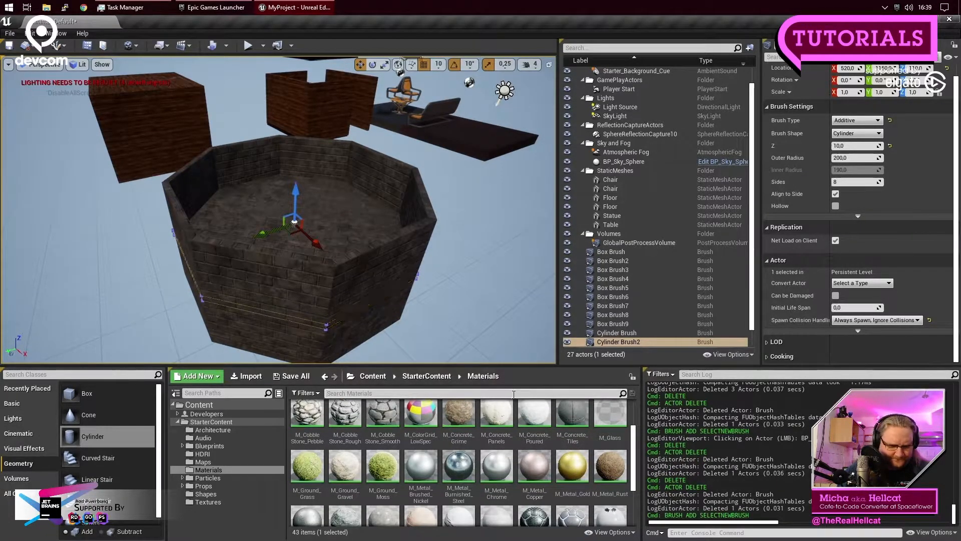
pyautogui.write('ter')
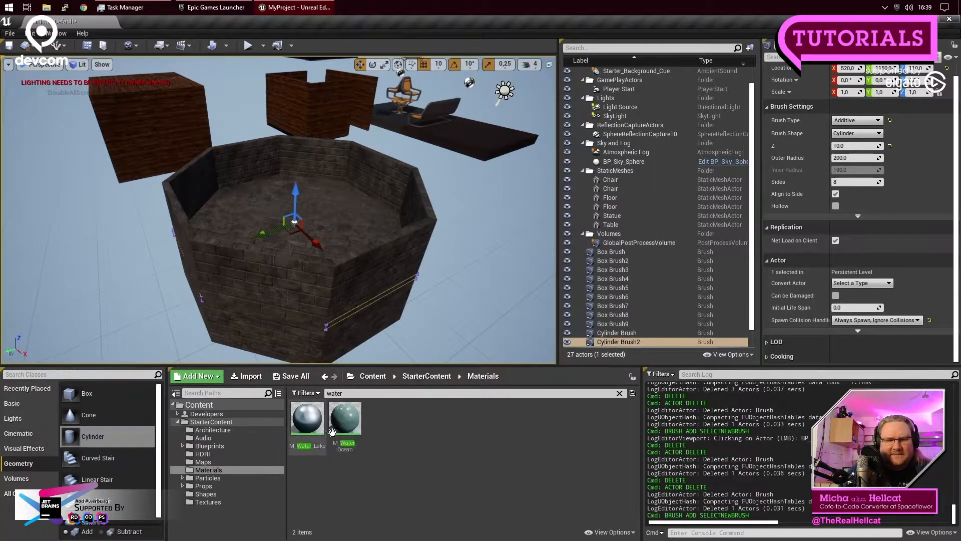
pyautogui.moveTo(356, 417)
pyautogui.mouseDown()
pyautogui.moveTo(354, 226)
pyautogui.moveTo(365, 227)
pyautogui.mouseUp()
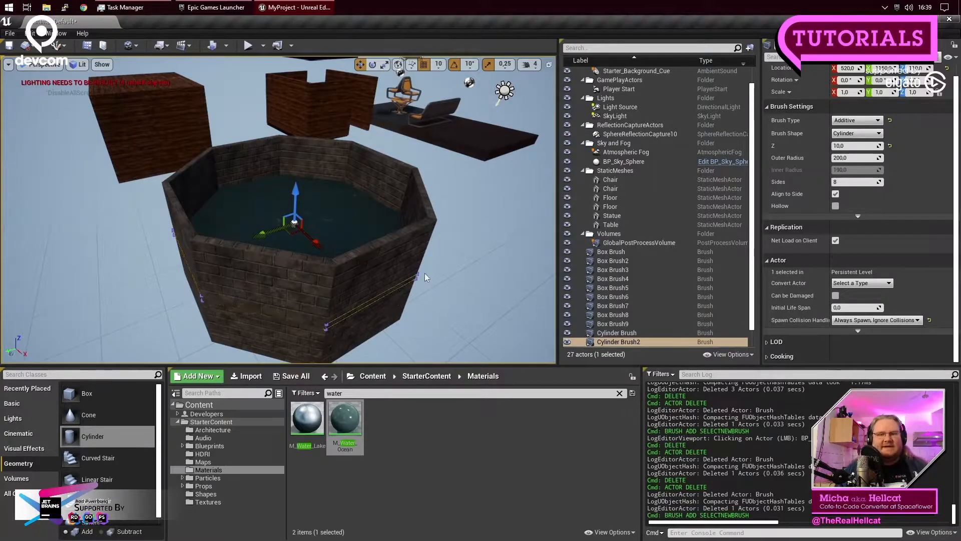
# Step: Apply the M_Water_Lake material to the disc's top face instead
pyautogui.moveTo(431, 263)
pyautogui.mouseDown(button='right')
pyautogui.moveTo(407, 268)
pyautogui.moveTo(429, 265)
pyautogui.moveTo(426, 274)
pyautogui.mouseUp(button='right')
pyautogui.moveTo(304, 431)
pyautogui.mouseDown()
pyautogui.moveTo(340, 296)
pyautogui.moveTo(372, 299)
pyautogui.mouseUp()
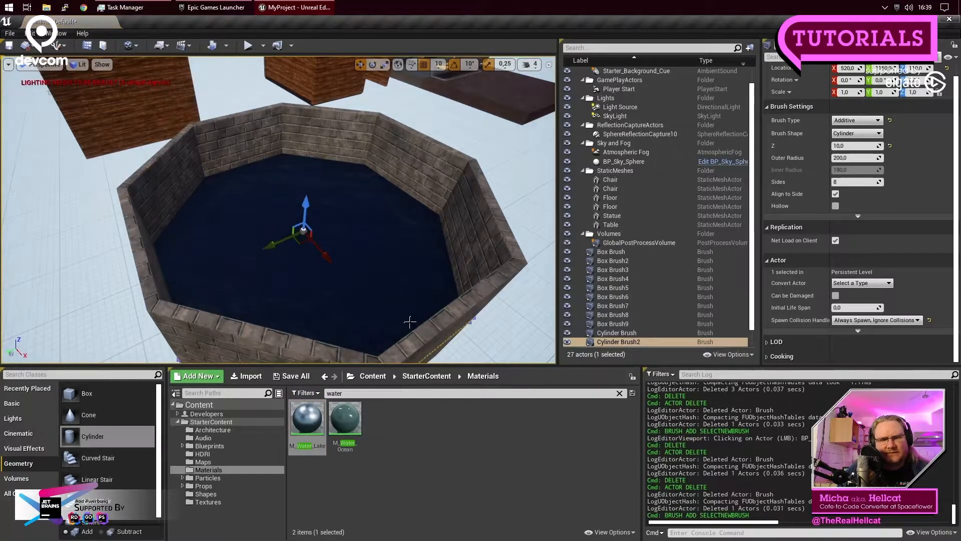
pyautogui.moveTo(452, 283); pyautogui.dragTo(452, 288, button='right')
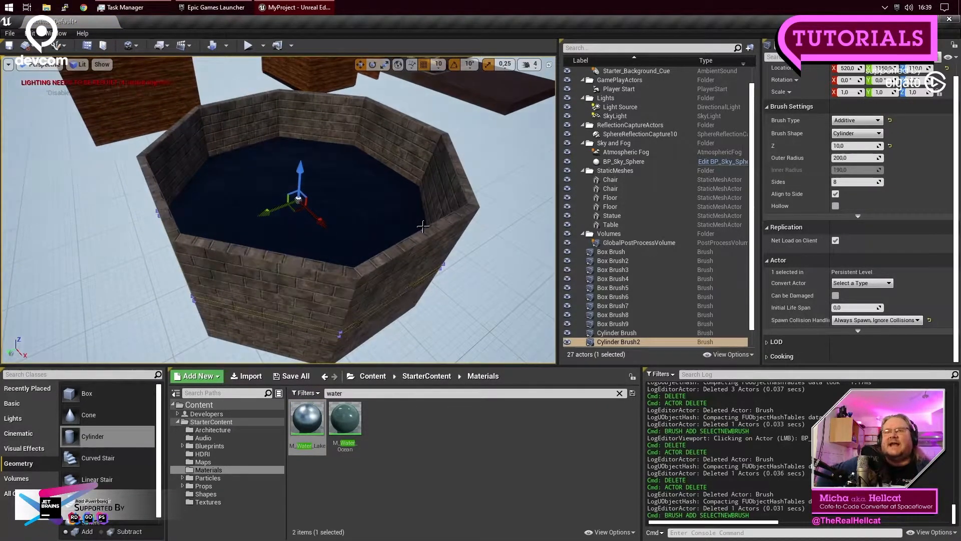
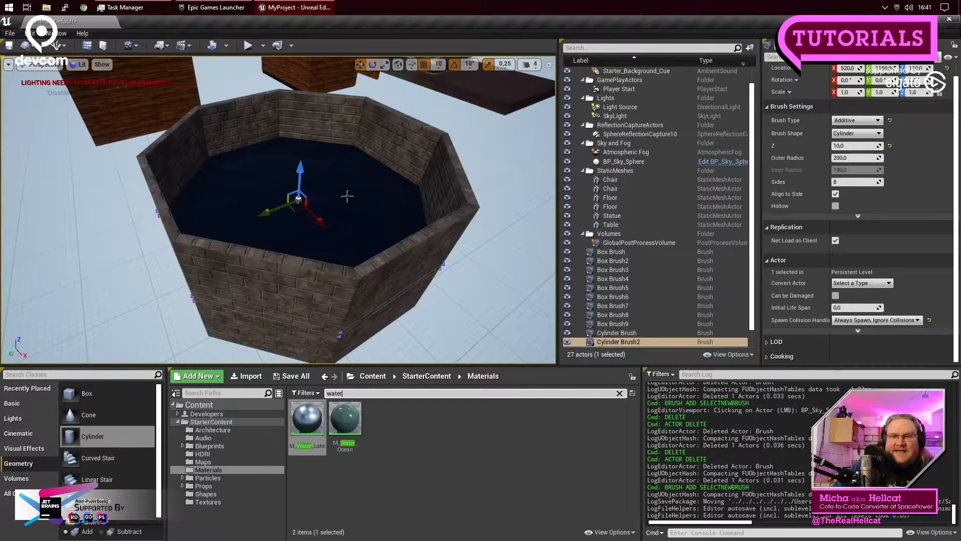
# Step: Select the hollow cylinder brush and switch the editor to Brush Editing mode
pyautogui.click(505, 281)
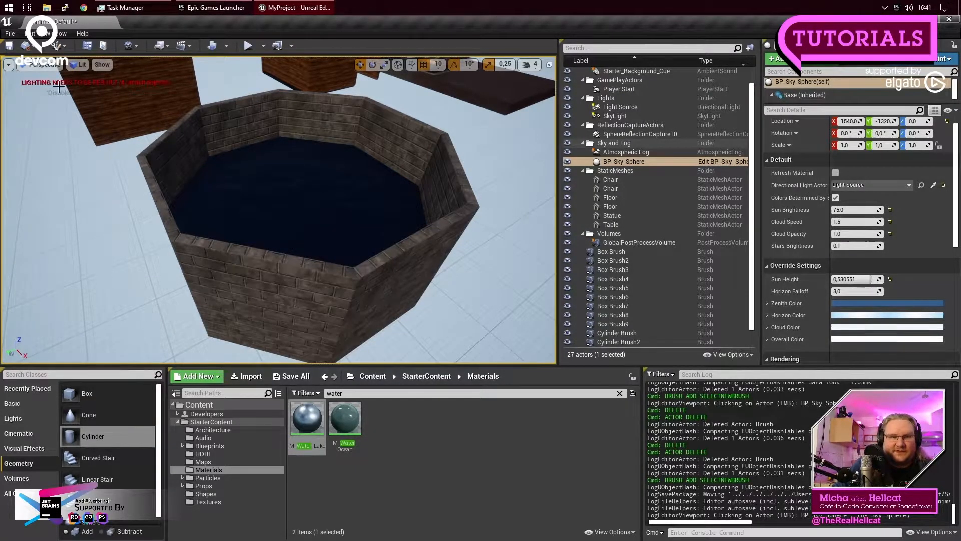
pyautogui.click(58, 46)
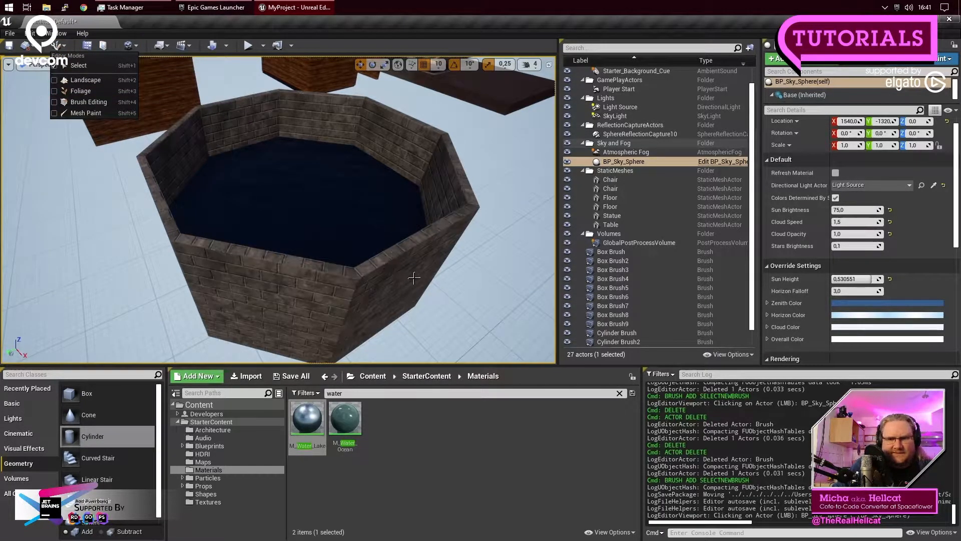
pyautogui.click(414, 278)
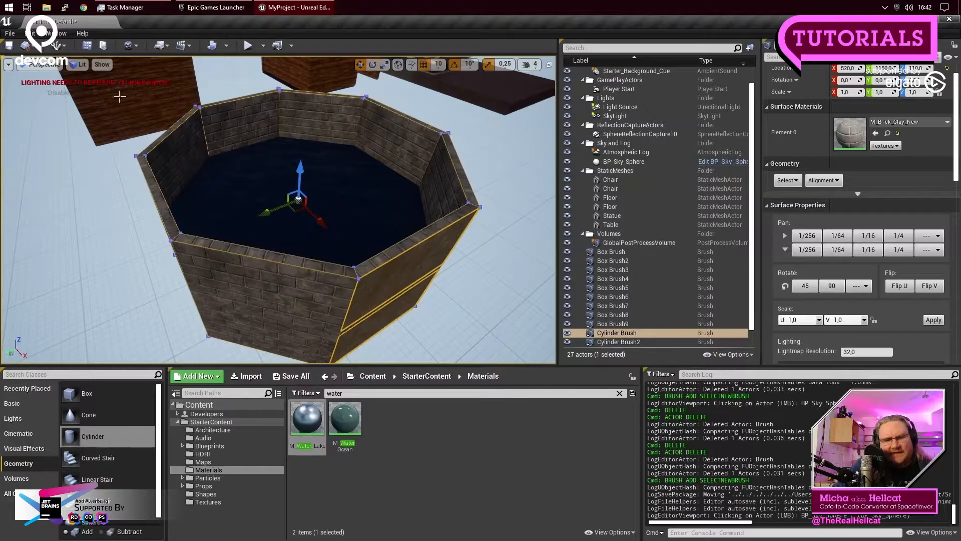
pyautogui.click(60, 46)
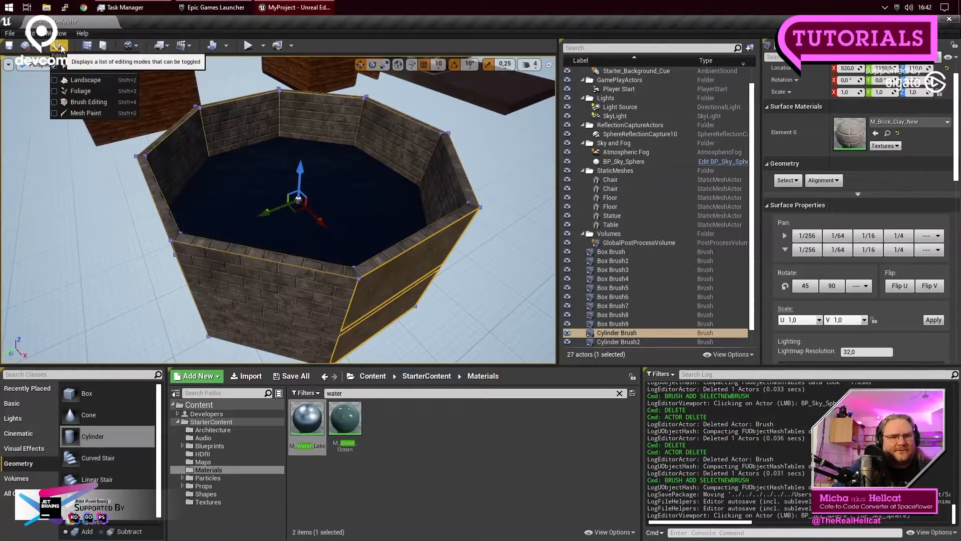
pyautogui.click(85, 101)
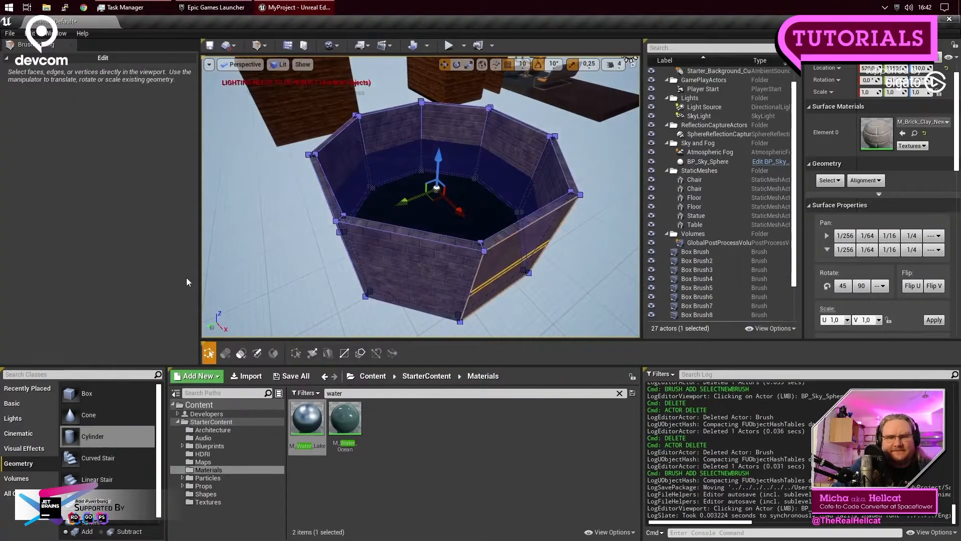
# Step: Deselect the hollow cylinder brush and select it again in Brush Editing mode
pyautogui.click(602, 301)
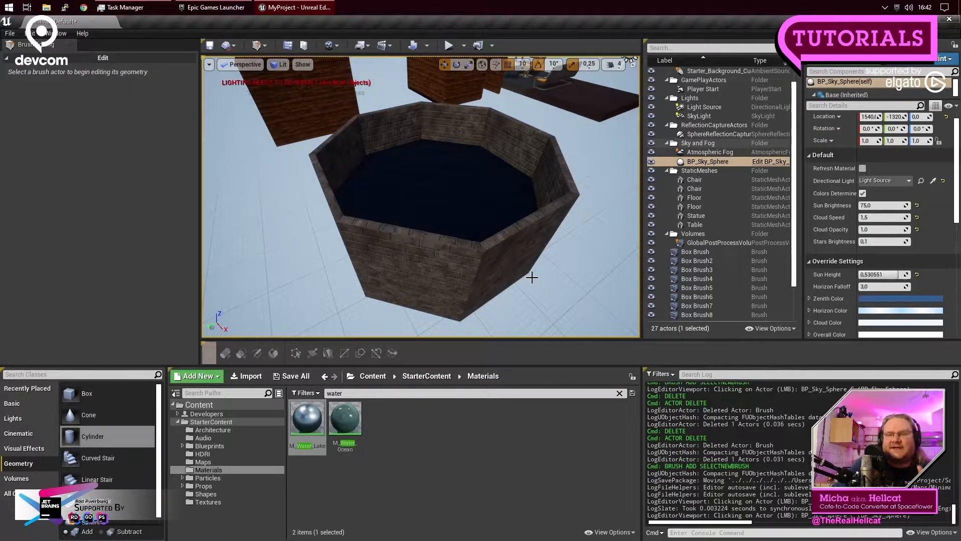
pyautogui.click(432, 255)
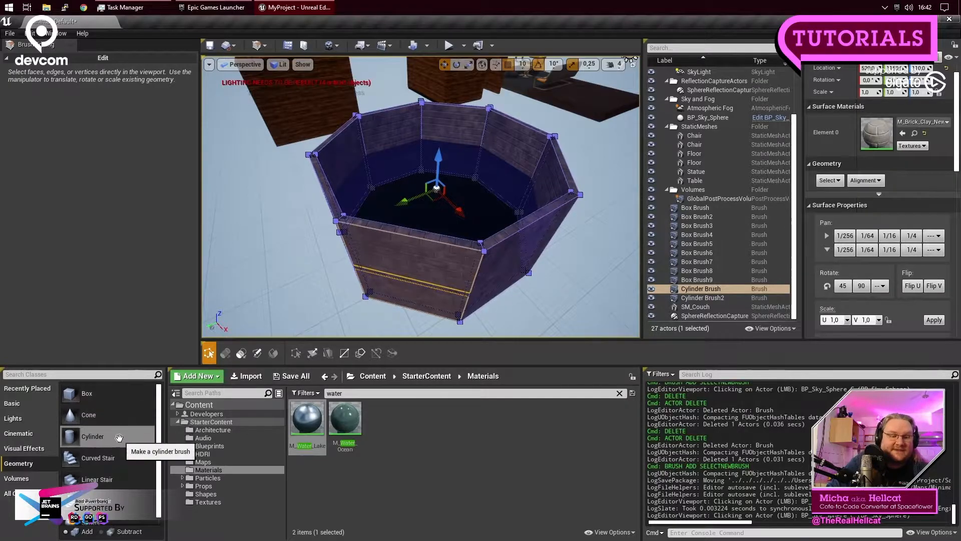
pyautogui.scroll(-1, 116, 480)
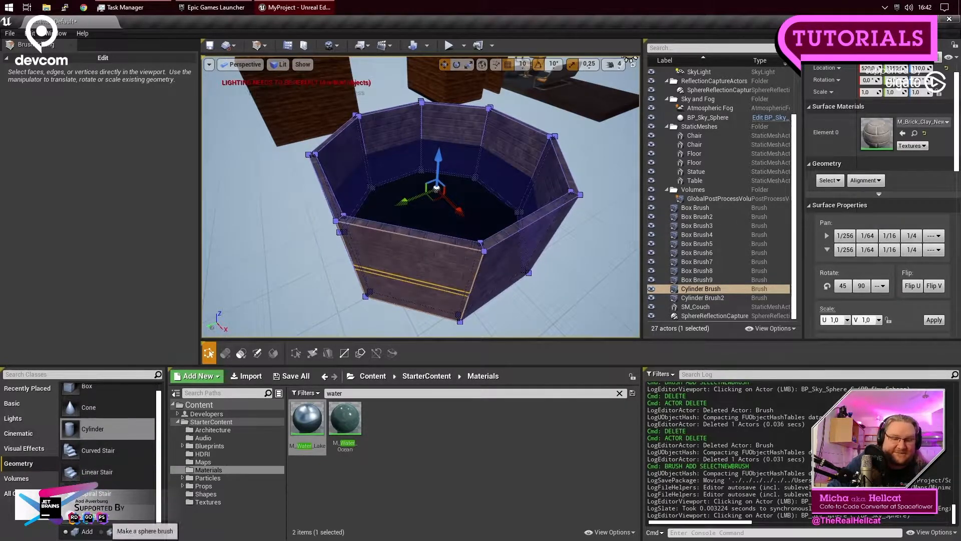
pyautogui.scroll(1, 115, 516)
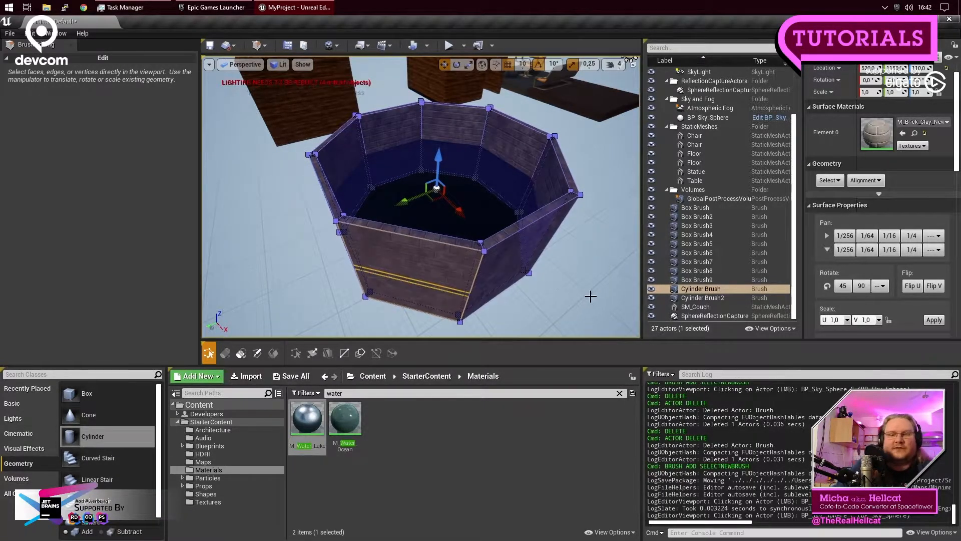
pyautogui.scroll(4, 526, 276)
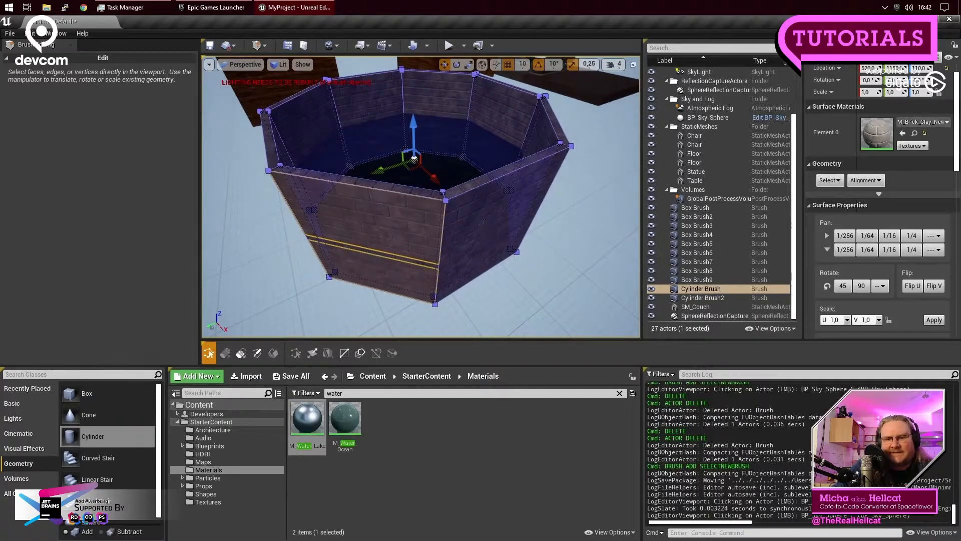
# Step: Try selecting a corner vertex, a side edge and an outer side face of the hollow cylinder, and clear the geometry selection
pyautogui.click(469, 219)
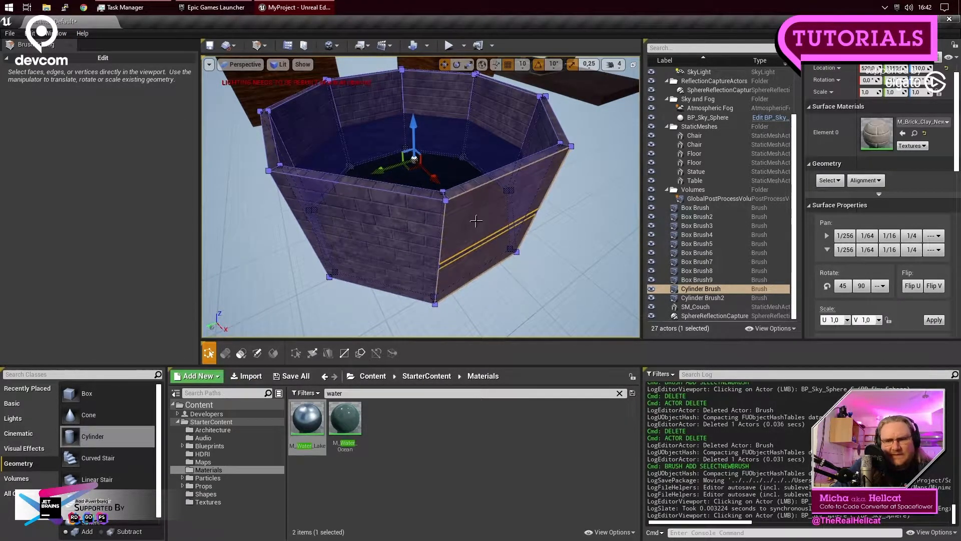
pyautogui.moveTo(431, 177)
pyautogui.mouseDown()
pyautogui.moveTo(439, 186)
pyautogui.moveTo(426, 176)
pyautogui.mouseUp()
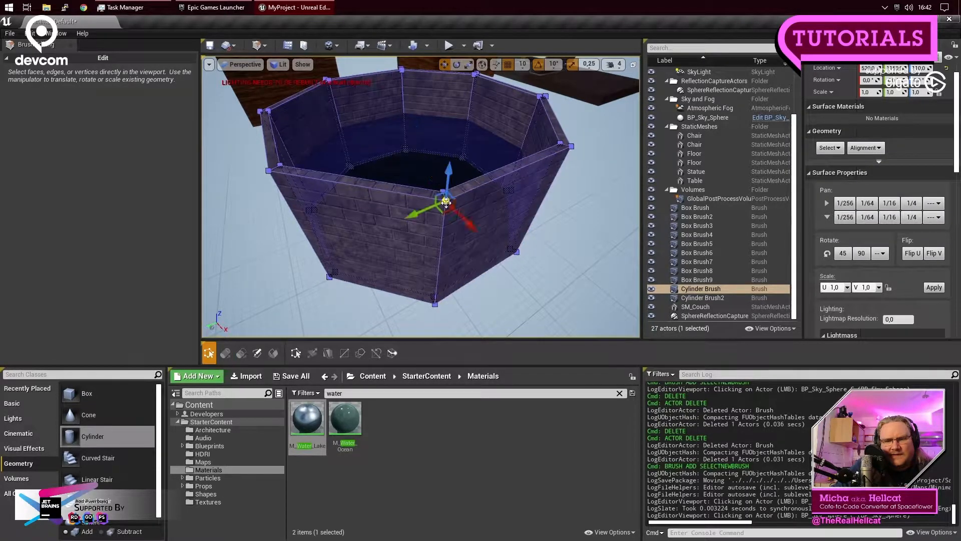
pyautogui.click(521, 200)
pyautogui.click(535, 182)
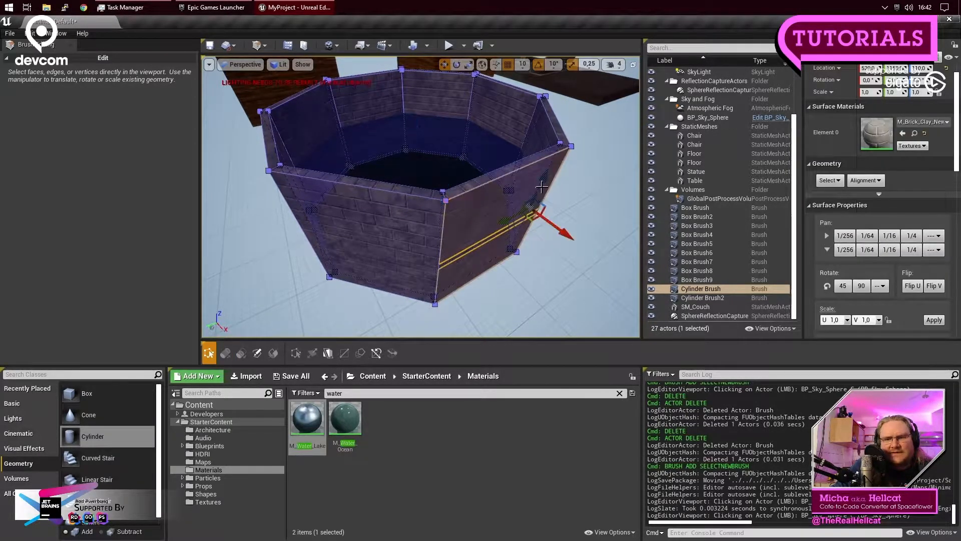
pyautogui.click(472, 205)
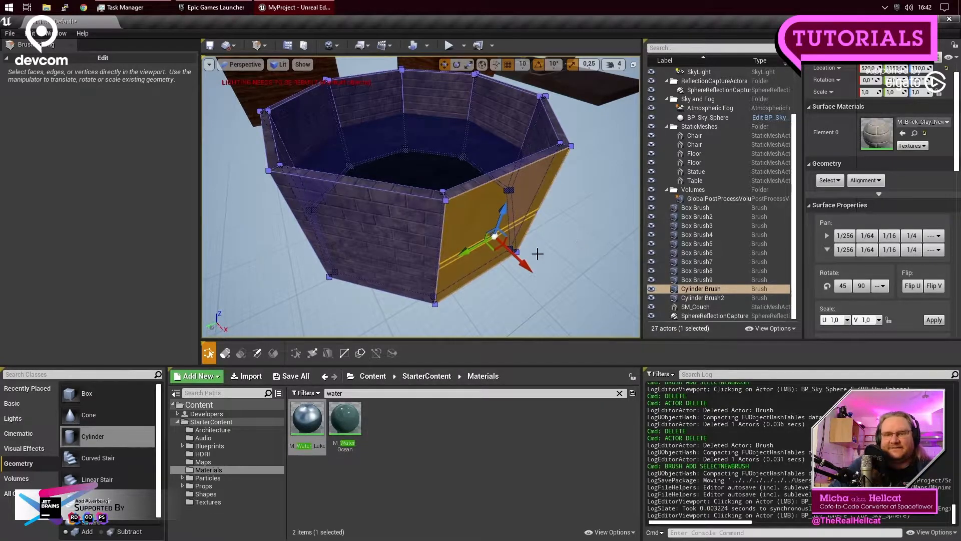
pyautogui.click(579, 238)
pyautogui.click(414, 158)
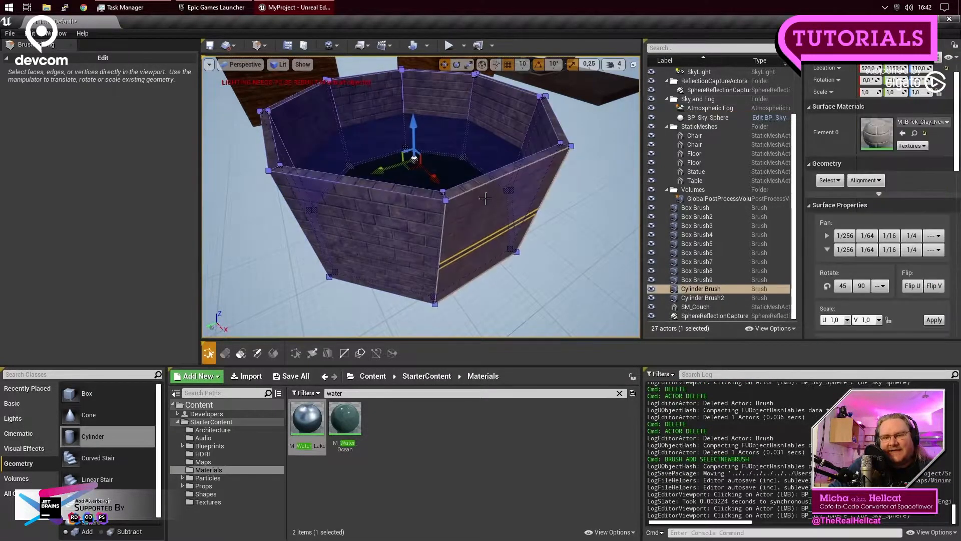
# Step: Select the front outer side face of the hollow cylinder and pull it outward to thicken that wall
pyautogui.click(485, 215)
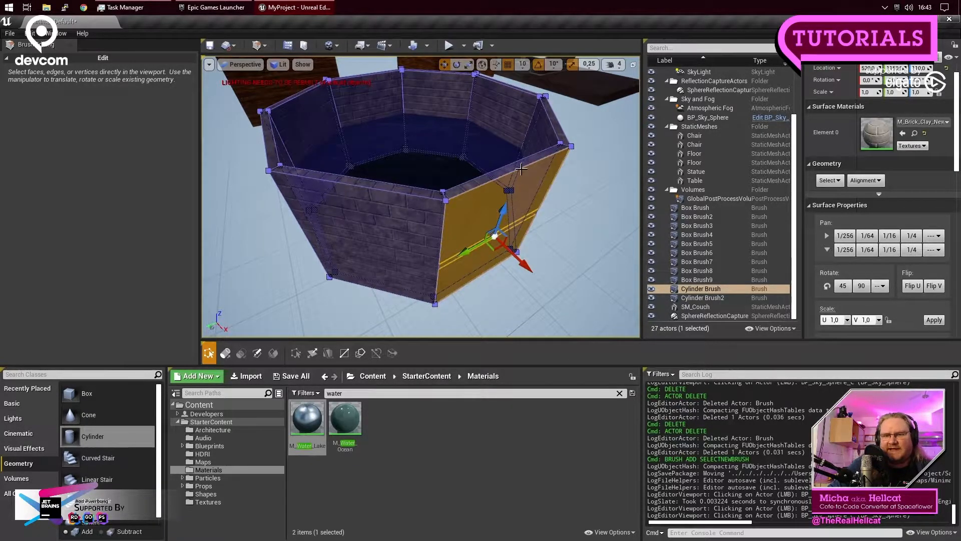
pyautogui.moveTo(531, 269); pyautogui.dragTo(561, 304)
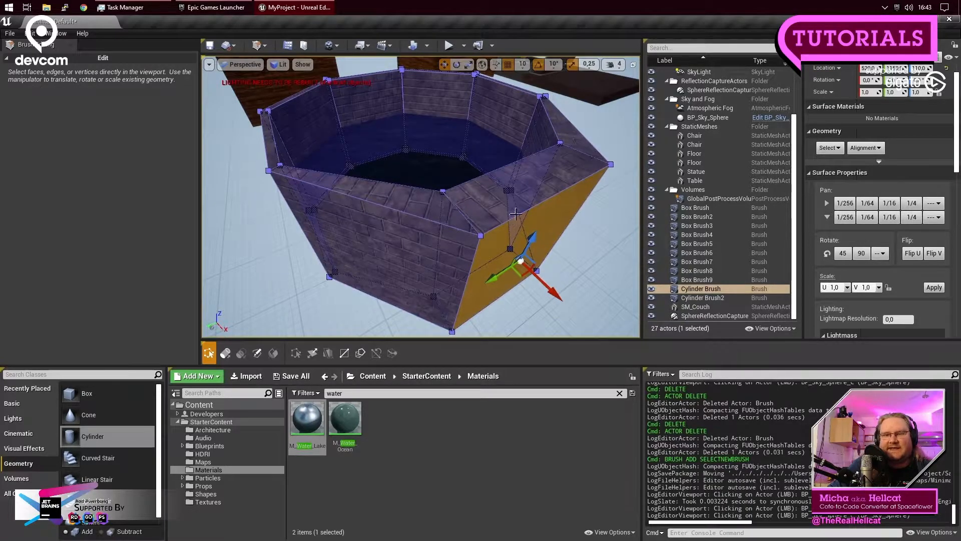
pyautogui.scroll(-5, 466, 160)
pyautogui.moveTo(507, 264); pyautogui.dragTo(520, 274)
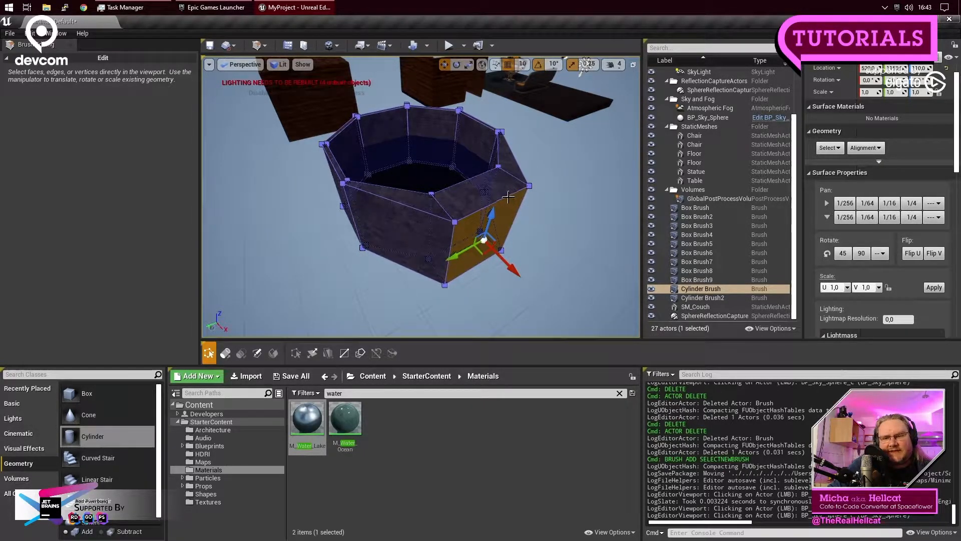
# Step: Raise the top outer edge of the hollow cylinder's thickened wall and pull that wall's bottom corner vertex far outward
pyautogui.click(507, 195)
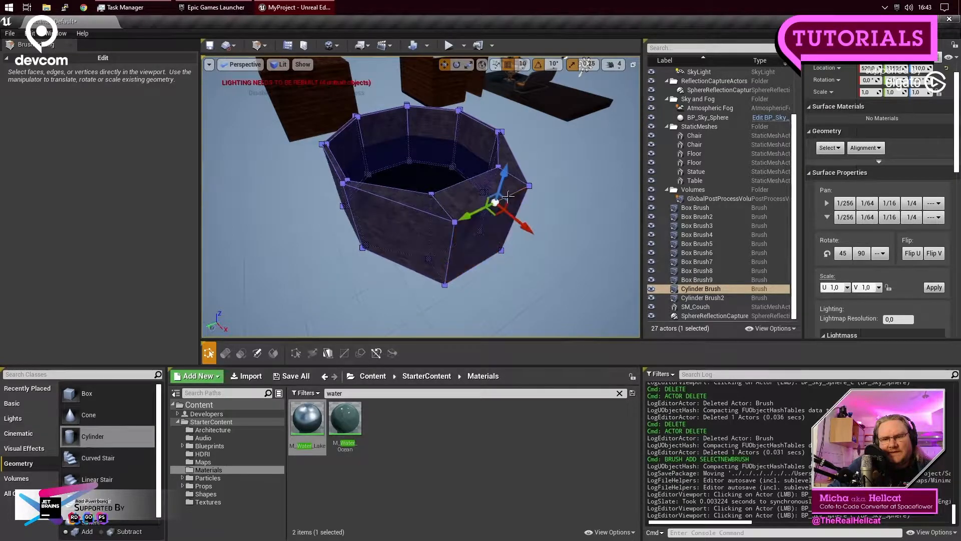
pyautogui.moveTo(507, 169); pyautogui.dragTo(508, 150)
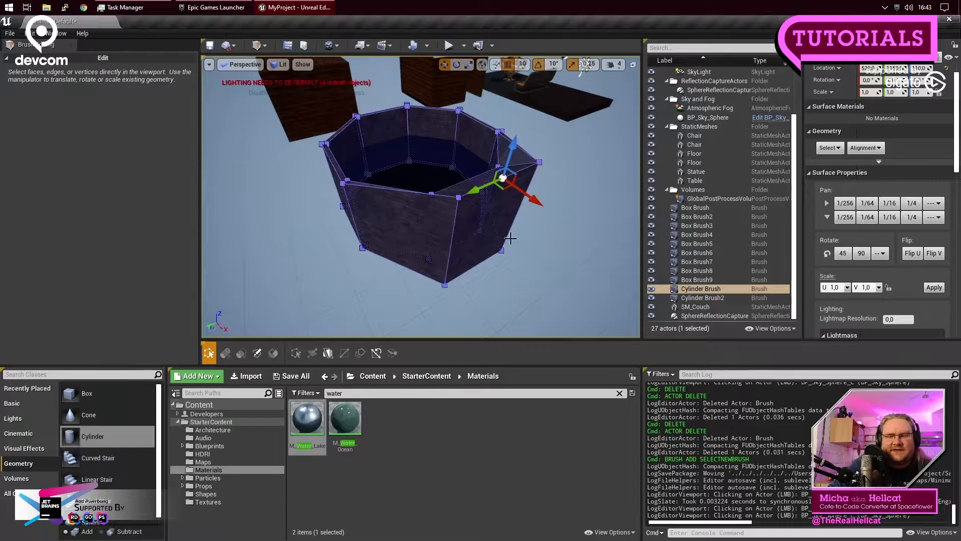
pyautogui.moveTo(406, 228)
pyautogui.mouseDown(button='right')
pyautogui.moveTo(493, 230)
pyautogui.moveTo(494, 221)
pyautogui.mouseUp(button='right')
pyautogui.press('a')
pyautogui.press('d')
pyautogui.moveTo(389, 215)
pyautogui.mouseDown(button='right')
pyautogui.moveTo(396, 226)
pyautogui.moveTo(391, 208)
pyautogui.moveTo(402, 200)
pyautogui.moveTo(403, 215)
pyautogui.mouseUp(button='right')
pyautogui.press('w')
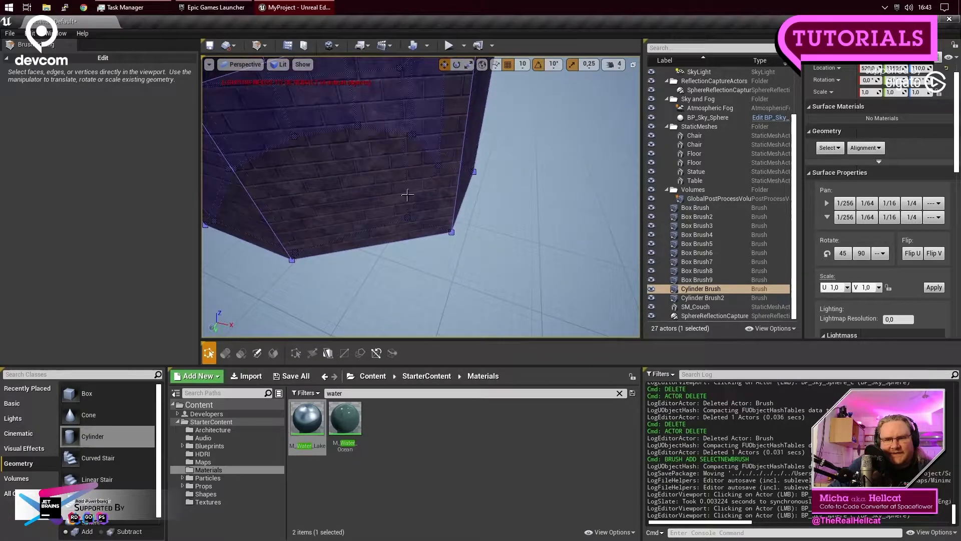
pyautogui.click(453, 232)
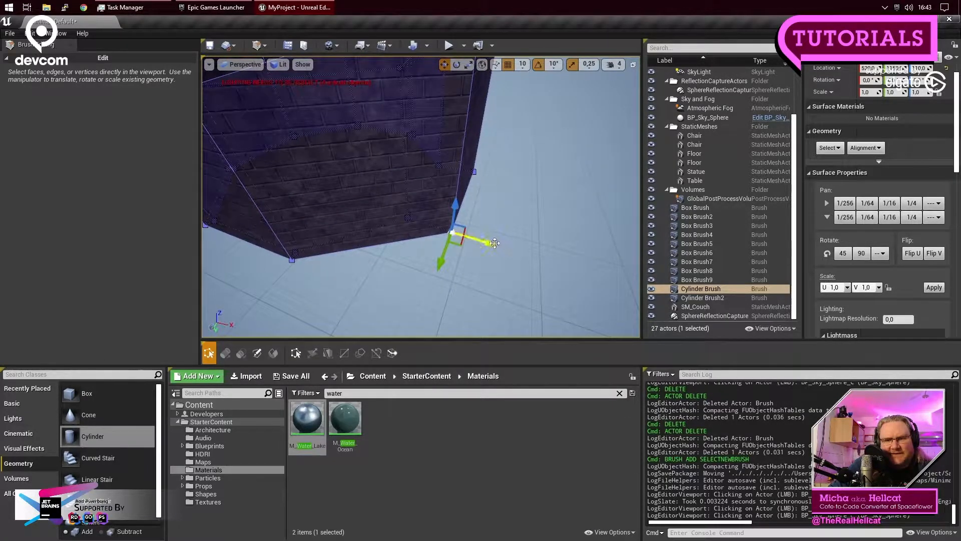
pyautogui.moveTo(531, 252)
pyautogui.mouseDown()
pyautogui.moveTo(600, 273)
pyautogui.moveTo(476, 236)
pyautogui.moveTo(569, 277)
pyautogui.moveTo(503, 271)
pyautogui.moveTo(601, 301)
pyautogui.moveTo(593, 299)
pyautogui.mouseUp()
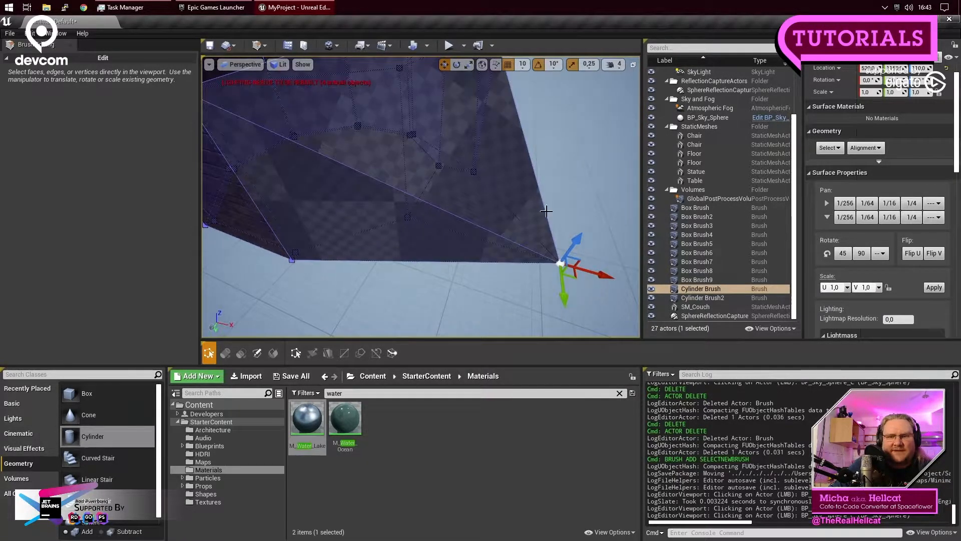
# Step: Examine the stretched corner of the hollow cylinder and its triangular faces from several sides
pyautogui.moveTo(573, 160); pyautogui.dragTo(360, 165, button='right')
pyautogui.press('s')
pyautogui.press('d')
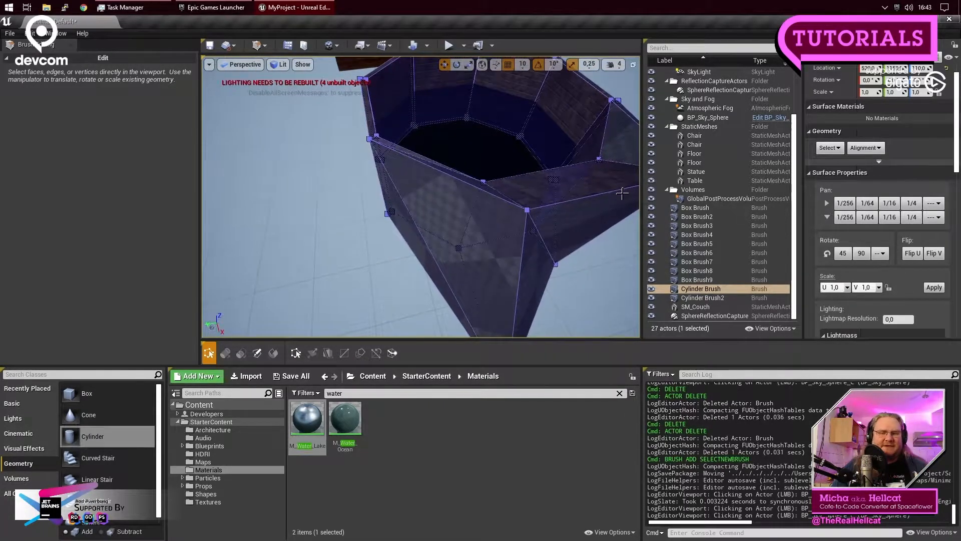
pyautogui.moveTo(431, 269)
pyautogui.mouseDown(button='right')
pyautogui.moveTo(500, 273)
pyautogui.moveTo(549, 294)
pyautogui.mouseUp(button='right')
pyautogui.press('d')
pyautogui.press('a')
pyautogui.moveTo(458, 256); pyautogui.dragTo(550, 273, button='right')
pyautogui.press('a')
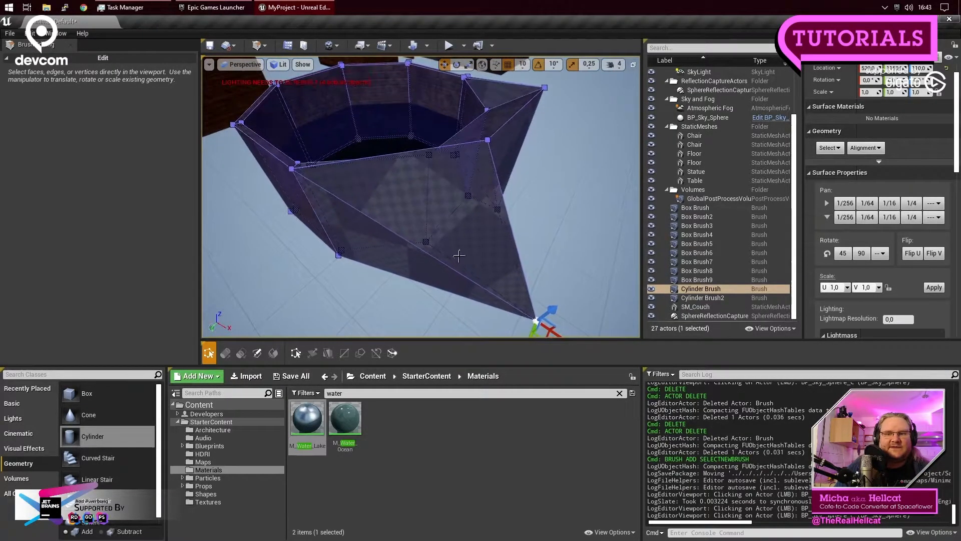
pyautogui.moveTo(301, 272); pyautogui.dragTo(380, 281, button='right')
pyautogui.press('a')
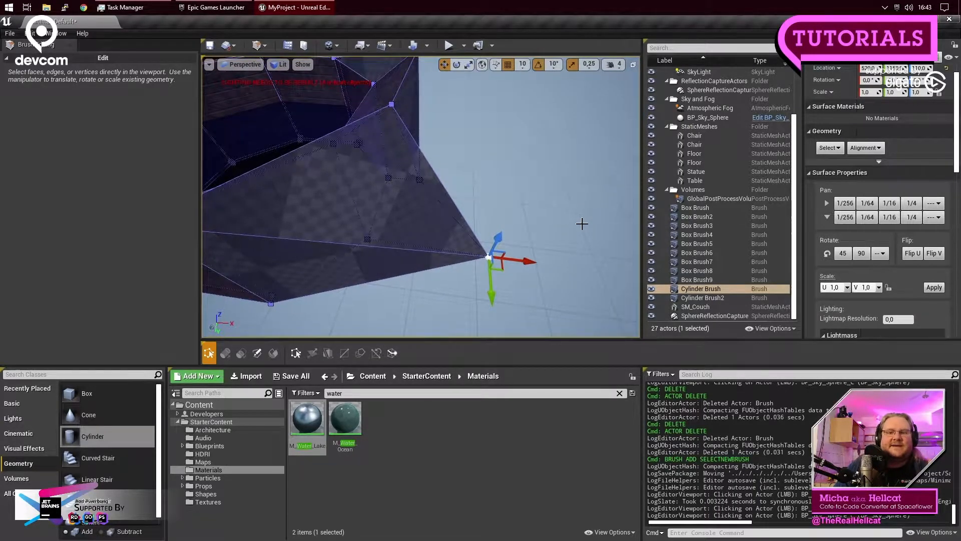
# Step: Clear the material search filter and apply M_Brick_Clay_New to the untextured faces of the reshaped hollow cylinder
pyautogui.click(582, 224)
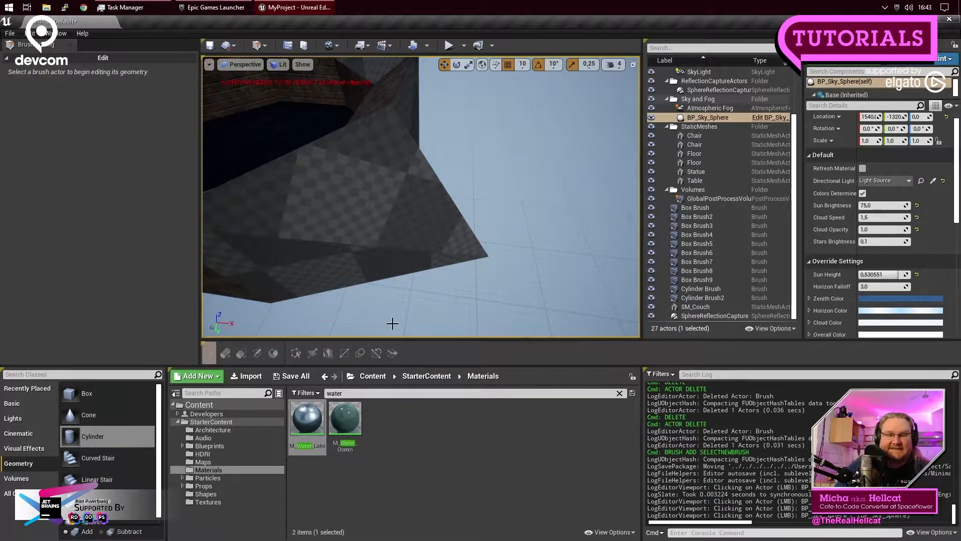
pyautogui.click(222, 469)
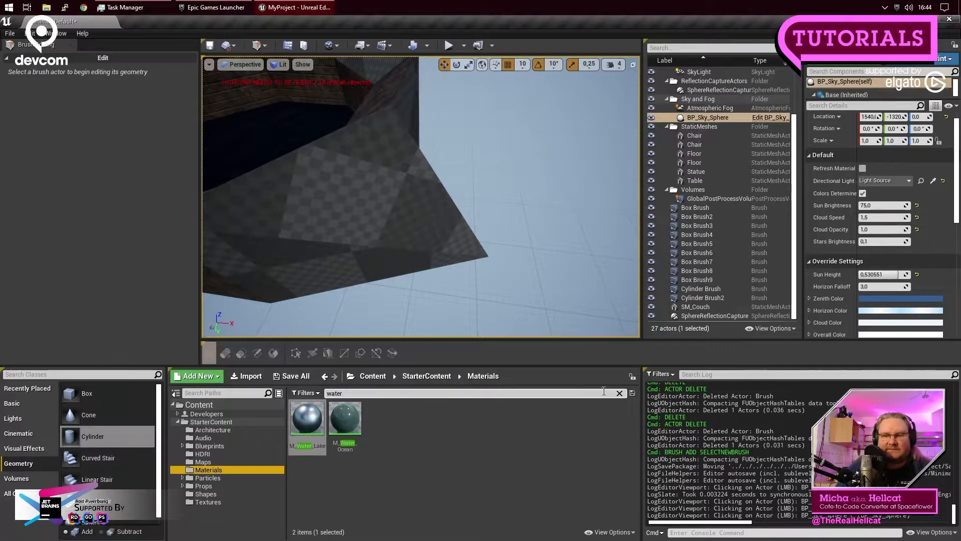
pyautogui.click(620, 393)
pyautogui.scroll(4, 440, 463)
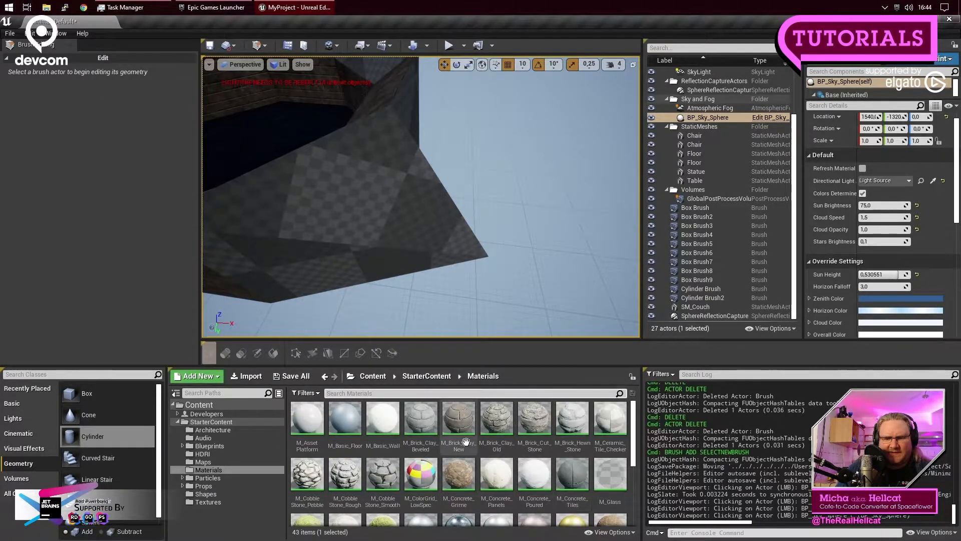
pyautogui.moveTo(466, 425)
pyautogui.mouseDown()
pyautogui.moveTo(354, 204)
pyautogui.moveTo(419, 209)
pyautogui.mouseUp()
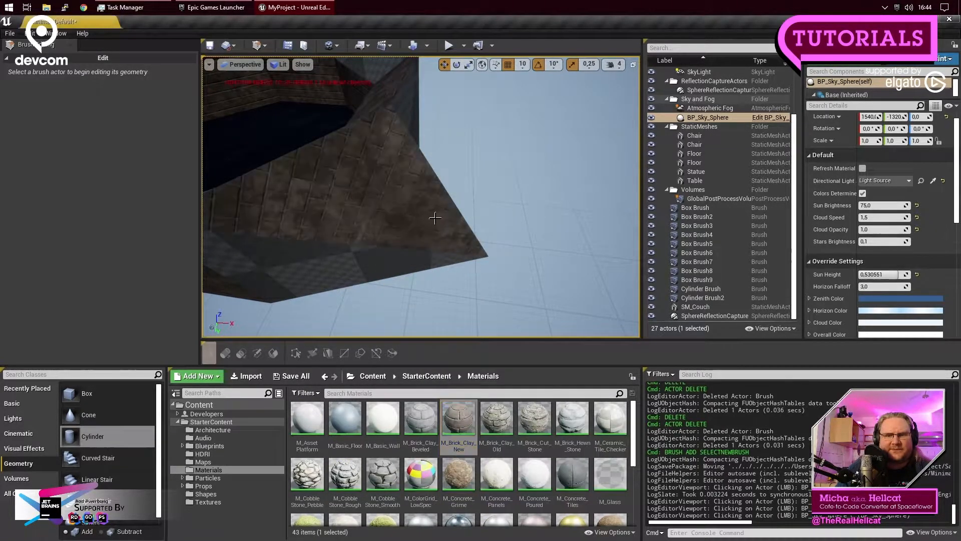
pyautogui.moveTo(413, 372); pyautogui.dragTo(307, 261)
pyautogui.moveTo(476, 306); pyautogui.dragTo(476, 333)
pyautogui.moveTo(420, 210)
pyautogui.mouseDown(button='right')
pyautogui.moveTo(396, 193)
pyautogui.moveTo(436, 199)
pyautogui.mouseUp(button='right')
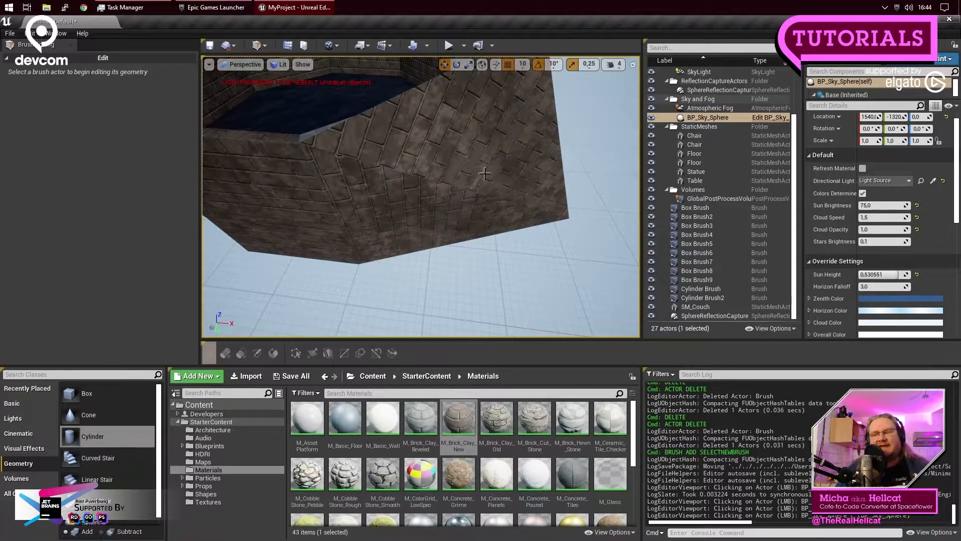
pyautogui.moveTo(464, 175)
pyautogui.mouseDown()
pyautogui.moveTo(464, 198)
pyautogui.moveTo(464, 149)
pyautogui.moveTo(460, 166)
pyautogui.mouseUp()
# Step: Select the large upper outer face of the stretched corner and pan its texture along U by 1/256, 1/64 and 1/16, twice
pyautogui.click(507, 177)
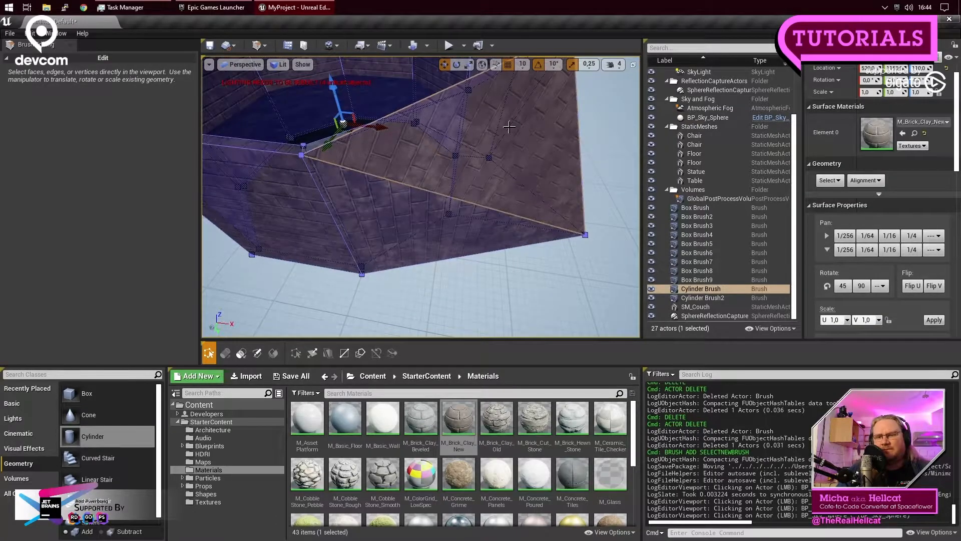
pyautogui.click(501, 134)
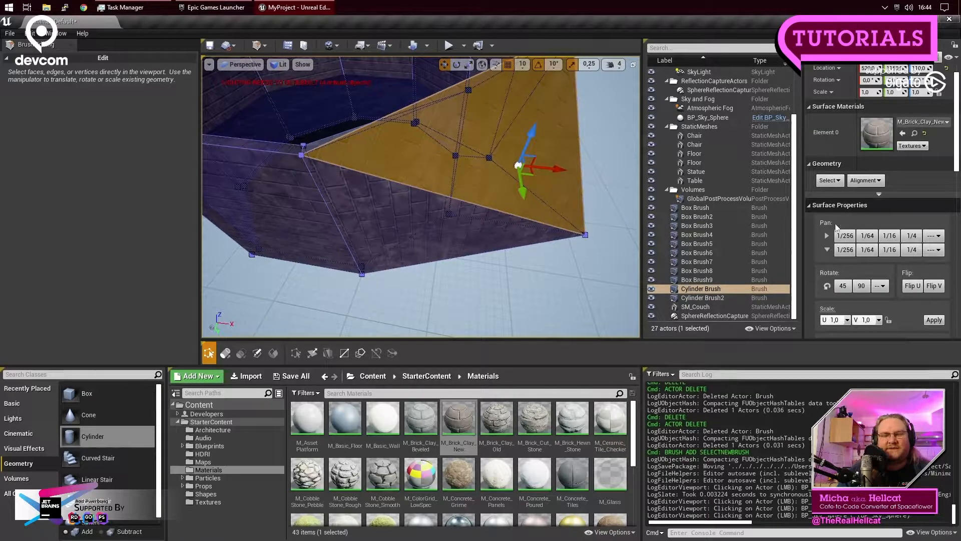
pyautogui.scroll(3, 606, 188)
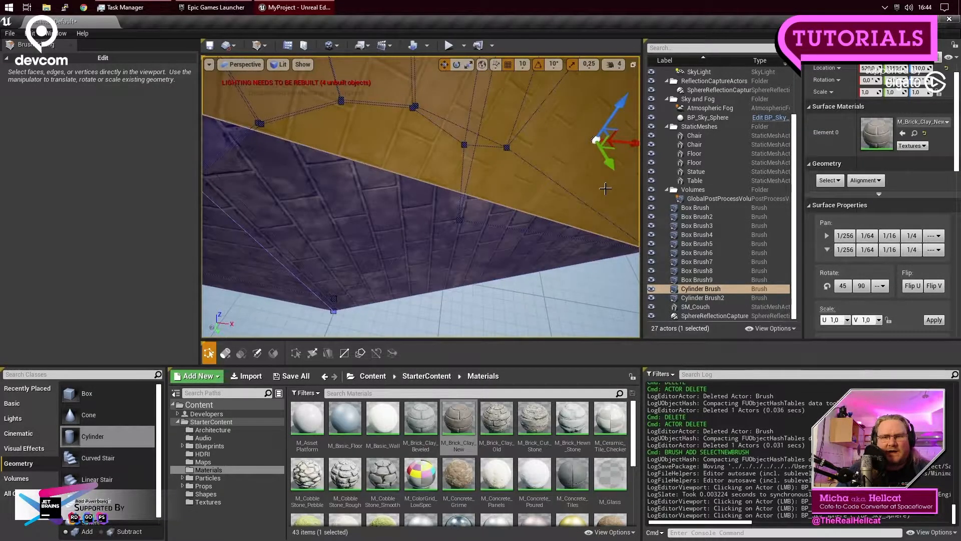
pyautogui.scroll(-3, 605, 188)
pyautogui.scroll(1, 606, 188)
pyautogui.moveTo(605, 189); pyautogui.dragTo(606, 182)
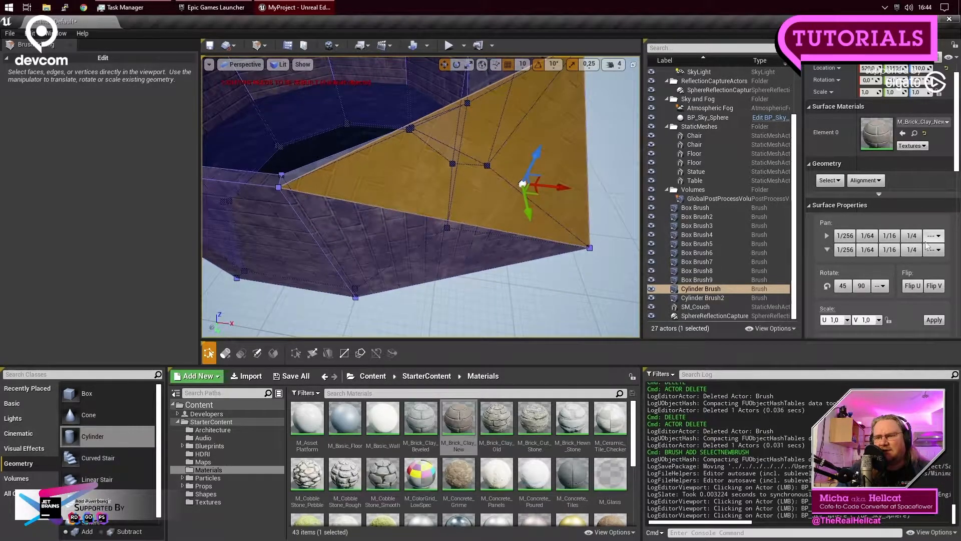
pyautogui.click(845, 235)
pyautogui.click(869, 236)
pyautogui.click(890, 235)
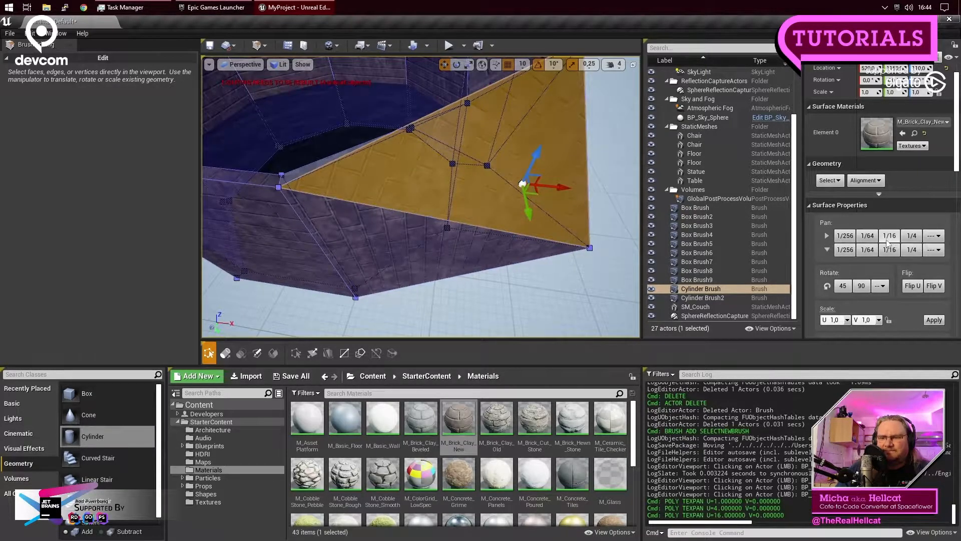
pyautogui.click(936, 238)
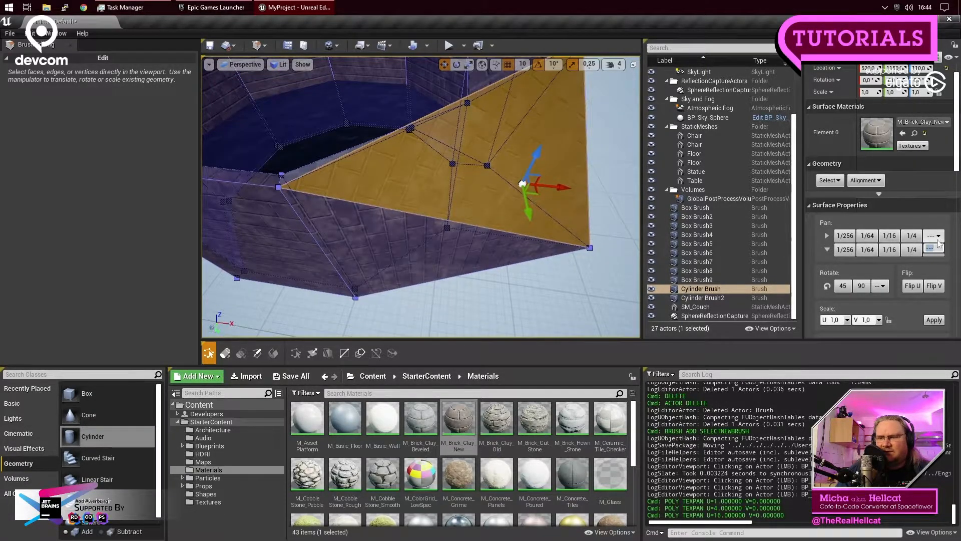
pyautogui.click(845, 236)
pyautogui.click(867, 235)
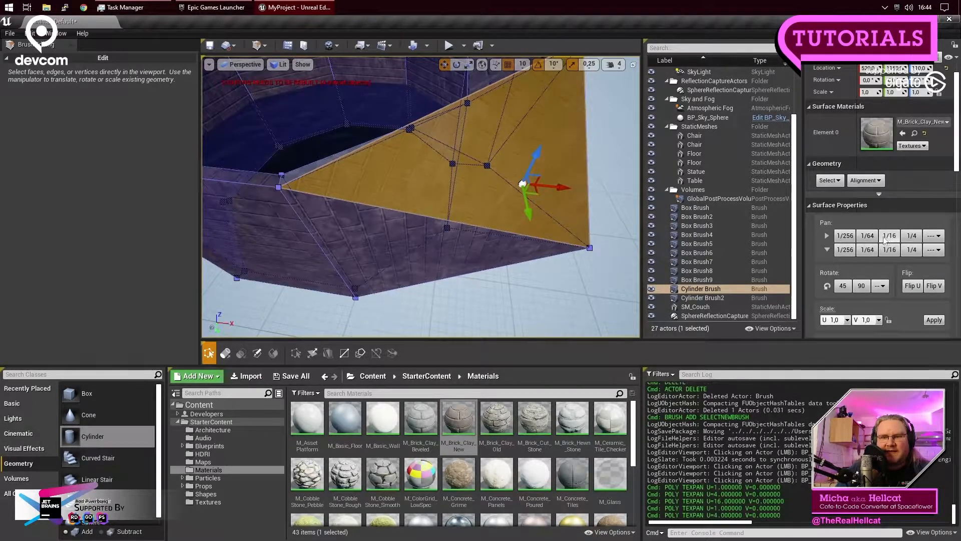
pyautogui.click(885, 240)
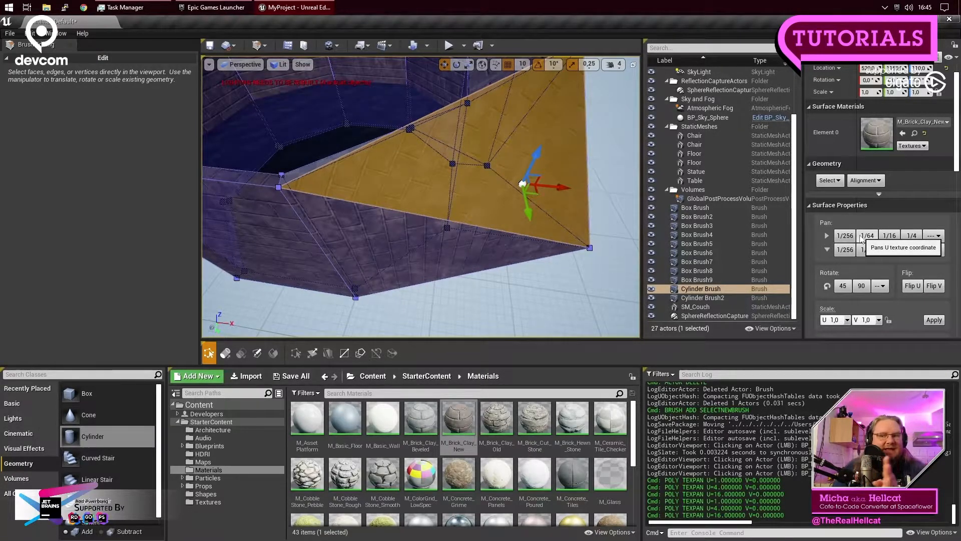
# Step: Pan the large face's texture along V by 1/256, 1/64 and 1/16, and rotate it by 45 and 90 degrees
pyautogui.click(846, 250)
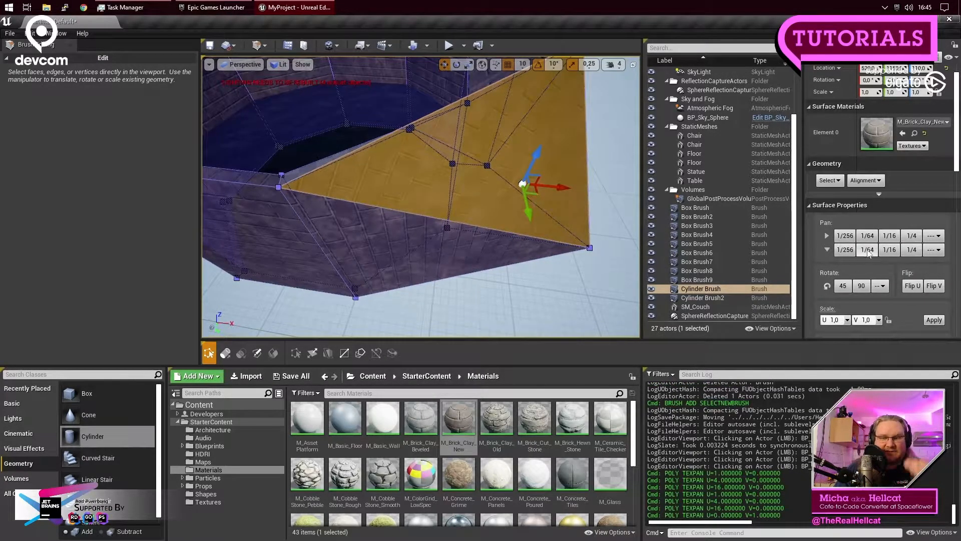
pyautogui.click(868, 252)
pyautogui.click(890, 249)
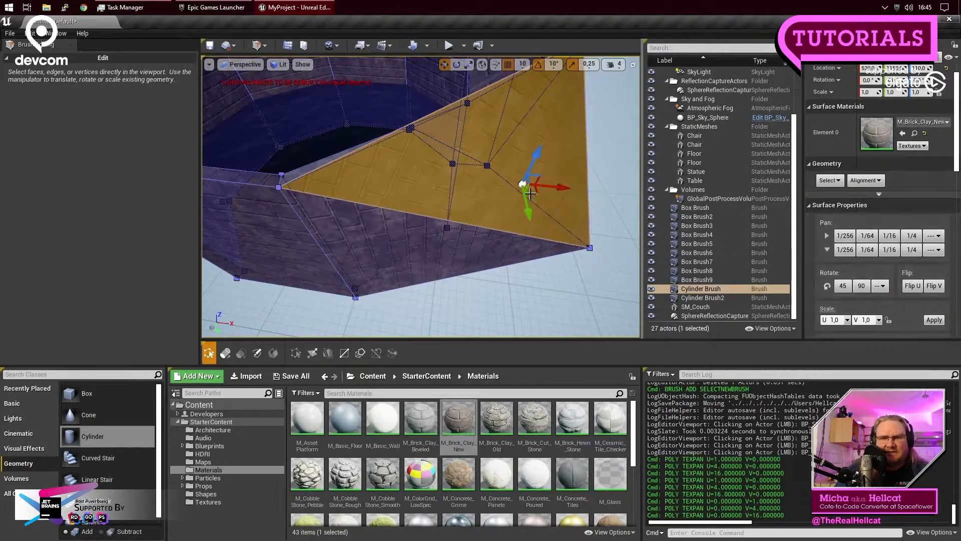
pyautogui.click(843, 286)
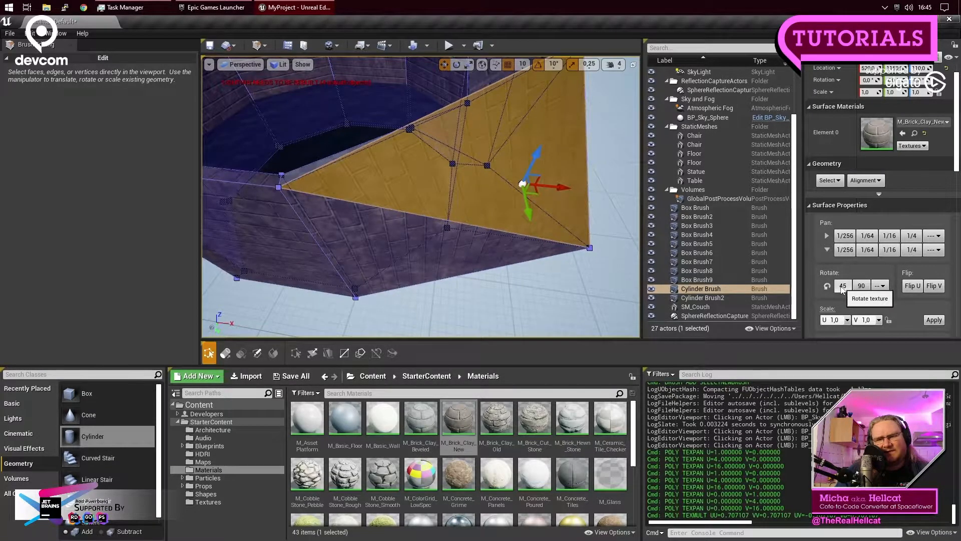
pyautogui.click(861, 285)
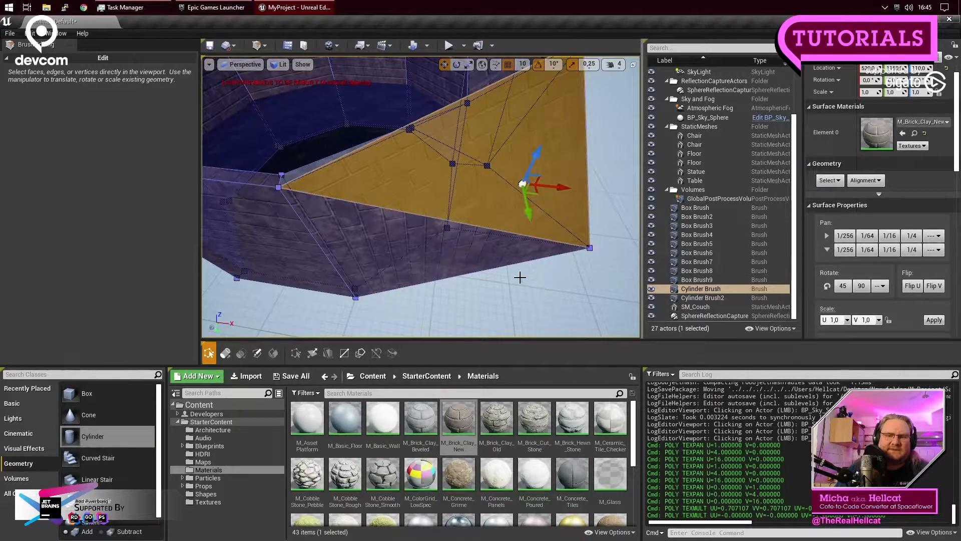
# Step: Try to rotate the lower triangular face's texture by 90 degrees, and rotate the large upper face's texture by 90 degrees
pyautogui.click(447, 256)
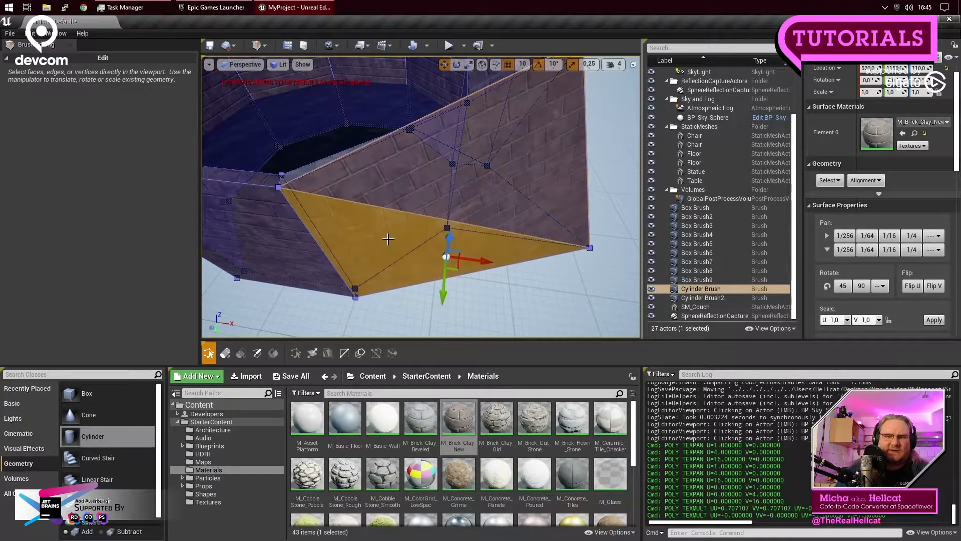
pyautogui.click(865, 290)
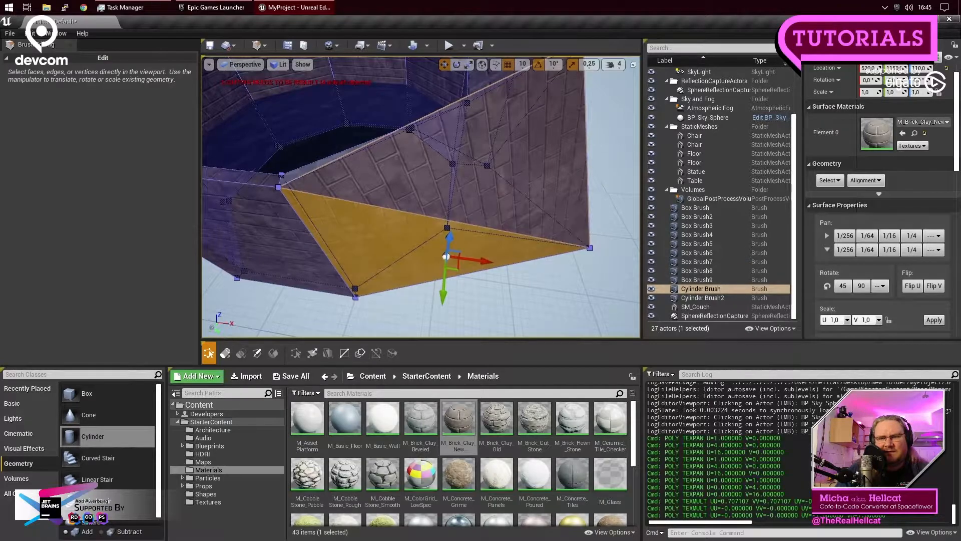
pyautogui.click(531, 186)
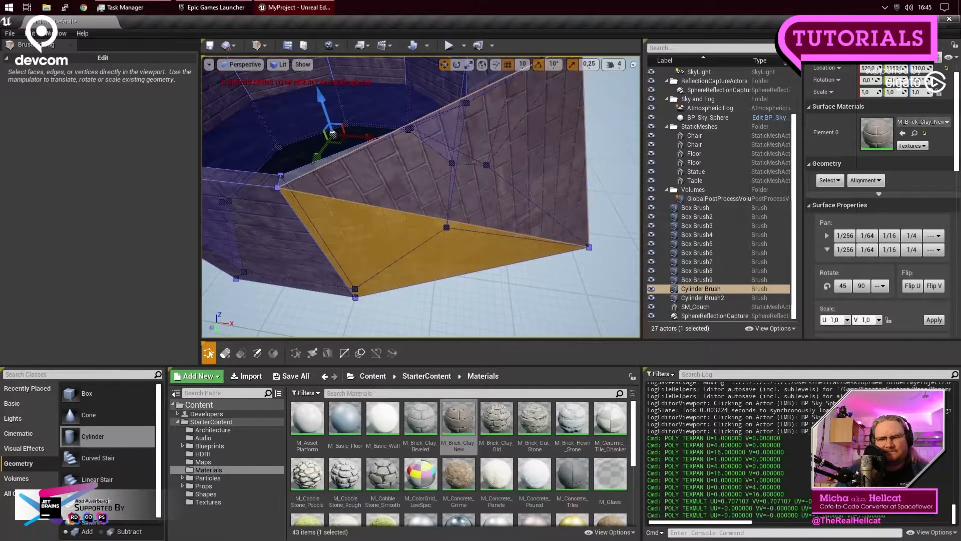
pyautogui.click(542, 185)
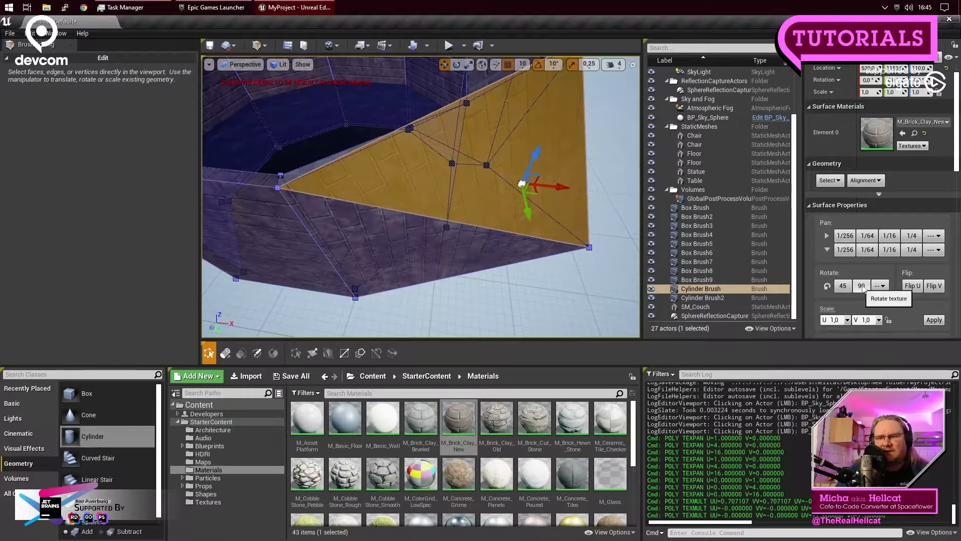
pyautogui.click(861, 285)
pyautogui.click(470, 261)
pyautogui.click(534, 319)
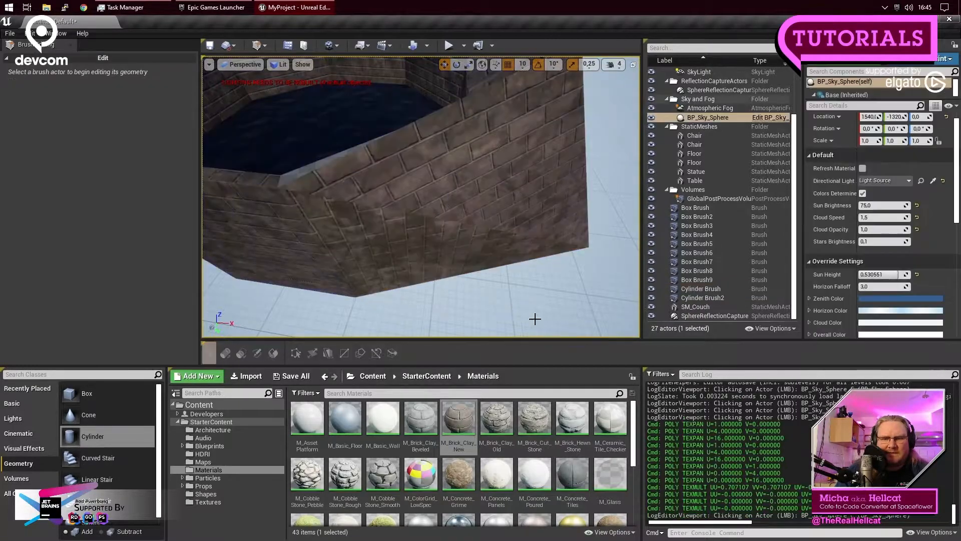
# Step: Reselect the hollow cylinder's lower triangular face, rotate its brick texture by 90 degrees, and deselect the brush
pyautogui.click(381, 244)
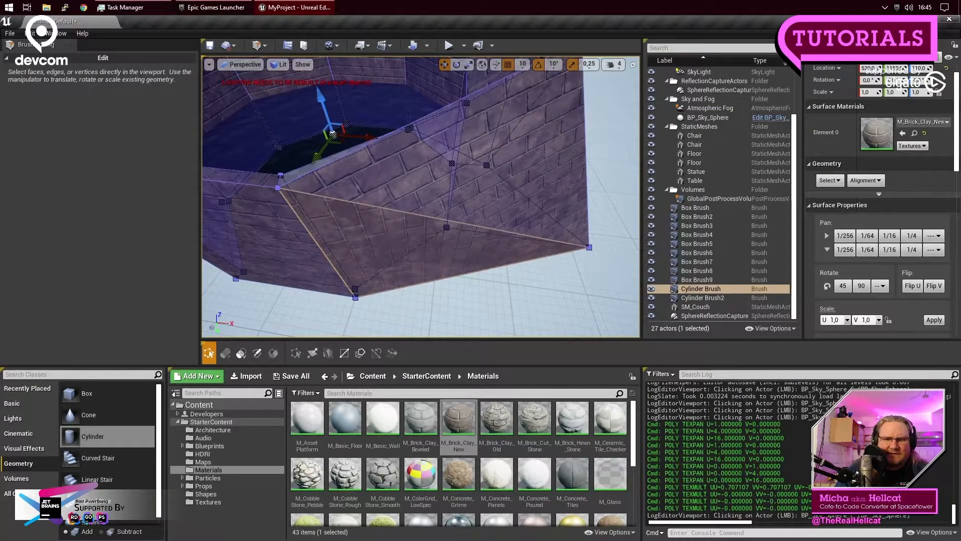
pyautogui.click(378, 244)
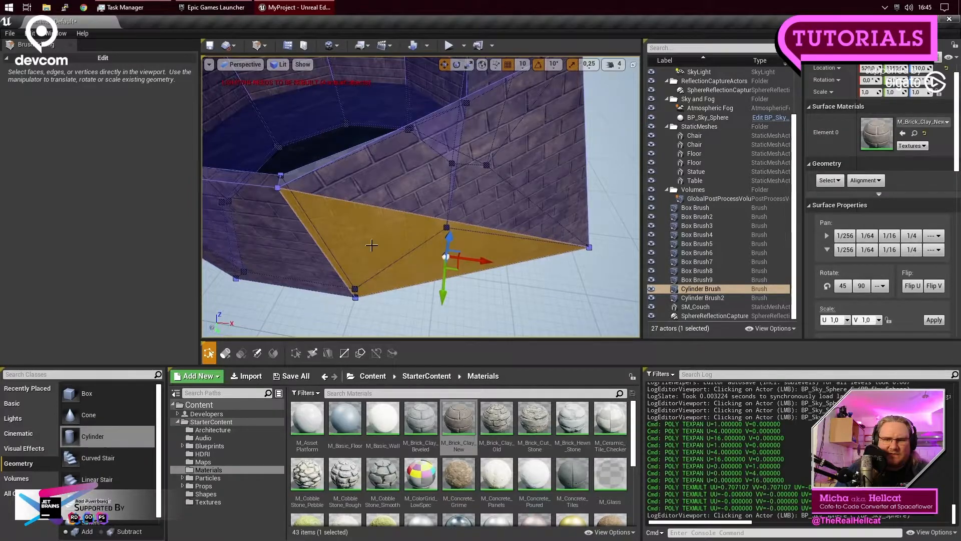
pyautogui.click(861, 286)
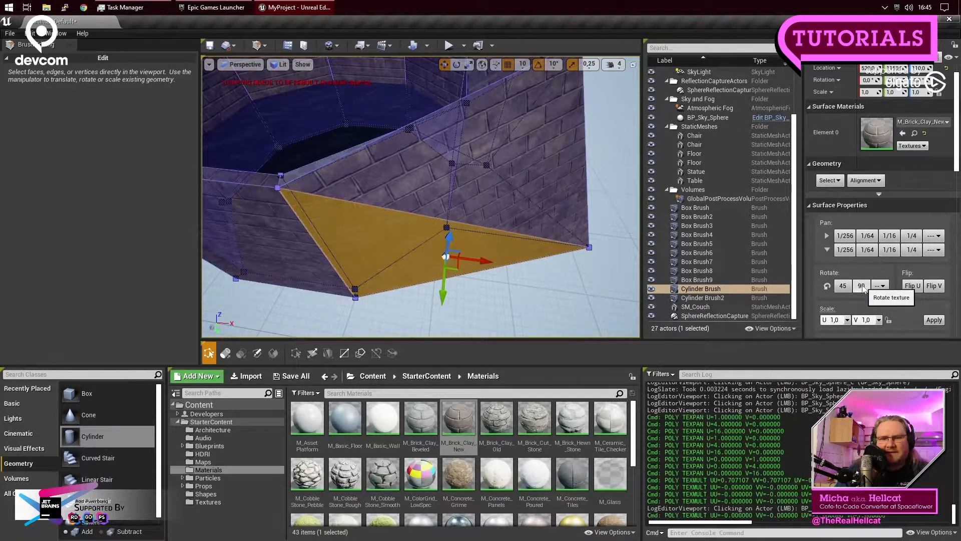
pyautogui.click(541, 307)
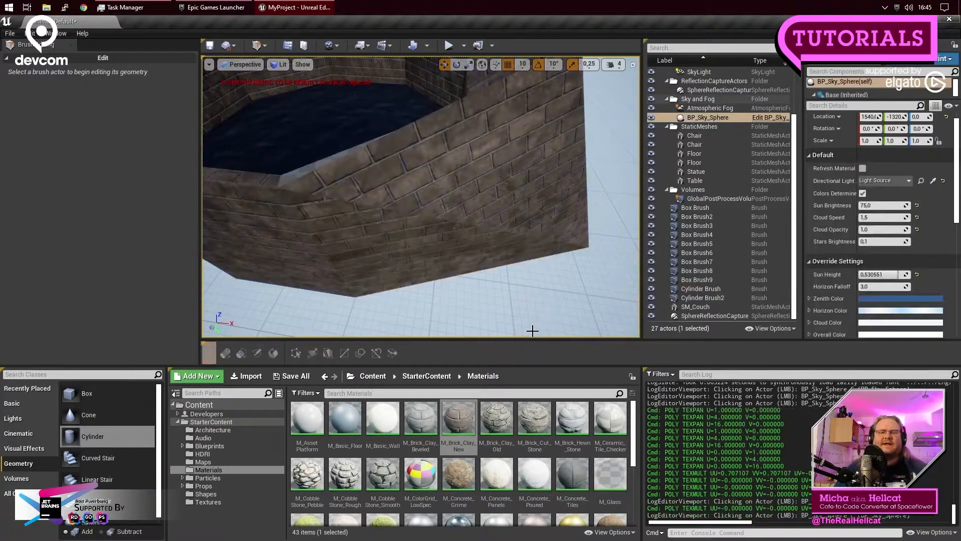
pyautogui.moveTo(514, 249)
pyautogui.mouseDown(button='right')
pyautogui.moveTo(529, 252)
pyautogui.moveTo(513, 267)
pyautogui.moveTo(515, 247)
pyautogui.mouseUp(button='right')
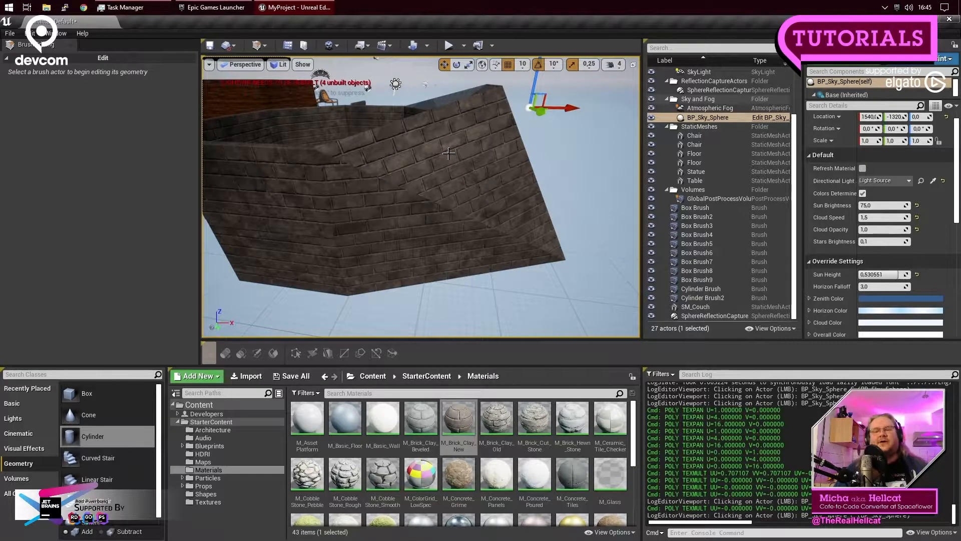
# Step: Inspect the brick basin from the outside, selecting and deselecting the large upper outer face of its stretched corner
pyautogui.moveTo(432, 166); pyautogui.dragTo(432, 166, button='right')
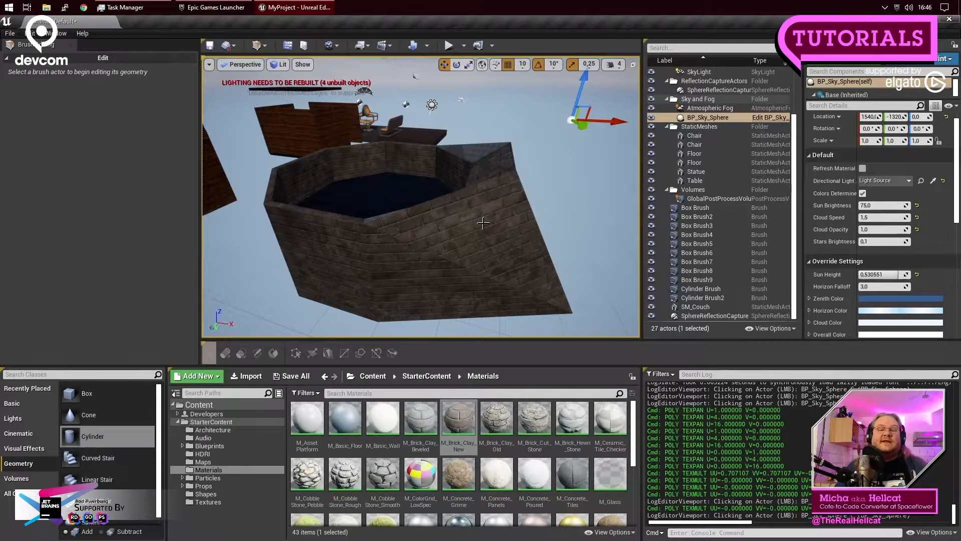
pyautogui.click(447, 197)
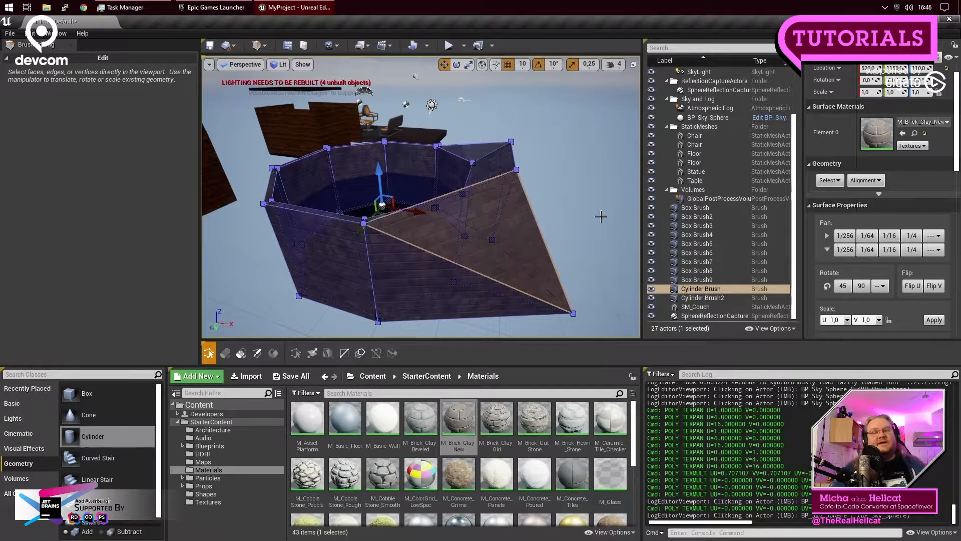
pyautogui.click(601, 216)
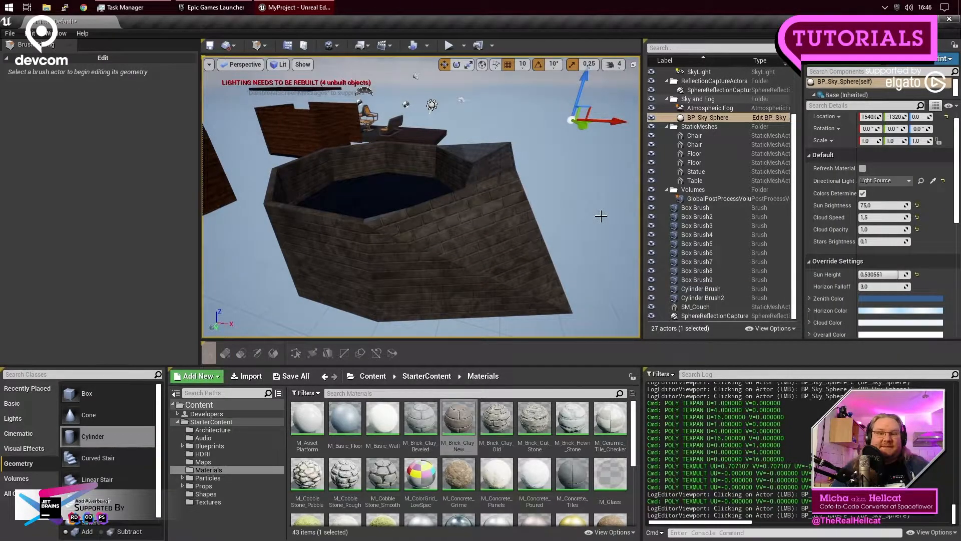
pyautogui.click(460, 243)
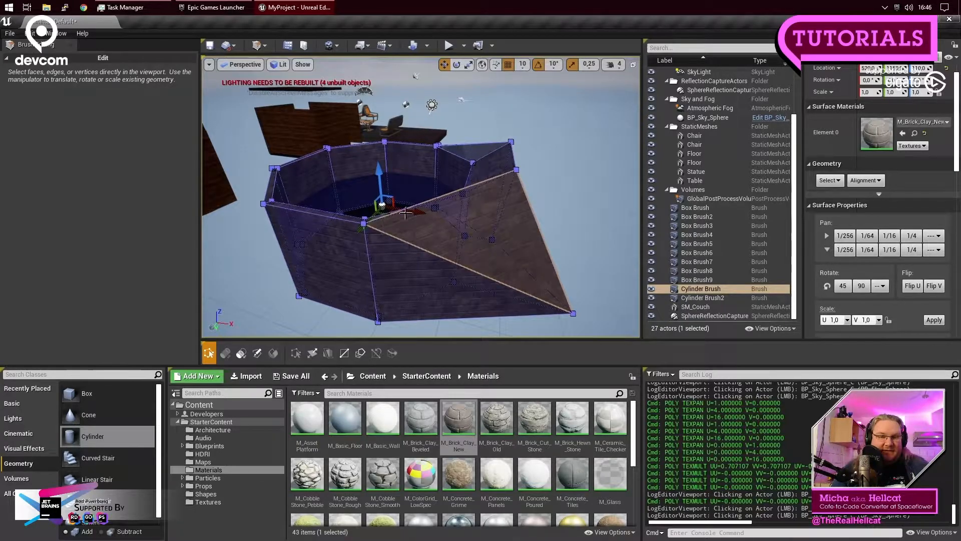
pyautogui.click(563, 197)
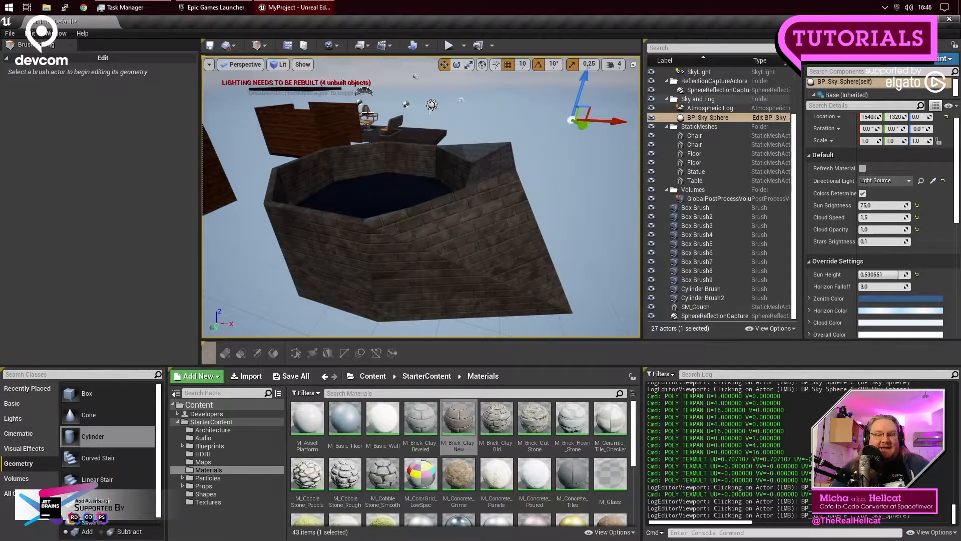
# Step: Select the chair static mesh on the platform and examine it up close beside the table
pyautogui.click(366, 113)
pyautogui.press('f')
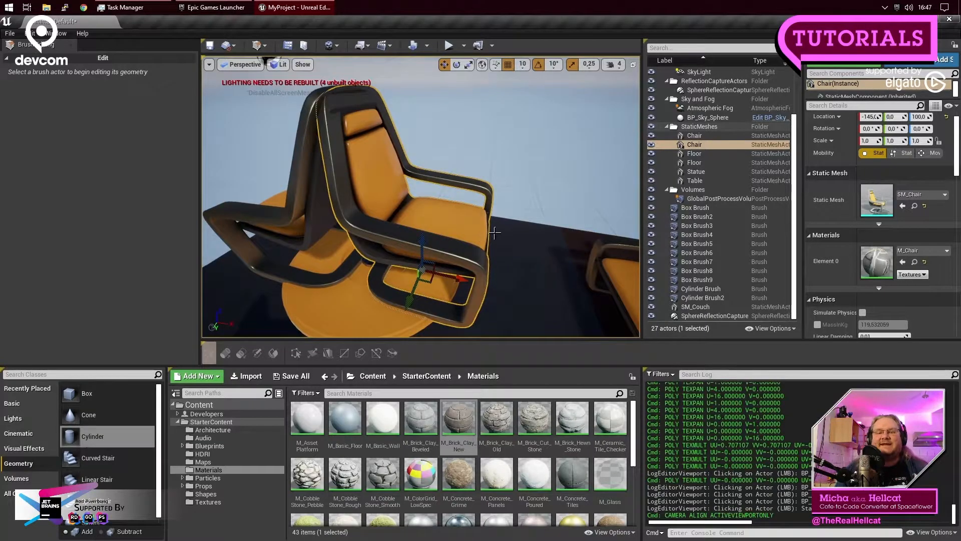
pyautogui.moveTo(532, 208); pyautogui.dragTo(532, 265)
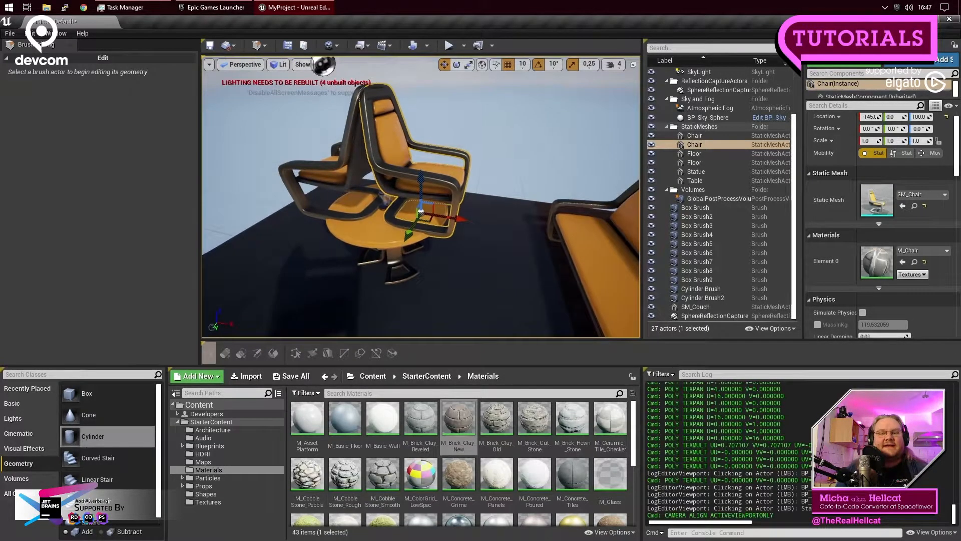
pyautogui.moveTo(532, 208); pyautogui.dragTo(532, 155, button='middle')
pyautogui.moveTo(532, 208); pyautogui.dragTo(544, 227, button='right')
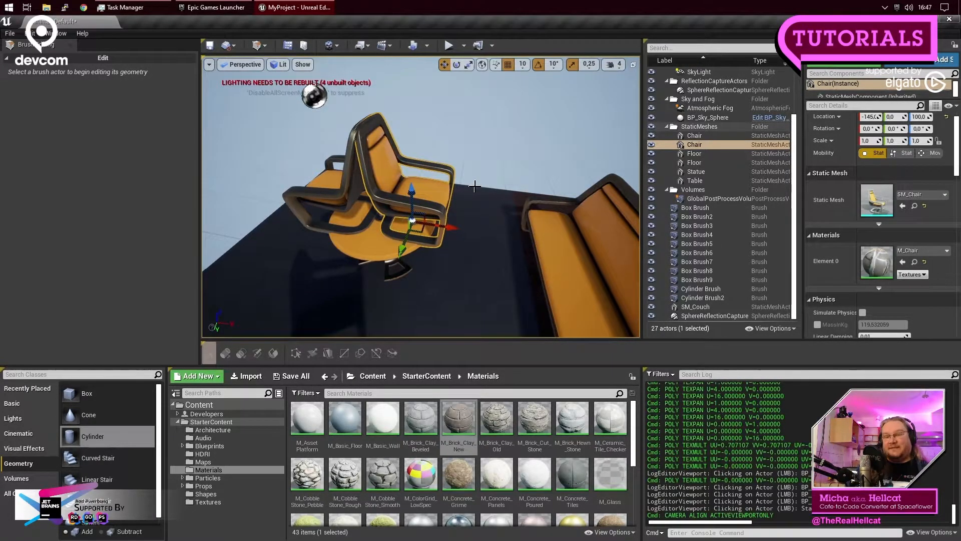
pyautogui.click(424, 195)
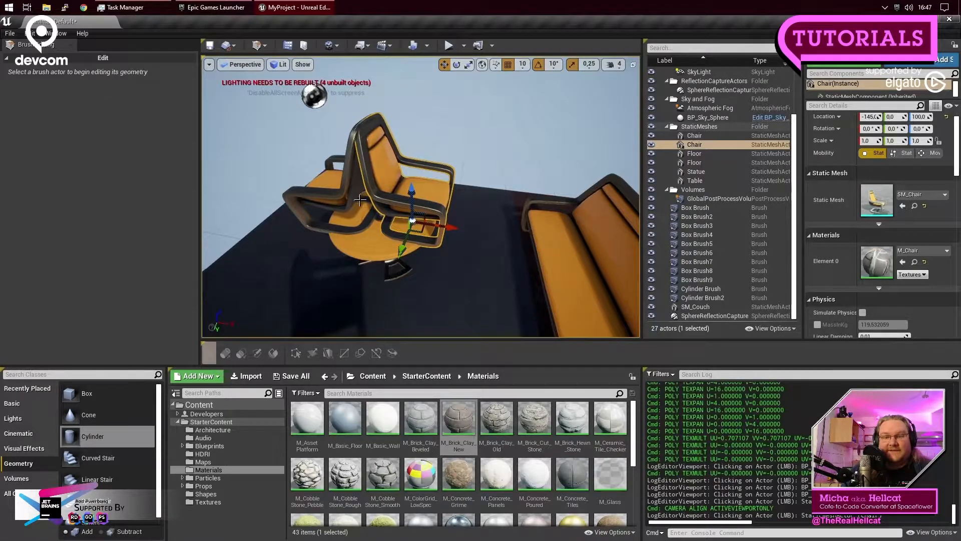
# Step: Select the basin's brick cylinder brush, focus on it and view its stretched corner from above
pyautogui.scroll(-5, 362, 218)
pyautogui.moveTo(356, 217)
pyautogui.mouseDown(button='right')
pyautogui.moveTo(461, 213)
pyautogui.moveTo(368, 207)
pyautogui.mouseUp(button='right')
pyautogui.click(456, 171)
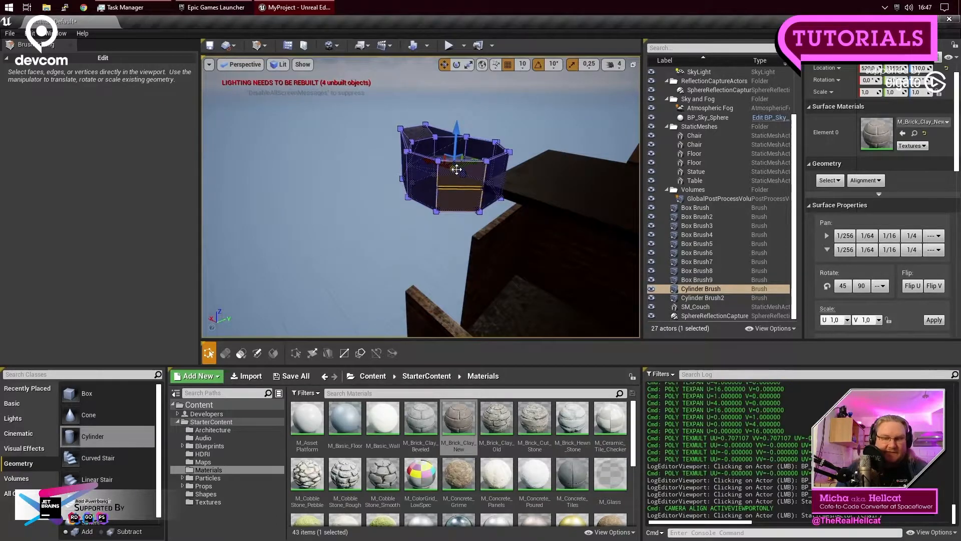
pyautogui.press('f')
pyautogui.moveTo(546, 171)
pyautogui.mouseDown(button='right')
pyautogui.moveTo(481, 165)
pyautogui.moveTo(531, 193)
pyautogui.moveTo(543, 187)
pyautogui.moveTo(447, 186)
pyautogui.moveTo(458, 195)
pyautogui.moveTo(540, 192)
pyautogui.moveTo(403, 182)
pyautogui.moveTo(488, 188)
pyautogui.moveTo(426, 186)
pyautogui.moveTo(403, 202)
pyautogui.mouseUp(button='right')
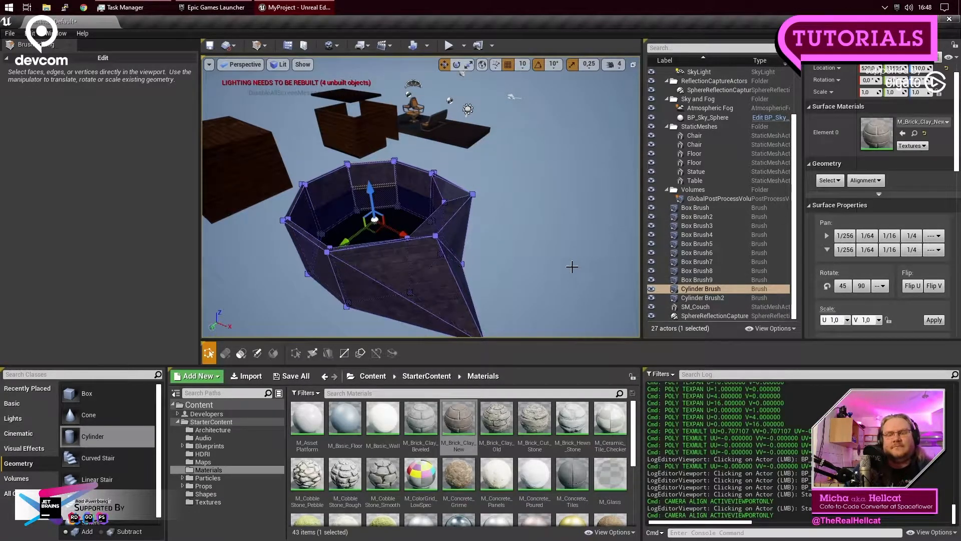
# Step: Examine the brick cylinder's stretched corner, selecting and deselecting its large outer face and its inner face
pyautogui.click(548, 256)
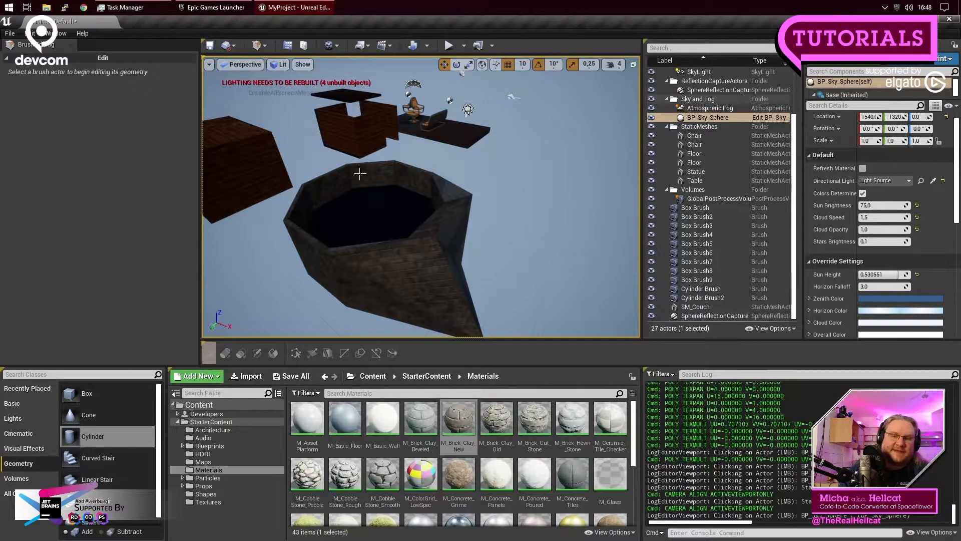
pyautogui.click(440, 247)
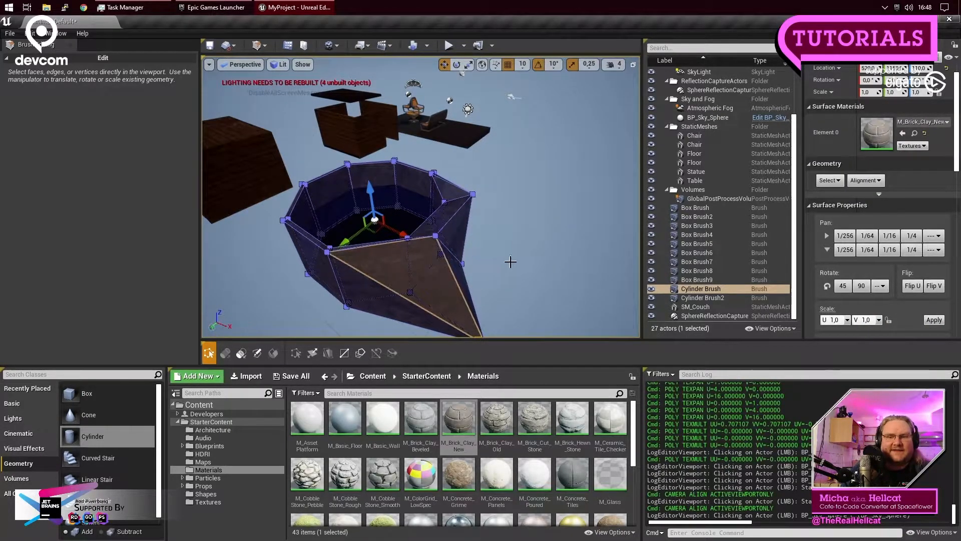
pyautogui.click(506, 260)
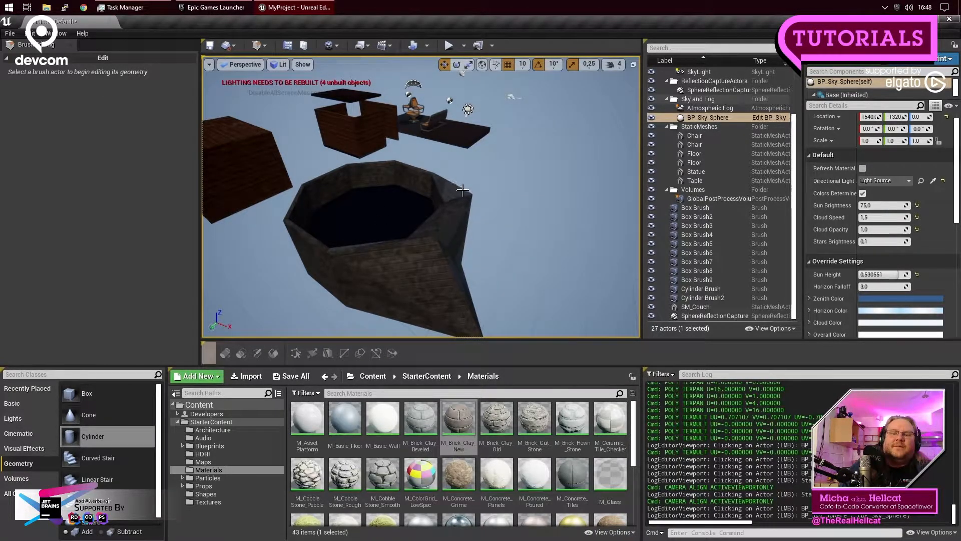
pyautogui.click(444, 217)
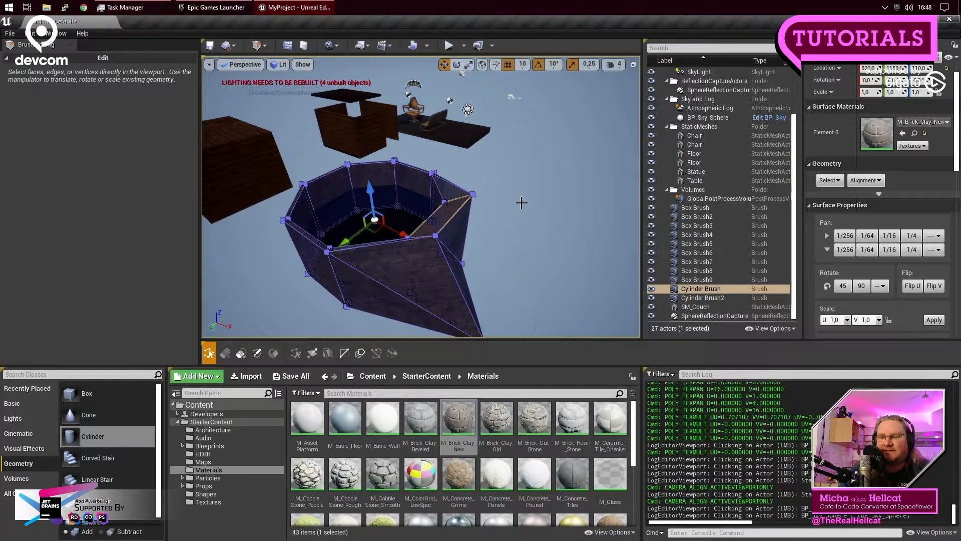
pyautogui.moveTo(510, 207); pyautogui.dragTo(473, 207, button='right')
pyautogui.press('d')
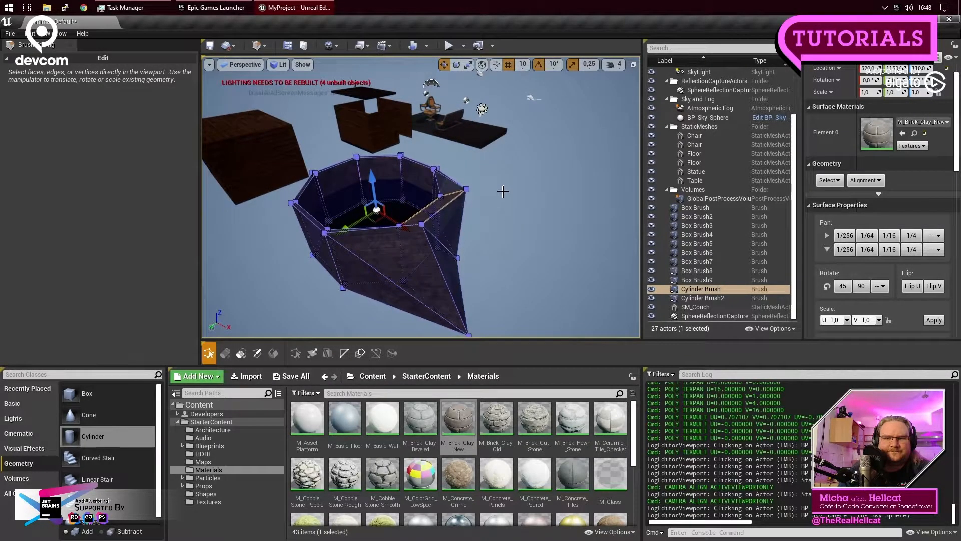
pyautogui.click(503, 195)
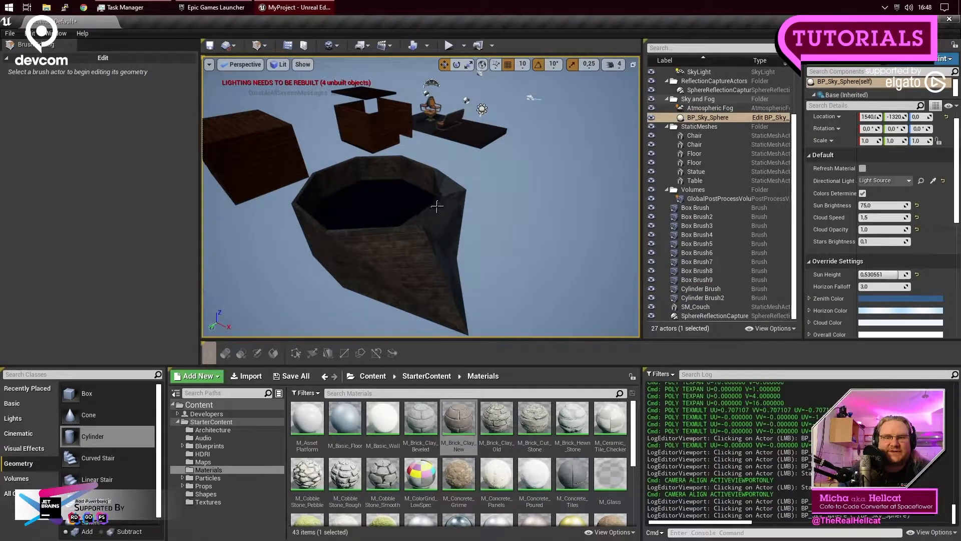
# Step: Lift the water cylinder brush above the brick basin, lower it back inside to a height of 120, and deselect it
pyautogui.click(396, 197)
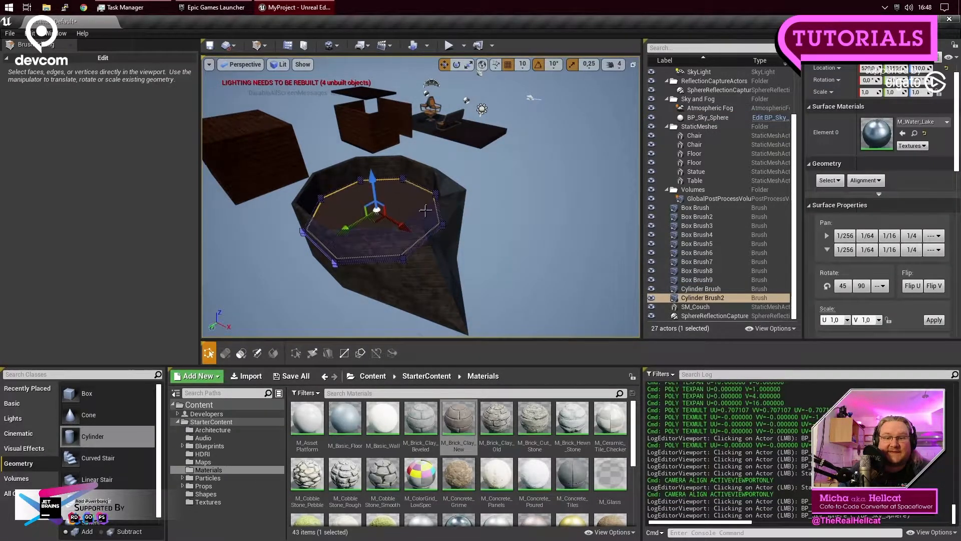
pyautogui.moveTo(375, 179)
pyautogui.mouseDown()
pyautogui.moveTo(373, 145)
pyautogui.moveTo(455, 215)
pyautogui.mouseUp()
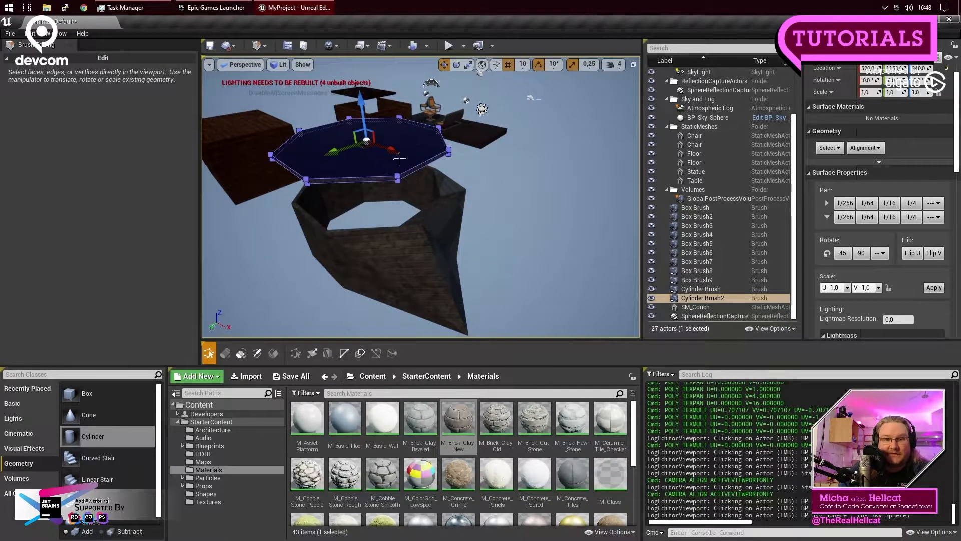
pyautogui.moveTo(360, 104); pyautogui.dragTo(381, 197)
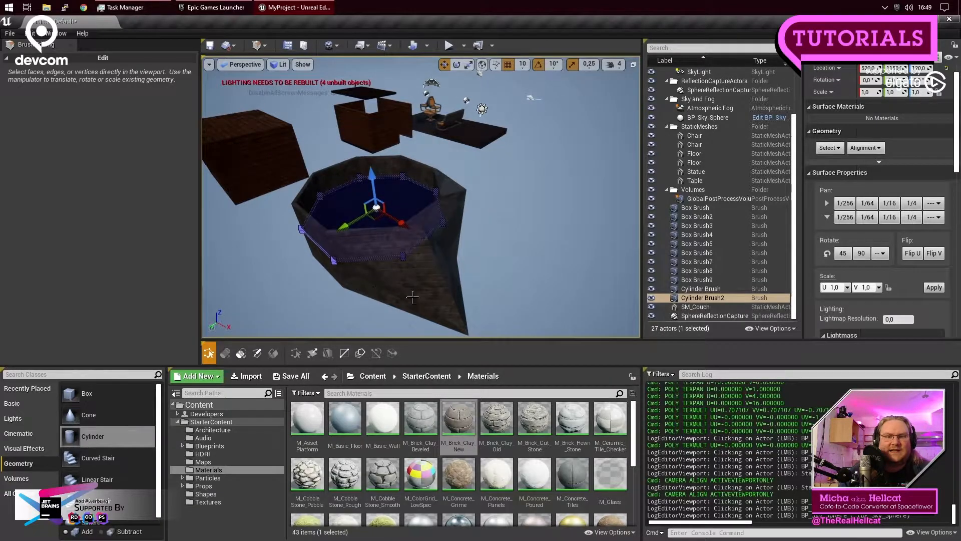
pyautogui.click(429, 294)
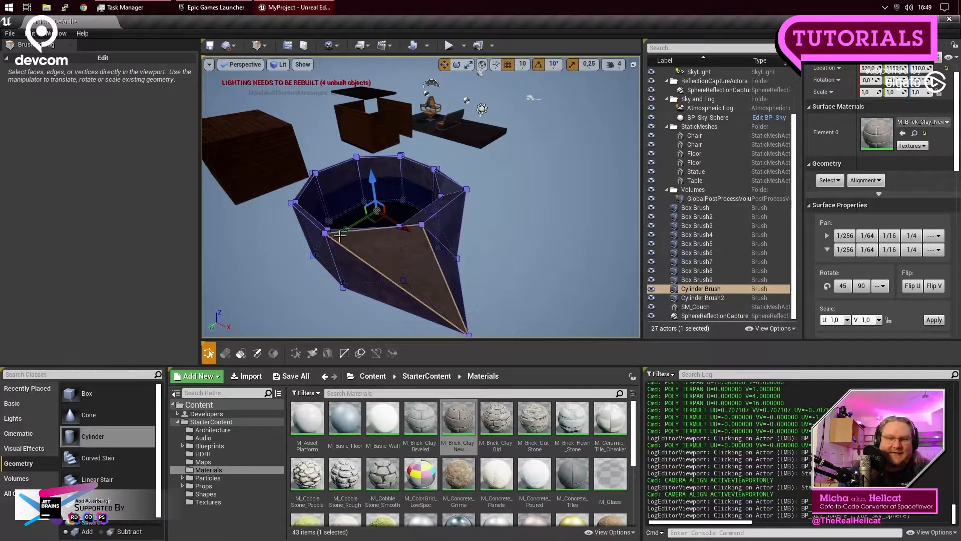
pyautogui.click(547, 206)
# Step: Select the water and brick cylinder brushes together and look through their surface, brush and advanced actor properties
pyautogui.click(371, 193)
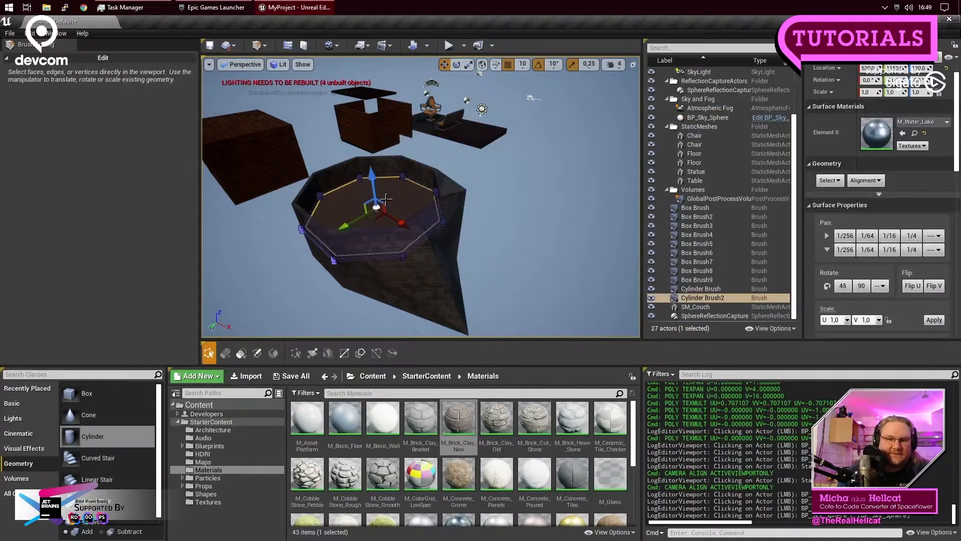
pyautogui.keyDown('ctrl'); pyautogui.click(441, 298); pyautogui.keyUp('ctrl')
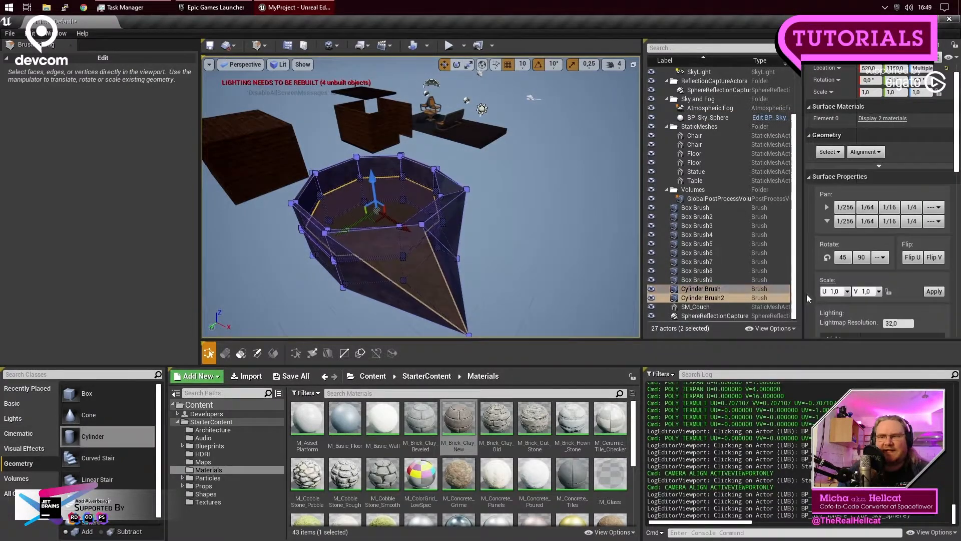
pyautogui.scroll(-4, 872, 242)
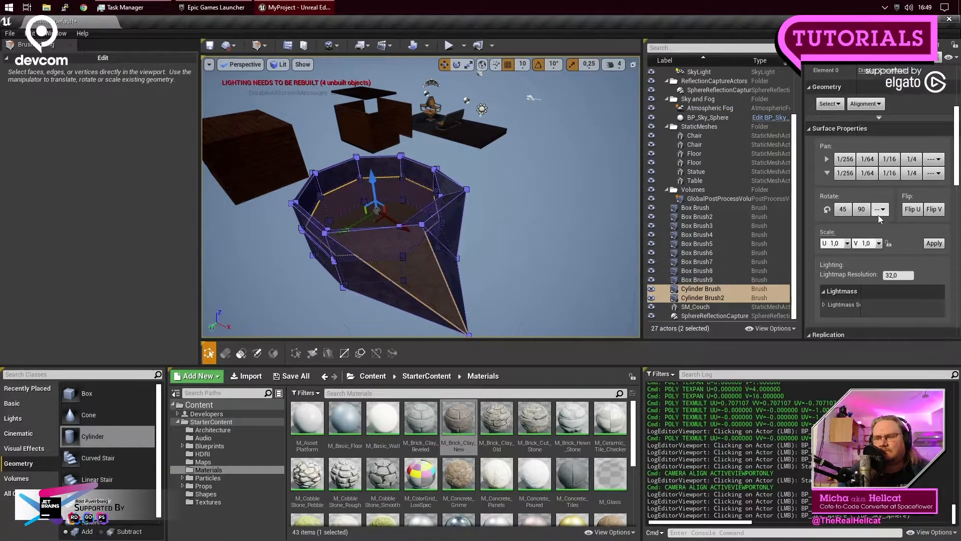
pyautogui.scroll(-3, 877, 215)
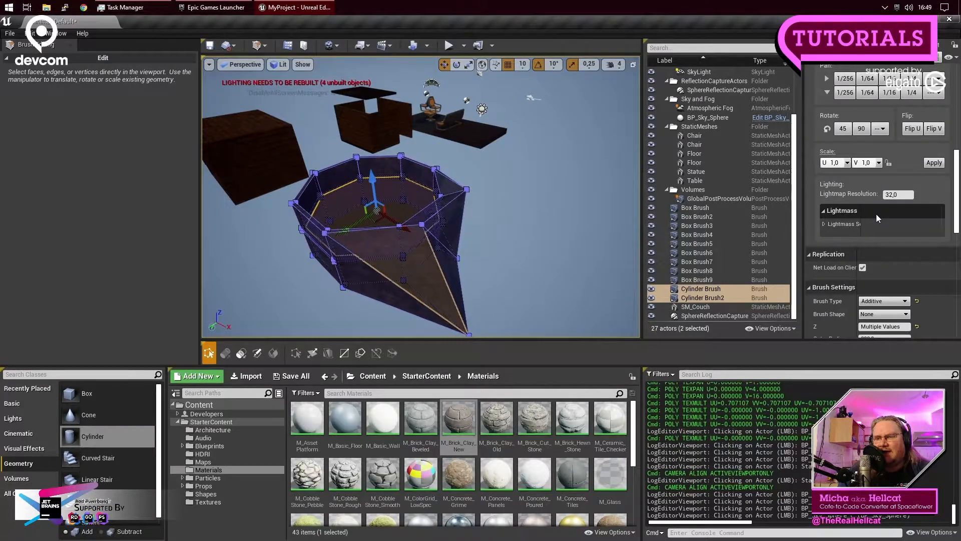
pyautogui.scroll(-5, 876, 214)
pyautogui.scroll(-3, 877, 218)
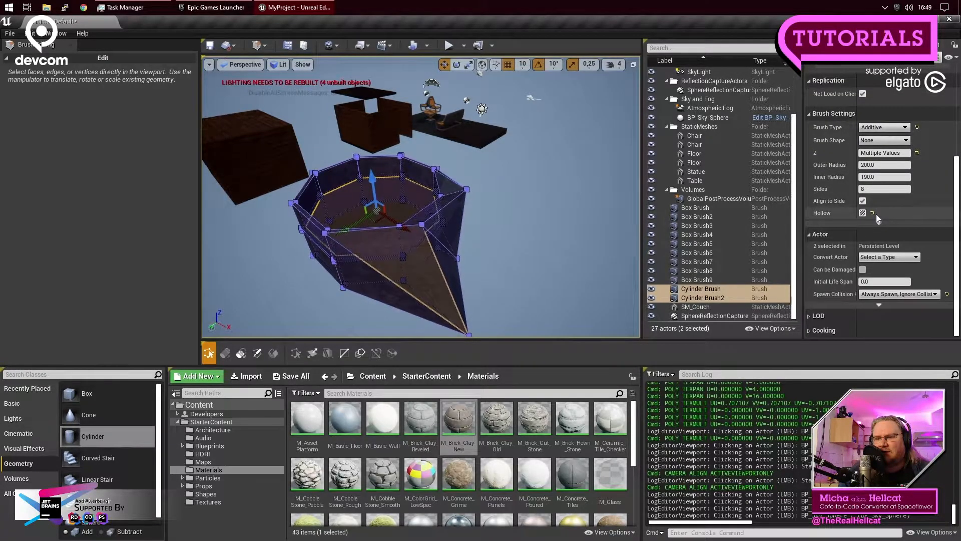
pyautogui.click(880, 305)
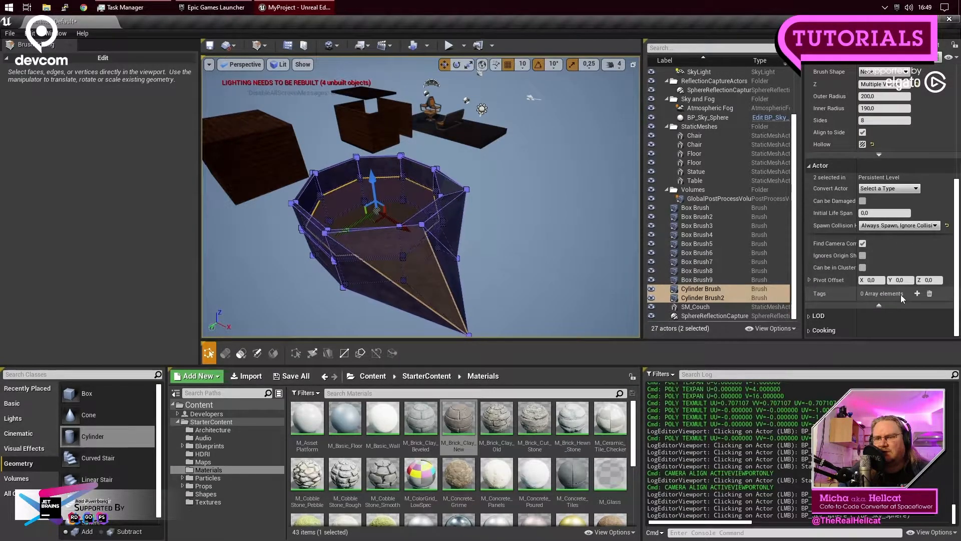
pyautogui.scroll(7, 864, 300)
pyautogui.scroll(6, 862, 278)
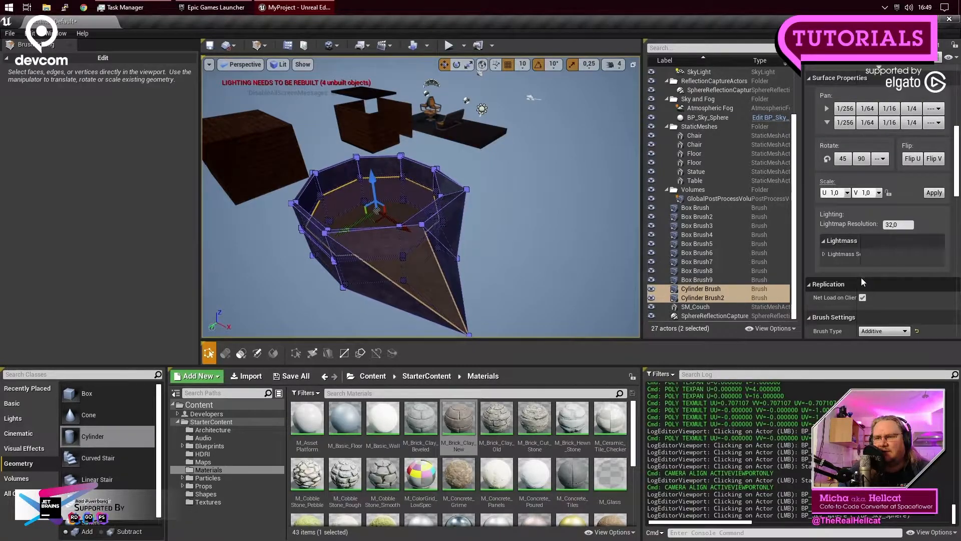
pyautogui.scroll(5, 861, 278)
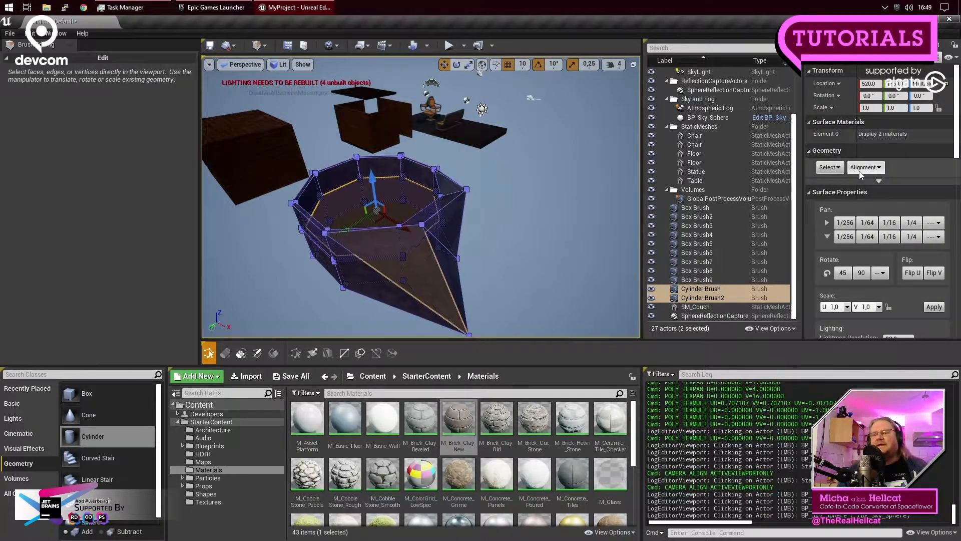
# Step: Check the two brushes' context commands and advanced geometry options, and expand the advanced Brush Settings to reach Create Static Mesh
pyautogui.rightClick(458, 219)
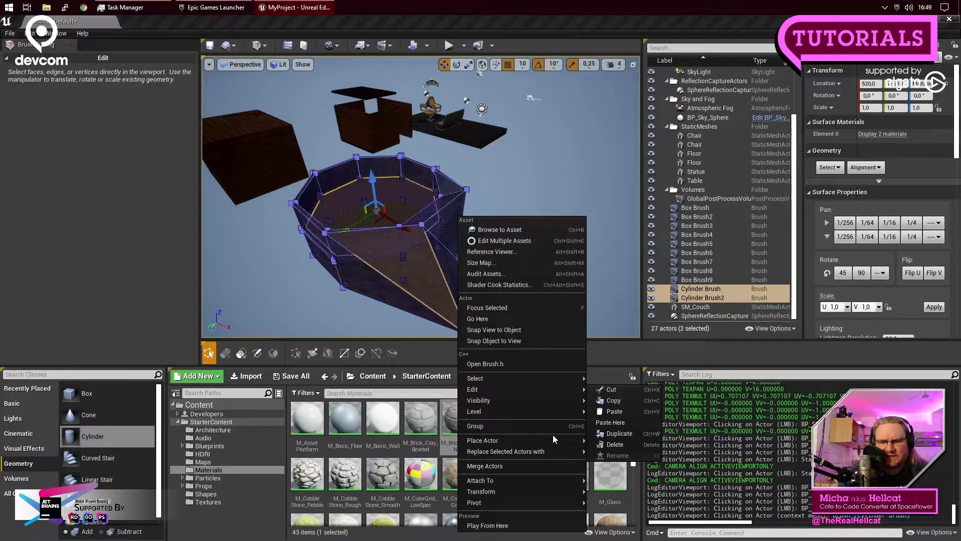
pyautogui.click(880, 181)
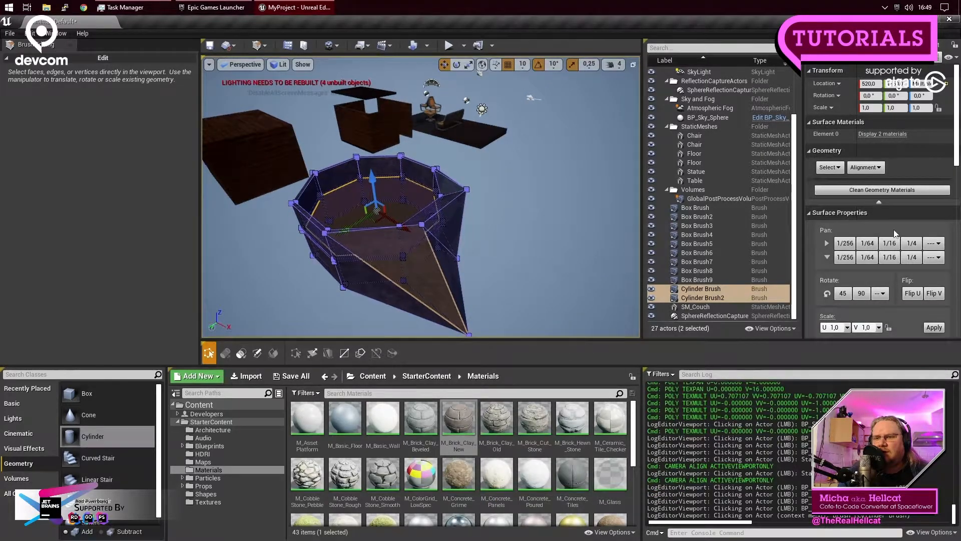
pyautogui.click(880, 202)
pyautogui.click(879, 181)
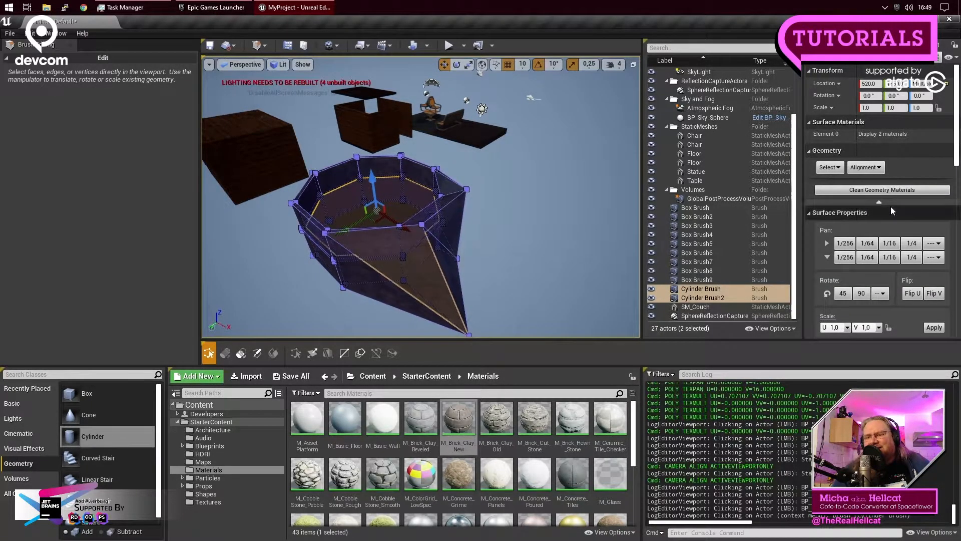
pyautogui.scroll(-1, 891, 206)
pyautogui.click(880, 170)
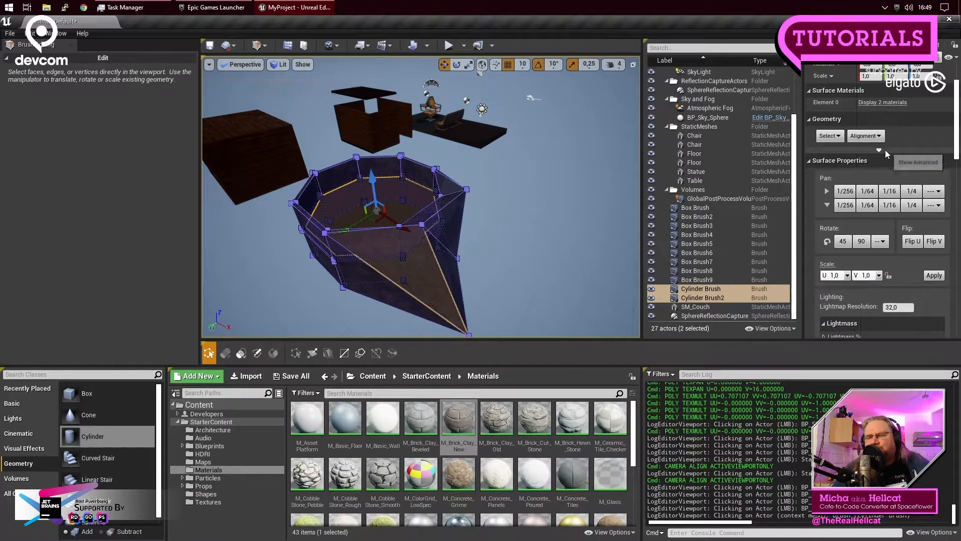
pyautogui.click(881, 149)
pyautogui.scroll(-1, 894, 169)
pyautogui.scroll(-8, 892, 169)
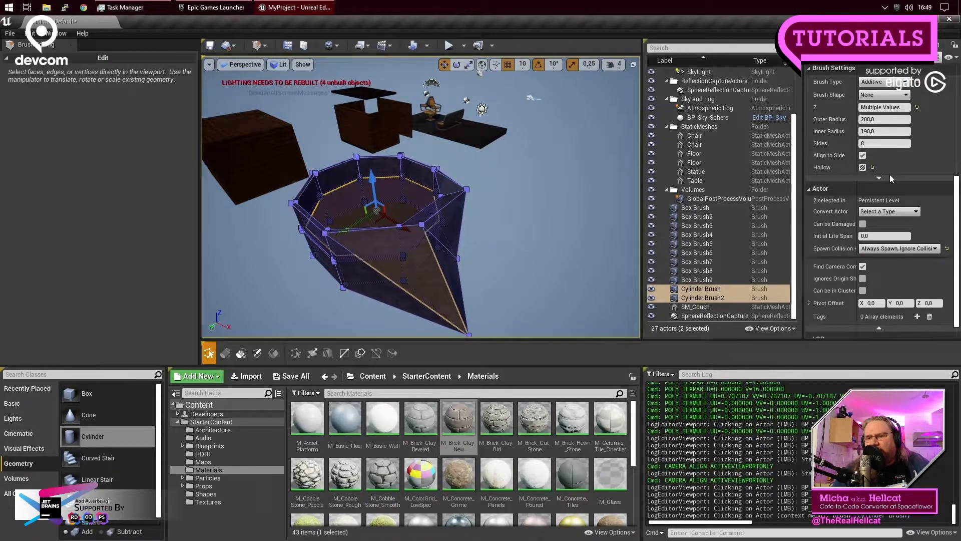
pyautogui.click(881, 177)
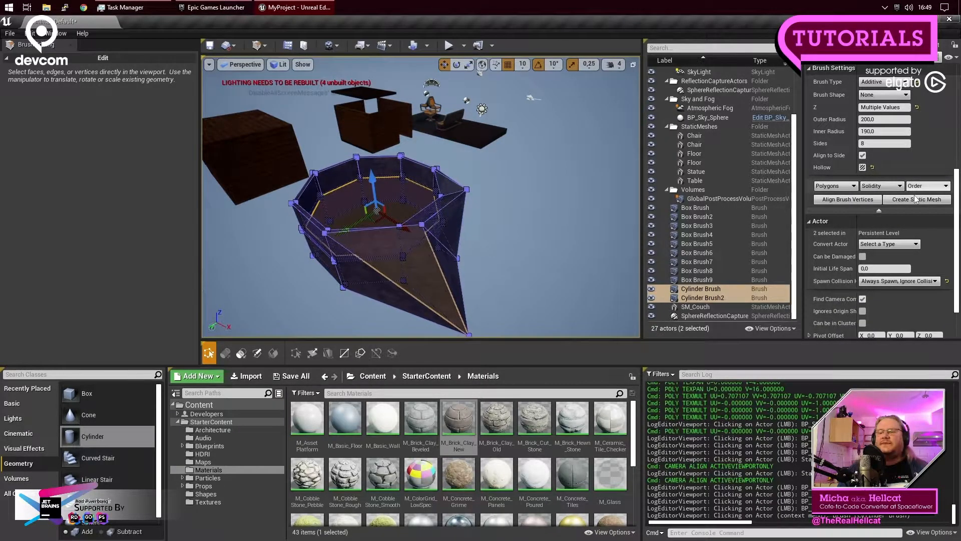
# Step: Deselect and reselect the water and brick cylinder brushes together, and expand their advanced Brush Settings
pyautogui.scroll(4, 884, 213)
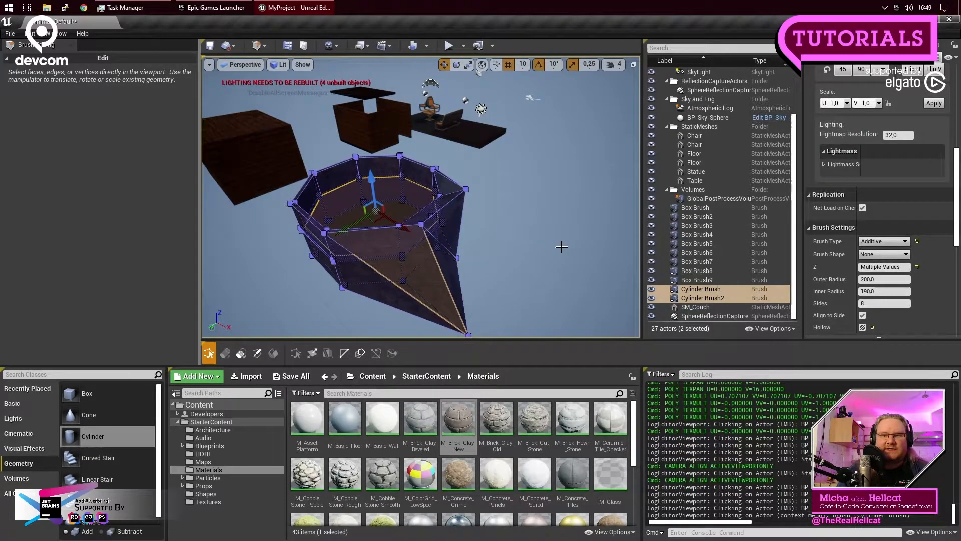
pyautogui.click(542, 215)
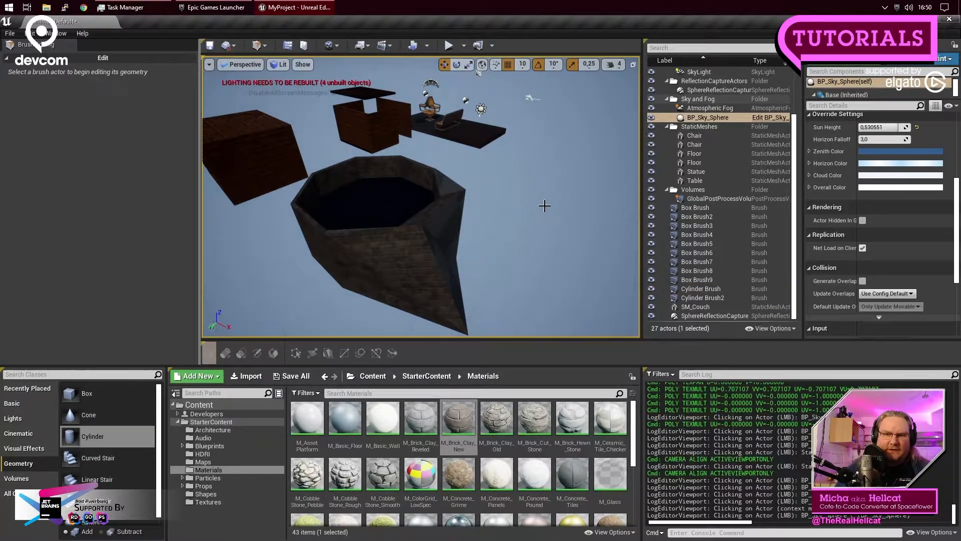
pyautogui.click(384, 204)
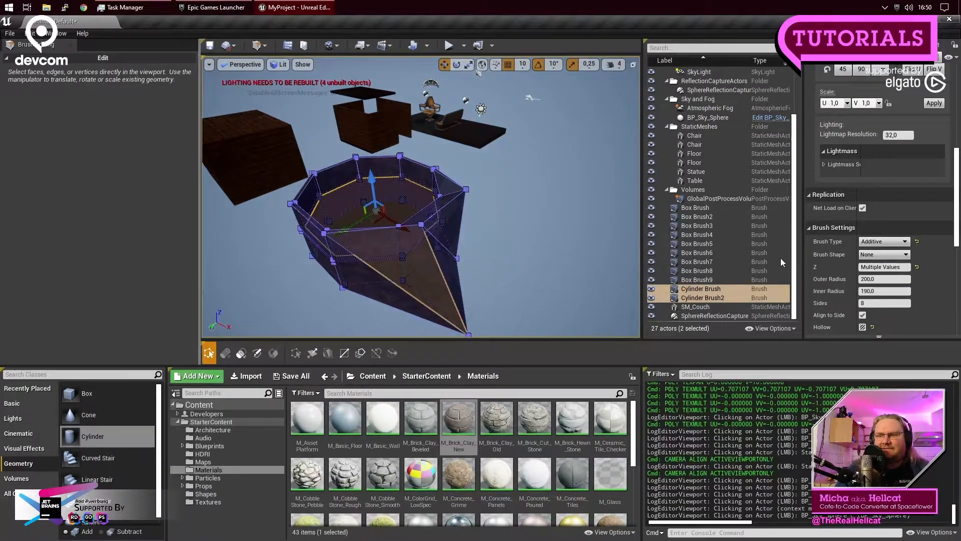
pyautogui.scroll(-3, 877, 159)
pyautogui.scroll(-2, 878, 160)
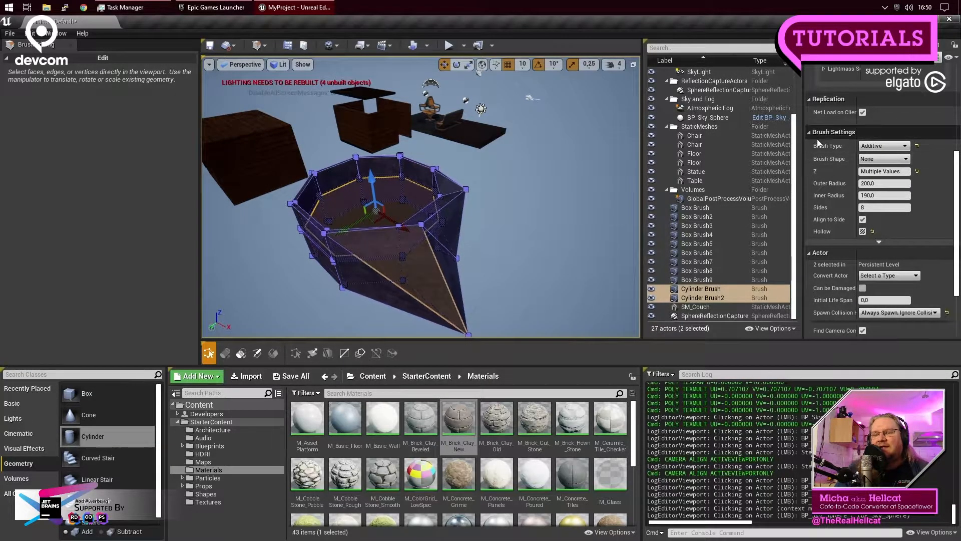
pyautogui.click(881, 242)
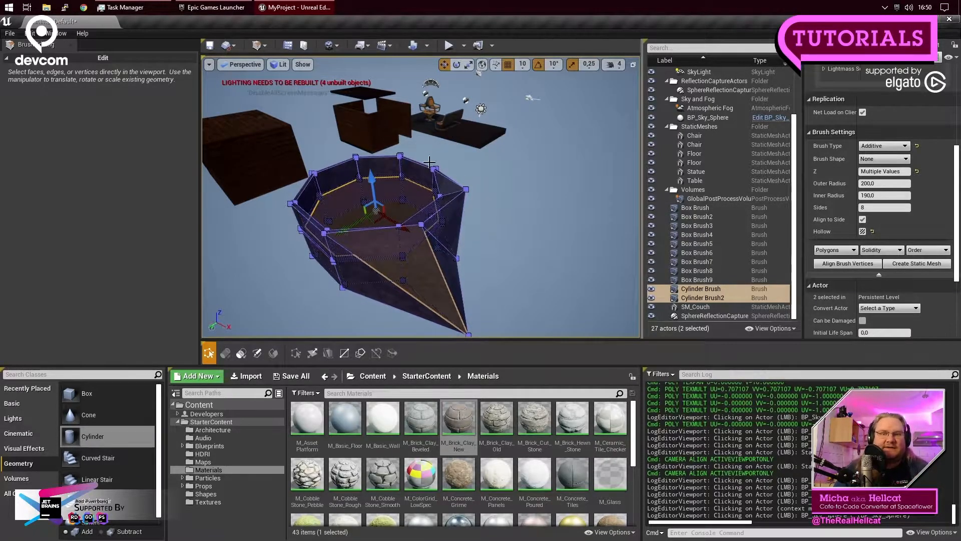
pyautogui.moveTo(473, 192)
pyautogui.mouseDown(button='right')
pyautogui.moveTo(436, 185)
pyautogui.moveTo(462, 199)
pyautogui.mouseUp(button='right')
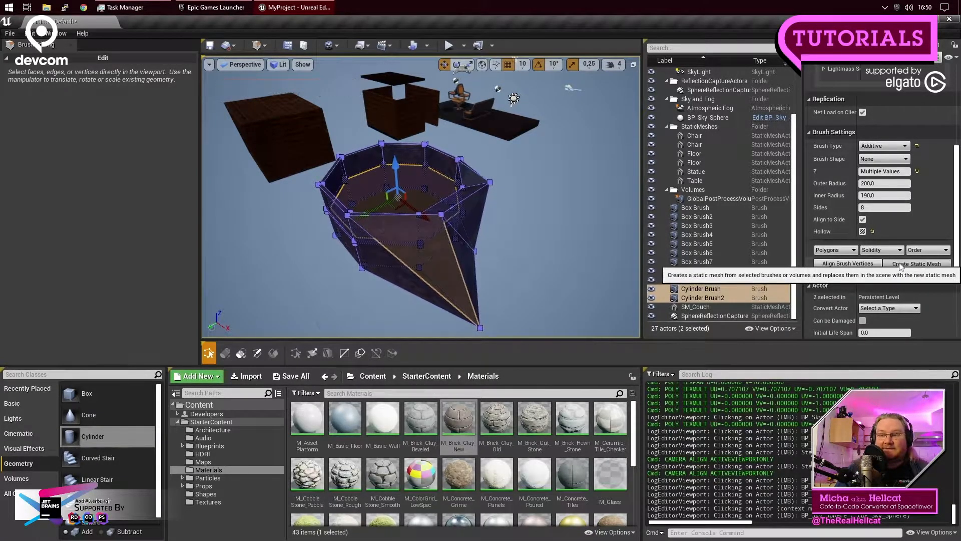
# Step: Create a static mesh named SM_CoolWell from the two selected brushes, stored in the personal folder under Developers
pyautogui.click(899, 264)
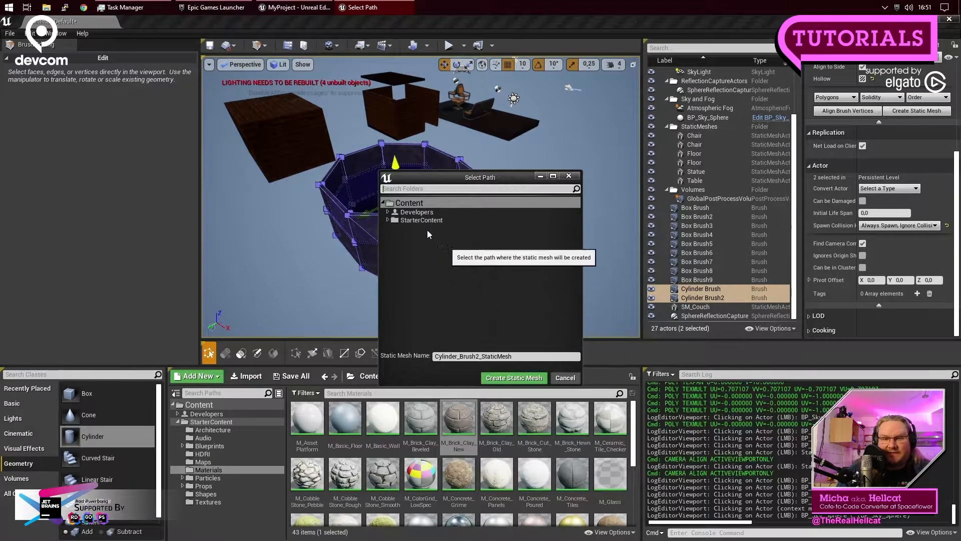
pyautogui.click(387, 213)
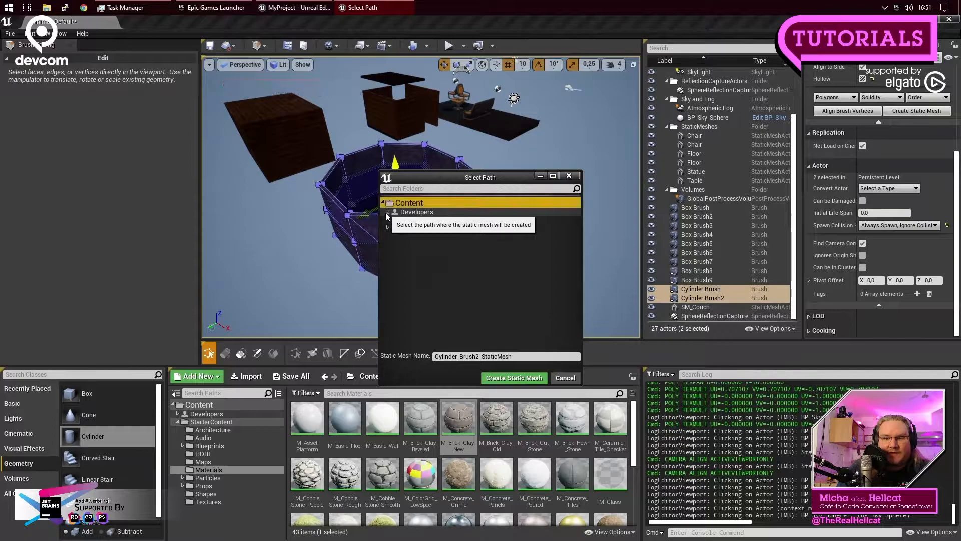
pyautogui.click(417, 222)
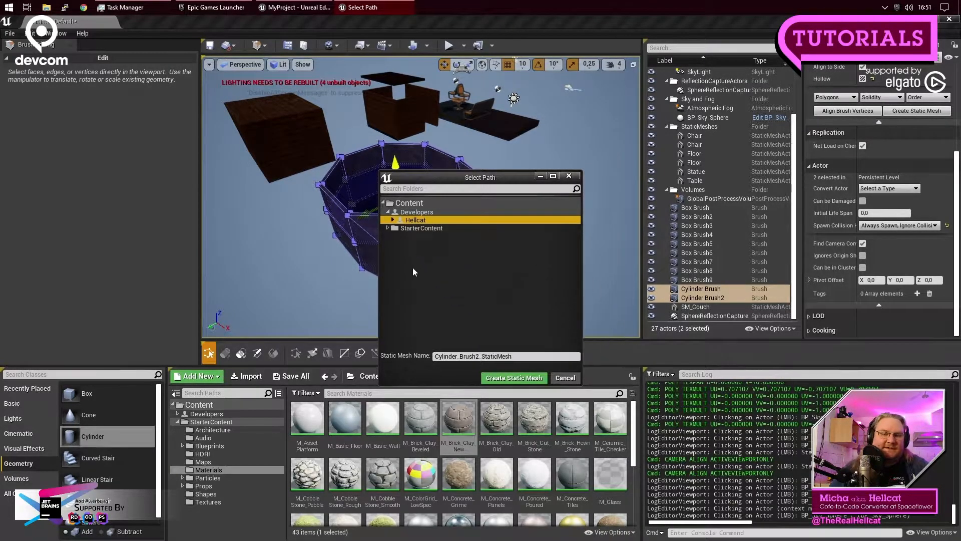
pyautogui.click(522, 354)
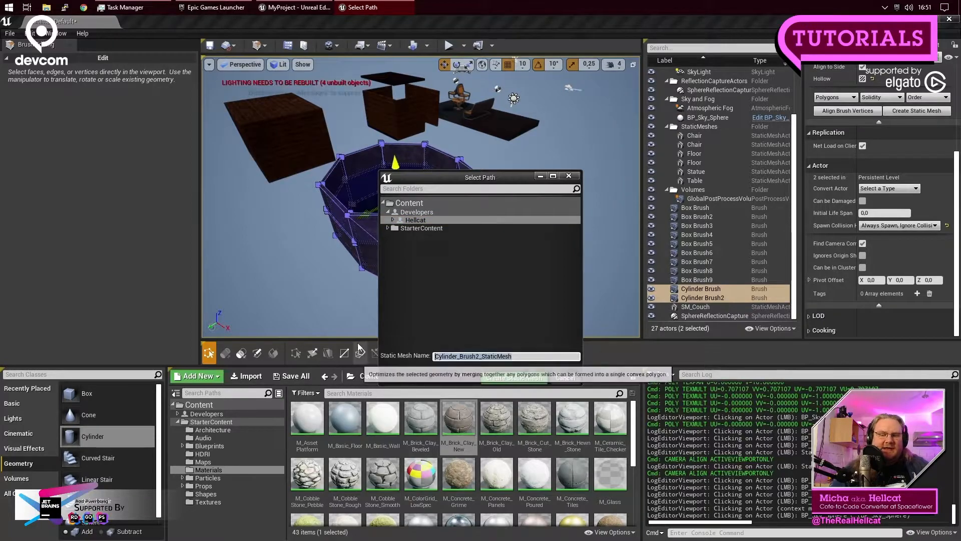
pyautogui.write('SM_')
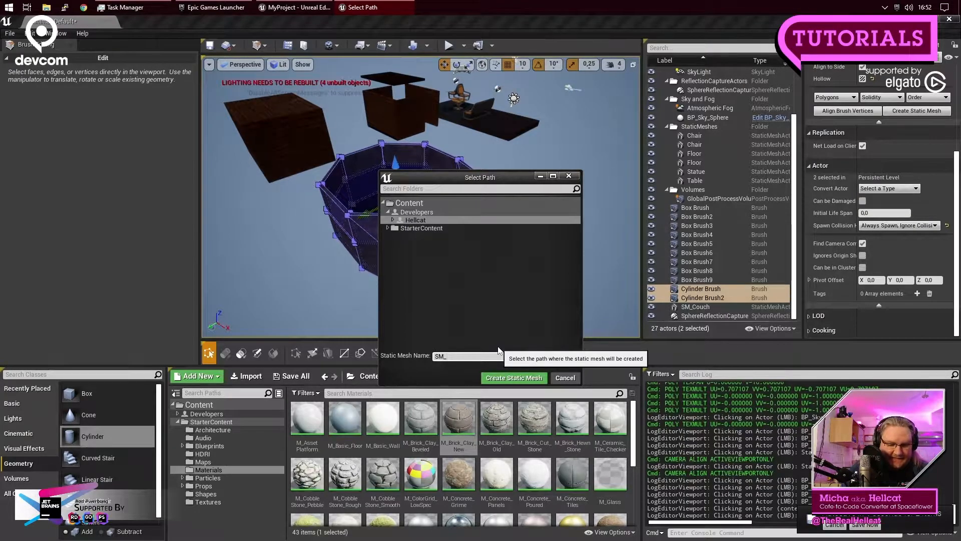
pyautogui.write('C')
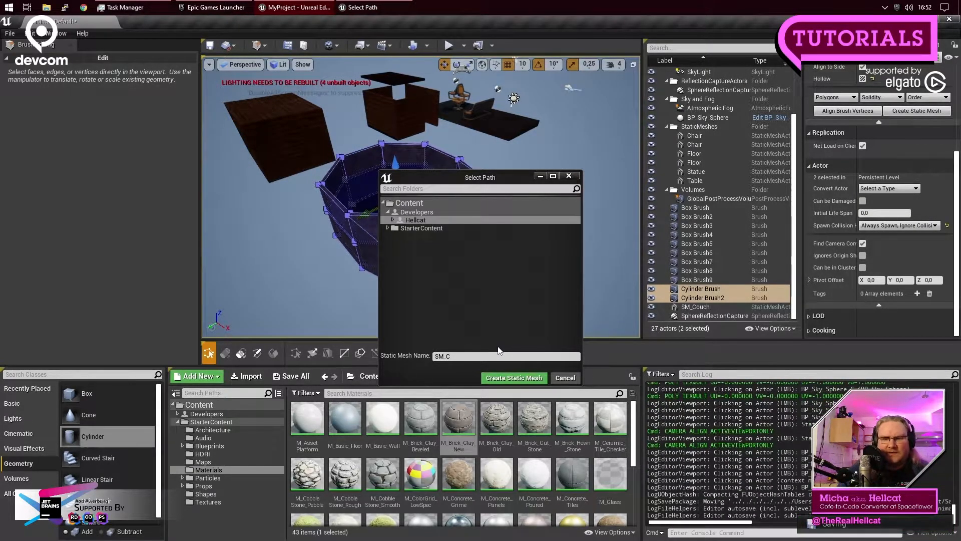
pyautogui.write('oolWell')
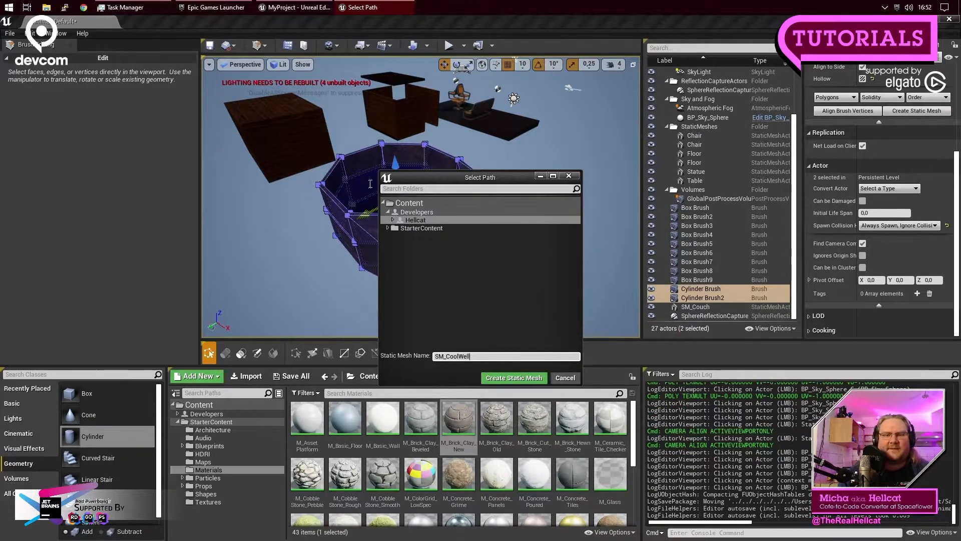
pyautogui.click(516, 378)
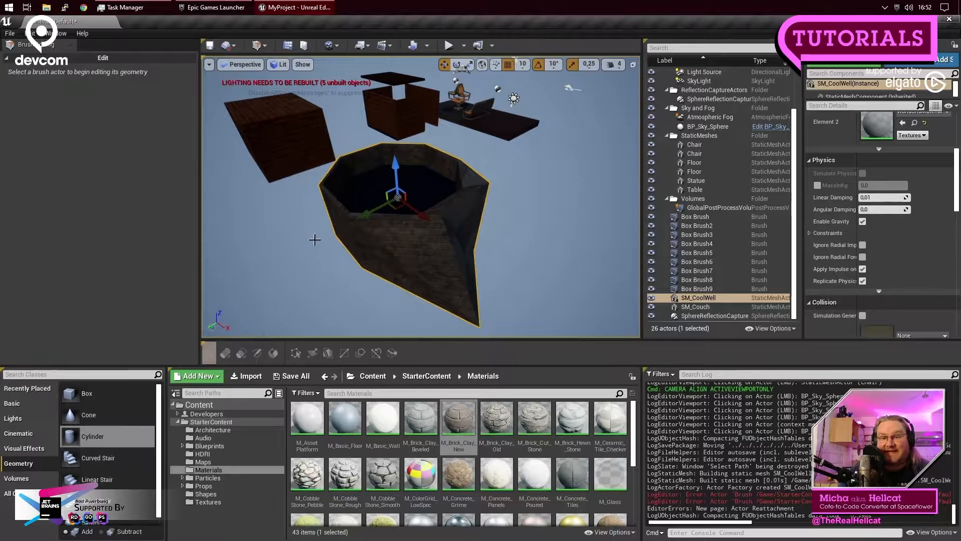
# Step: Compare how the converted well mesh and the wooden box brush behave when selected, viewing the well from another angle
pyautogui.click(530, 256)
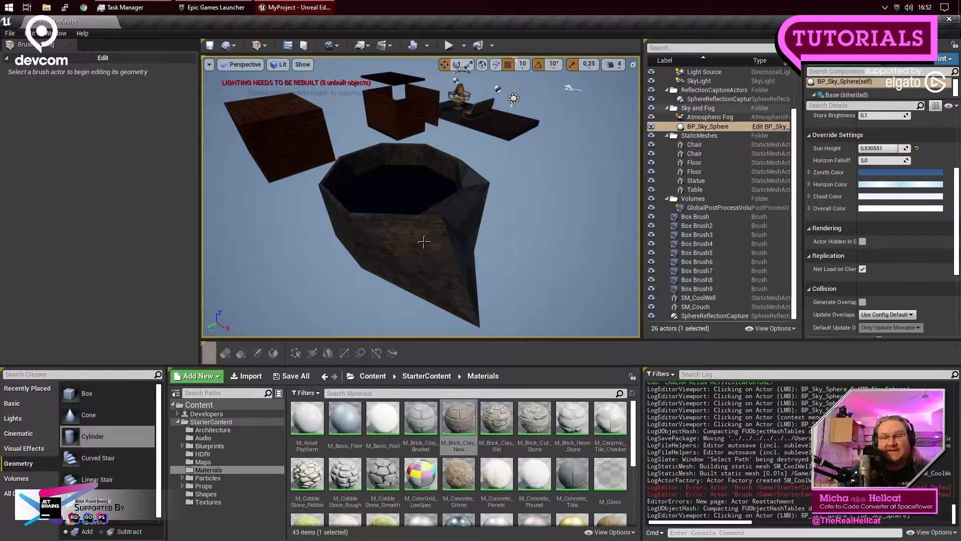
pyautogui.click(410, 153)
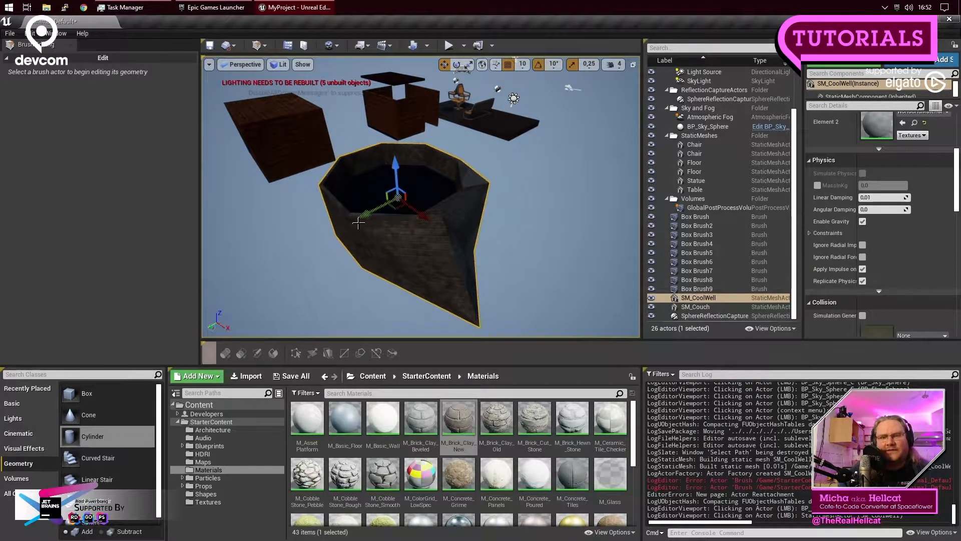
pyautogui.moveTo(423, 265); pyautogui.dragTo(486, 254, button='right')
pyautogui.moveTo(300, 271); pyautogui.dragTo(263, 281, button='right')
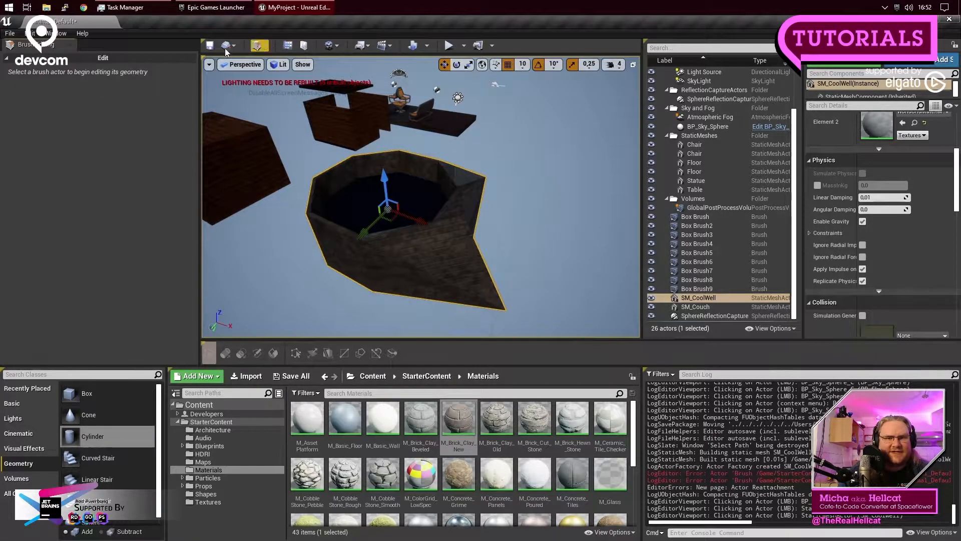
pyautogui.click(256, 166)
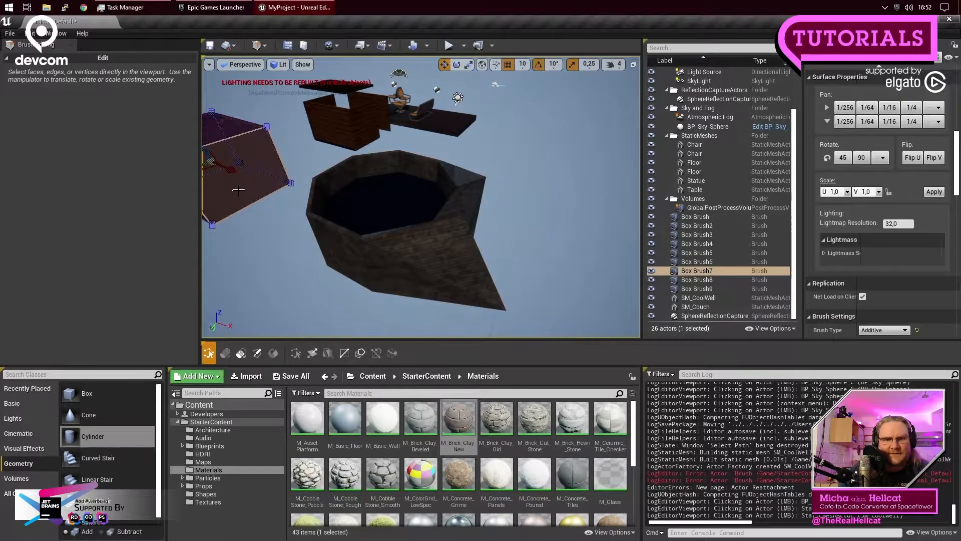
pyautogui.click(452, 256)
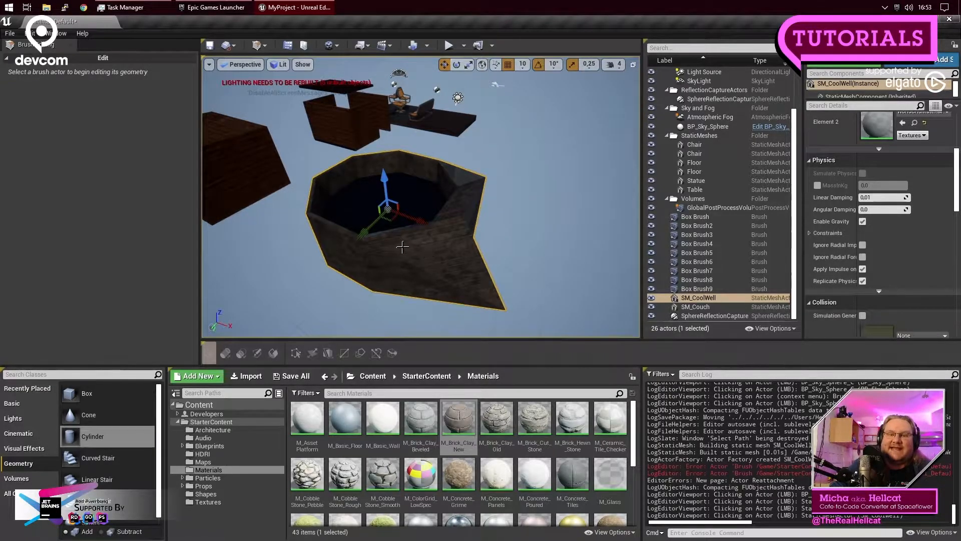
pyautogui.click(427, 240)
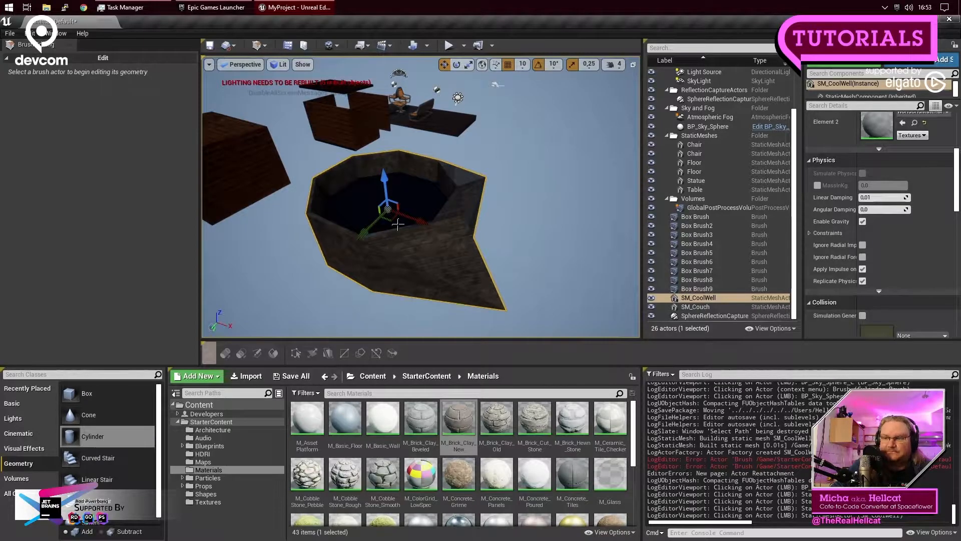
# Step: Delete the well mesh from the level and open the personal Developers folder containing its asset
pyautogui.click(550, 223)
pyautogui.click(478, 238)
pyautogui.press('Delete')
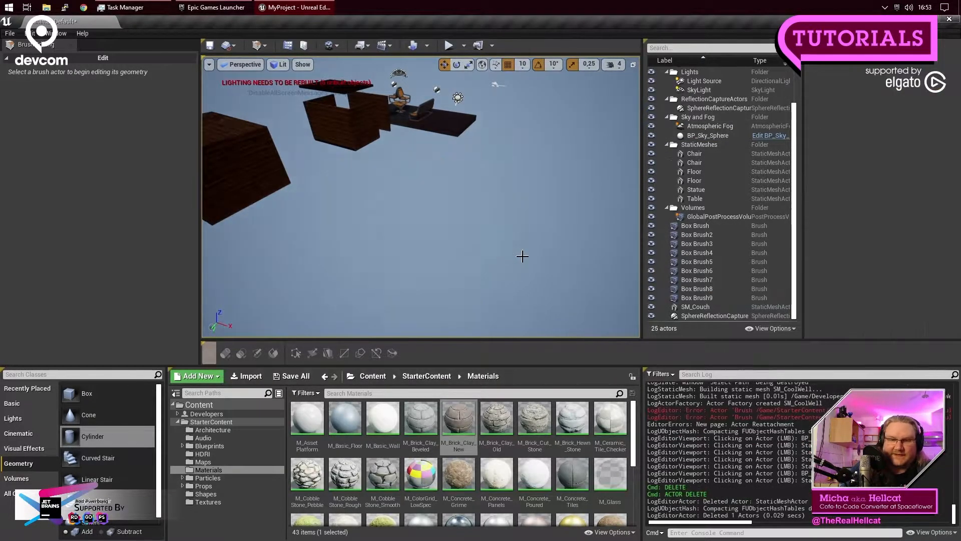
pyautogui.click(177, 414)
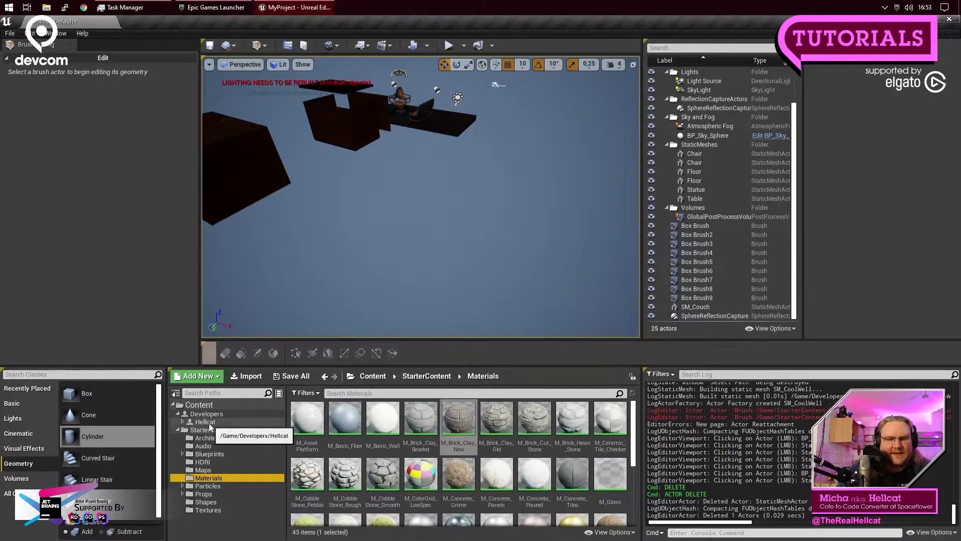
pyautogui.click(207, 422)
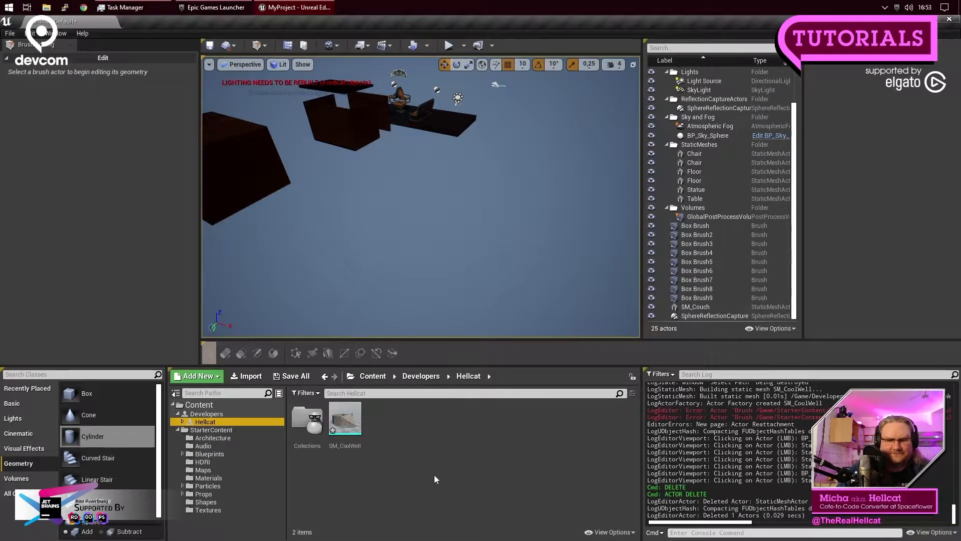
# Step: Place an instance of the SM_CoolWell asset in the empty area of the level near the wooden boxes
pyautogui.moveTo(350, 412)
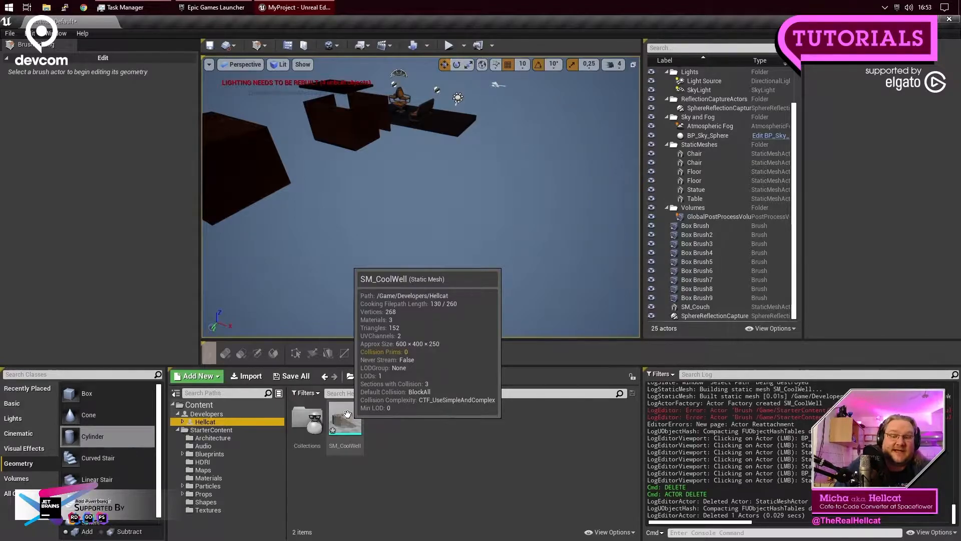
pyautogui.moveTo(346, 426); pyautogui.dragTo(426, 211)
pyautogui.moveTo(458, 258)
pyautogui.mouseDown(button='right')
pyautogui.moveTo(506, 260)
pyautogui.moveTo(440, 260)
pyautogui.mouseUp(button='right')
pyautogui.moveTo(476, 230); pyautogui.dragTo(512, 252)
pyautogui.moveTo(454, 257); pyautogui.dragTo(482, 227)
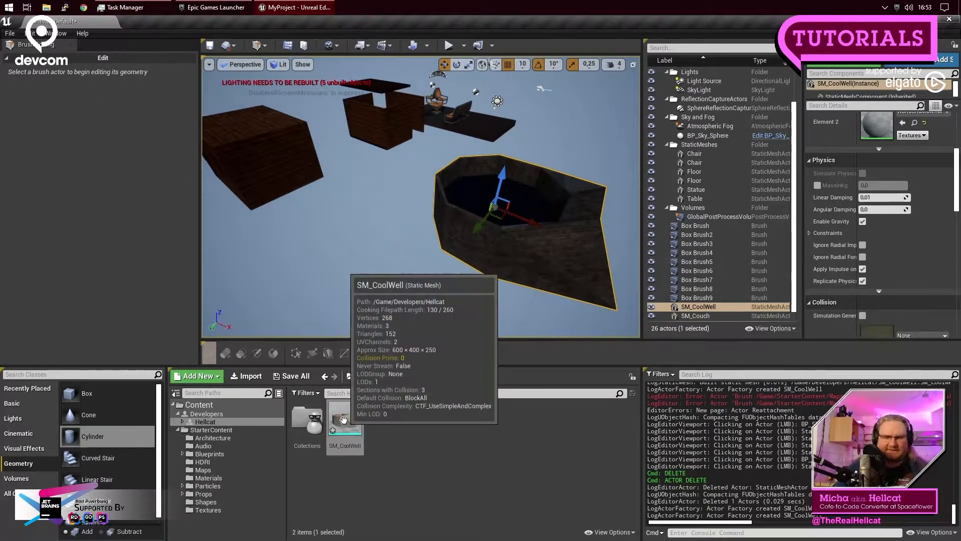
# Step: Place a second SM_CoolWell instance in front of the first one and adjust its position
pyautogui.moveTo(343, 419); pyautogui.dragTo(385, 273)
pyautogui.moveTo(349, 322); pyautogui.dragTo(374, 311)
pyautogui.moveTo(392, 247); pyautogui.dragTo(396, 244)
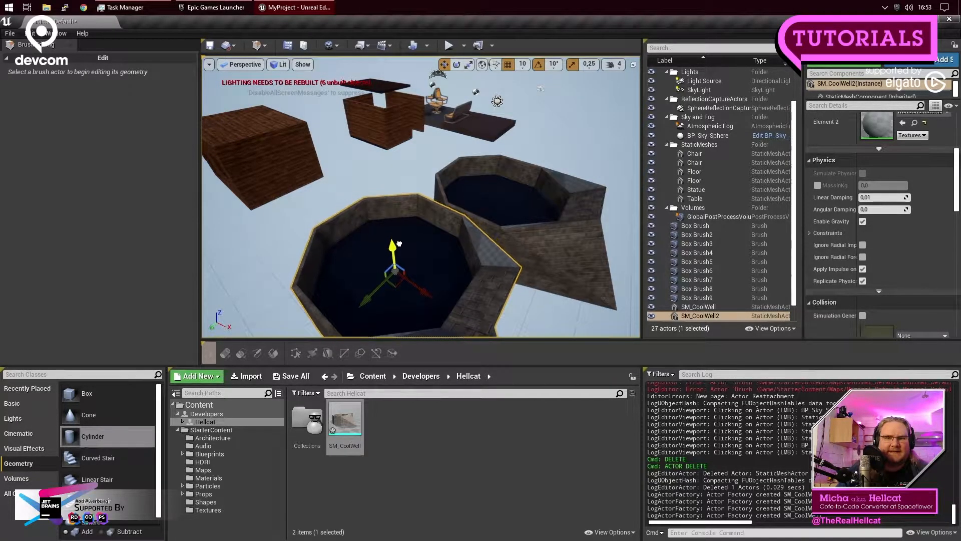
pyautogui.moveTo(532, 287); pyautogui.dragTo(540, 289, button='right')
pyautogui.moveTo(540, 288); pyautogui.dragTo(540, 307)
pyautogui.moveTo(426, 265); pyautogui.dragTo(457, 278)
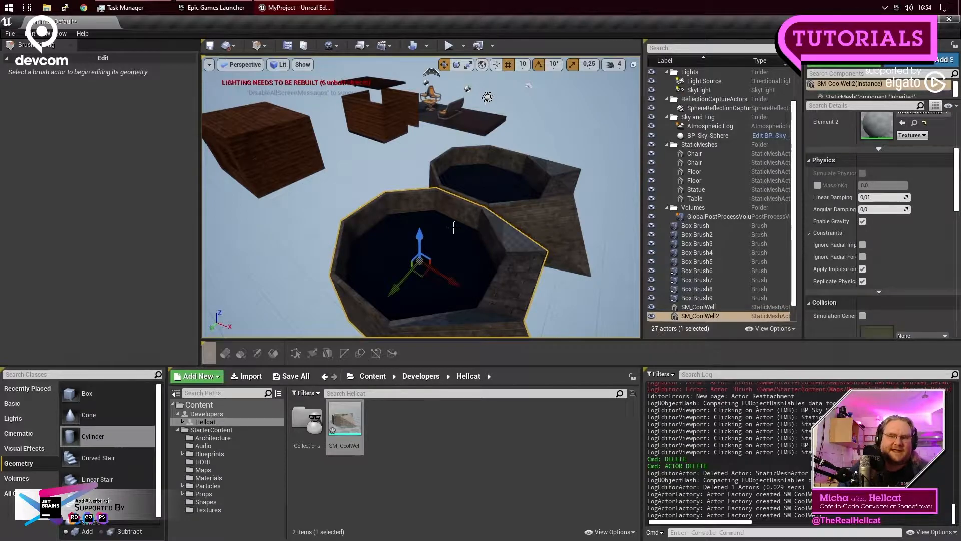
# Step: Select both SM_CoolWell instances and delete them from the level
pyautogui.click(473, 258)
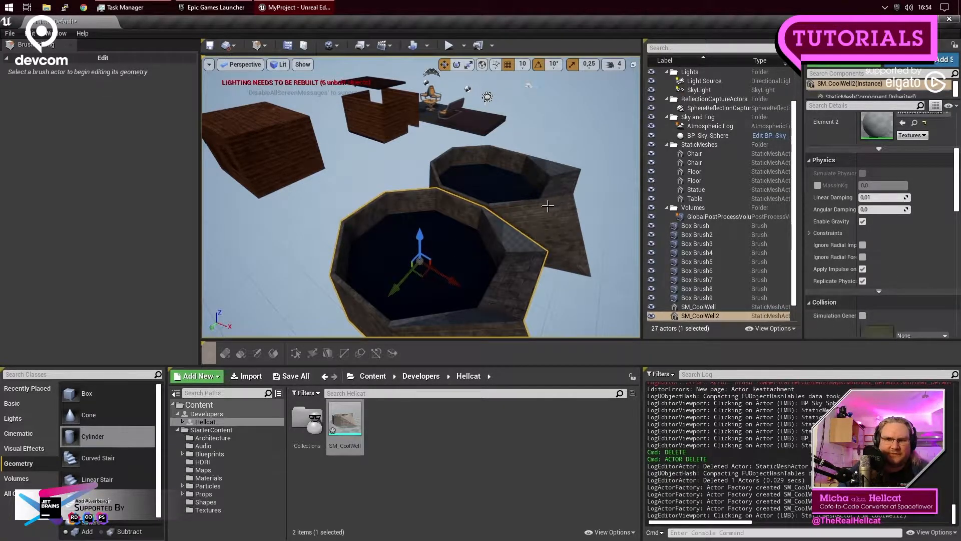
pyautogui.keyDown('ctrl'); pyautogui.click(539, 206); pyautogui.keyUp('ctrl')
pyautogui.press('Delete')
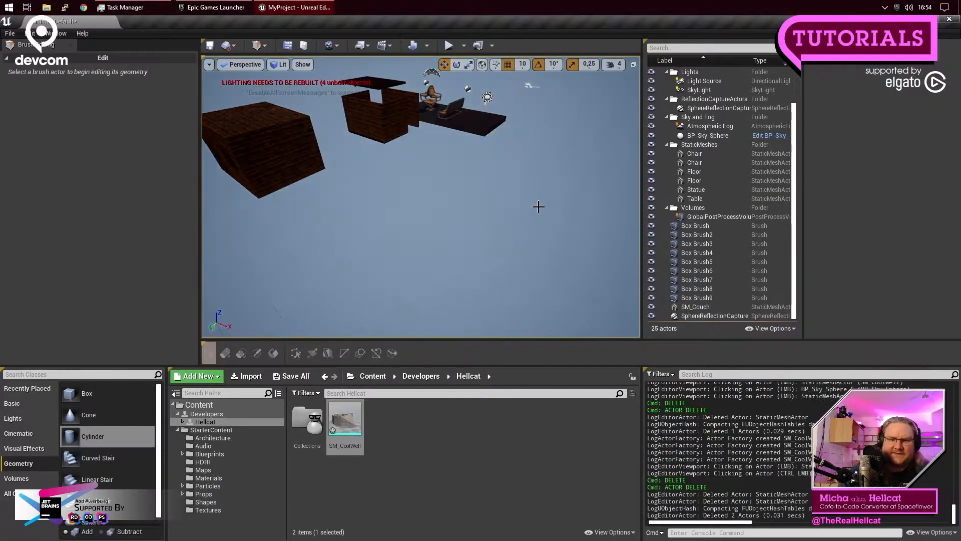
# Step: Create a Blueprint Class with Actor as its parent in the SM_CoolWell folder, and briefly open its editor
pyautogui.click(426, 432)
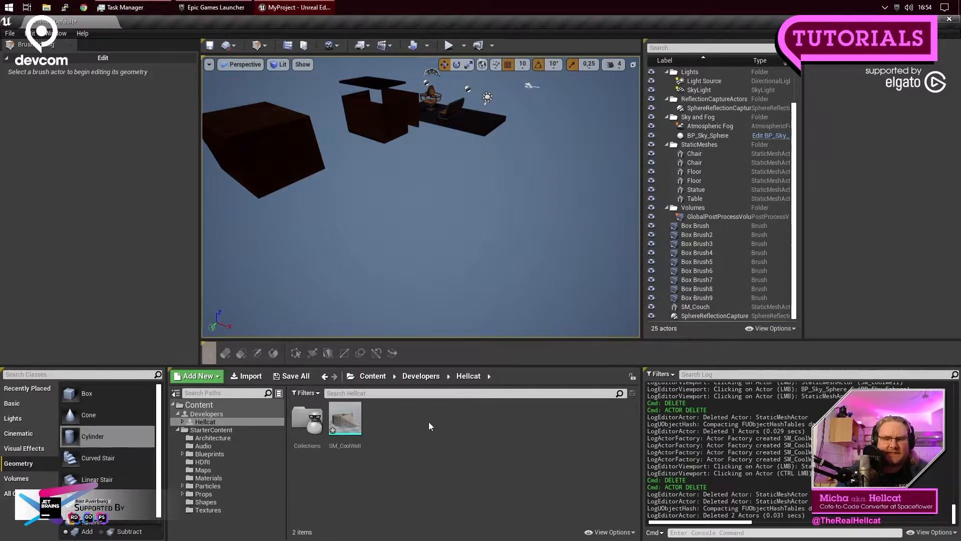
pyautogui.rightClick(429, 421)
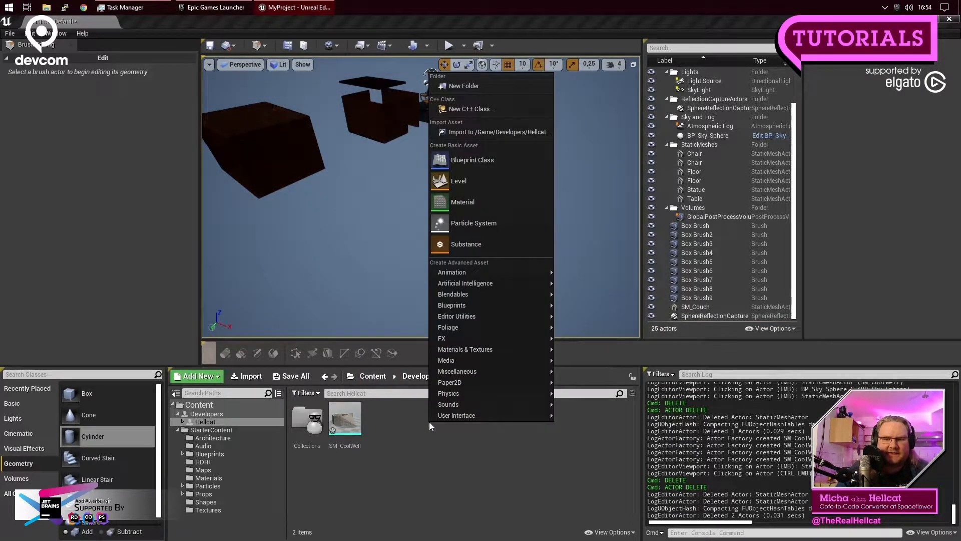
pyautogui.click(497, 160)
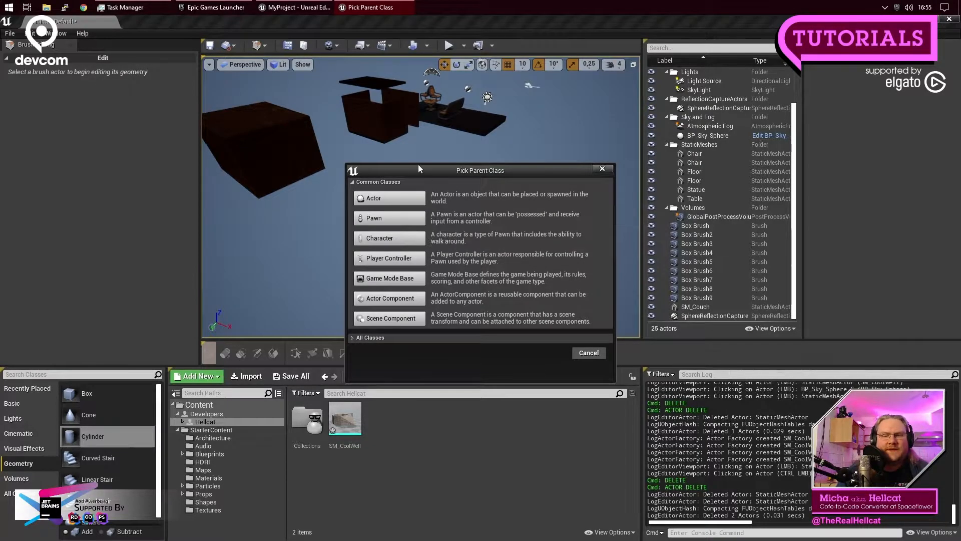
pyautogui.click(380, 198)
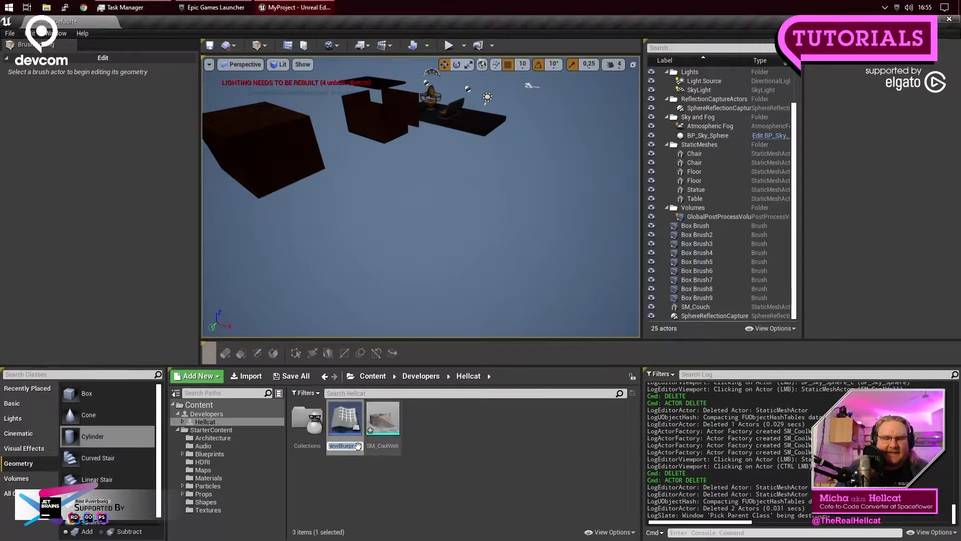
pyautogui.doubleClick(342, 416)
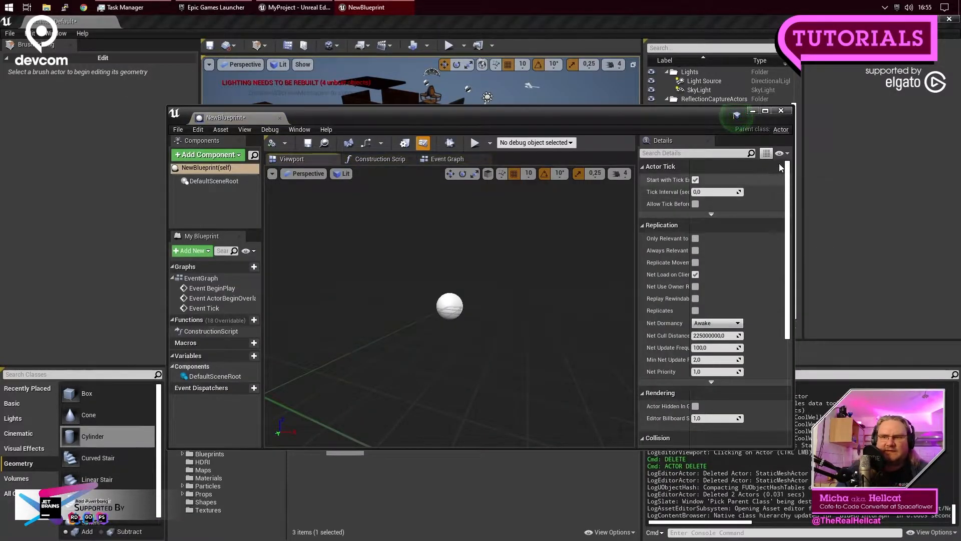
pyautogui.click(781, 111)
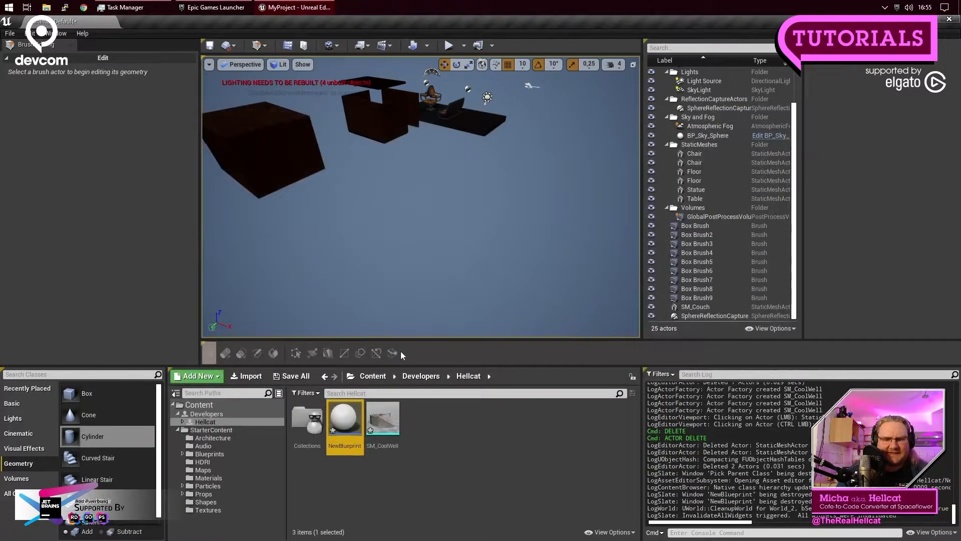
# Step: Rename the new Actor Blueprint to BP_OurTestActor
pyautogui.click(345, 446)
pyautogui.click(344, 447)
pyautogui.hotkey('ctrl', 'a')
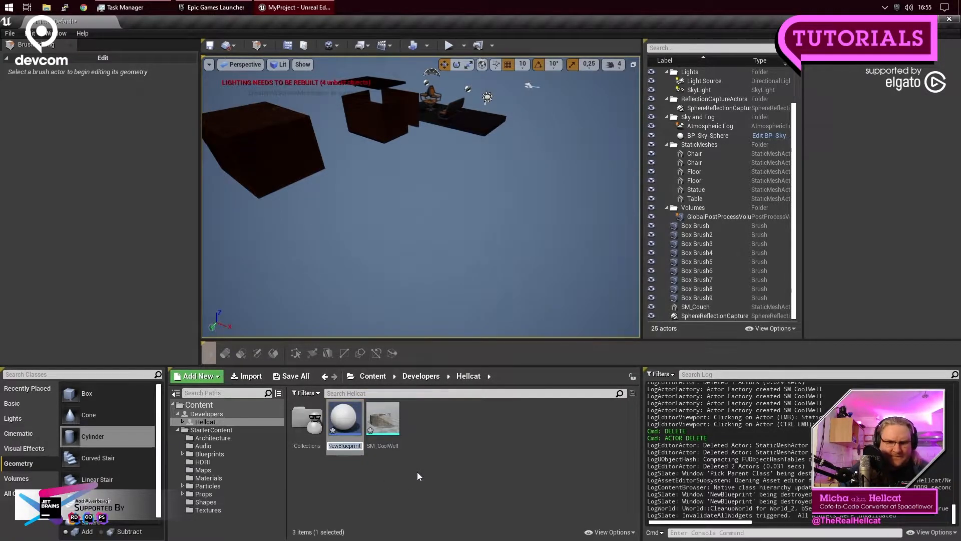
pyautogui.write('BP_')
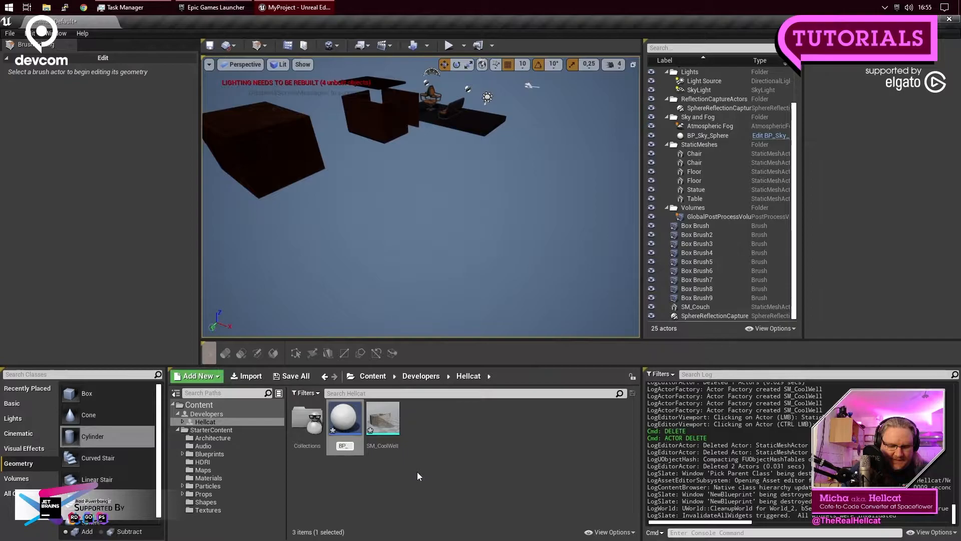
pyautogui.write('OurTestActor')
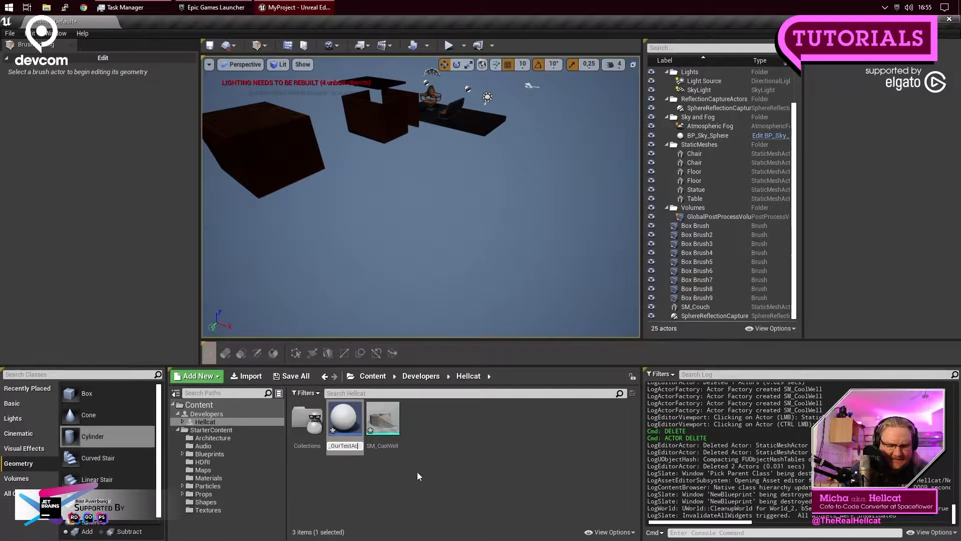
pyautogui.press('Return')
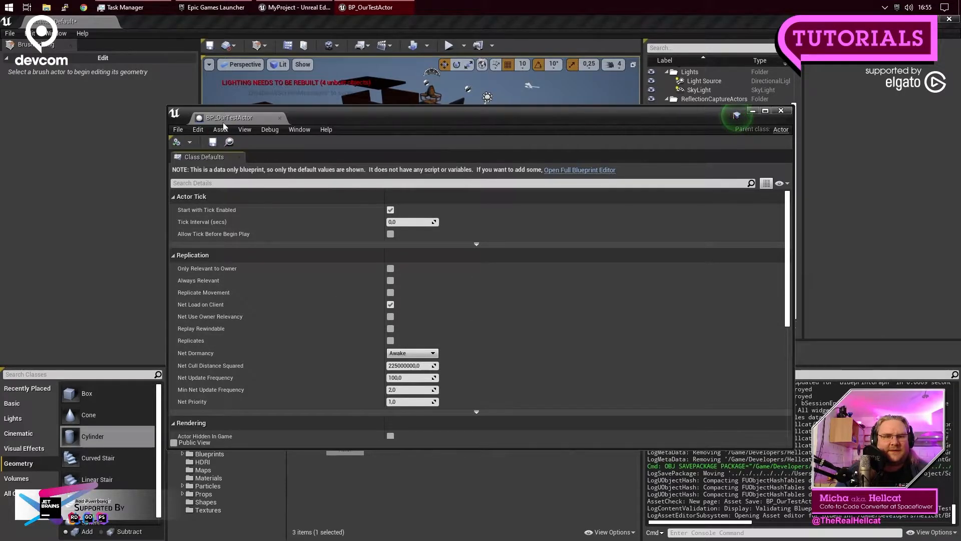
# Step: Review the class defaults of BP_OurTestActor, and open its full Blueprint editor docked as a tab in the main window
pyautogui.moveTo(224, 125); pyautogui.dragTo(160, 22)
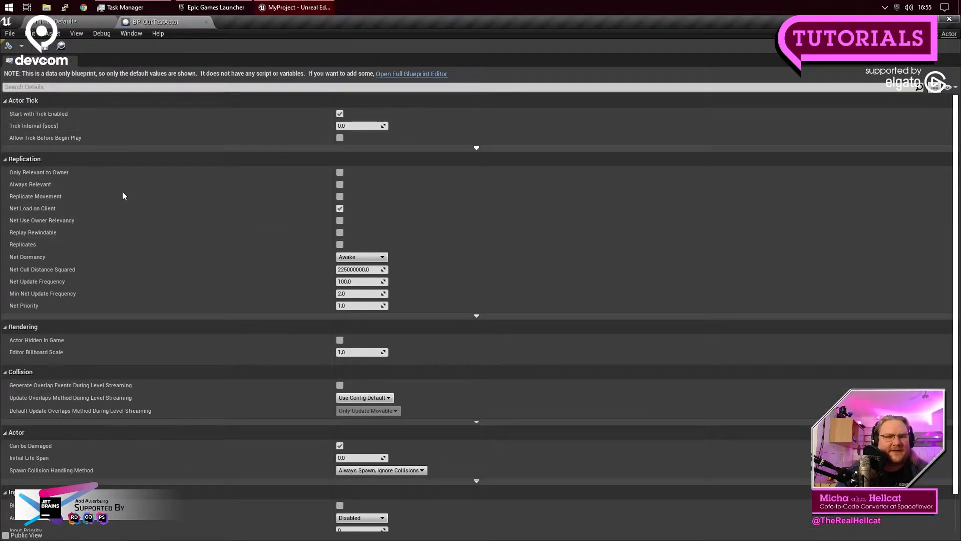
pyautogui.scroll(-3, 371, 275)
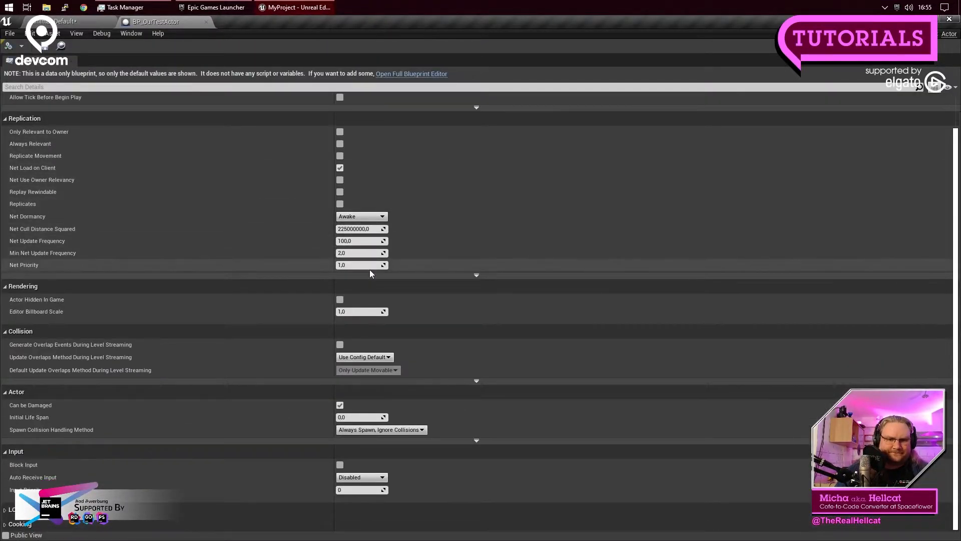
pyautogui.scroll(3, 260, 273)
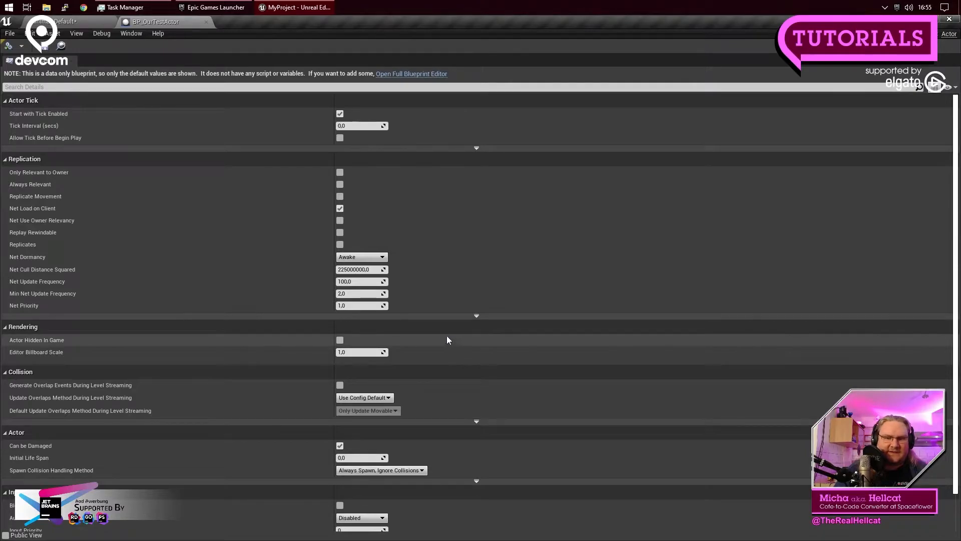
pyautogui.click(417, 74)
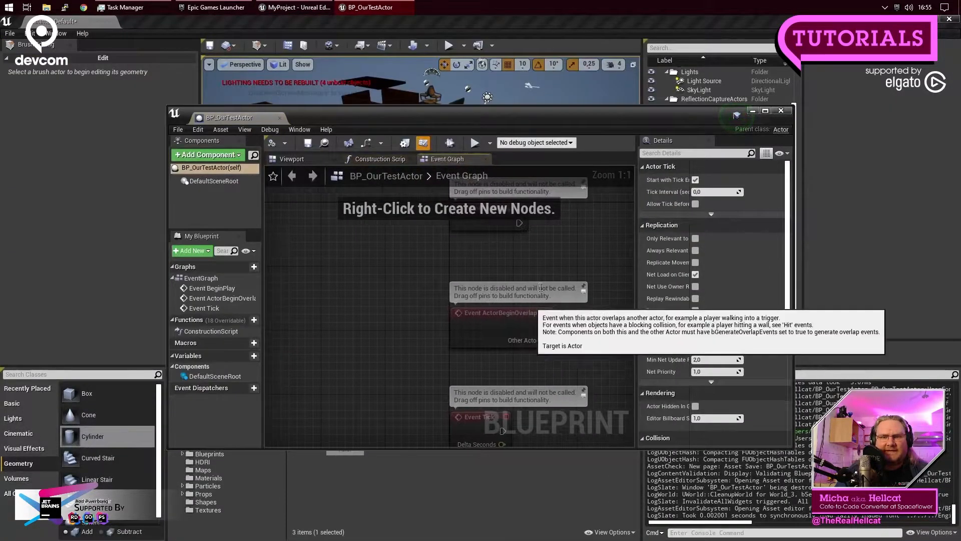
pyautogui.moveTo(225, 117); pyautogui.dragTo(155, 21)
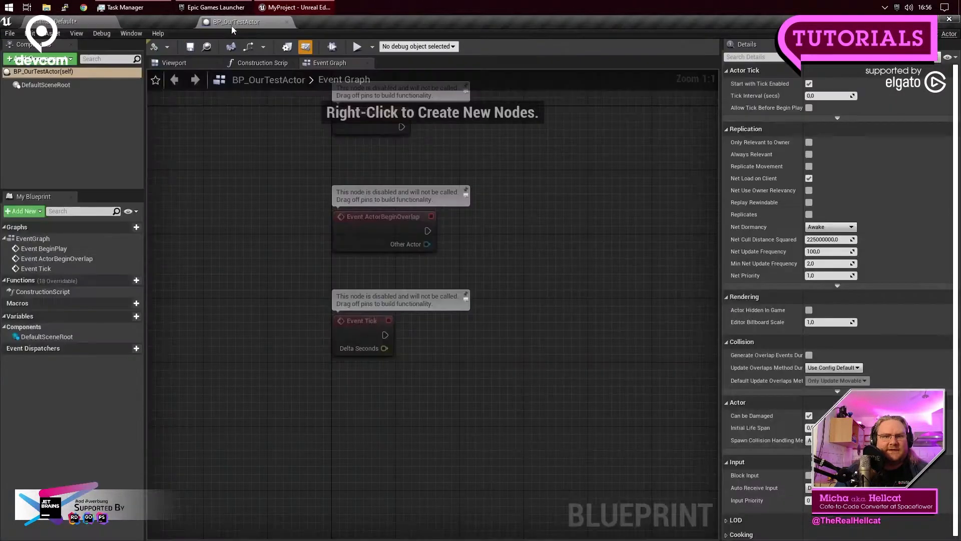
# Step: Place a BP_OurTestActor instance in the empty area of the level near the wooden boxes and compare it selected and deselected
pyautogui.click(65, 21)
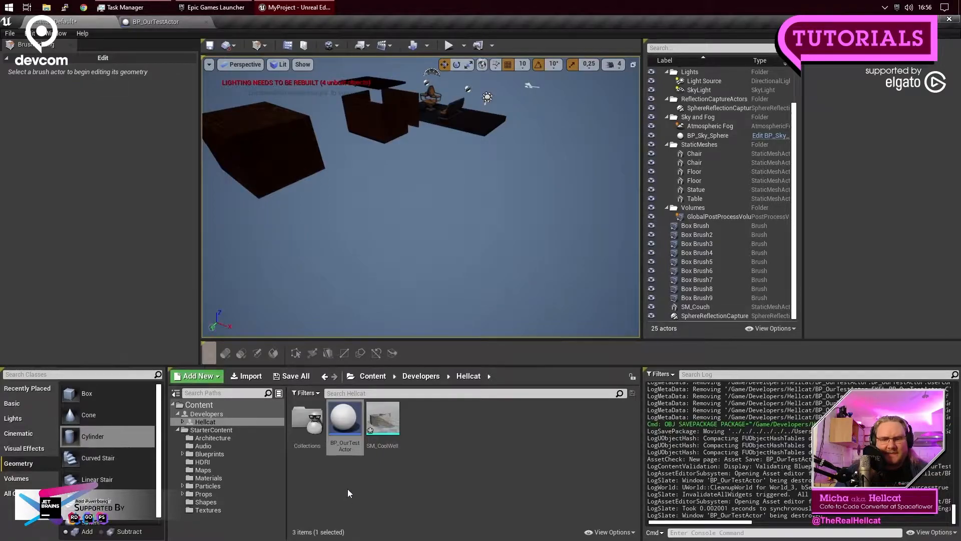
pyautogui.moveTo(332, 426); pyautogui.dragTo(424, 197)
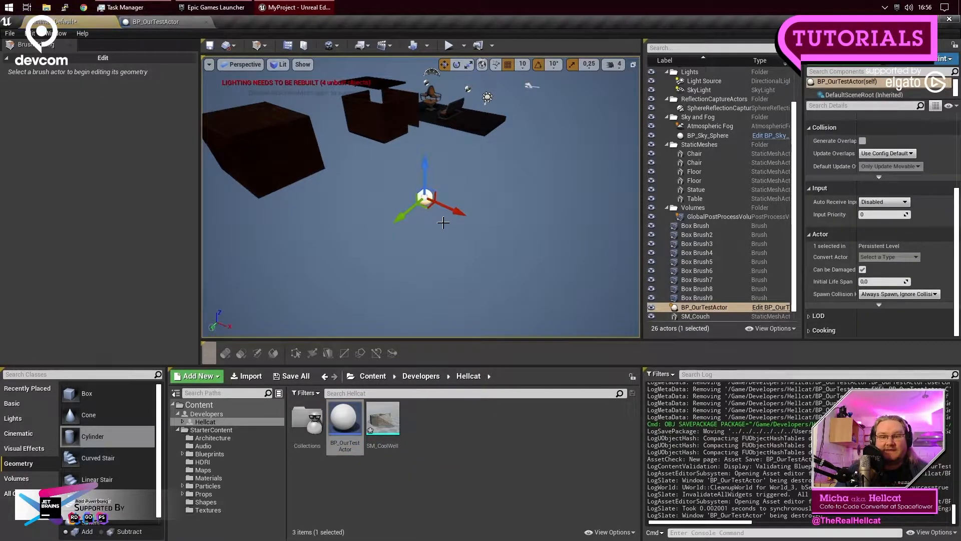
pyautogui.click(471, 260)
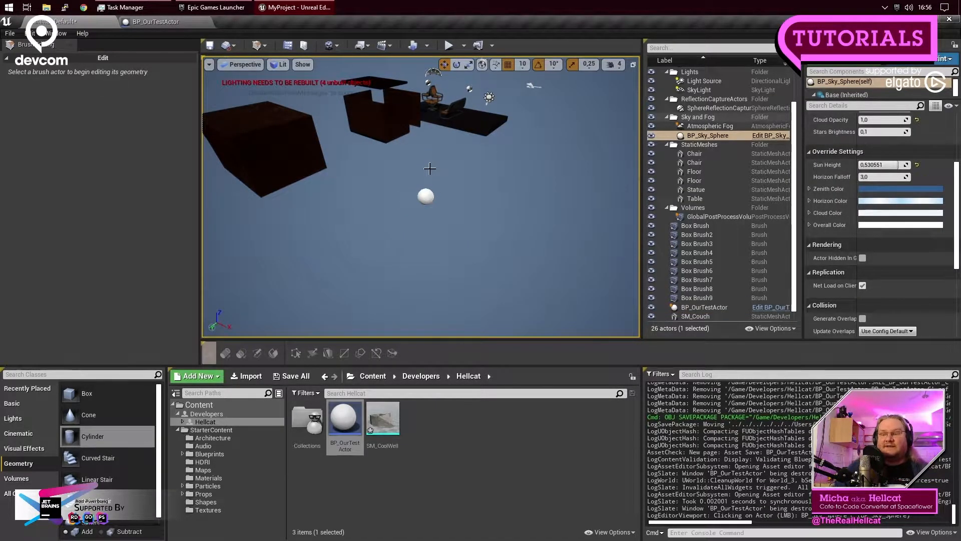
pyautogui.click(425, 197)
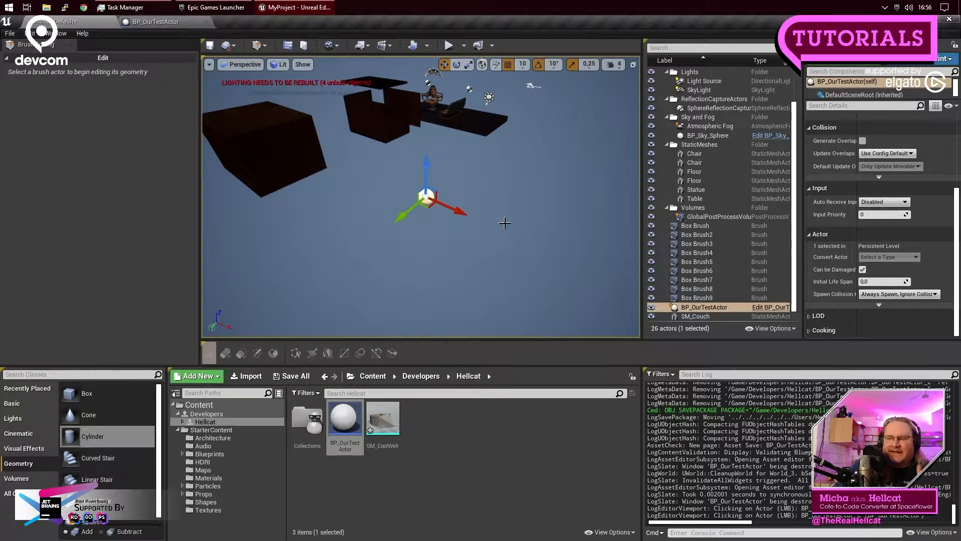
pyautogui.click(506, 224)
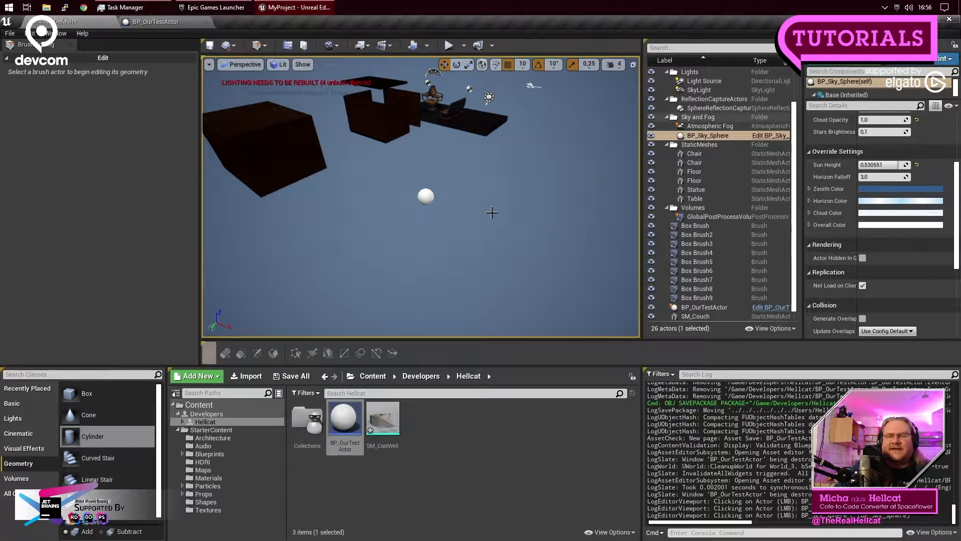
pyautogui.click(425, 197)
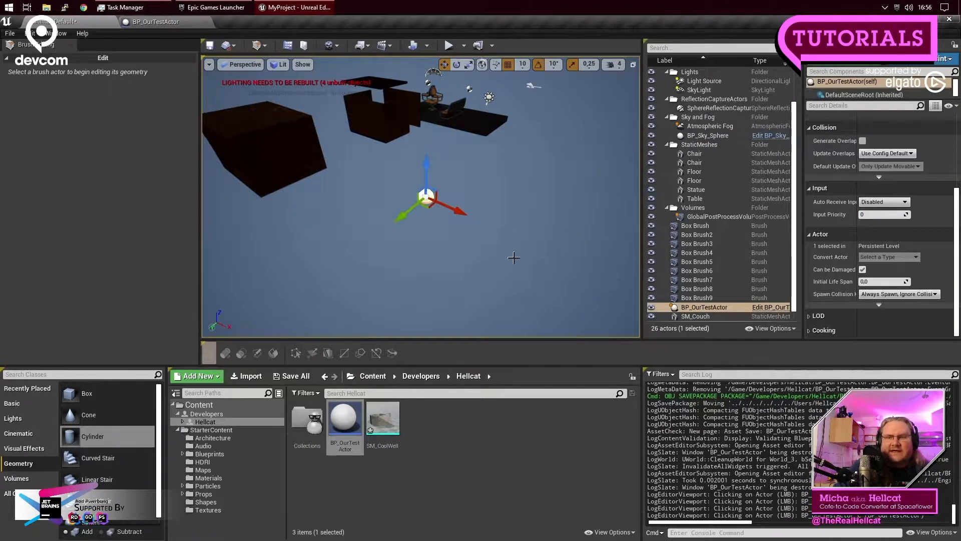
pyautogui.click(472, 176)
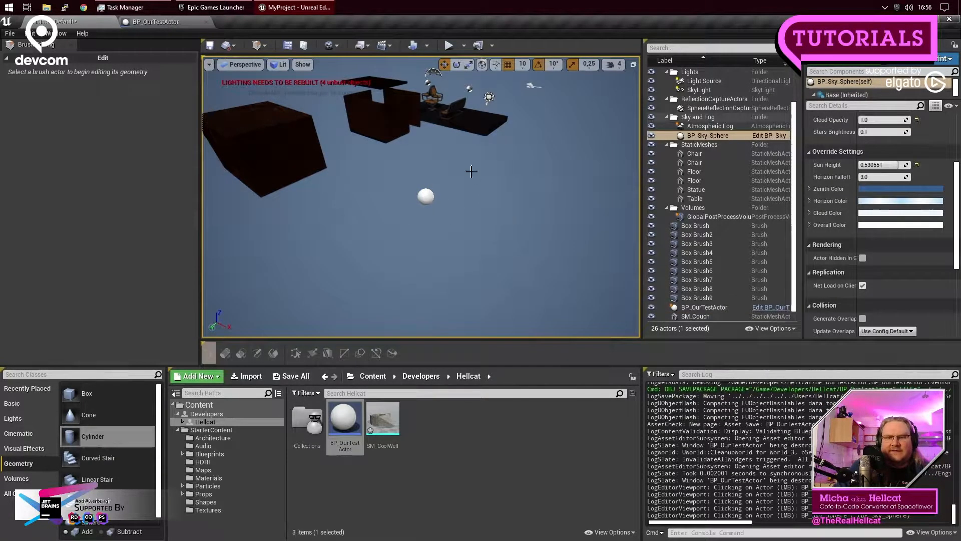
# Step: Play the level in the editor and fly out of the wooden room to check how the placed actor appears in game
pyautogui.click(449, 45)
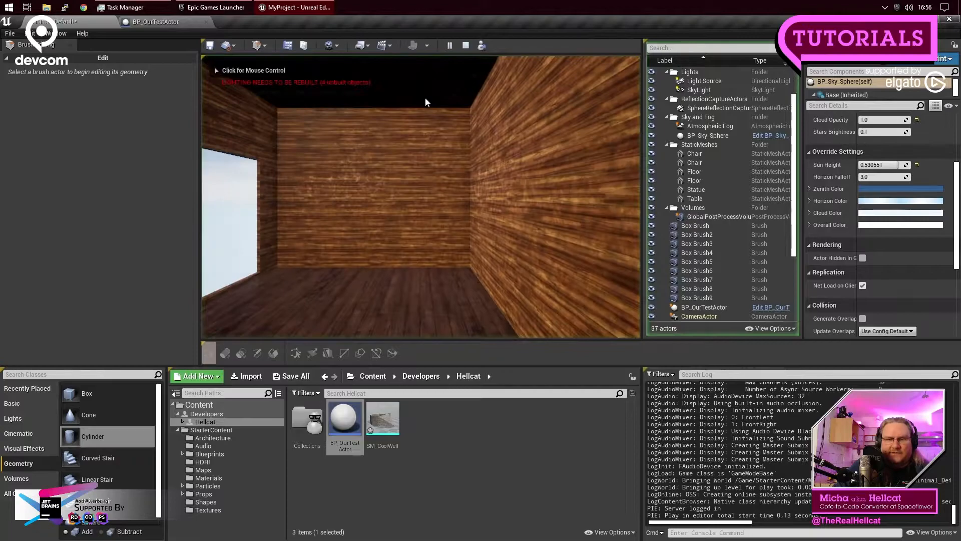
pyautogui.click(413, 166)
pyautogui.press('w')
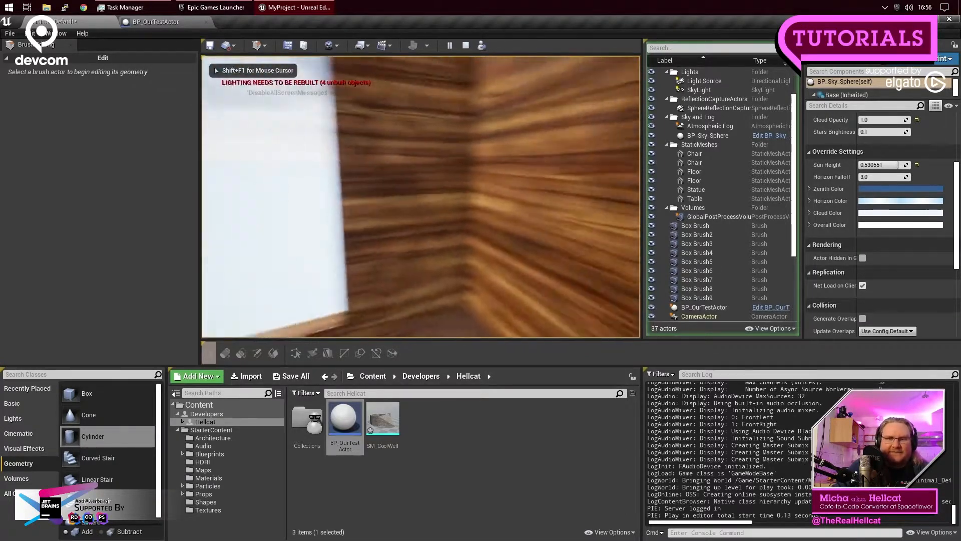
pyautogui.press('w')
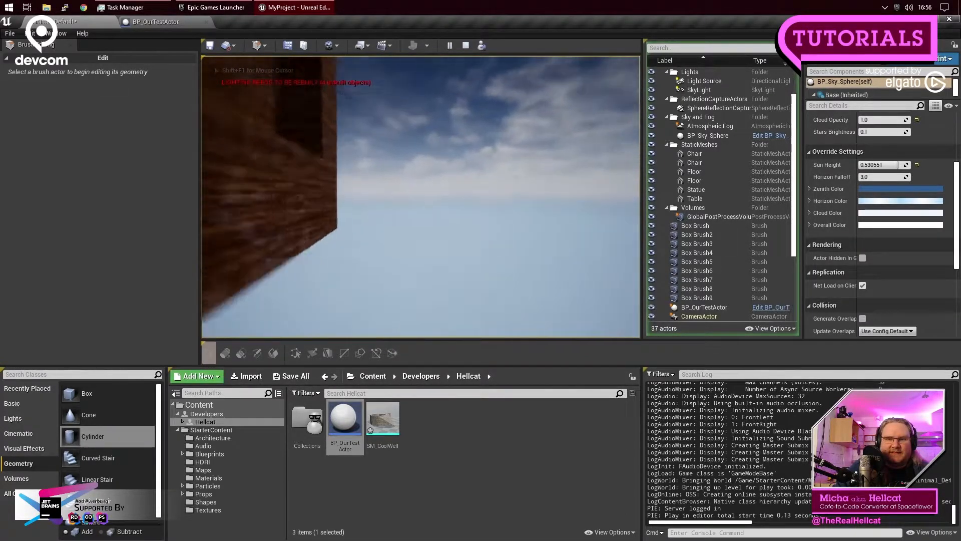
pyautogui.press('w')
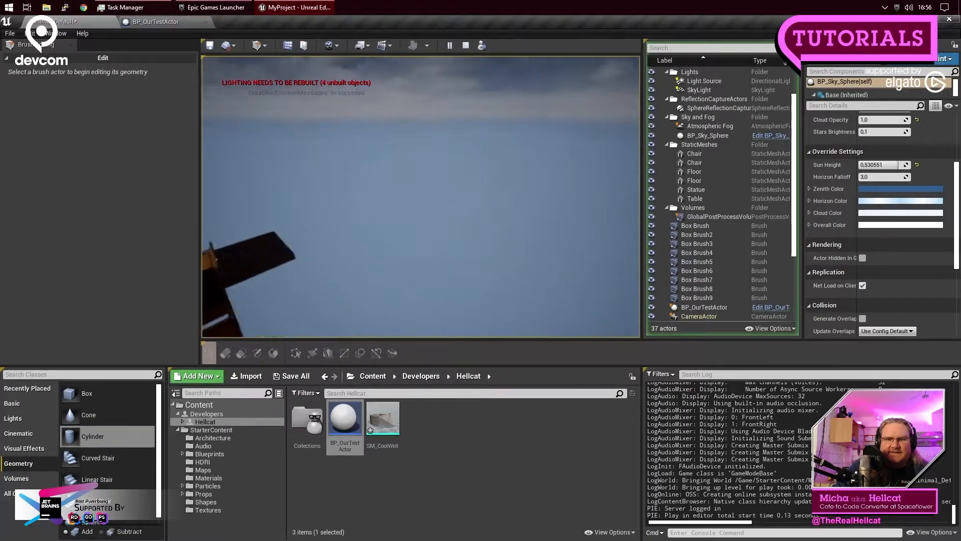
pyautogui.press('w')
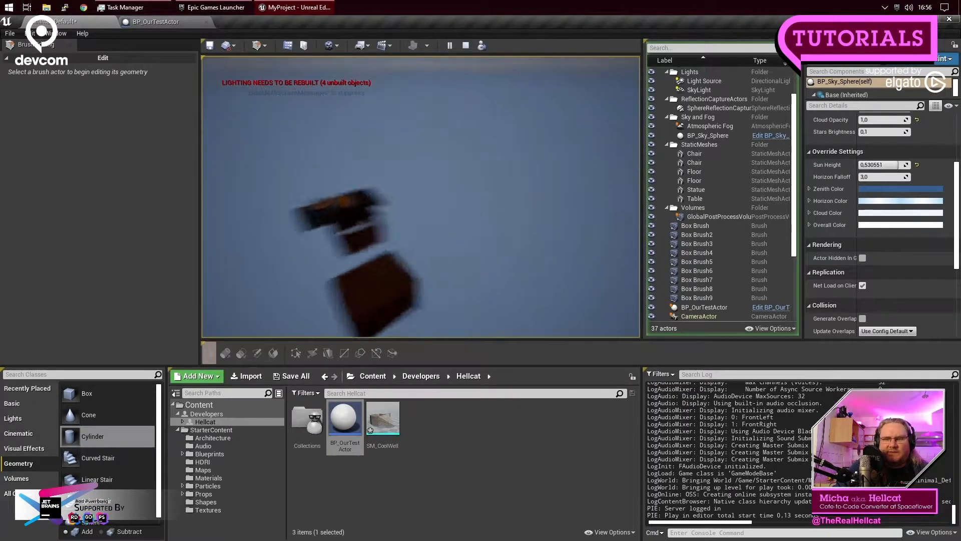
pyautogui.press('w')
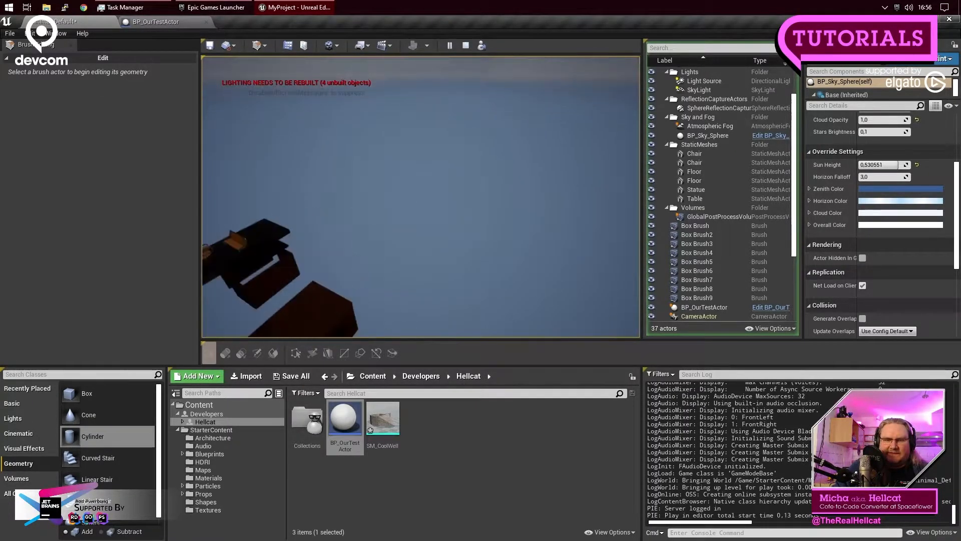
pyautogui.press('Escape')
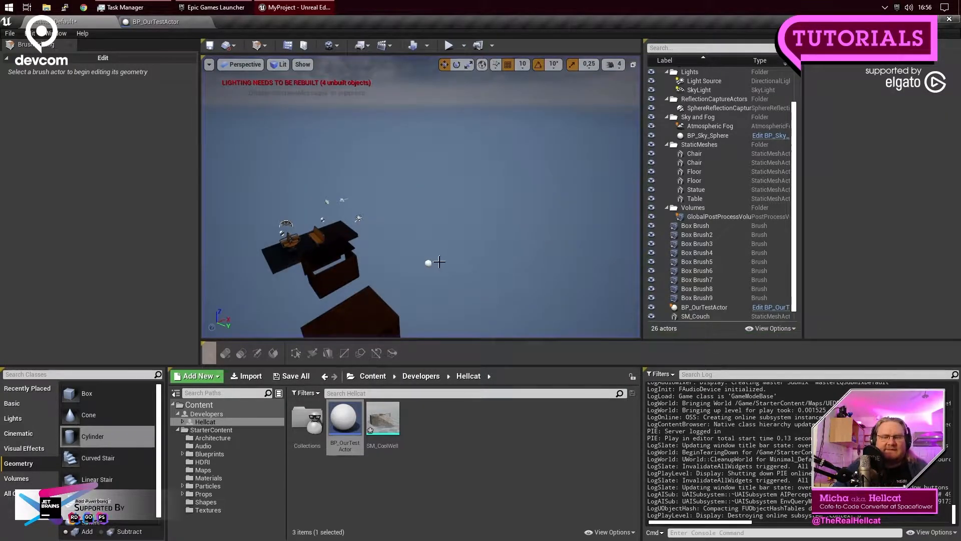
# Step: Turn off Brush Editing mode in the level editor
pyautogui.moveTo(442, 279); pyautogui.dragTo(450, 257, button='right')
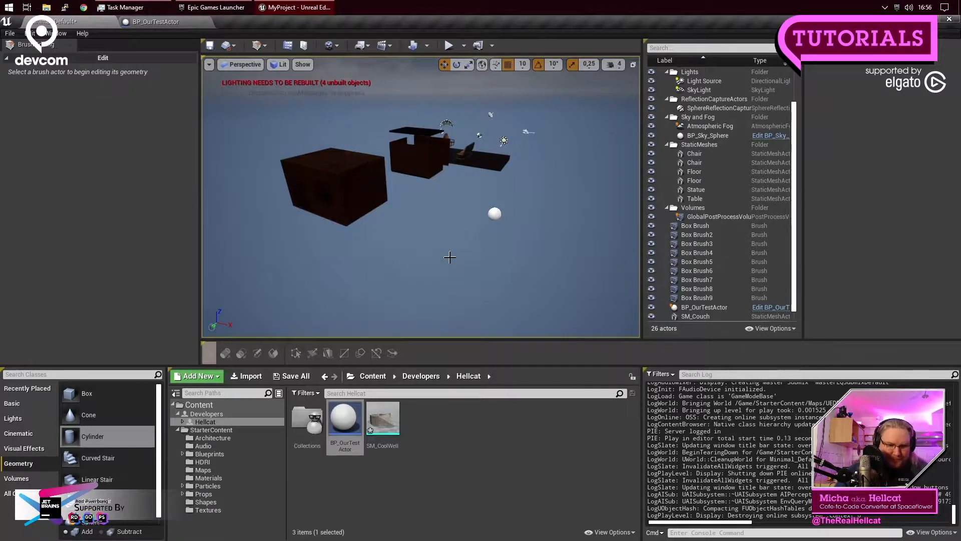
pyautogui.moveTo(540, 259); pyautogui.dragTo(519, 235, button='right')
pyautogui.press('w')
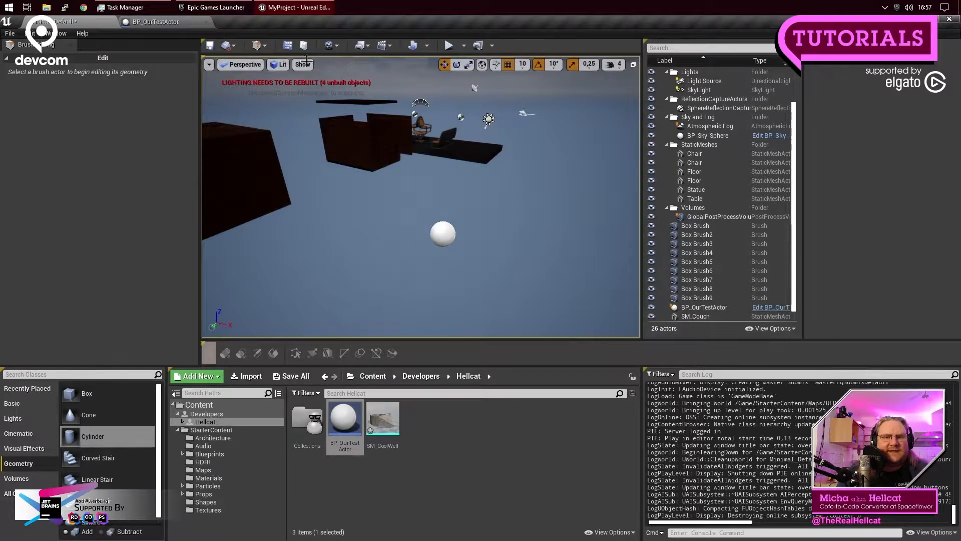
pyautogui.click(257, 45)
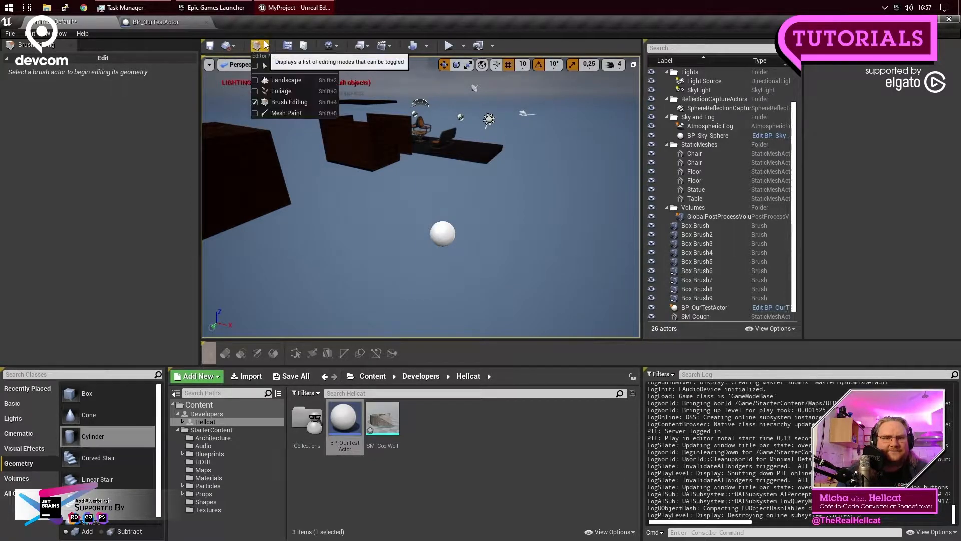
pyautogui.click(289, 102)
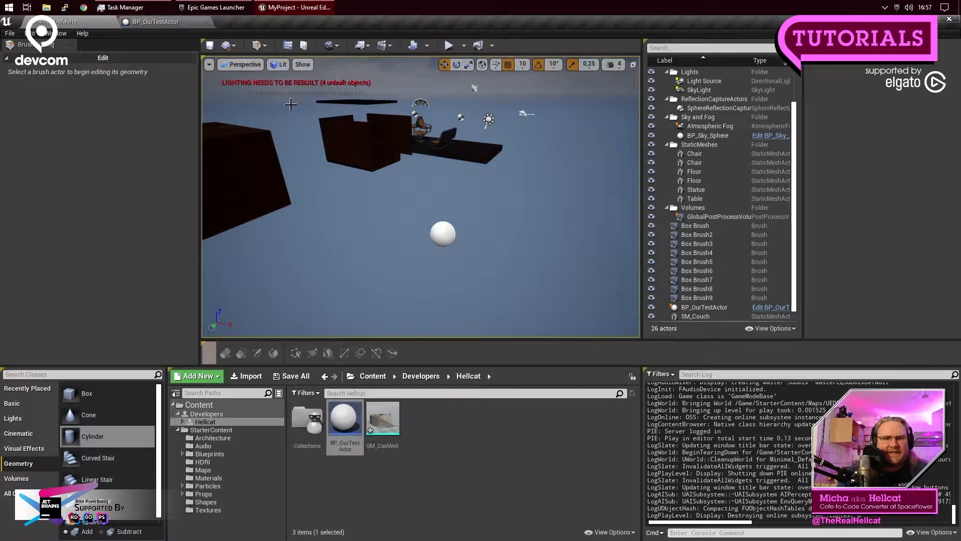
# Step: Leave Brush Editing mode in the level editor and bring up the viewport of the BP_OurTestActor blueprint
pyautogui.click(264, 46)
pyautogui.click(271, 71)
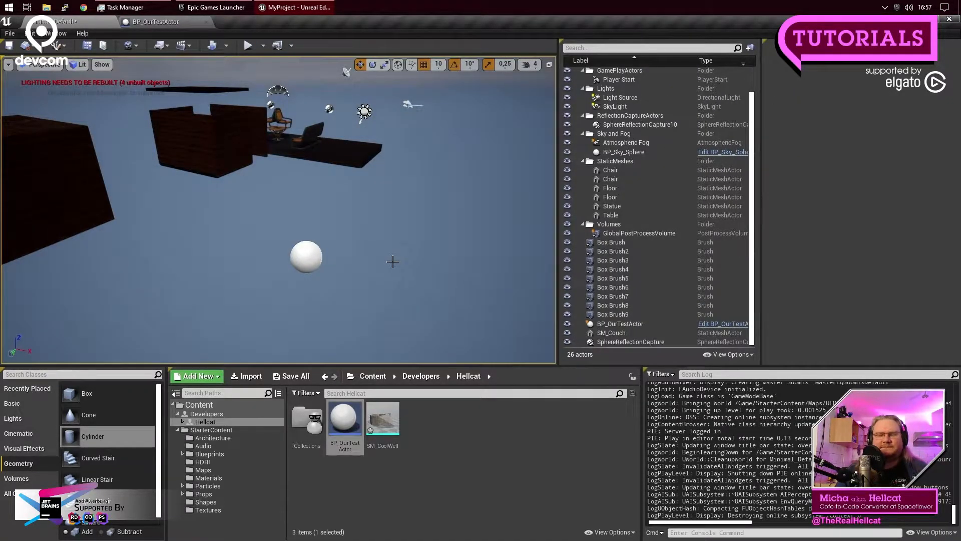
pyautogui.click(169, 22)
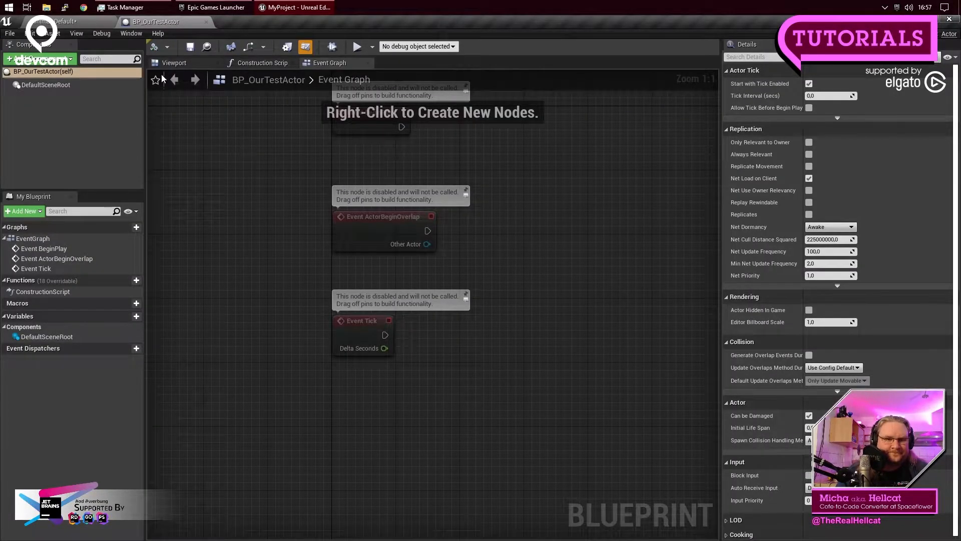
pyautogui.click(174, 63)
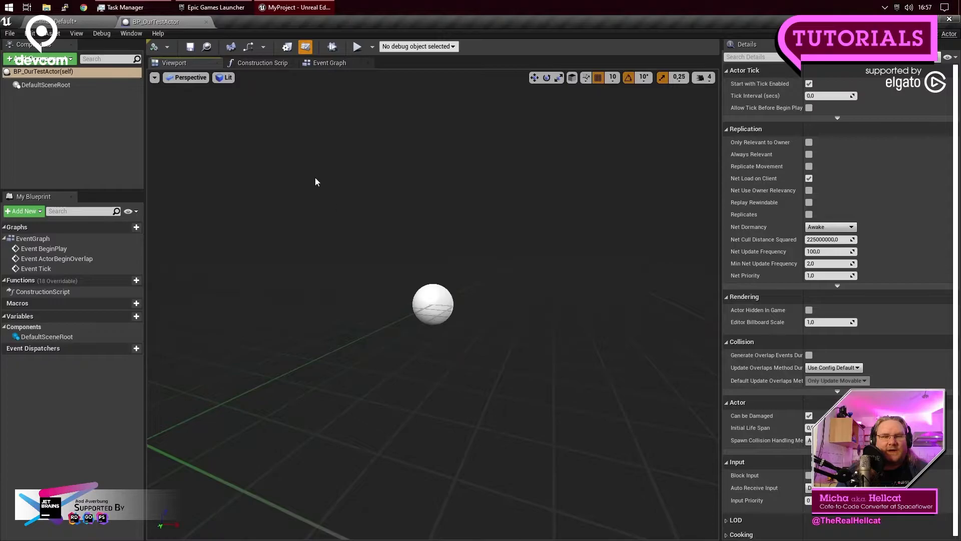
# Step: Examine the default BeginPlay, ActorBeginOverlap and Tick event nodes in BP_OurTestActor's Event Graph
pyautogui.click(328, 62)
pyautogui.moveTo(594, 242); pyautogui.dragTo(580, 230)
pyautogui.moveTo(580, 230); pyautogui.dragTo(524, 287, button='right')
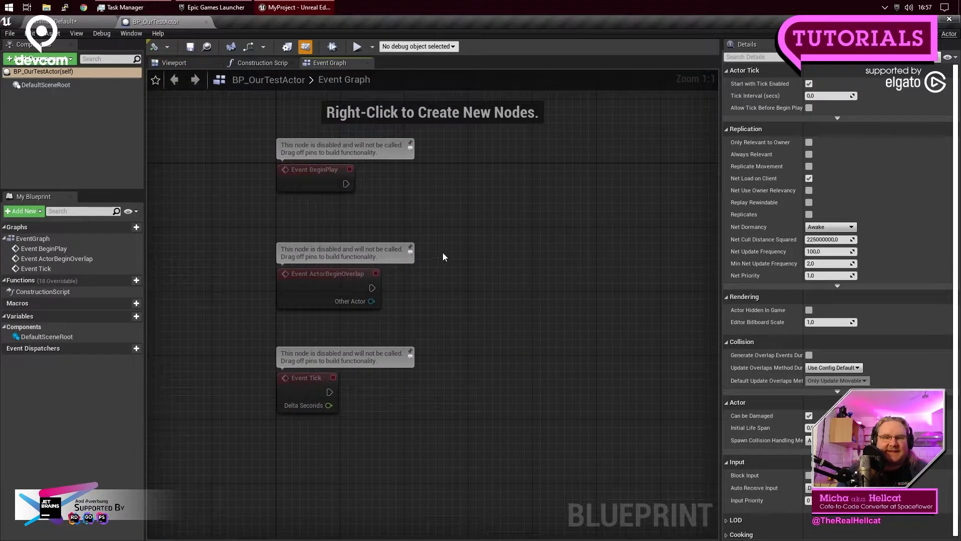
pyautogui.moveTo(237, 106); pyautogui.dragTo(531, 484)
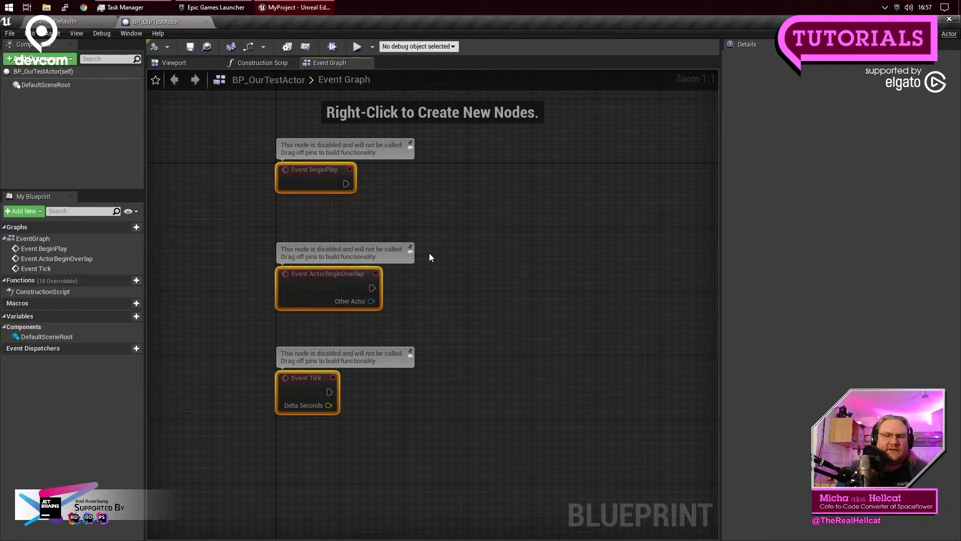
pyautogui.click(455, 223)
pyautogui.moveTo(376, 219); pyautogui.dragTo(494, 240)
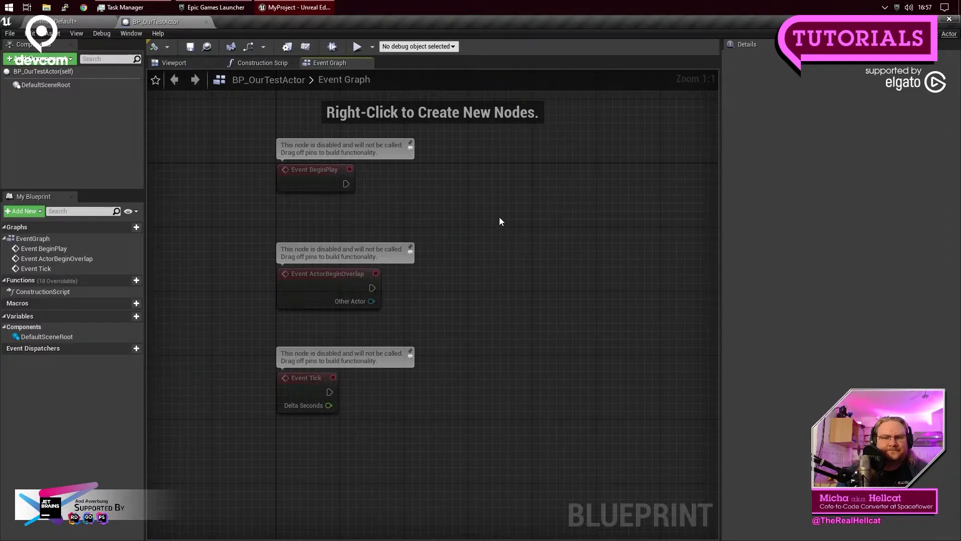
# Step: Return to the blueprint's 3D viewport and add a Static Mesh component under DefaultSceneRoot, keeping its default name
pyautogui.click(175, 61)
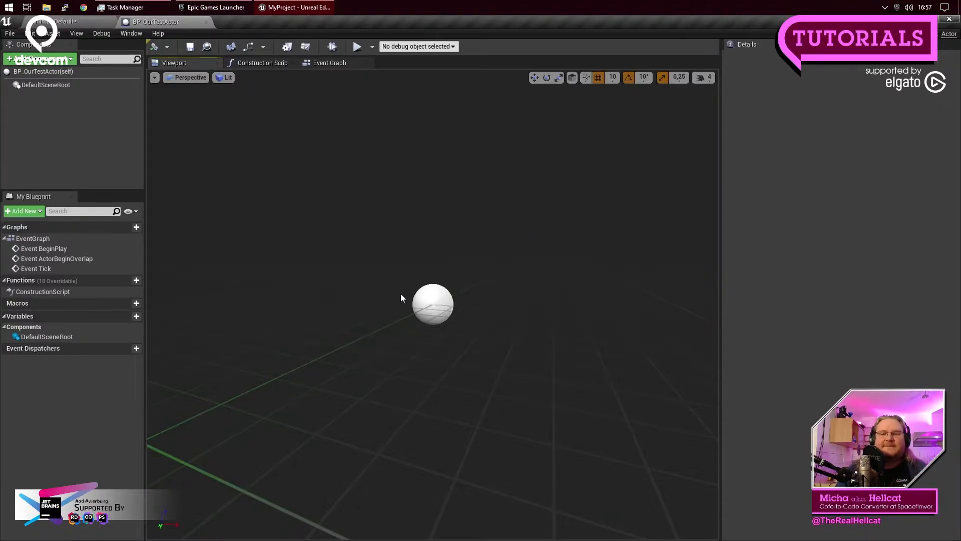
pyautogui.moveTo(470, 271); pyautogui.dragTo(451, 167, button='middle')
pyautogui.moveTo(451, 167); pyautogui.dragTo(484, 274, button='right')
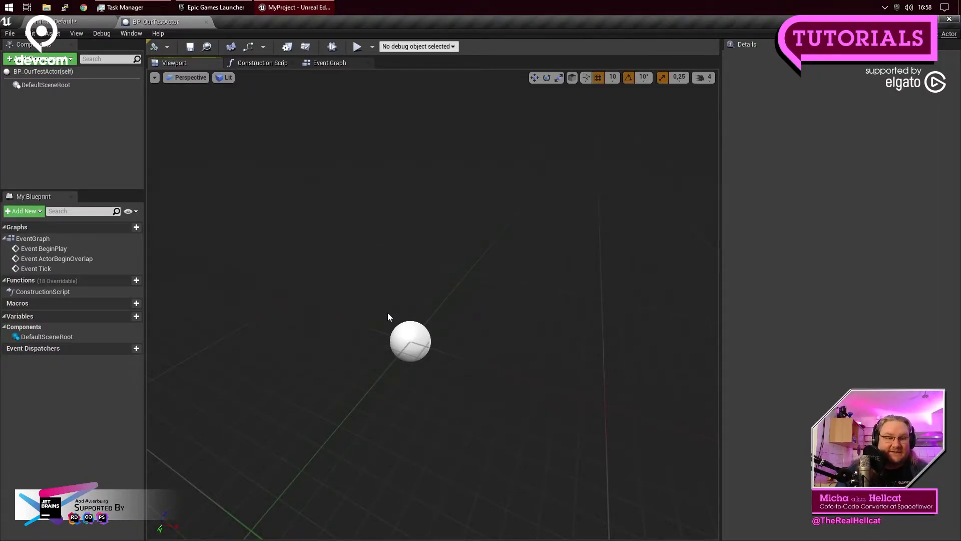
pyautogui.click(61, 59)
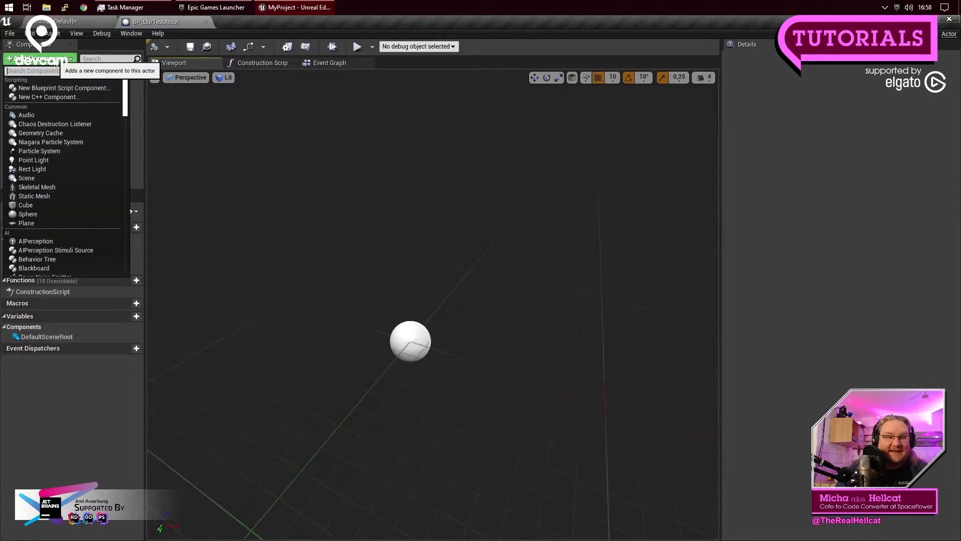
pyautogui.write('staticme')
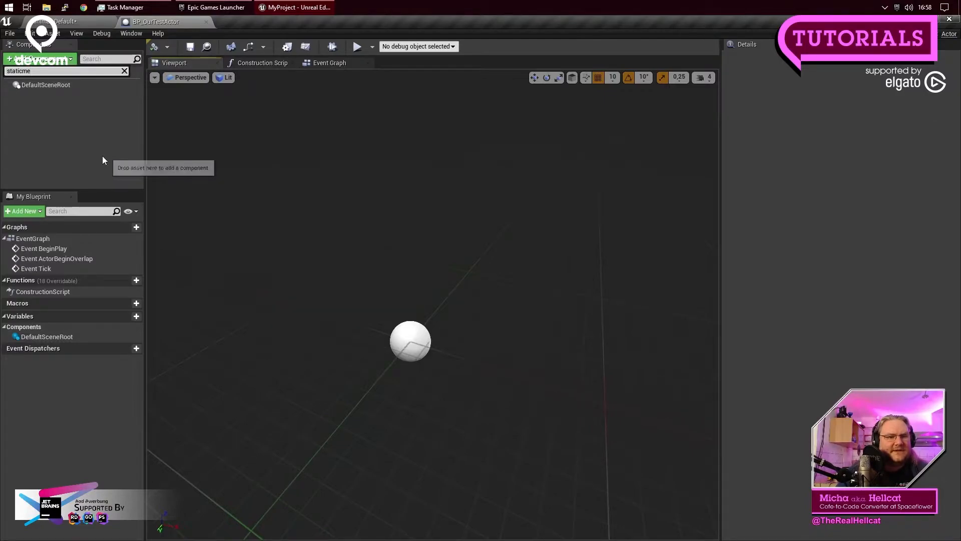
pyautogui.press('BackSpace')
pyautogui.press('BackSpace')
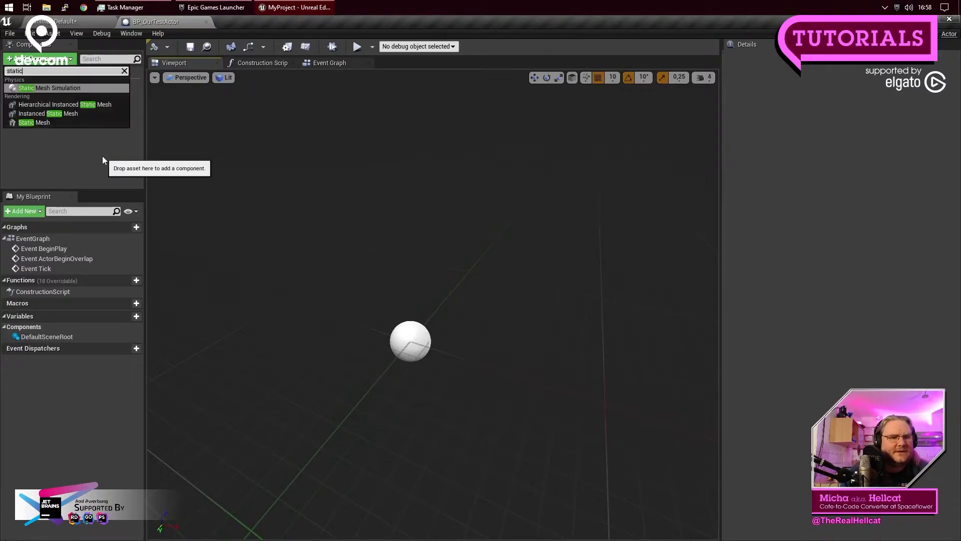
pyautogui.click(41, 122)
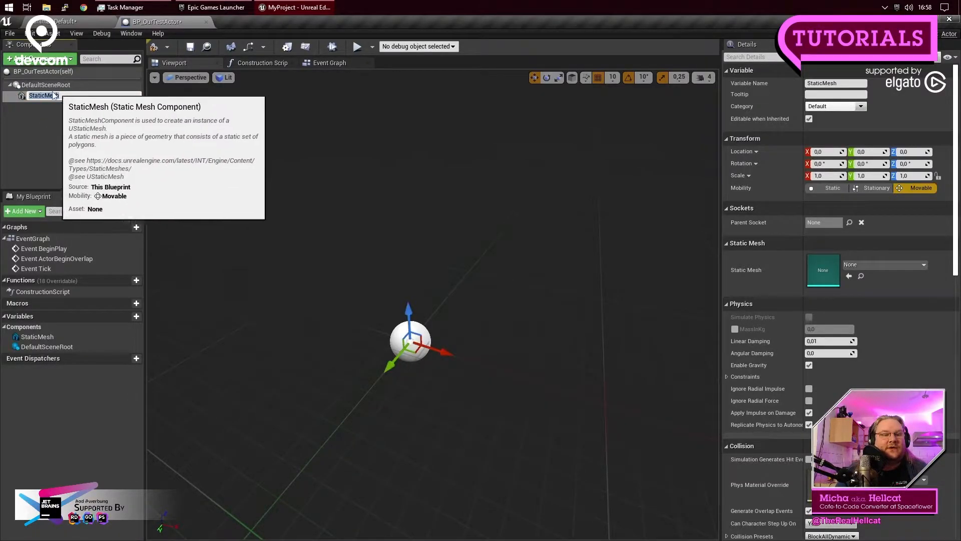
pyautogui.click(45, 122)
pyautogui.click(50, 96)
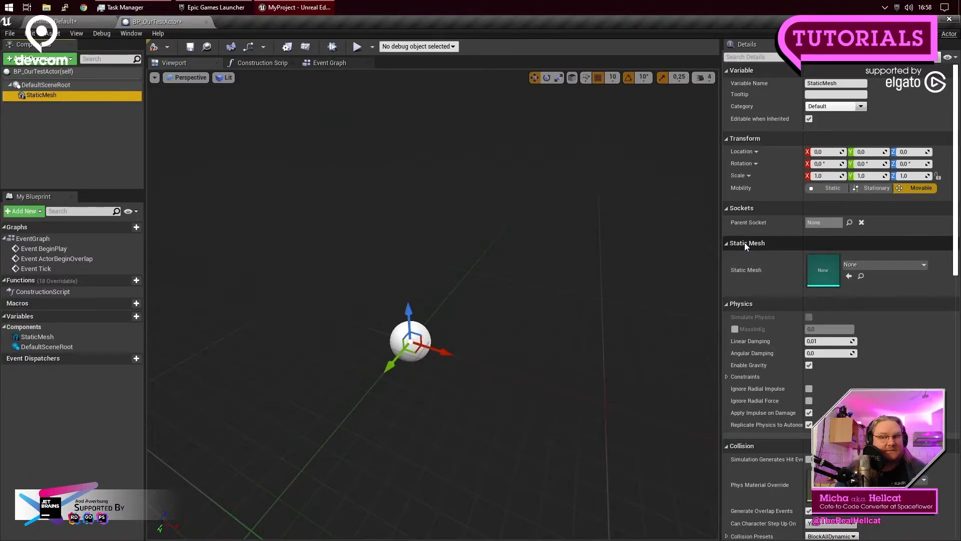
# Step: Assign the SM_CoolWell mesh to the Static Mesh component and inspect the well from outside
pyautogui.click(921, 266)
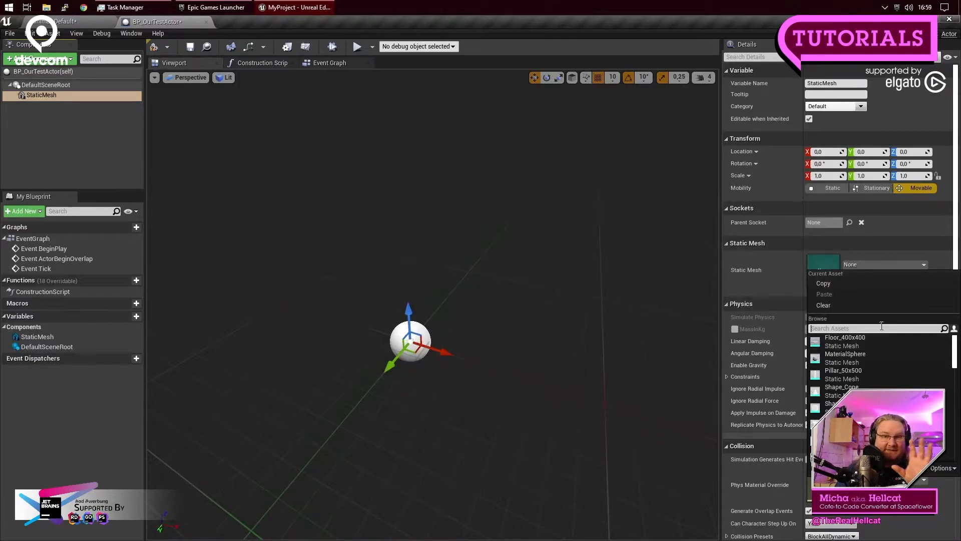
pyautogui.moveTo(956, 349)
pyautogui.mouseDown()
pyautogui.moveTo(951, 449)
pyautogui.moveTo(955, 340)
pyautogui.mouseUp()
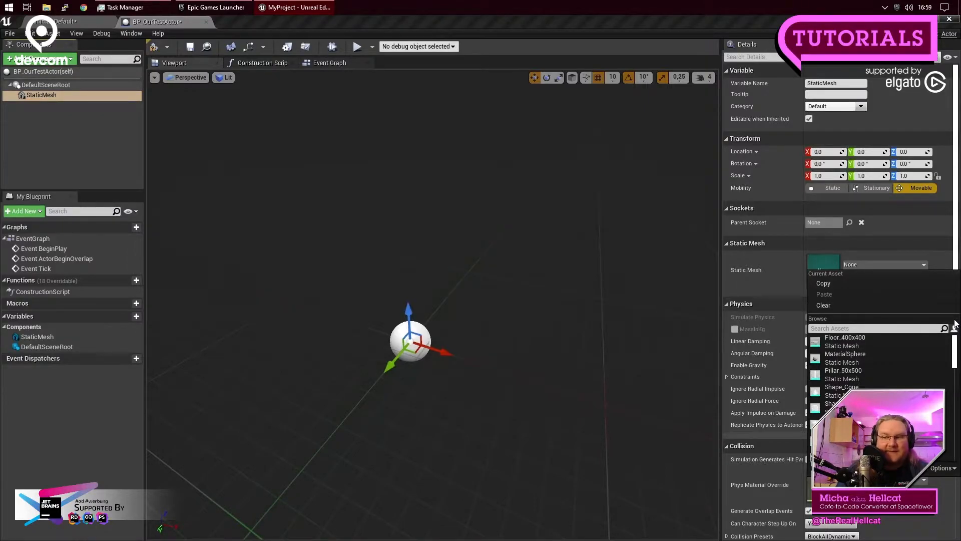
pyautogui.click(873, 328)
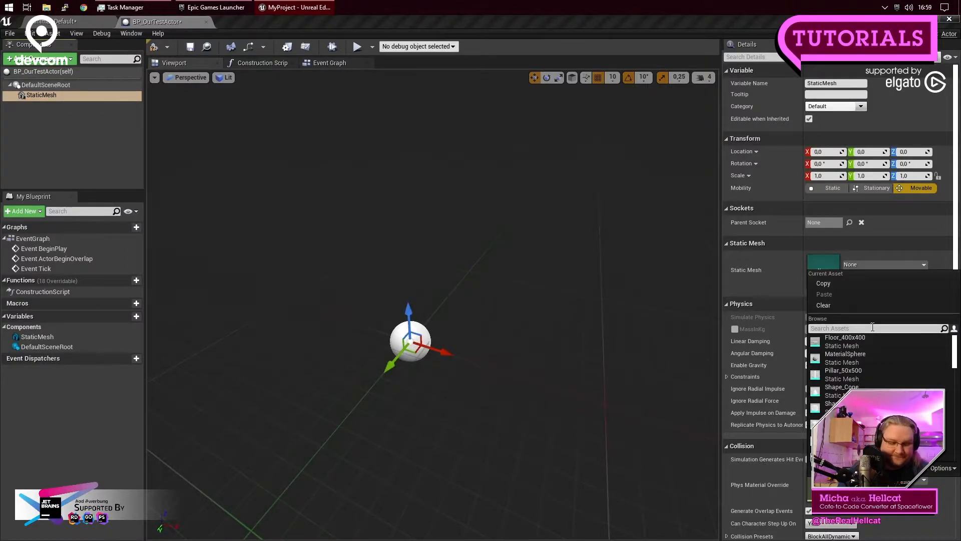
pyautogui.write('sm_w')
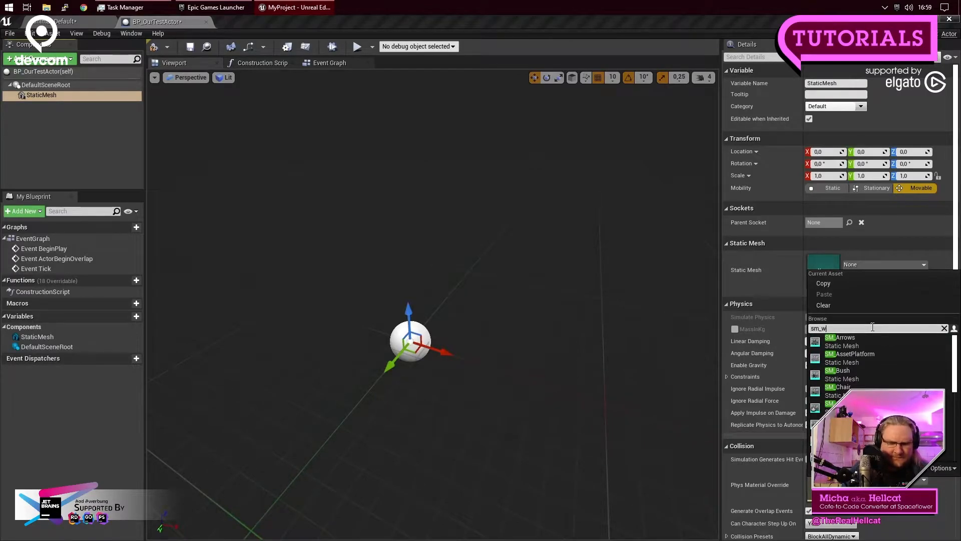
pyautogui.press('BackSpace')
pyautogui.press('BackSpace')
pyautogui.press('BackSpace')
pyautogui.press('BackSpace')
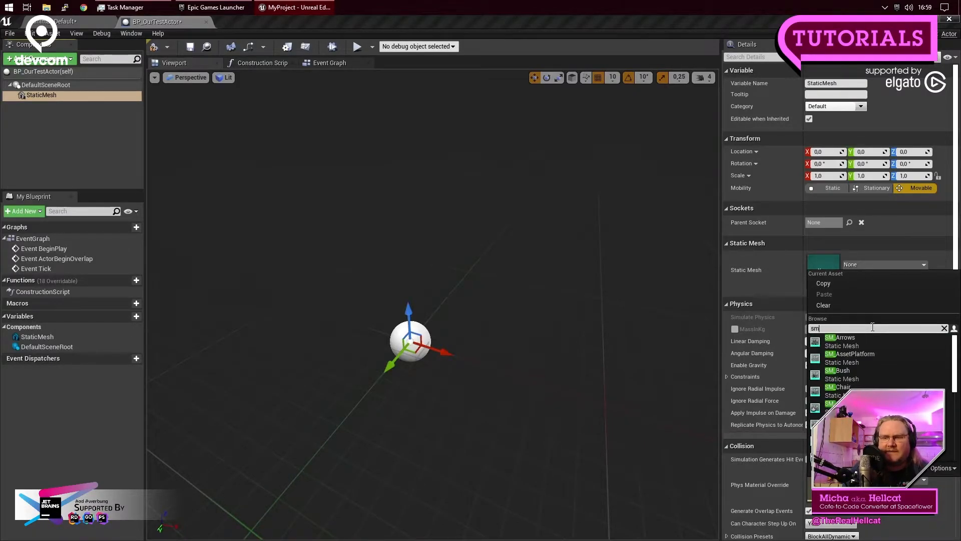
pyautogui.write('well')
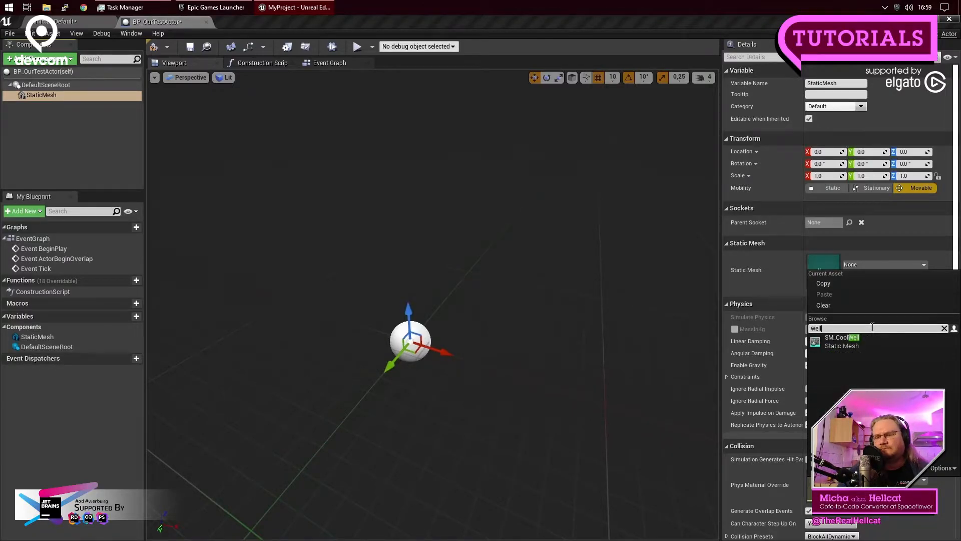
pyautogui.click(852, 342)
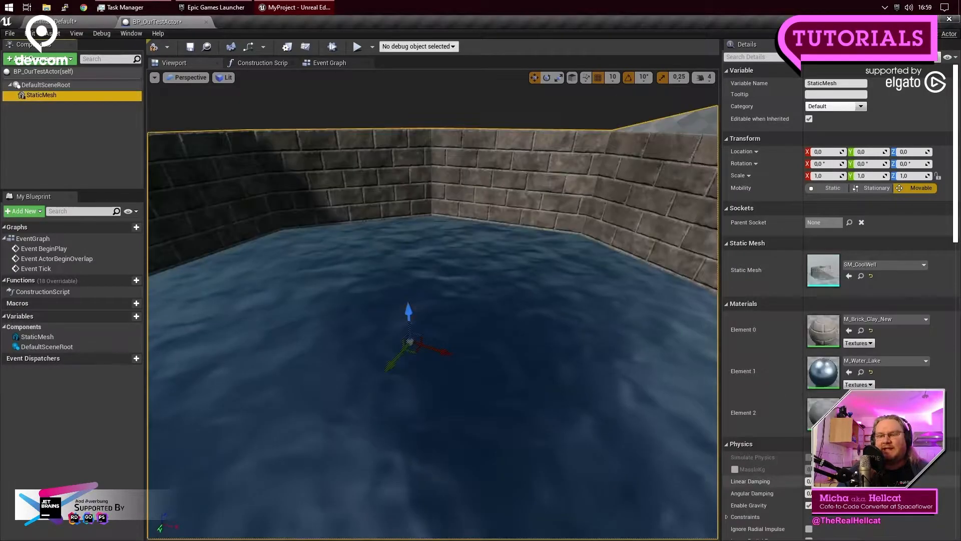
pyautogui.moveTo(516, 373)
pyautogui.mouseDown(button='right')
pyautogui.moveTo(515, 365)
pyautogui.moveTo(517, 388)
pyautogui.mouseUp(button='right')
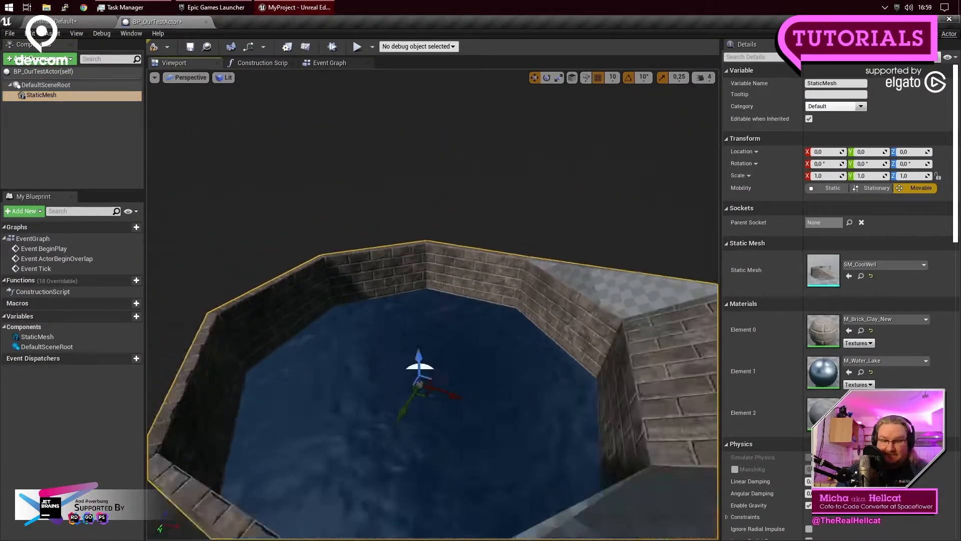
pyautogui.moveTo(523, 363)
pyautogui.mouseDown()
pyautogui.moveTo(525, 388)
pyautogui.moveTo(523, 363)
pyautogui.mouseUp()
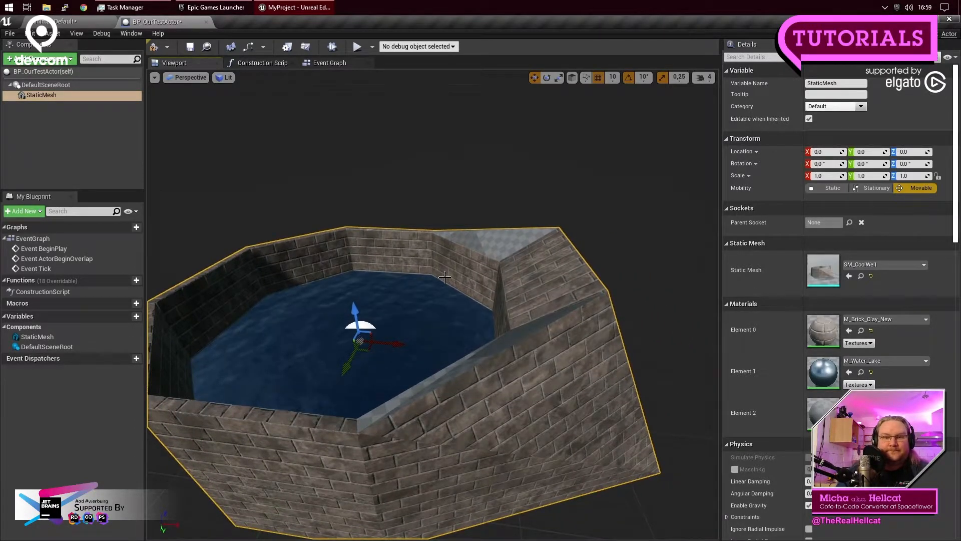
pyautogui.moveTo(589, 320); pyautogui.dragTo(590, 321)
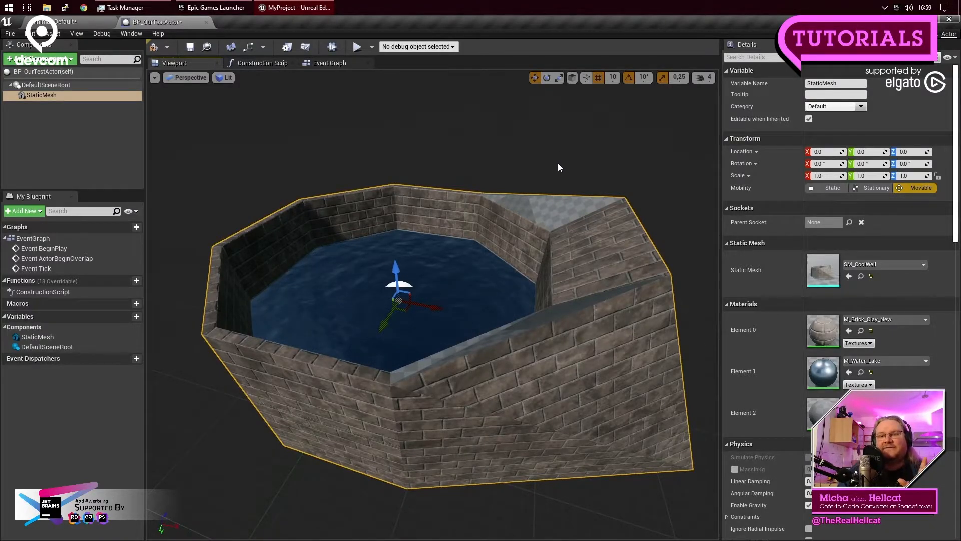
pyautogui.scroll(-3, 558, 163)
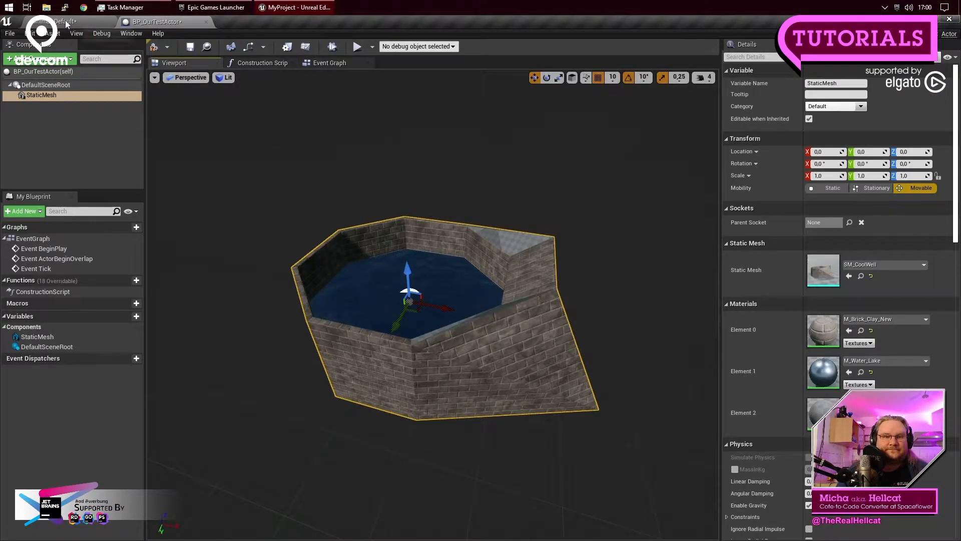
# Step: Save the blueprint as BP_OurTestActor in the developer folder, replacing the existing asset
pyautogui.moveTo(10, 33)
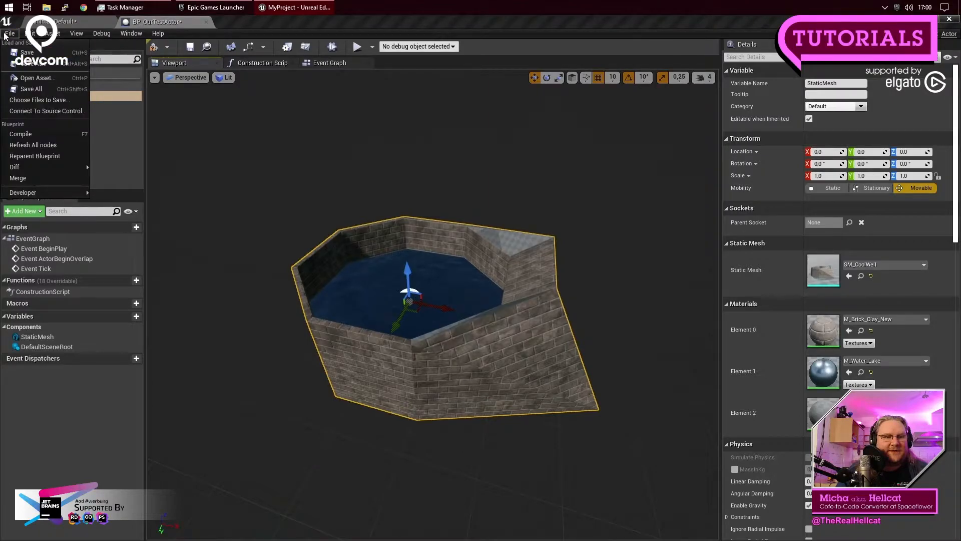
pyautogui.click(23, 64)
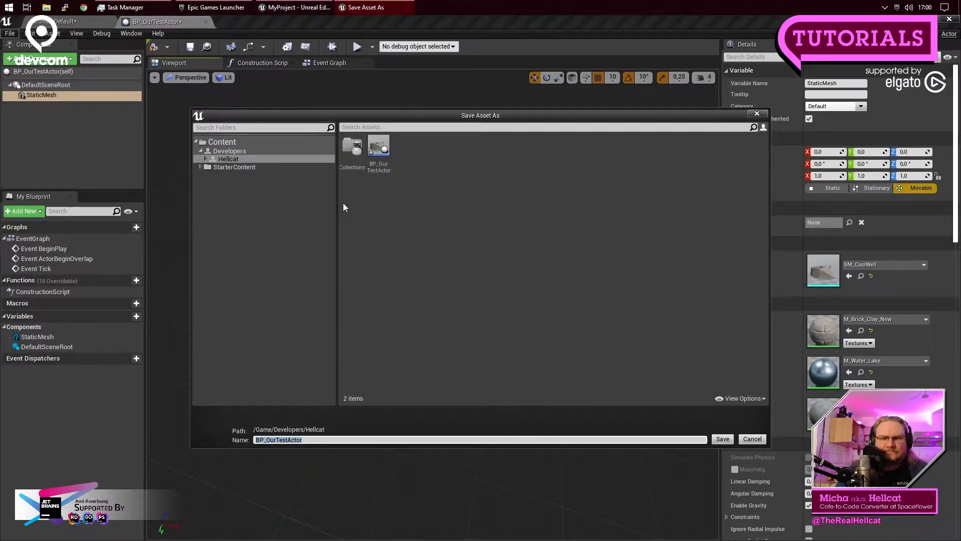
pyautogui.click(714, 439)
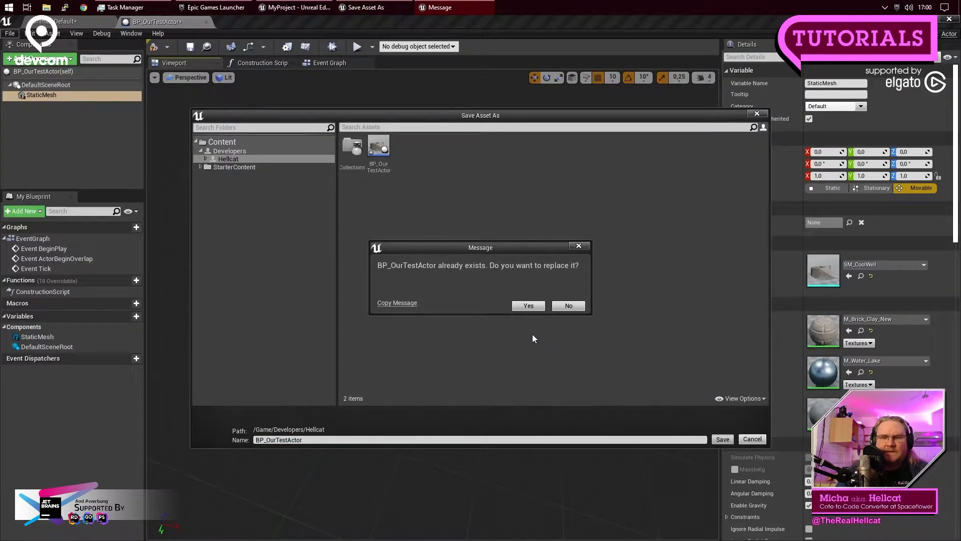
pyautogui.click(529, 305)
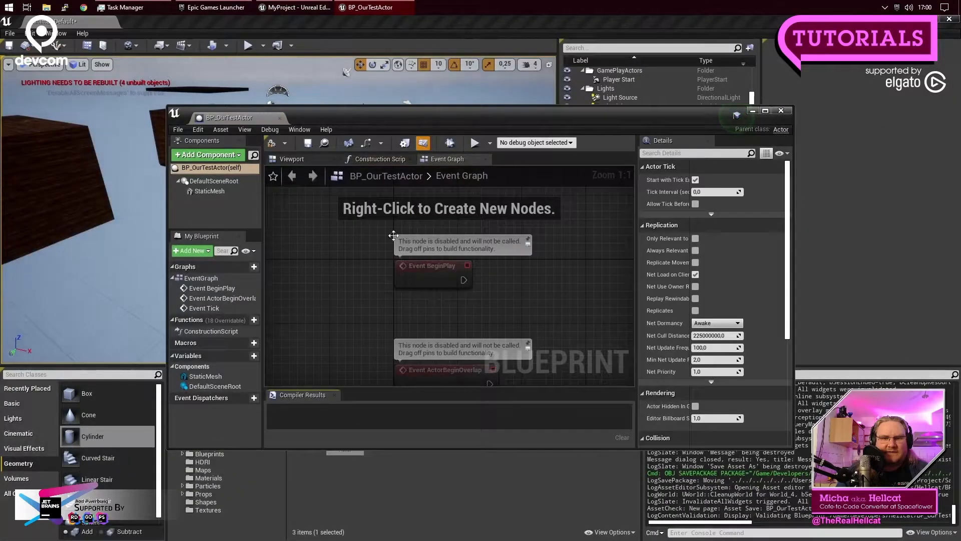
# Step: Show the well in the reopened BP_OurTestActor blueprint's viewport and dock its floating window beside the level tab
pyautogui.click(281, 159)
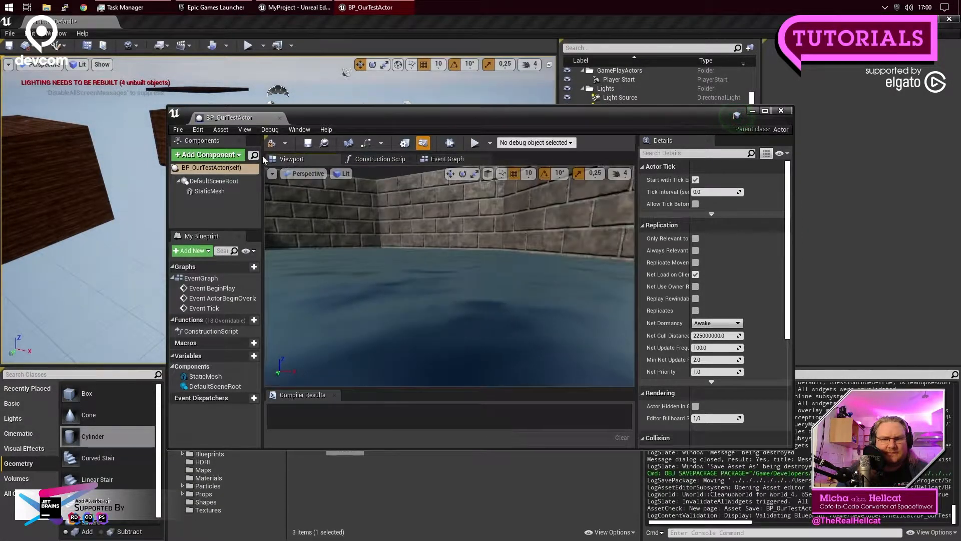
pyautogui.moveTo(226, 117); pyautogui.dragTo(155, 21)
pyautogui.moveTo(433, 256); pyautogui.dragTo(392, 336, button='right')
pyautogui.moveTo(619, 153); pyautogui.dragTo(468, 187, button='right')
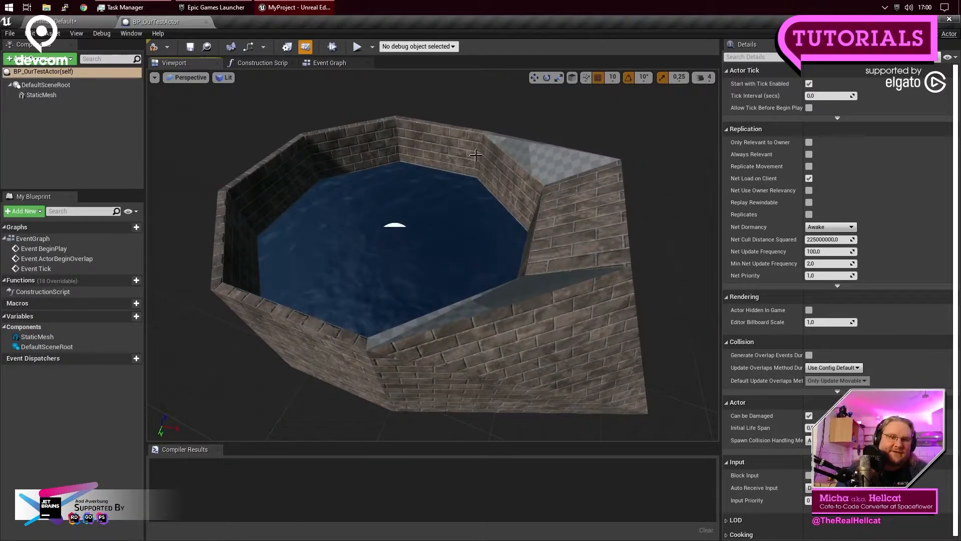
# Step: Return to the level and delete the placed BP_OurTestActor well from the scene
pyautogui.click(86, 21)
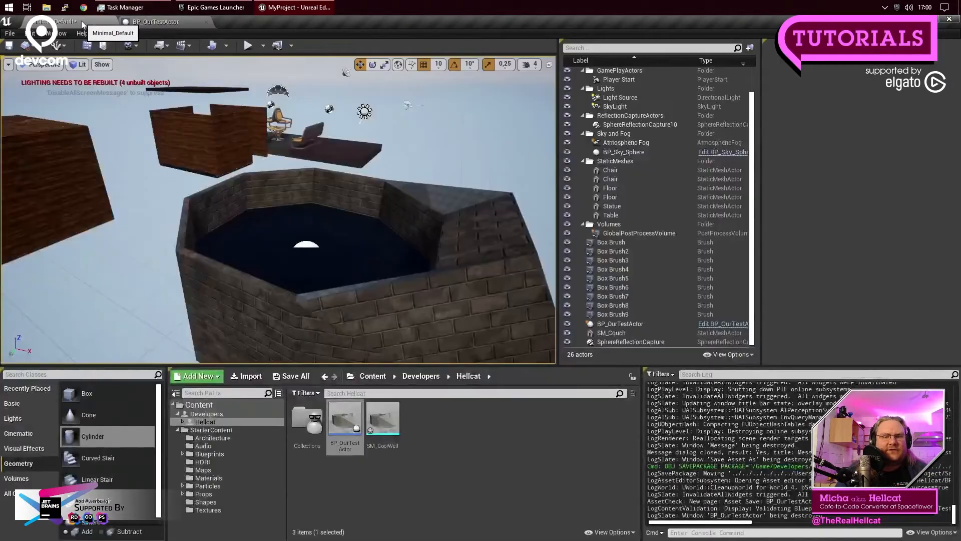
pyautogui.scroll(-4, 350, 197)
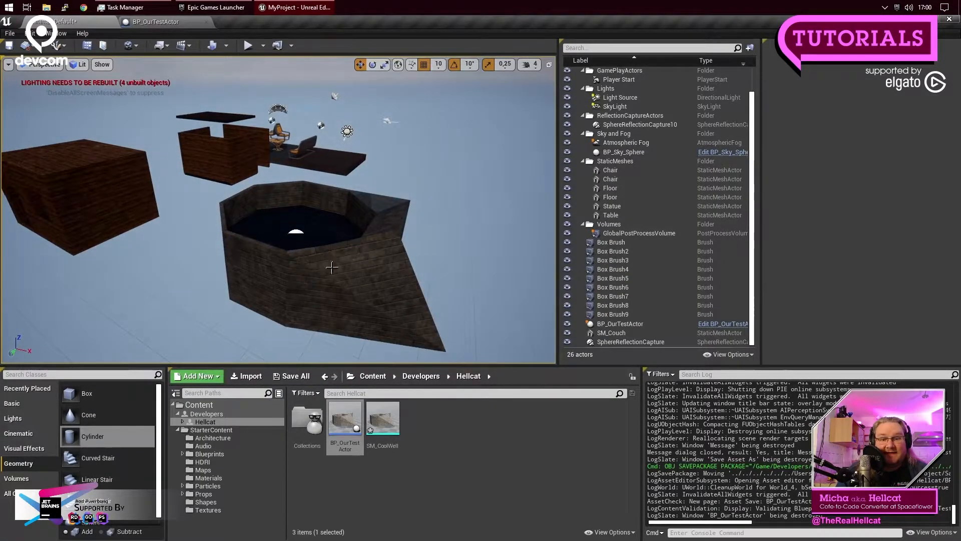
pyautogui.click(341, 273)
pyautogui.press('Delete')
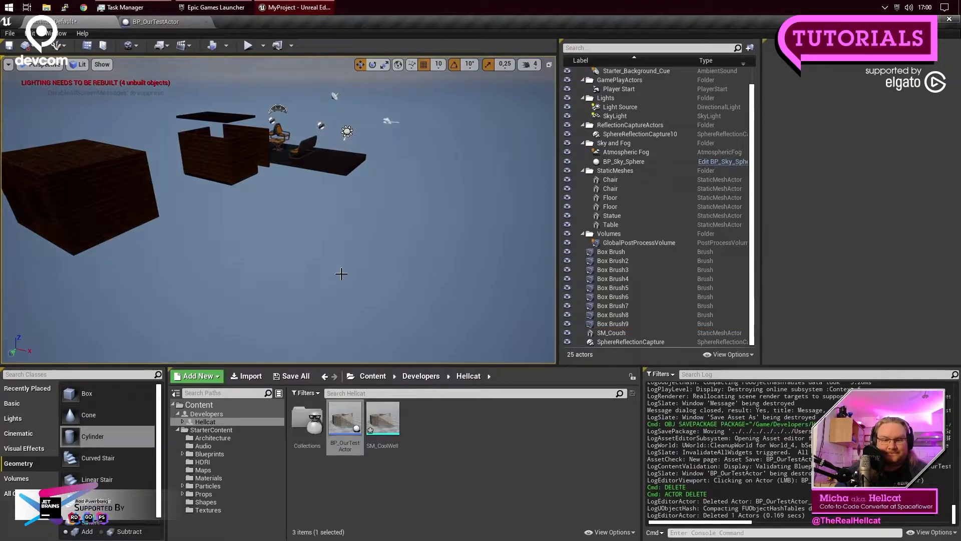
# Step: Compare the BP_OurTestActor blueprint and SM_CoolWell mesh assets in the developer folder, magnifying their thumbnails and reading the blueprint's details
pyautogui.click(198, 421)
pyautogui.click(404, 486)
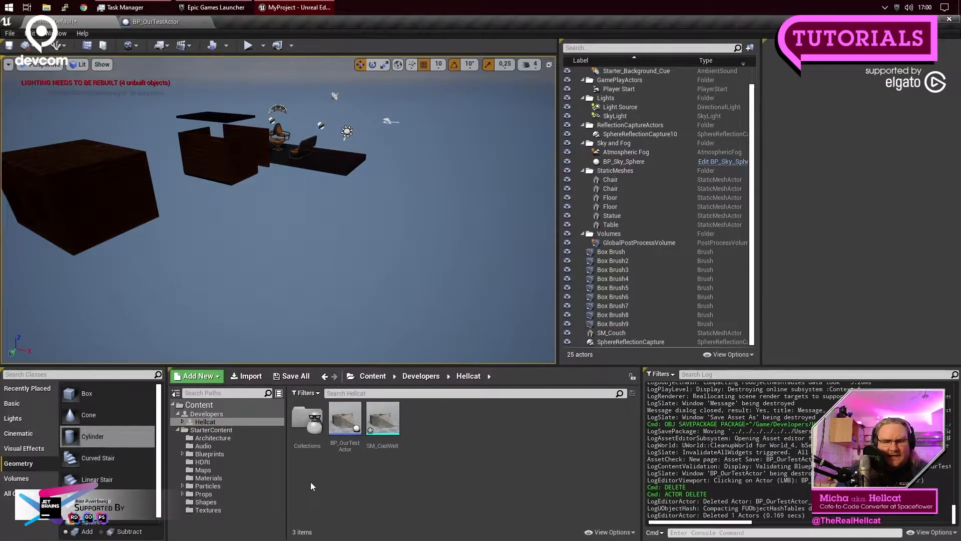
pyautogui.moveTo(339, 447); pyautogui.dragTo(335, 462)
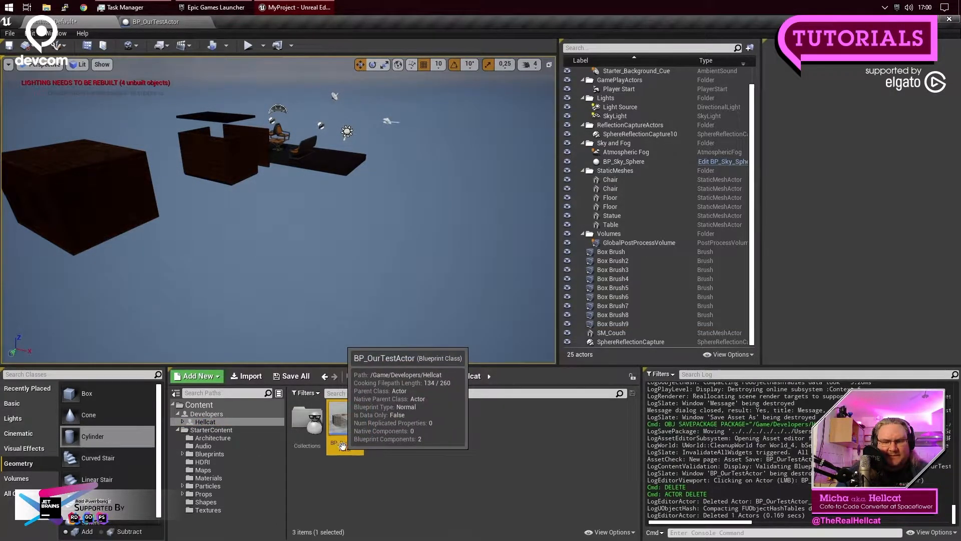
pyautogui.click(385, 429)
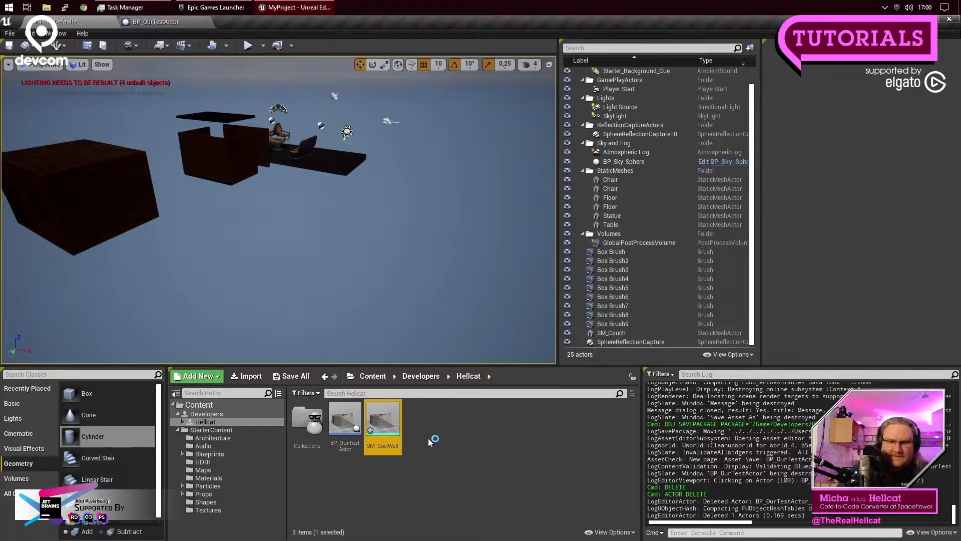
pyautogui.press('super+plus')
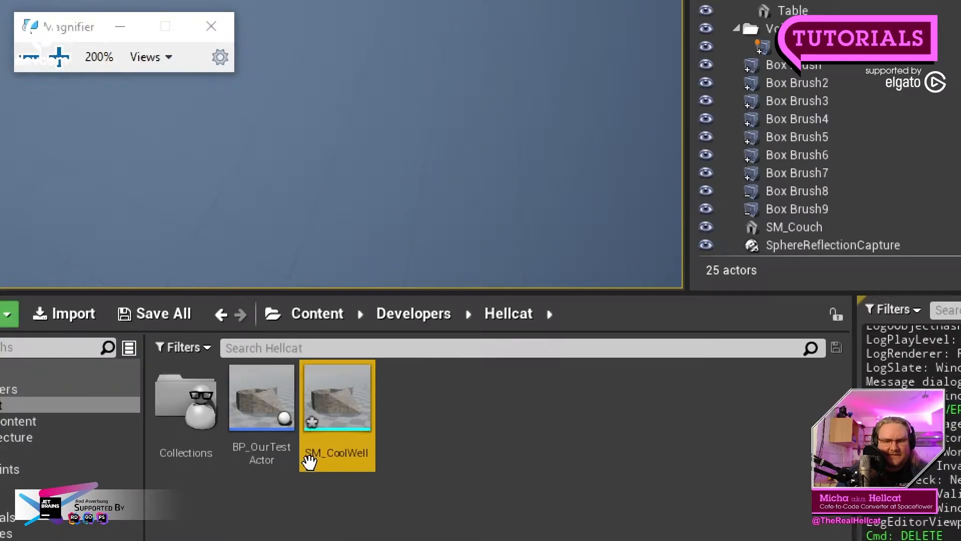
pyautogui.moveTo(335, 399)
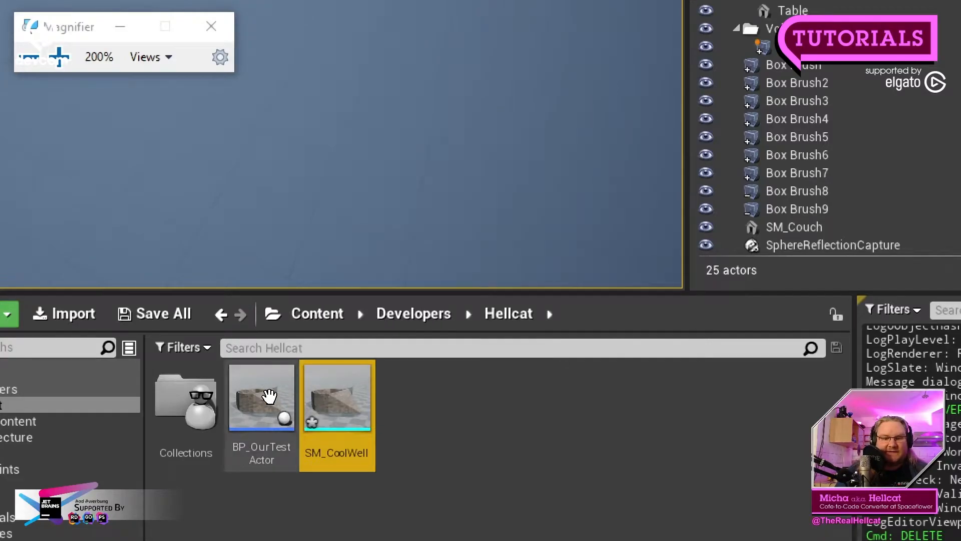
pyautogui.click(253, 403)
pyautogui.moveTo(260, 452)
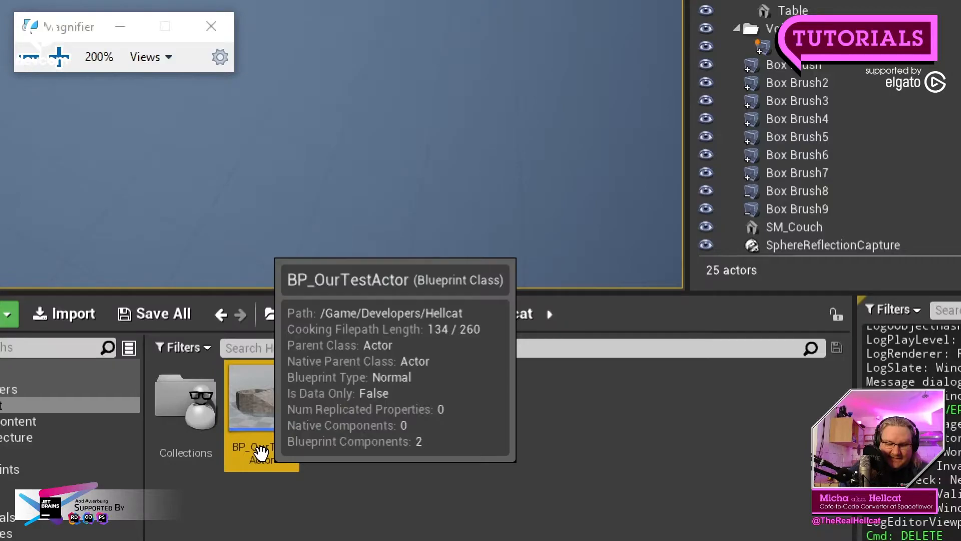
pyautogui.press('super+Escape')
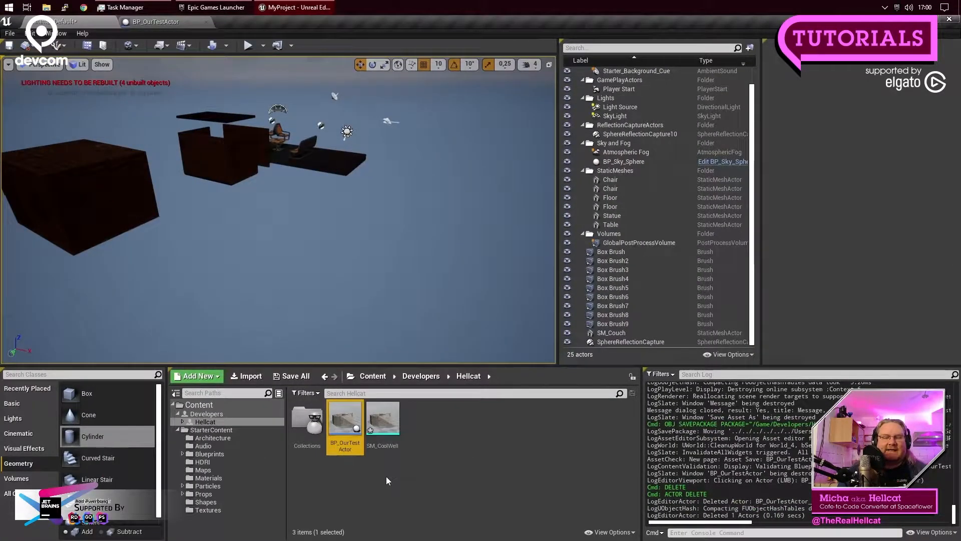
# Step: Place BP_OurTestActor in the level in front of the box brushes and raise it slightly
pyautogui.moveTo(376, 422)
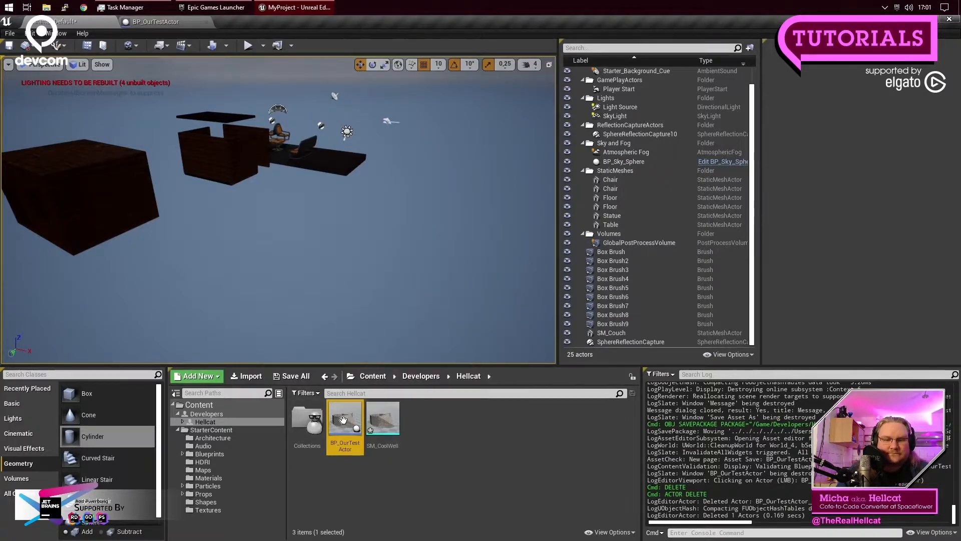
pyautogui.moveTo(345, 423); pyautogui.dragTo(289, 269)
pyautogui.moveTo(253, 223); pyautogui.dragTo(254, 201)
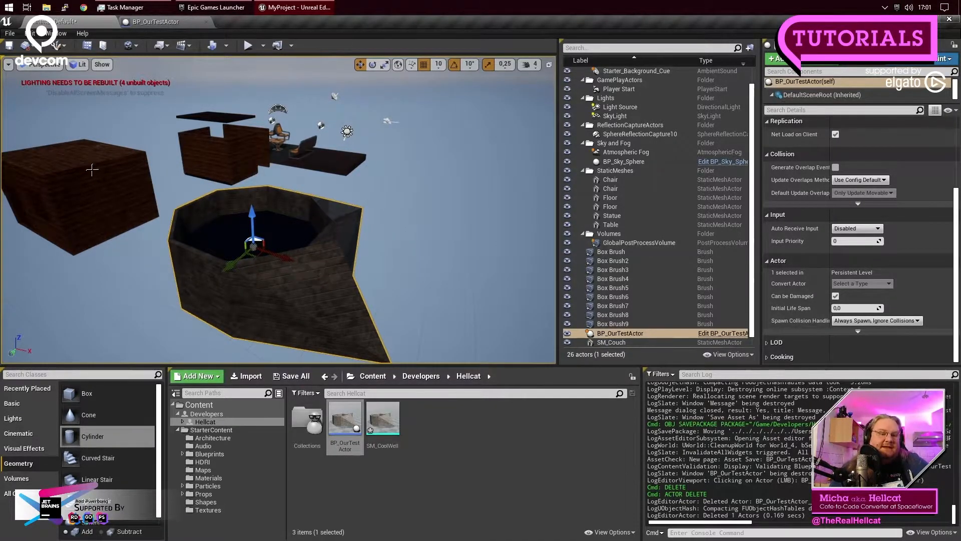
# Step: Select faces of Box Brush7 and the placed BP_OurTestActor well in turn to compare brush geometry with the blueprint actor
pyautogui.click(47, 159)
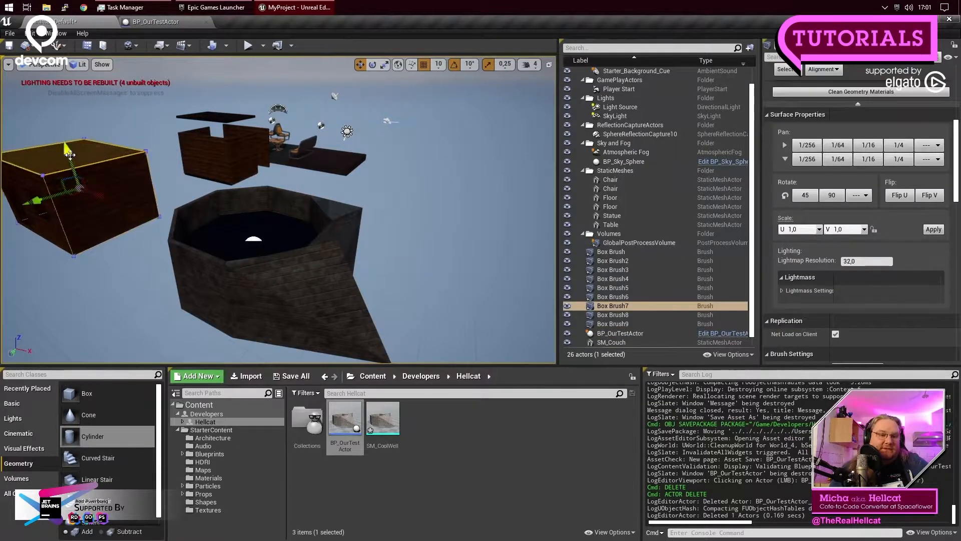
pyautogui.click(115, 193)
pyautogui.click(57, 231)
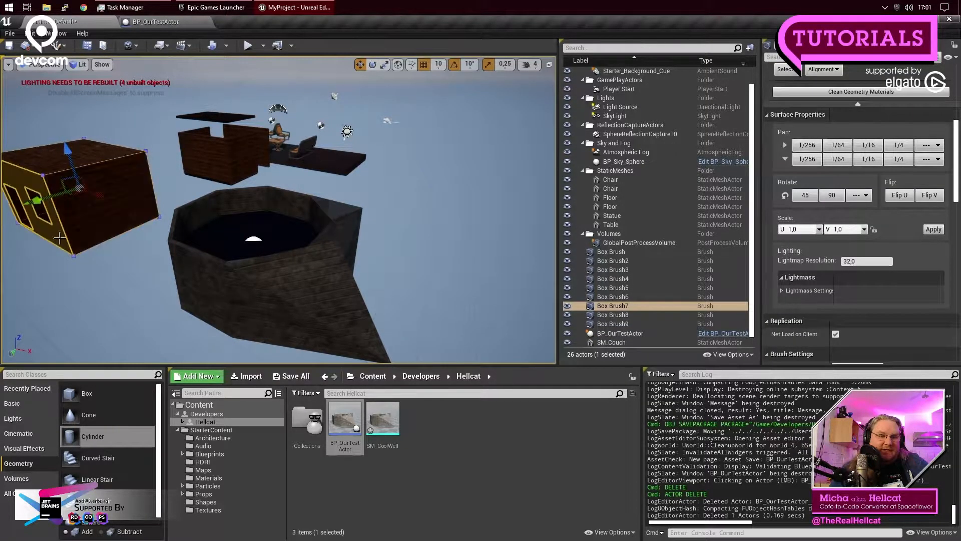
pyautogui.click(100, 274)
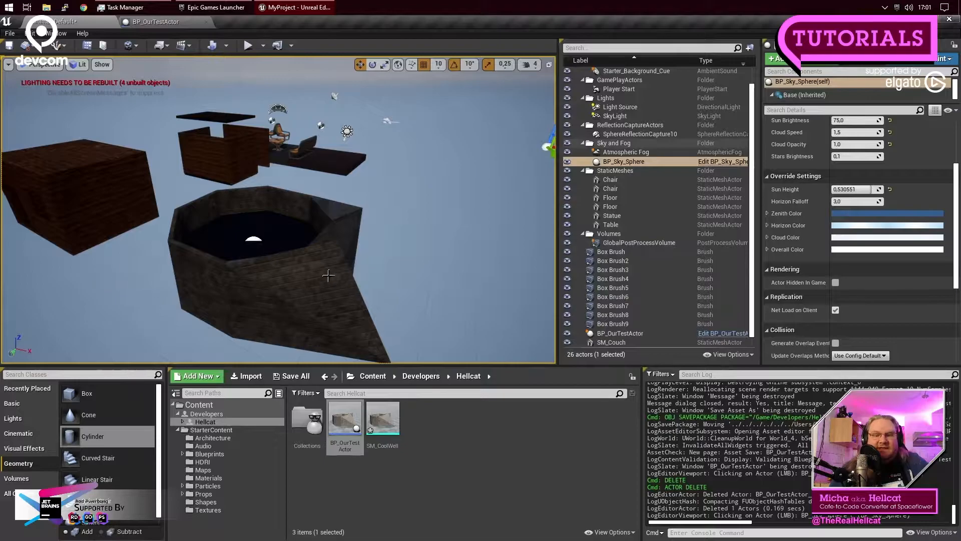
pyautogui.click(323, 246)
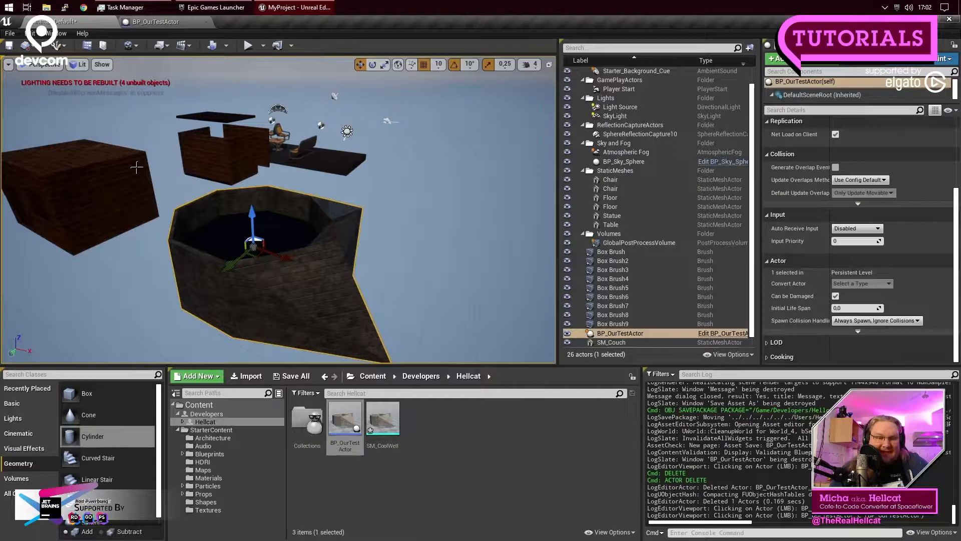
pyautogui.click(136, 275)
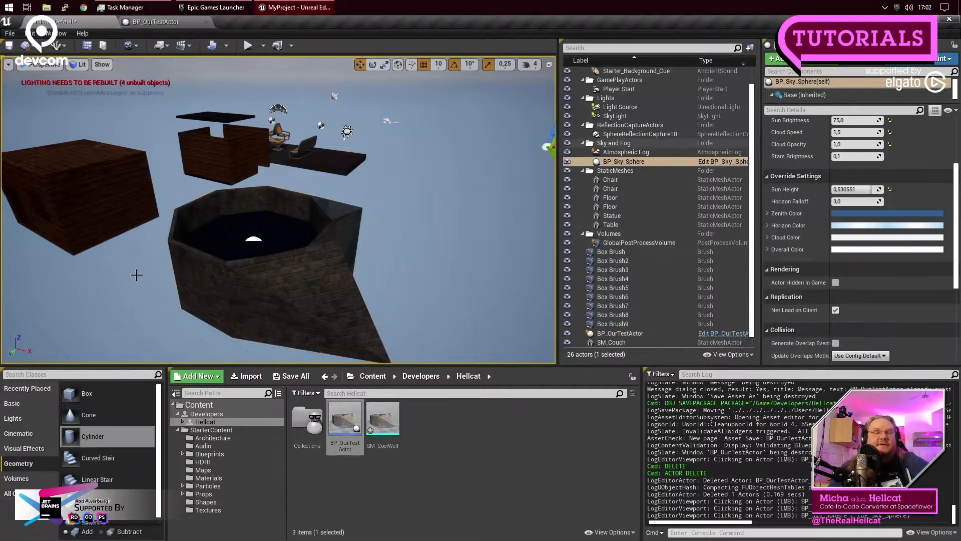
pyautogui.click(107, 207)
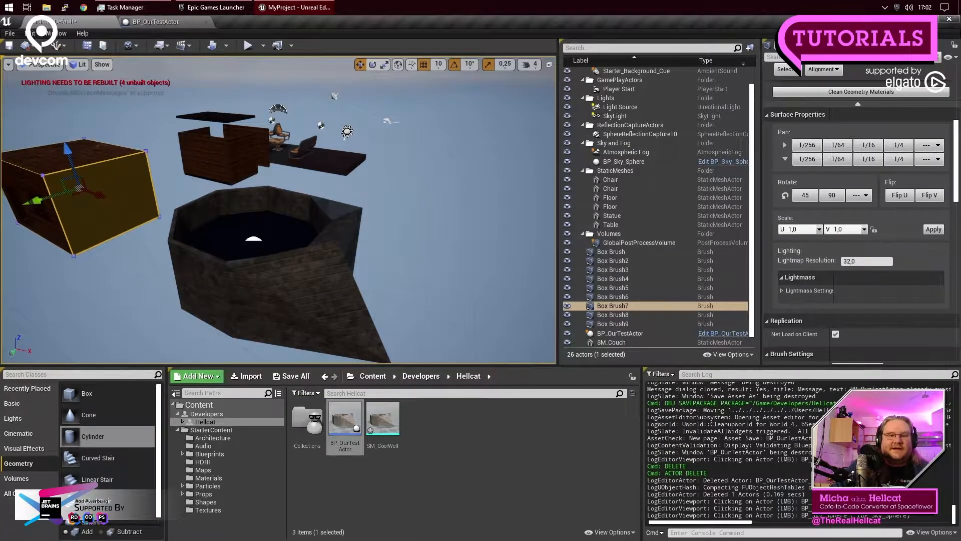
pyautogui.click(173, 183)
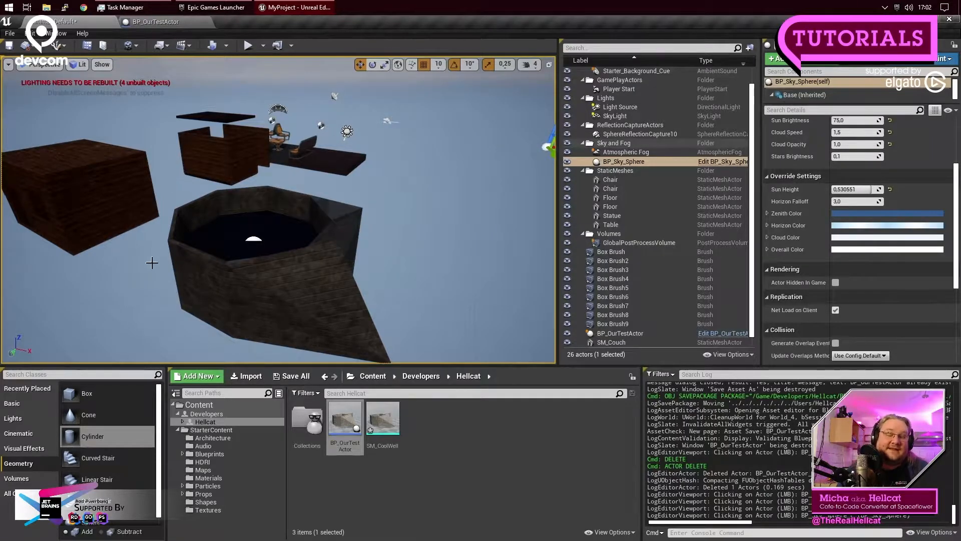
pyautogui.click(327, 256)
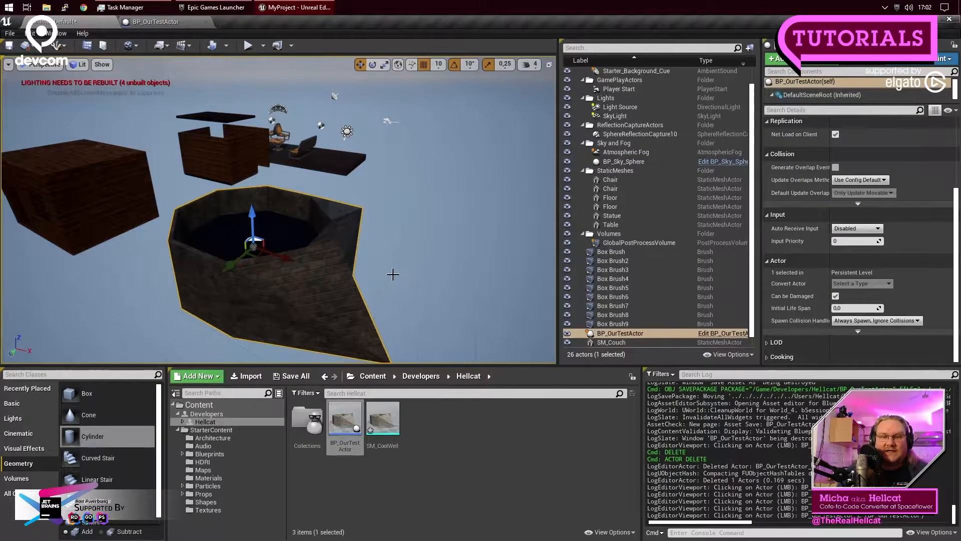
pyautogui.click(416, 273)
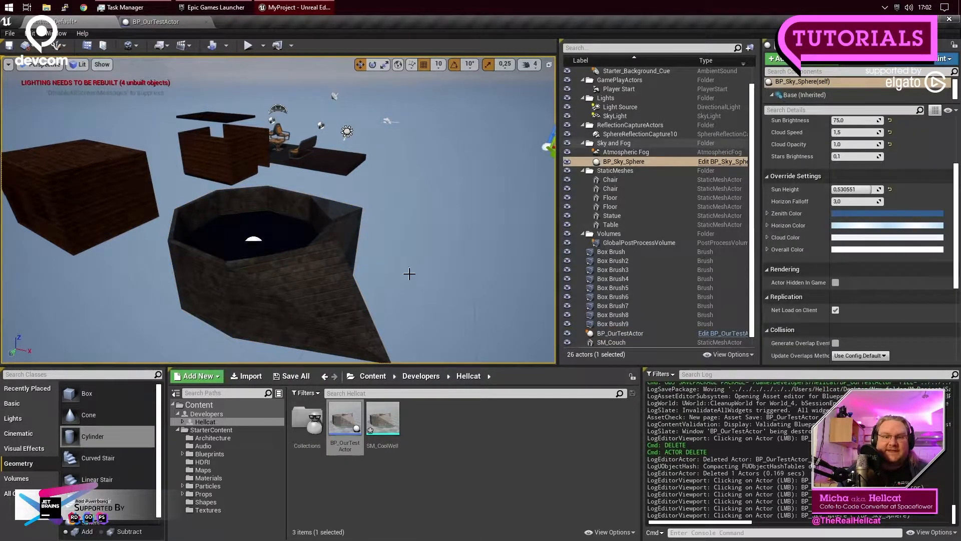
pyautogui.click(324, 253)
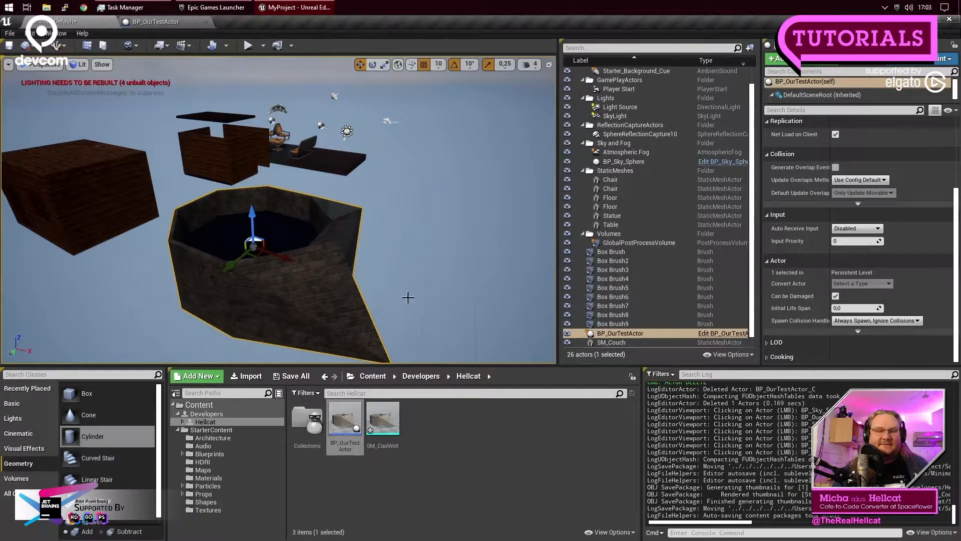
pyautogui.click(412, 279)
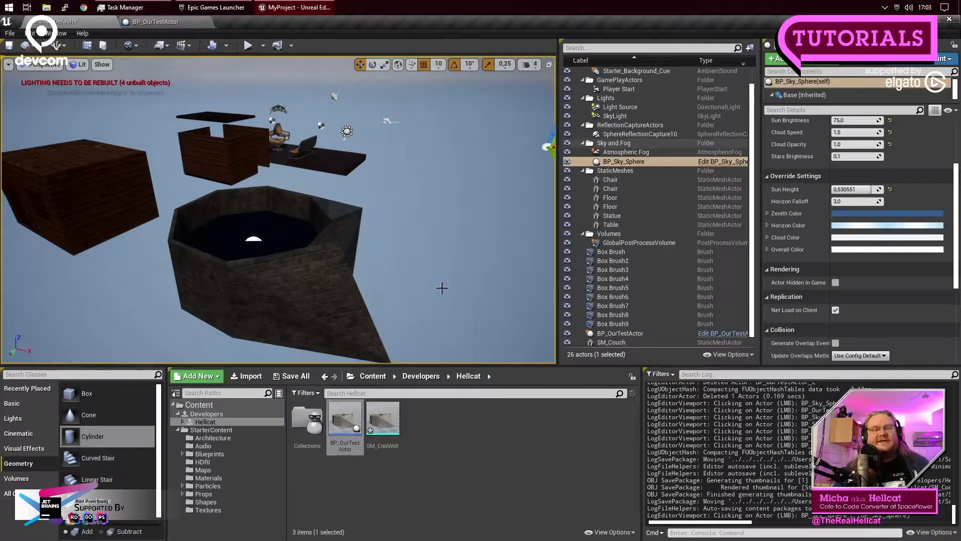
pyautogui.click(101, 200)
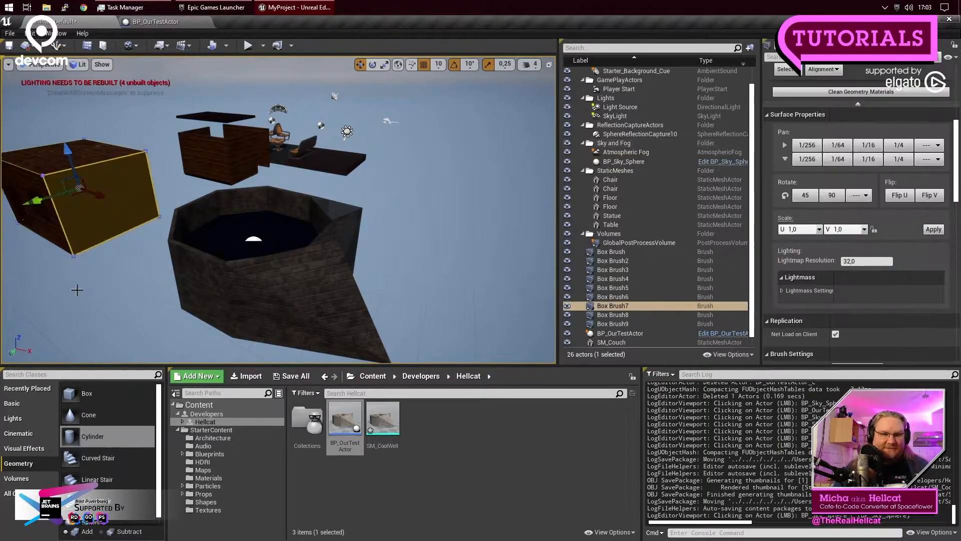
pyautogui.click(284, 289)
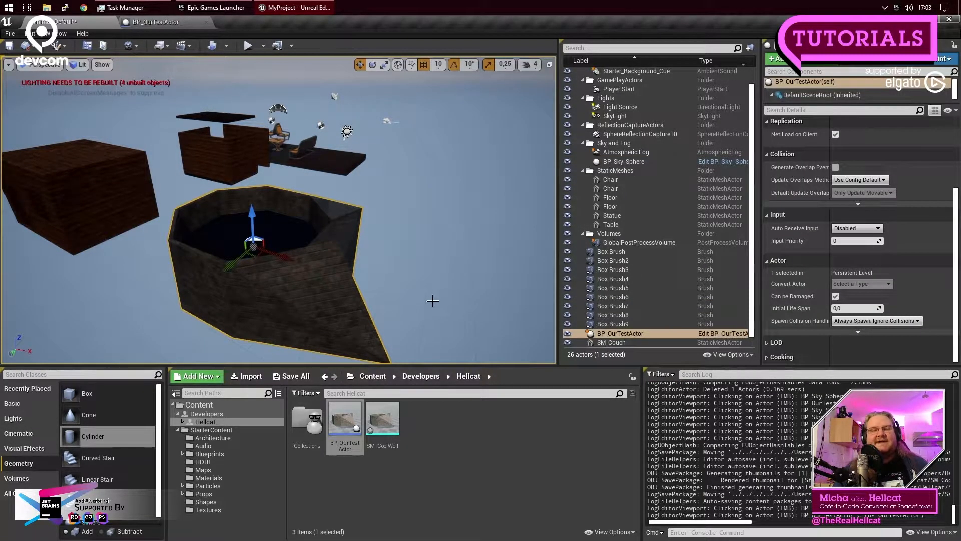
pyautogui.click(313, 273)
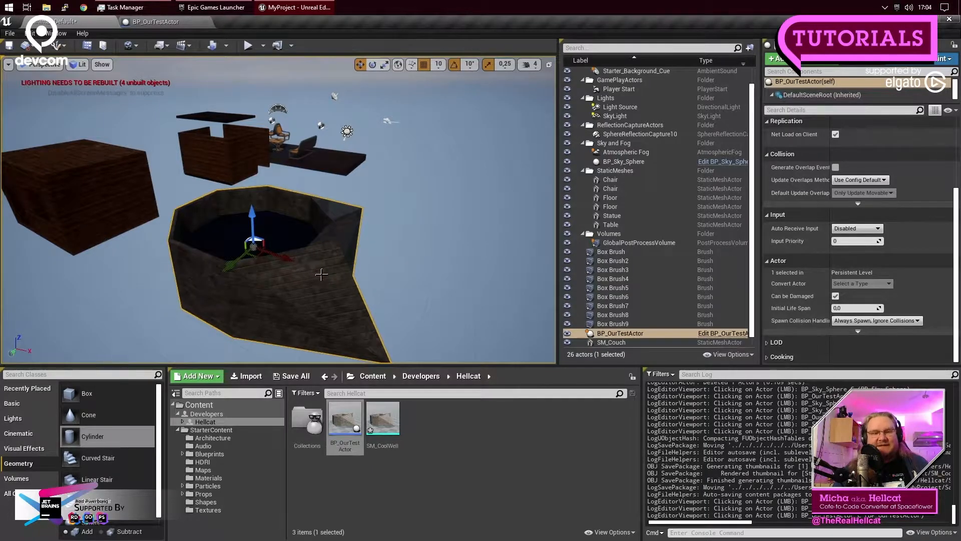
pyautogui.click(117, 202)
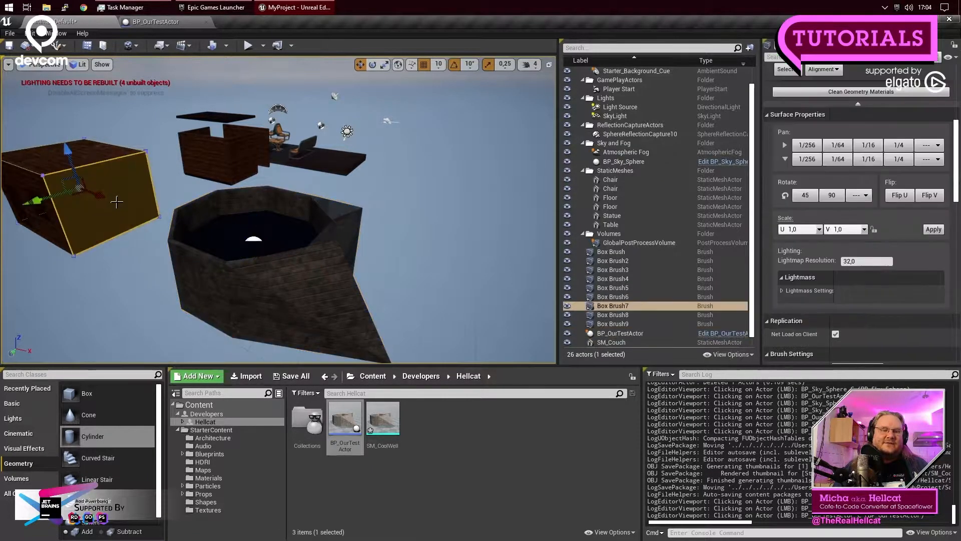
pyautogui.click(97, 296)
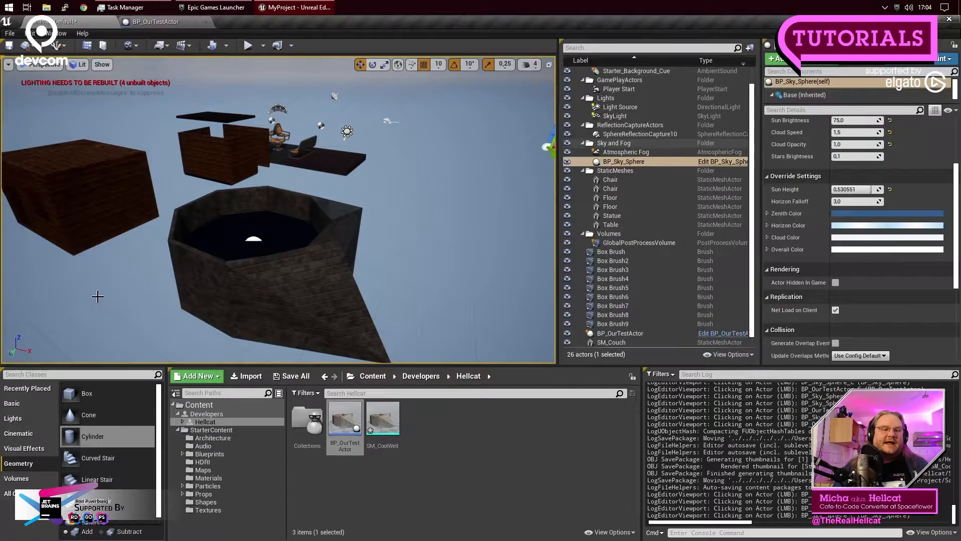
pyautogui.click(75, 153)
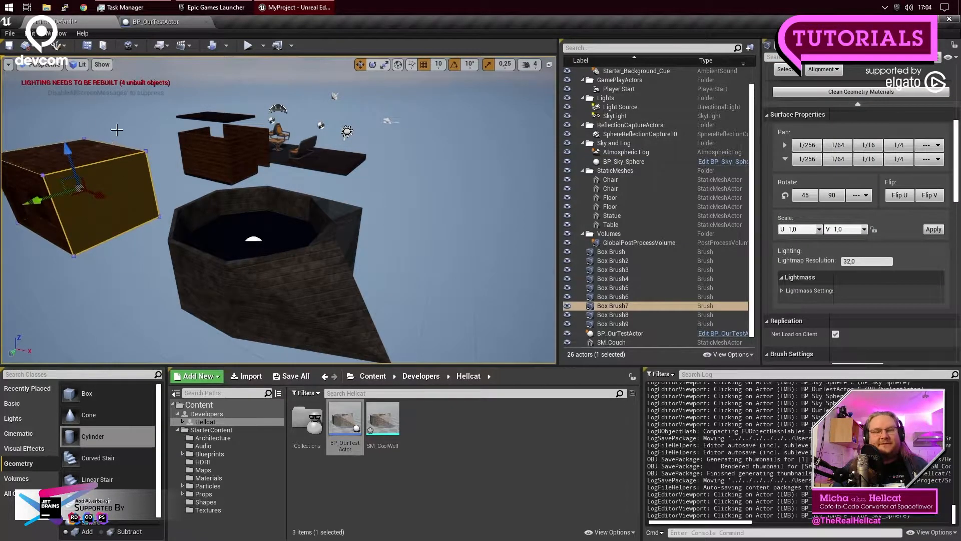
pyautogui.click(76, 266)
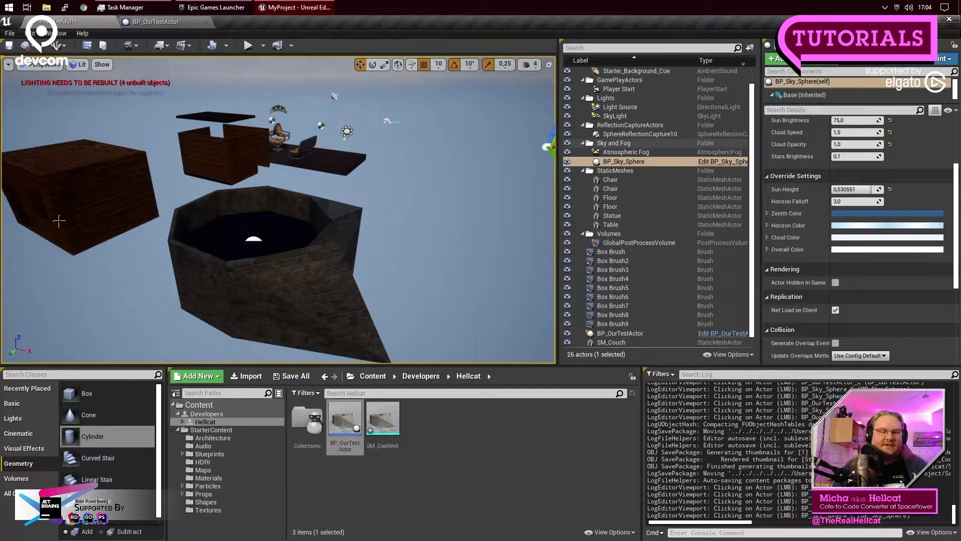
pyautogui.click(310, 279)
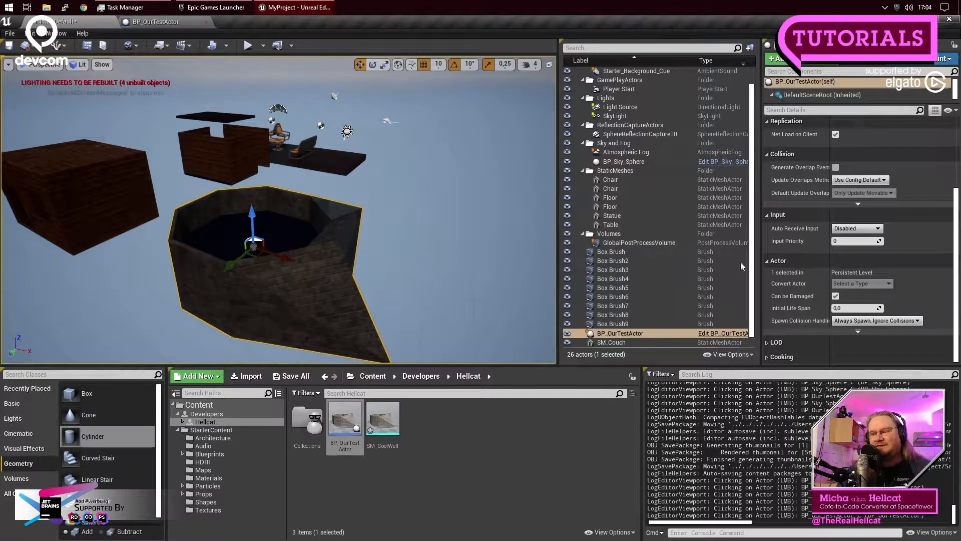
# Step: Examine the well beside the large box from a shifted viewpoint and select the top face of Box Brush7
pyautogui.moveTo(419, 277); pyautogui.dragTo(412, 295)
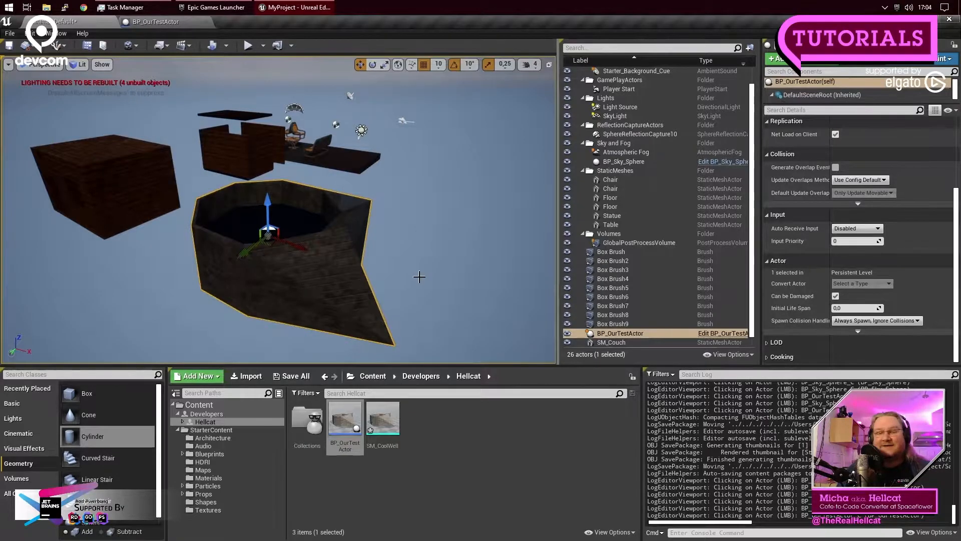
pyautogui.moveTo(420, 275); pyautogui.dragTo(425, 274)
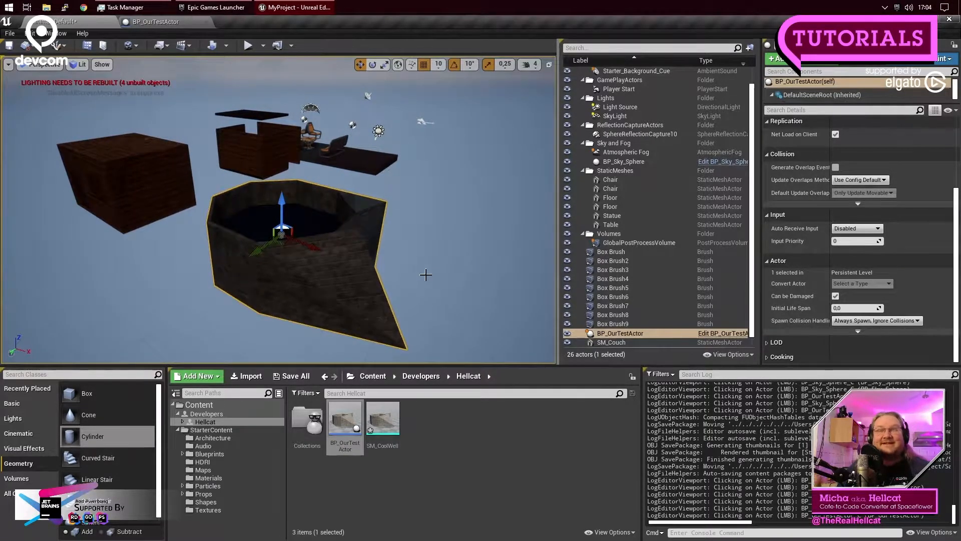
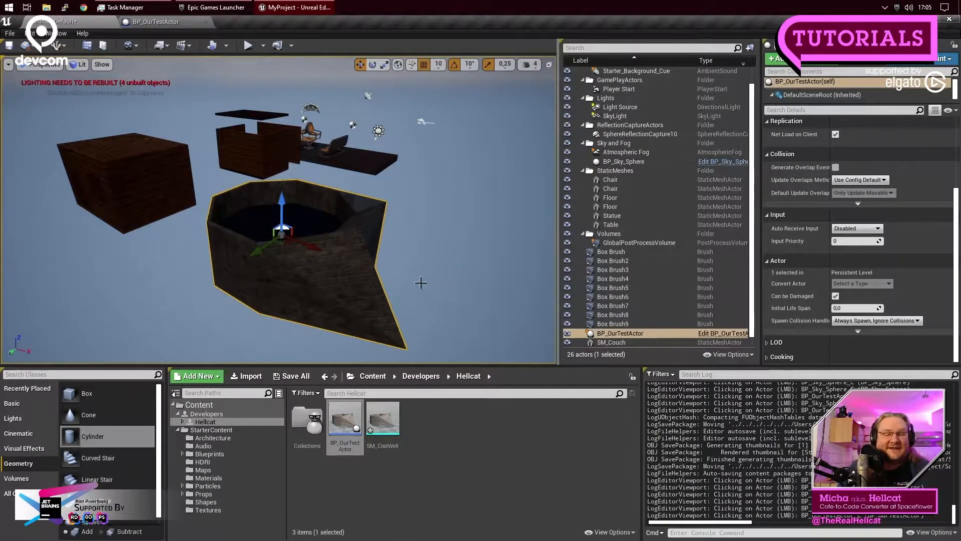
pyautogui.moveTo(167, 254); pyautogui.dragTo(198, 284, button='middle')
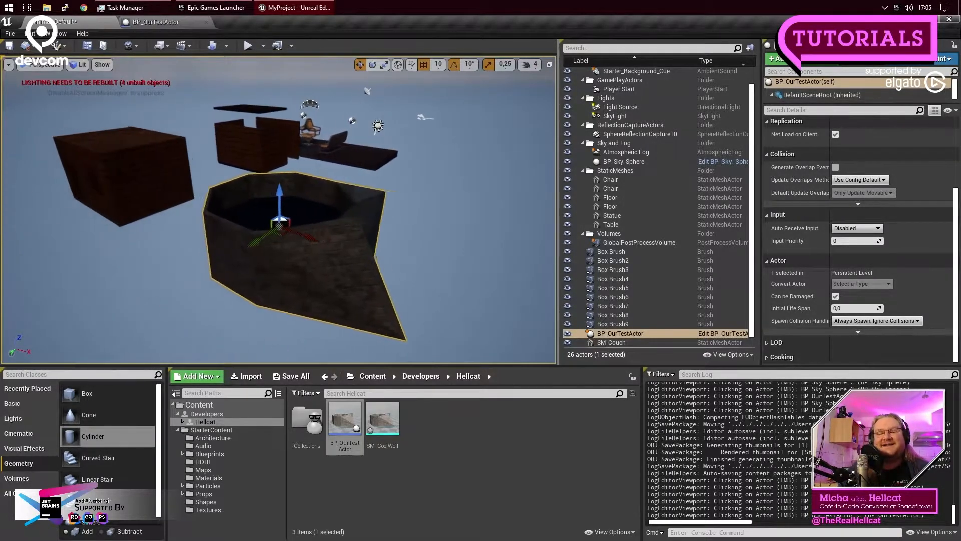
pyautogui.moveTo(142, 246)
pyautogui.mouseDown(button='right')
pyautogui.moveTo(148, 290)
pyautogui.moveTo(149, 260)
pyautogui.mouseUp(button='right')
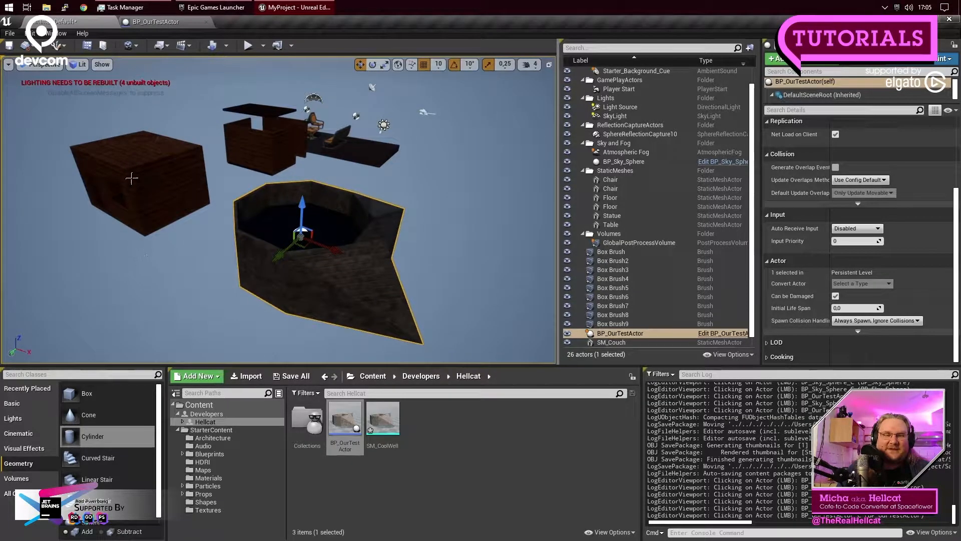
pyautogui.click(163, 153)
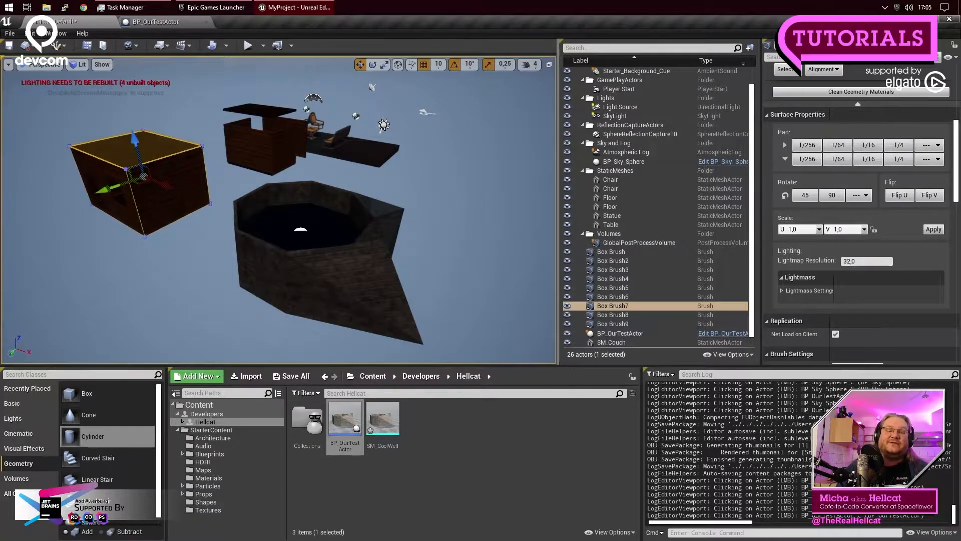
pyautogui.click(176, 254)
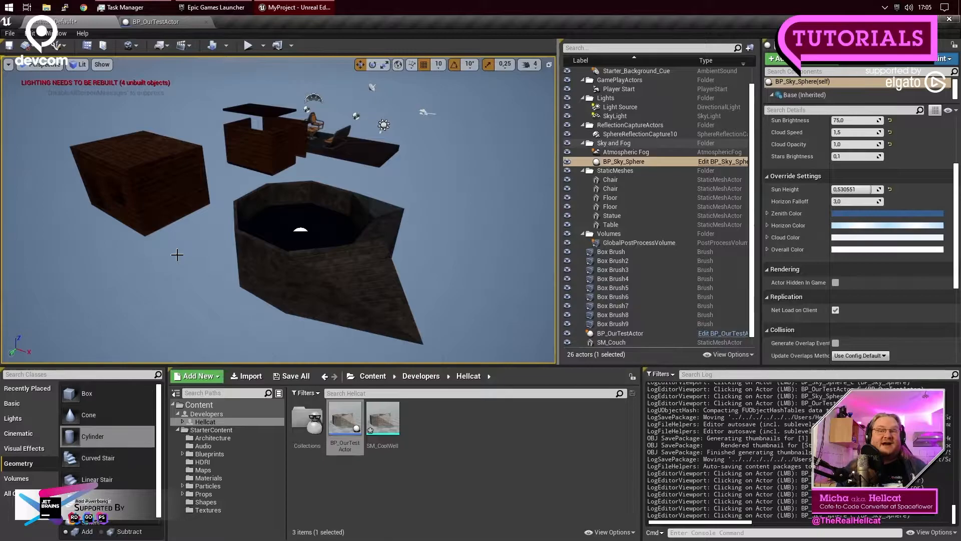
# Step: Select the placed well, the sky sphere and two faces of Box Brush7 in turn to compare how each one highlights
pyautogui.click(372, 266)
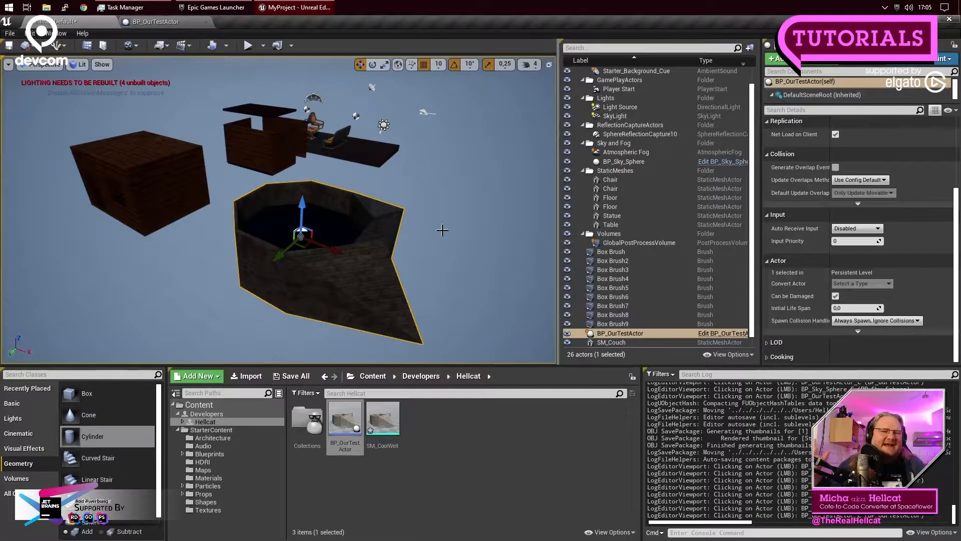
pyautogui.click(442, 230)
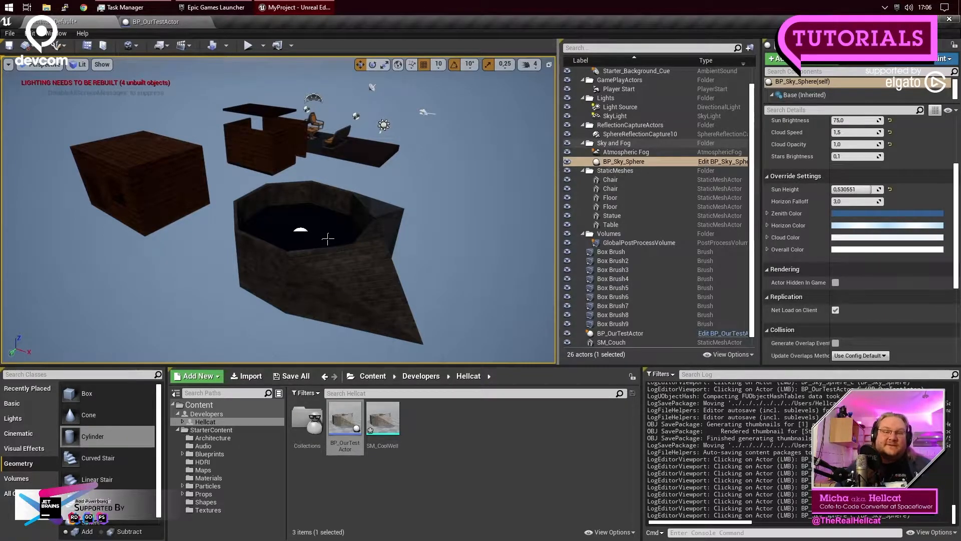
pyautogui.click(350, 194)
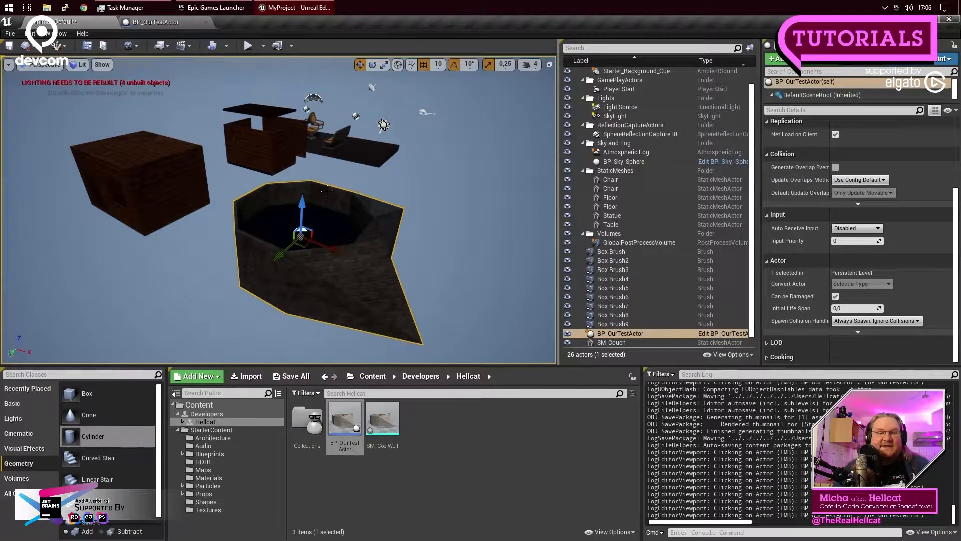
pyautogui.click(143, 150)
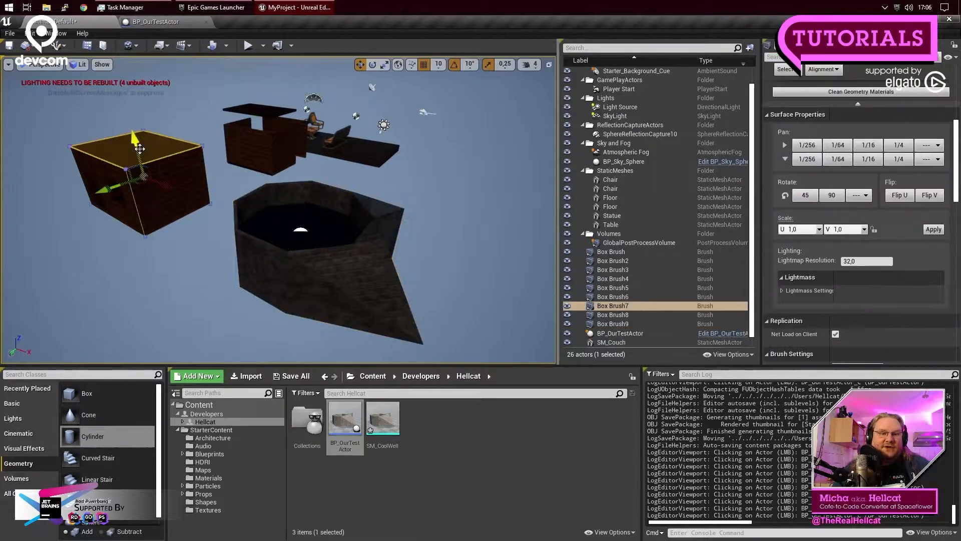
pyautogui.click(123, 217)
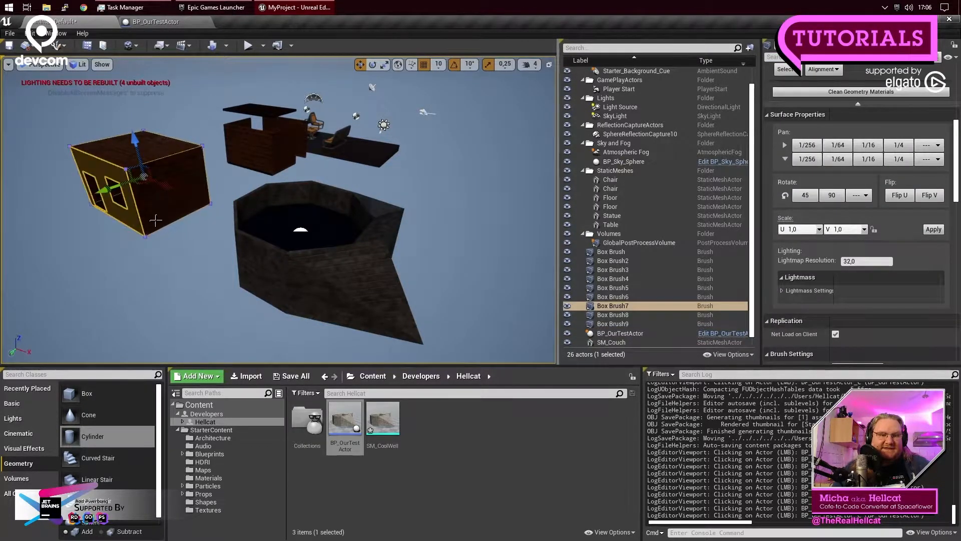
# Step: Inspect the water surface inside the BP_OurTestActor well and delete the actor from the level
pyautogui.click(310, 228)
pyautogui.scroll(3, 370, 275)
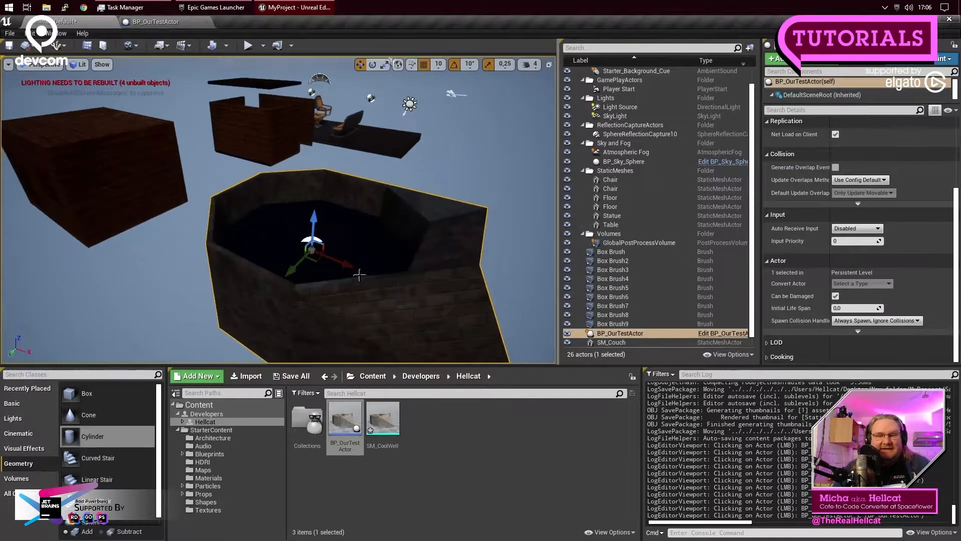
pyautogui.scroll(6, 360, 275)
pyautogui.moveTo(402, 247); pyautogui.dragTo(426, 205, button='right')
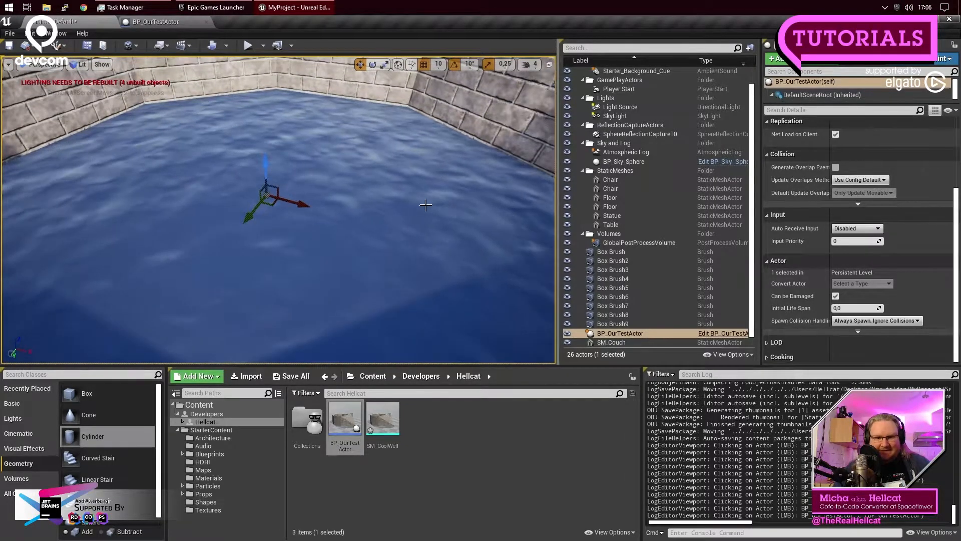
pyautogui.moveTo(350, 216); pyautogui.dragTo(353, 185, button='right')
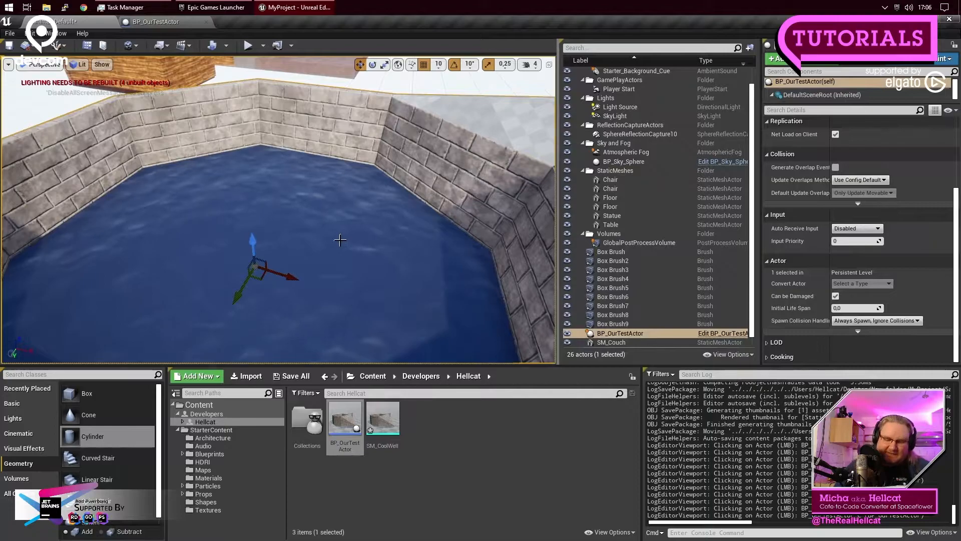
pyautogui.press('Delete')
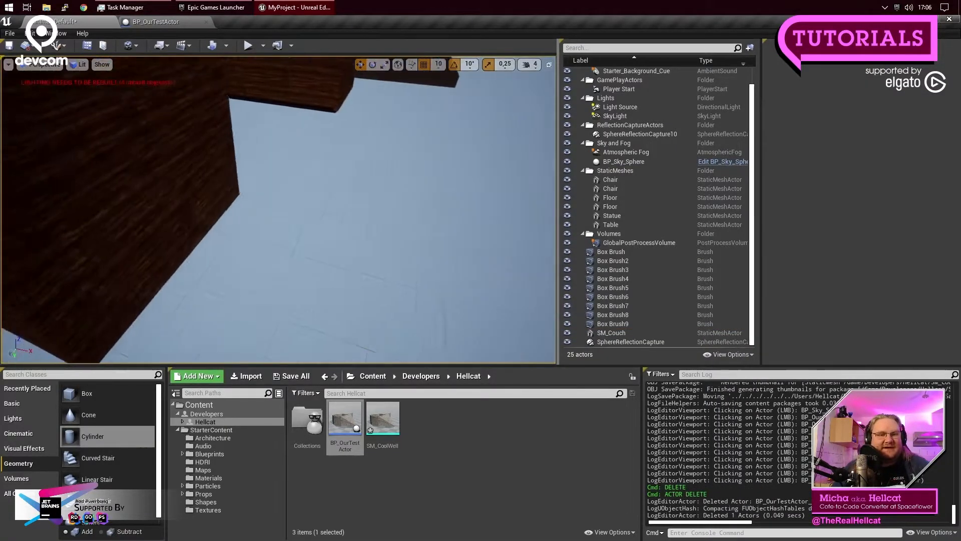
# Step: Add a box brush in the empty space beside Box Brush7
pyautogui.moveTo(361, 244); pyautogui.dragTo(333, 234, button='right')
pyautogui.click(259, 214)
pyautogui.moveTo(422, 273)
pyautogui.mouseDown(button='right')
pyautogui.moveTo(386, 270)
pyautogui.moveTo(446, 273)
pyautogui.moveTo(385, 273)
pyautogui.mouseUp(button='right')
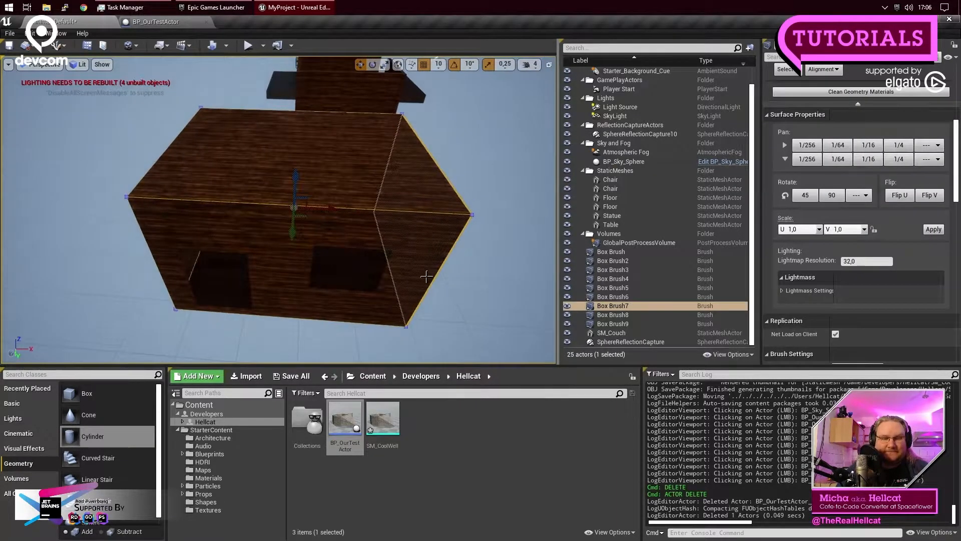
pyautogui.moveTo(402, 223)
pyautogui.mouseDown(button='right')
pyautogui.moveTo(399, 237)
pyautogui.moveTo(402, 195)
pyautogui.moveTo(403, 215)
pyautogui.moveTo(404, 207)
pyautogui.moveTo(398, 219)
pyautogui.moveTo(383, 218)
pyautogui.moveTo(395, 225)
pyautogui.moveTo(393, 212)
pyautogui.moveTo(394, 235)
pyautogui.moveTo(397, 208)
pyautogui.moveTo(402, 227)
pyautogui.mouseUp(button='right')
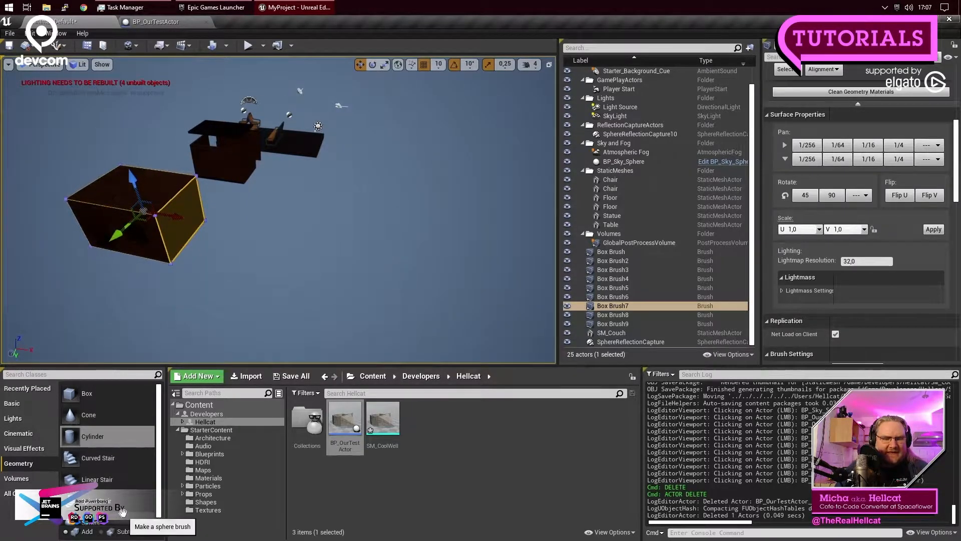
pyautogui.moveTo(86, 393)
pyautogui.mouseDown()
pyautogui.moveTo(316, 223)
pyautogui.moveTo(354, 266)
pyautogui.moveTo(323, 266)
pyautogui.mouseUp()
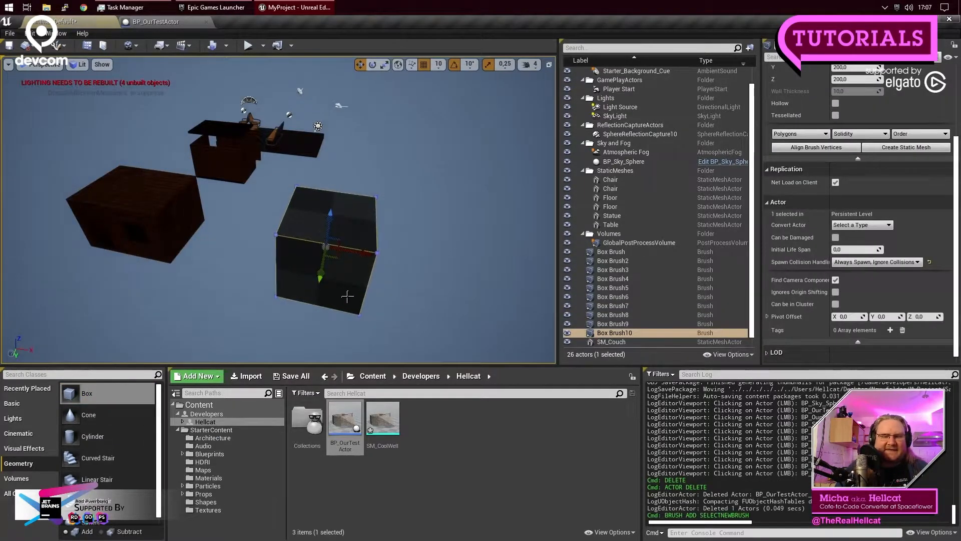
# Step: Try out a hollow cylinder brush beside the new box brush and delete it
pyautogui.moveTo(367, 355); pyautogui.dragTo(459, 227)
pyautogui.moveTo(453, 268); pyautogui.dragTo(455, 278, button='right')
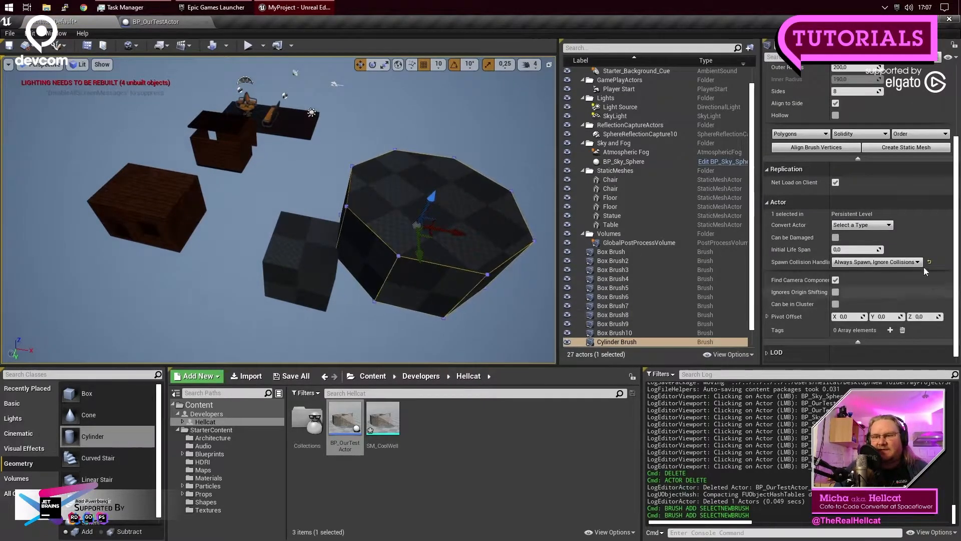
pyautogui.scroll(3, 831, 205)
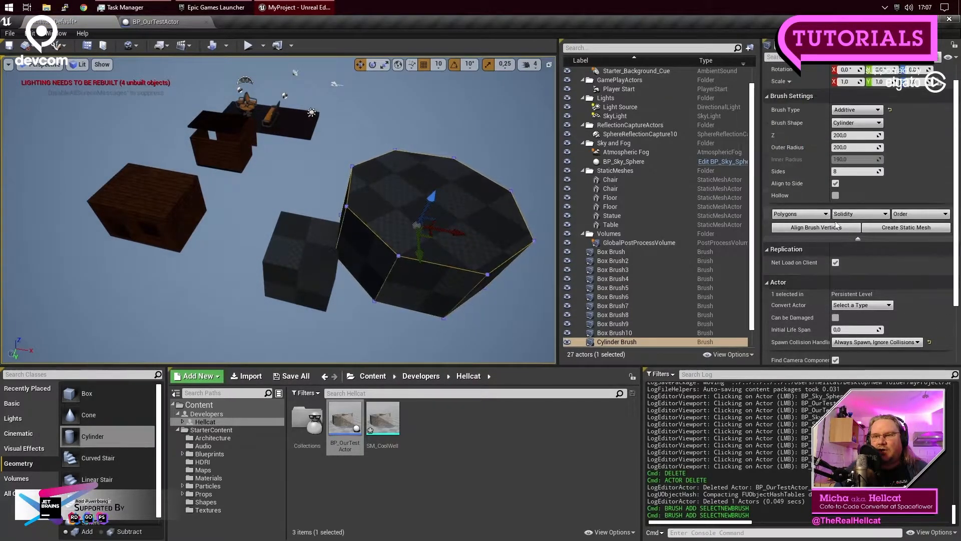
pyautogui.click(836, 195)
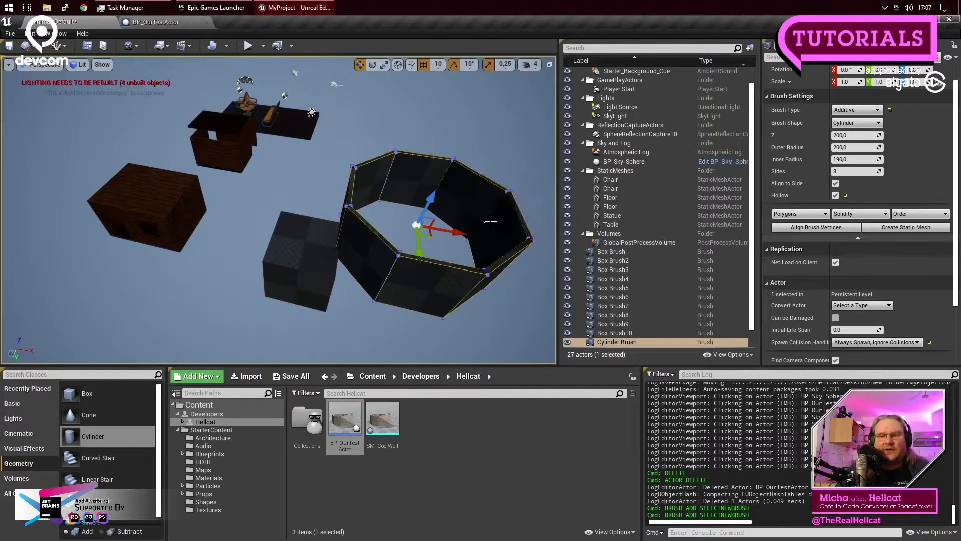
pyautogui.press('Delete')
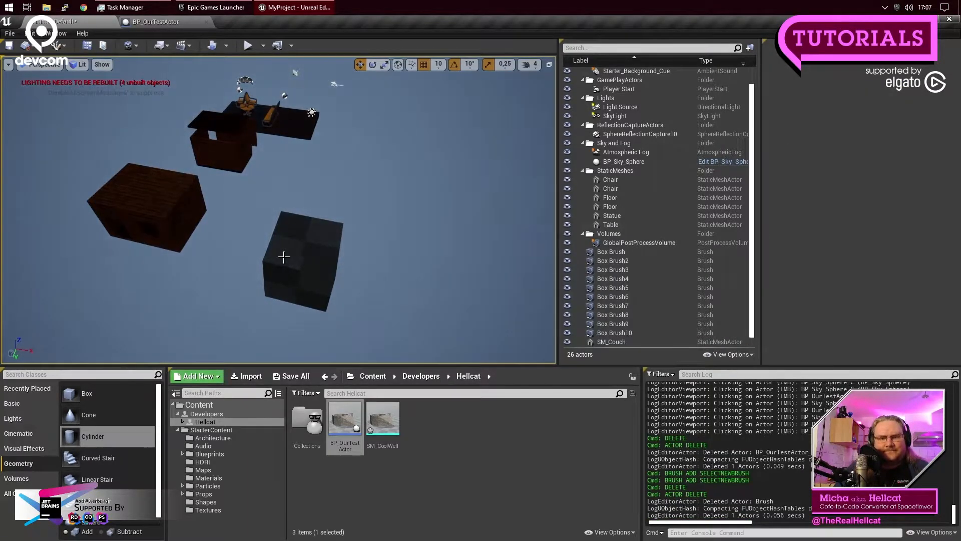
# Step: Select the new box brush and make it hollow
pyautogui.click(284, 257)
pyautogui.moveTo(284, 257); pyautogui.dragTo(284, 275, button='right')
pyautogui.scroll(-3, 848, 245)
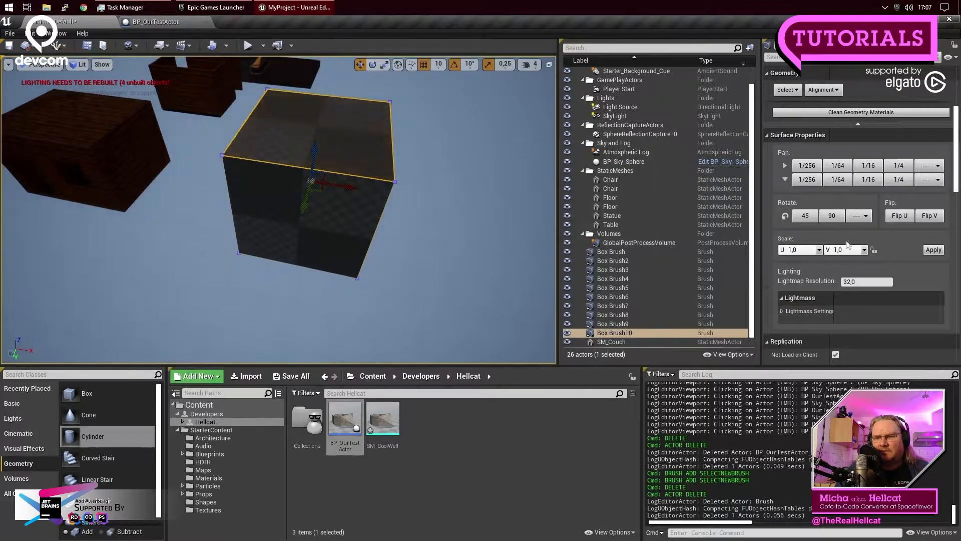
pyautogui.scroll(-9, 847, 244)
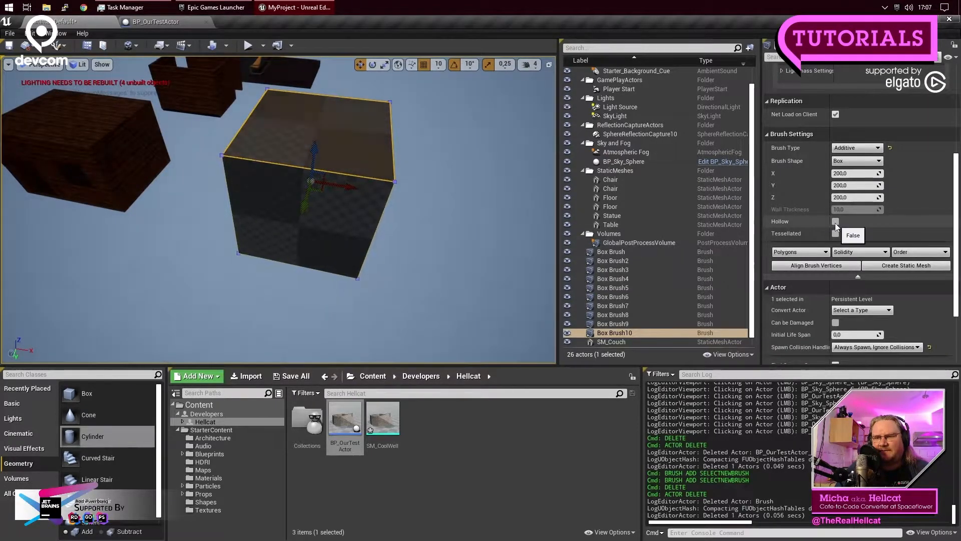
pyautogui.click(835, 222)
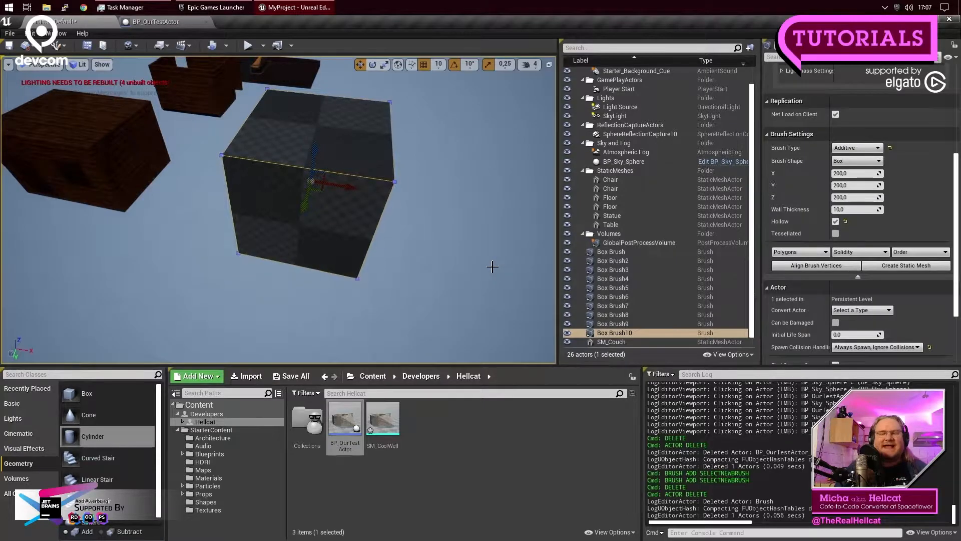
# Step: Inspect the hollow box brush from several sides and turn its Hollow option off
pyautogui.moveTo(479, 269); pyautogui.dragTo(487, 302, button='right')
pyautogui.moveTo(417, 206); pyautogui.dragTo(362, 139, button='right')
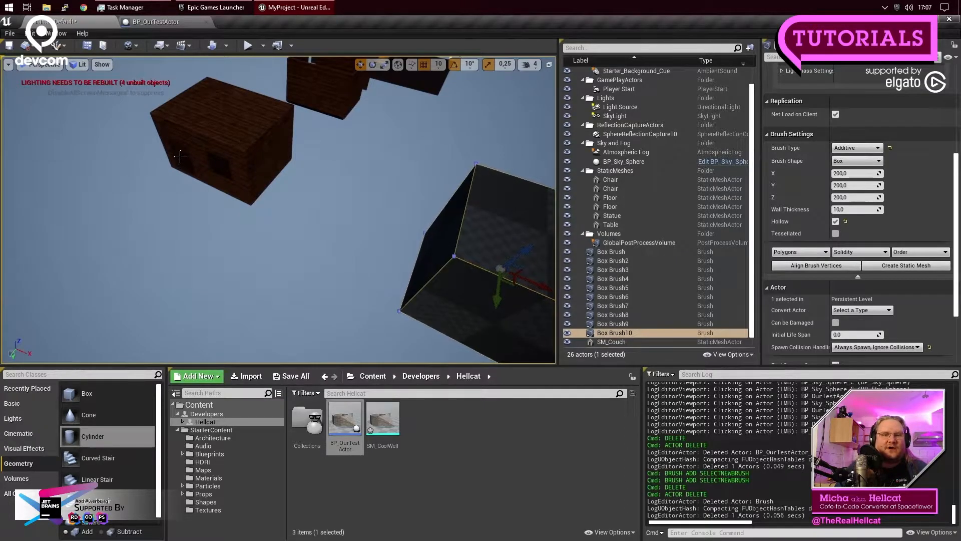
pyautogui.moveTo(220, 164); pyautogui.dragTo(285, 165, button='right')
pyautogui.click(446, 174)
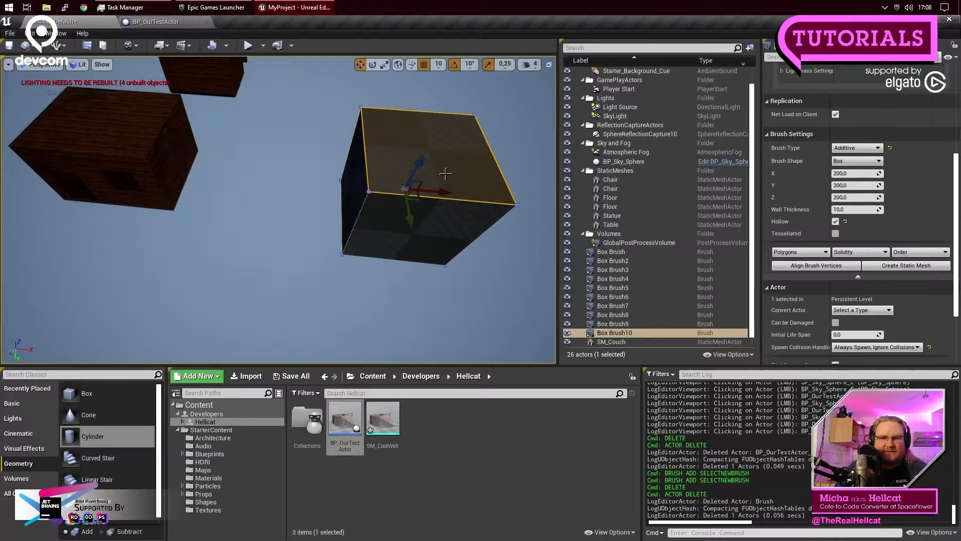
pyautogui.click(836, 221)
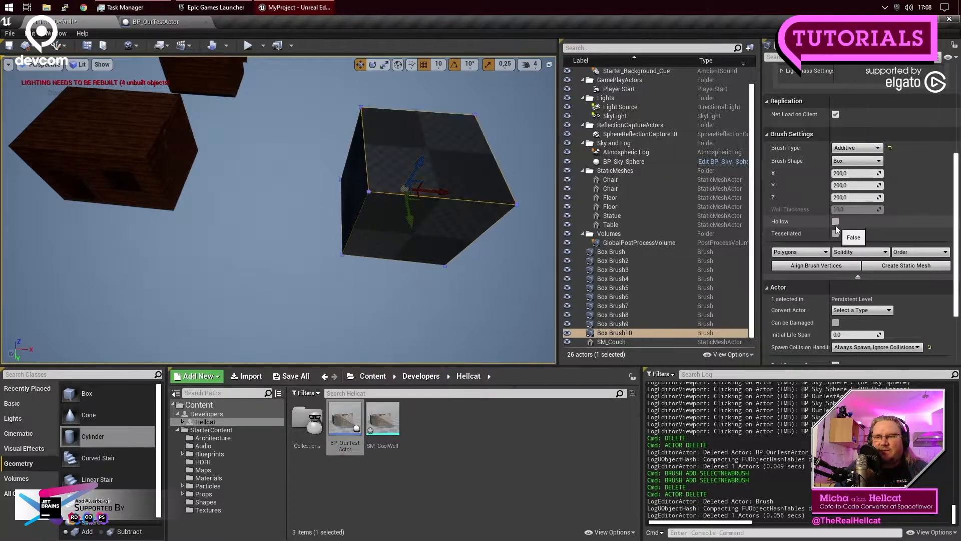
pyautogui.moveTo(365, 144)
pyautogui.mouseDown(button='middle')
pyautogui.moveTo(346, 144)
pyautogui.moveTo(366, 144)
pyautogui.mouseUp(button='middle')
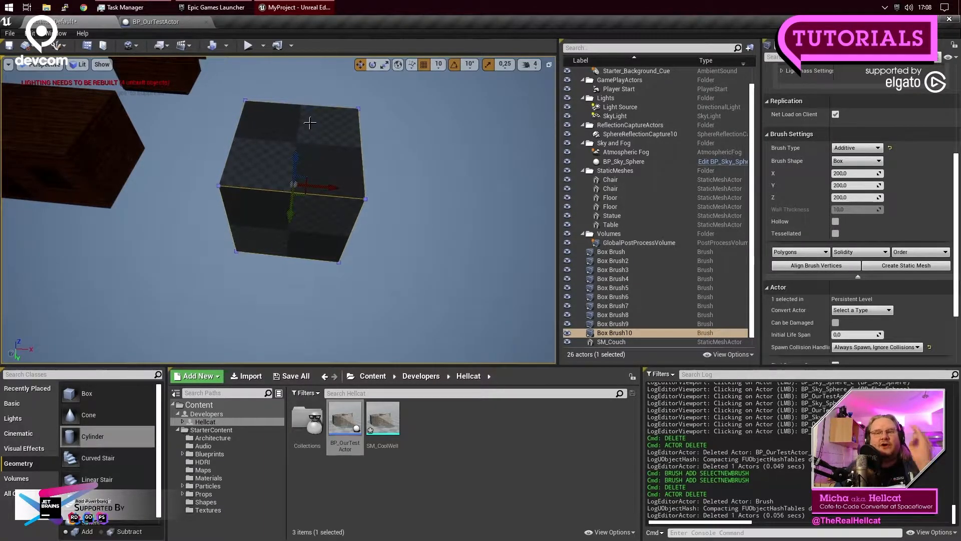
# Step: Add an additive cylinder brush on the box brush and set its number of sides to 36
pyautogui.click(456, 266)
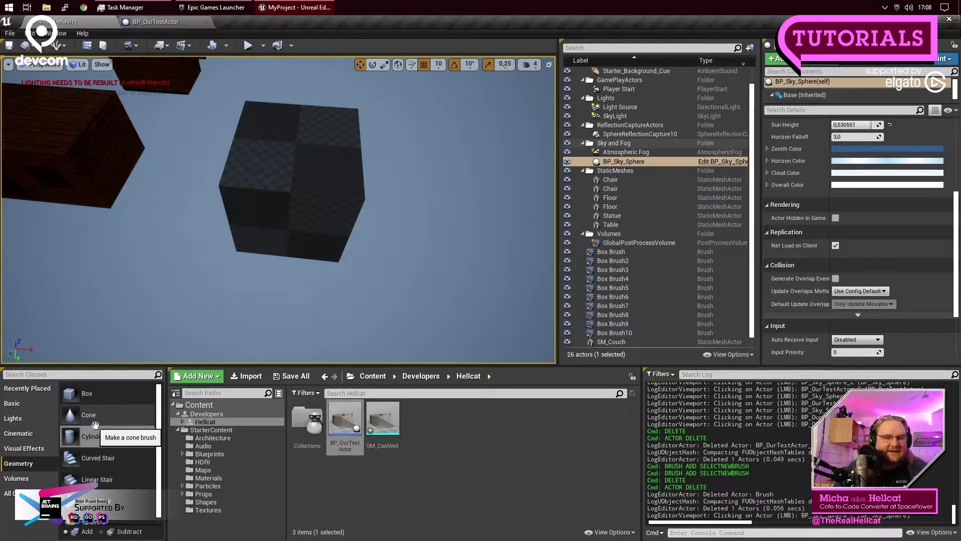
pyautogui.moveTo(93, 436)
pyautogui.mouseDown()
pyautogui.moveTo(369, 253)
pyautogui.moveTo(417, 179)
pyautogui.moveTo(315, 161)
pyautogui.mouseUp()
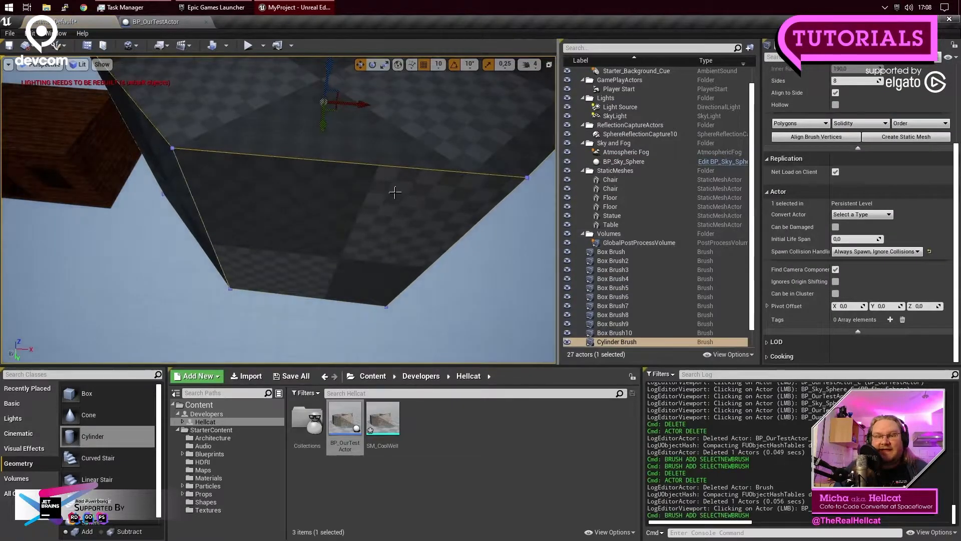
pyautogui.press('f')
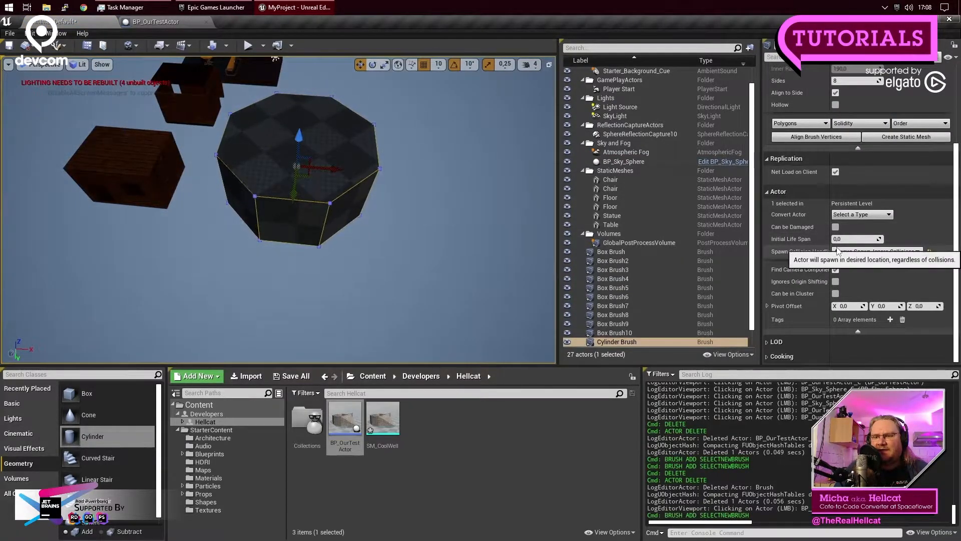
pyautogui.scroll(5, 826, 243)
pyautogui.click(847, 197)
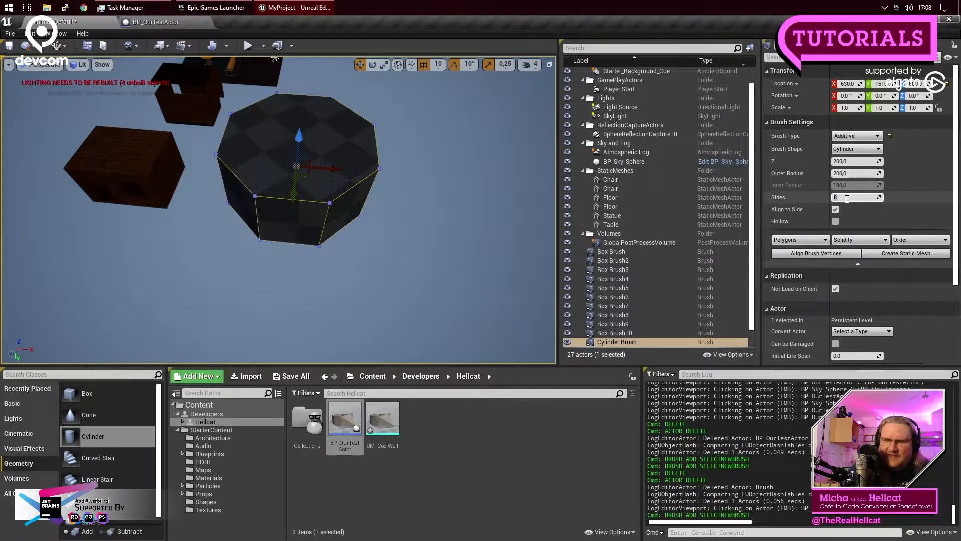
pyautogui.write('36')
pyautogui.press('Return')
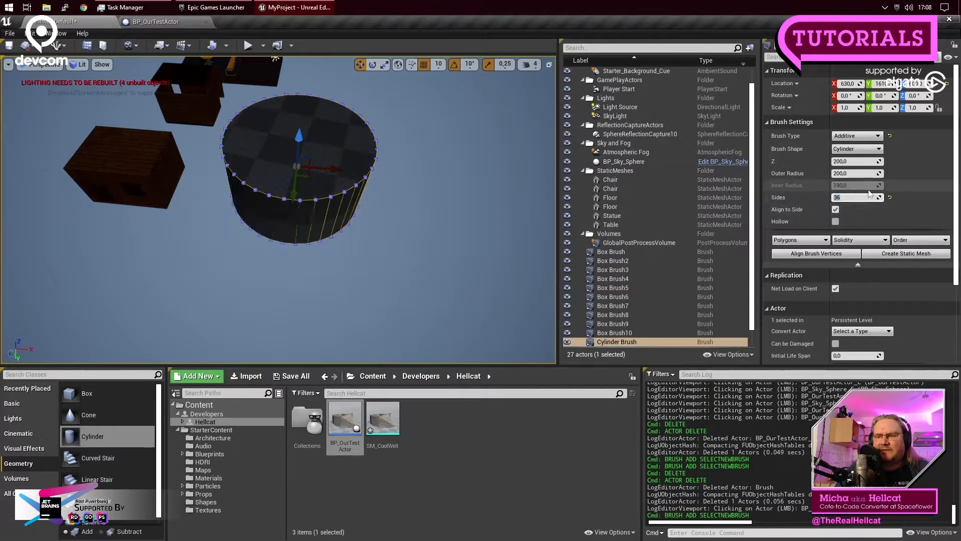
# Step: Set the cylinder brush's outer radius to 50 and its Z height to 300
pyautogui.click(852, 173)
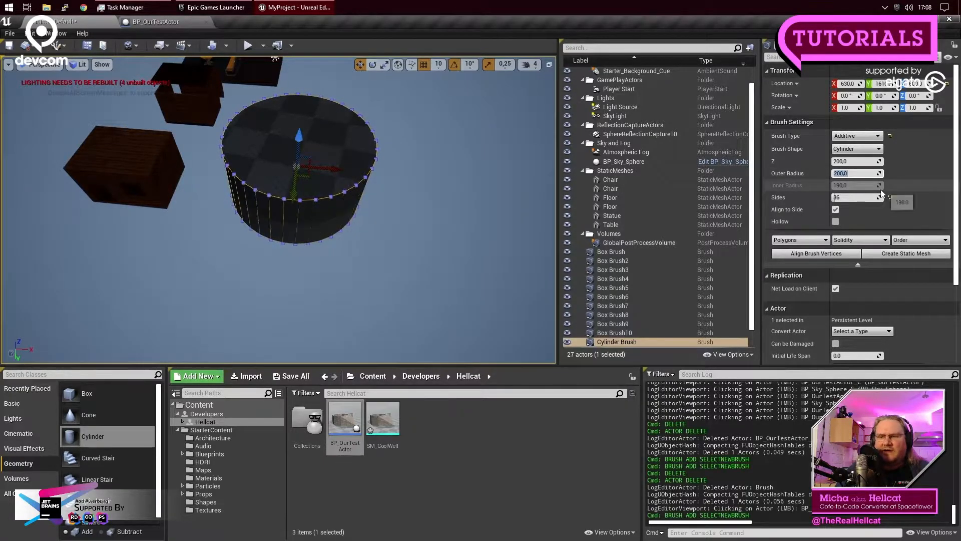
pyautogui.write('50')
pyautogui.press('Return')
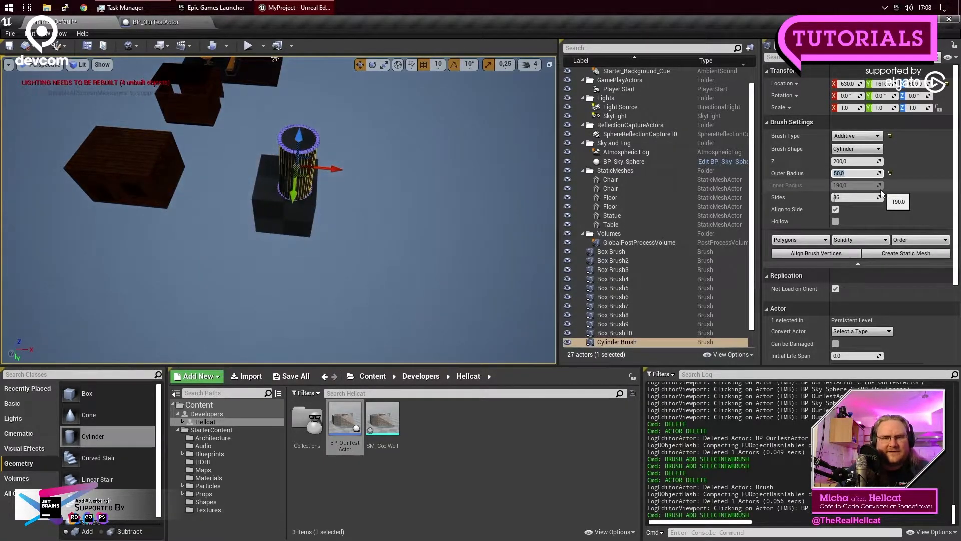
pyautogui.click(853, 161)
pyautogui.write('300')
pyautogui.press('Return')
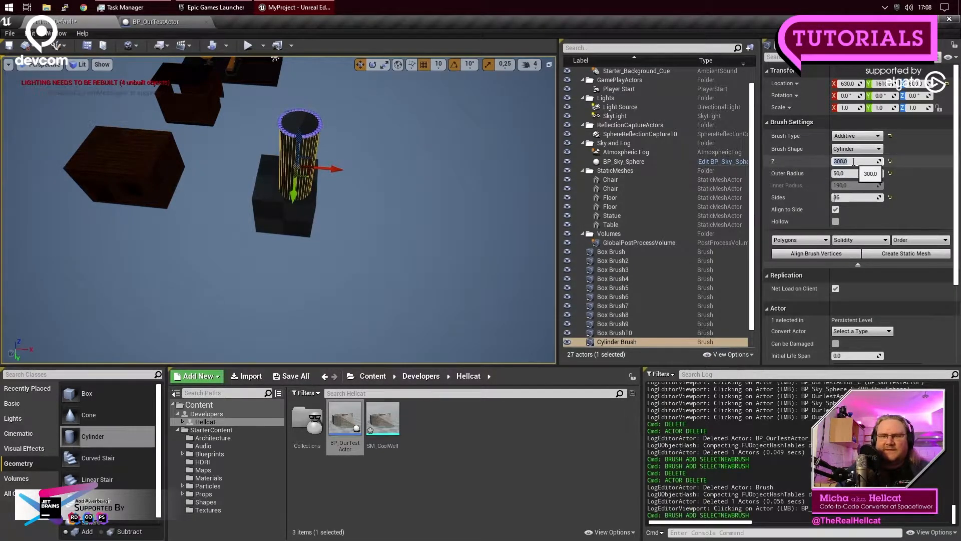
# Step: Lower the cylinder brush so that its lower part sinks into the box brush
pyautogui.press('q')
pyautogui.moveTo(362, 266)
pyautogui.mouseDown(button='right')
pyautogui.moveTo(368, 188)
pyautogui.moveTo(370, 196)
pyautogui.mouseUp(button='right')
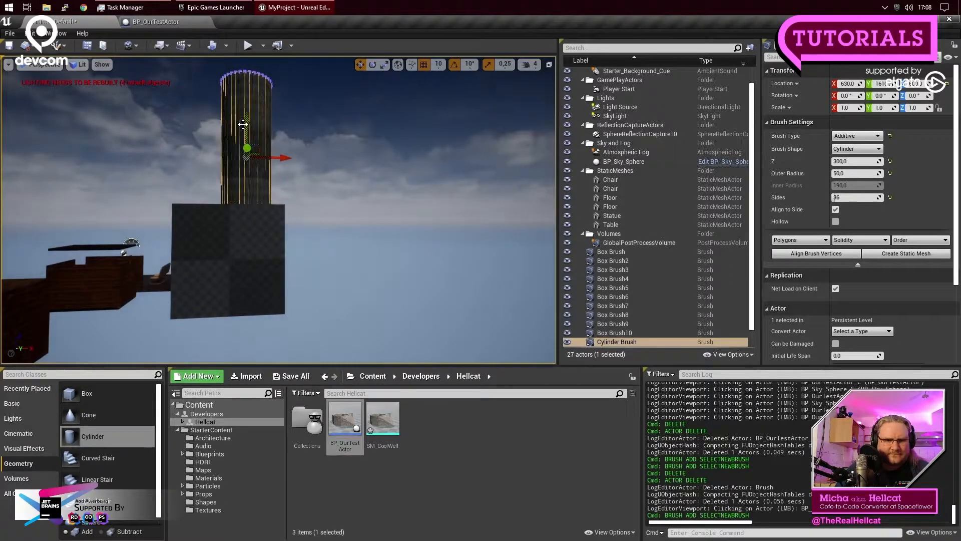
pyautogui.moveTo(245, 123)
pyautogui.mouseDown()
pyautogui.moveTo(246, 238)
pyautogui.moveTo(249, 218)
pyautogui.mouseUp()
# Step: Shift the cylinder brush horizontally along both axes, to X 600, to centre it on the box brush
pyautogui.press('e')
pyautogui.moveTo(361, 296); pyautogui.dragTo(346, 280, button='right')
pyautogui.press('w')
pyautogui.press('s')
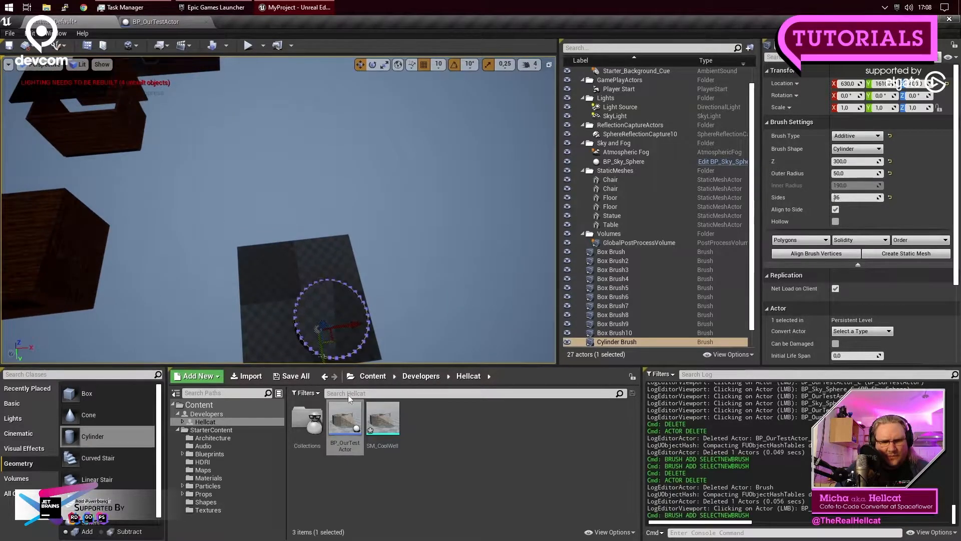
pyautogui.moveTo(320, 358); pyautogui.dragTo(319, 367, button='right')
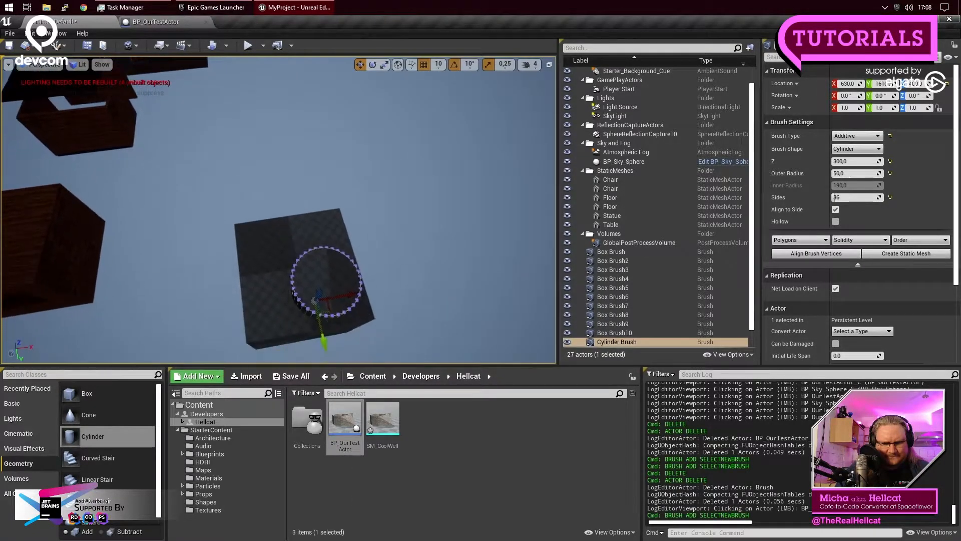
pyautogui.moveTo(325, 340); pyautogui.dragTo(323, 321)
pyautogui.moveTo(350, 279); pyautogui.dragTo(331, 279)
pyautogui.moveTo(454, 305)
pyautogui.mouseDown(button='right')
pyautogui.moveTo(390, 304)
pyautogui.moveTo(403, 306)
pyautogui.mouseUp(button='right')
pyautogui.moveTo(460, 268)
pyautogui.mouseDown(button='right')
pyautogui.moveTo(461, 203)
pyautogui.moveTo(471, 279)
pyautogui.mouseUp(button='right')
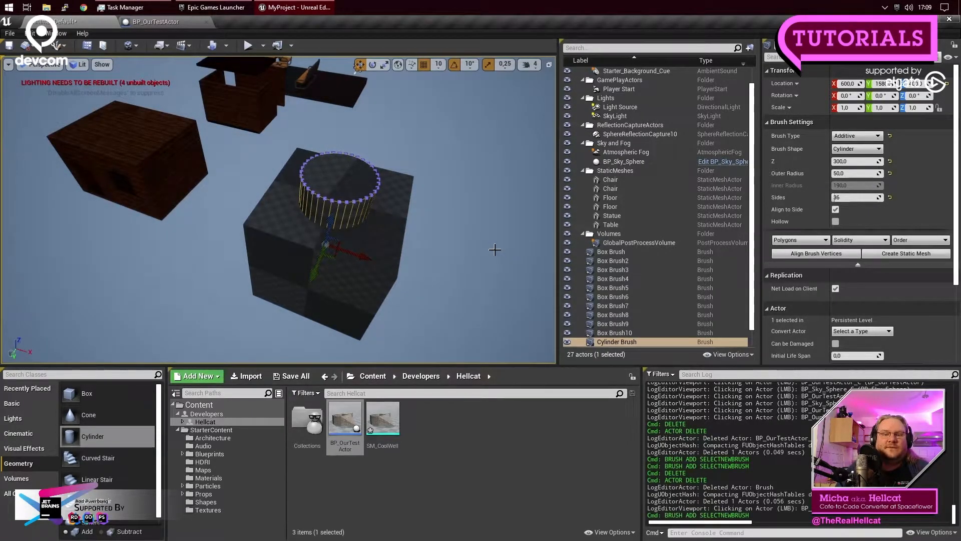
# Step: Select the box brush and the cylinder brush in turn and examine up close how the two additive shapes combine
pyautogui.click(495, 249)
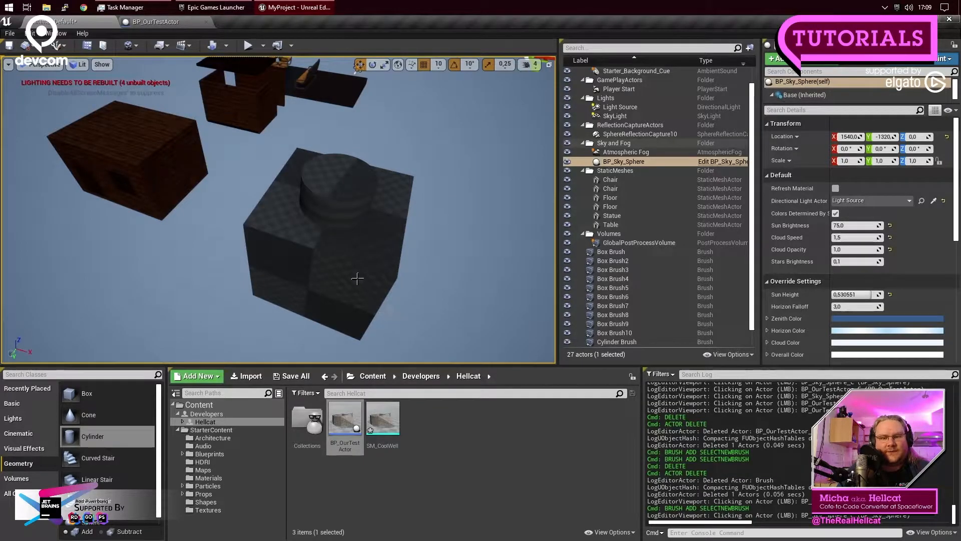
pyautogui.click(350, 188)
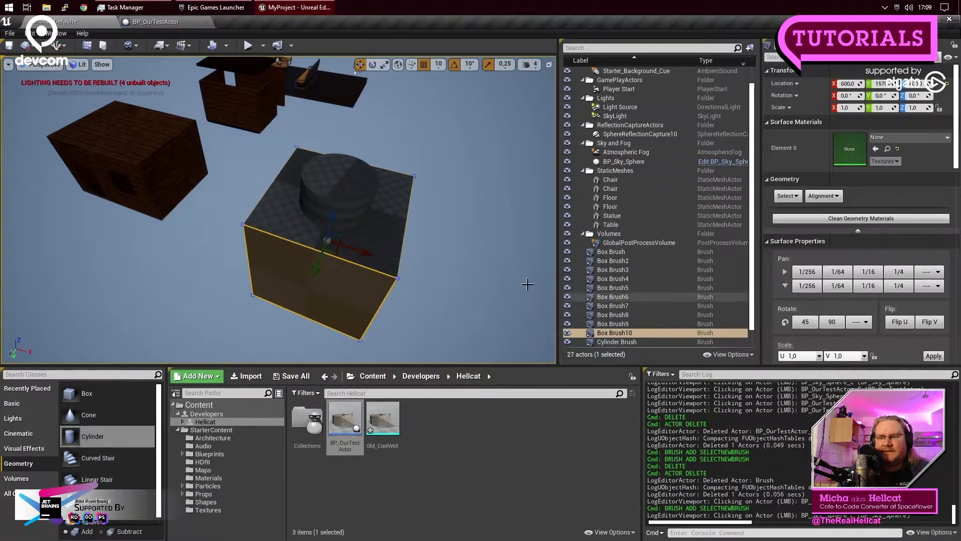
pyautogui.click(351, 187)
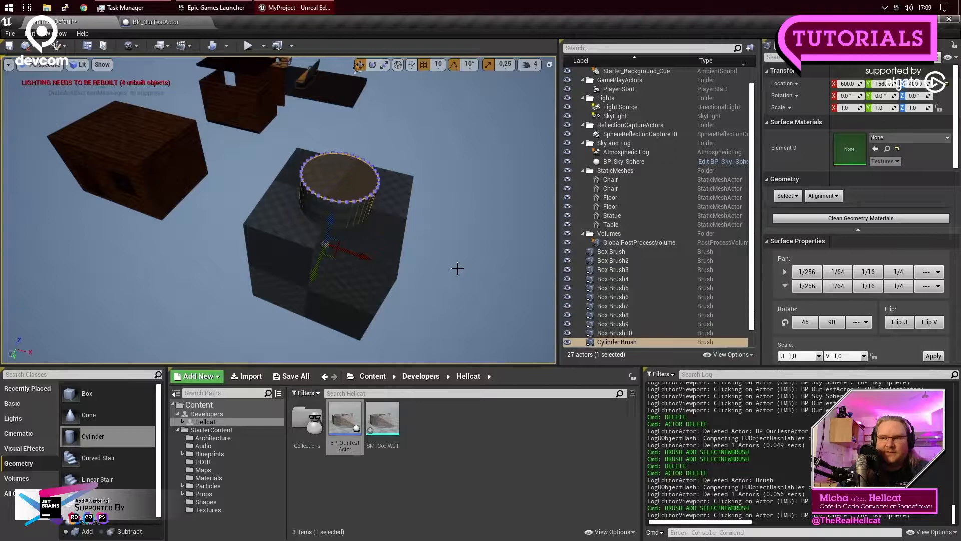
pyautogui.scroll(-6, 836, 236)
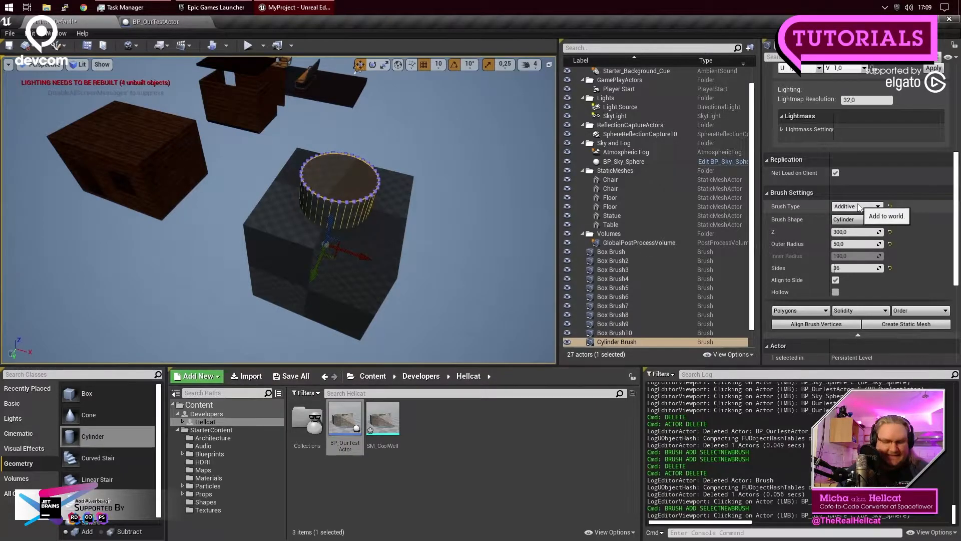
pyautogui.press('super+plus')
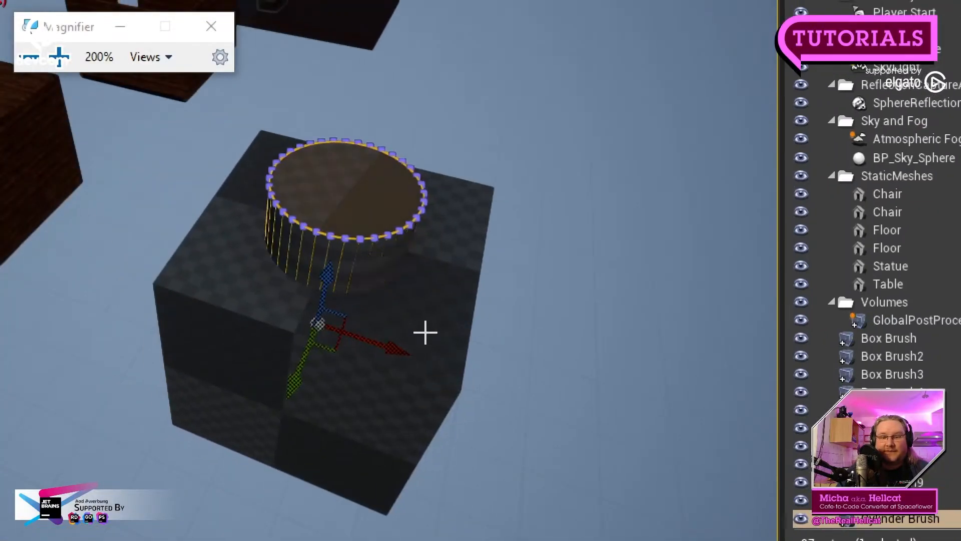
pyautogui.click(405, 343)
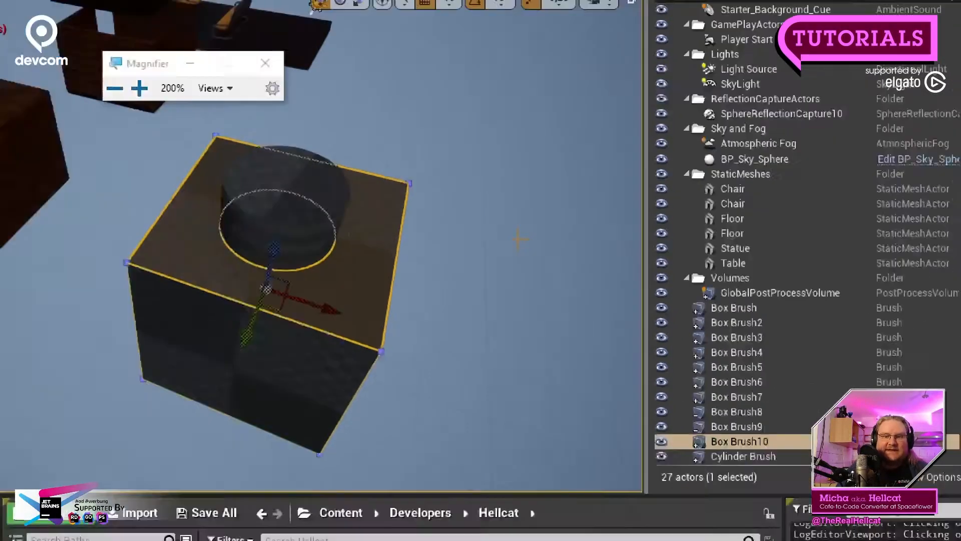
pyautogui.press('super+Escape')
pyautogui.moveTo(466, 204)
pyautogui.mouseDown(button='right')
pyautogui.moveTo(458, 146)
pyautogui.moveTo(461, 216)
pyautogui.mouseUp(button='right')
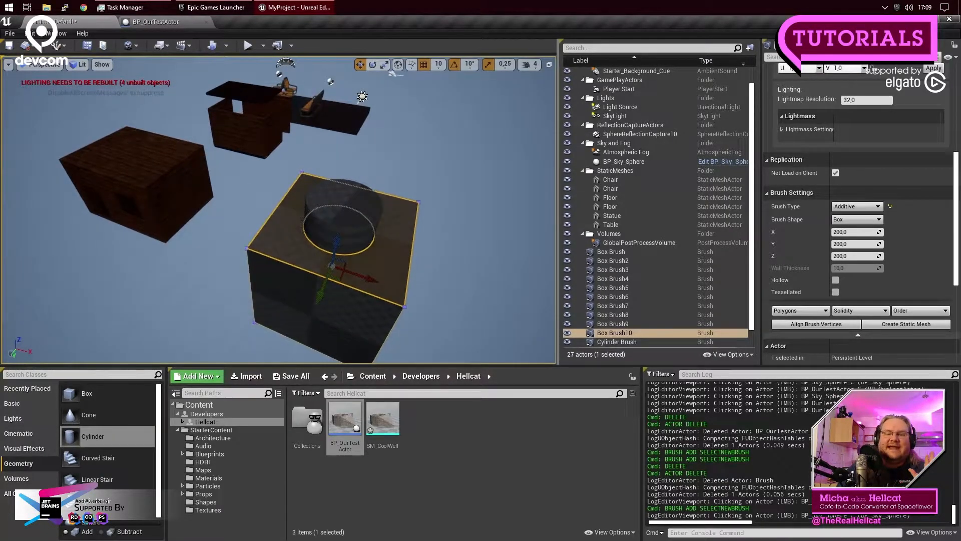
pyautogui.click(471, 218)
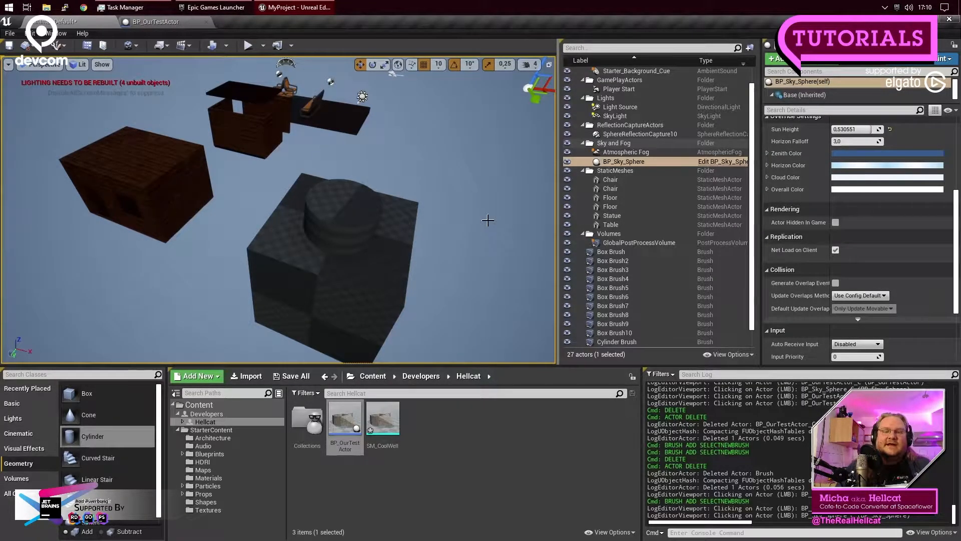
# Step: Change the cylinder brush's type to Subtractive and view the box from above to check the cut
pyautogui.moveTo(458, 247); pyautogui.dragTo(445, 235, button='right')
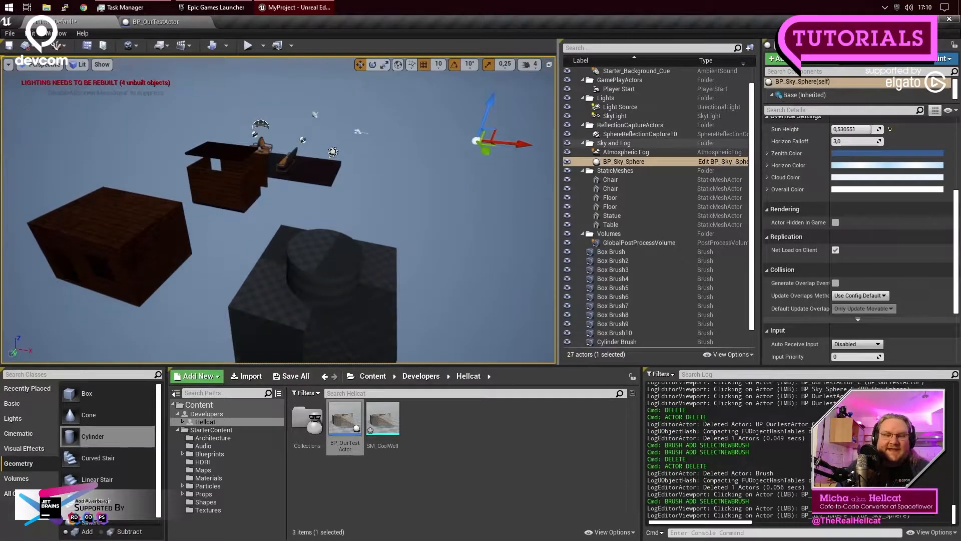
pyautogui.moveTo(375, 186); pyautogui.dragTo(375, 173, button='right')
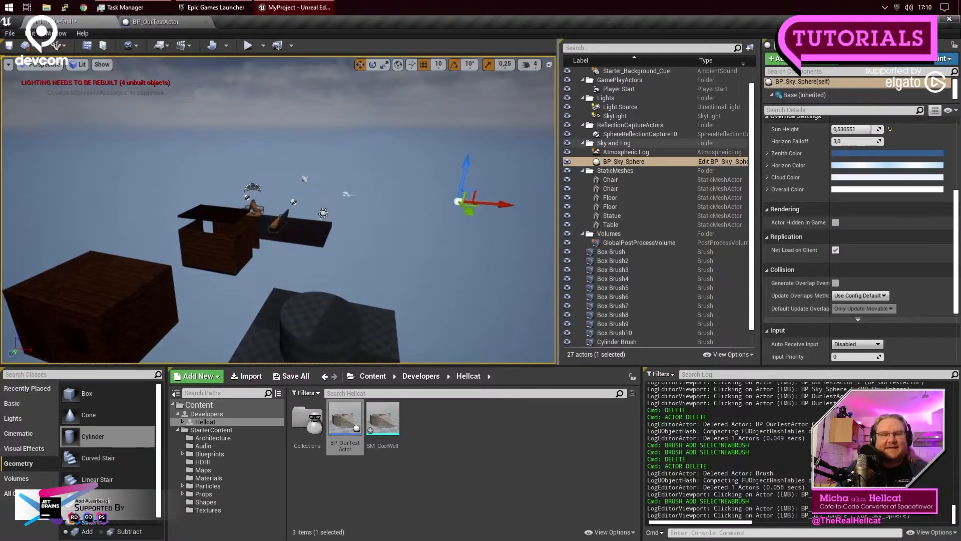
pyautogui.moveTo(429, 243); pyautogui.dragTo(337, 322, button='right')
pyautogui.click(338, 322)
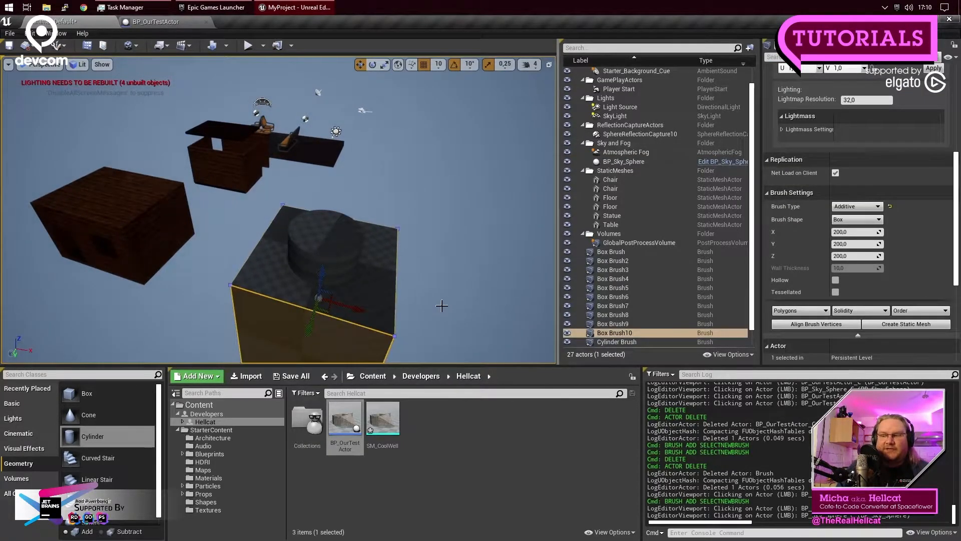
pyautogui.press('f')
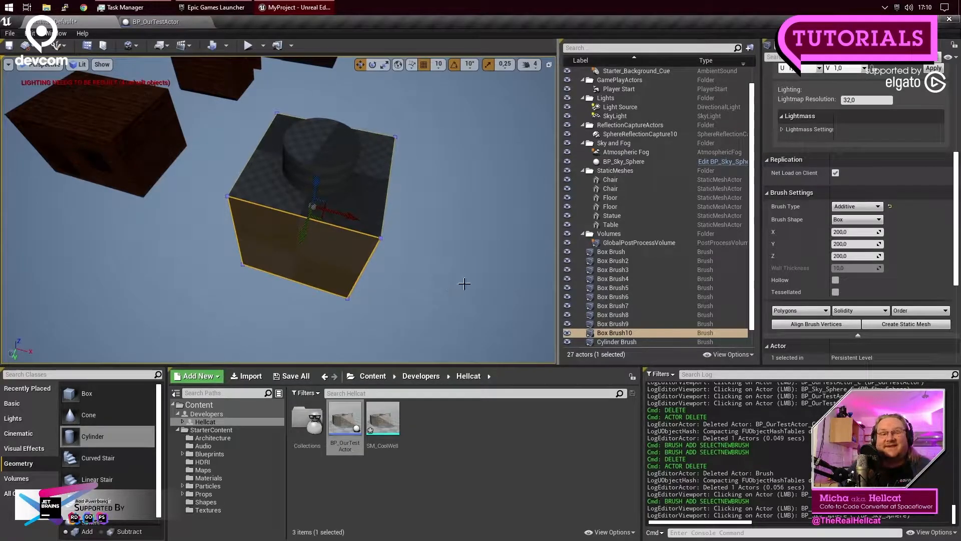
pyautogui.click(323, 133)
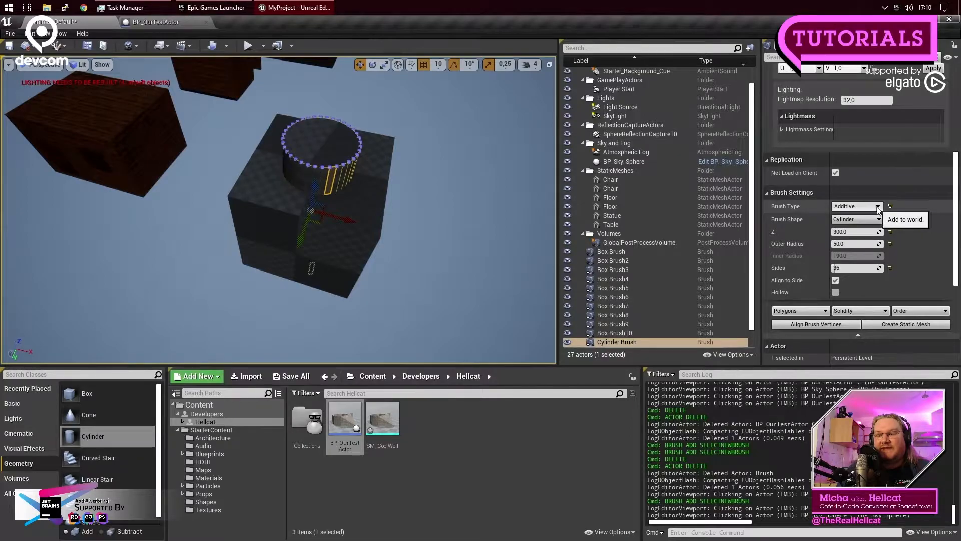
pyautogui.click(878, 207)
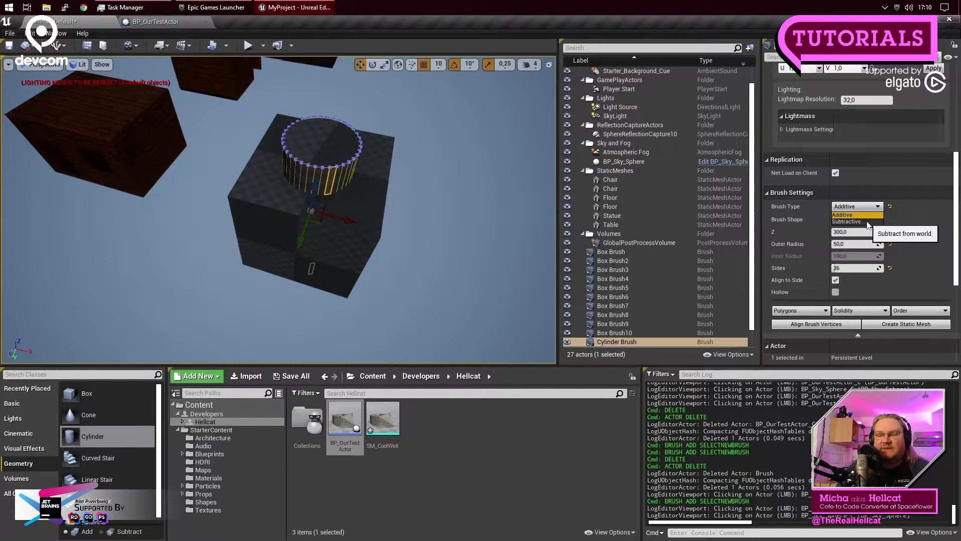
pyautogui.click(867, 222)
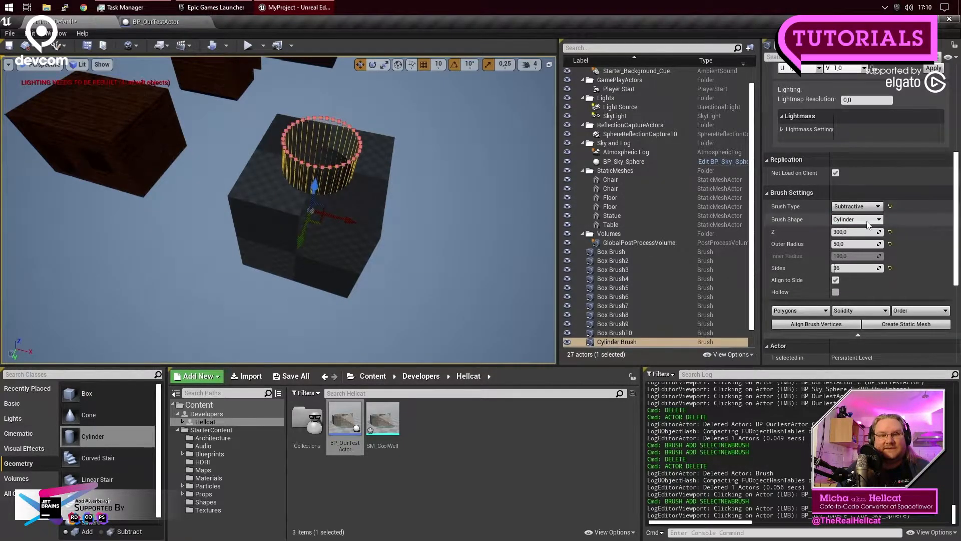
pyautogui.click(486, 217)
pyautogui.moveTo(490, 198); pyautogui.dragTo(489, 218, button='right')
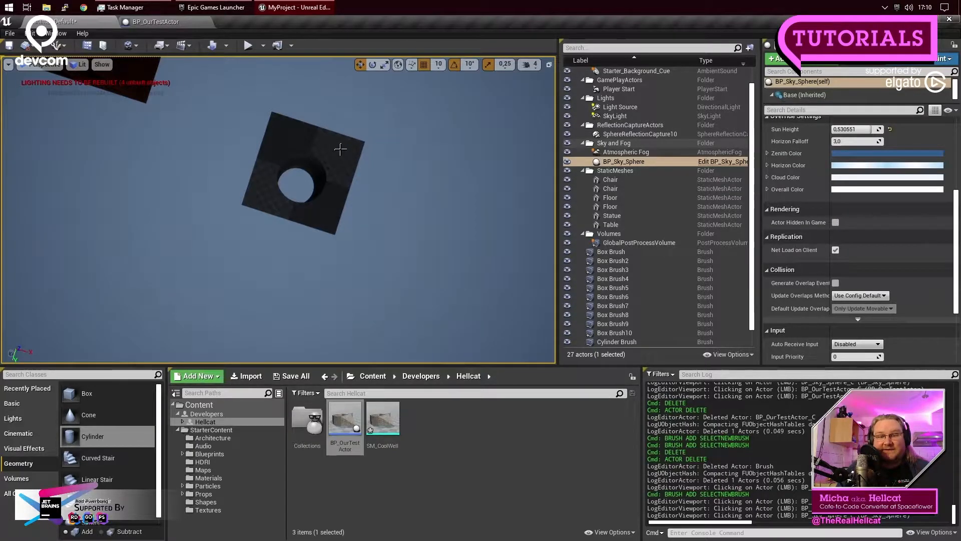
pyautogui.moveTo(397, 182); pyautogui.dragTo(398, 169, button='right')
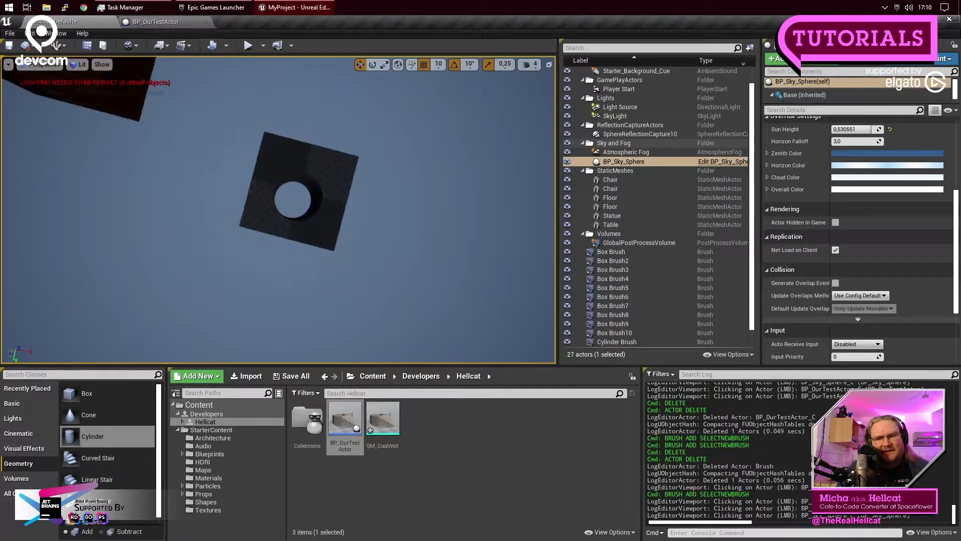
# Step: Move the subtractive cylinder brush along its X axis until it lies completely outside the box brush, and deselect it
pyautogui.click(311, 209)
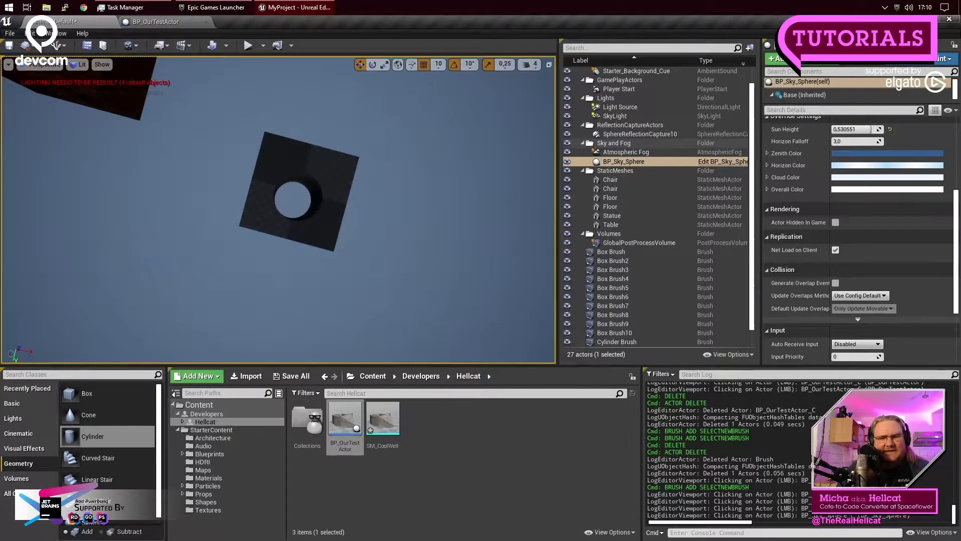
pyautogui.moveTo(431, 251); pyautogui.dragTo(431, 256, button='right')
pyautogui.click(433, 245)
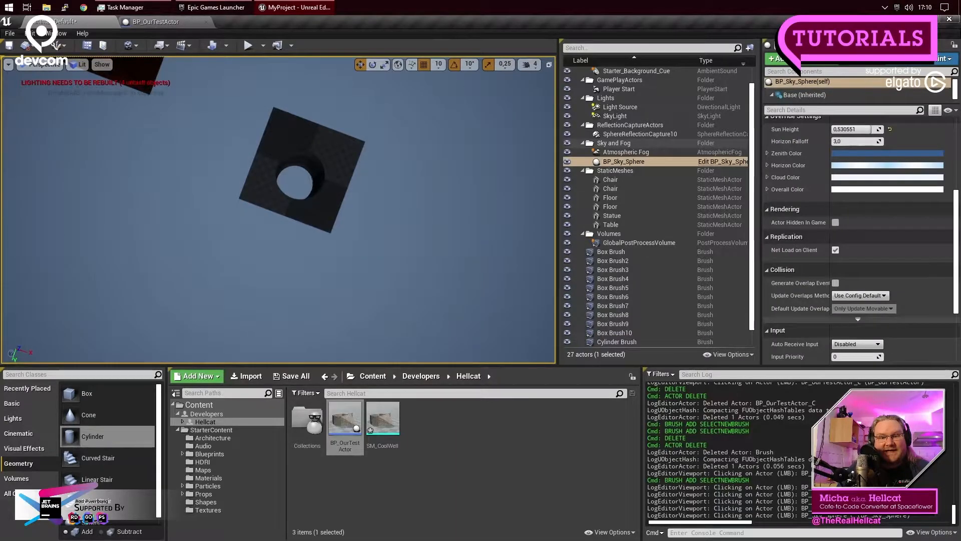
pyautogui.click(302, 180)
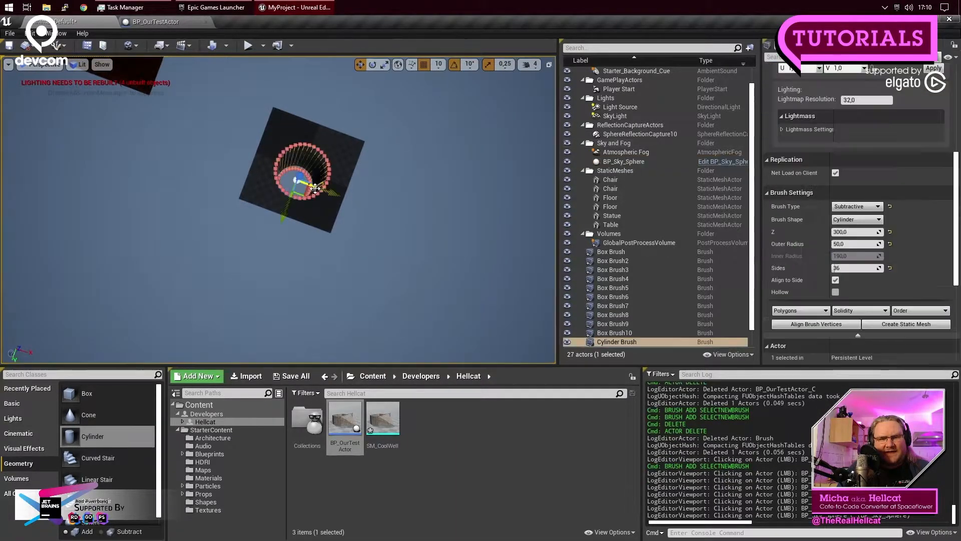
pyautogui.moveTo(335, 199); pyautogui.dragTo(432, 230)
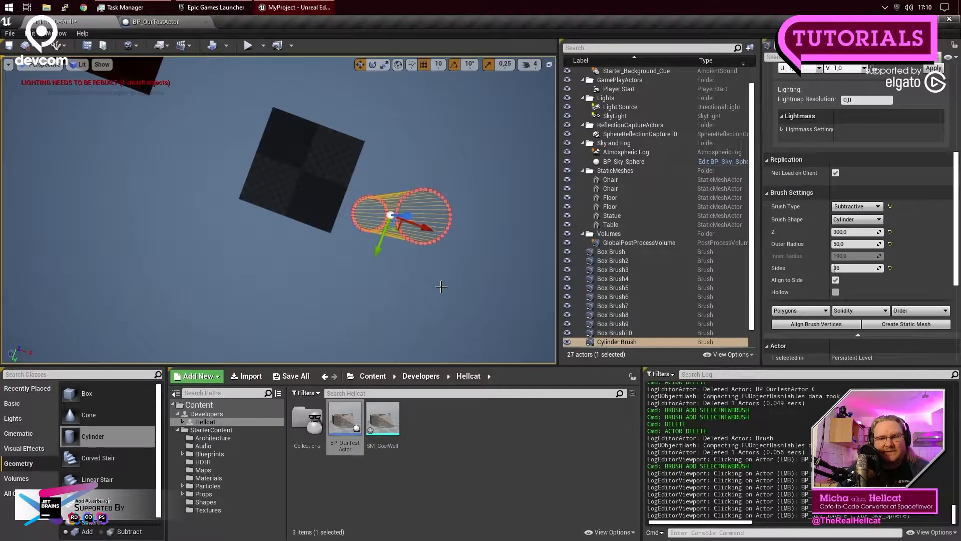
pyautogui.scroll(-1, 650, 291)
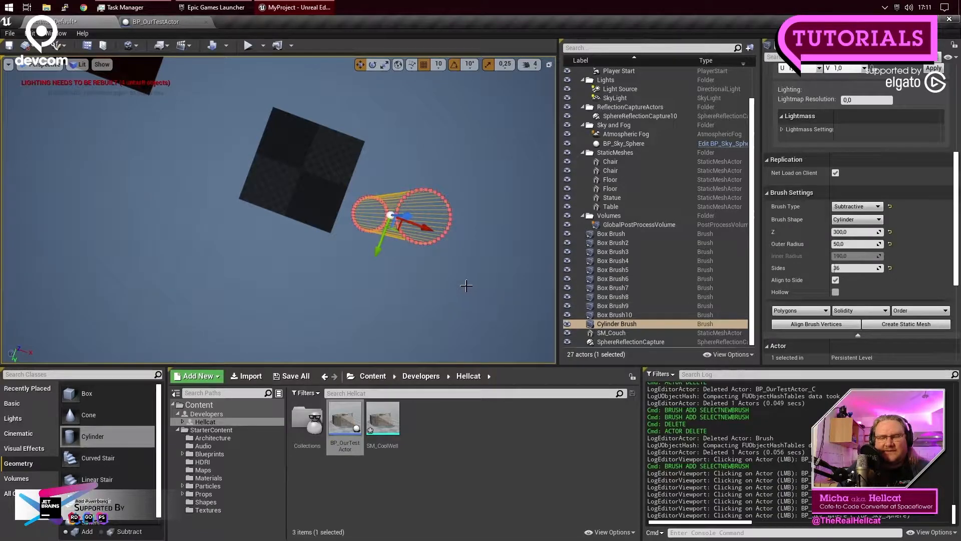
pyautogui.click(467, 286)
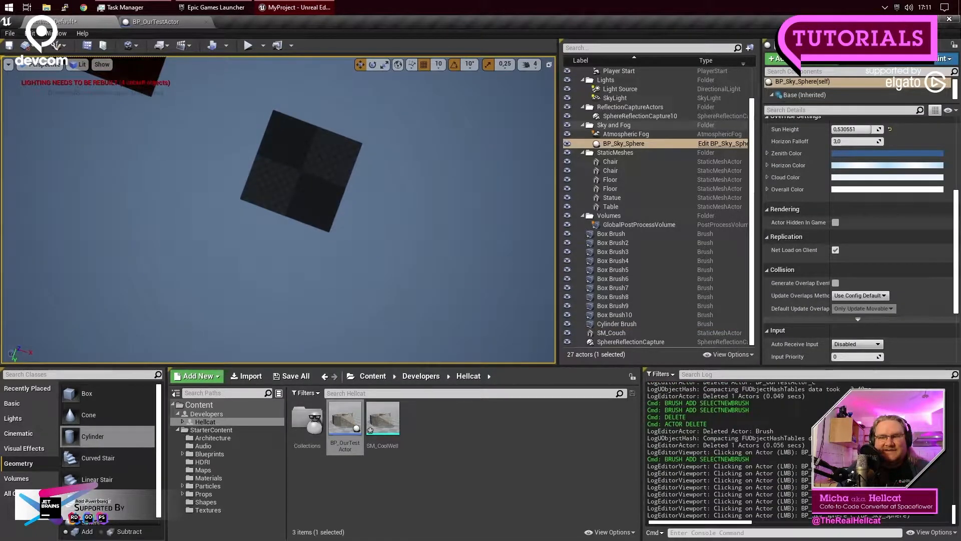
pyautogui.moveTo(467, 286)
pyautogui.mouseDown(button='right')
pyautogui.moveTo(461, 240)
pyautogui.moveTo(473, 271)
pyautogui.moveTo(458, 302)
pyautogui.mouseUp(button='right')
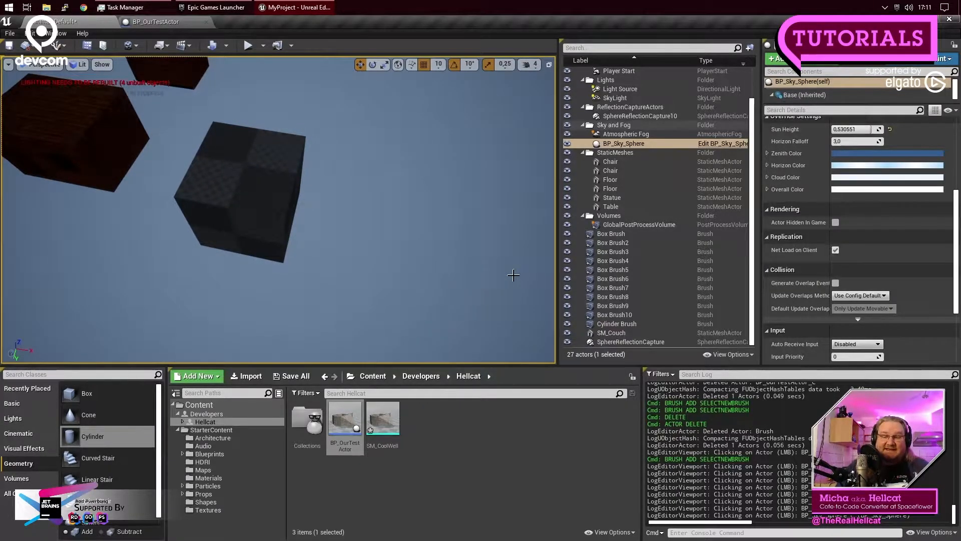
# Step: Reselect the cylinder brush and move it back along X and Y to the middle of the box brush
pyautogui.click(635, 323)
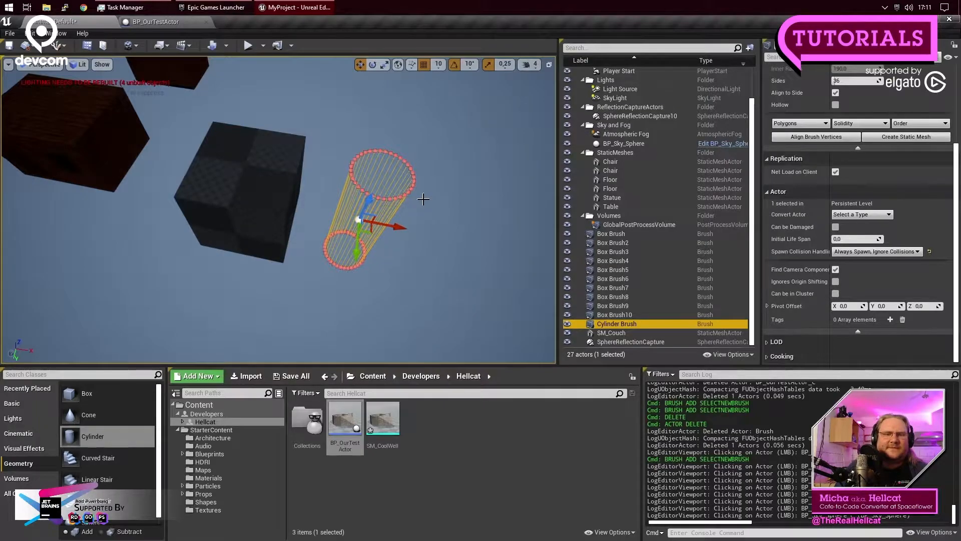
pyautogui.moveTo(400, 227)
pyautogui.mouseDown()
pyautogui.moveTo(327, 235)
pyautogui.moveTo(348, 238)
pyautogui.moveTo(348, 164)
pyautogui.moveTo(347, 250)
pyautogui.moveTo(348, 135)
pyautogui.mouseUp()
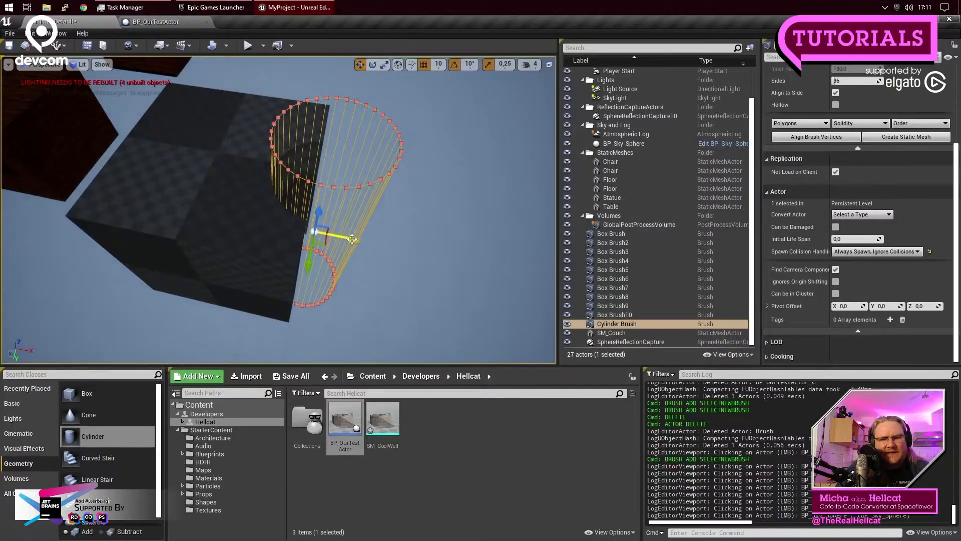
pyautogui.moveTo(341, 241); pyautogui.dragTo(268, 222)
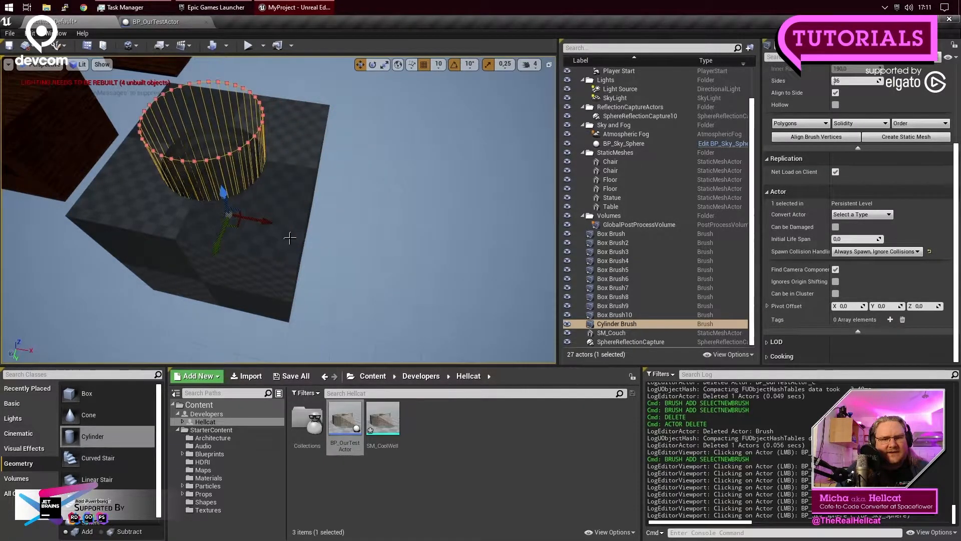
pyautogui.moveTo(361, 195); pyautogui.dragTo(361, 302, button='right')
pyautogui.moveTo(215, 277); pyautogui.dragTo(215, 250, button='right')
pyautogui.moveTo(216, 276); pyautogui.dragTo(216, 226)
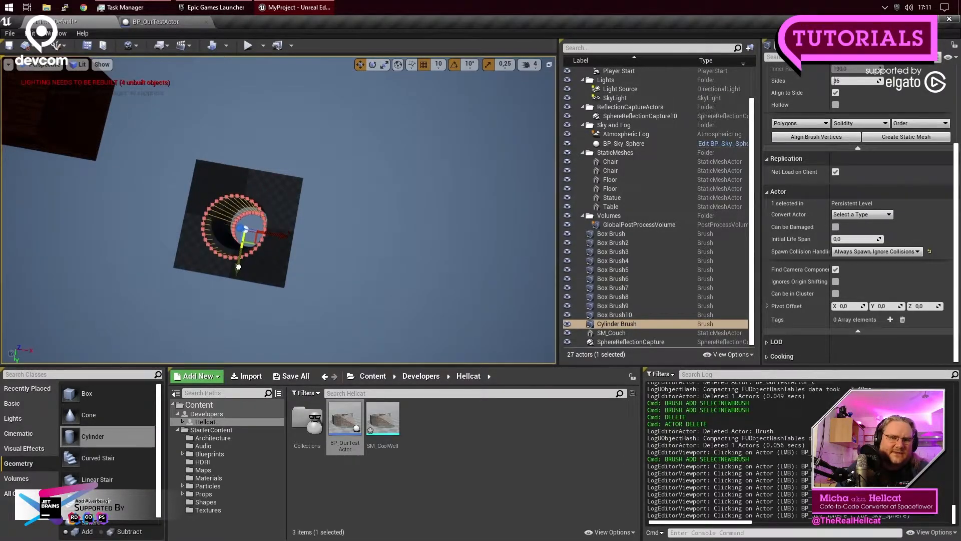
pyautogui.moveTo(323, 280)
pyautogui.mouseDown(button='right')
pyautogui.moveTo(323, 326)
pyautogui.moveTo(288, 325)
pyautogui.moveTo(311, 326)
pyautogui.mouseUp(button='right')
pyautogui.click(434, 281)
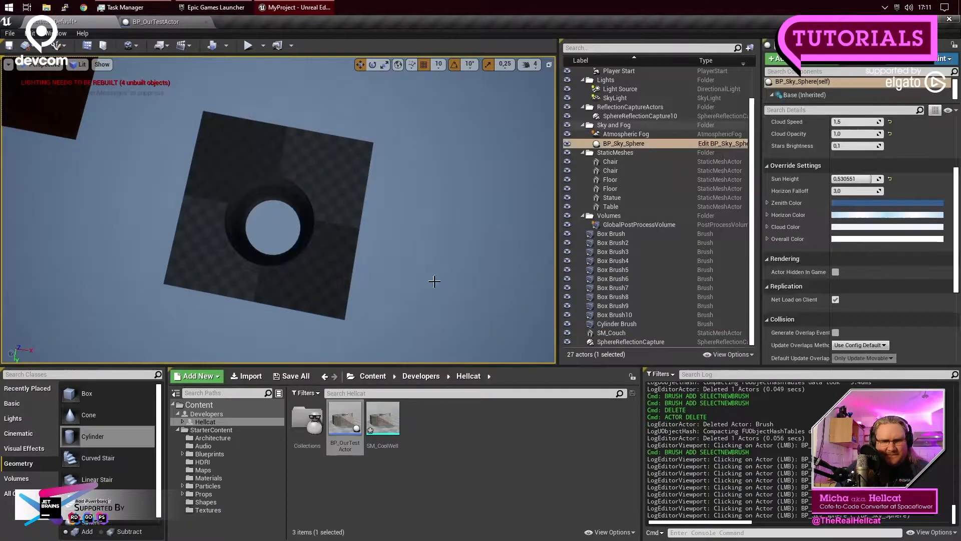
# Step: Inspect the hole through the box brush and select the box brush together with the subtractive cylinder brush
pyautogui.moveTo(419, 309); pyautogui.dragTo(463, 230)
pyautogui.moveTo(392, 238); pyautogui.dragTo(392, 280)
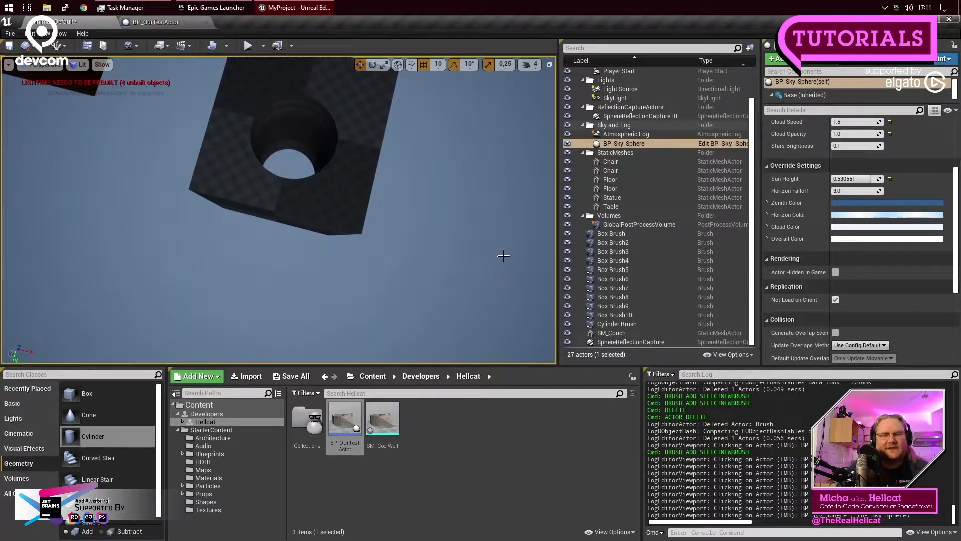
pyautogui.moveTo(442, 305); pyautogui.dragTo(436, 281, button='right')
pyautogui.press('w')
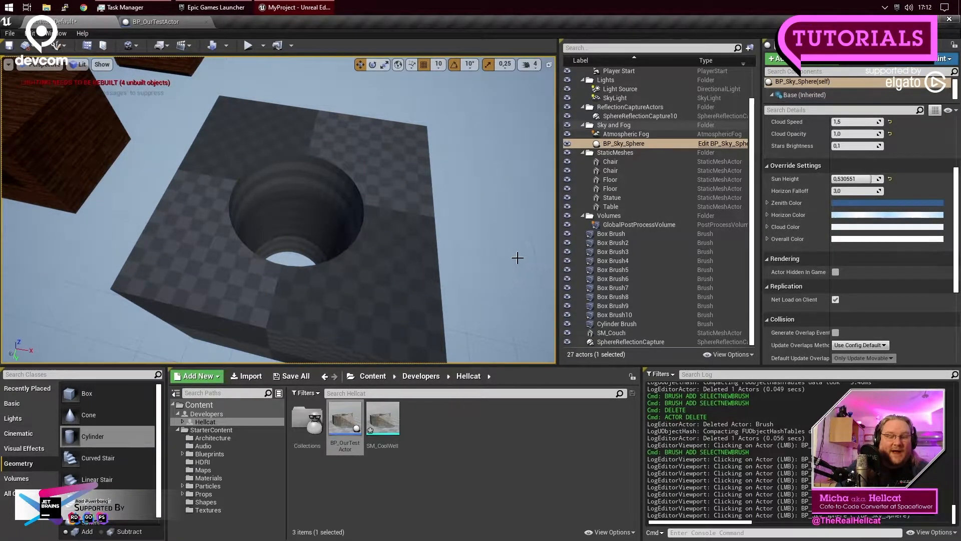
pyautogui.scroll(-5, 501, 255)
pyautogui.scroll(2, 485, 252)
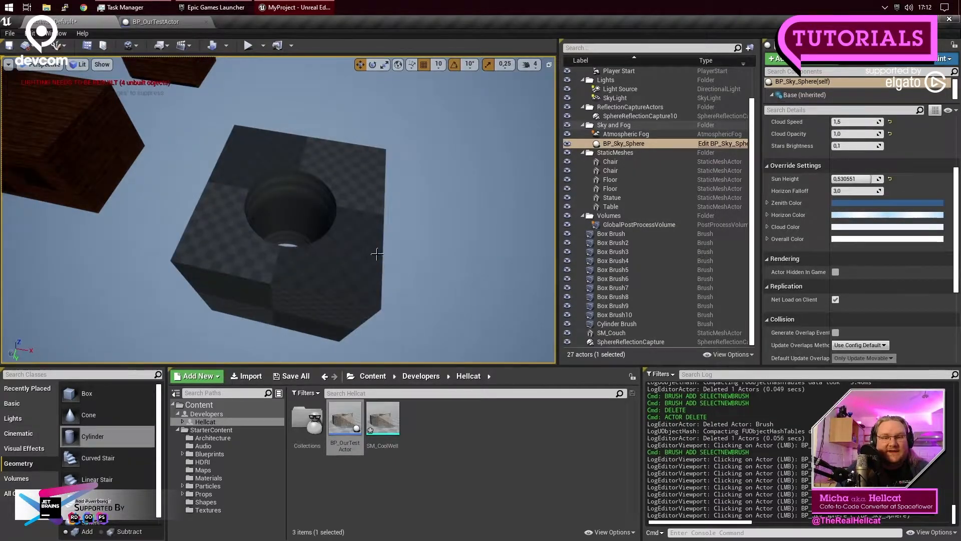
pyautogui.click(342, 278)
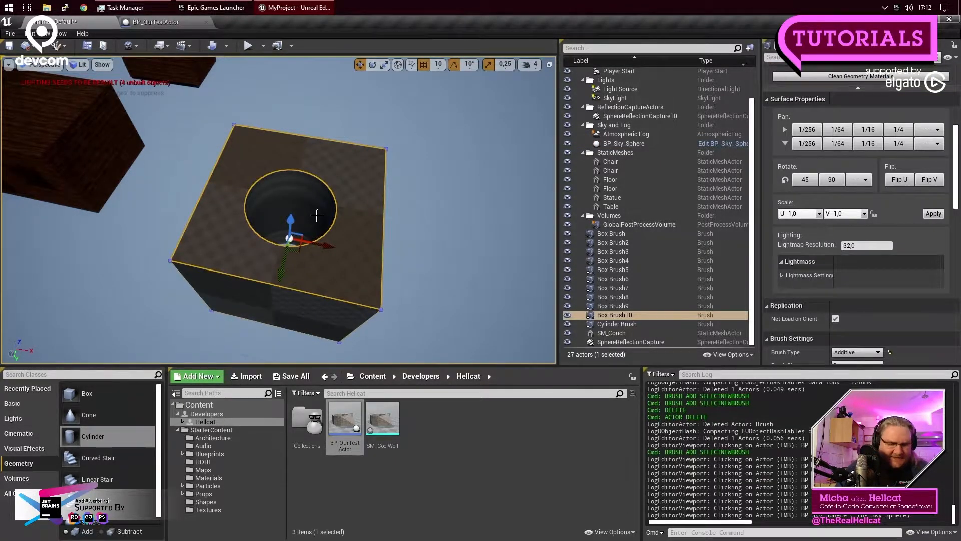
pyautogui.keyDown('ctrl'); pyautogui.click(321, 218); pyautogui.keyUp('ctrl')
# Step: Create a static mesh named SM_CubeWithHole from the two selected brushes, saved in the personal folder under Developers
pyautogui.scroll(-5, 839, 269)
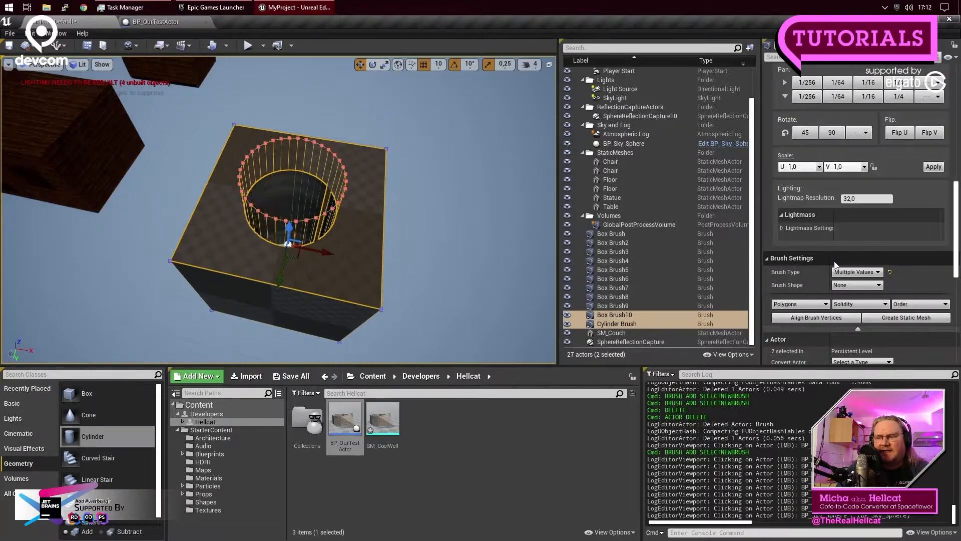
pyautogui.scroll(2, 841, 266)
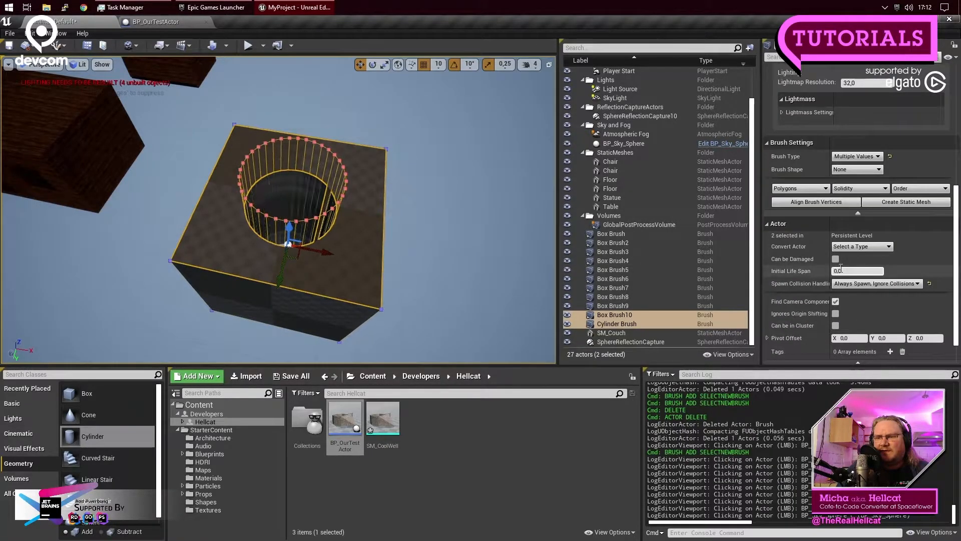
pyautogui.click(934, 202)
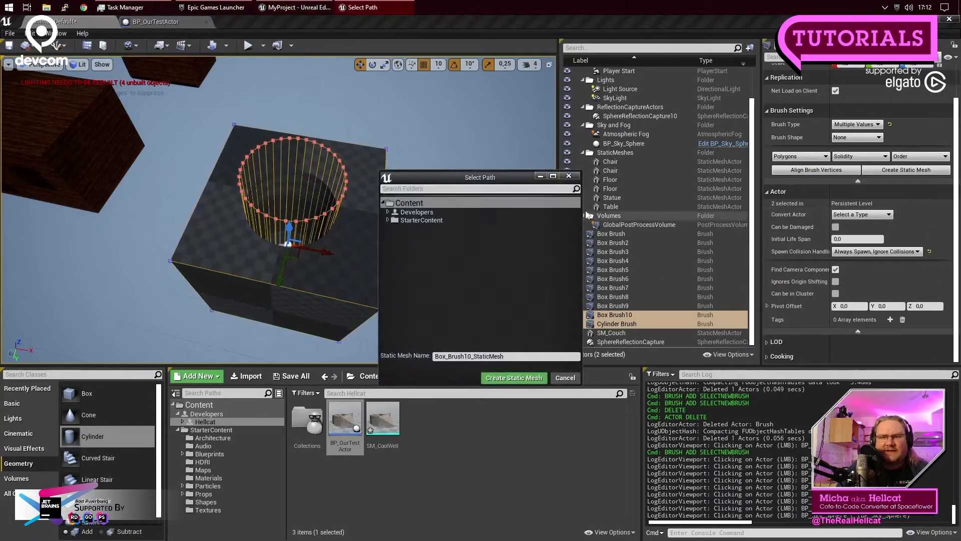
pyautogui.click(388, 212)
pyautogui.click(415, 220)
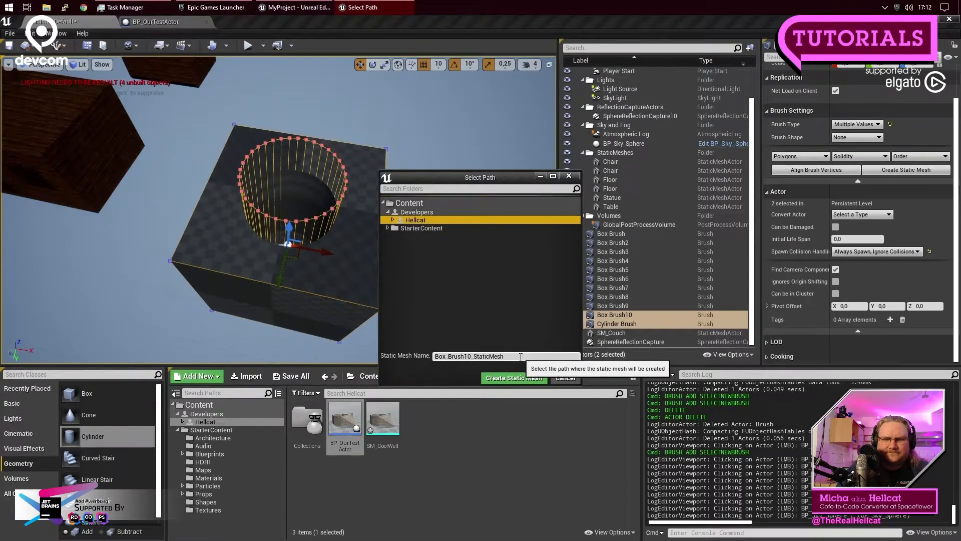
pyautogui.click(484, 356)
pyautogui.write('SM_')
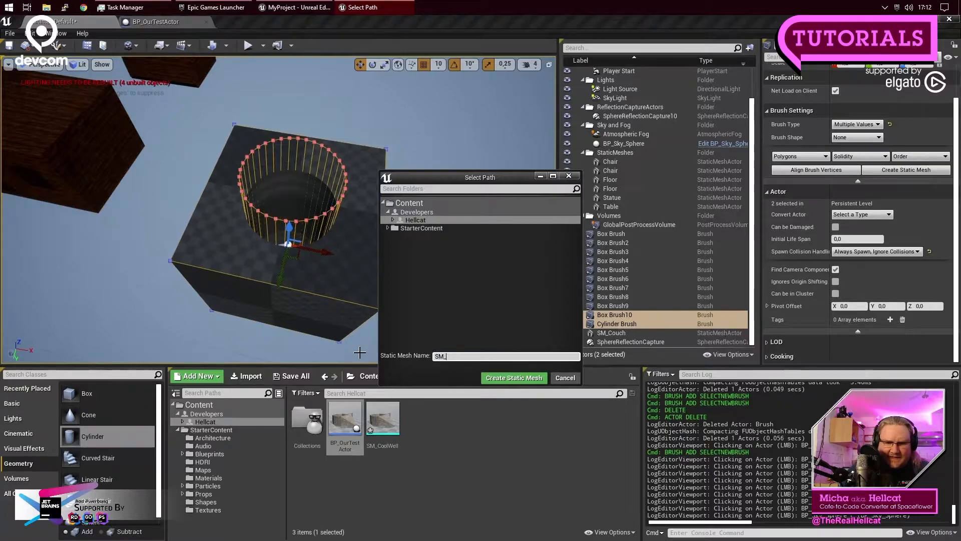
pyautogui.write('CubeWith')
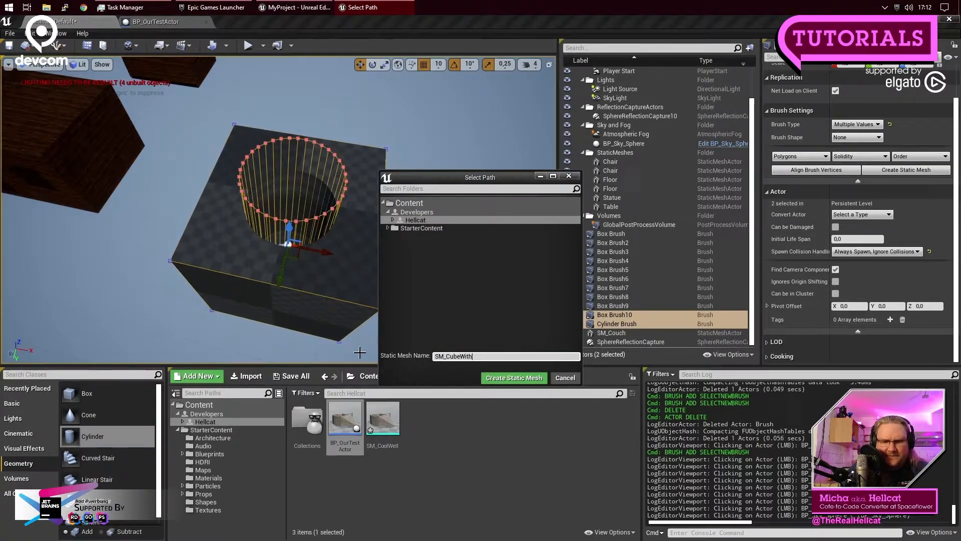
pyautogui.write('Hole')
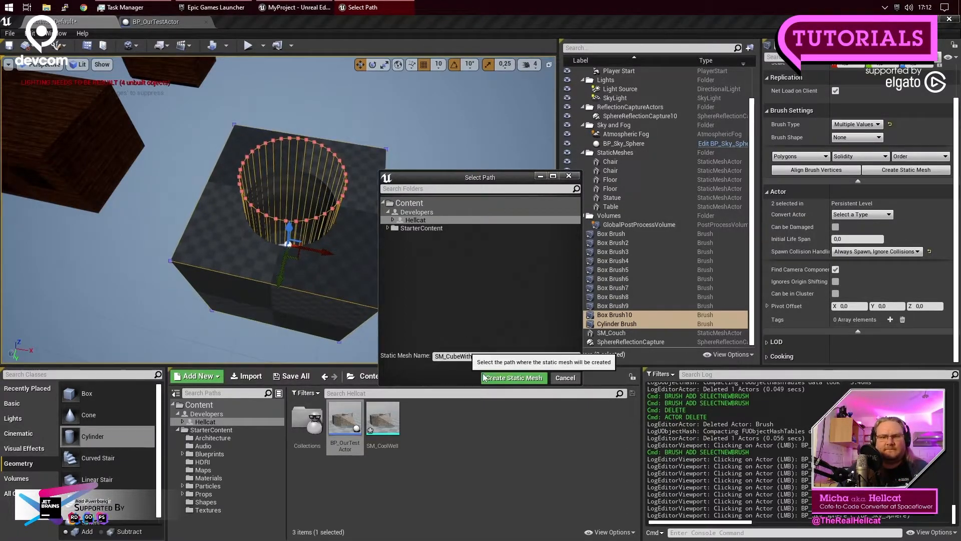
pyautogui.click(525, 381)
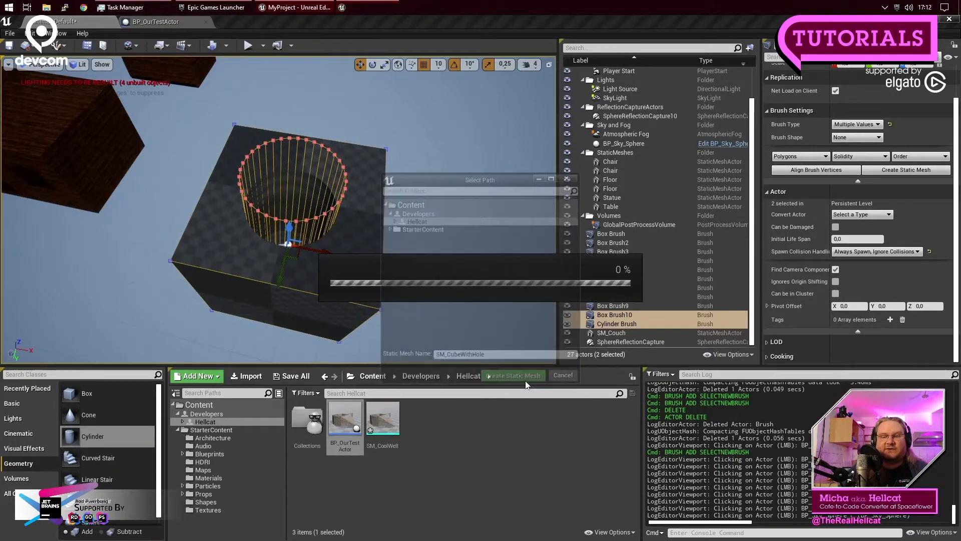
# Step: Select the SM_CubeWithHole actor, look at it up close and delete it from the level
pyautogui.click(465, 244)
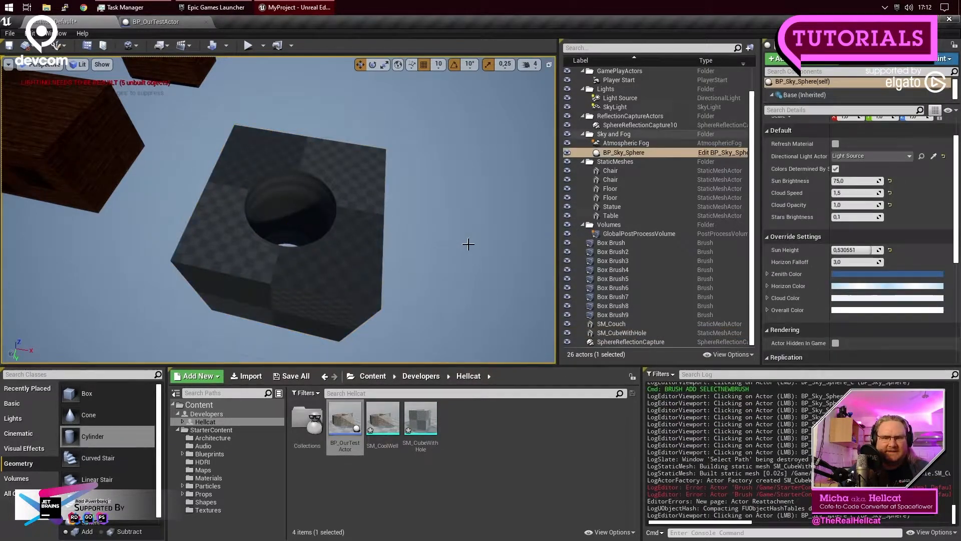
pyautogui.click(293, 274)
pyautogui.scroll(-5, 424, 275)
pyautogui.scroll(5, 424, 275)
pyautogui.moveTo(303, 273); pyautogui.dragTo(318, 287, button='right')
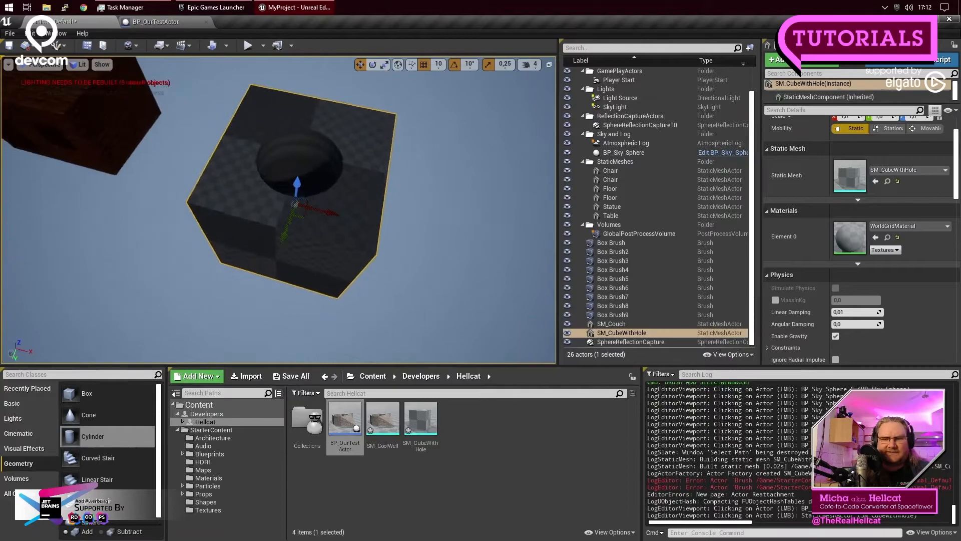
pyautogui.moveTo(457, 238); pyautogui.dragTo(457, 237, button='right')
pyautogui.press('a')
pyautogui.press('d')
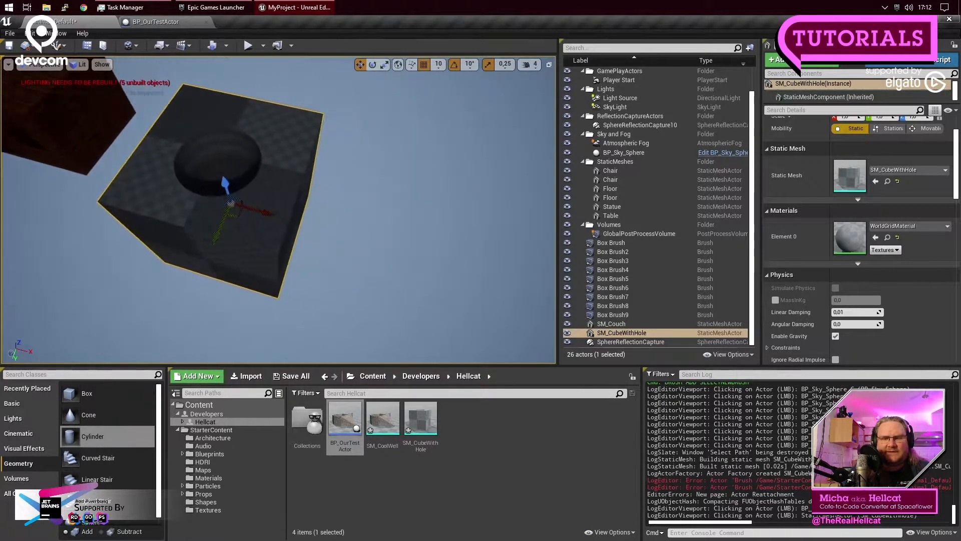
pyautogui.press('Delete')
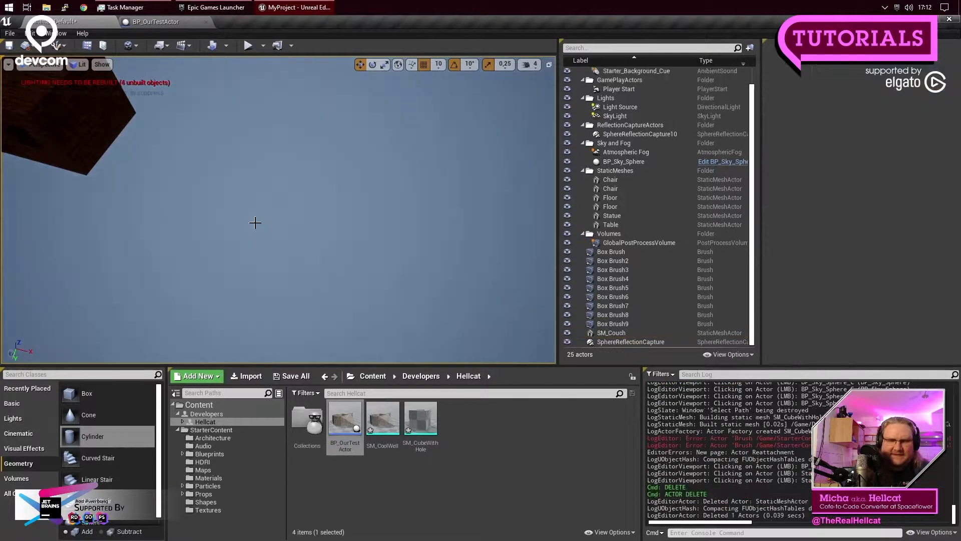
# Step: Open the BP_OurTestActor blueprint and add a second Static Mesh component beneath the well's StaticMesh component
pyautogui.click(205, 422)
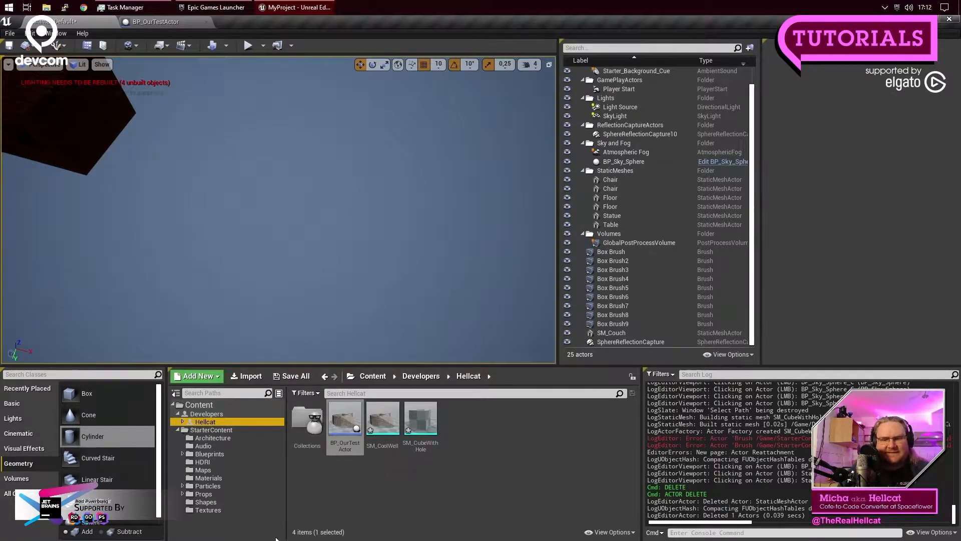
pyautogui.doubleClick(345, 423)
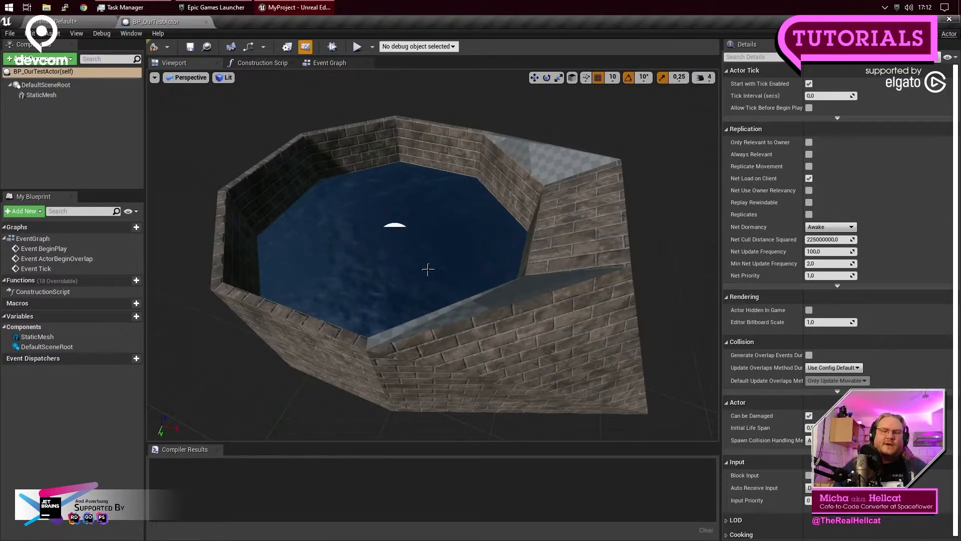
pyautogui.click(542, 195)
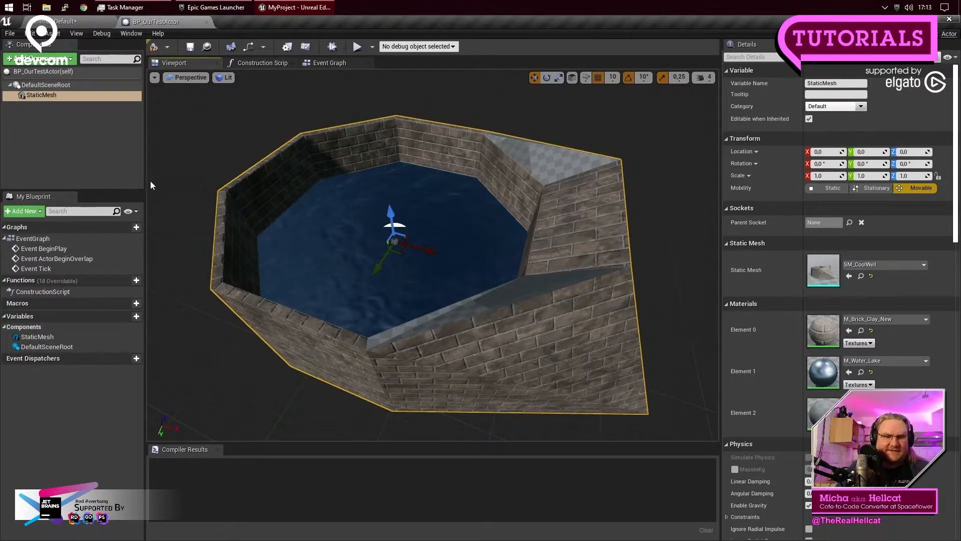
pyautogui.click(71, 60)
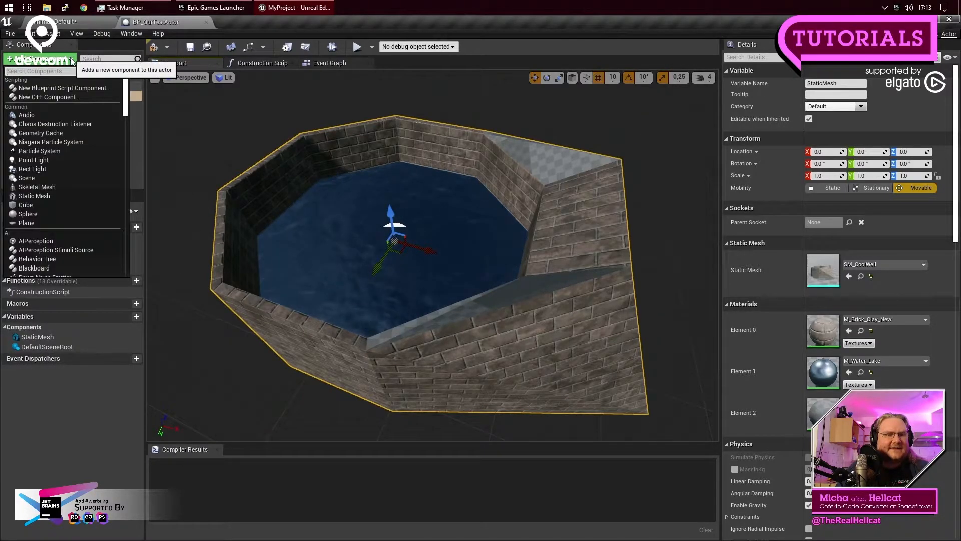
pyautogui.write('static')
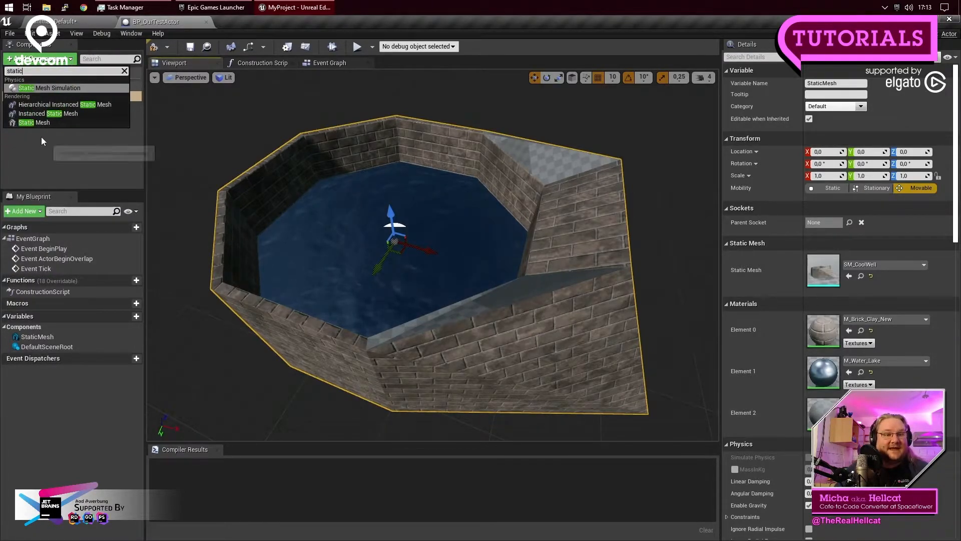
pyautogui.click(34, 122)
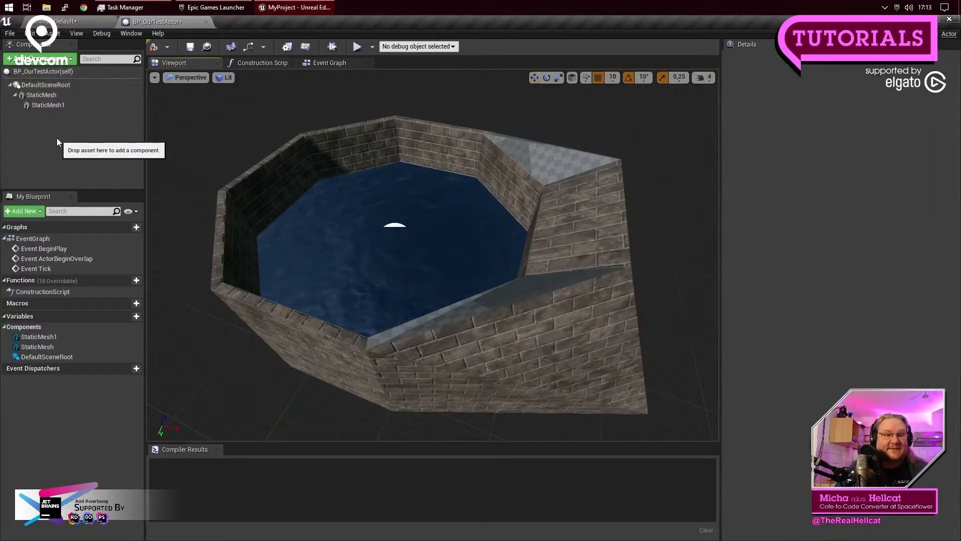
# Step: Reattach the new StaticMesh1 component directly to DefaultSceneRoot, making it a sibling of the well mesh
pyautogui.moveTo(40, 105)
pyautogui.mouseDown()
pyautogui.moveTo(48, 80)
pyautogui.moveTo(47, 104)
pyautogui.moveTo(50, 90)
pyautogui.mouseUp()
pyautogui.click(48, 158)
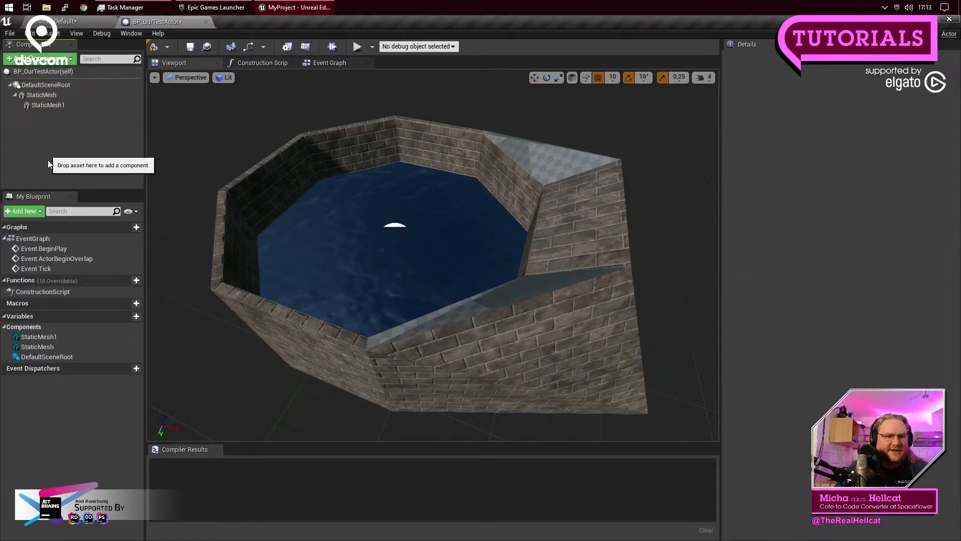
pyautogui.click(41, 106)
pyautogui.click(37, 96)
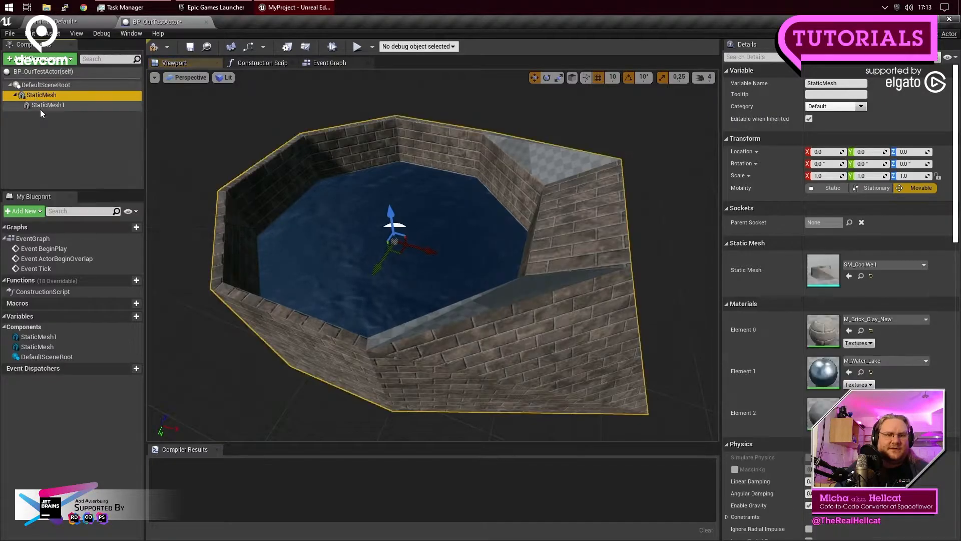
pyautogui.click(40, 106)
pyautogui.moveTo(41, 103); pyautogui.dragTo(44, 88)
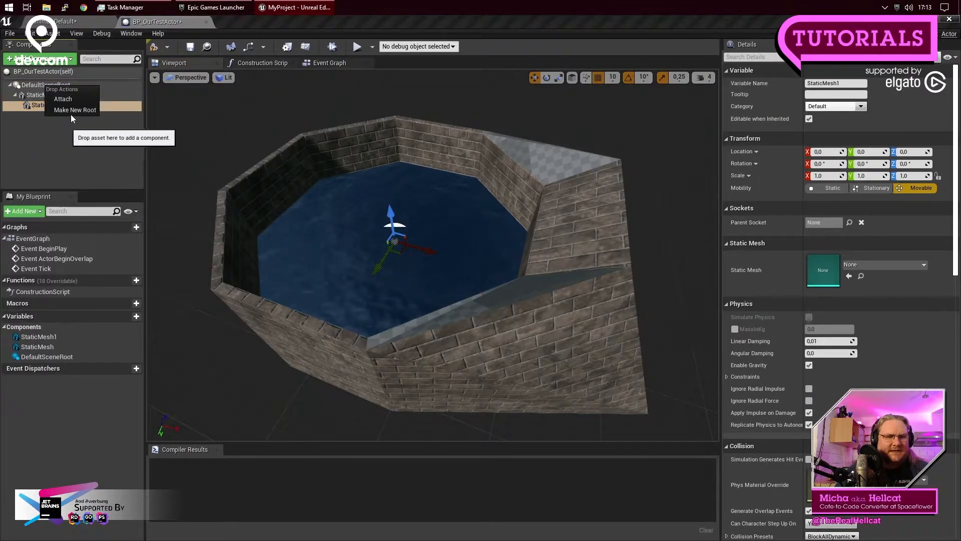
pyautogui.click(61, 98)
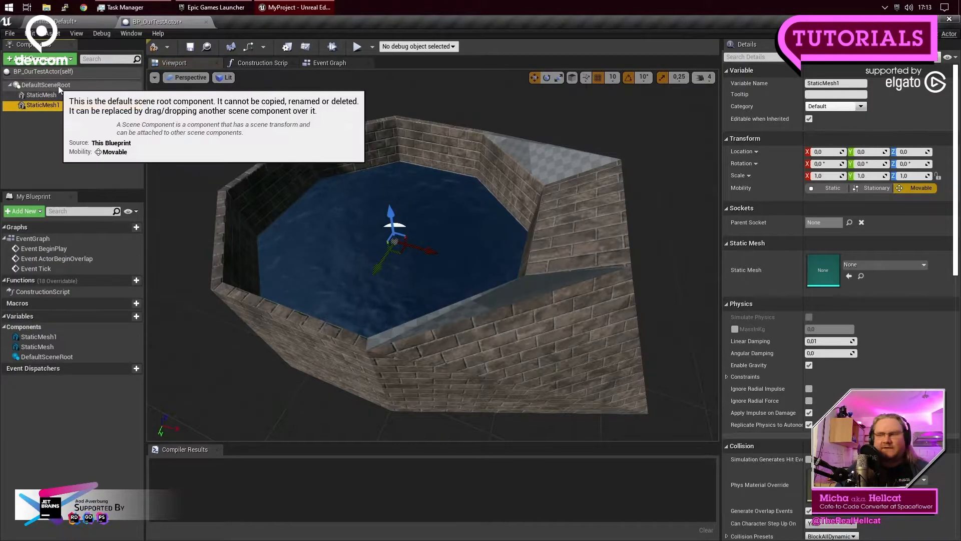
pyautogui.click(43, 123)
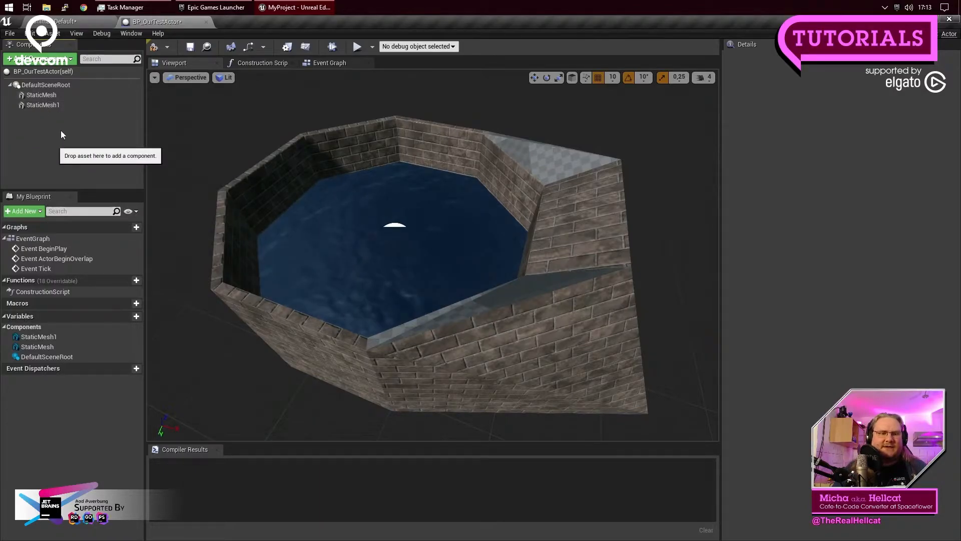
# Step: Assign the SM_CubeWithHole mesh to the StaticMesh1 component
pyautogui.click(46, 104)
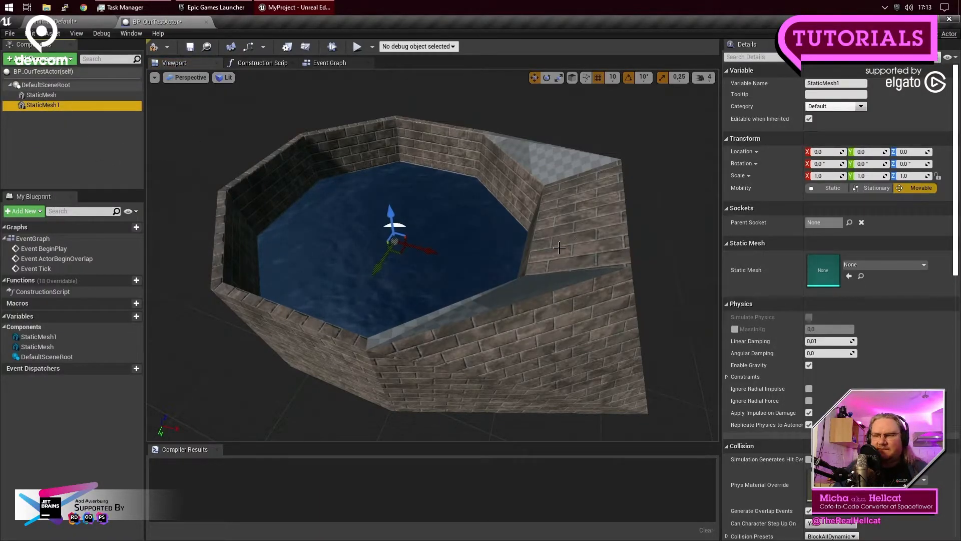
pyautogui.click(45, 95)
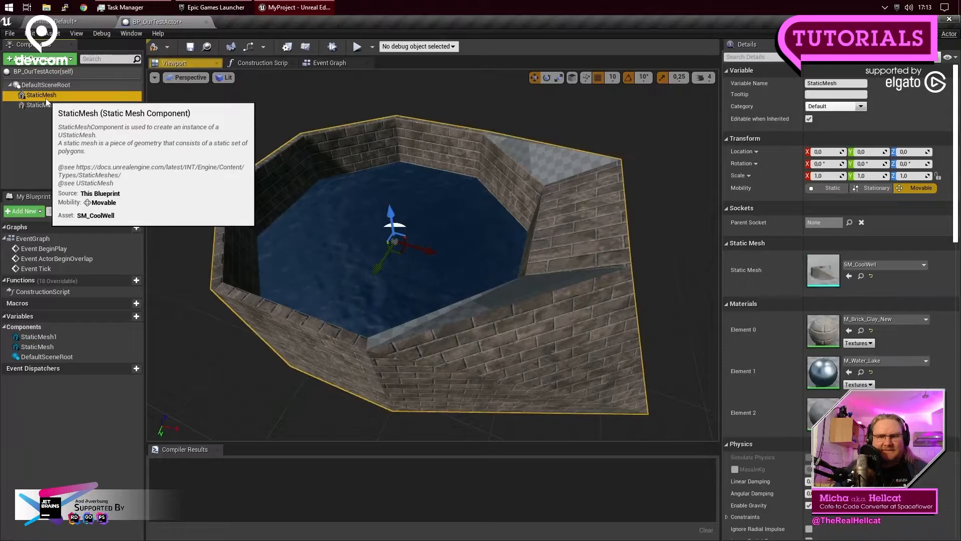
pyautogui.click(50, 104)
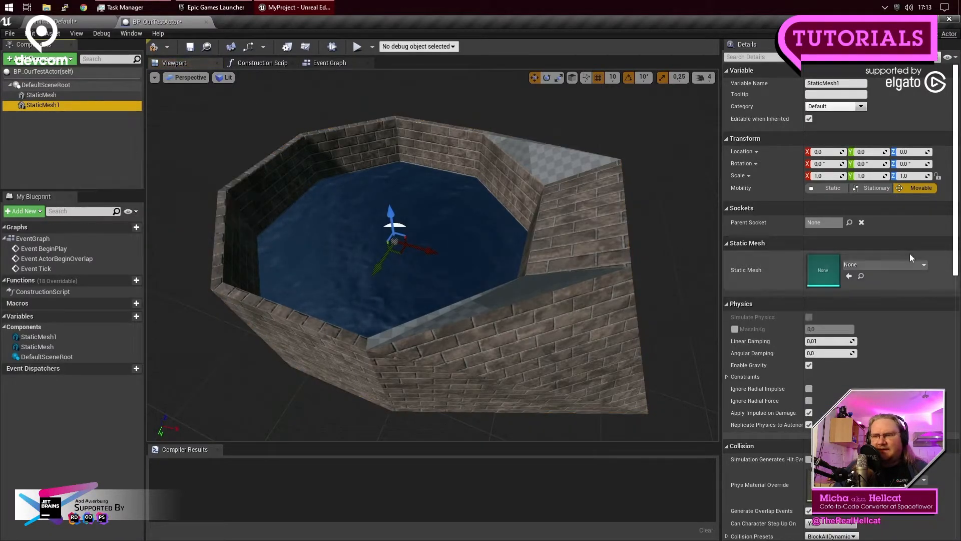
pyautogui.click(896, 266)
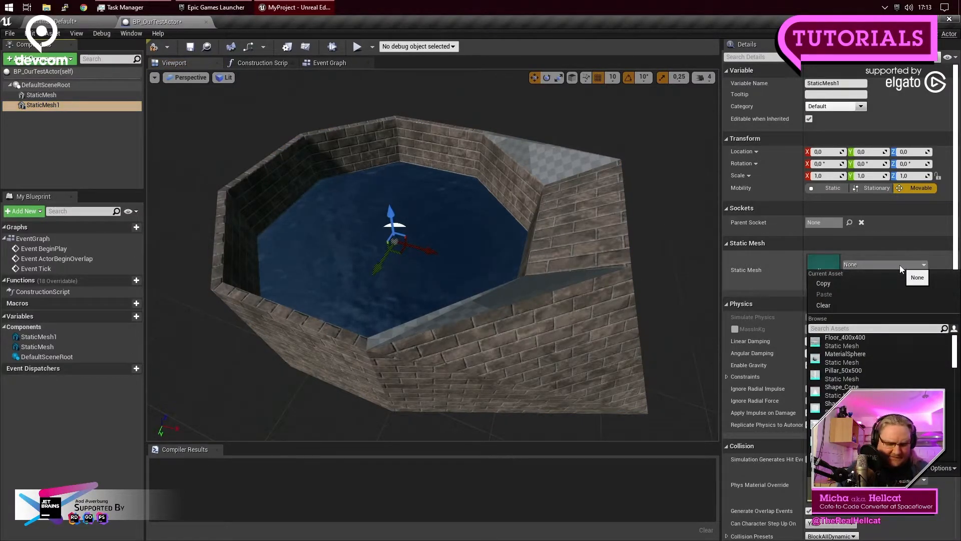
pyautogui.write('cub')
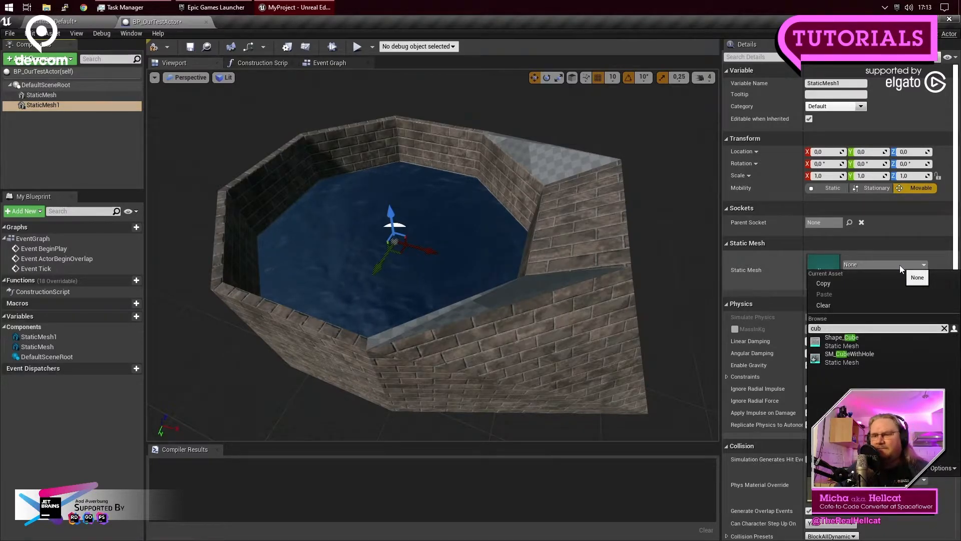
pyautogui.click(867, 359)
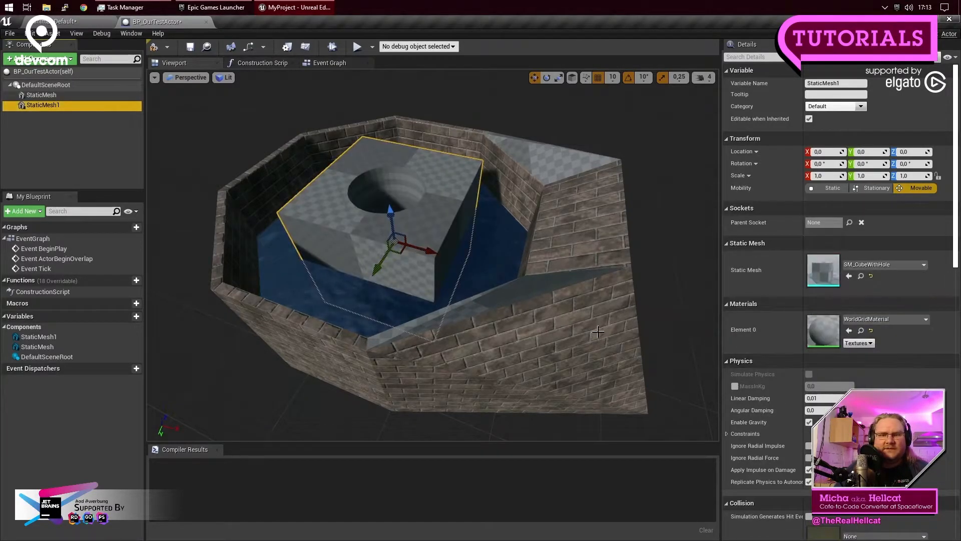
# Step: Lower the cube component inside the well to Z -70 and scale it uniformly to 0.5
pyautogui.moveTo(390, 211); pyautogui.dragTo(396, 250)
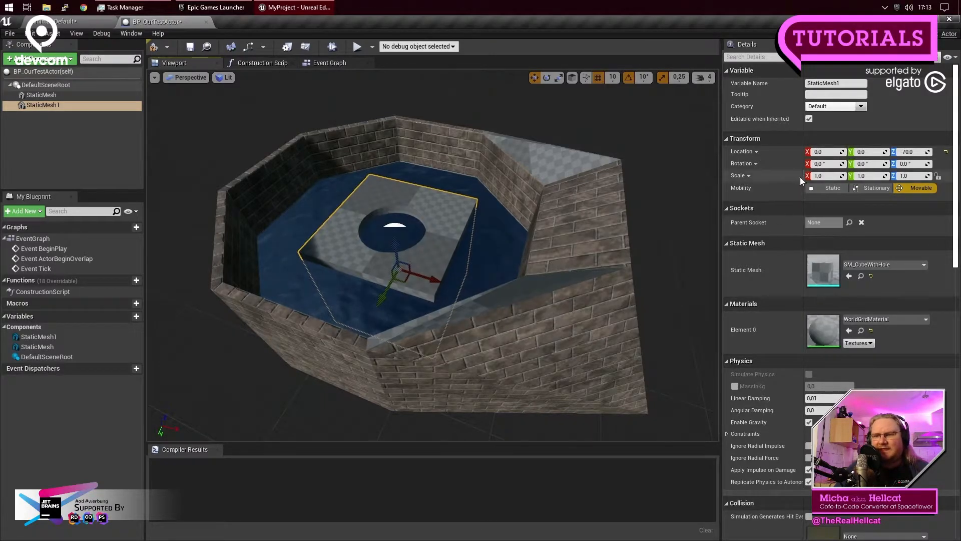
pyautogui.click(831, 176)
pyautogui.write(',5')
pyautogui.press('Return')
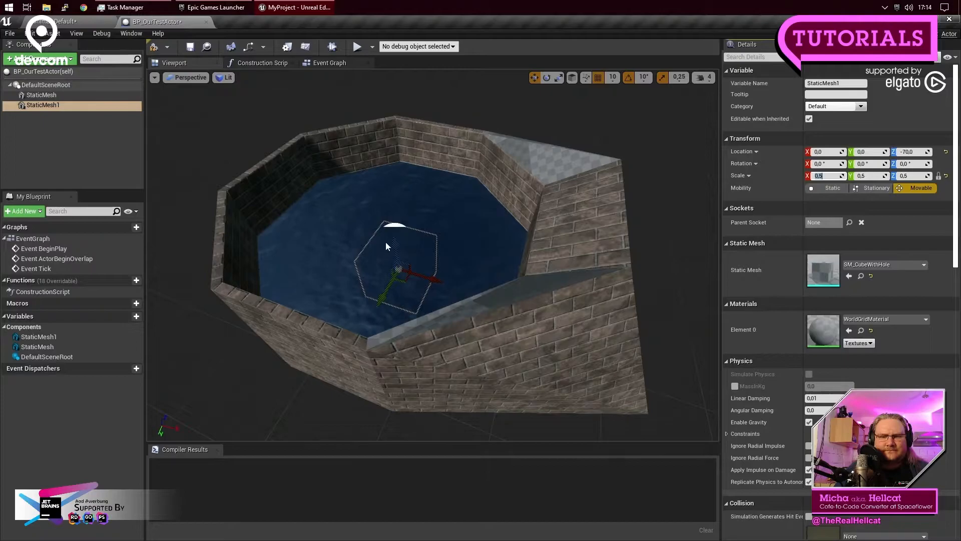
# Step: Move the cube mesh component inside the well to X -110 and Z -20
pyautogui.moveTo(386, 245); pyautogui.dragTo(363, 245)
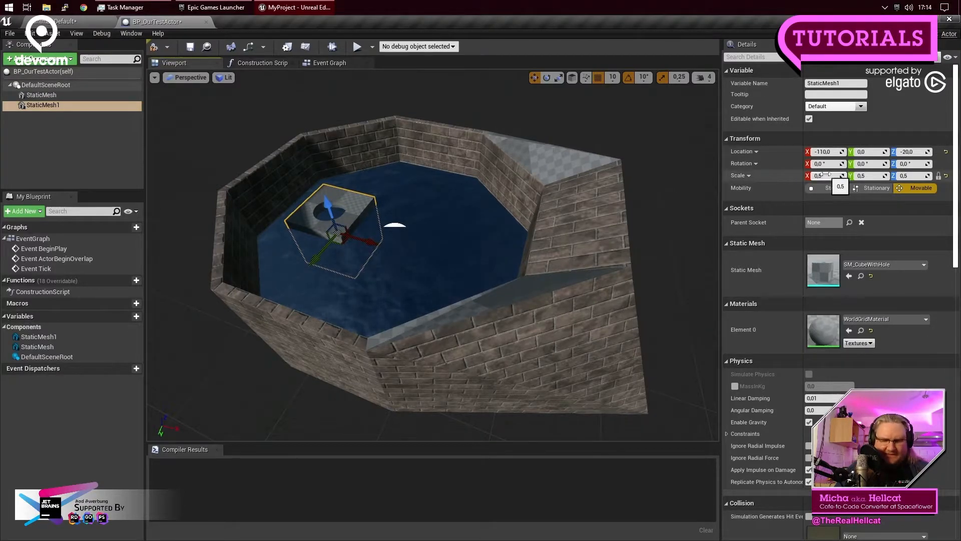
pyautogui.press('super+plus')
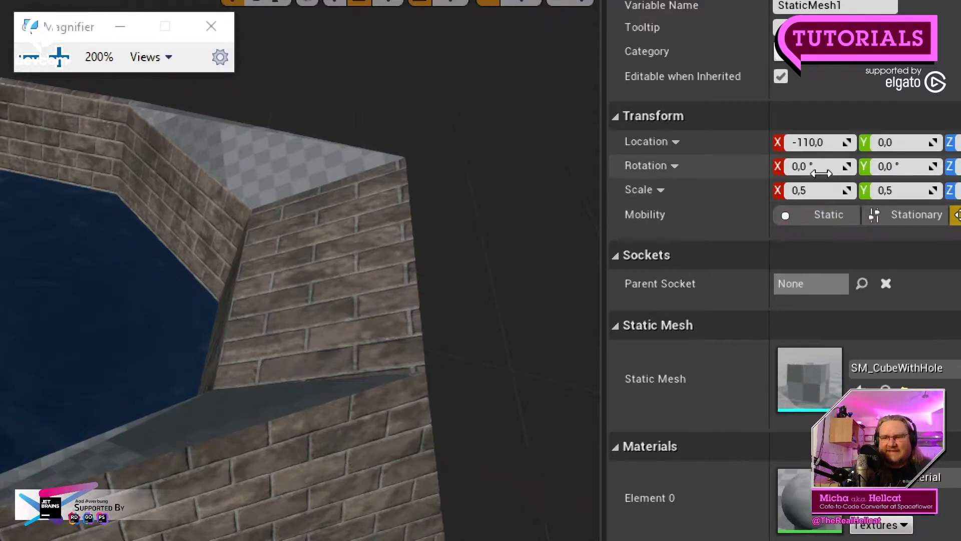
pyautogui.press('super+Escape')
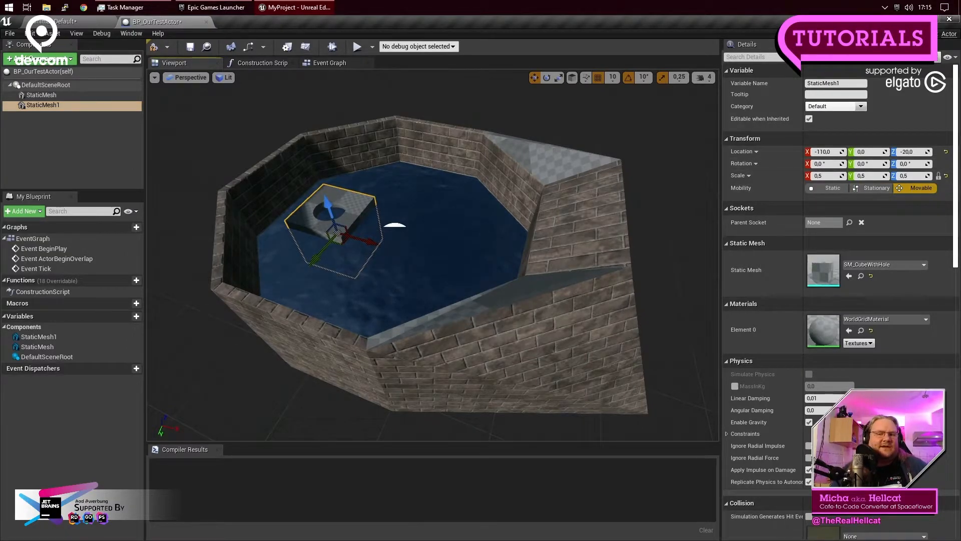
pyautogui.click(110, 156)
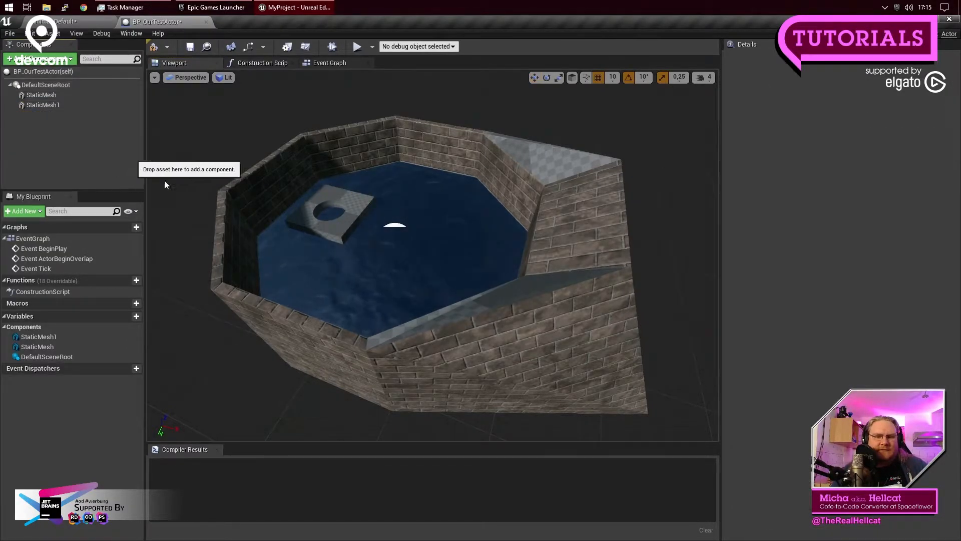
pyautogui.click(320, 232)
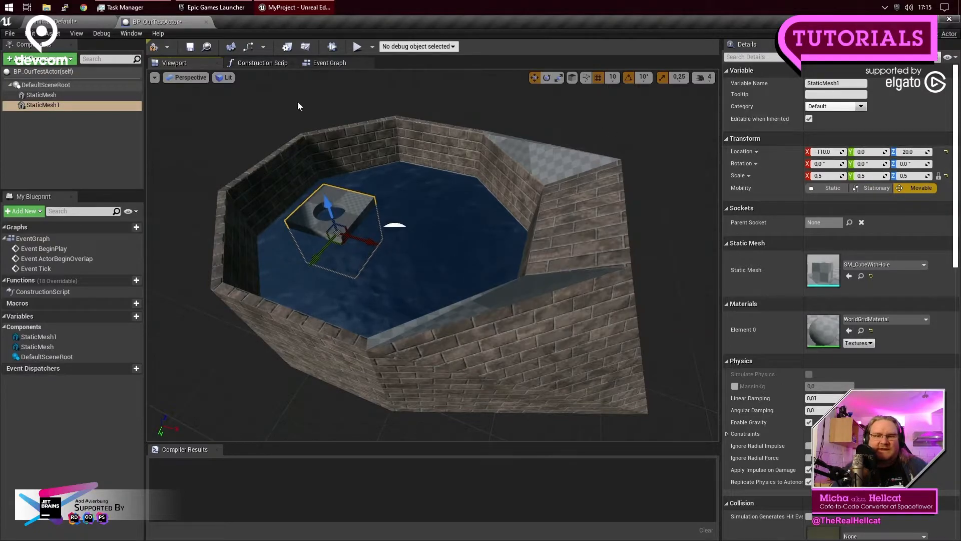
pyautogui.click(52, 142)
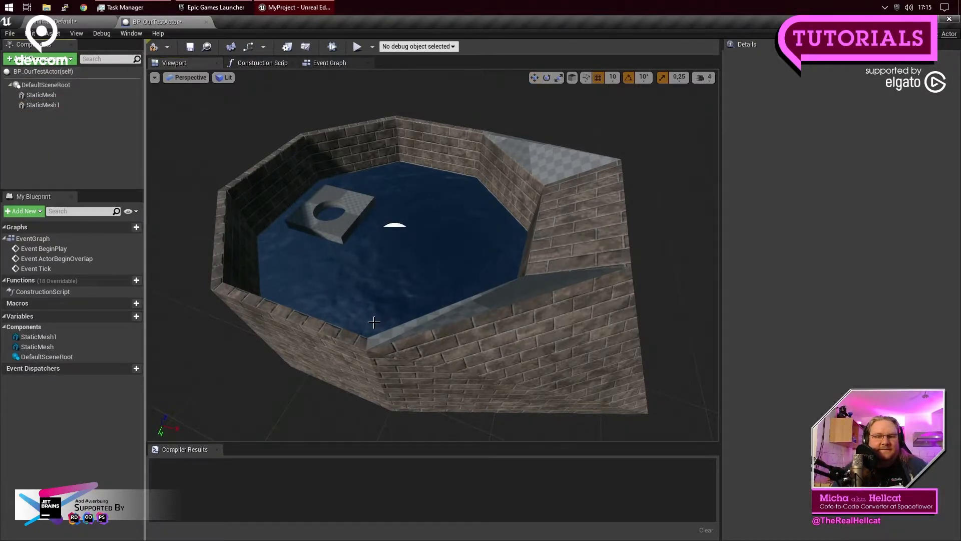
pyautogui.click(352, 202)
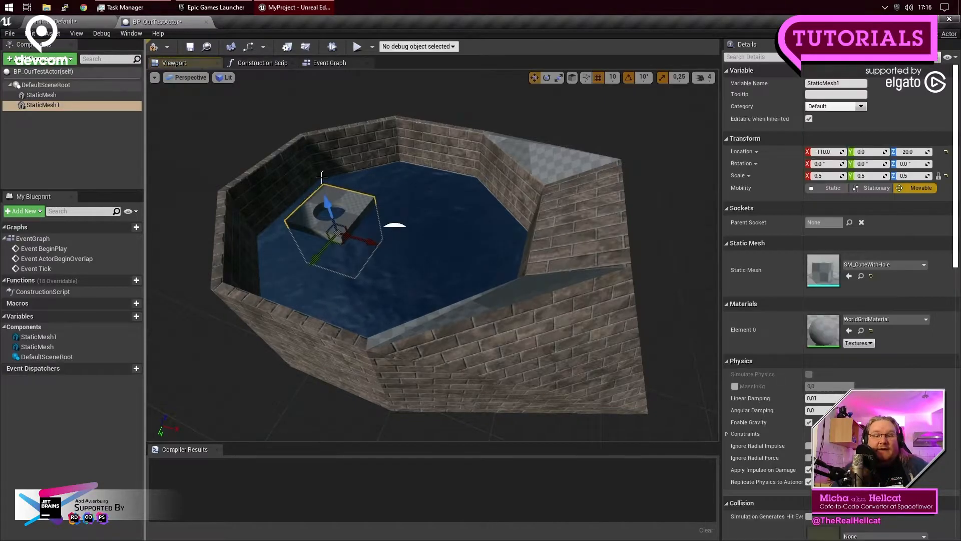
pyautogui.click(50, 141)
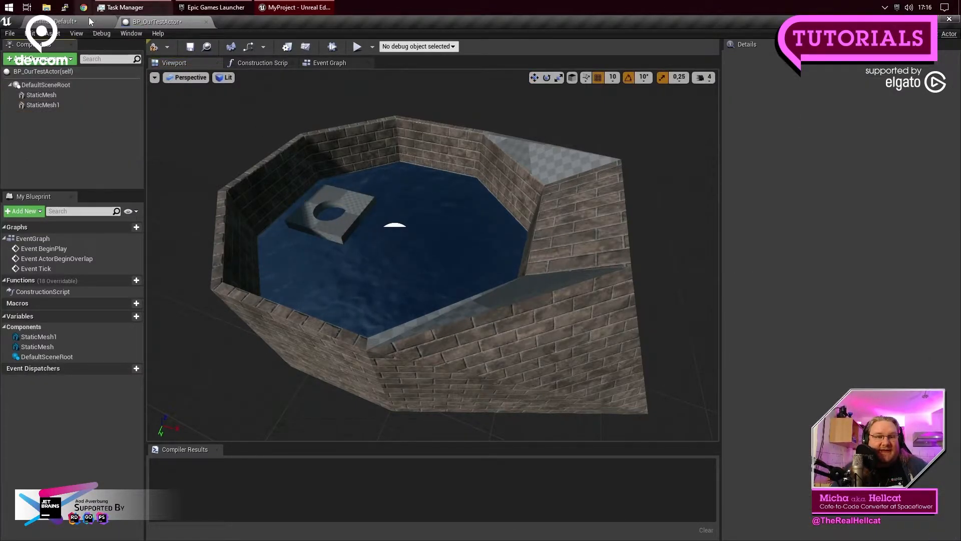
pyautogui.click(10, 33)
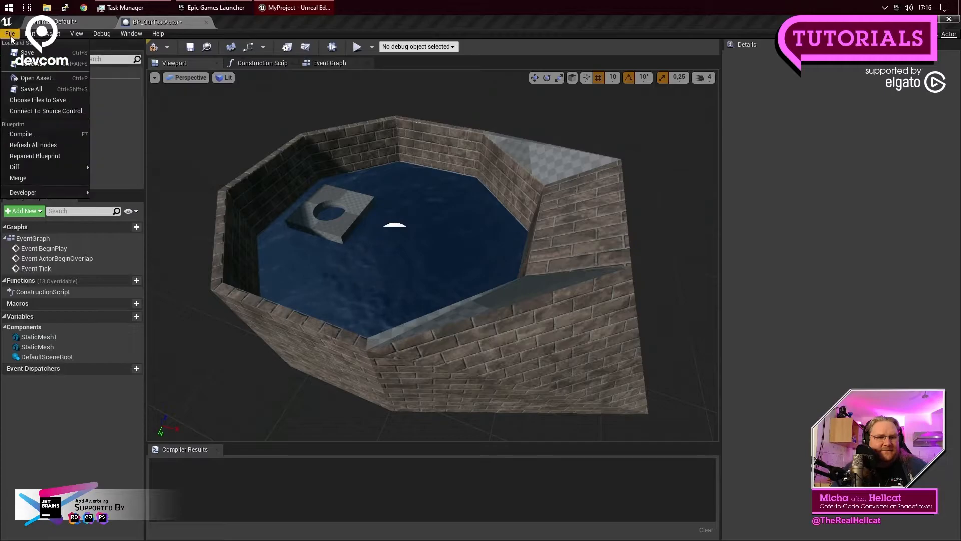
pyautogui.click(30, 63)
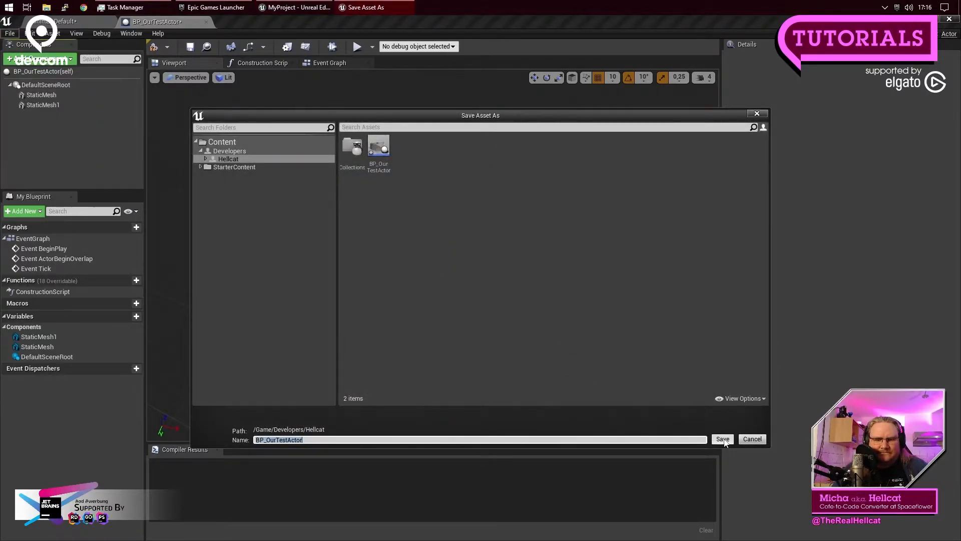
pyautogui.click(752, 438)
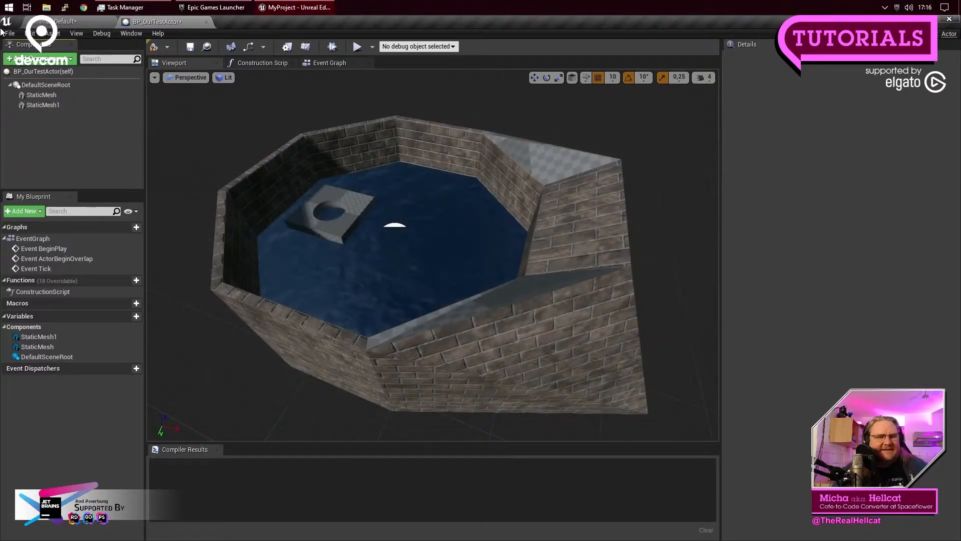
# Step: Save all modified assets and switch back to the Minimal_Default level
pyautogui.click(8, 33)
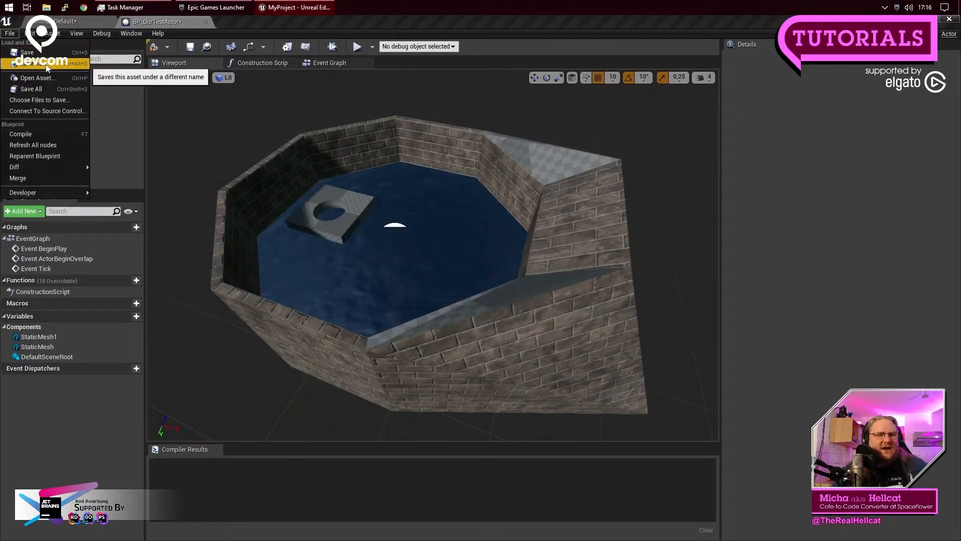
pyautogui.click(32, 89)
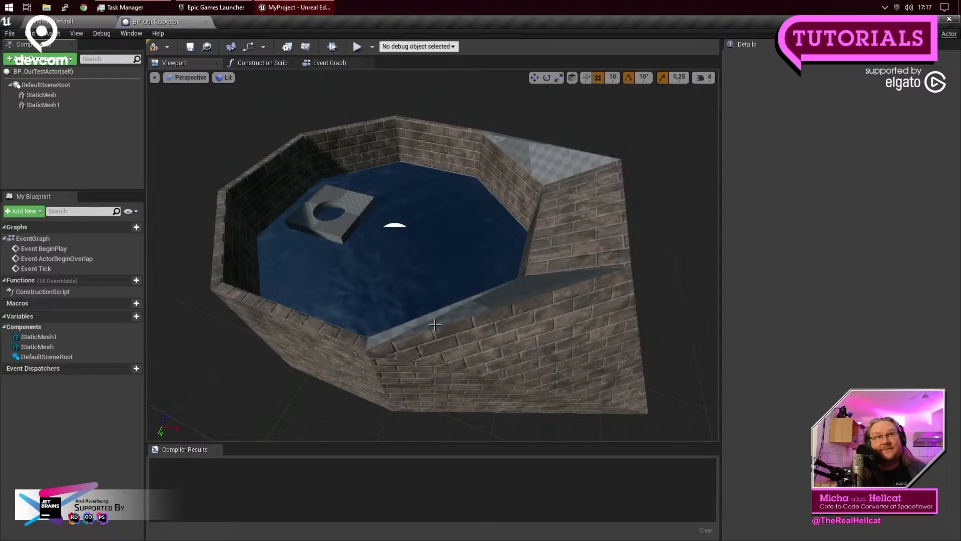
pyautogui.click(78, 22)
# Step: Place two instances of BP_OurTestActor in the empty space beside the wooden buildings in the level
pyautogui.scroll(-5, 354, 220)
pyautogui.moveTo(352, 228); pyautogui.dragTo(352, 228, button='right')
pyautogui.press('q')
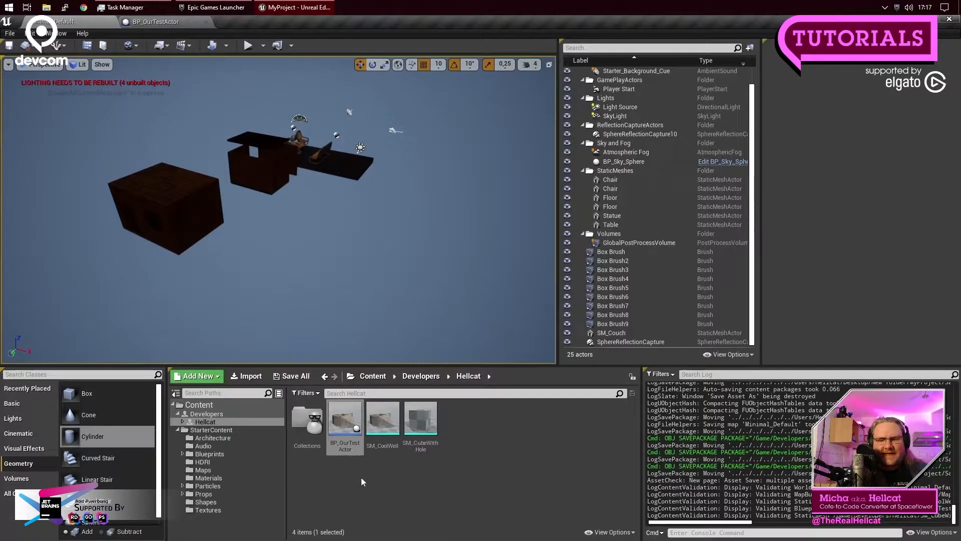
pyautogui.moveTo(345, 418); pyautogui.dragTo(419, 304)
pyautogui.moveTo(434, 309); pyautogui.dragTo(454, 306, button='right')
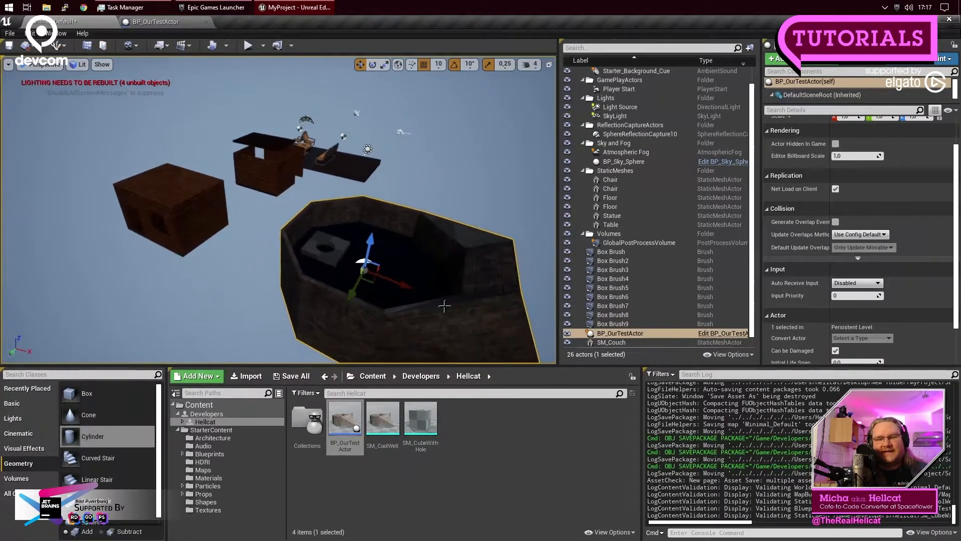
pyautogui.moveTo(345, 420); pyautogui.dragTo(427, 198)
pyautogui.moveTo(485, 240); pyautogui.dragTo(485, 240, button='right')
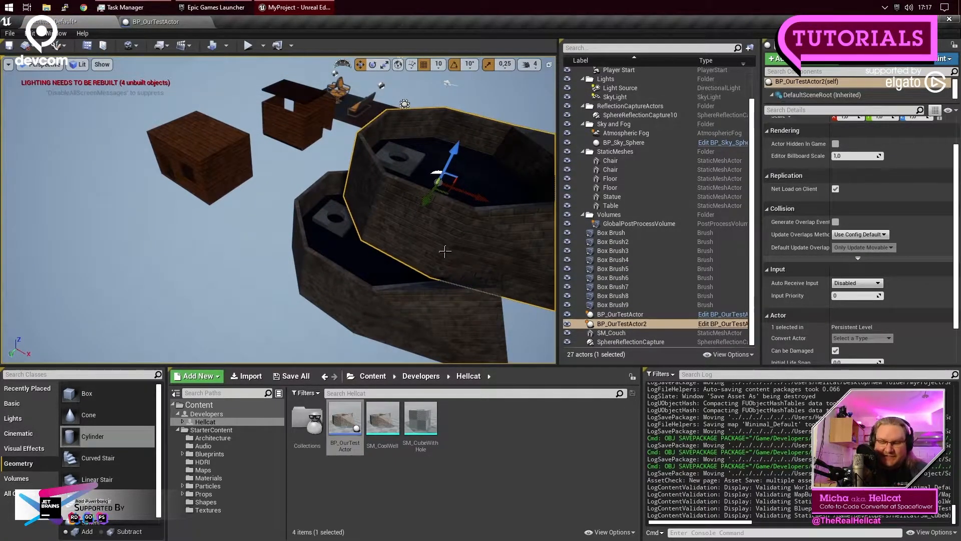
# Step: Delete both placed BP_OurTestActor instances from the level
pyautogui.press('Delete')
pyautogui.click(453, 252)
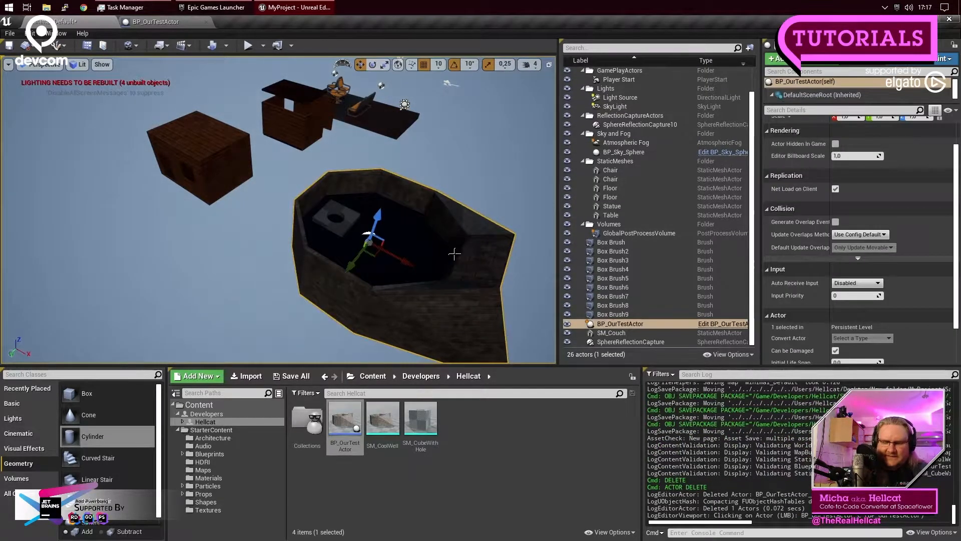
pyautogui.press('Delete')
# Step: Examine the outer wall and roof faces and the openings of the wooden house brush
pyautogui.moveTo(307, 239)
pyautogui.mouseDown(button='right')
pyautogui.moveTo(258, 227)
pyautogui.moveTo(251, 262)
pyautogui.moveTo(273, 182)
pyautogui.moveTo(258, 255)
pyautogui.moveTo(268, 203)
pyautogui.moveTo(269, 226)
pyautogui.moveTo(302, 236)
pyautogui.mouseUp(button='right')
pyautogui.press('w')
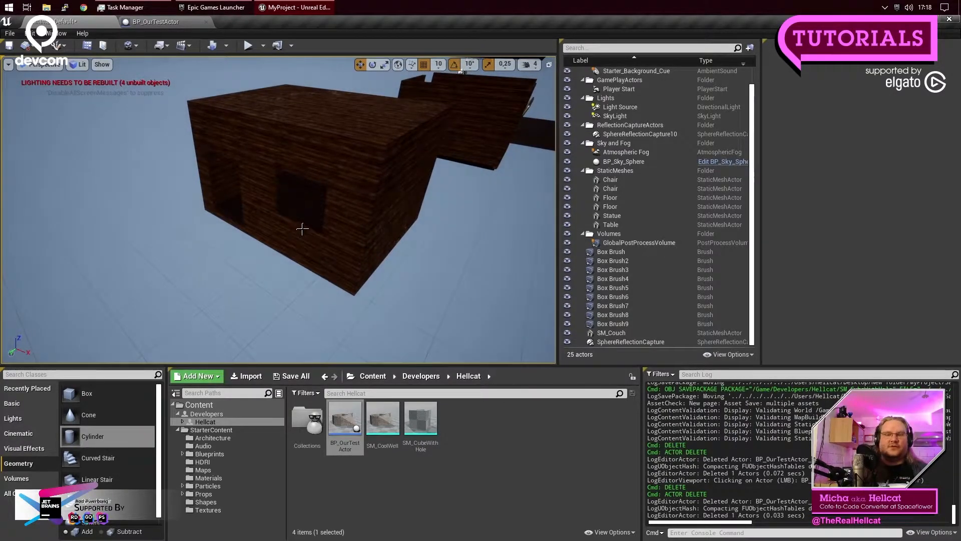
pyautogui.moveTo(302, 229); pyautogui.dragTo(302, 227, button='right')
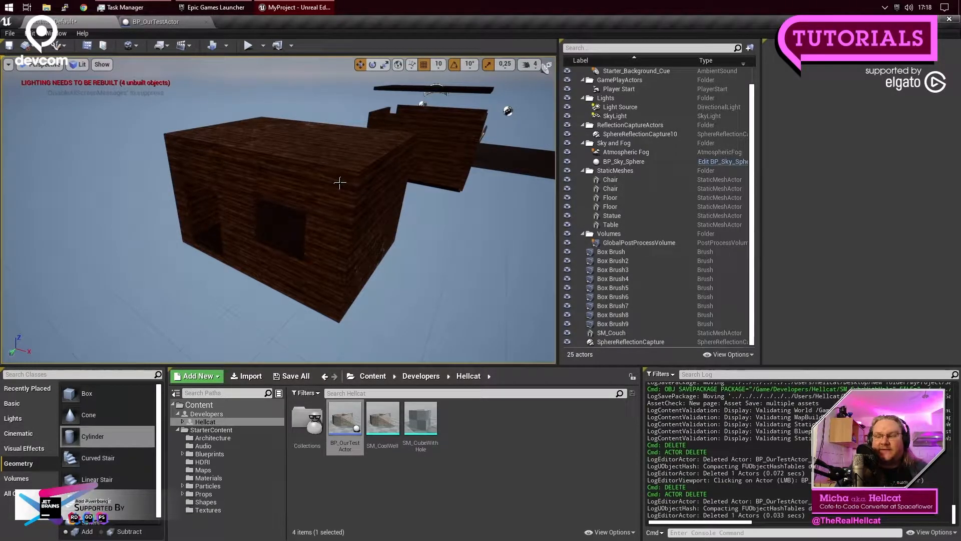
pyautogui.click(333, 201)
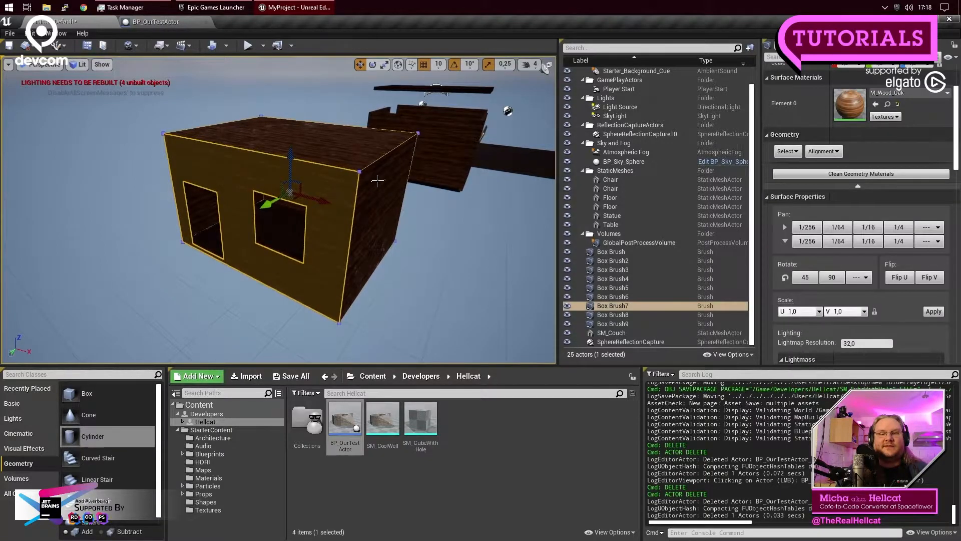
pyautogui.click(378, 178)
pyautogui.click(355, 152)
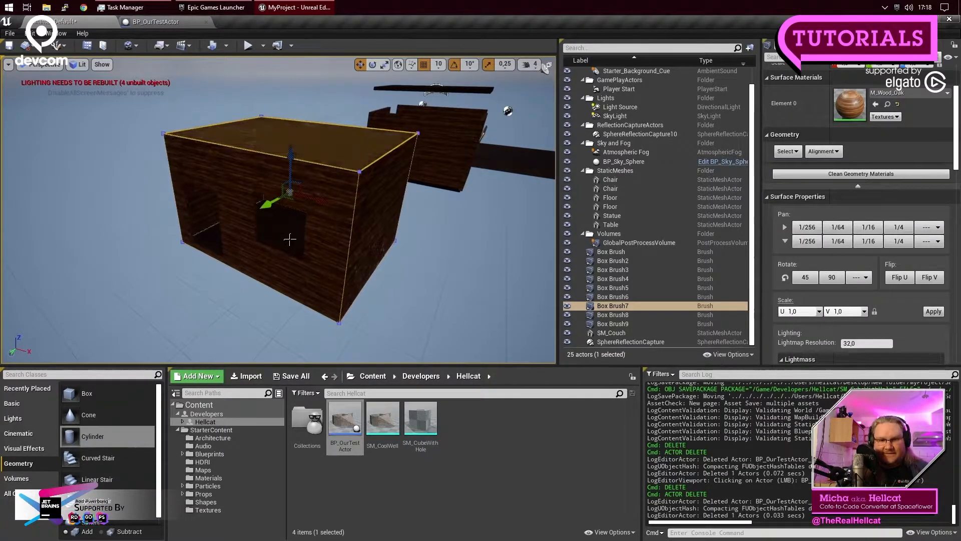
pyautogui.click(290, 282)
pyautogui.click(203, 233)
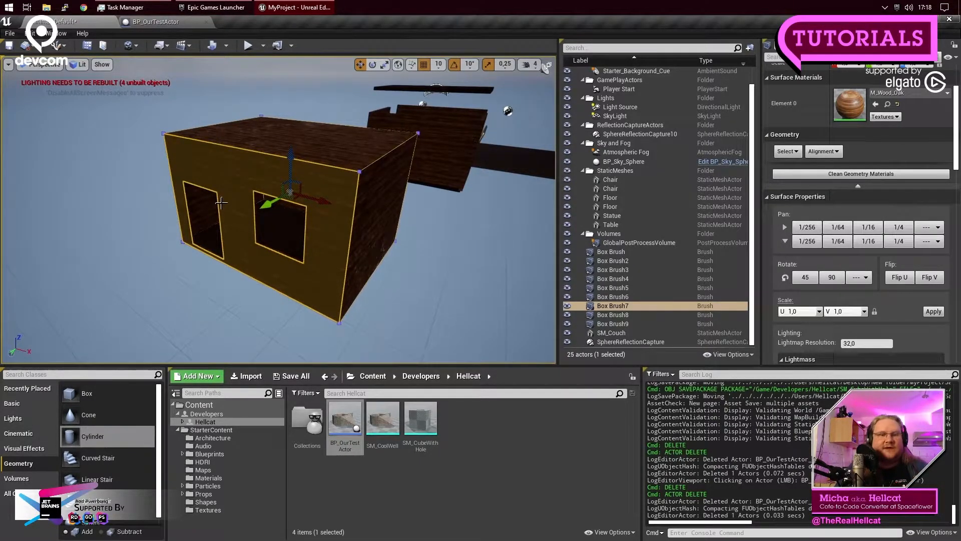
pyautogui.click(196, 291)
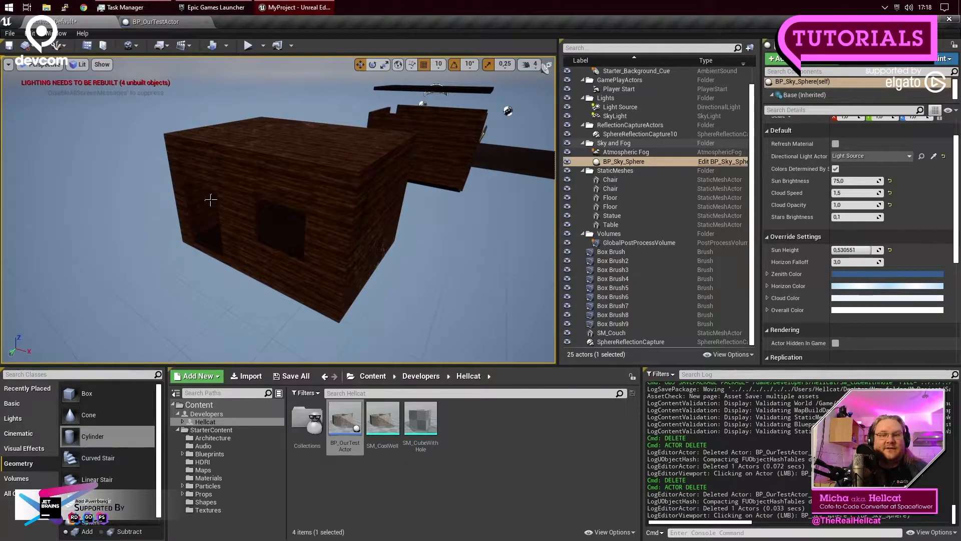
pyautogui.click(209, 201)
pyautogui.click(215, 253)
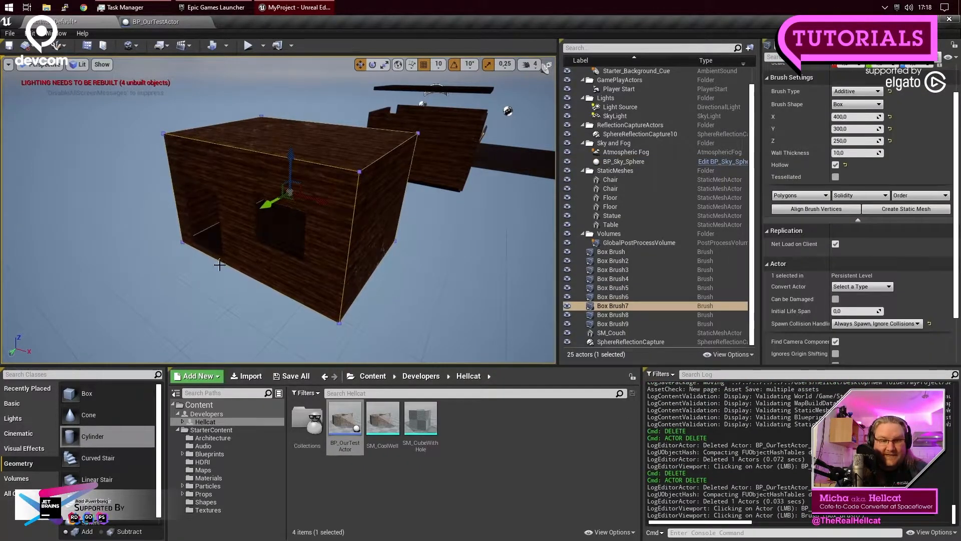
pyautogui.click(246, 258)
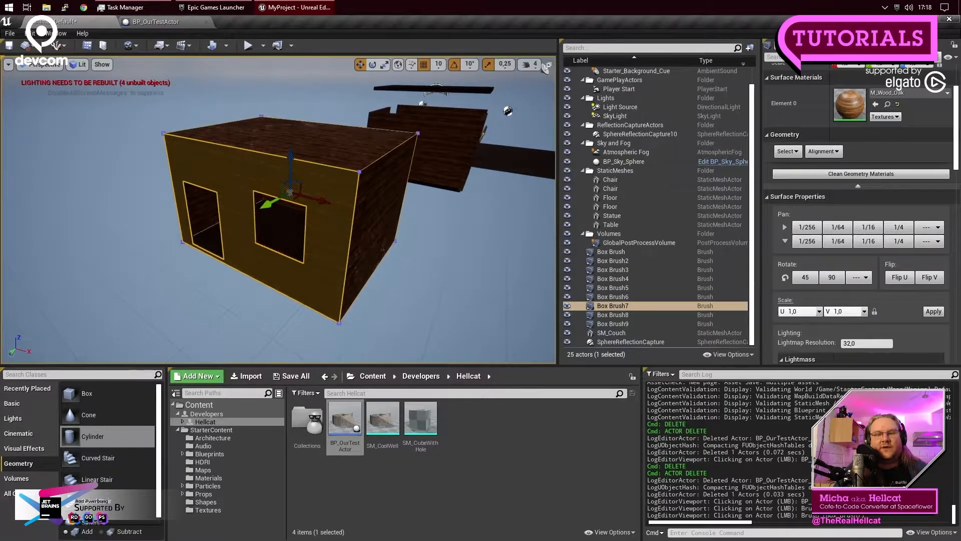
pyautogui.click(469, 281)
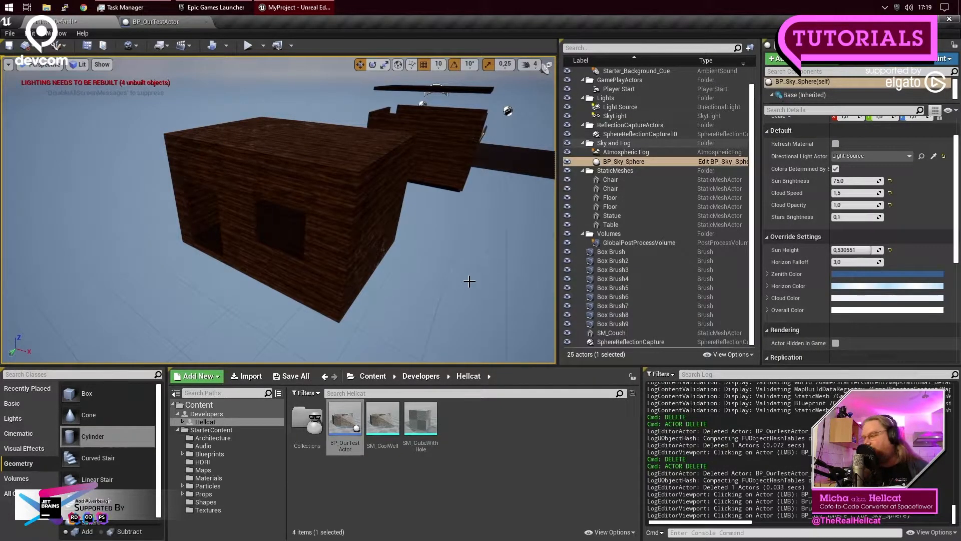
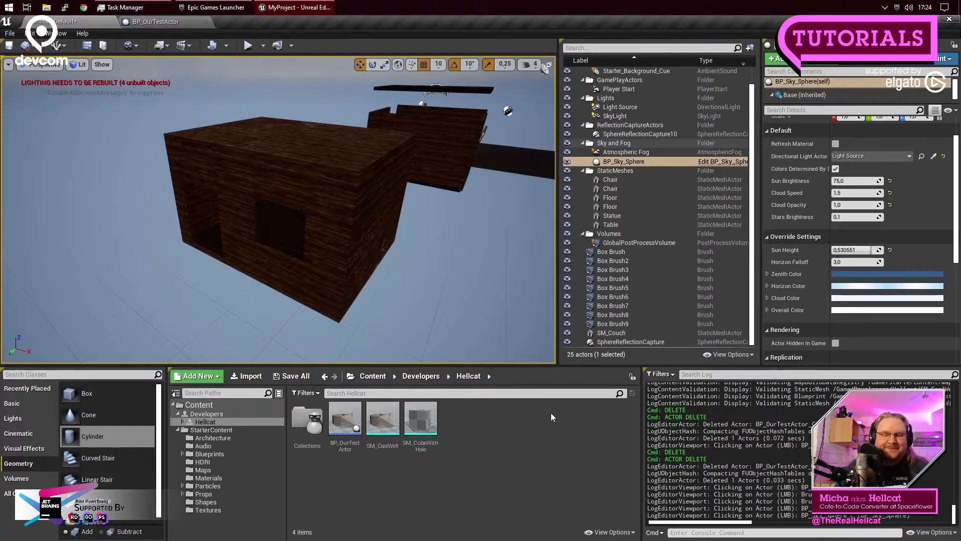
# Step: Create a static mesh named SM_OurFirstRoom in the Developers/Hellcat folder from the wooden house's main box brush alone
pyautogui.click(326, 228)
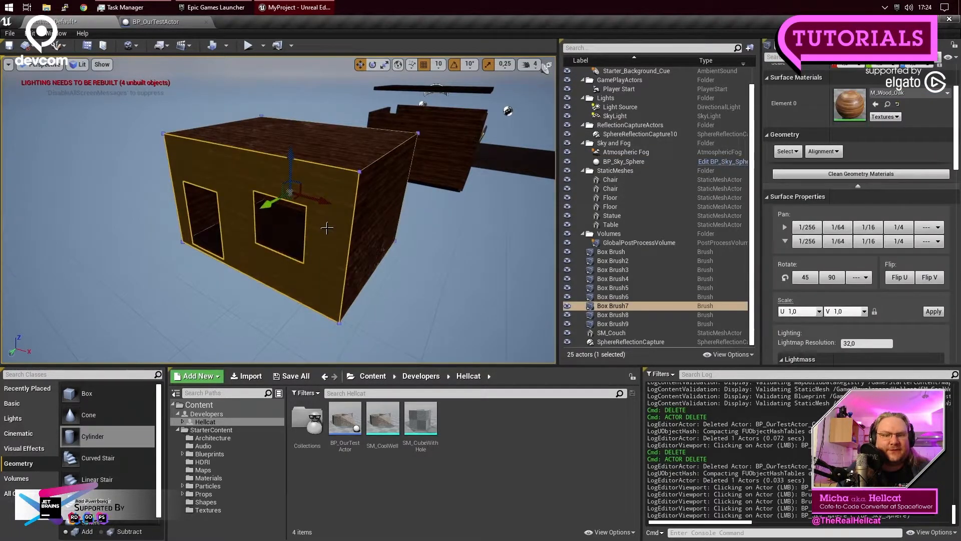
pyautogui.click(373, 240)
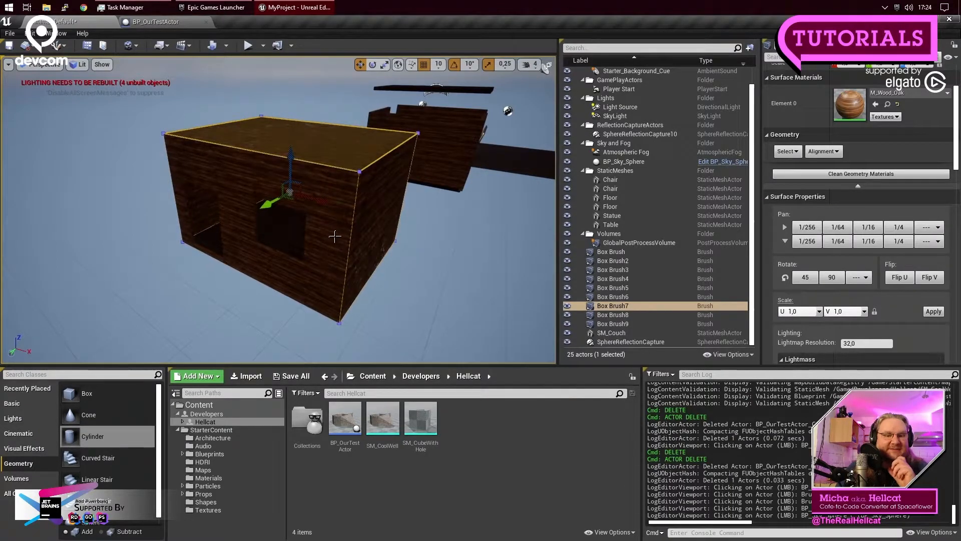
pyautogui.click(326, 229)
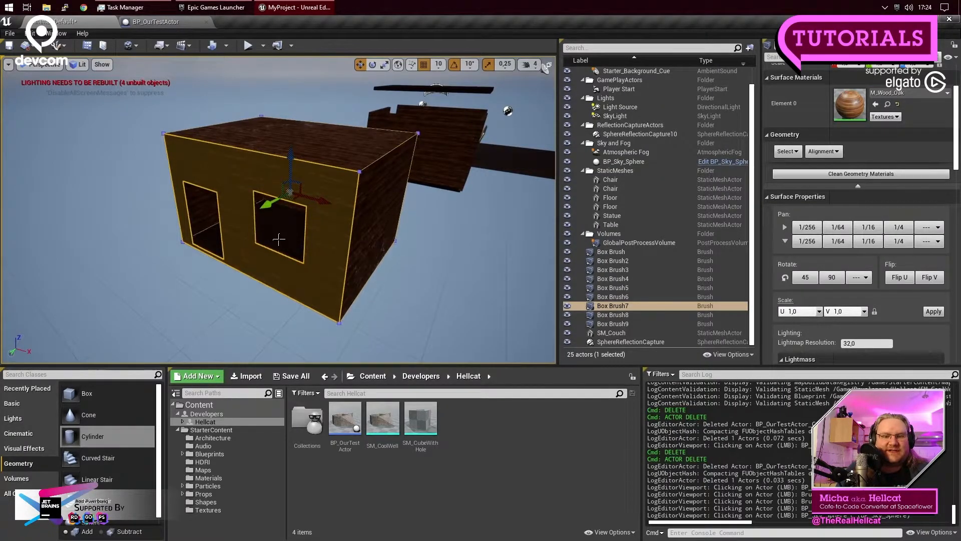
pyautogui.click(279, 239)
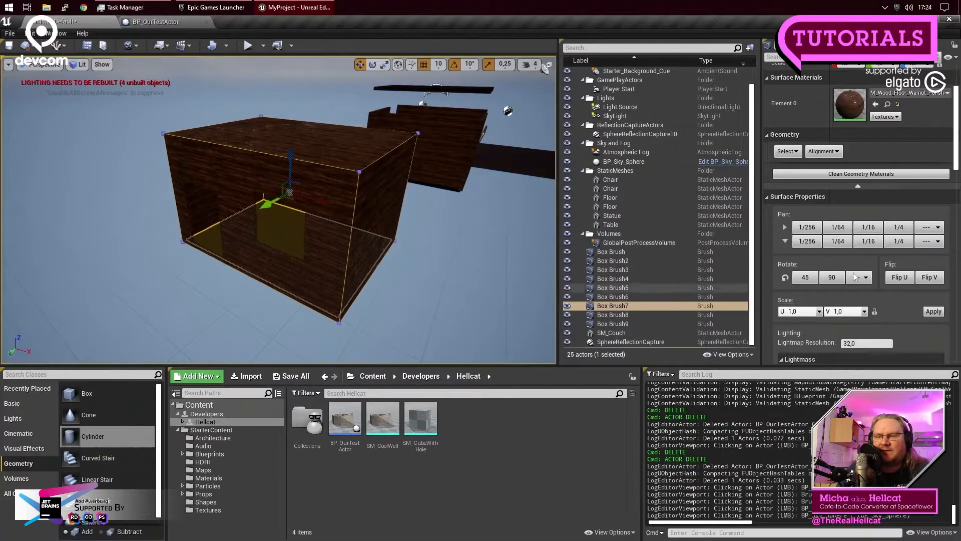
pyautogui.scroll(-5, 846, 271)
pyautogui.scroll(-3, 840, 283)
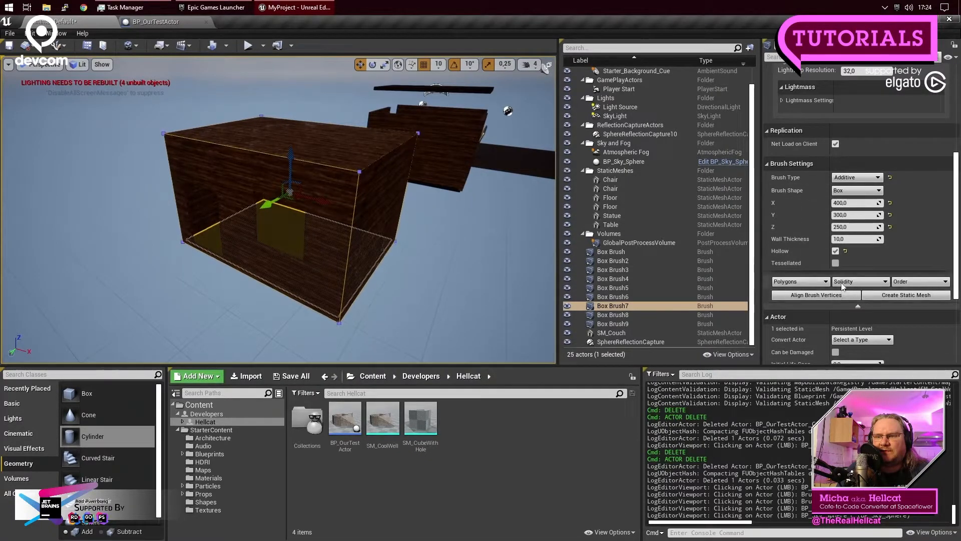
pyautogui.click(907, 295)
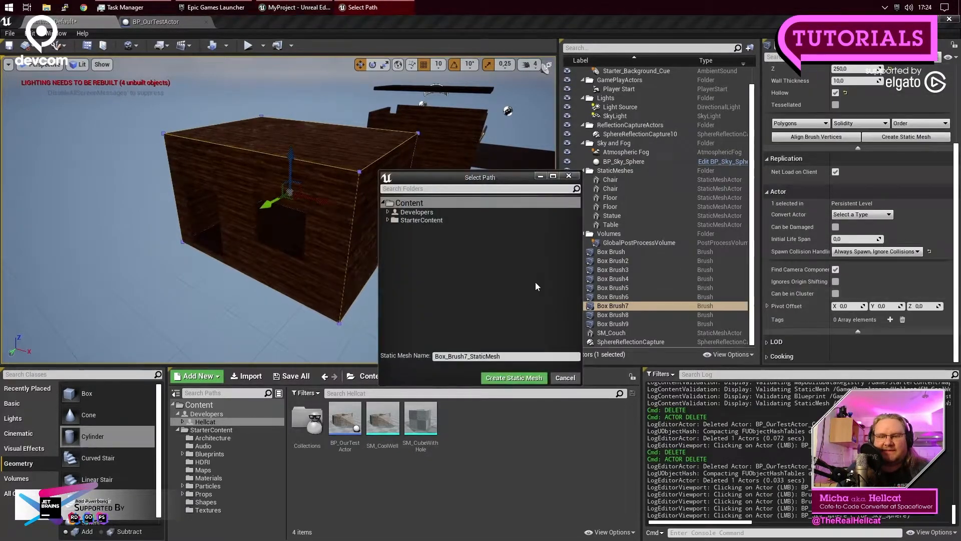
pyautogui.click(388, 212)
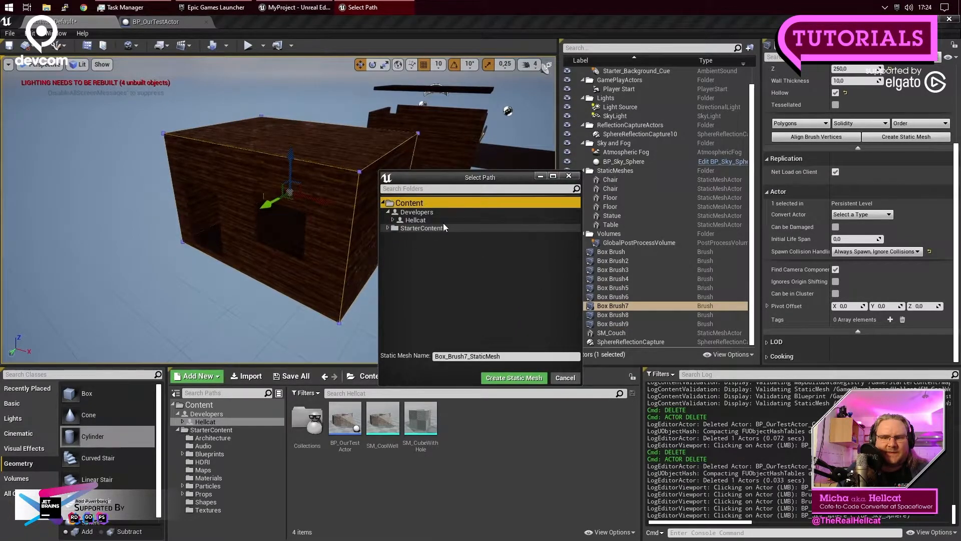
pyautogui.click(442, 220)
pyautogui.click(499, 357)
pyautogui.doubleClick(498, 356)
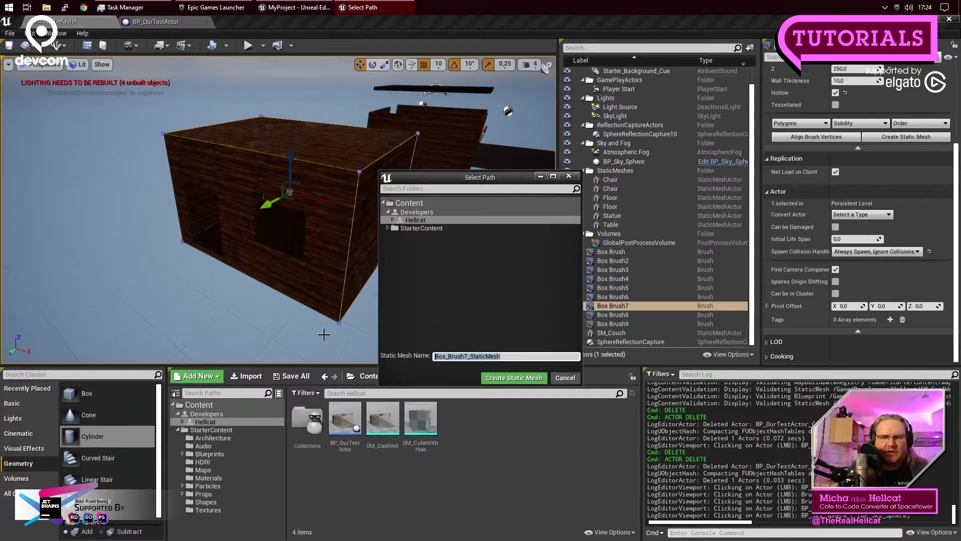
pyautogui.write('SM_OurFirstRoom')
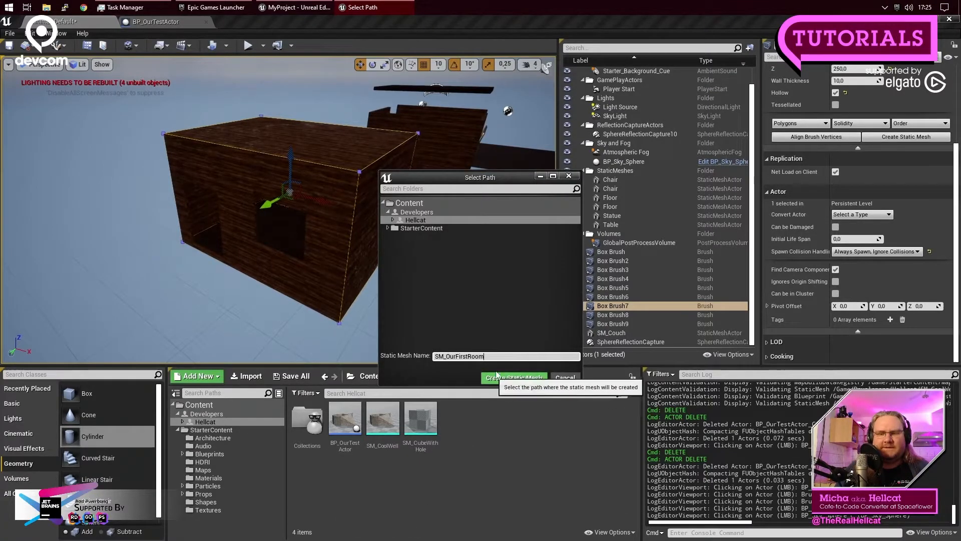
pyautogui.click(507, 378)
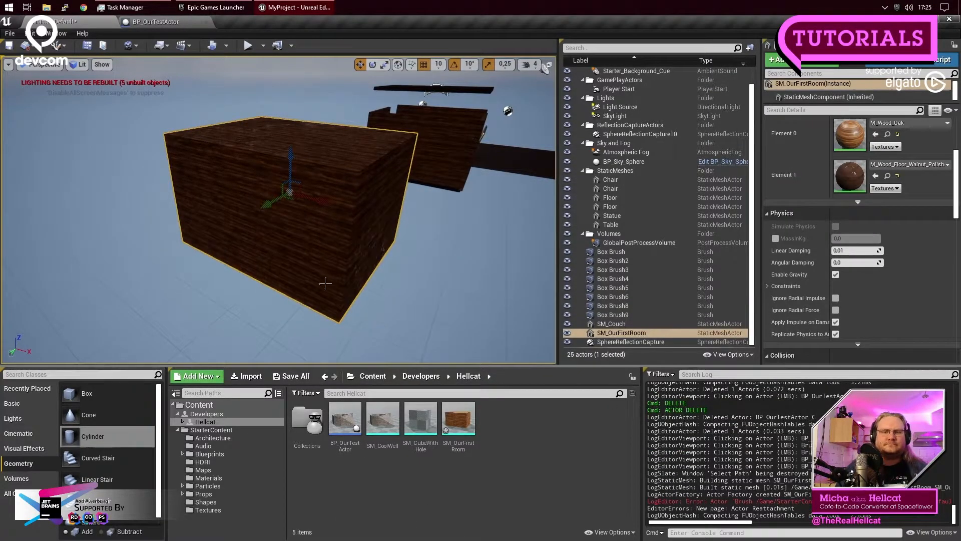
# Step: Undo the conversion of the wooden house's box brush into a static mesh
pyautogui.scroll(5, 327, 268)
pyautogui.moveTo(358, 233); pyautogui.dragTo(451, 148, button='right')
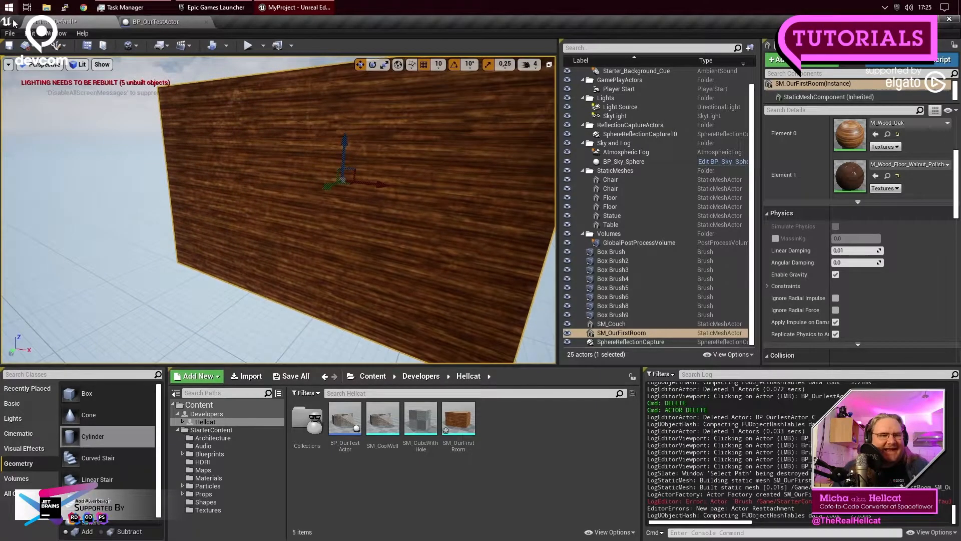
pyautogui.click(30, 34)
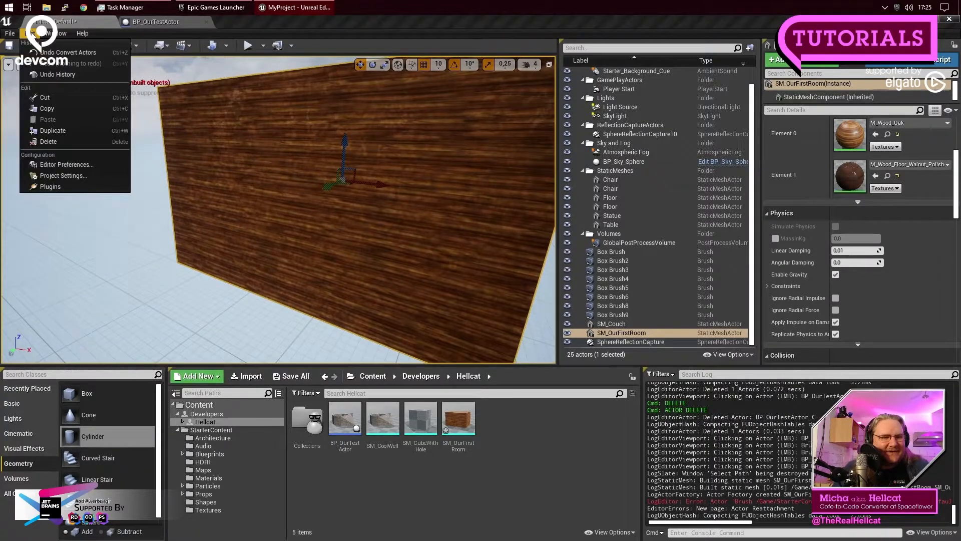
pyautogui.click(68, 52)
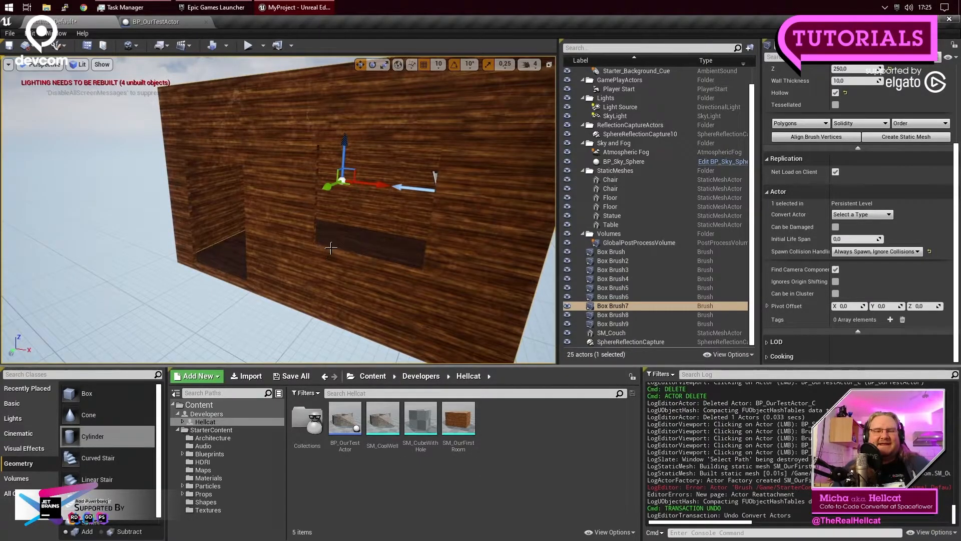
# Step: Select the house brush together with its window and door brushes and convert them into one static mesh named SM_OurFirstRoom
pyautogui.click(360, 293)
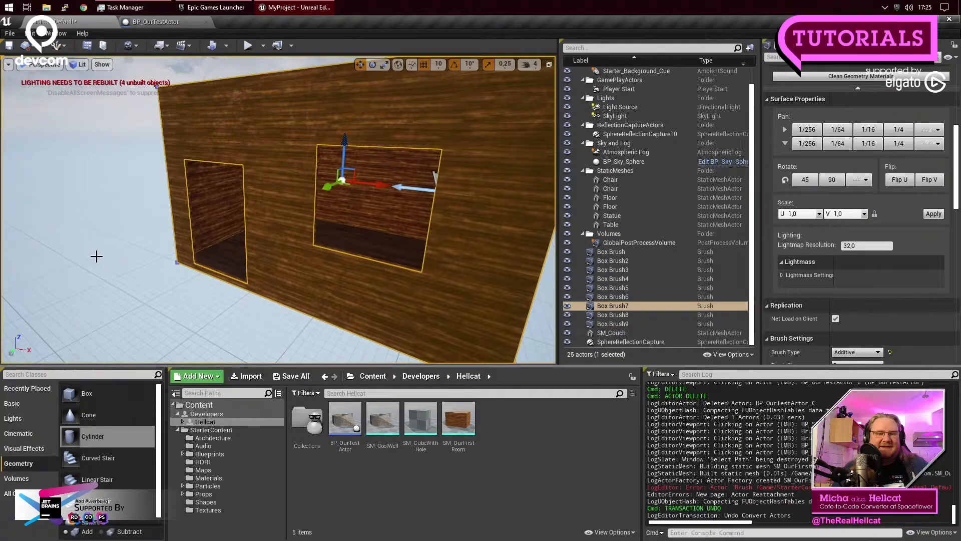
pyautogui.click(363, 237)
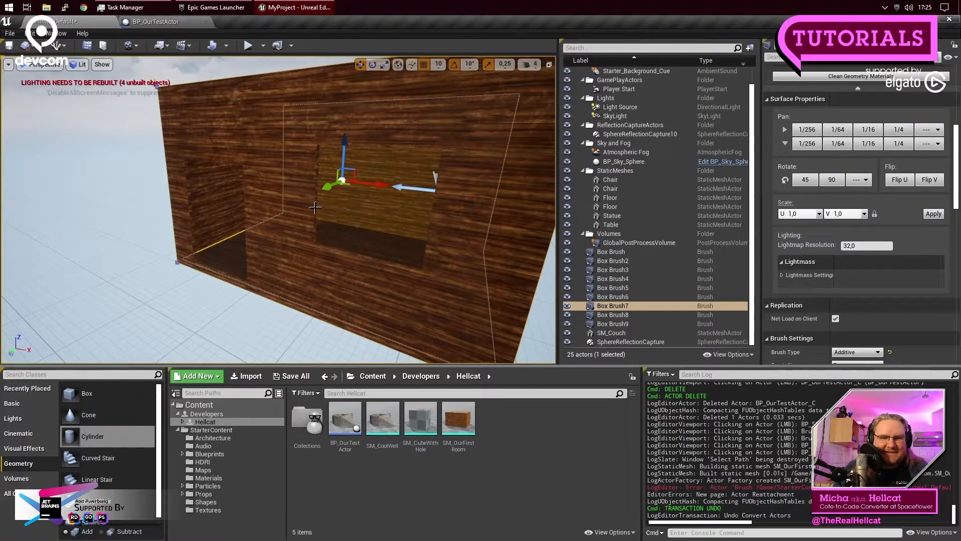
pyautogui.keyDown('ctrl'); pyautogui.click(316, 207); pyautogui.keyUp('ctrl')
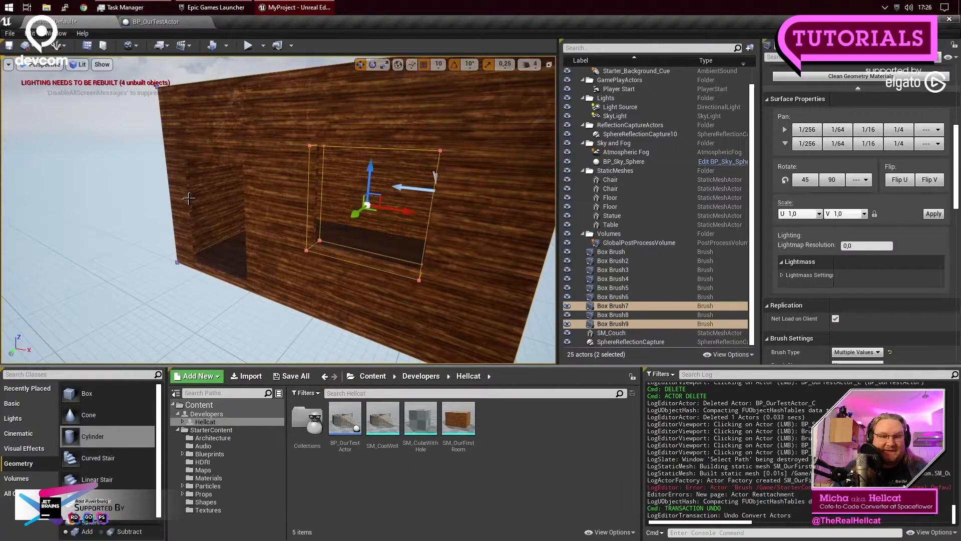
pyautogui.keyDown('ctrl'); pyautogui.click(188, 198); pyautogui.keyUp('ctrl')
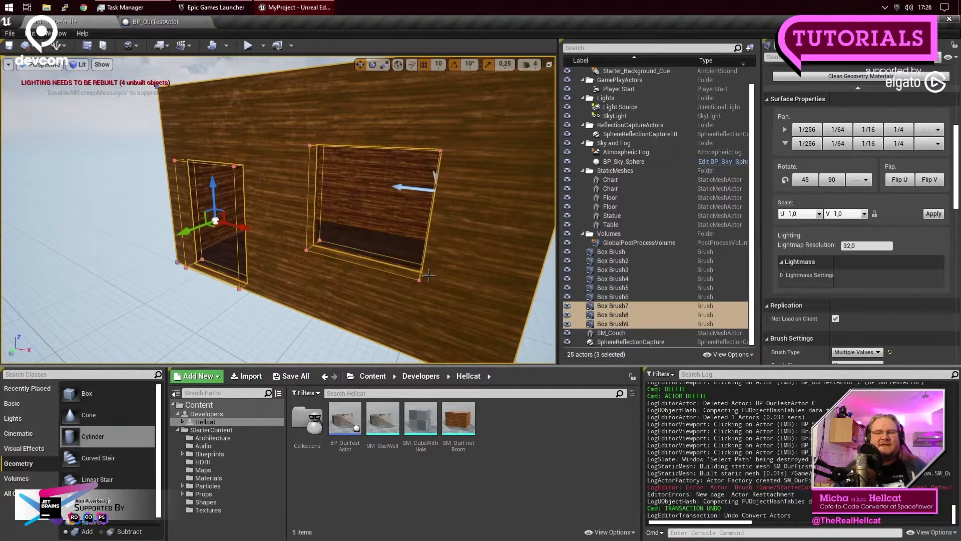
pyautogui.scroll(-2, 410, 295)
pyautogui.scroll(4, 408, 295)
pyautogui.scroll(-1, 407, 294)
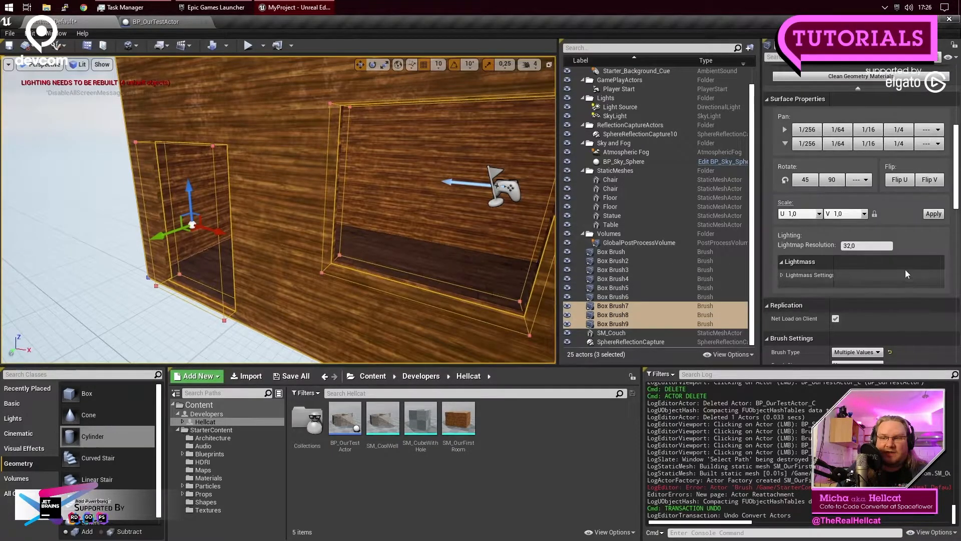
pyautogui.scroll(-8, 904, 265)
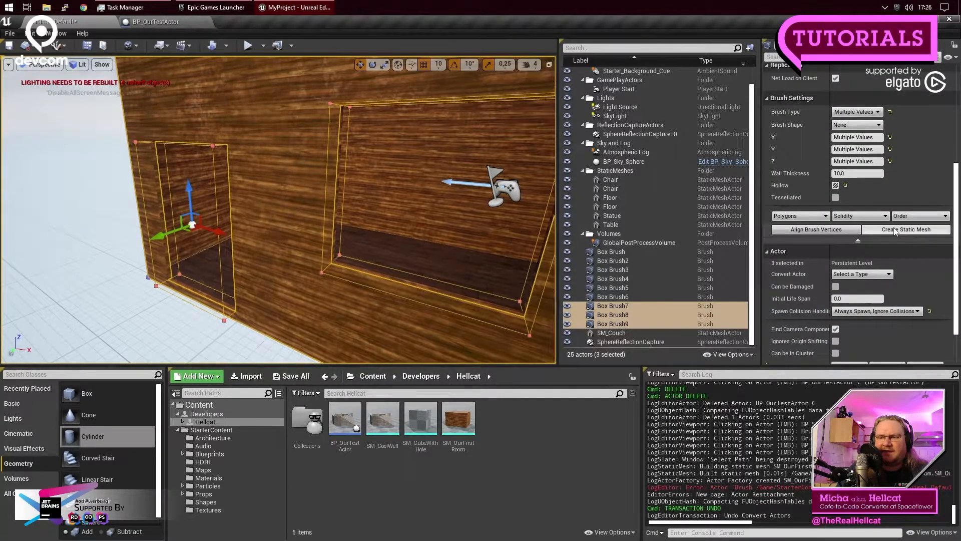
pyautogui.click(896, 231)
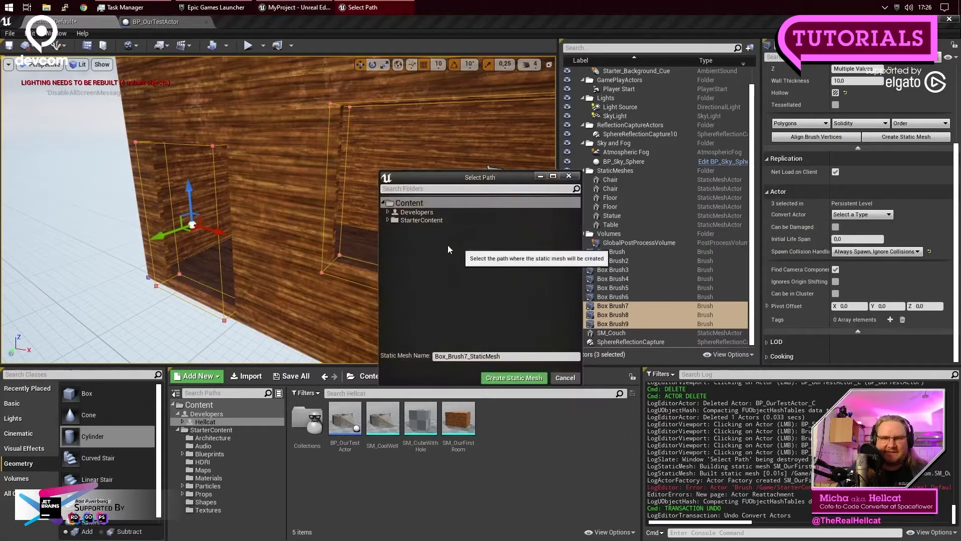
pyautogui.click(392, 212)
pyautogui.click(393, 220)
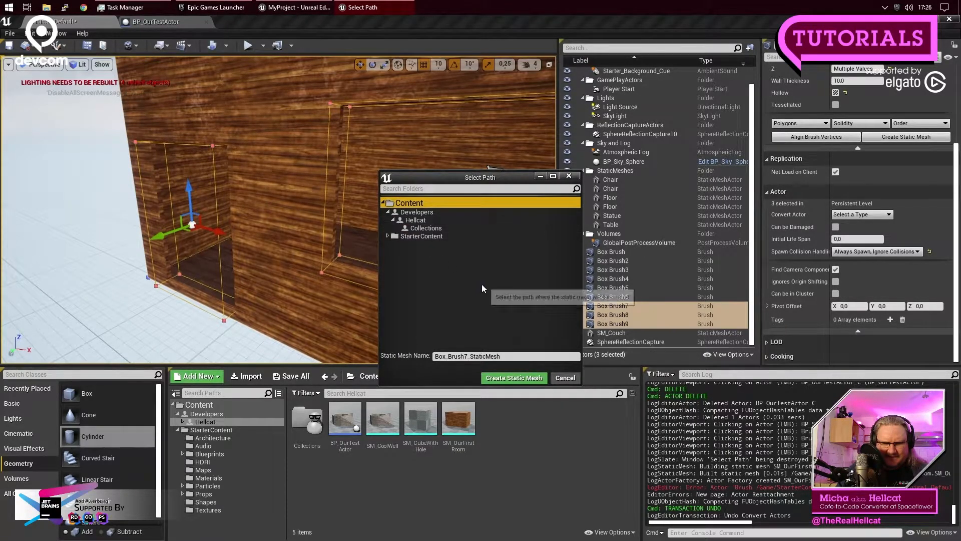
pyautogui.doubleClick(517, 357)
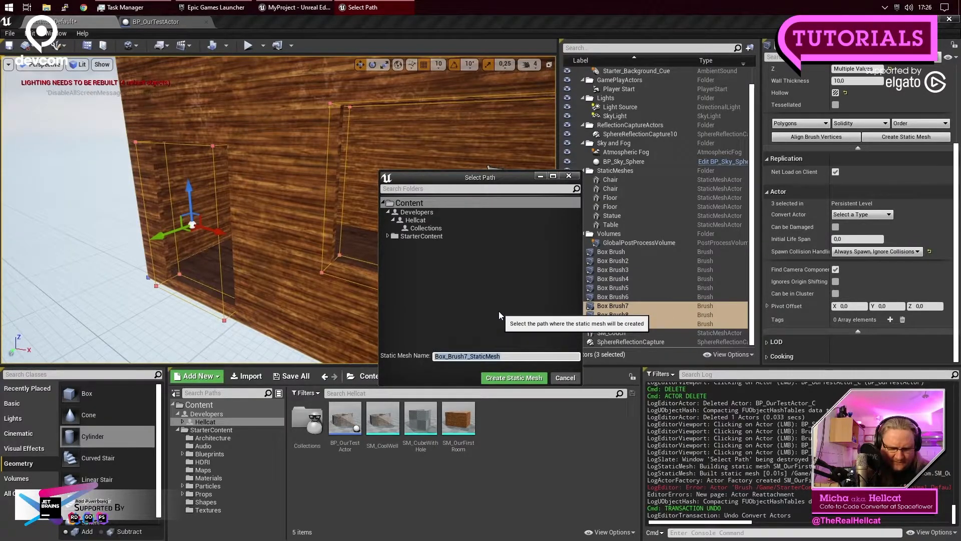
pyautogui.write('SM_O')
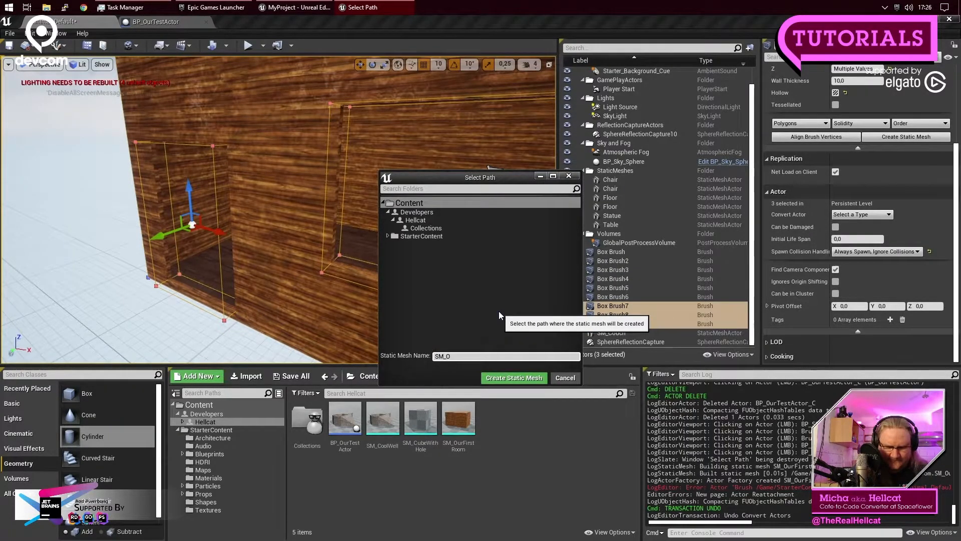
pyautogui.write('urFirstRoom')
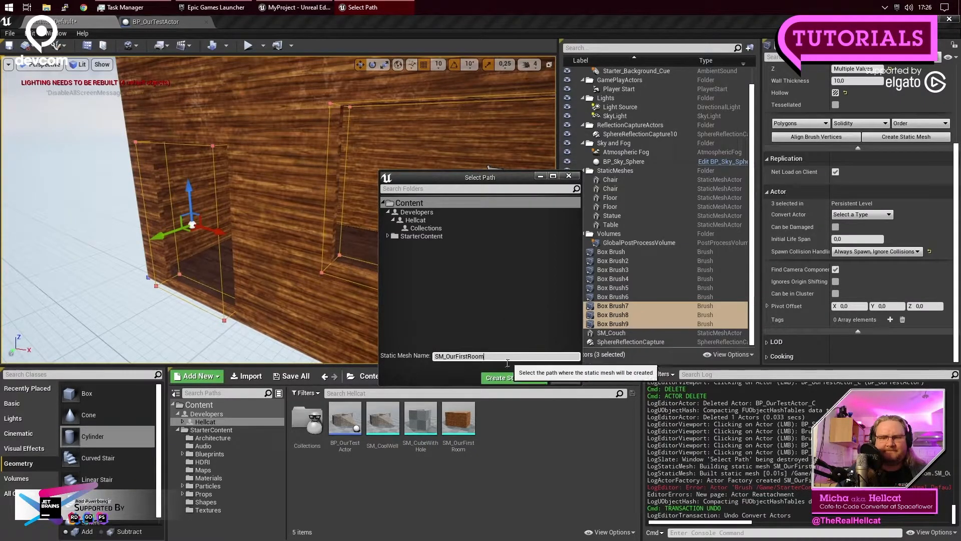
pyautogui.click(504, 379)
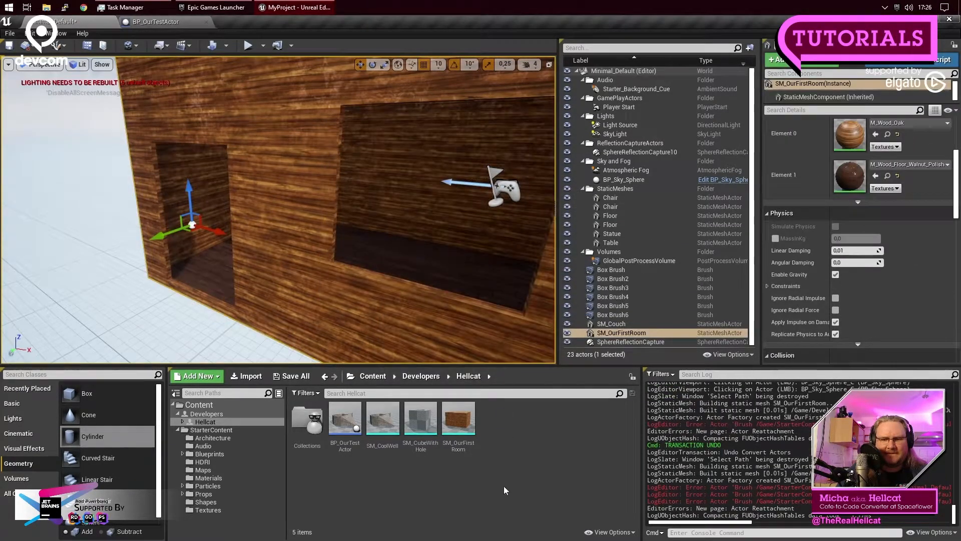
# Step: Place another instance of the SM_OurFirstRoom asset in the level at the wooden house
pyautogui.press('f')
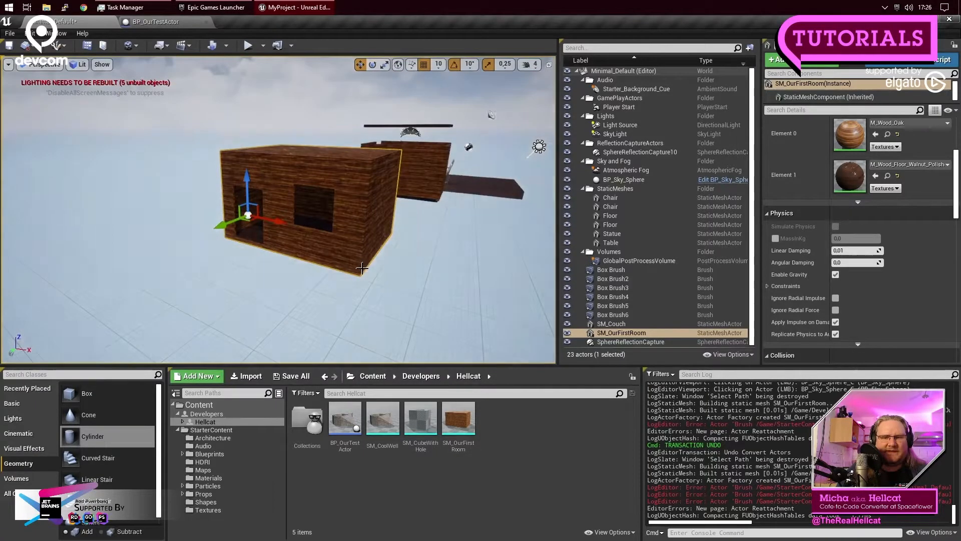
pyautogui.scroll(3, 362, 268)
pyautogui.scroll(-1, 452, 313)
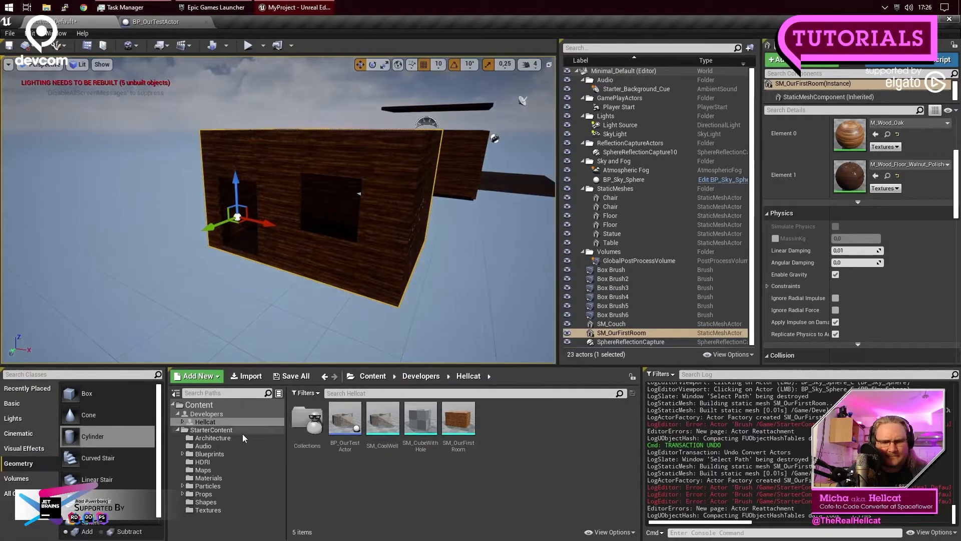
pyautogui.click(458, 420)
pyautogui.moveTo(452, 281); pyautogui.dragTo(445, 289)
pyautogui.scroll(-2, 445, 289)
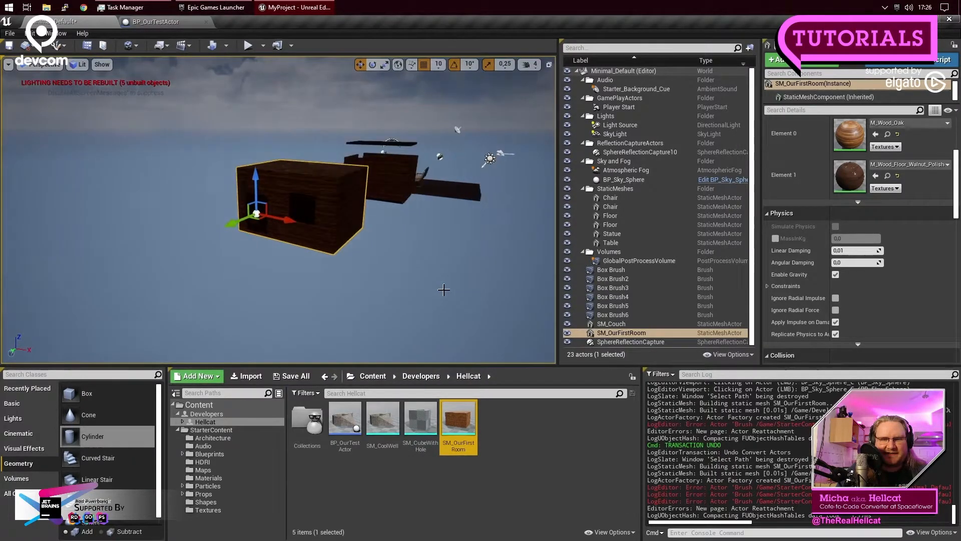
pyautogui.scroll(3, 424, 246)
pyautogui.moveTo(424, 247); pyautogui.dragTo(426, 210, button='middle')
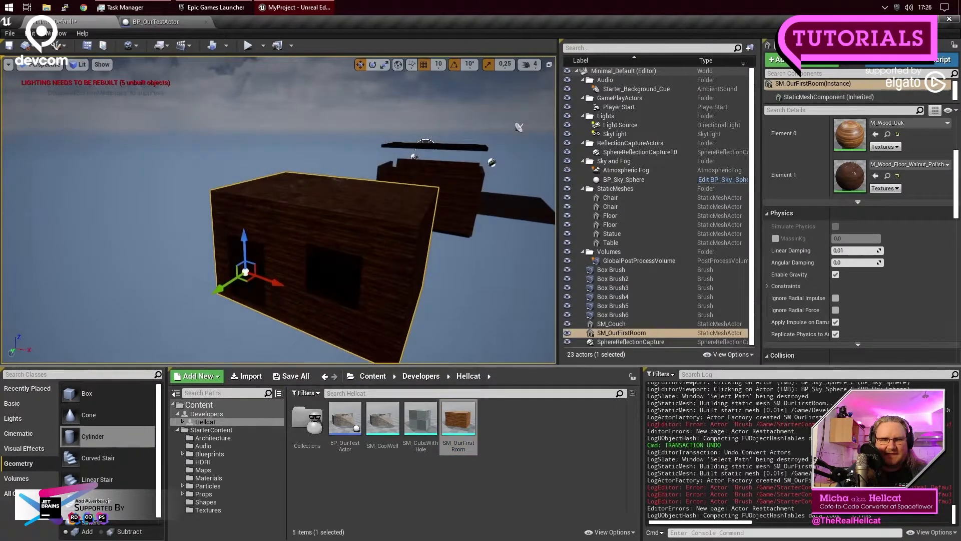
pyautogui.moveTo(462, 454); pyautogui.dragTo(351, 176)
# Step: Delete the extra SM_OurFirstRoom instance from the level and select the converted room
pyautogui.moveTo(401, 161); pyautogui.dragTo(398, 277, button='right')
pyautogui.click(389, 277)
pyautogui.press('Delete')
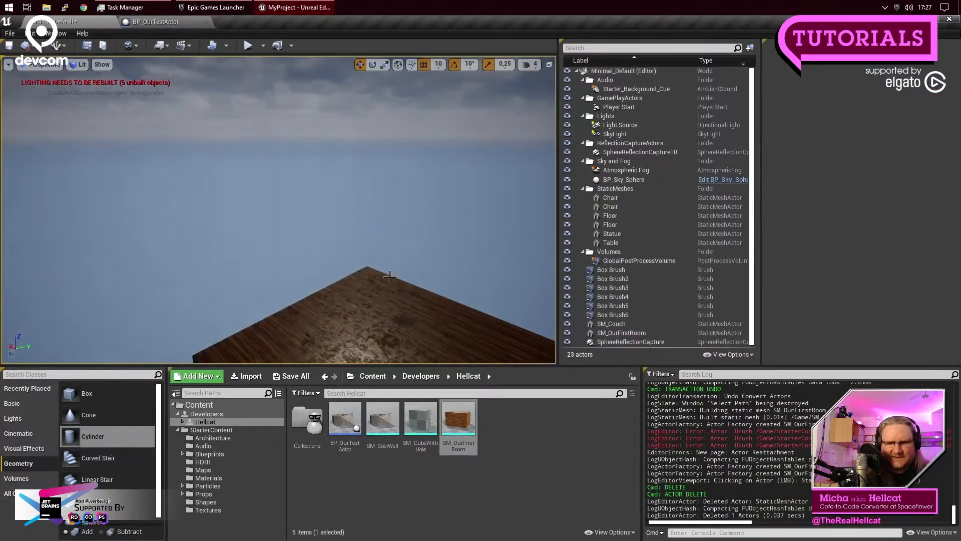
pyautogui.moveTo(311, 260); pyautogui.dragTo(258, 313, button='right')
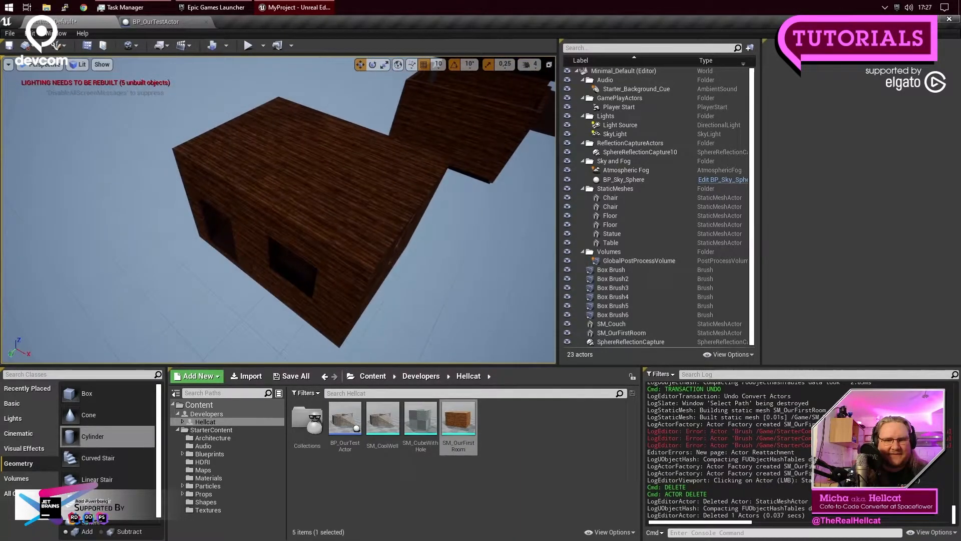
pyautogui.moveTo(370, 157); pyautogui.dragTo(368, 183, button='right')
pyautogui.click(370, 159)
pyautogui.moveTo(369, 241); pyautogui.dragTo(368, 198, button='right')
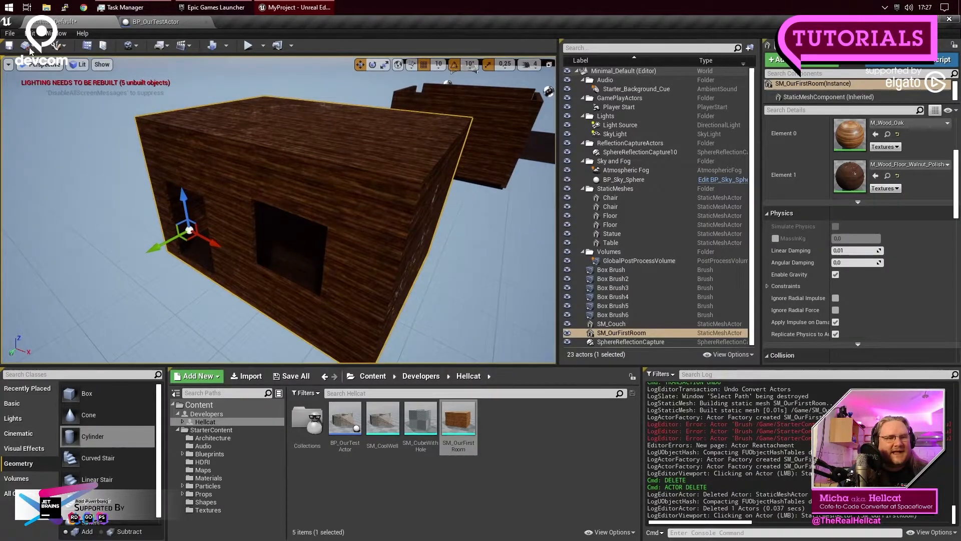
# Step: Save all modified files of the project, including the level and the SM_OurFirstRoom mesh
pyautogui.click(11, 34)
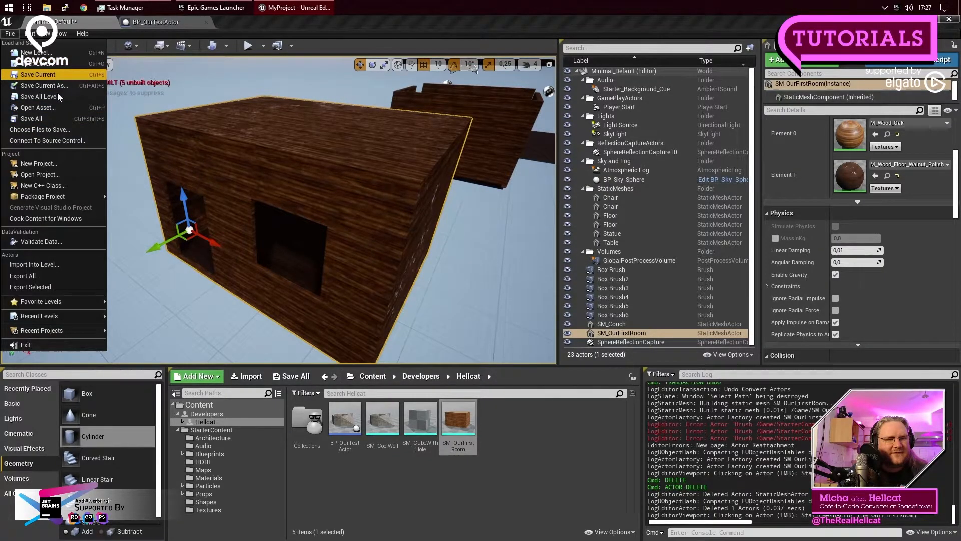
pyautogui.click(48, 130)
pyautogui.press('Escape')
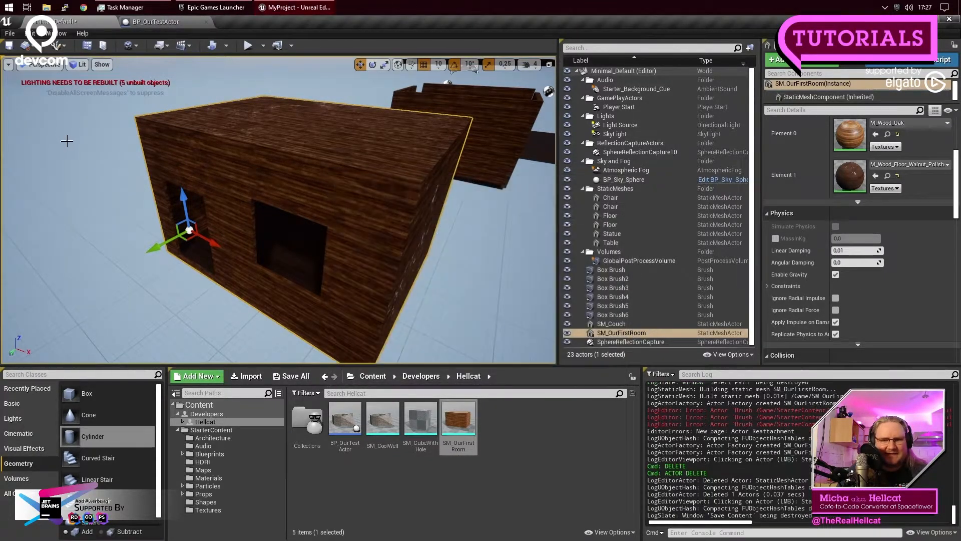
pyautogui.click(9, 33)
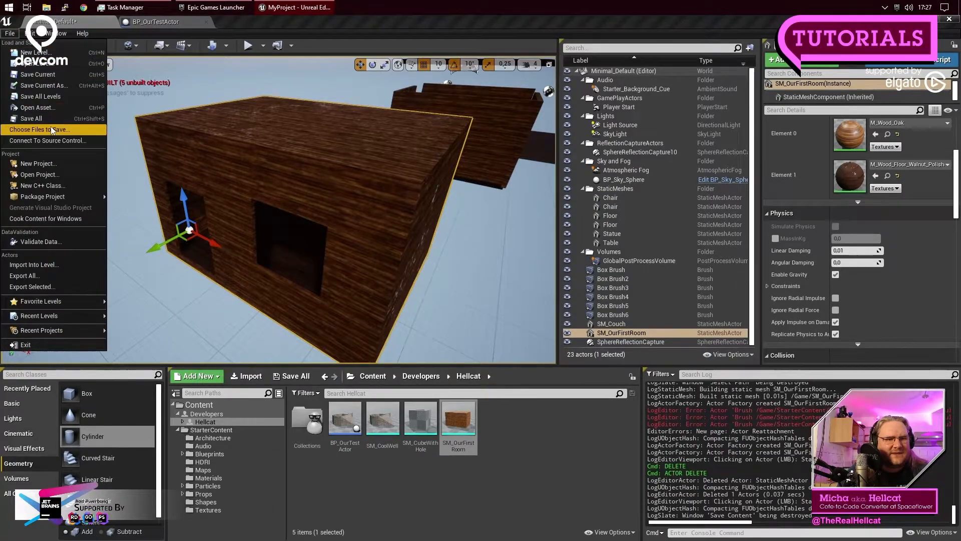
pyautogui.click(53, 121)
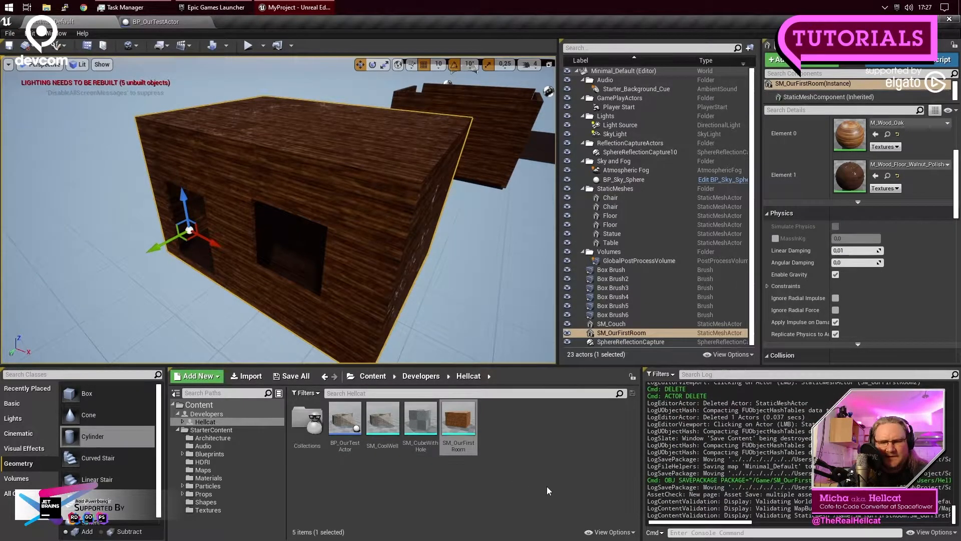
# Step: Try out another SM_OurFirstRoom instance beside the wooden house, delete it, and focus the view on the original room
pyautogui.moveTo(458, 421); pyautogui.dragTo(440, 129)
pyautogui.moveTo(441, 129); pyautogui.dragTo(431, 150, button='right')
pyautogui.moveTo(481, 189); pyautogui.dragTo(482, 191, button='right')
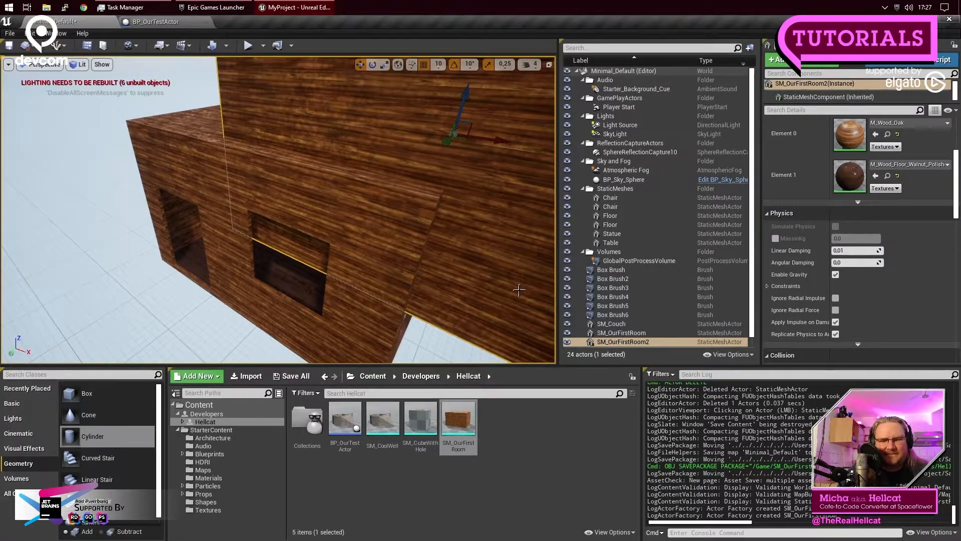
pyautogui.press('Delete')
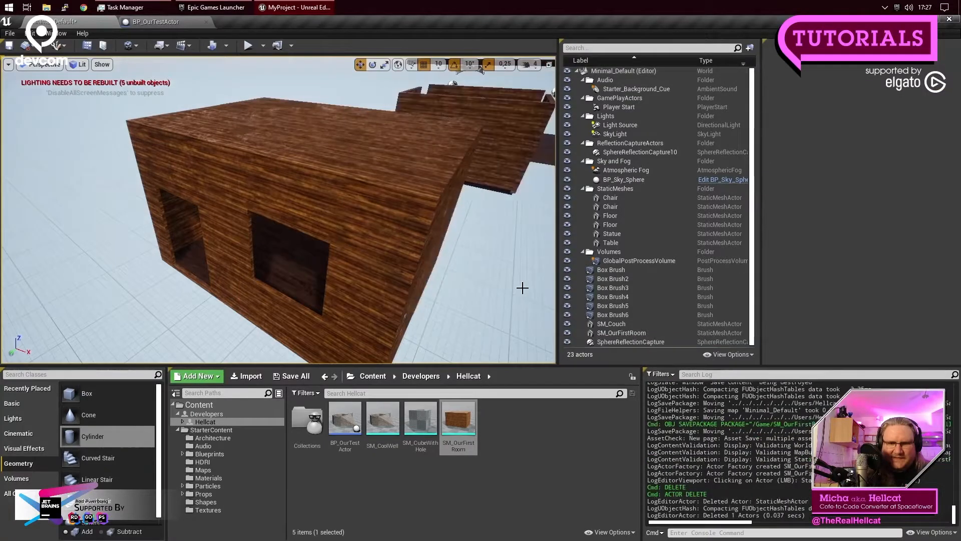
pyautogui.click(385, 256)
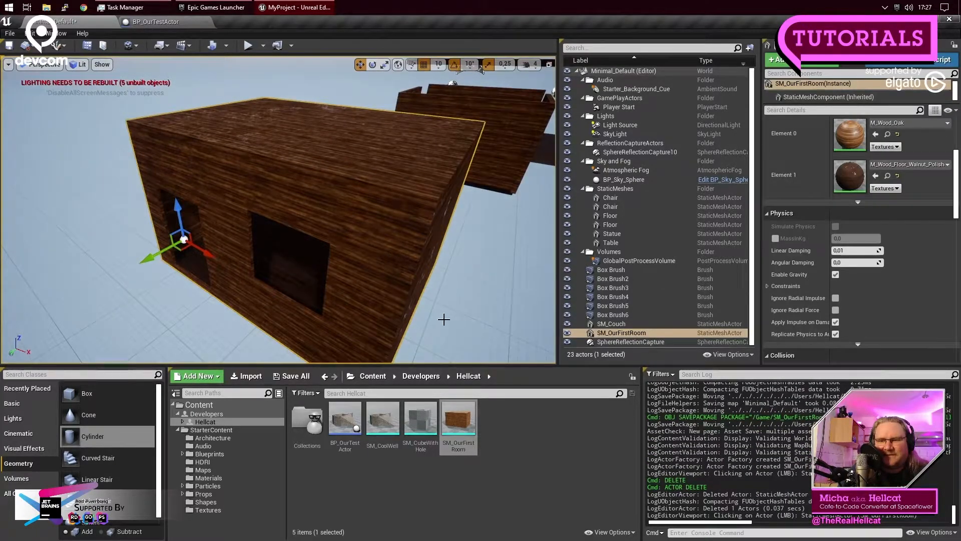
pyautogui.doubleClick(627, 333)
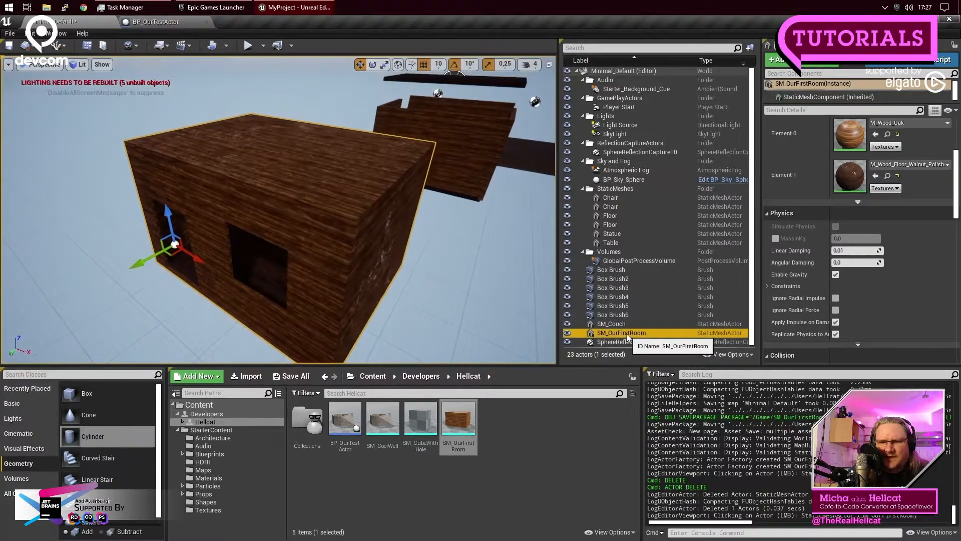
# Step: Look through the Developers folder and its personal subfolder for the room mesh asset
pyautogui.click(486, 491)
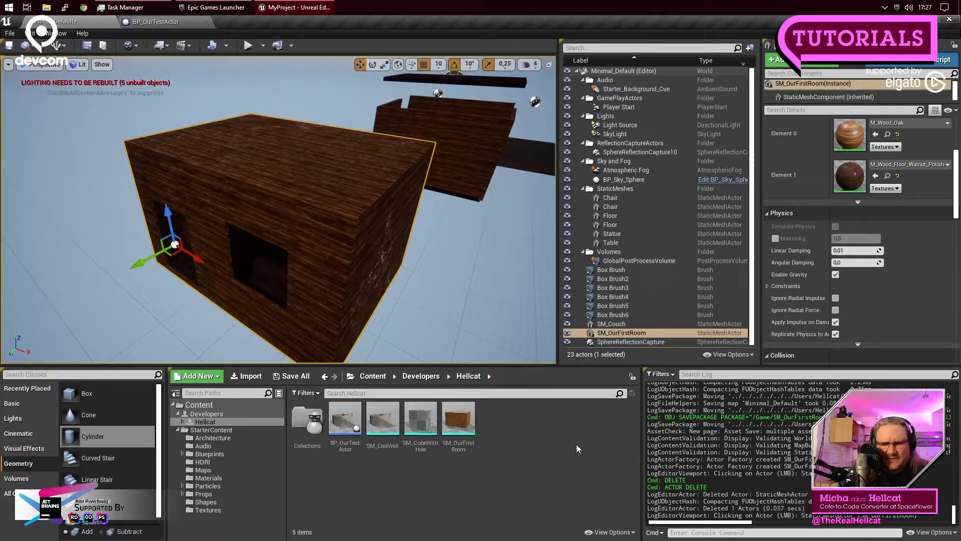
pyautogui.click(226, 413)
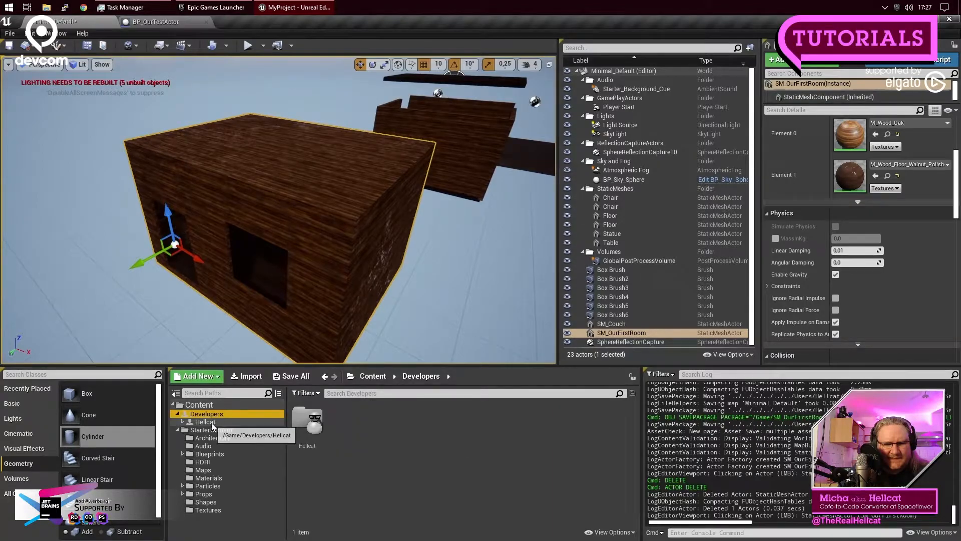
pyautogui.click(211, 423)
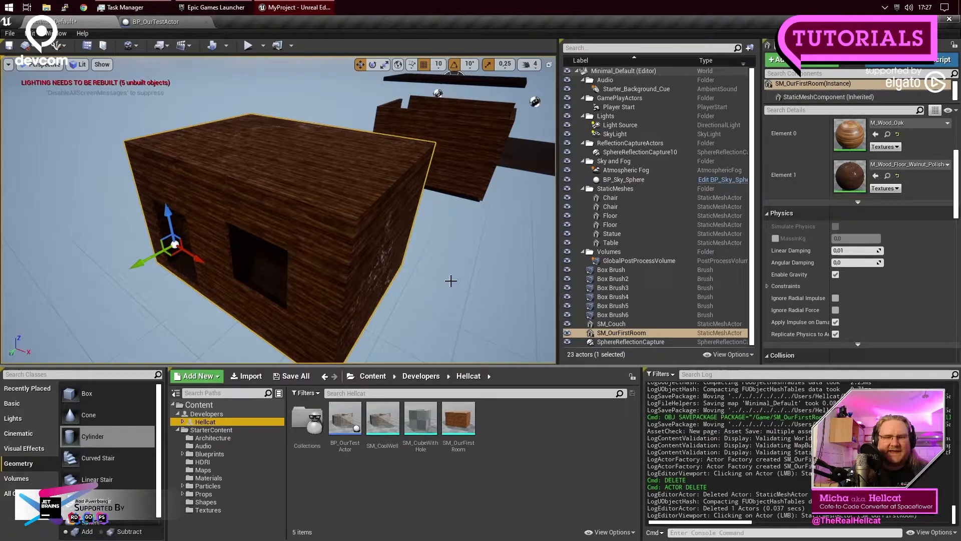
pyautogui.scroll(-5, 432, 273)
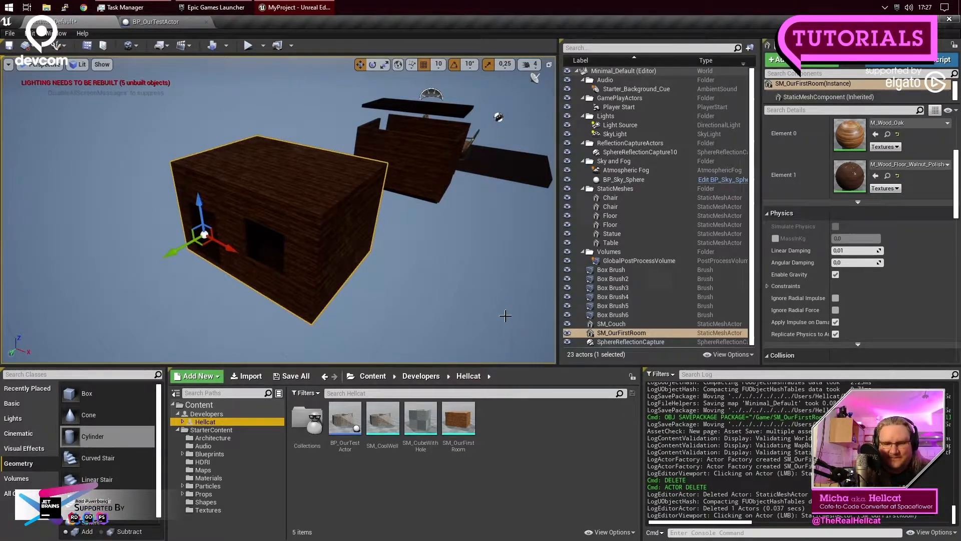
# Step: Try placing the developer folder's SM_OurFirstRoom asset in the level again, delete that instance, and reselect the original room
pyautogui.click(458, 423)
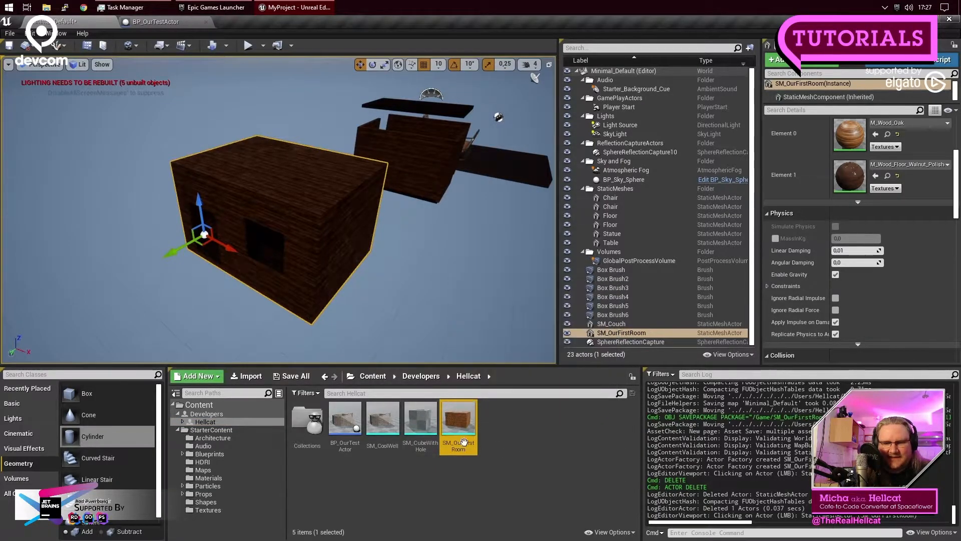
pyautogui.moveTo(445, 415); pyautogui.dragTo(476, 167)
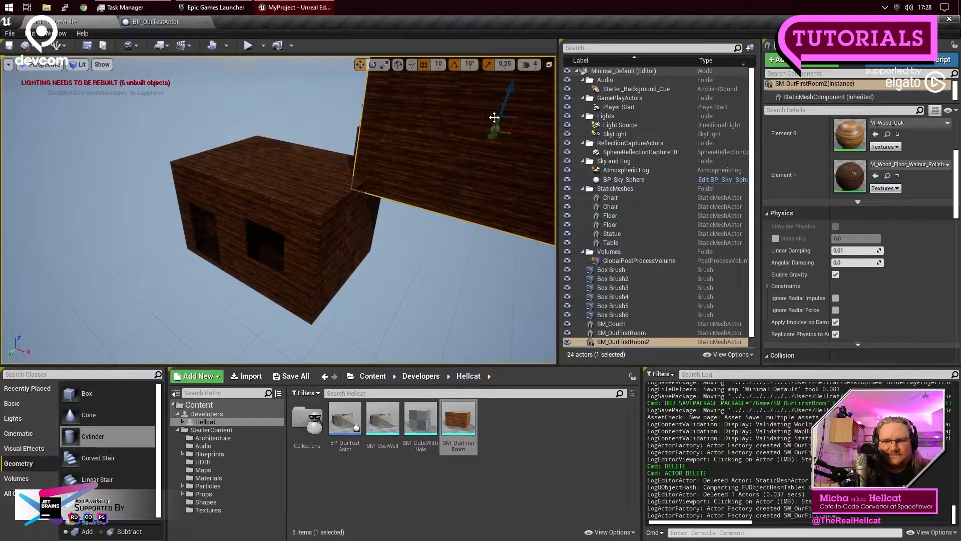
pyautogui.moveTo(517, 154); pyautogui.dragTo(353, 185, button='right')
pyautogui.click(361, 239)
pyautogui.press('Delete')
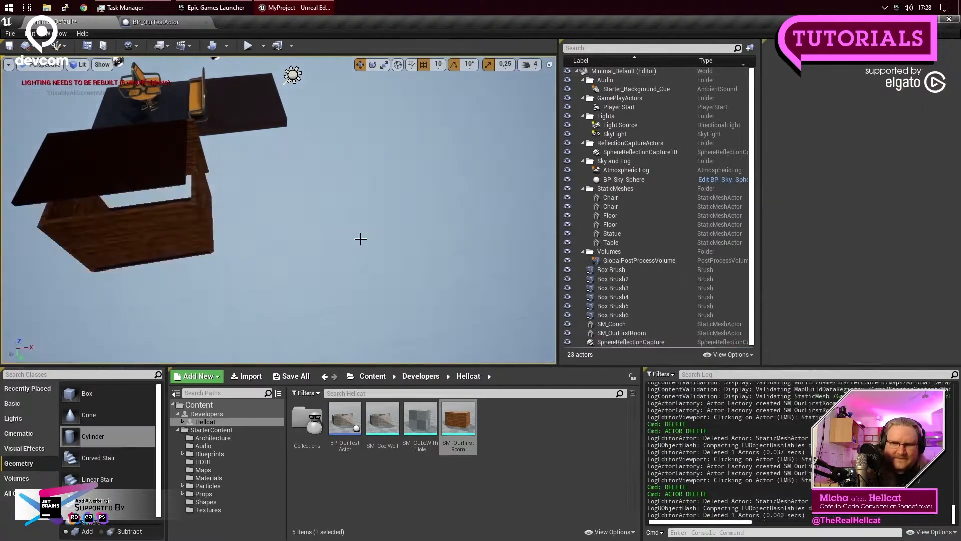
pyautogui.moveTo(361, 239); pyautogui.dragTo(292, 233, button='right')
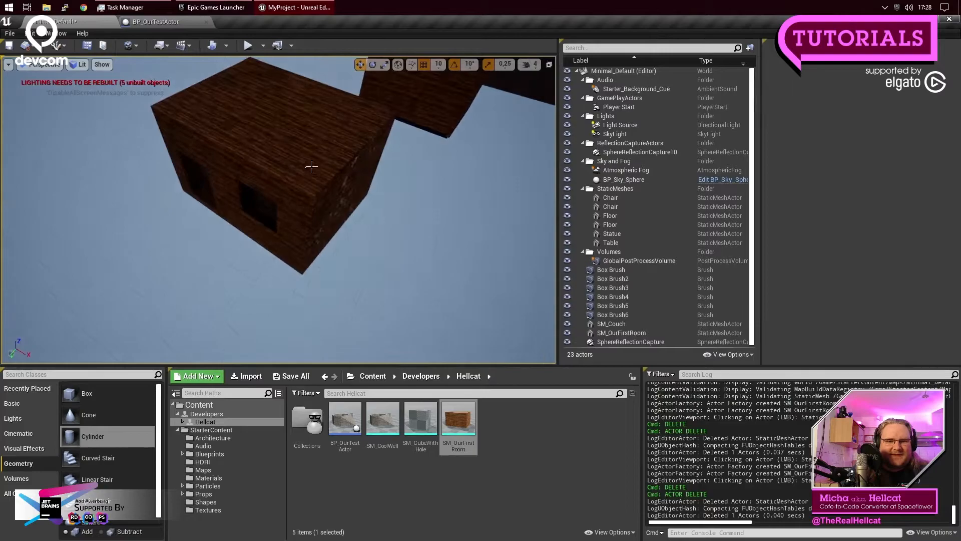
pyautogui.click(314, 183)
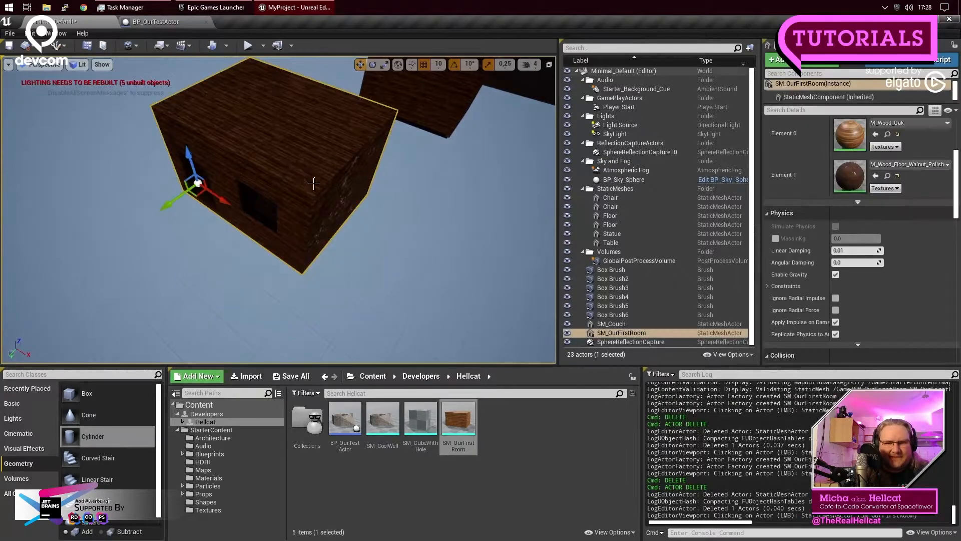
# Step: Compare the SM_OurFirstRoom asset in the root Content folder with the one in the personal developer folder
pyautogui.click(205, 406)
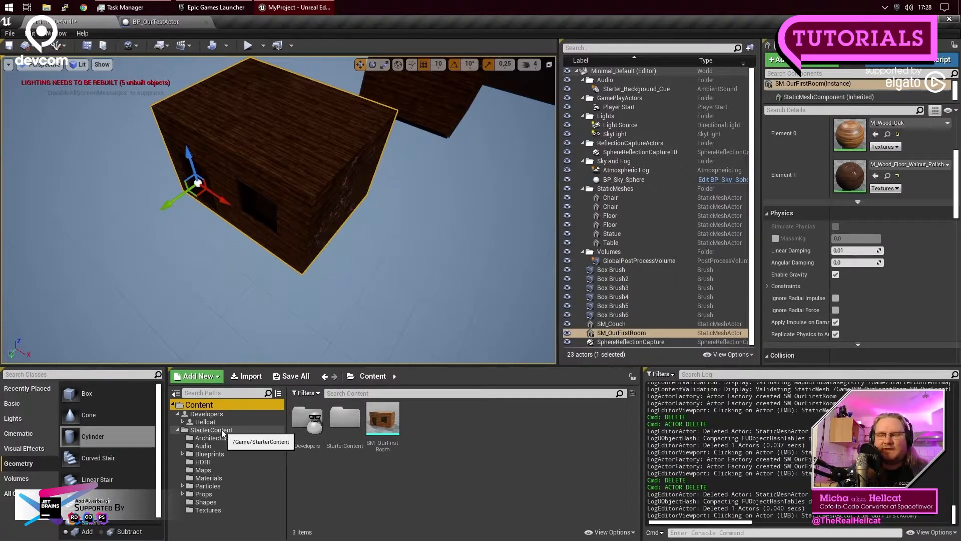
pyautogui.moveTo(302, 229)
pyautogui.mouseDown(button='right')
pyautogui.moveTo(303, 202)
pyautogui.moveTo(296, 226)
pyautogui.mouseUp(button='right')
pyautogui.moveTo(346, 282)
pyautogui.mouseDown(button='right')
pyautogui.moveTo(322, 282)
pyautogui.moveTo(342, 286)
pyautogui.mouseUp(button='right')
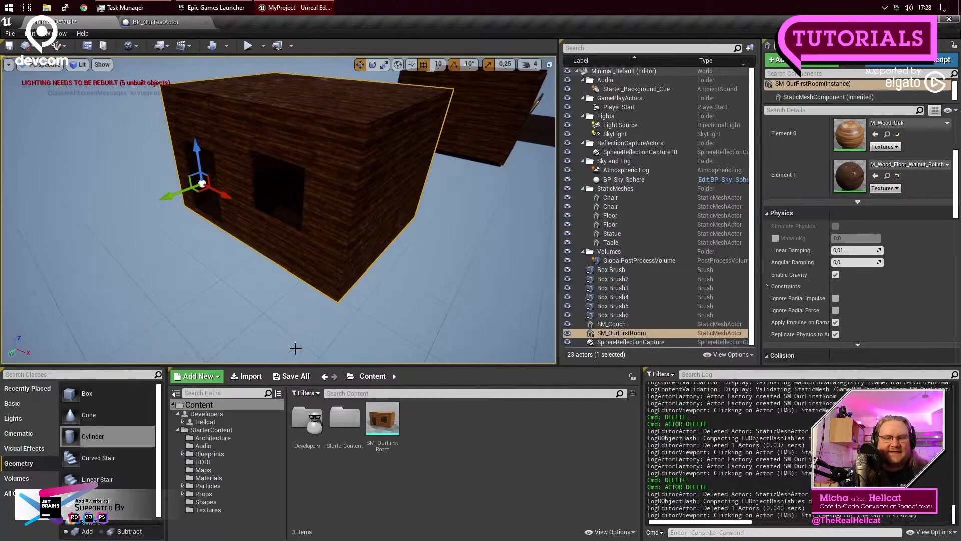
pyautogui.click(206, 422)
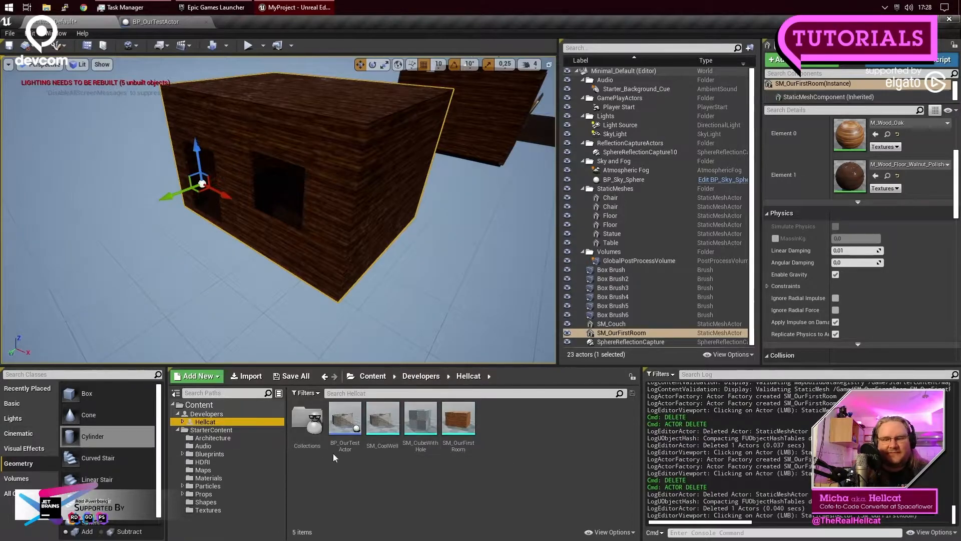
pyautogui.click(205, 407)
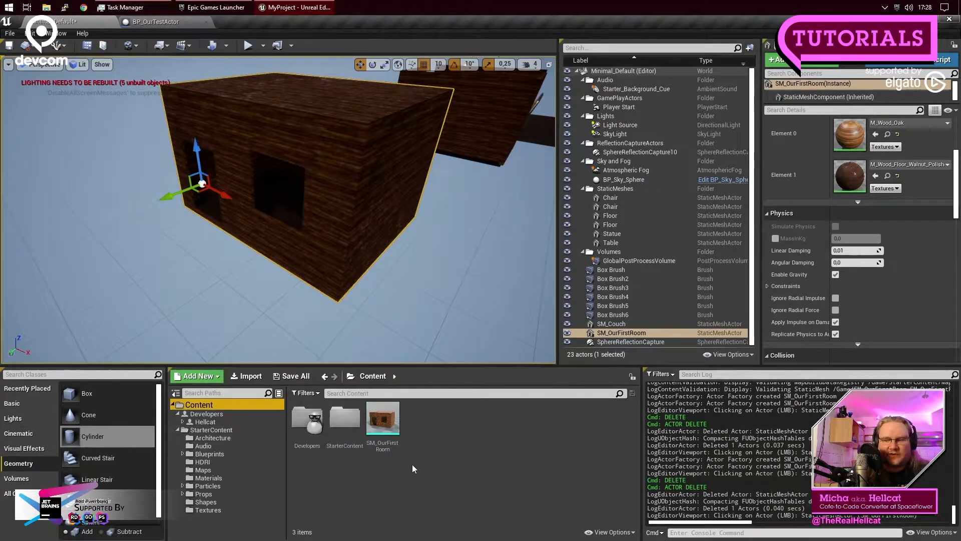
pyautogui.moveTo(337, 290)
pyautogui.mouseDown(button='right')
pyautogui.moveTo(339, 255)
pyautogui.moveTo(345, 286)
pyautogui.moveTo(352, 251)
pyautogui.moveTo(349, 286)
pyautogui.mouseUp(button='right')
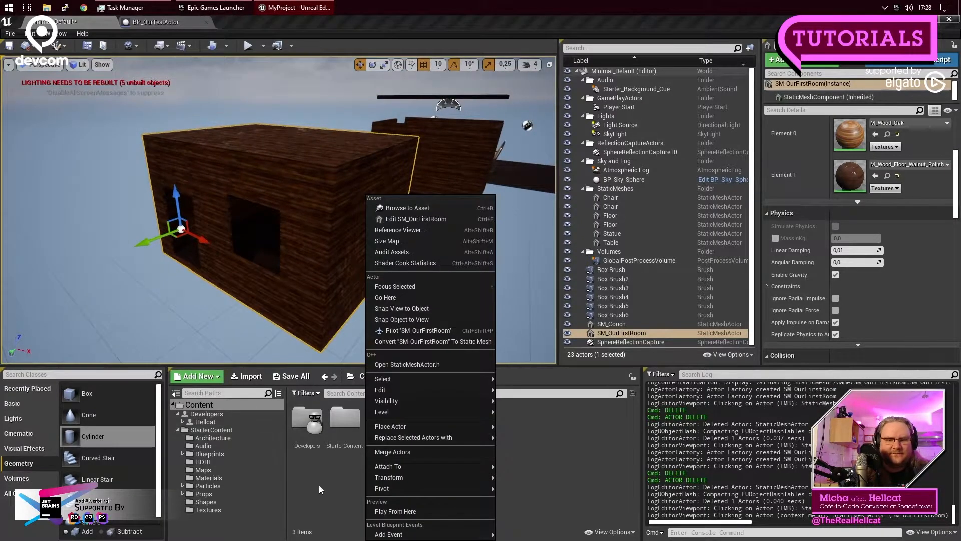
pyautogui.click(309, 474)
pyautogui.moveTo(267, 264)
pyautogui.mouseDown(button='right')
pyautogui.moveTo(267, 300)
pyautogui.moveTo(270, 269)
pyautogui.mouseUp(button='right')
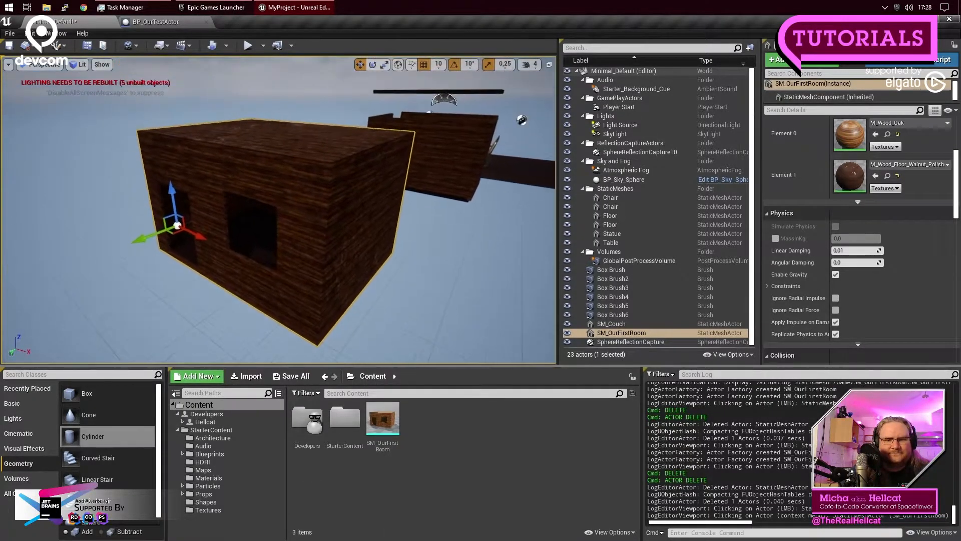
pyautogui.press('q')
pyautogui.press('a')
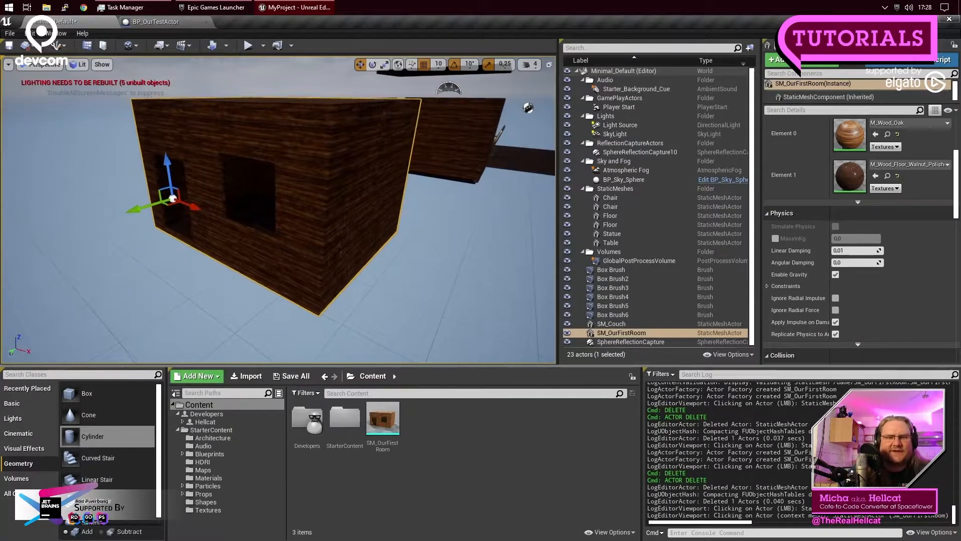
pyautogui.press('q')
pyautogui.press('e')
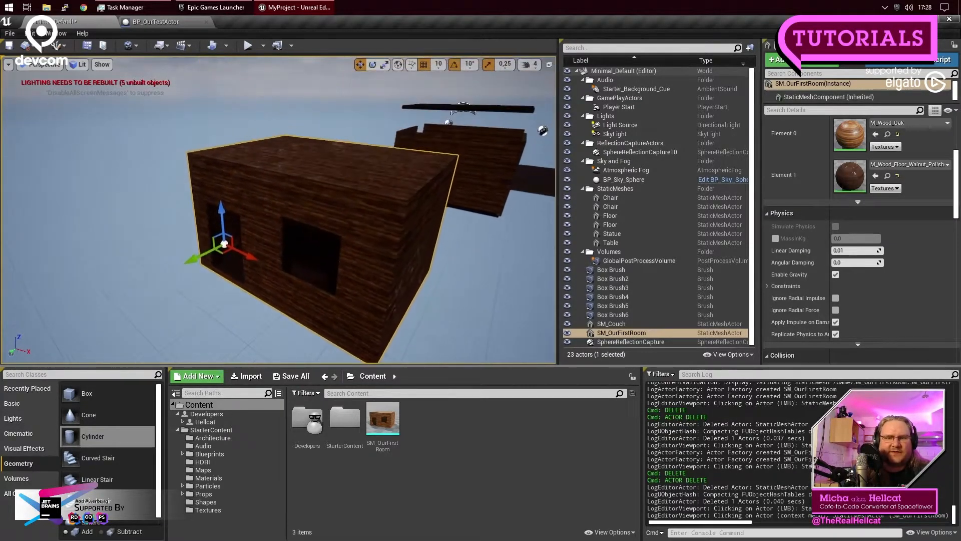
pyautogui.press('s')
# Step: Add a fourth floor to the wooden tower by placing another SM_OurFirstRoom instance from the Content folder on top of it
pyautogui.moveTo(383, 332); pyautogui.dragTo(381, 338, button='right')
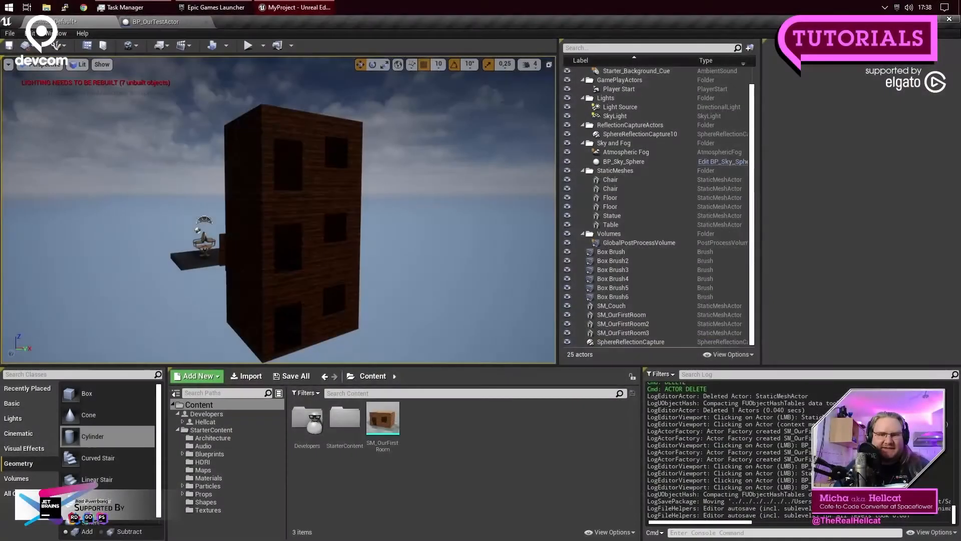
pyautogui.press('e')
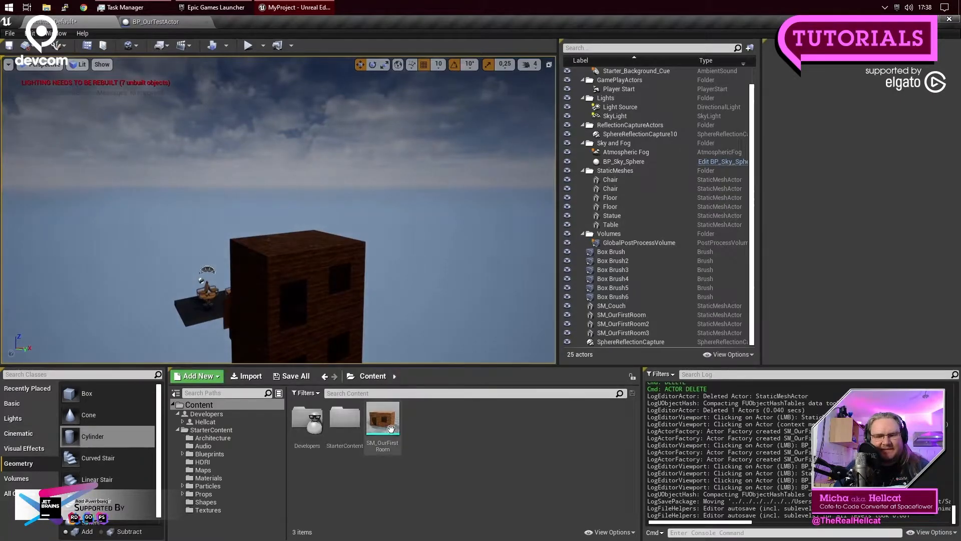
pyautogui.moveTo(380, 288); pyautogui.dragTo(369, 327, button='right')
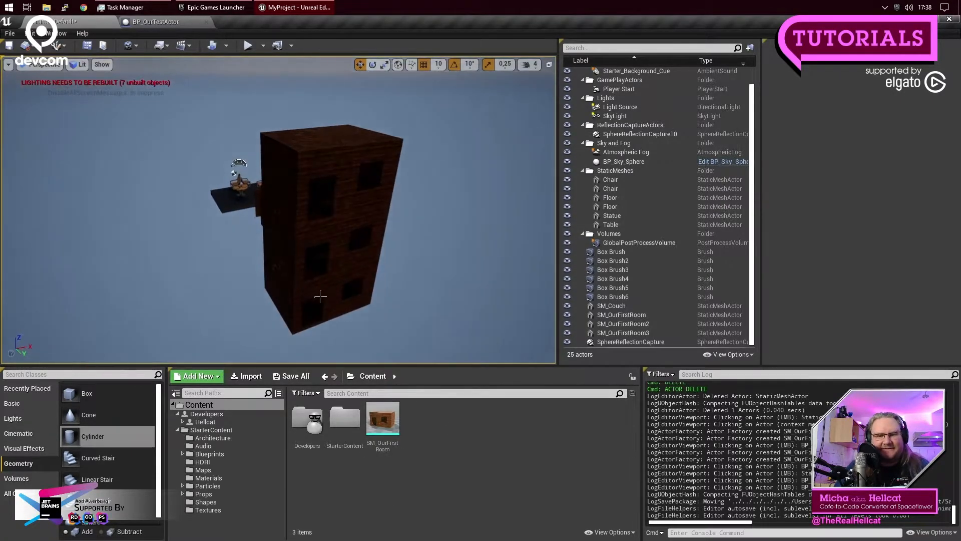
pyautogui.click(320, 296)
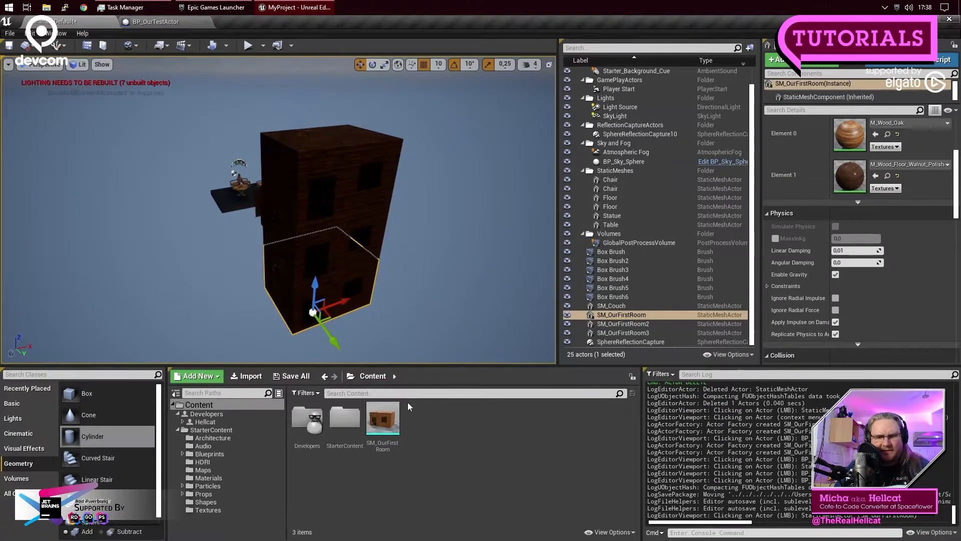
pyautogui.moveTo(383, 419); pyautogui.dragTo(328, 60)
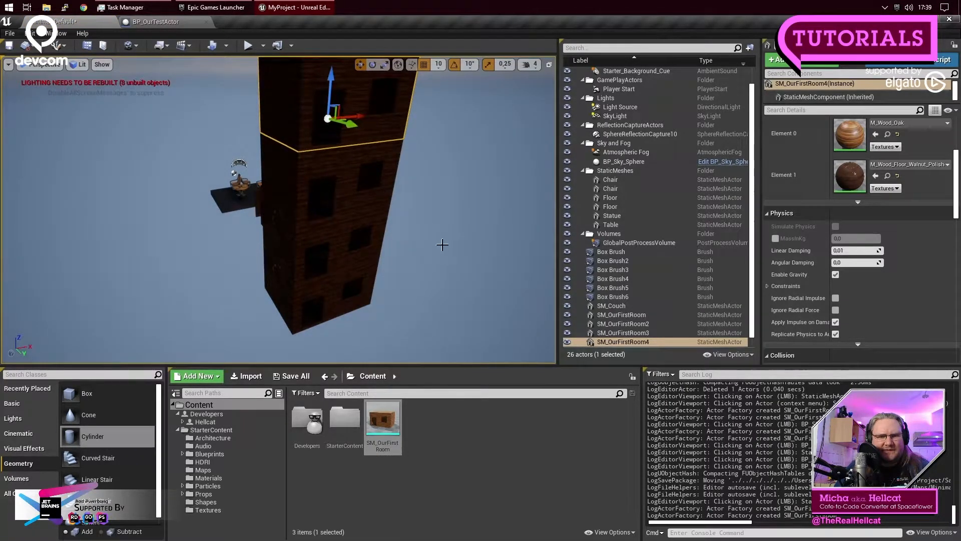
pyautogui.click(442, 245)
# Step: Look through the StarterContent Materials folder for a material suited to the building's doorway
pyautogui.moveTo(447, 273)
pyautogui.mouseDown(button='right')
pyautogui.moveTo(438, 296)
pyautogui.moveTo(435, 219)
pyautogui.moveTo(433, 278)
pyautogui.moveTo(458, 278)
pyautogui.moveTo(419, 281)
pyautogui.moveTo(429, 279)
pyautogui.mouseUp(button='right')
pyautogui.press('w')
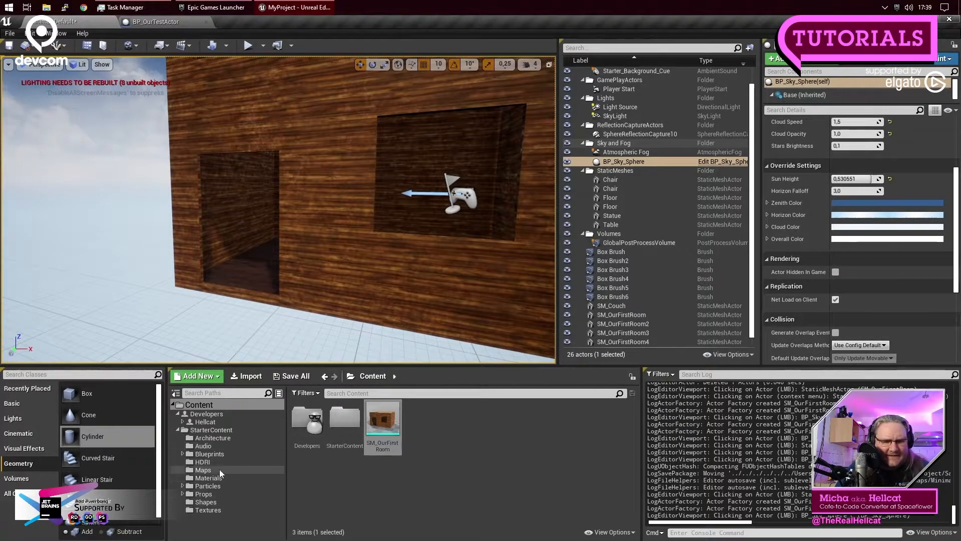
pyautogui.click(208, 478)
pyautogui.scroll(-1, 543, 453)
pyautogui.scroll(-1, 545, 456)
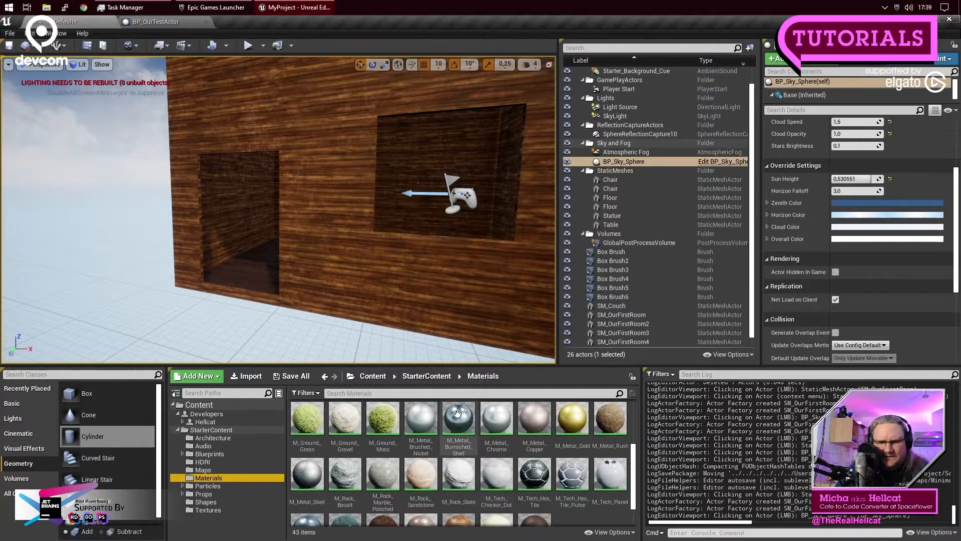
pyautogui.scroll(-1, 475, 423)
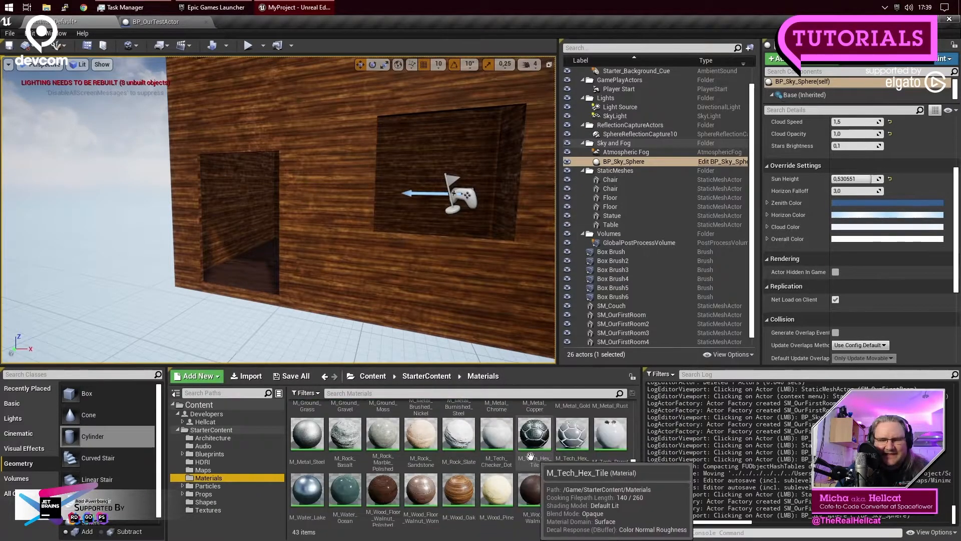
pyautogui.scroll(4, 591, 471)
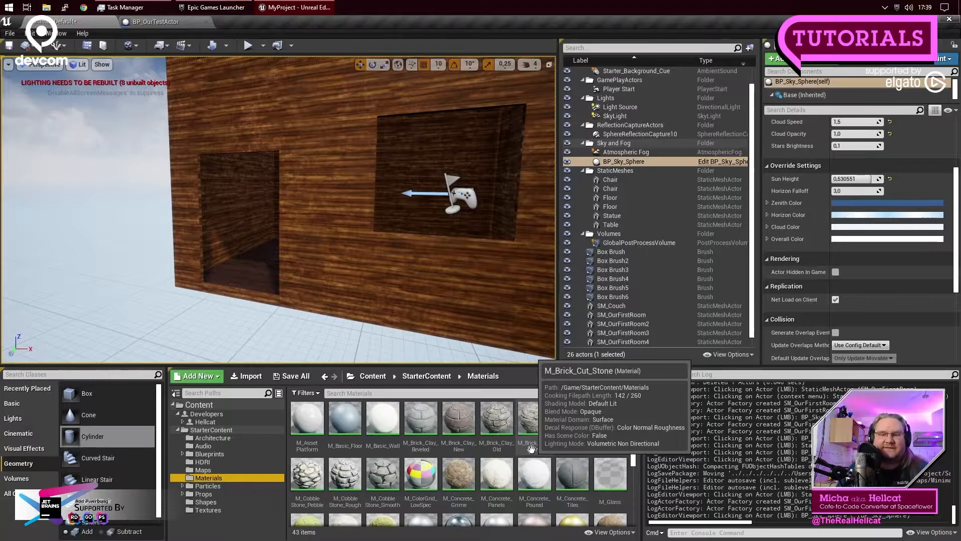
pyautogui.scroll(-2, 531, 451)
pyautogui.scroll(-1, 529, 456)
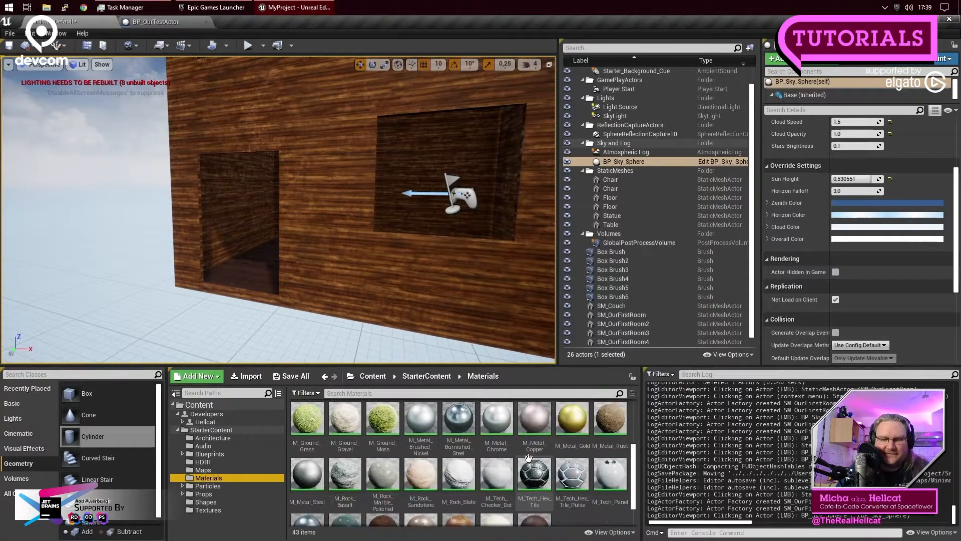
pyautogui.scroll(-1, 528, 457)
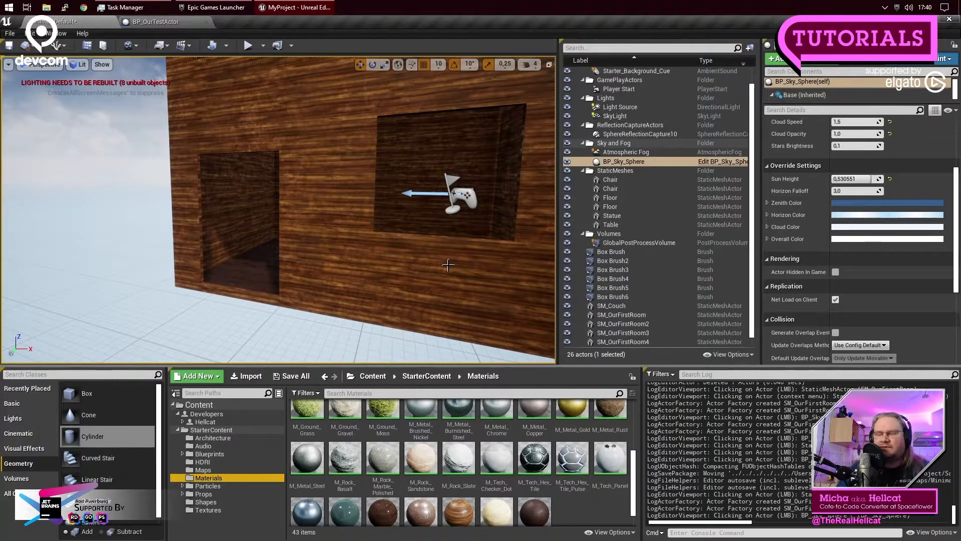
# Step: Examine the doorway and window opening on the front wall of the wooden building
pyautogui.press('s')
pyautogui.moveTo(374, 246)
pyautogui.mouseDown(button='right')
pyautogui.moveTo(375, 153)
pyautogui.moveTo(374, 263)
pyautogui.moveTo(374, 183)
pyautogui.moveTo(382, 246)
pyautogui.mouseUp(button='right')
pyautogui.press('w')
pyautogui.press('s')
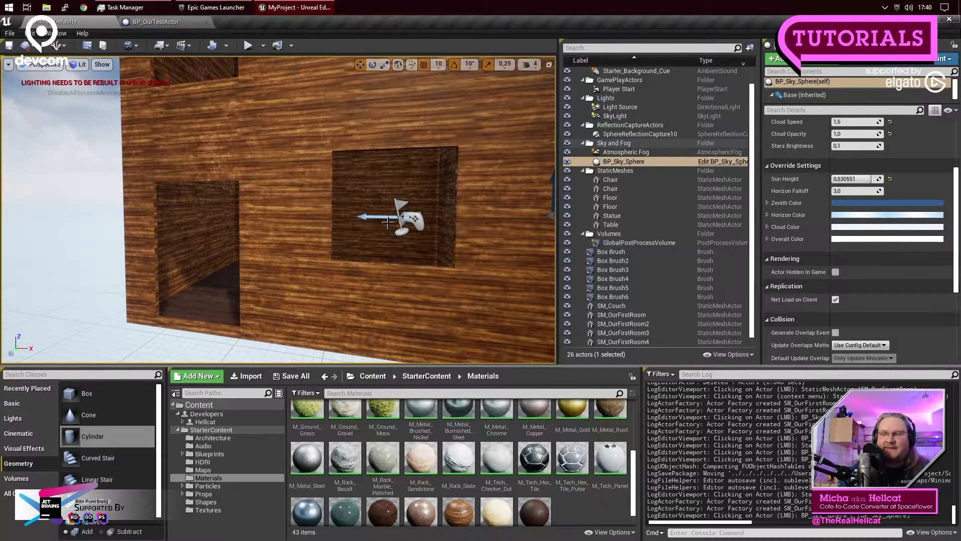
pyautogui.moveTo(464, 278)
pyautogui.mouseDown(button='right')
pyautogui.moveTo(506, 278)
pyautogui.moveTo(476, 277)
pyautogui.moveTo(493, 278)
pyautogui.moveTo(464, 296)
pyautogui.mouseUp(button='right')
pyautogui.press('a')
pyautogui.press('d')
pyautogui.press('d')
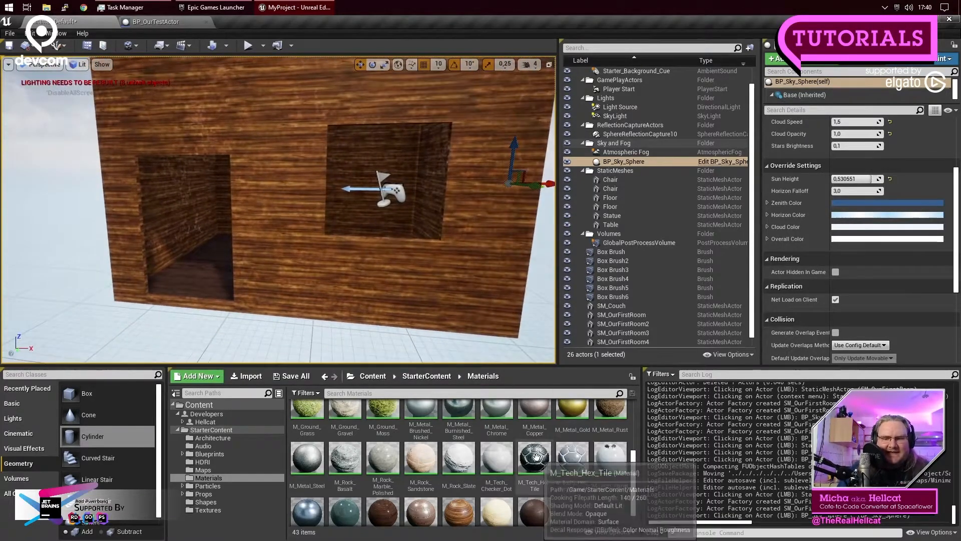
# Step: Inspect the preview of the M_Wood_Floor_Walnut_Worn material, and close both its editor and the BP_OurTestActor editor
pyautogui.scroll(-1, 566, 487)
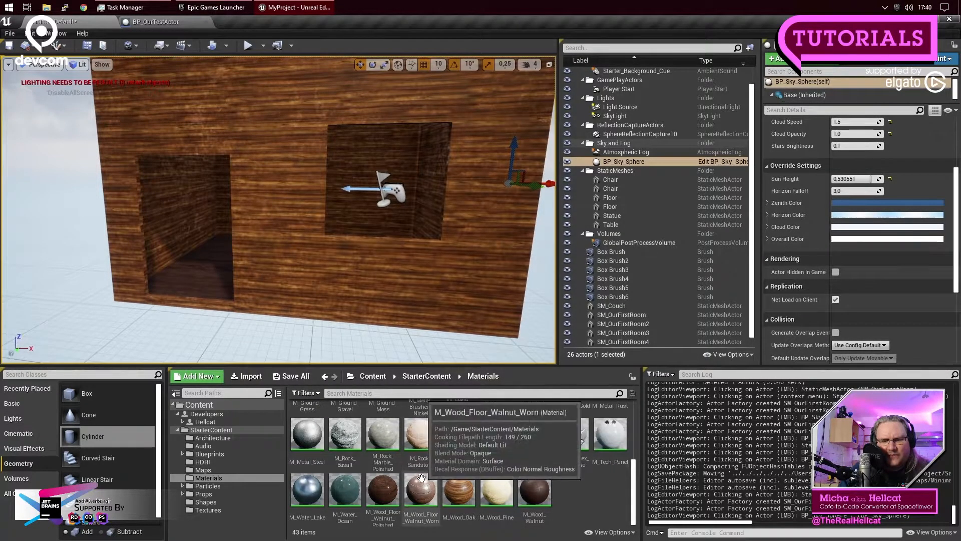
pyautogui.moveTo(419, 490); pyautogui.dragTo(421, 493)
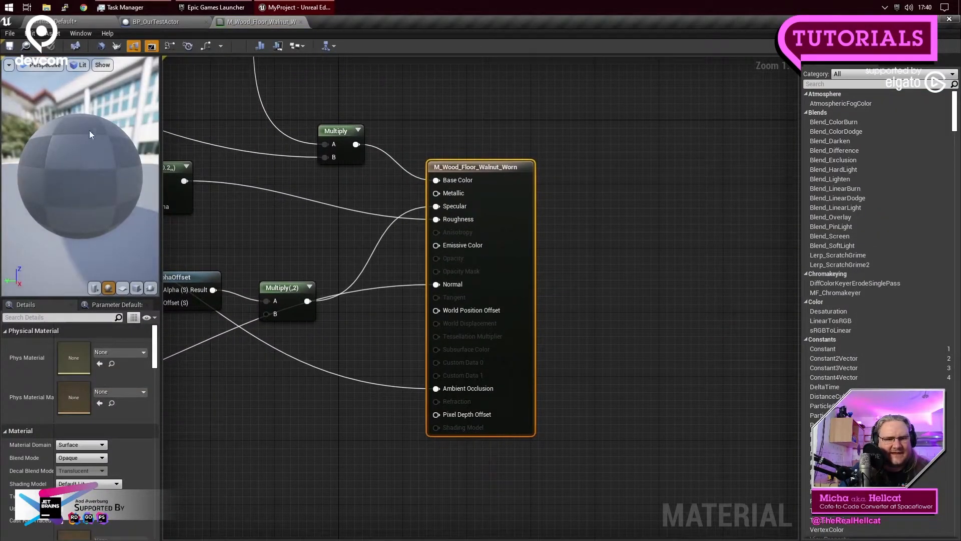
pyautogui.moveTo(99, 191)
pyautogui.mouseDown(button='right')
pyautogui.moveTo(95, 180)
pyautogui.moveTo(100, 215)
pyautogui.moveTo(100, 206)
pyautogui.mouseUp(button='right')
pyautogui.moveTo(113, 205); pyautogui.dragTo(131, 176)
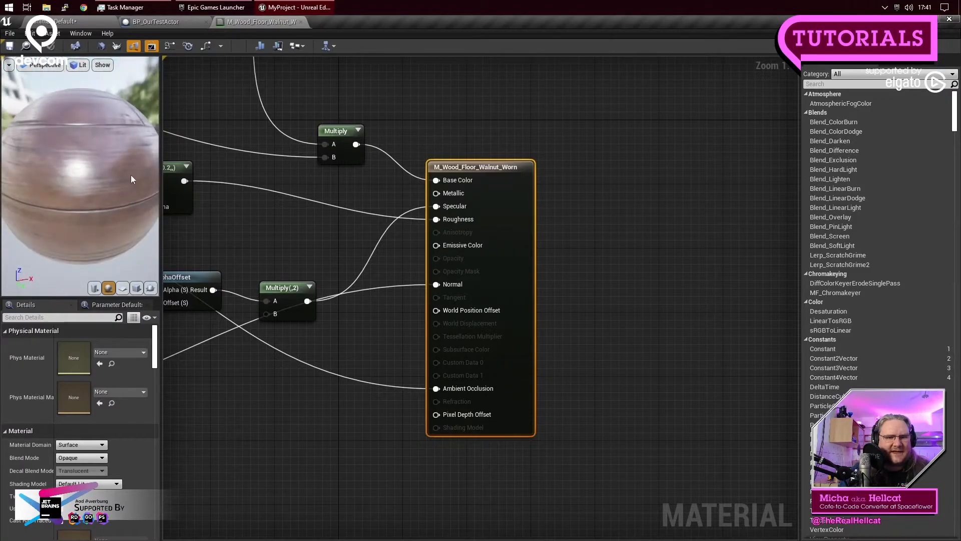
pyautogui.click(300, 21)
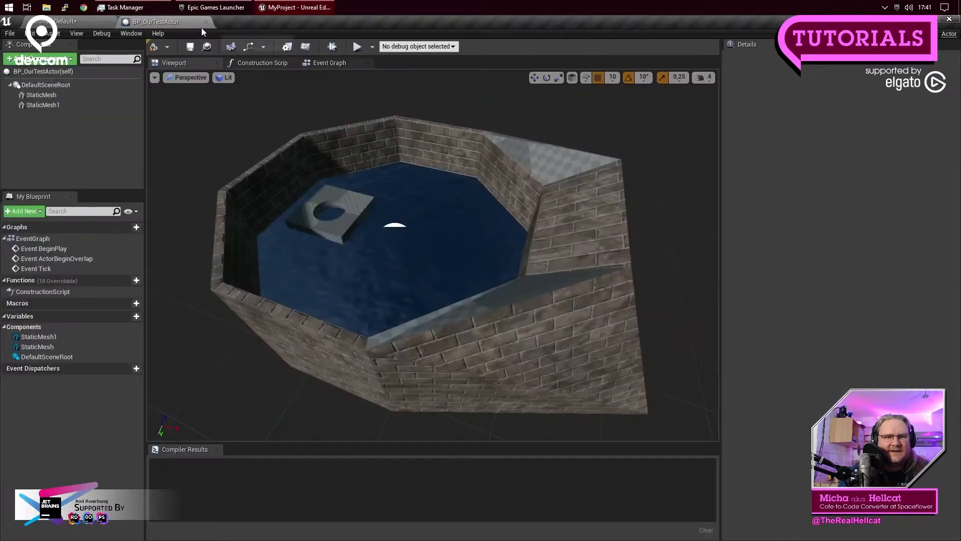
pyautogui.click(206, 22)
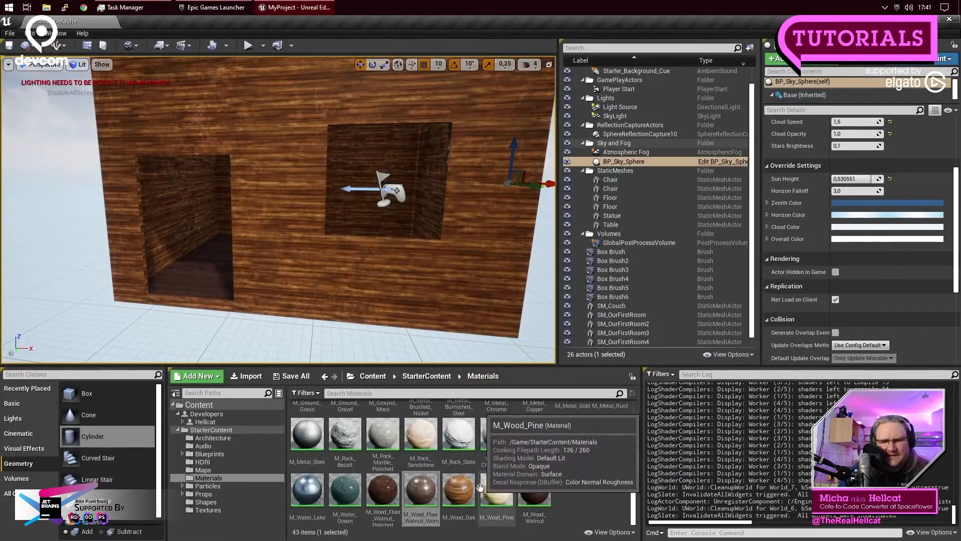
# Step: Filter the Materials folder by "wood", select M_Wood_Pine, and clear the filter
pyautogui.scroll(2, 559, 491)
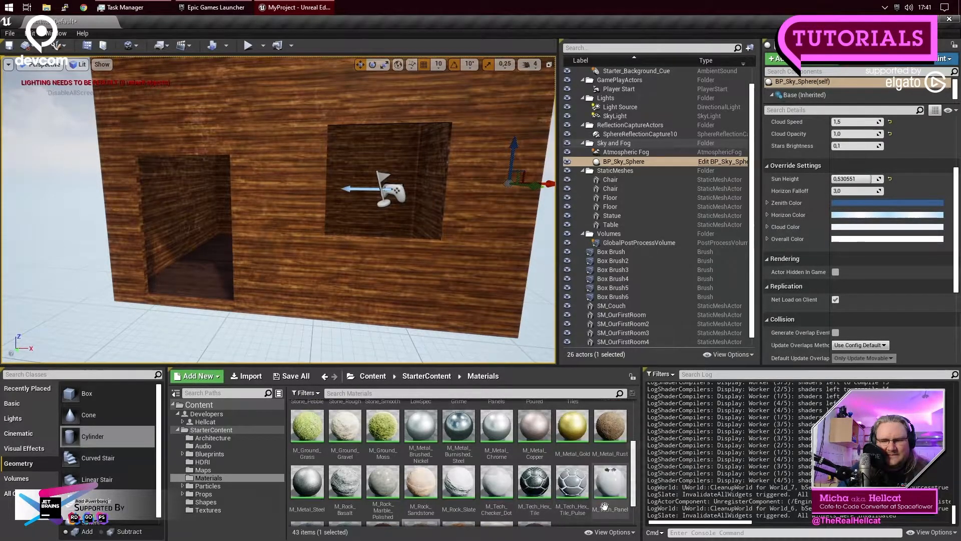
pyautogui.click(540, 483)
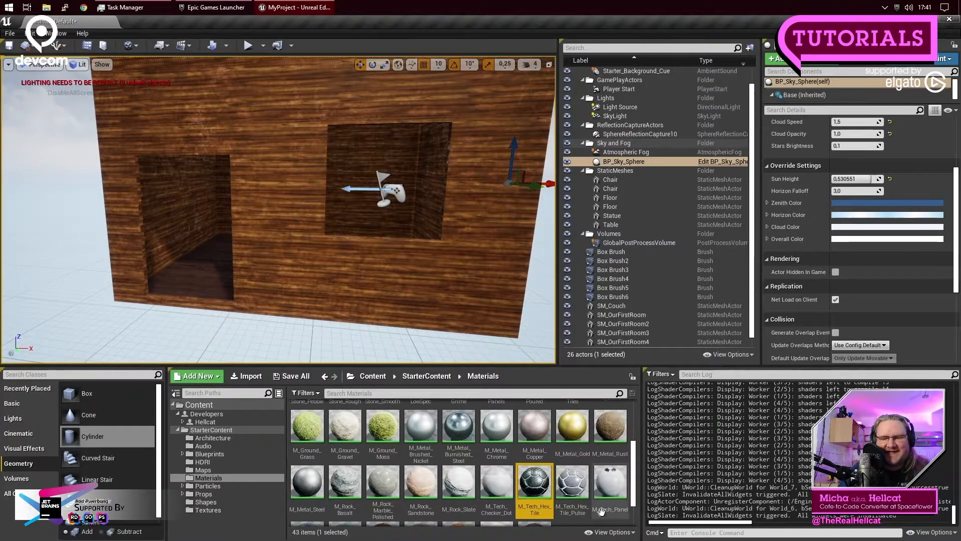
pyautogui.scroll(5, 552, 455)
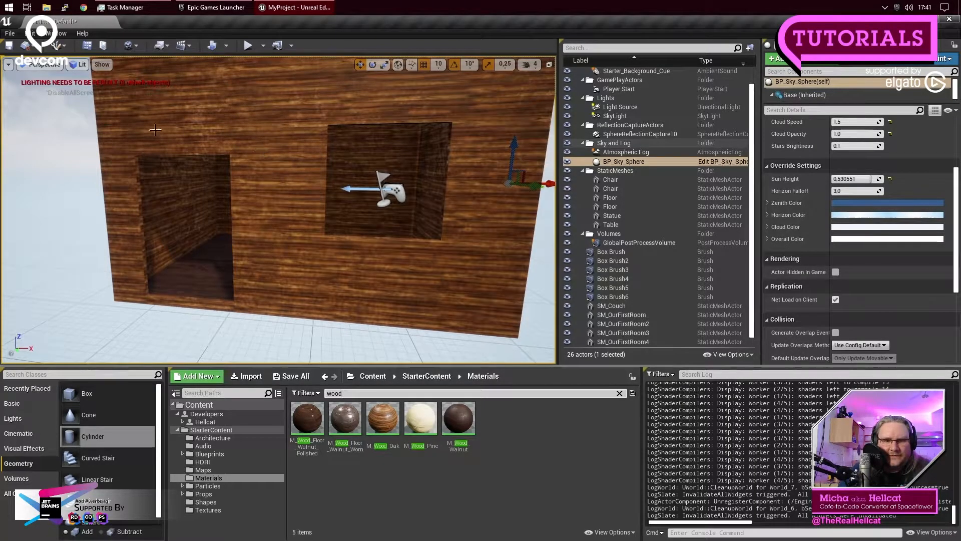
pyautogui.click(422, 433)
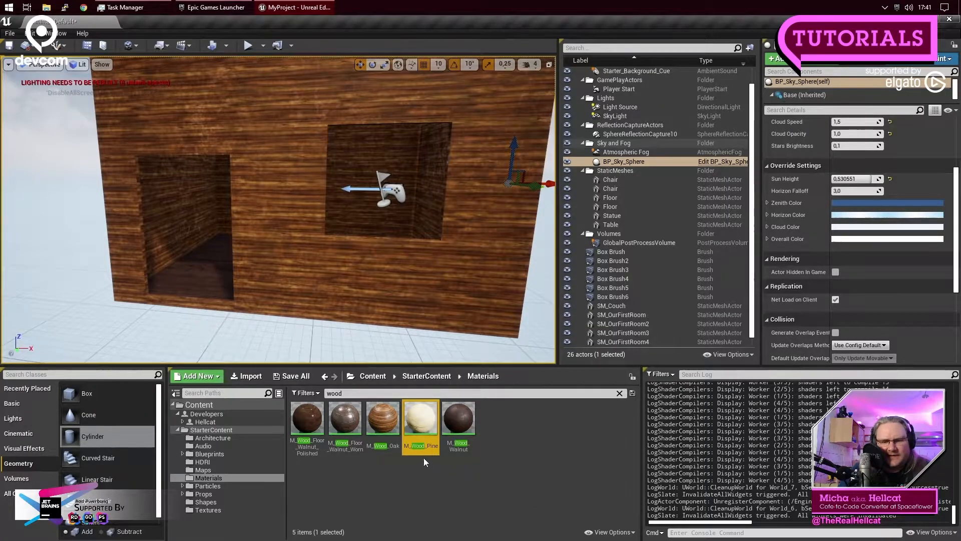
pyautogui.click(620, 394)
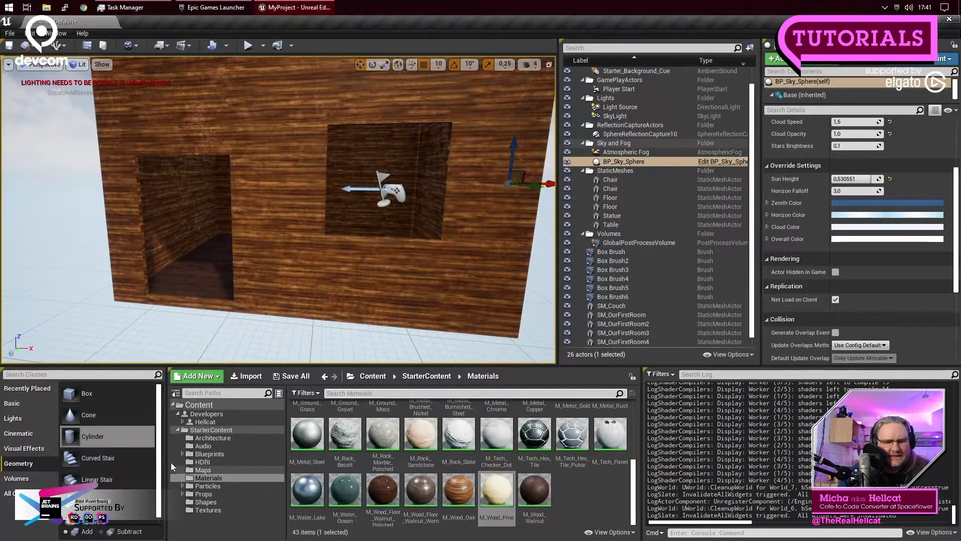
# Step: Place an additive Box brush with the M_Wood_Pine material in front of the building's doorway and lower it
pyautogui.moveTo(87, 393)
pyautogui.mouseDown()
pyautogui.moveTo(145, 281)
pyautogui.moveTo(200, 286)
pyautogui.mouseUp()
pyautogui.scroll(-5, 170, 221)
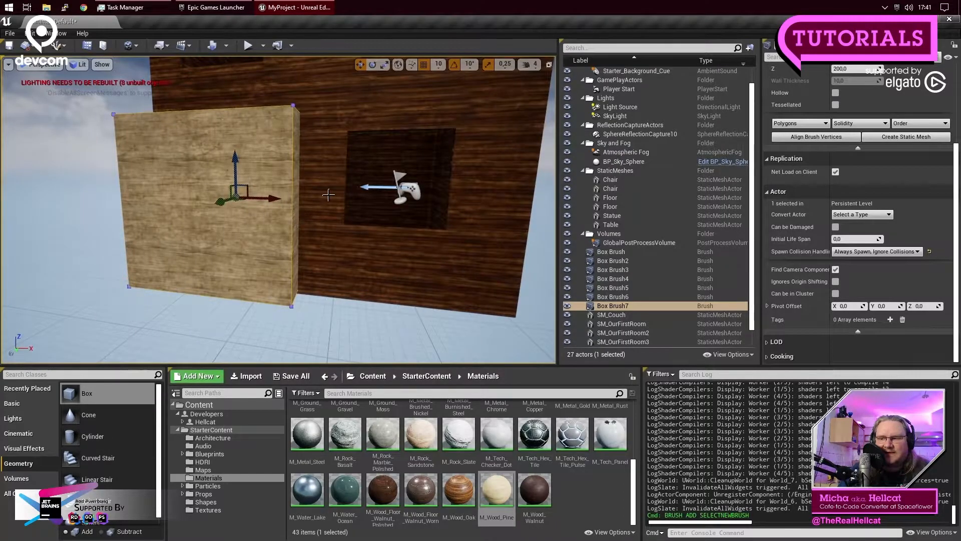
pyautogui.moveTo(235, 165); pyautogui.dragTo(236, 211)
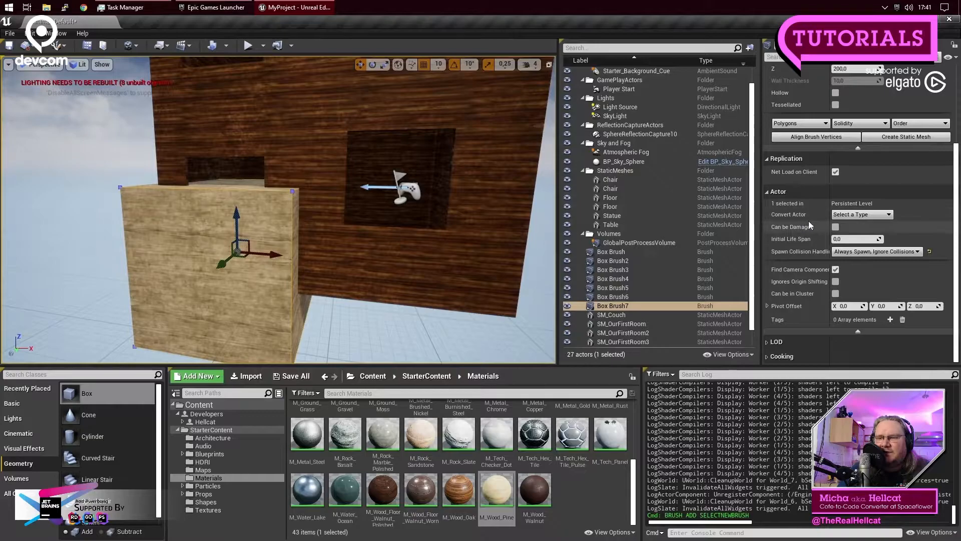
# Step: Set the pine box brush's Z size to 150
pyautogui.scroll(5, 803, 224)
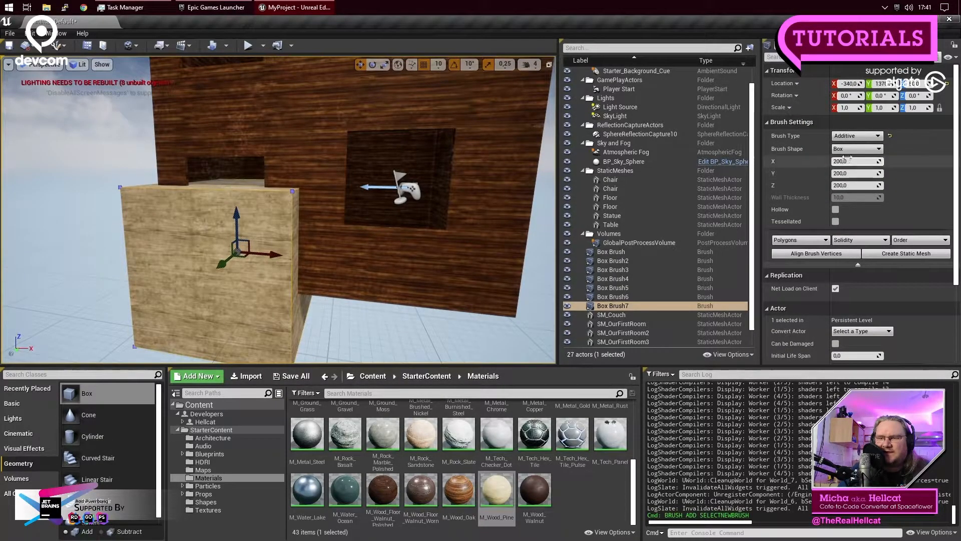
pyautogui.click(855, 185)
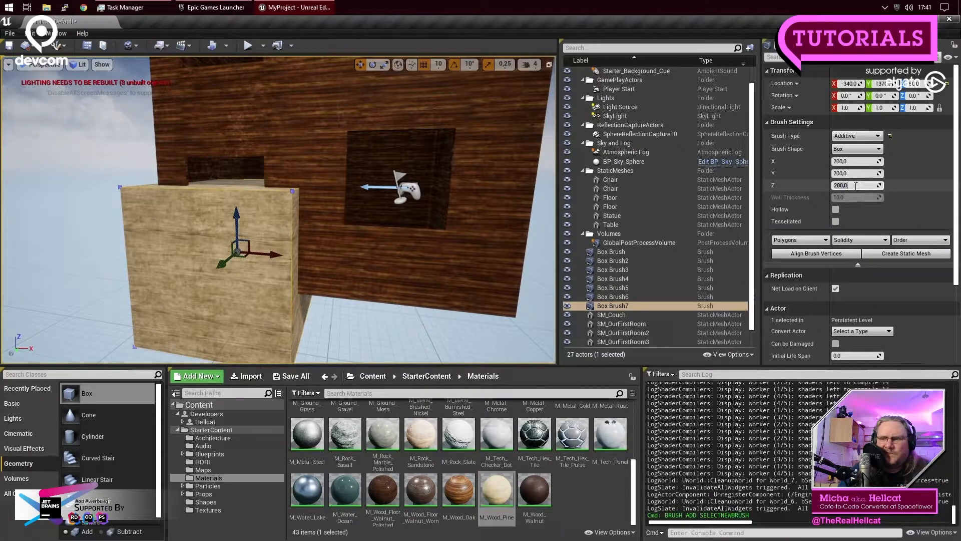
pyautogui.write('150')
pyautogui.press('Return')
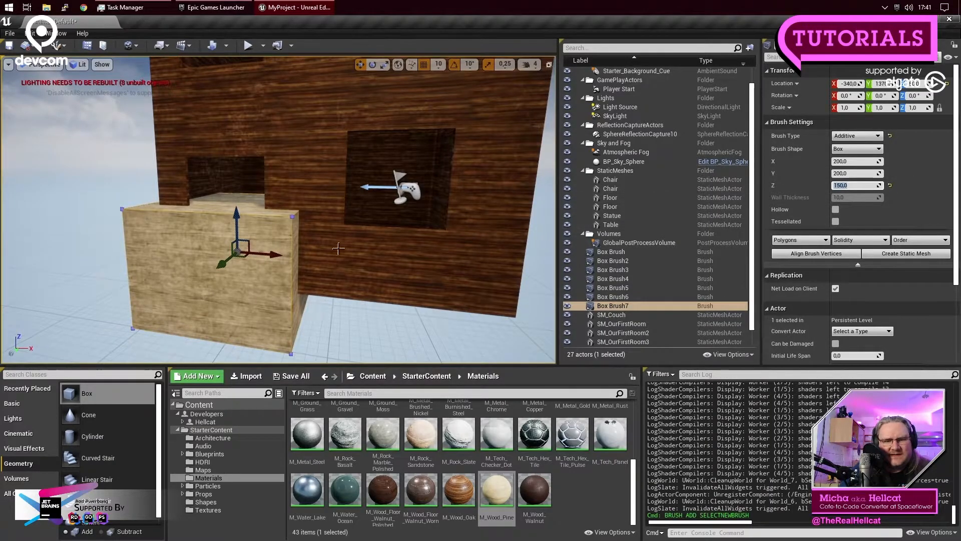
# Step: Move the pine box brush along X to -320 in front of the doorway and lower it
pyautogui.moveTo(262, 256)
pyautogui.mouseDown()
pyautogui.moveTo(220, 245)
pyautogui.moveTo(182, 213)
pyautogui.moveTo(189, 170)
pyautogui.moveTo(199, 168)
pyautogui.mouseUp()
pyautogui.moveTo(211, 190)
pyautogui.mouseDown(button='right')
pyautogui.moveTo(211, 271)
pyautogui.moveTo(211, 180)
pyautogui.moveTo(210, 200)
pyautogui.mouseUp(button='right')
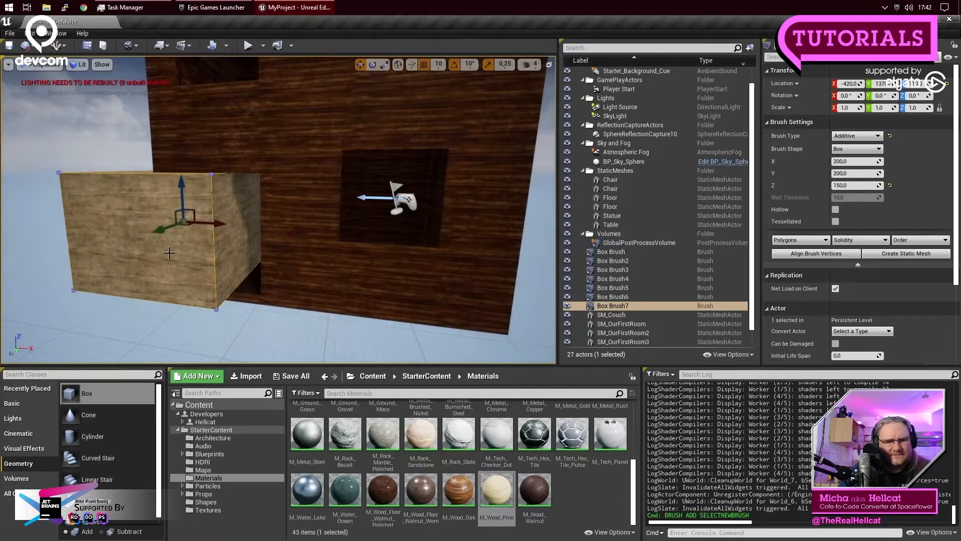
pyautogui.moveTo(215, 223); pyautogui.dragTo(275, 239)
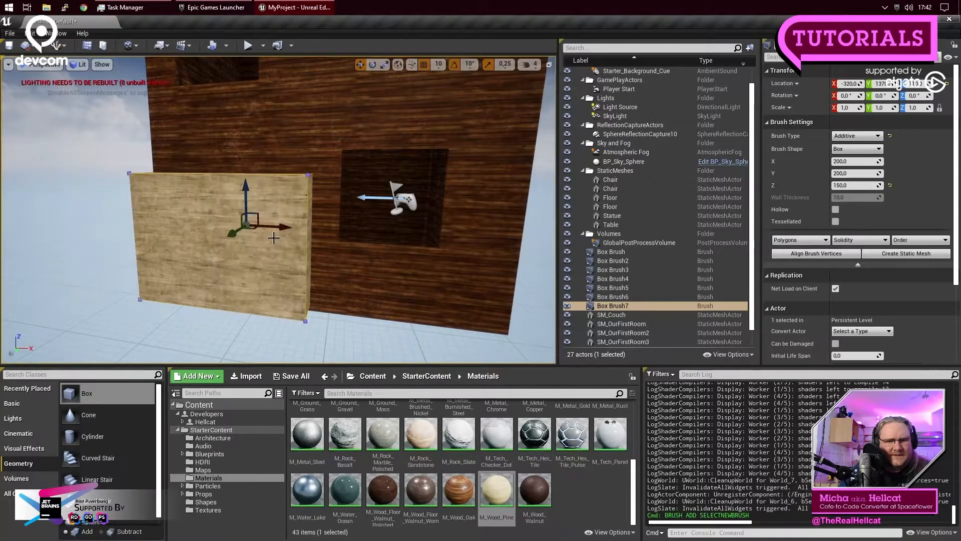
pyautogui.scroll(-2, 251, 183)
pyautogui.moveTo(250, 183); pyautogui.dragTo(251, 226)
pyautogui.moveTo(271, 176)
pyautogui.mouseDown(button='right')
pyautogui.moveTo(271, 155)
pyautogui.moveTo(250, 200)
pyautogui.moveTo(253, 190)
pyautogui.mouseUp(button='right')
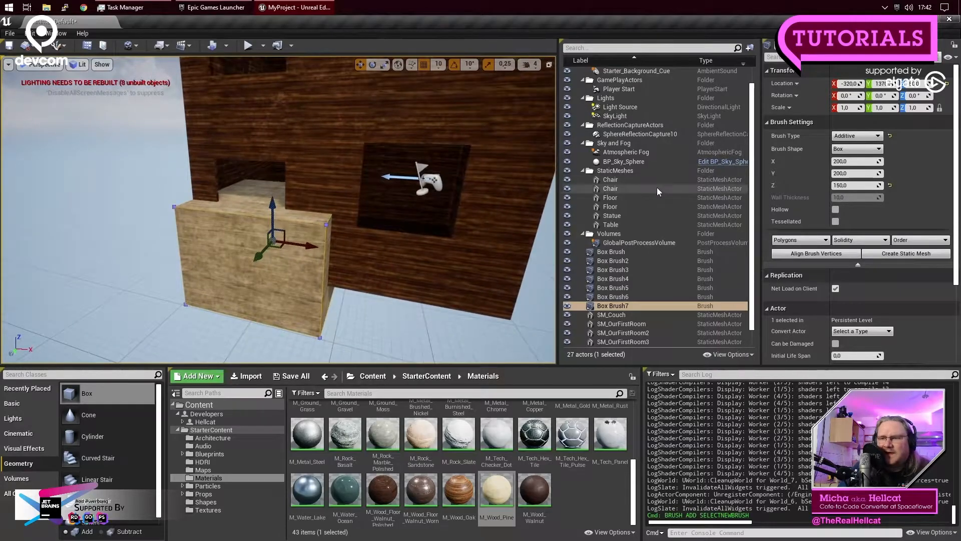
# Step: Set the pine box brush's X size to 100
pyautogui.click(860, 172)
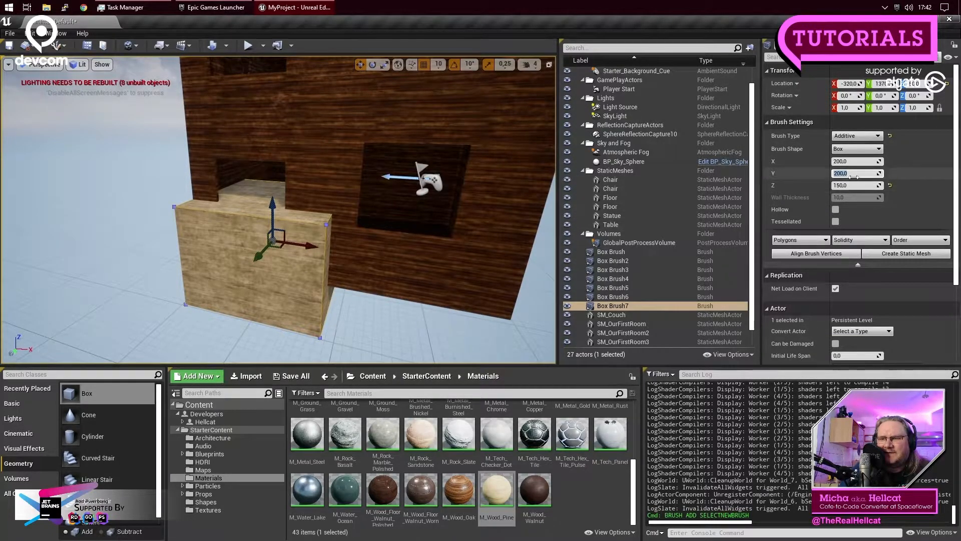
pyautogui.click(858, 163)
pyautogui.write('100')
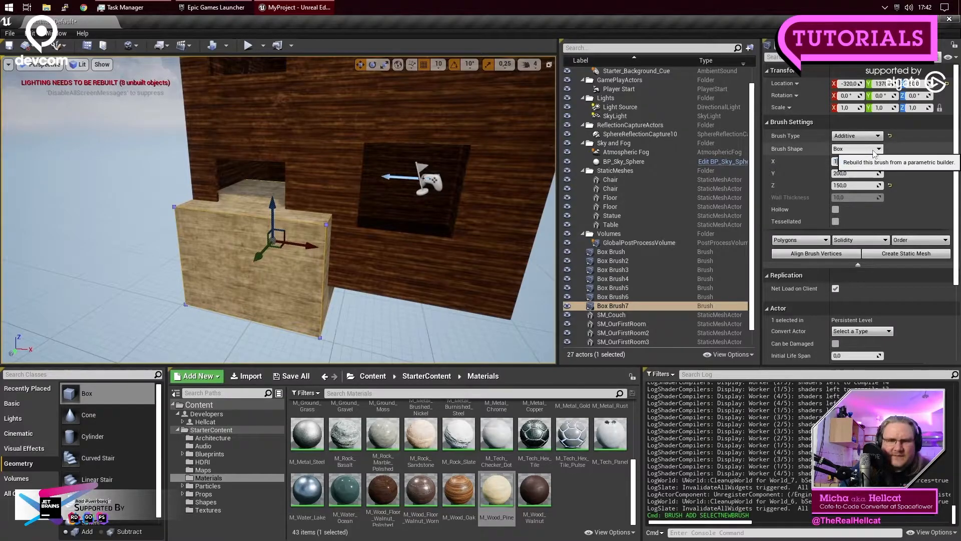
pyautogui.press('Return')
# Step: Align the pine box brush with the doorway at X -330 and set its Y size to 10
pyautogui.moveTo(353, 271)
pyautogui.mouseDown(button='right')
pyautogui.moveTo(396, 271)
pyautogui.moveTo(353, 271)
pyautogui.mouseUp(button='right')
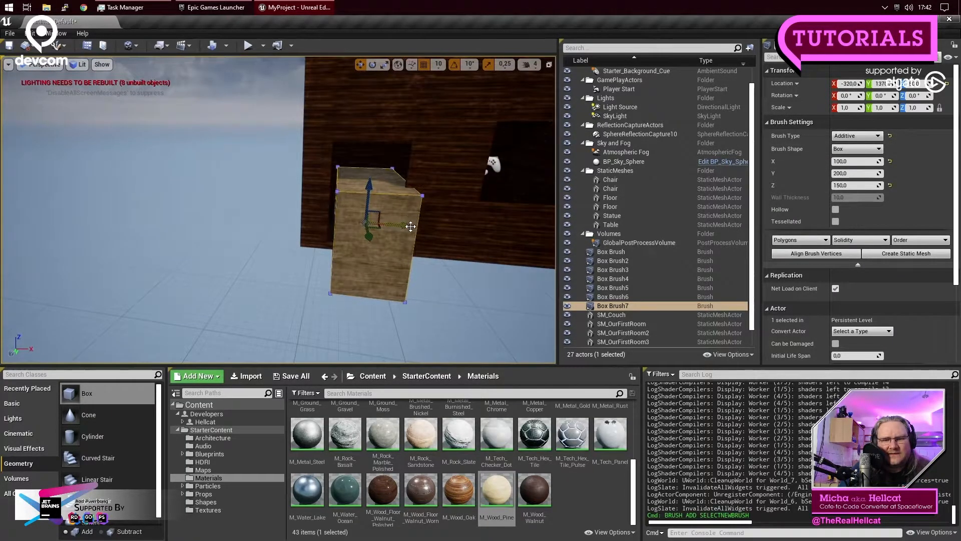
pyautogui.moveTo(406, 228); pyautogui.dragTo(397, 228)
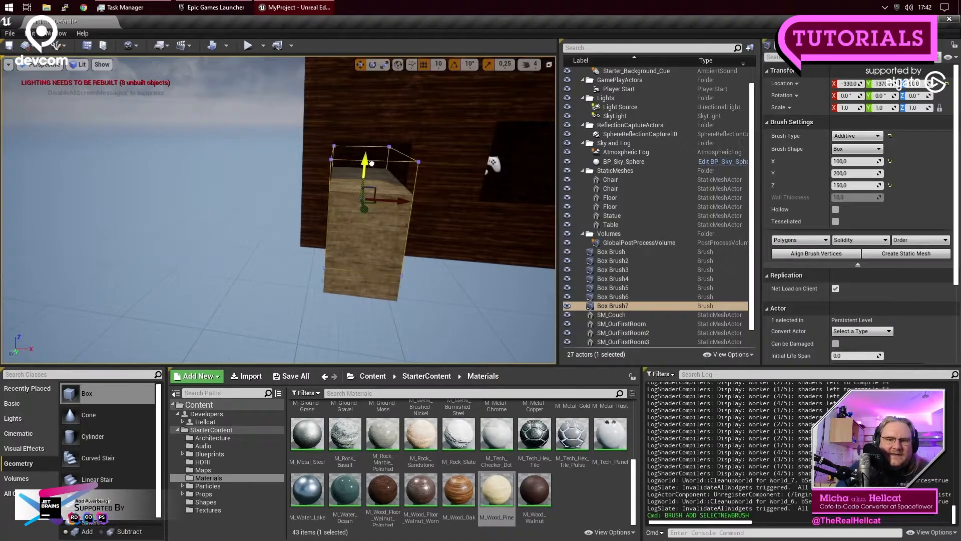
pyautogui.moveTo(433, 209)
pyautogui.mouseDown(button='right')
pyautogui.moveTo(351, 200)
pyautogui.moveTo(400, 230)
pyautogui.moveTo(434, 235)
pyautogui.mouseUp(button='right')
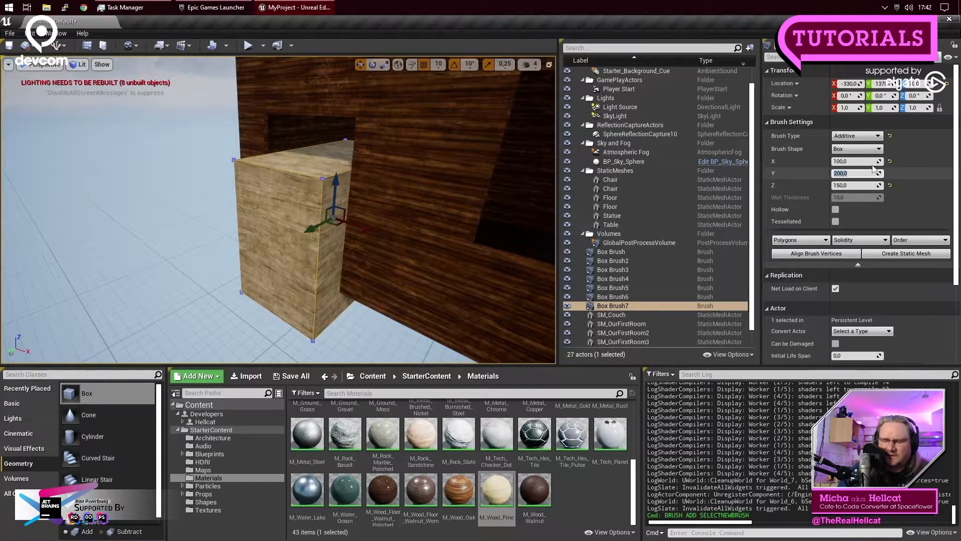
pyautogui.write('10')
pyautogui.press('Return')
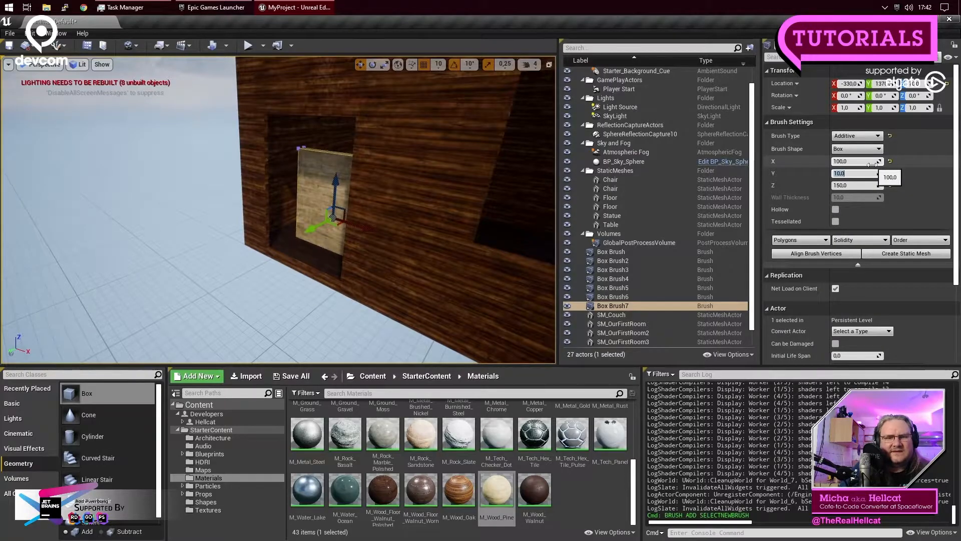
# Step: Move the thin pine slab outward along Y and fit it into the doorway opening as a door
pyautogui.moveTo(304, 230); pyautogui.dragTo(247, 256)
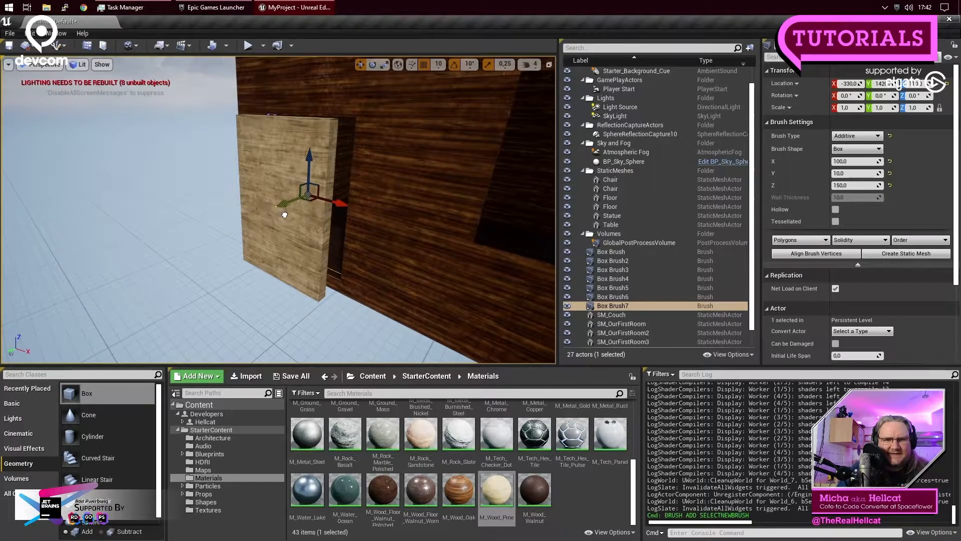
pyautogui.moveTo(355, 311)
pyautogui.mouseDown(button='right')
pyautogui.moveTo(354, 276)
pyautogui.moveTo(353, 315)
pyautogui.moveTo(353, 288)
pyautogui.moveTo(446, 295)
pyautogui.moveTo(368, 298)
pyautogui.moveTo(350, 295)
pyautogui.moveTo(349, 285)
pyautogui.moveTo(348, 320)
pyautogui.moveTo(340, 286)
pyautogui.moveTo(341, 316)
pyautogui.moveTo(339, 284)
pyautogui.moveTo(401, 280)
pyautogui.moveTo(426, 246)
pyautogui.moveTo(424, 275)
pyautogui.moveTo(431, 233)
pyautogui.moveTo(425, 276)
pyautogui.moveTo(406, 273)
pyautogui.mouseUp(button='right')
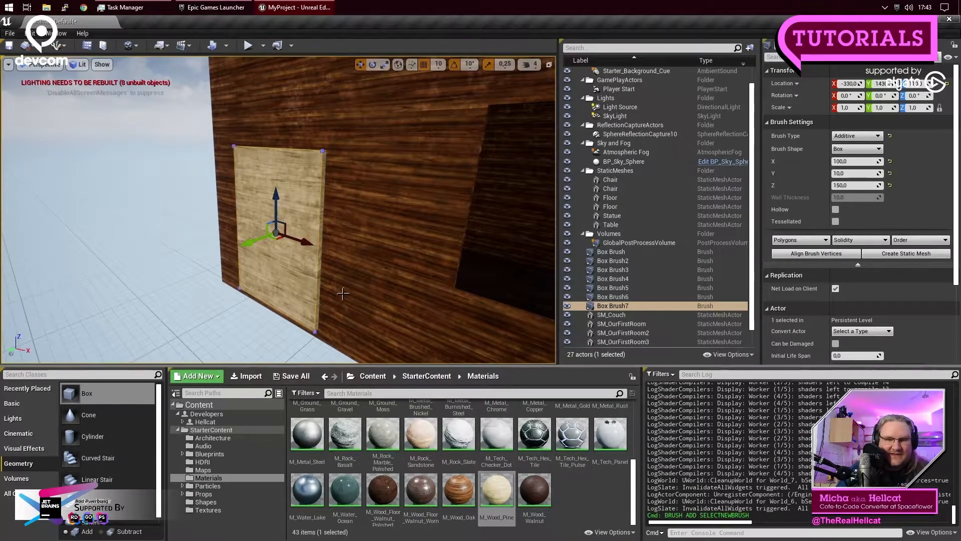
# Step: Add an additive sphere brush with M_Metal_Steel beside the door and shift it along X to -520
pyautogui.click(294, 428)
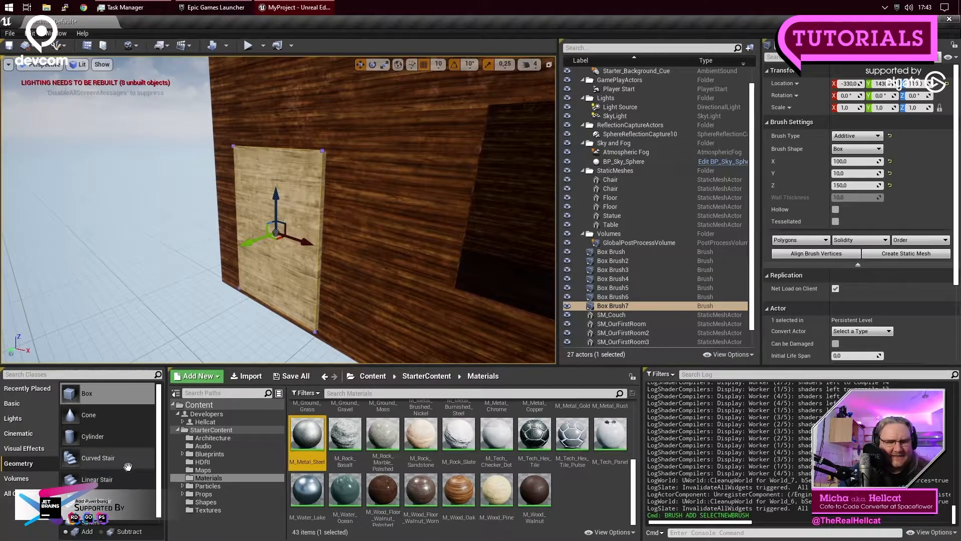
pyautogui.scroll(-1, 128, 467)
pyautogui.moveTo(95, 516)
pyautogui.mouseDown()
pyautogui.moveTo(209, 303)
pyautogui.moveTo(145, 291)
pyautogui.mouseUp()
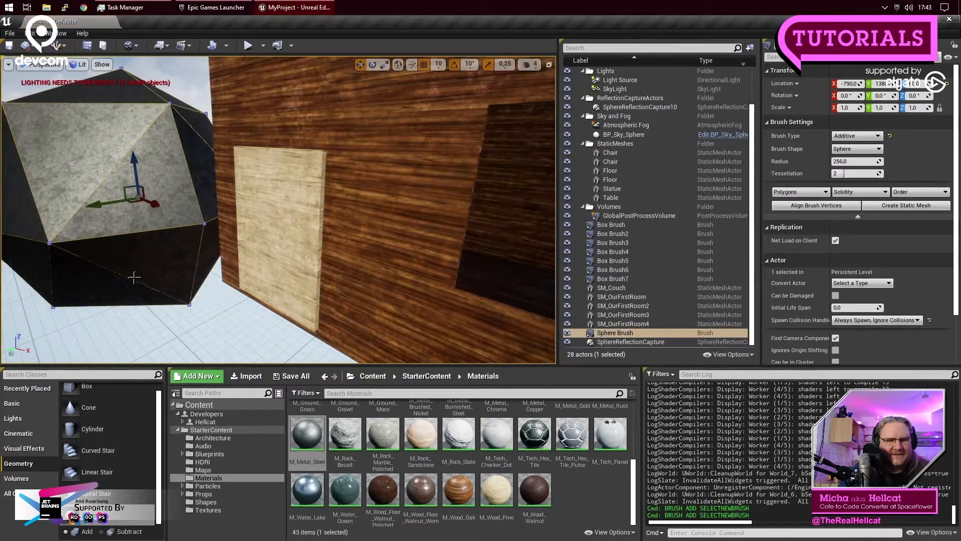
pyautogui.moveTo(153, 202); pyautogui.dragTo(250, 249)
# Step: Refine the steel sphere brush's surface by setting its tessellation to 4
pyautogui.scroll(-3, 880, 254)
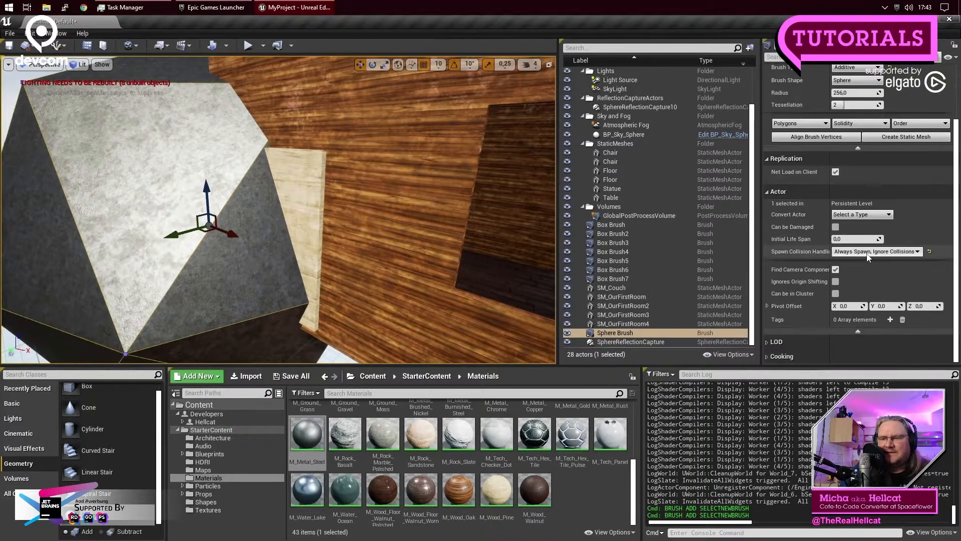
pyautogui.scroll(3, 848, 290)
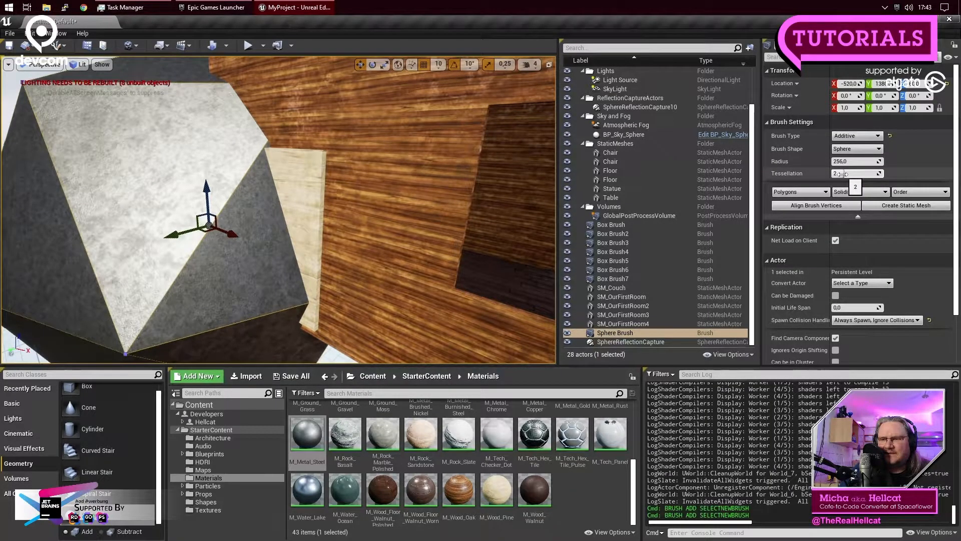
pyautogui.moveTo(843, 174)
pyautogui.mouseDown()
pyautogui.moveTo(859, 174)
pyautogui.moveTo(851, 173)
pyautogui.mouseUp()
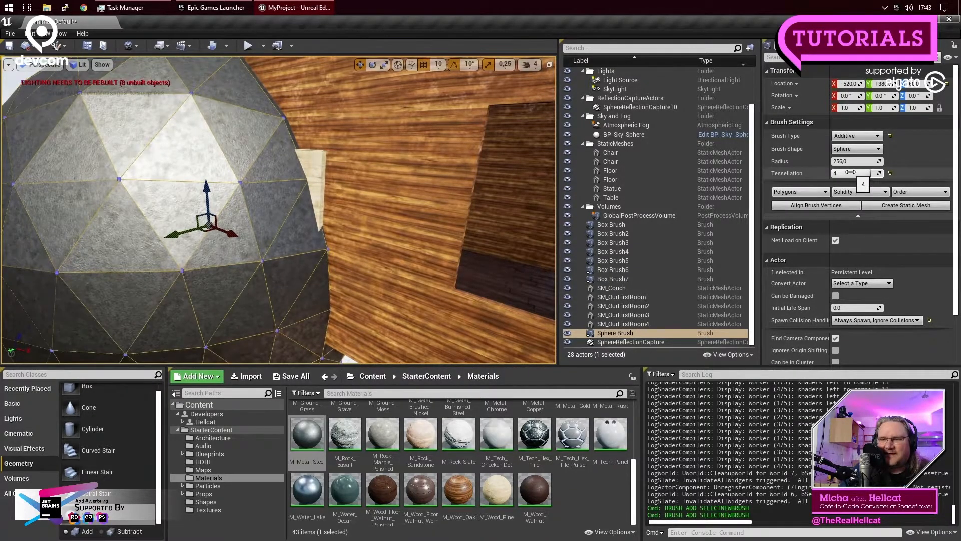
pyautogui.write('5')
pyautogui.press('Return')
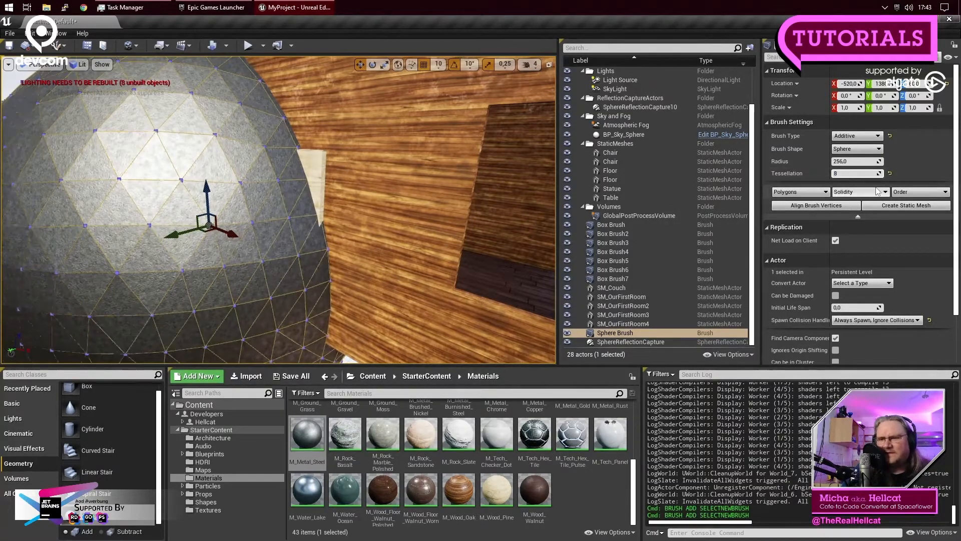
pyautogui.press('Return')
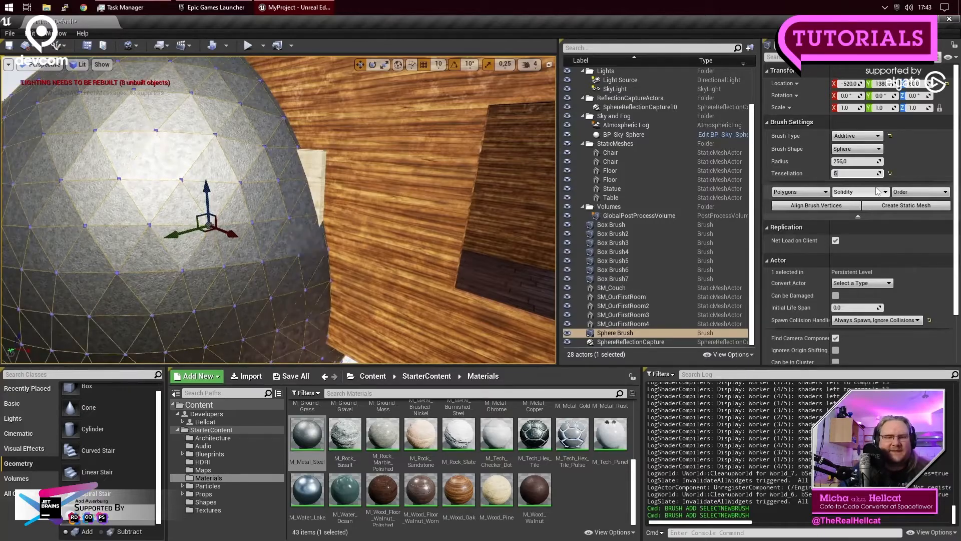
pyautogui.write('4')
pyautogui.press('Return')
# Step: Shrink the steel sphere brush to a radius of 10
pyautogui.click(858, 161)
pyautogui.write('1')
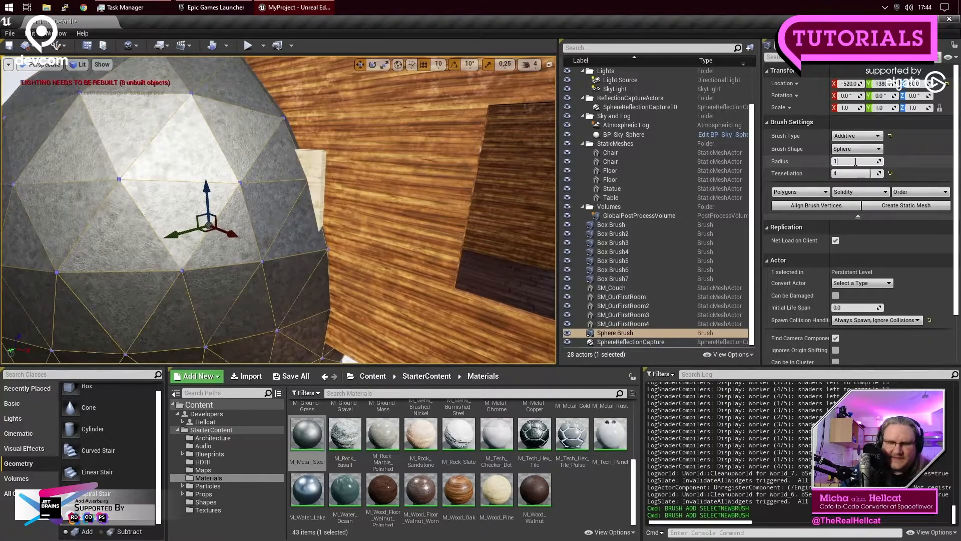
pyautogui.write('0')
pyautogui.press('Return')
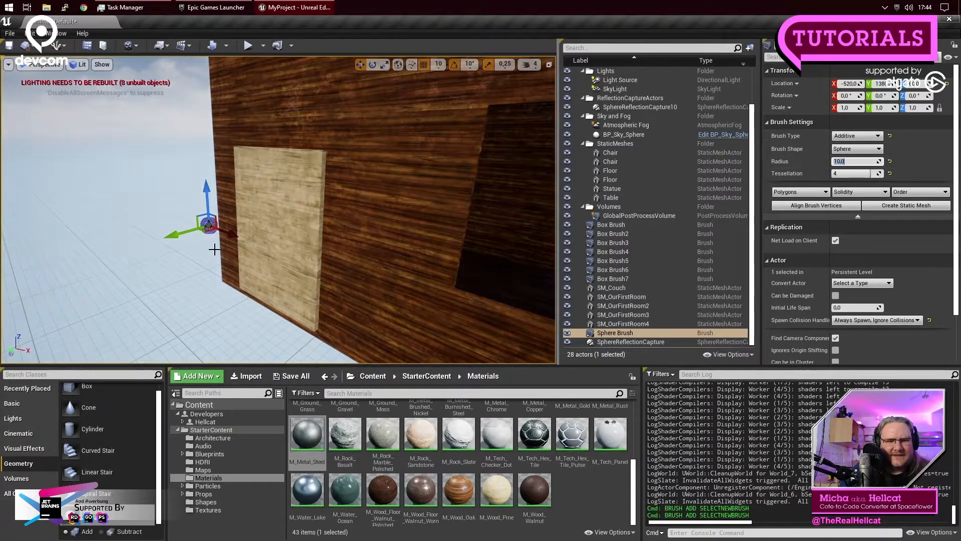
# Step: Move the small steel sphere to X -410 near the door and set its radius to 5
pyautogui.moveTo(234, 238)
pyautogui.mouseDown()
pyautogui.moveTo(293, 264)
pyautogui.moveTo(220, 262)
pyautogui.moveTo(176, 273)
pyautogui.mouseUp()
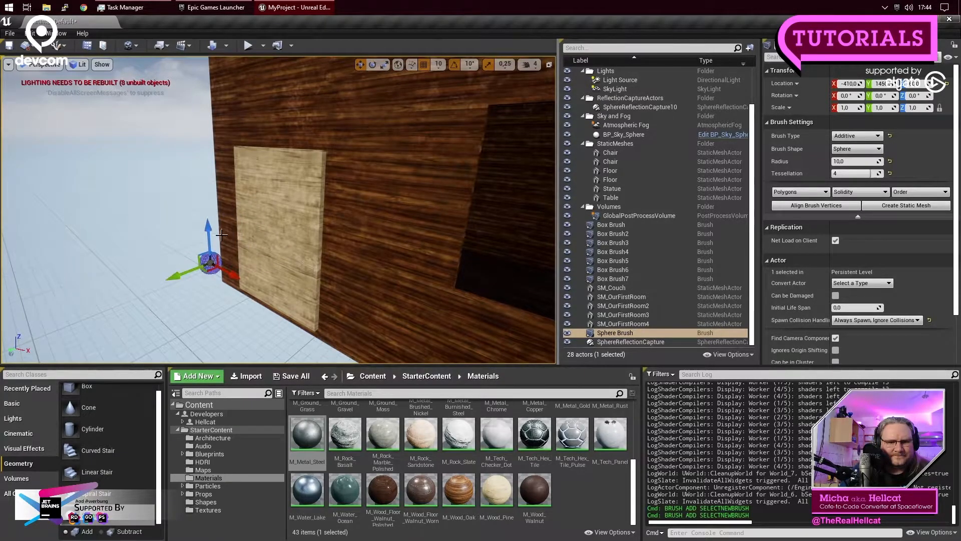
pyautogui.moveTo(211, 229); pyautogui.dragTo(208, 207)
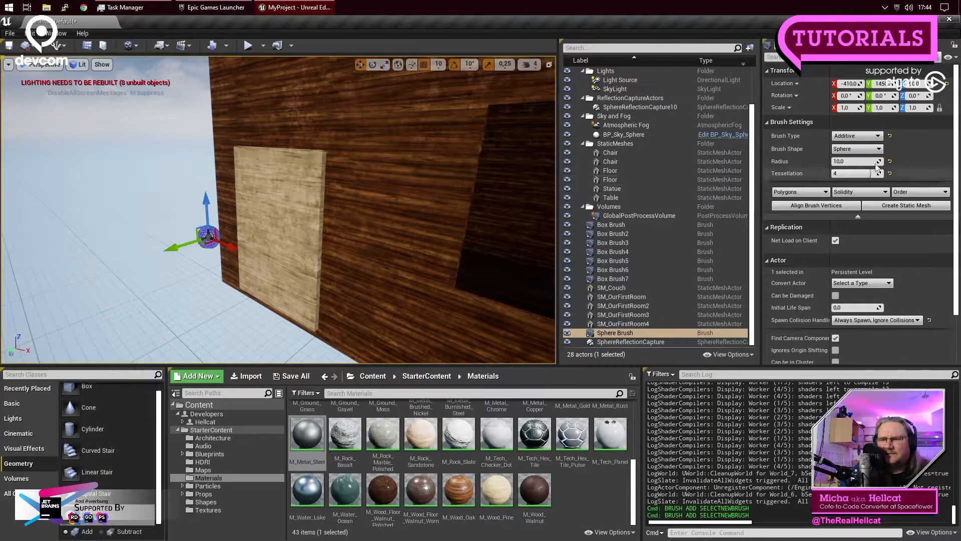
pyautogui.click(855, 160)
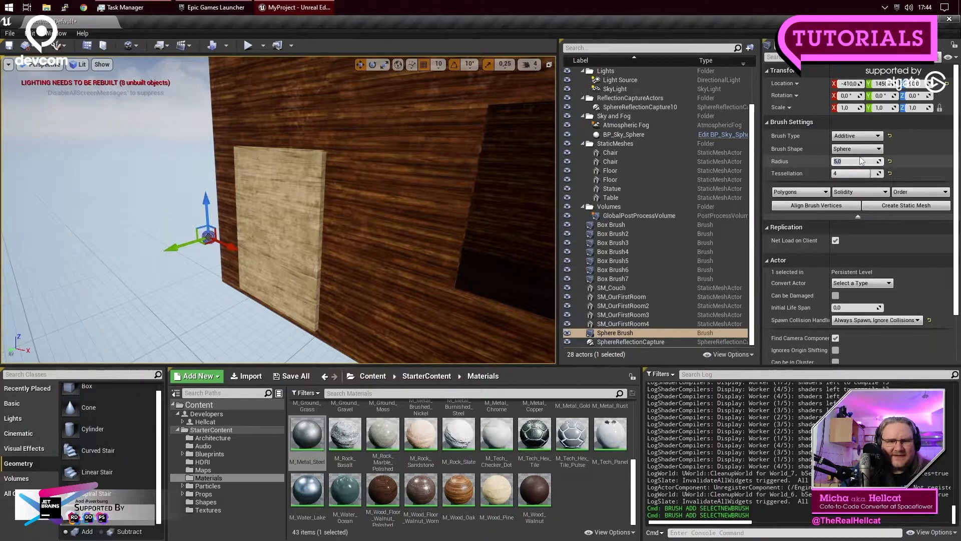
# Step: Position the steel sphere as a knob on the door's outer face at X -290, Y 1440, and raise it to handle height
pyautogui.moveTo(232, 248); pyautogui.dragTo(307, 274)
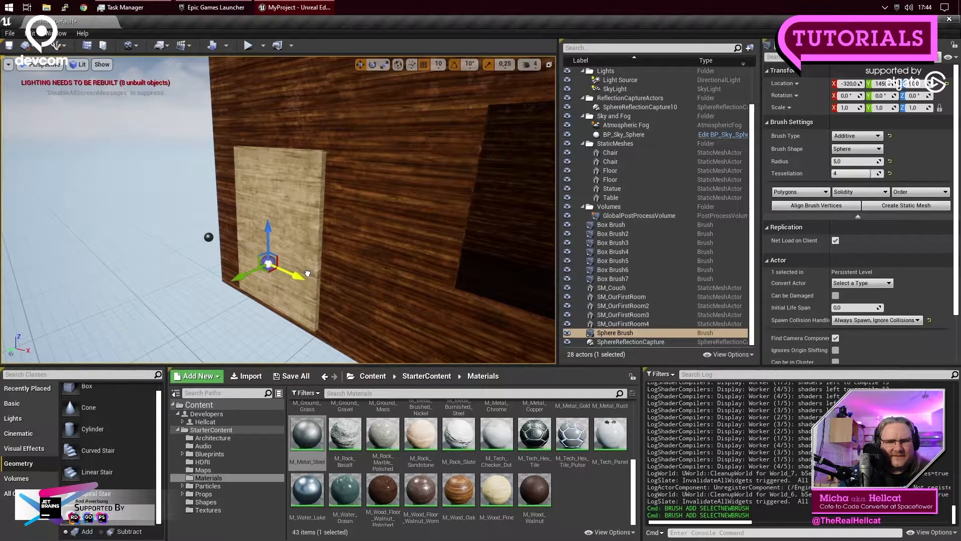
pyautogui.moveTo(234, 279)
pyautogui.mouseDown()
pyautogui.moveTo(270, 263)
pyautogui.moveTo(392, 266)
pyautogui.mouseUp()
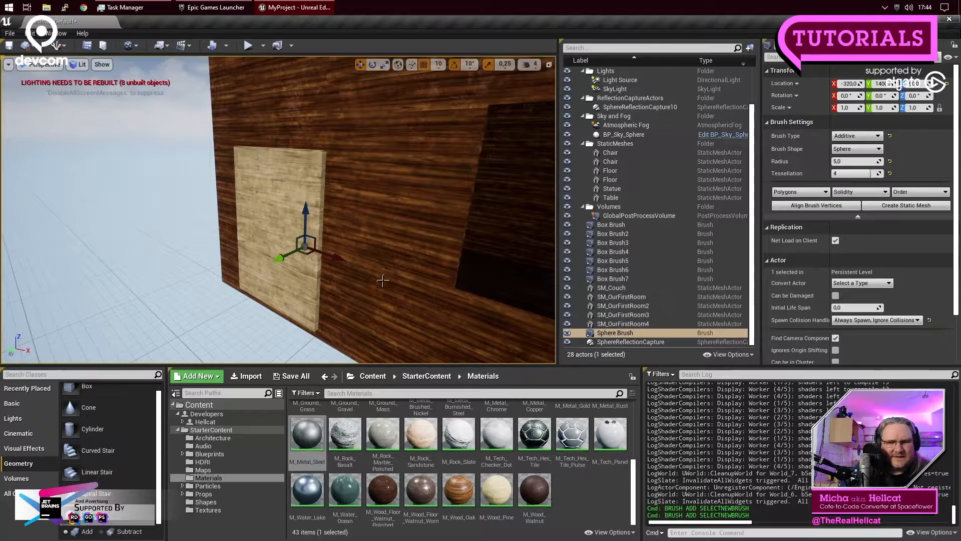
pyautogui.moveTo(278, 260); pyautogui.dragTo(272, 263)
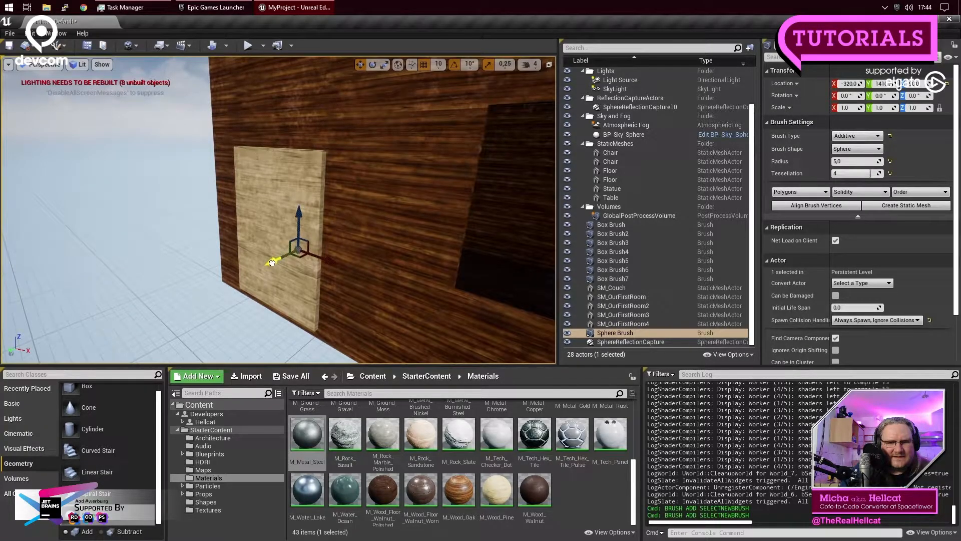
pyautogui.scroll(3, 404, 280)
pyautogui.moveTo(396, 282); pyautogui.dragTo(396, 271, button='right')
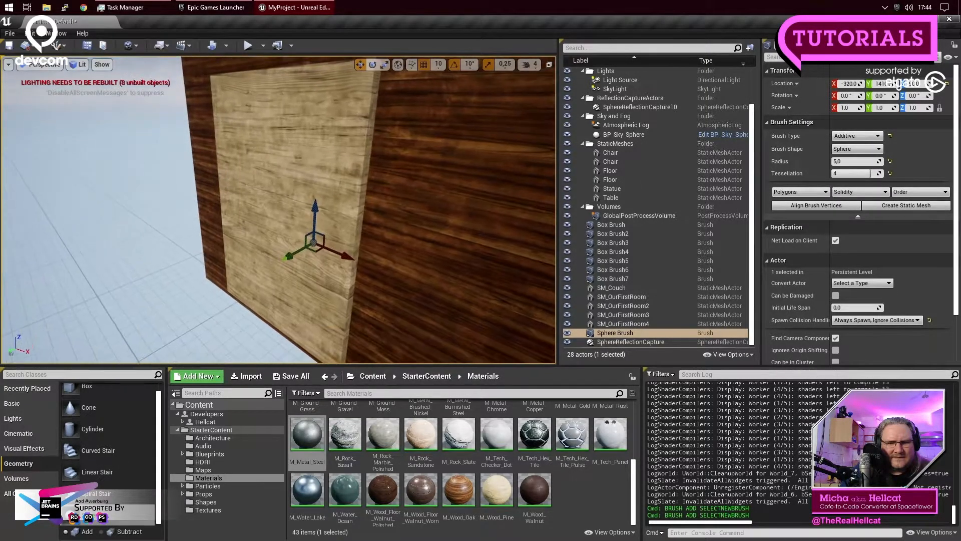
pyautogui.moveTo(282, 261); pyautogui.dragTo(265, 269)
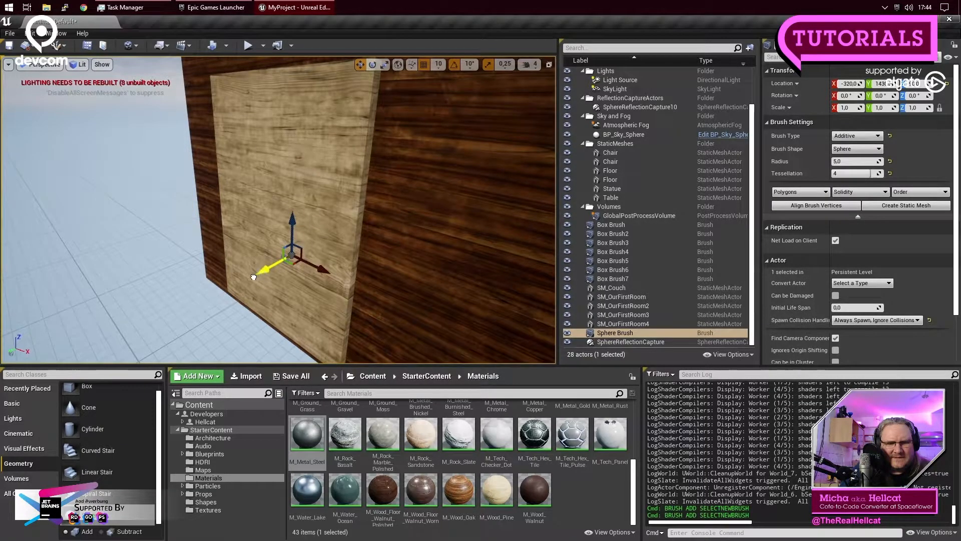
pyautogui.moveTo(253, 277); pyautogui.dragTo(247, 279)
pyautogui.moveTo(316, 279); pyautogui.dragTo(360, 303)
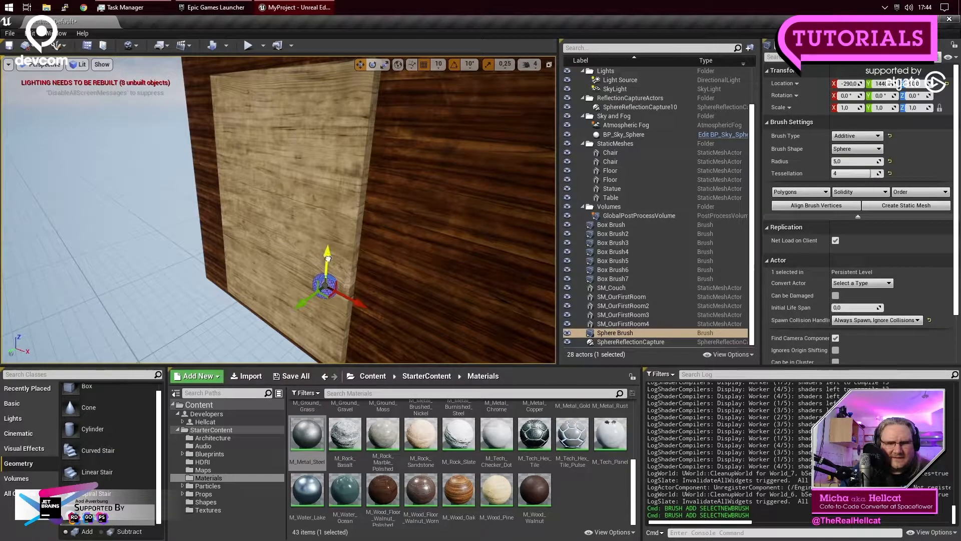
pyautogui.moveTo(328, 259)
pyautogui.mouseDown()
pyautogui.moveTo(341, 181)
pyautogui.moveTo(310, 313)
pyautogui.mouseUp()
pyautogui.click(182, 334)
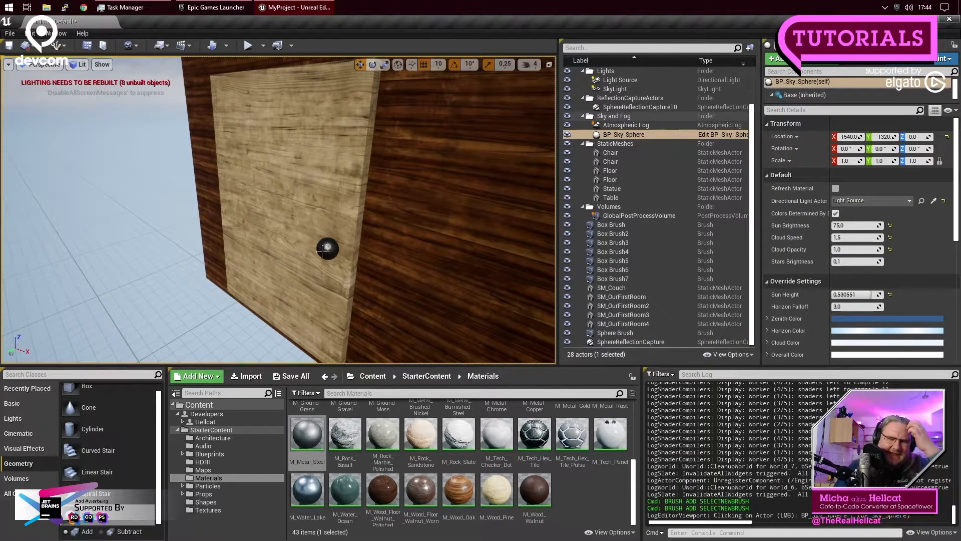
# Step: Duplicate the steel doorknob along Y to the door's inner face at Y 1420
pyautogui.moveTo(433, 254); pyautogui.dragTo(401, 233, button='right')
pyautogui.click(327, 146)
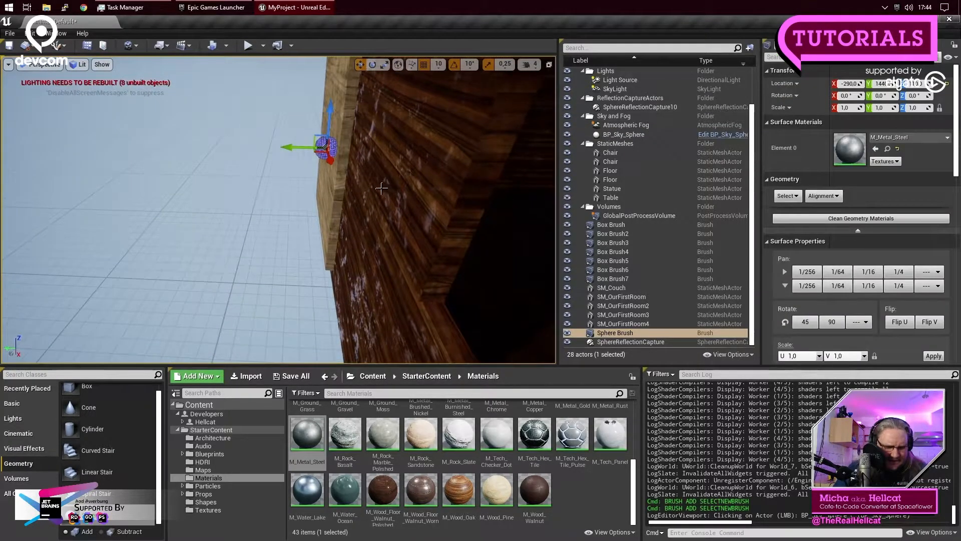
pyautogui.keyDown('alt'); pyautogui.moveTo(299, 150); pyautogui.dragTo(364, 151); pyautogui.keyUp('alt')
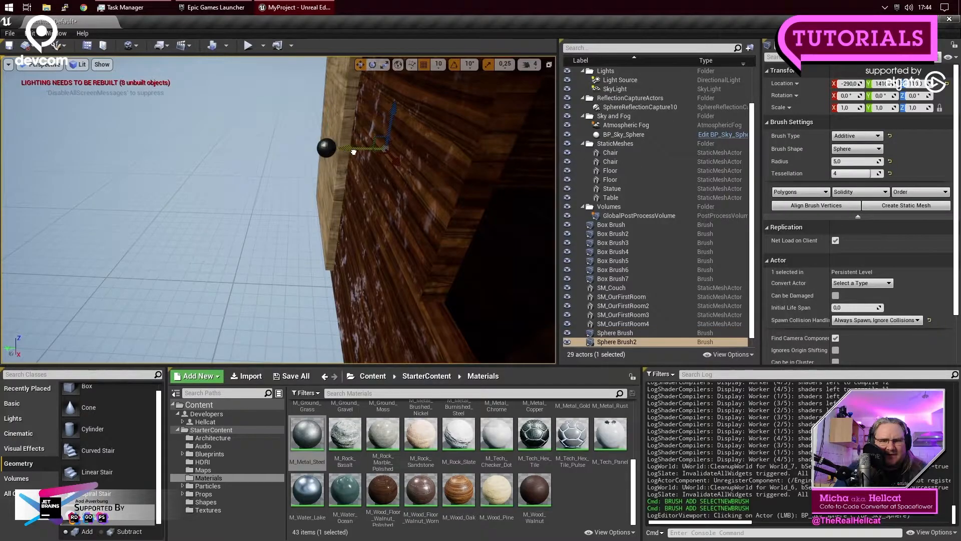
pyautogui.moveTo(496, 184); pyautogui.dragTo(260, 193, button='right')
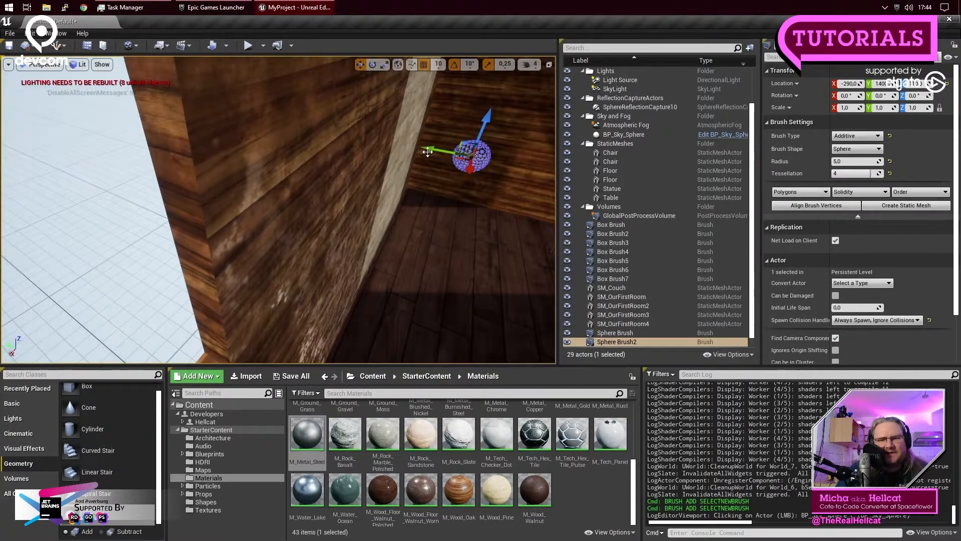
pyautogui.moveTo(427, 153); pyautogui.dragTo(386, 143)
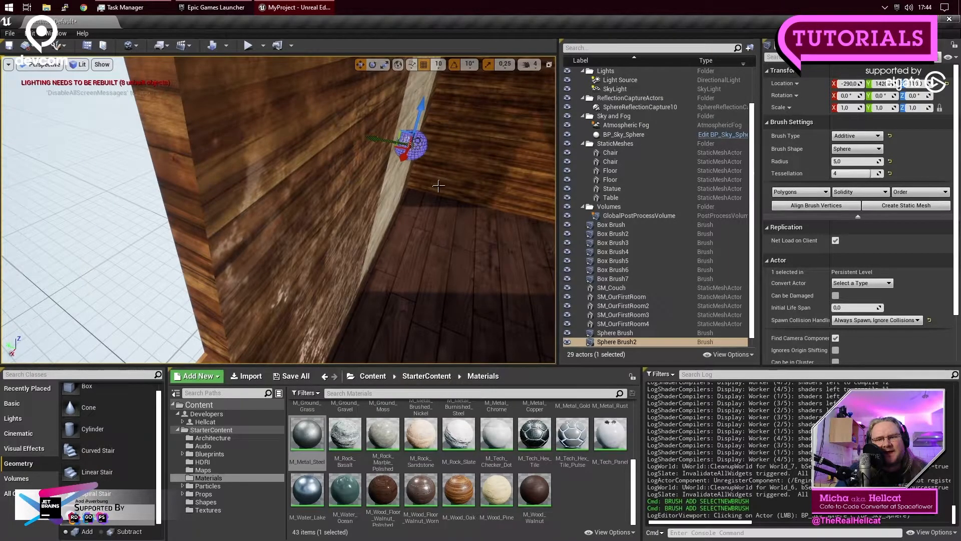
pyautogui.click(437, 186)
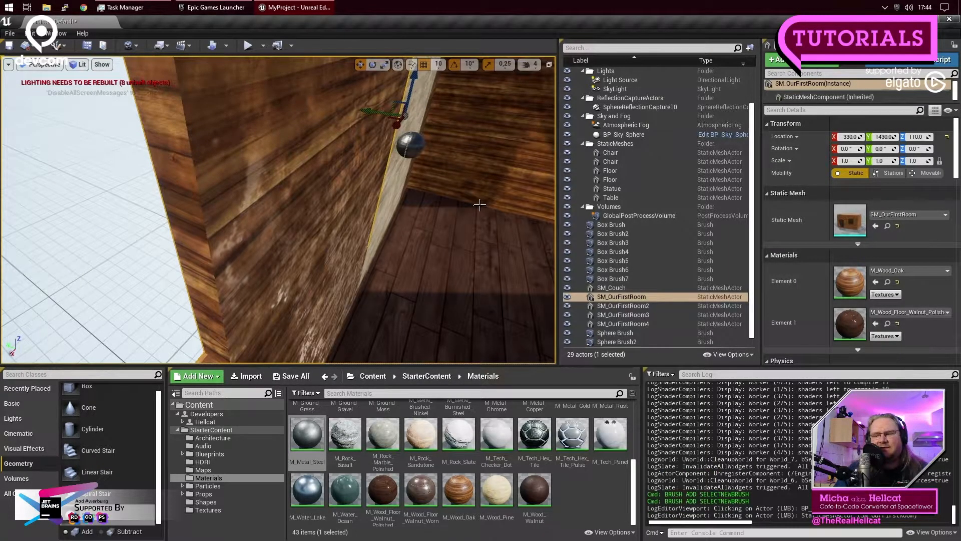
pyautogui.moveTo(549, 351); pyautogui.dragTo(591, 326, button='right')
pyautogui.moveTo(292, 264); pyautogui.dragTo(292, 263, button='right')
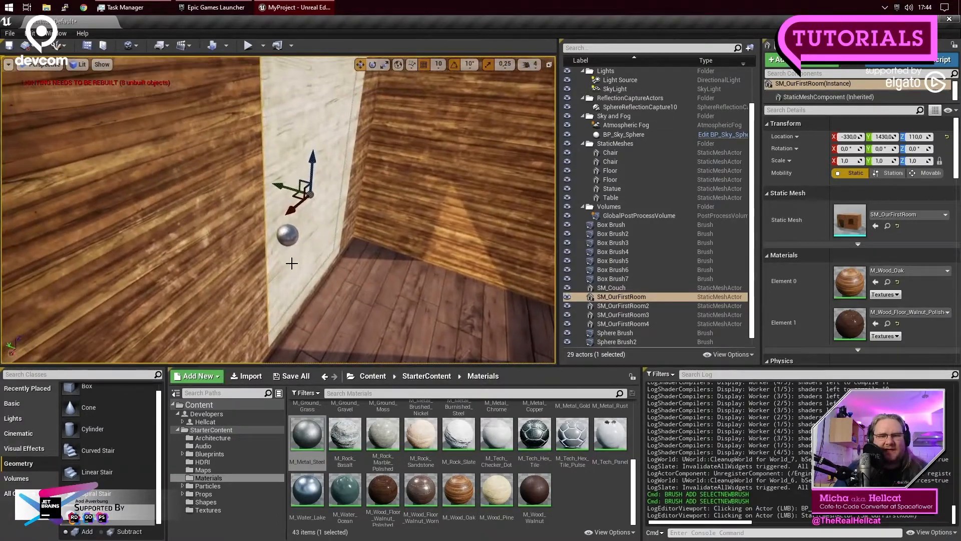
pyautogui.hotkey('ctrl', 'z')
pyautogui.hotkey('ctrl', 'z')
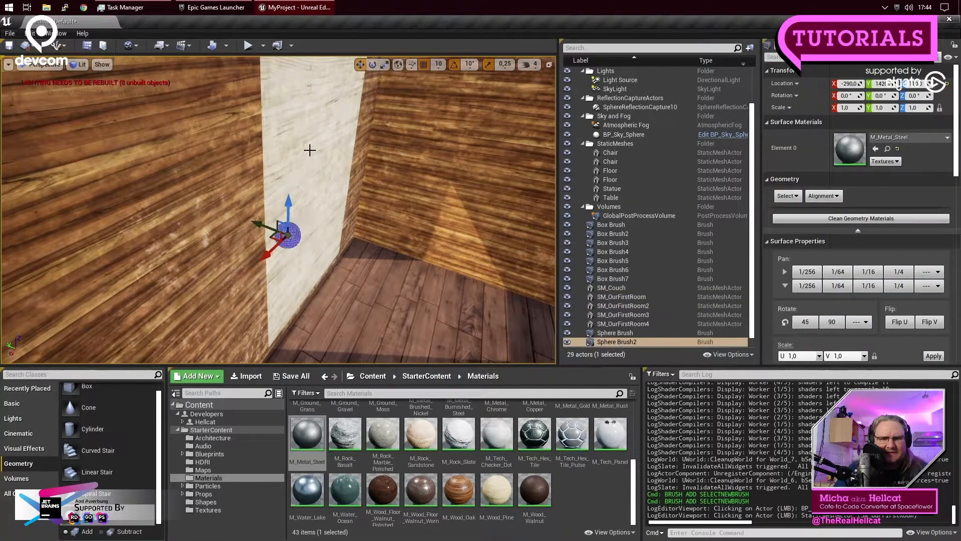
pyautogui.moveTo(141, 170); pyautogui.dragTo(142, 167, button='right')
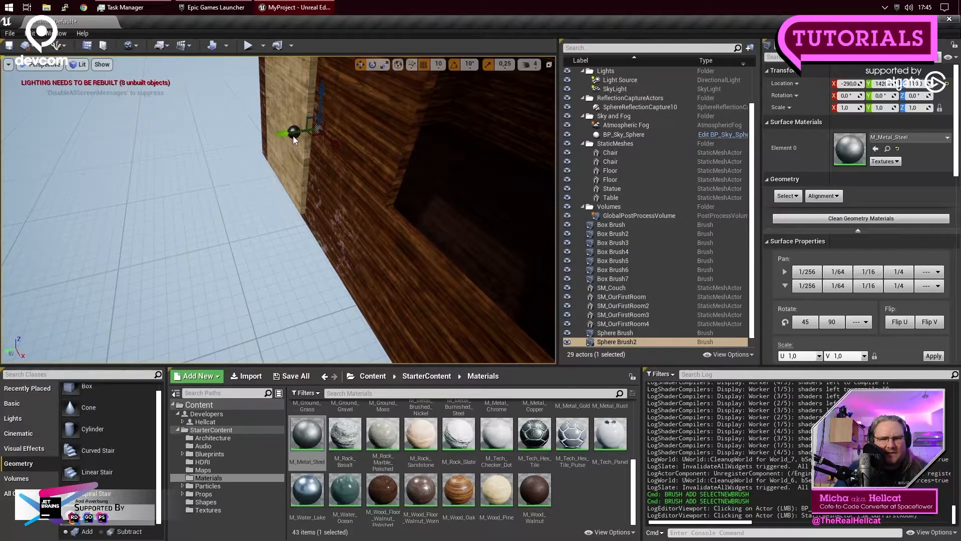
pyautogui.click(293, 129)
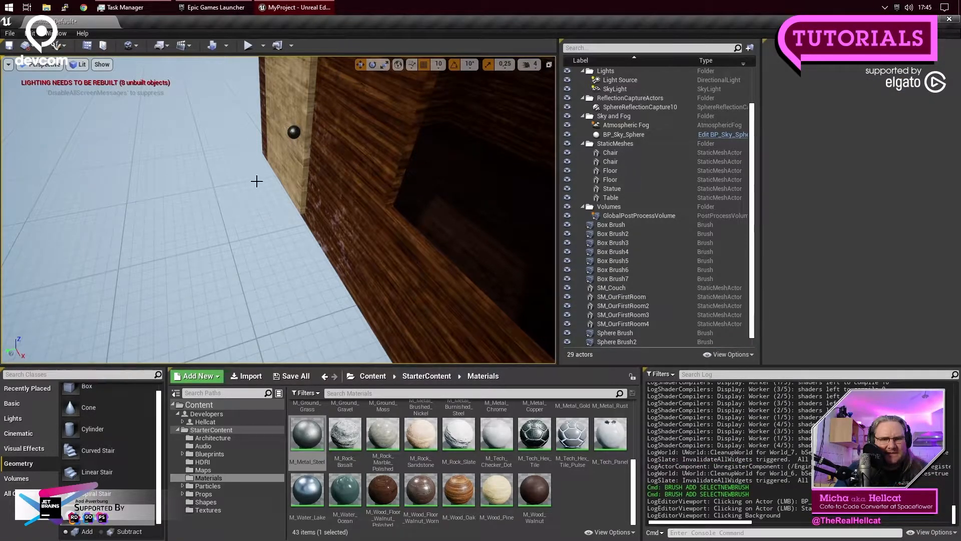
pyautogui.click(256, 181)
pyautogui.click(293, 131)
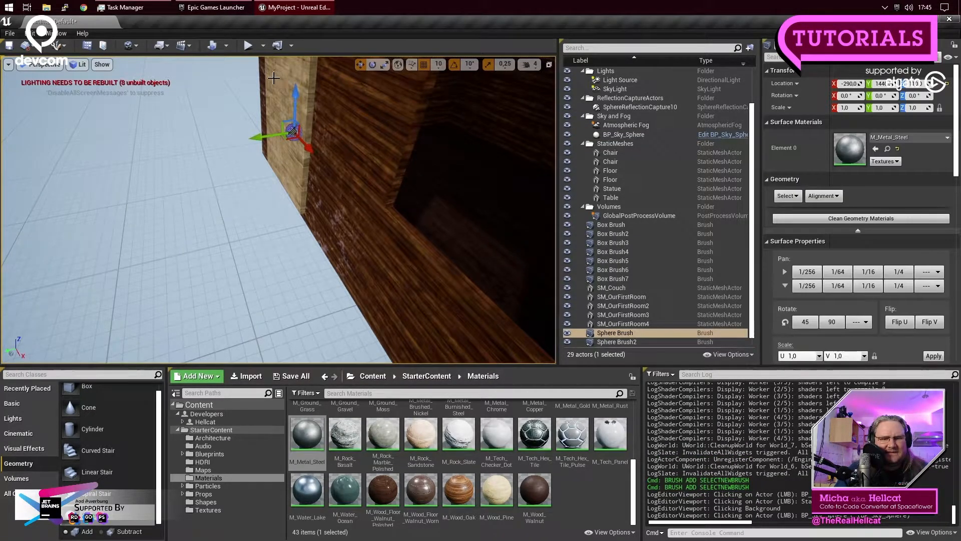
pyautogui.moveTo(283, 136)
pyautogui.mouseDown(button='right')
pyautogui.moveTo(251, 136)
pyautogui.moveTo(358, 145)
pyautogui.mouseUp(button='right')
pyautogui.press('w')
pyautogui.moveTo(167, 150); pyautogui.dragTo(236, 175, button='right')
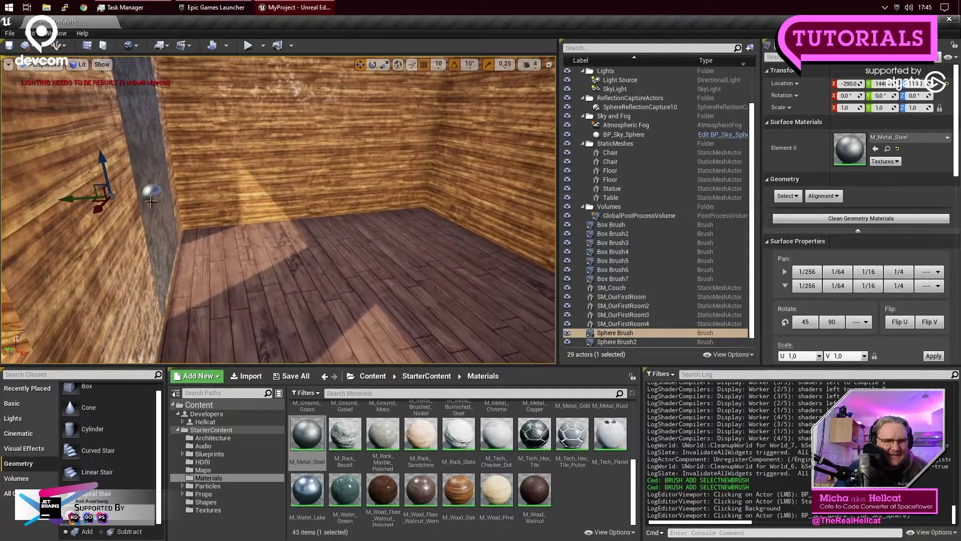
pyautogui.click(323, 249)
pyautogui.press('f')
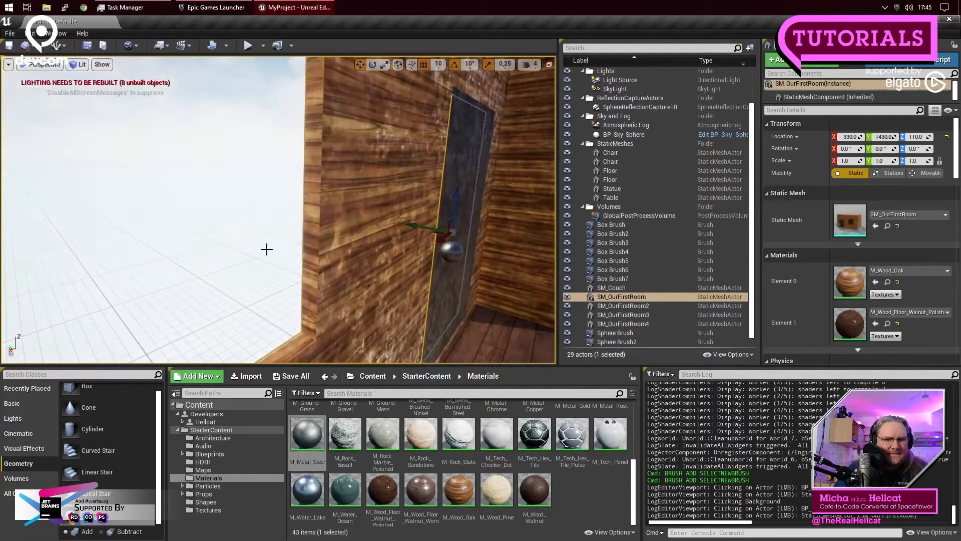
# Step: Select the pine door slab together with the inner and outer steel knobs
pyautogui.click(444, 257)
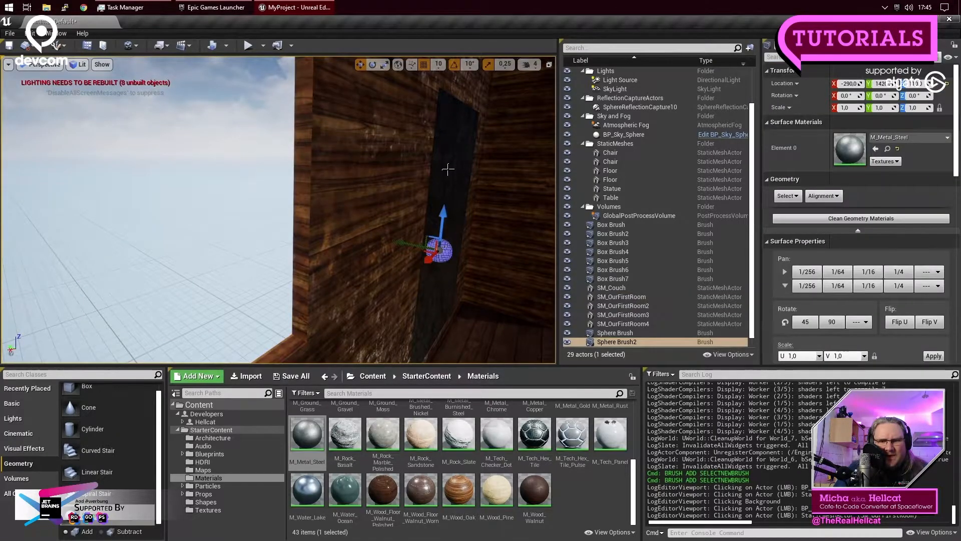
pyautogui.keyDown('ctrl'); pyautogui.click(448, 169); pyautogui.keyUp('ctrl')
pyautogui.moveTo(448, 170); pyautogui.dragTo(390, 165, button='right')
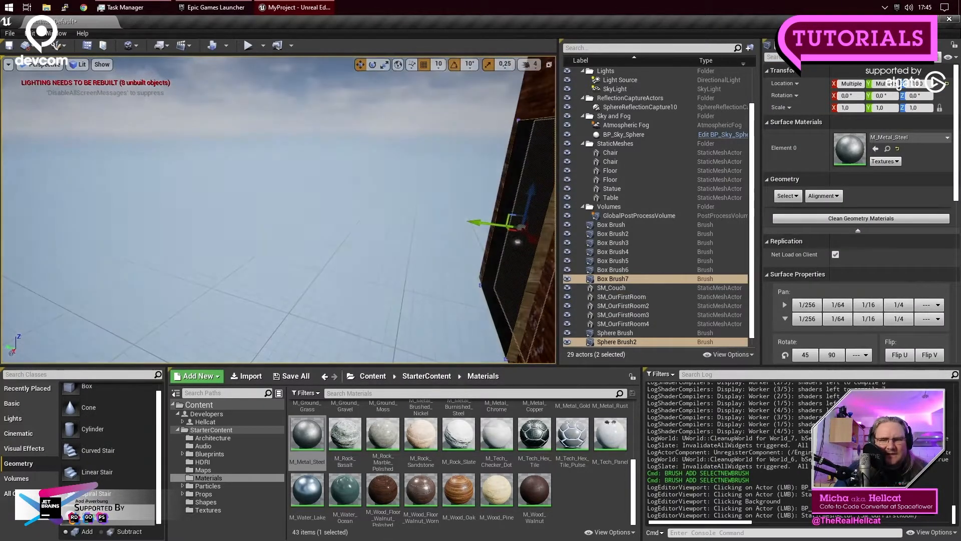
pyautogui.moveTo(315, 201); pyautogui.dragTo(348, 211, button='right')
pyautogui.keyDown('ctrl'); pyautogui.click(412, 217); pyautogui.keyUp('ctrl')
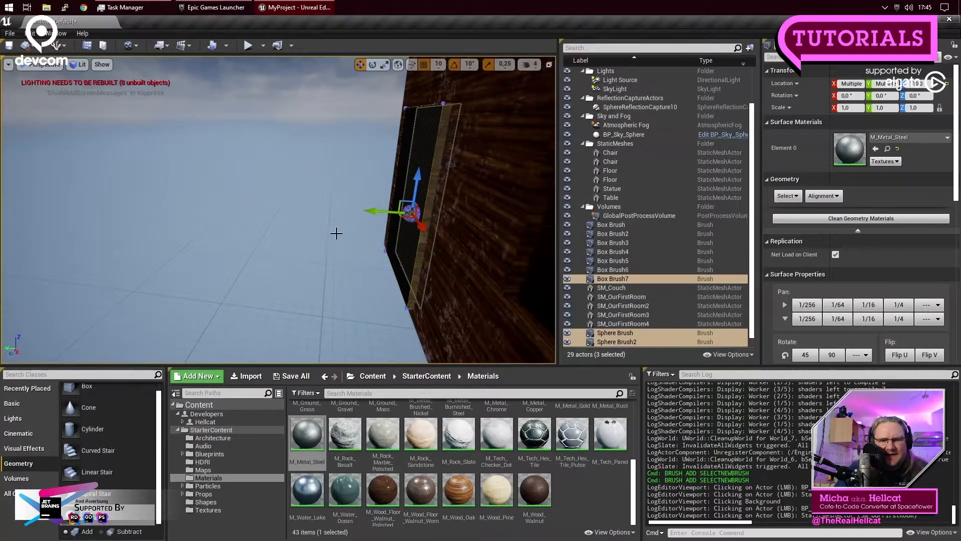
pyautogui.moveTo(287, 247); pyautogui.dragTo(378, 253, button='right')
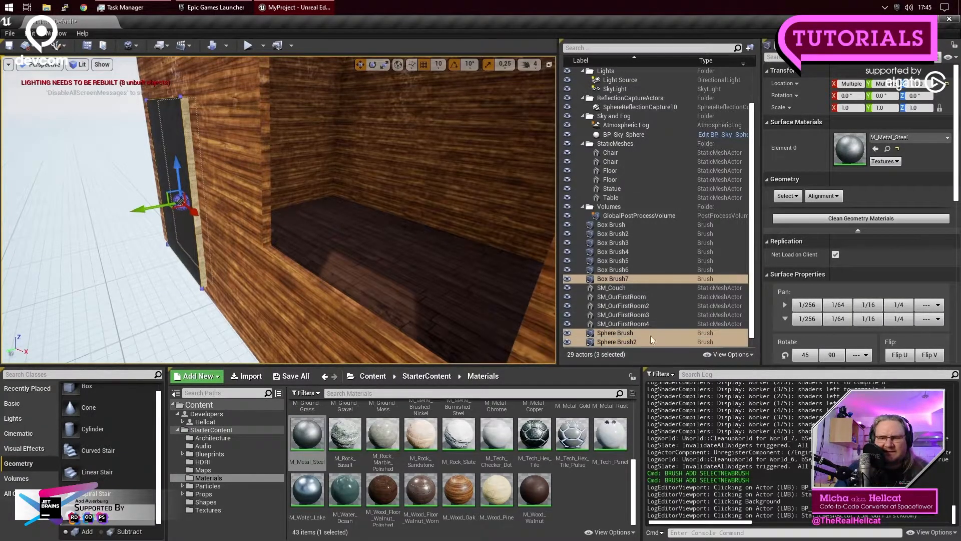
# Step: Convert the selected door slab and knob brushes into a static mesh named SM_OurFirstDoor in the Content folder
pyautogui.moveTo(350, 225); pyautogui.dragTo(271, 216, button='right')
pyautogui.moveTo(292, 252); pyautogui.dragTo(292, 255, button='right')
pyautogui.scroll(-10, 870, 239)
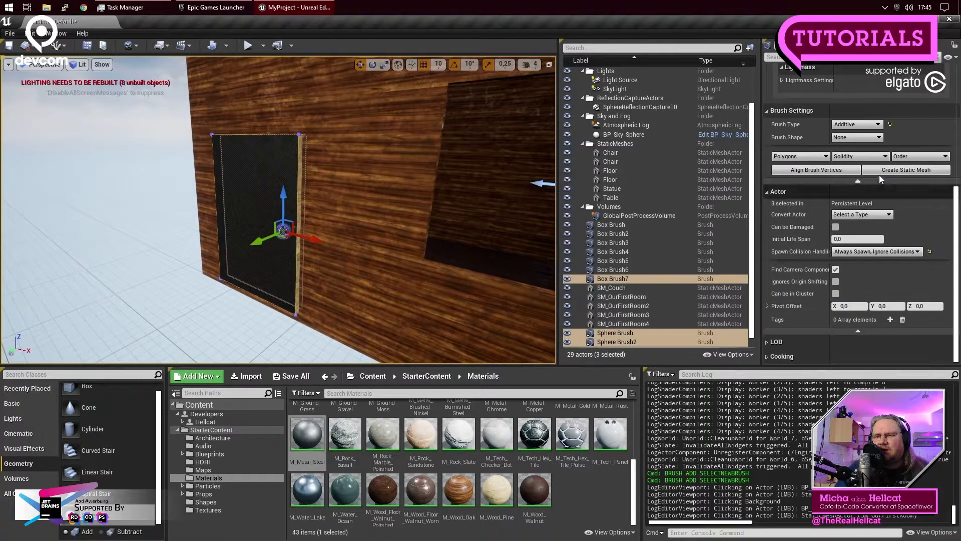
pyautogui.click(903, 172)
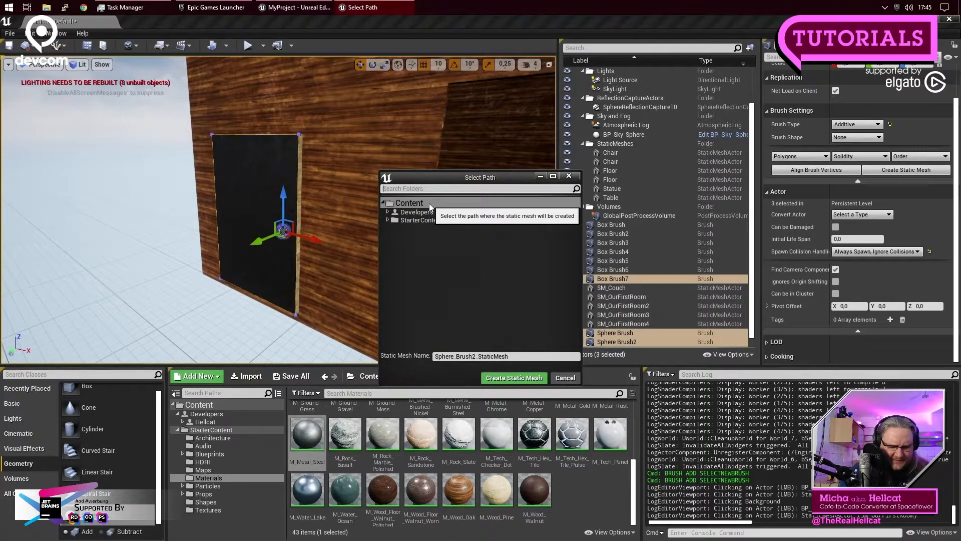
pyautogui.click(534, 356)
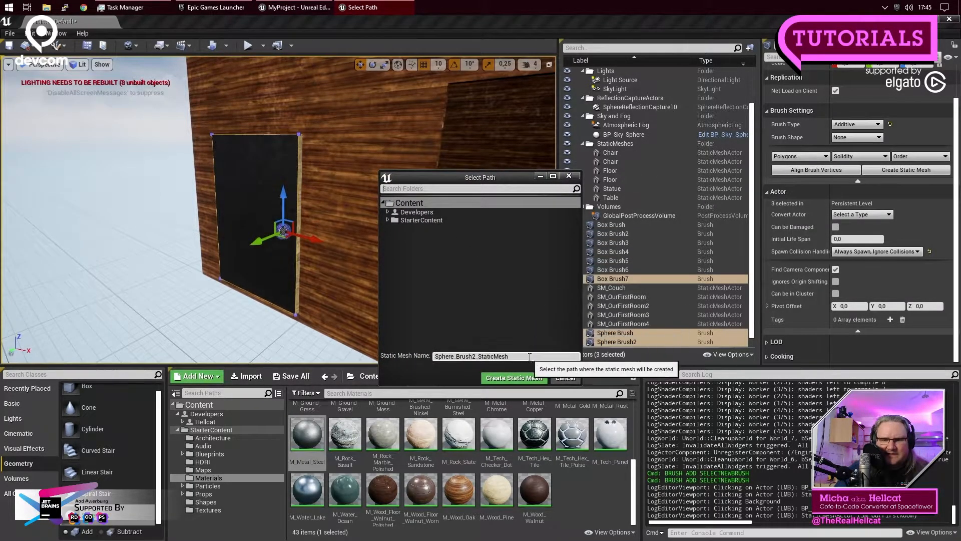
pyautogui.write('SM_OurFirstDoor')
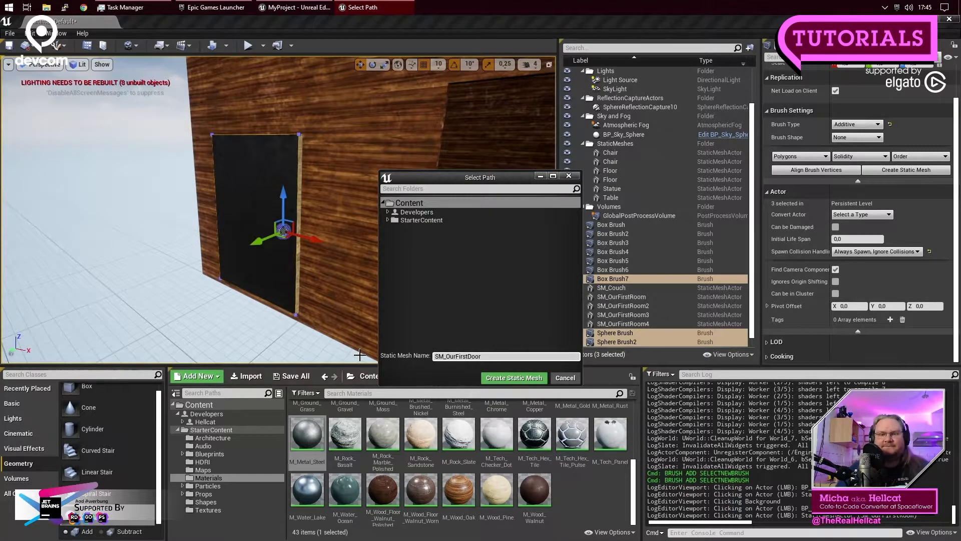
pyautogui.click(425, 201)
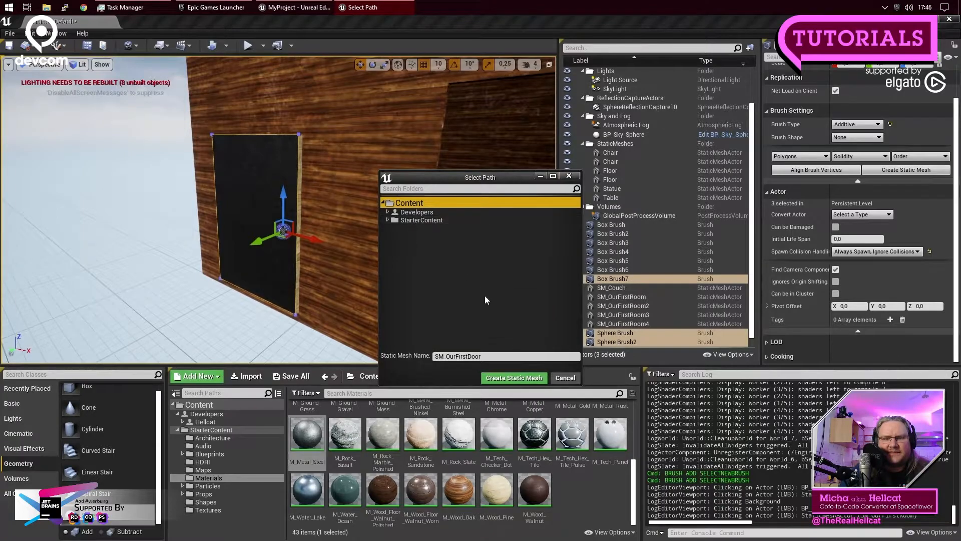
pyautogui.click(520, 383)
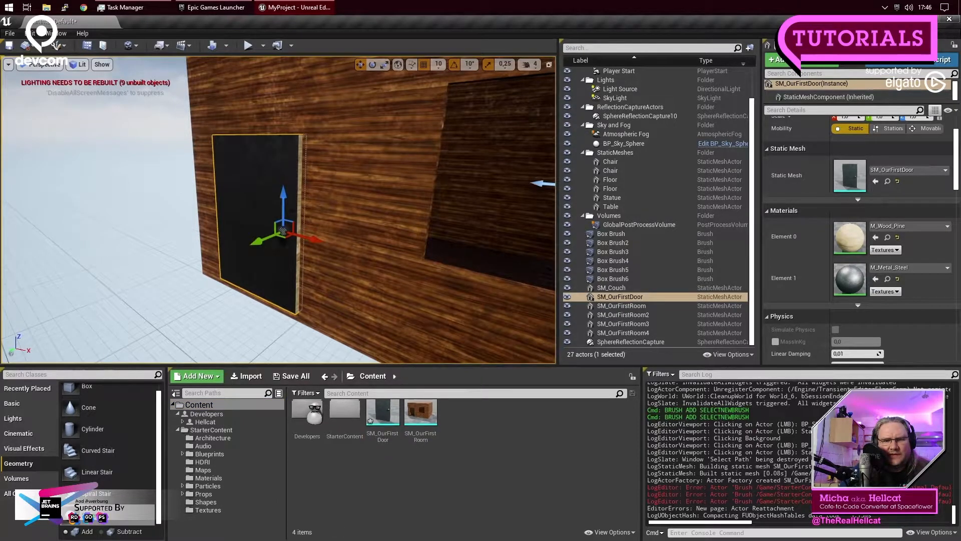
# Step: Place another SM_OurFirstDoor instance in the doorway one storey up and align it with the opening
pyautogui.moveTo(412, 331); pyautogui.dragTo(418, 250, button='right')
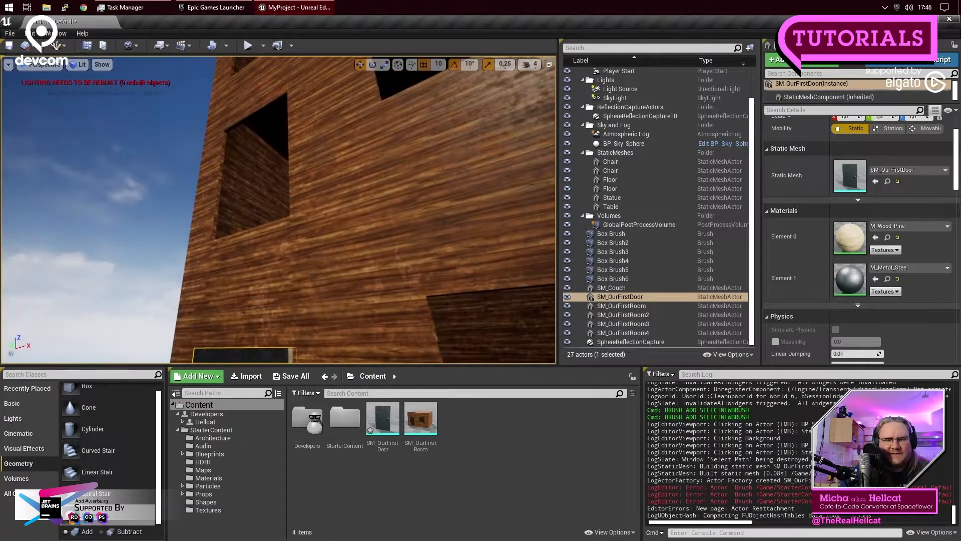
pyautogui.moveTo(383, 418); pyautogui.dragTo(304, 199)
pyautogui.moveTo(272, 160); pyautogui.dragTo(273, 126)
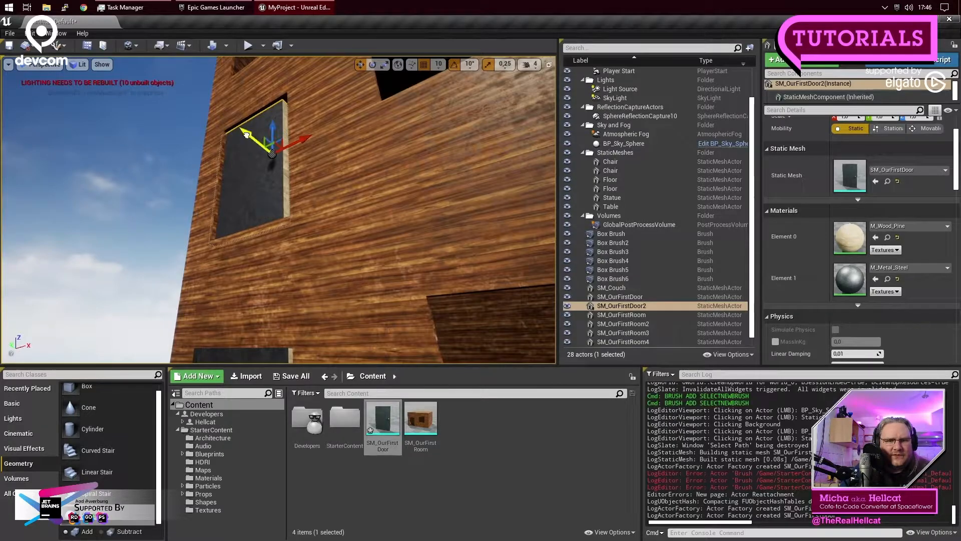
pyautogui.moveTo(246, 134); pyautogui.dragTo(242, 132)
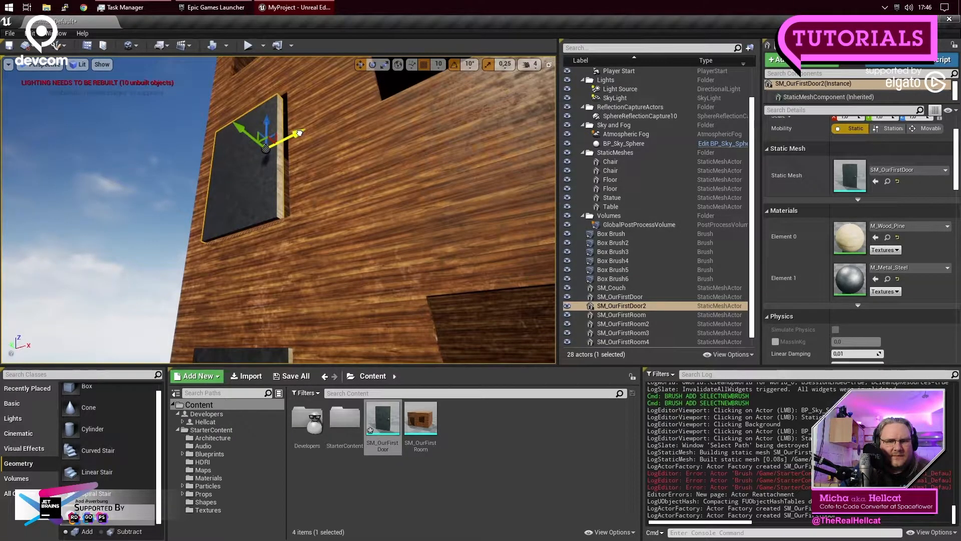
pyautogui.moveTo(302, 132); pyautogui.dragTo(305, 132)
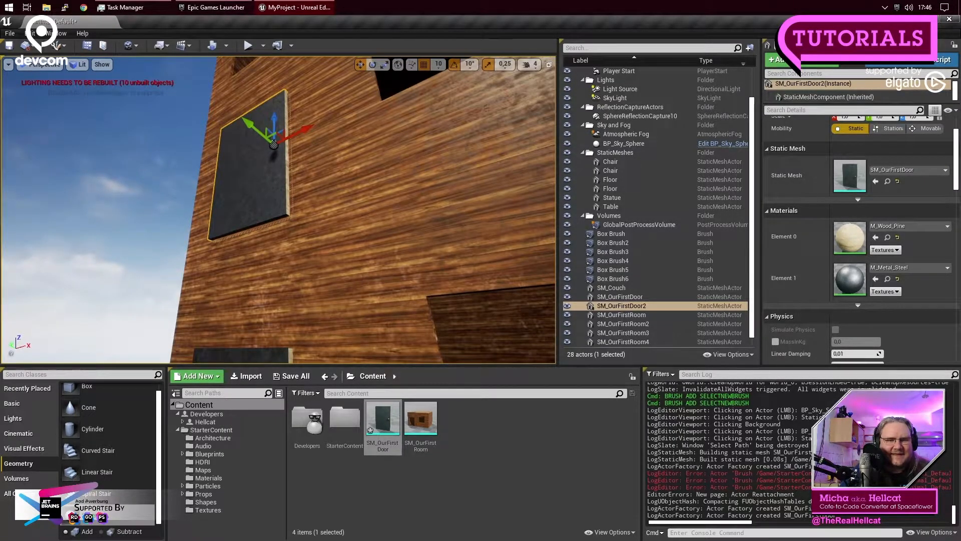
pyautogui.click(123, 260)
pyautogui.scroll(-5, 92, 277)
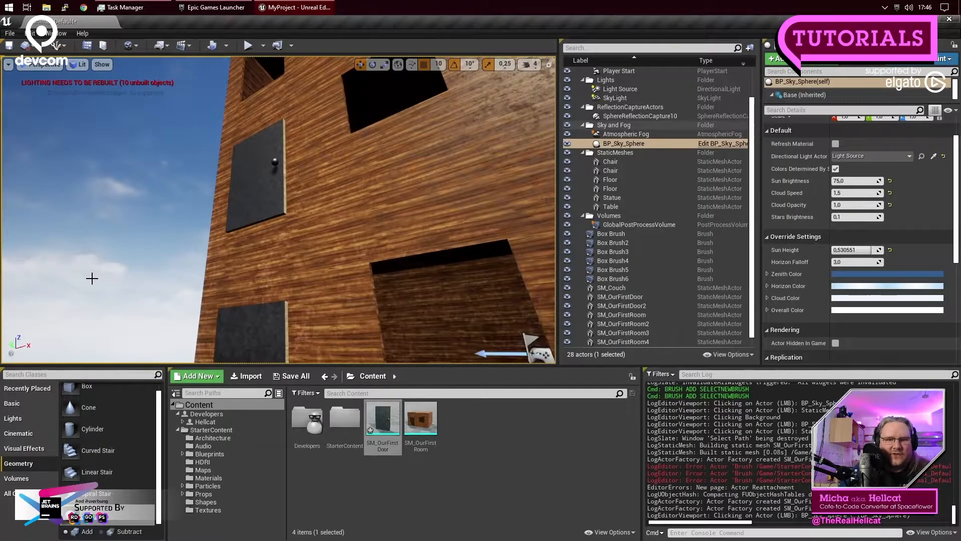
pyautogui.moveTo(126, 274); pyautogui.dragTo(135, 300, button='right')
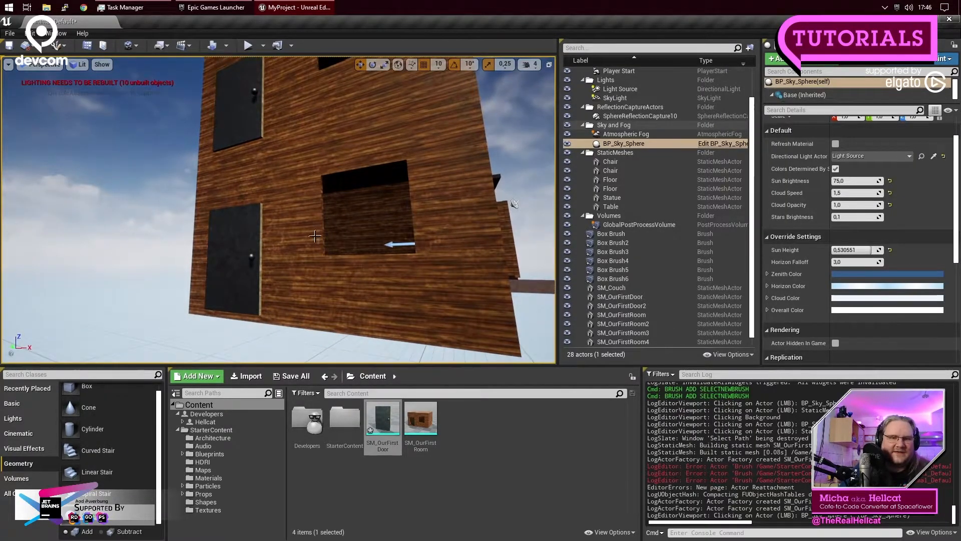
# Step: Delete the upper-storey and ground-floor SM_OurFirstDoor instances from the building's doorways
pyautogui.click(240, 90)
pyautogui.press('Delete')
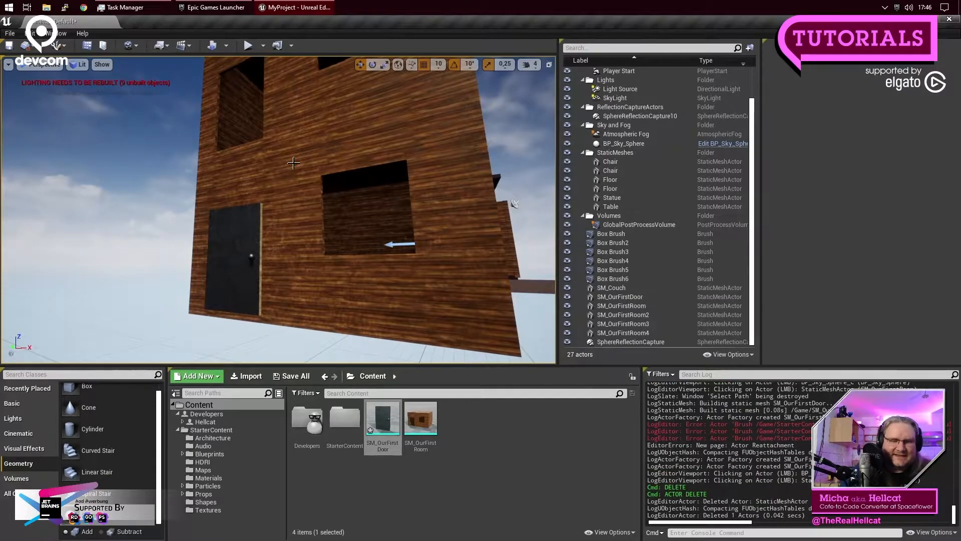
pyautogui.moveTo(305, 335); pyautogui.dragTo(305, 301, button='right')
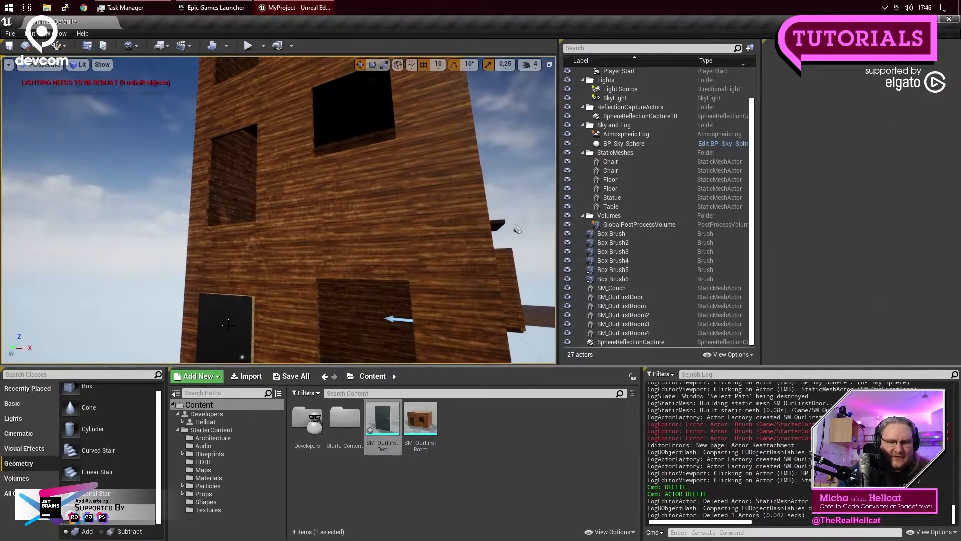
pyautogui.click(228, 327)
pyautogui.press('Delete')
pyautogui.moveTo(349, 274); pyautogui.dragTo(349, 326, button='right')
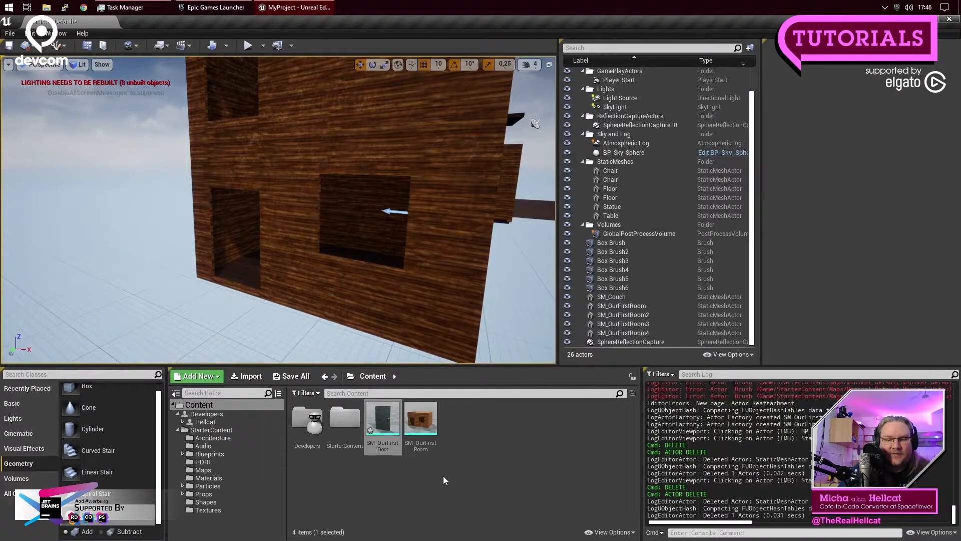
pyautogui.rightClick(480, 479)
pyautogui.click(396, 481)
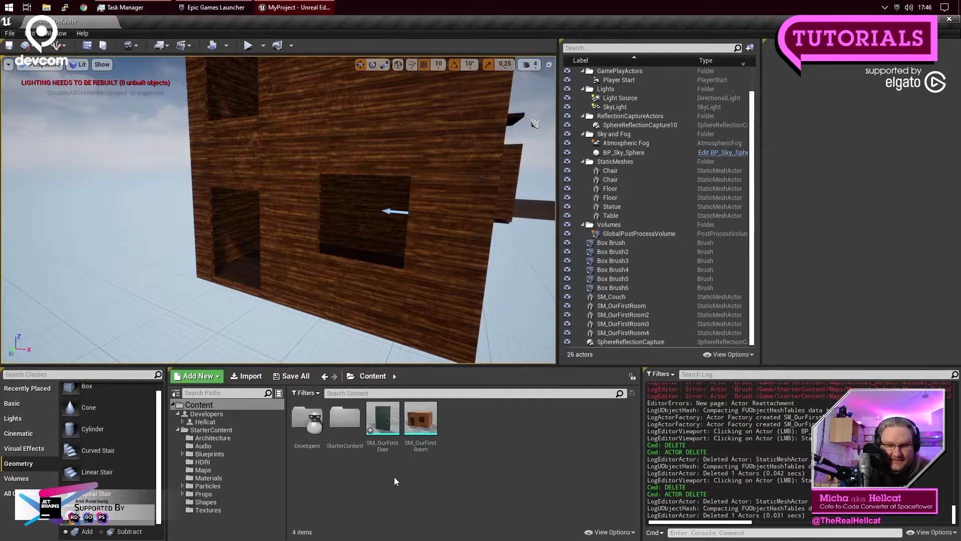
pyautogui.rightClick(462, 480)
pyautogui.click(399, 511)
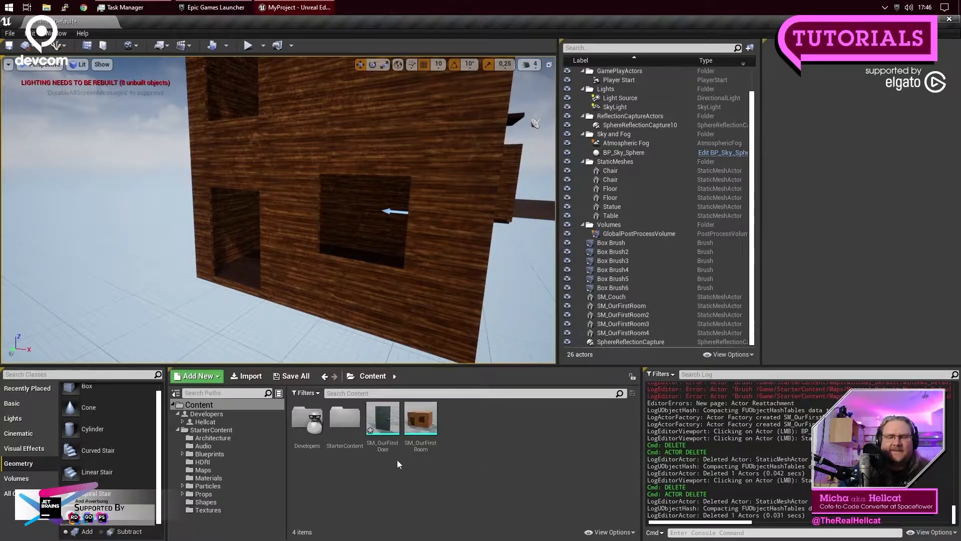
# Step: Place an SM_OurFirstDoor instance beside the building and examine its actor type in the enlarged outliner
pyautogui.moveTo(385, 420)
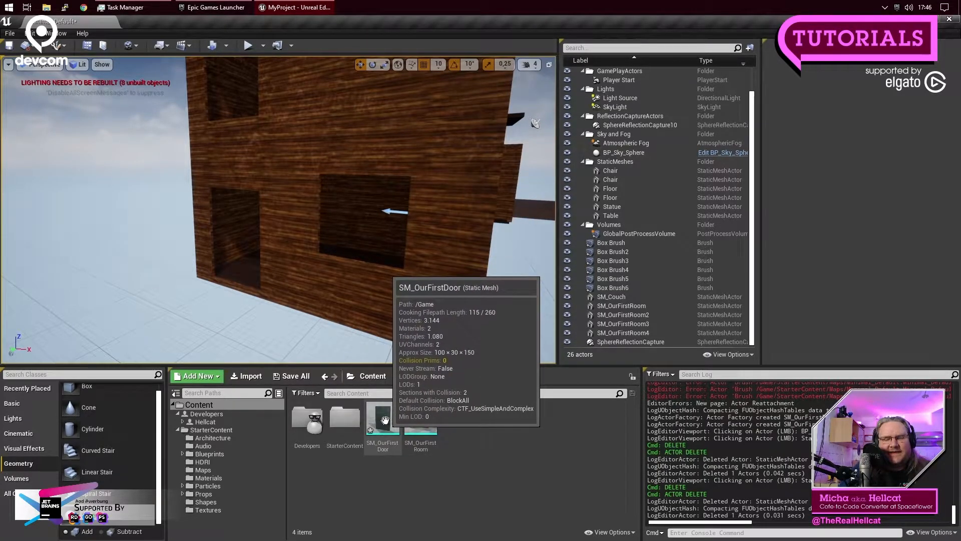
pyautogui.click(382, 421)
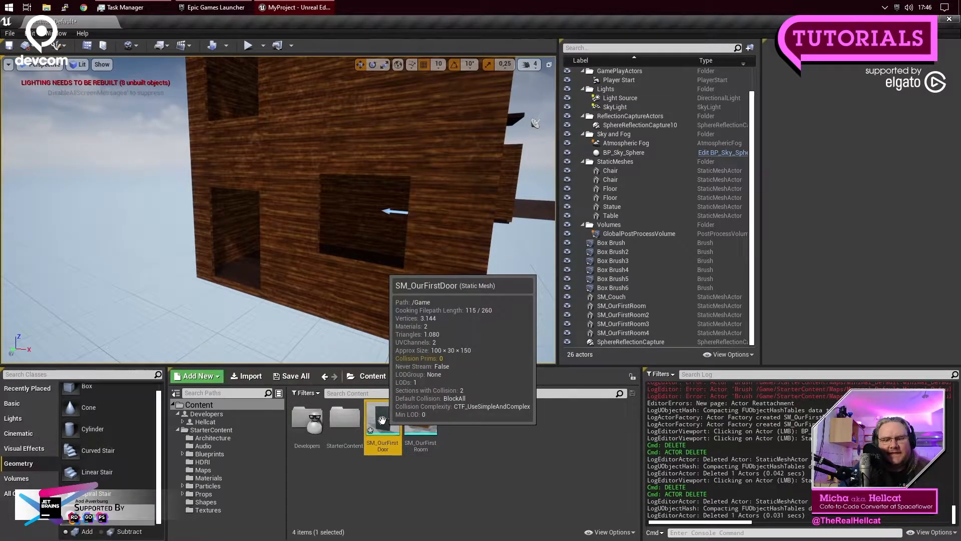
pyautogui.moveTo(383, 420); pyautogui.dragTo(132, 237)
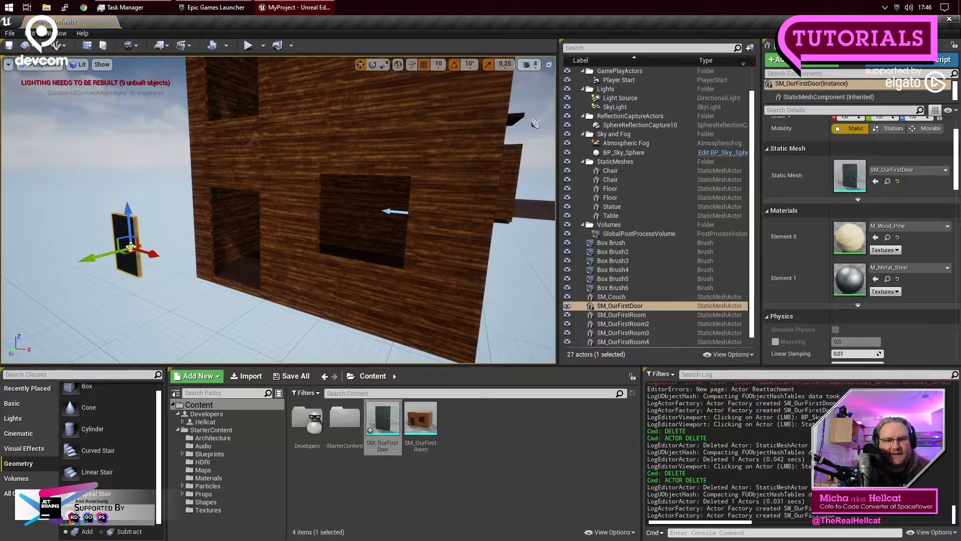
pyautogui.click(715, 305)
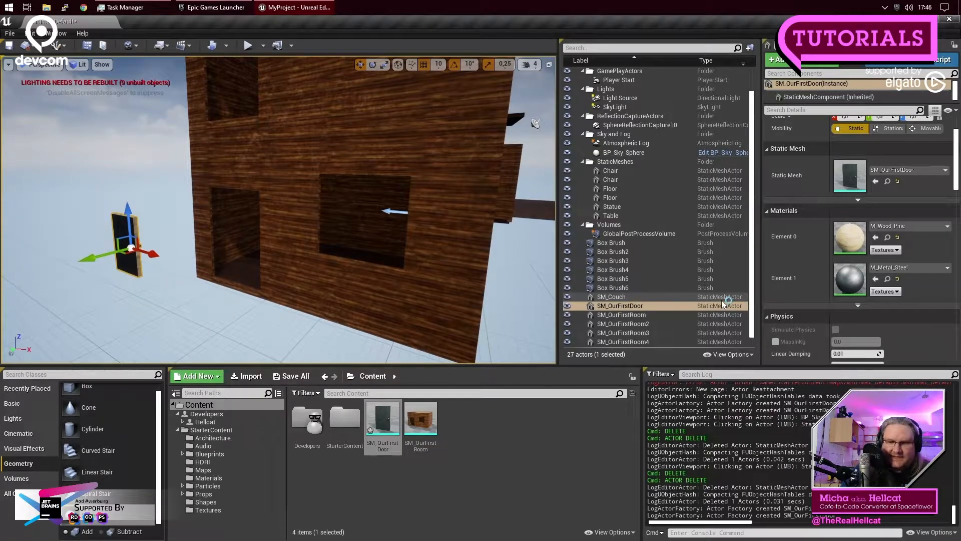
pyautogui.press('super+plus')
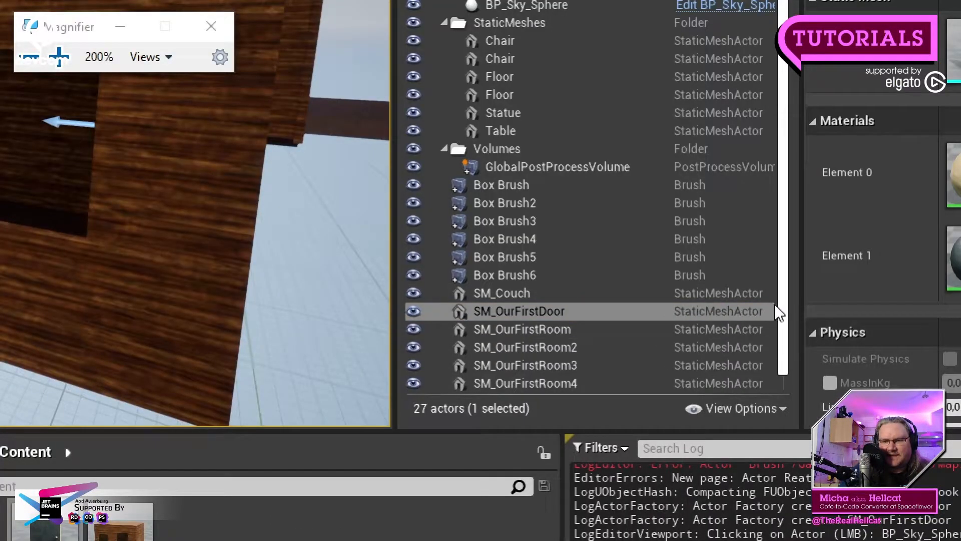
pyautogui.click(774, 306)
pyautogui.press('super+Escape')
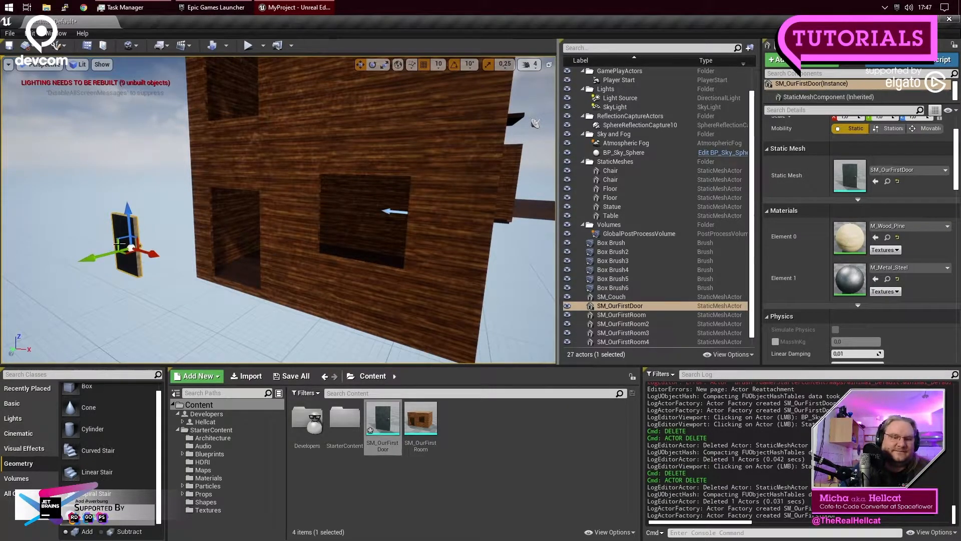
# Step: Delete the SM_OurFirstDoor instance standing beside the building
pyautogui.click(105, 295)
pyautogui.click(133, 273)
pyautogui.press('Delete')
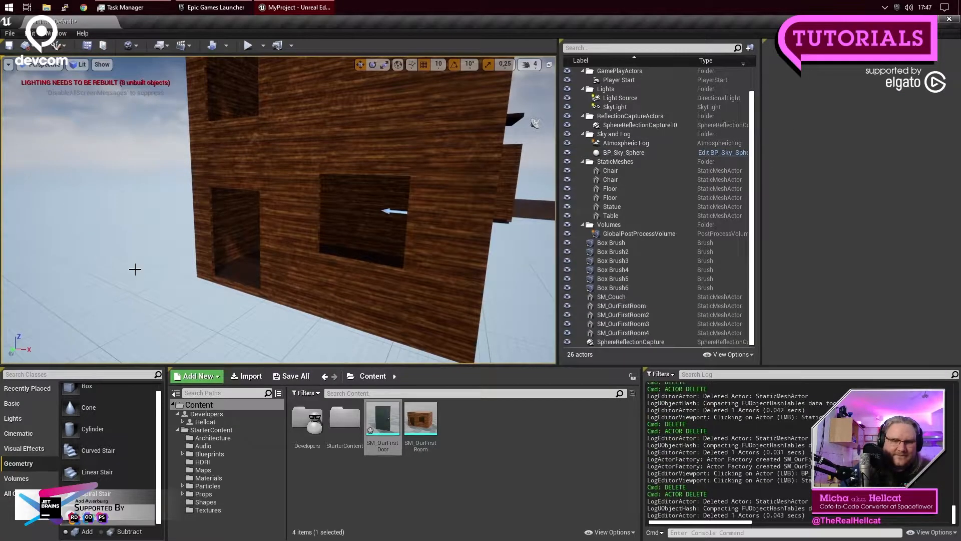
# Step: Create a Blueprint class named BP_DoorActor with Actor as parent and open its editor docked in the main window
pyautogui.rightClick(446, 486)
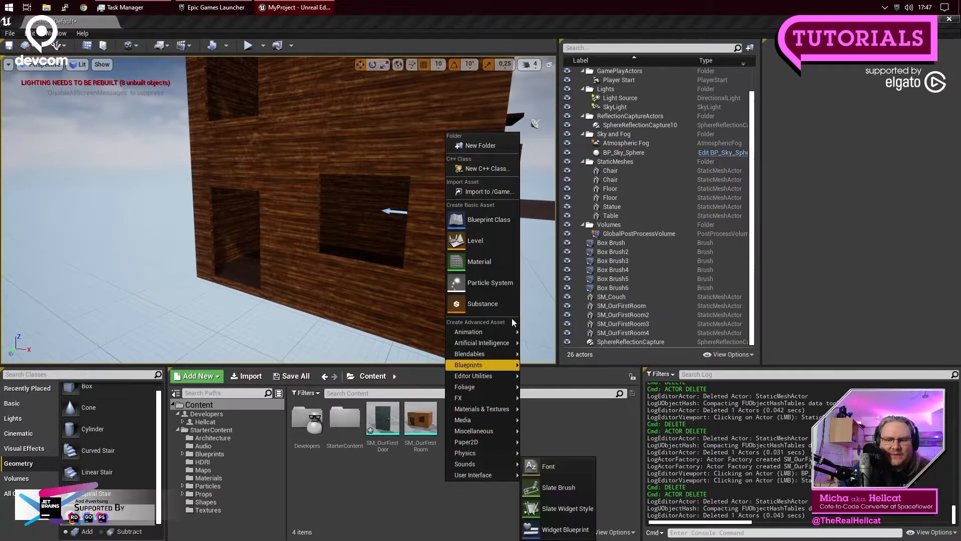
pyautogui.click(501, 220)
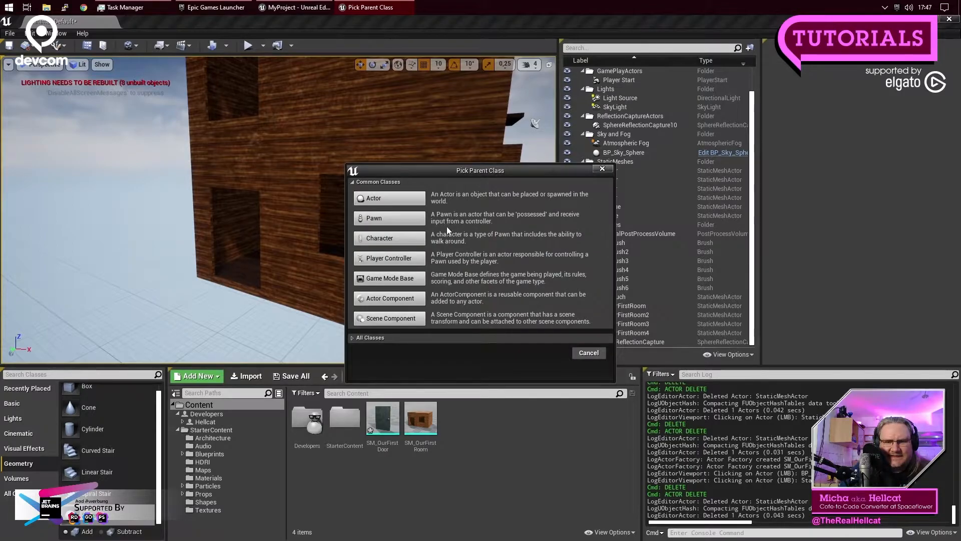
pyautogui.click(401, 200)
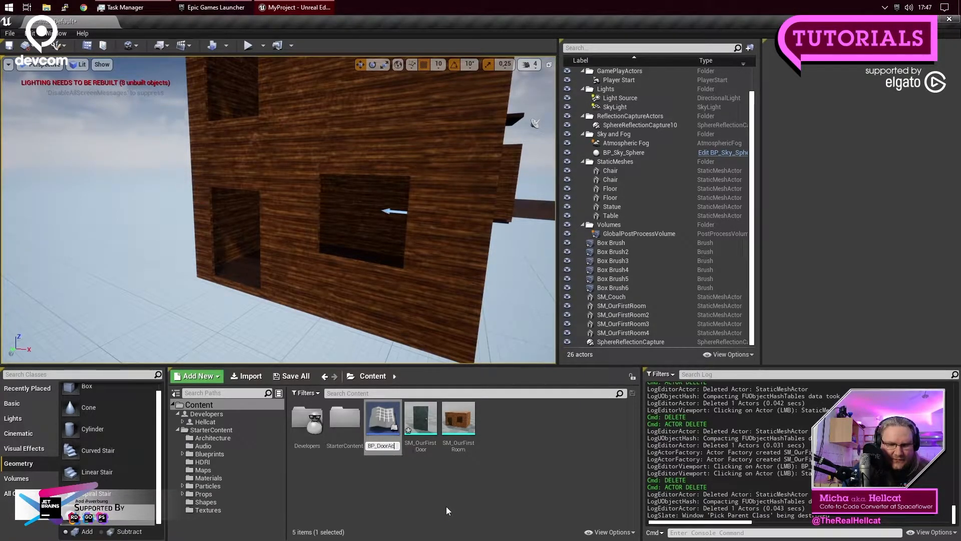
pyautogui.press('Return')
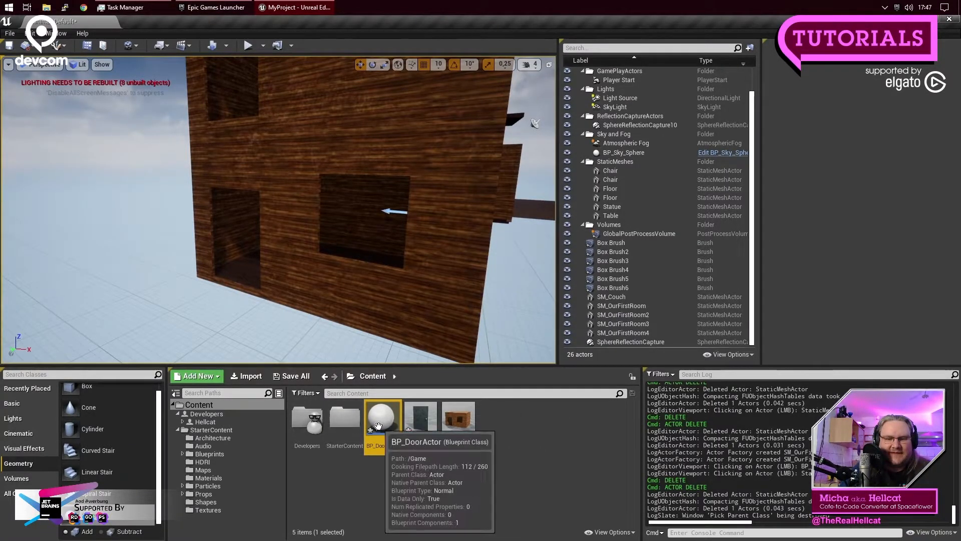
pyautogui.doubleClick(387, 419)
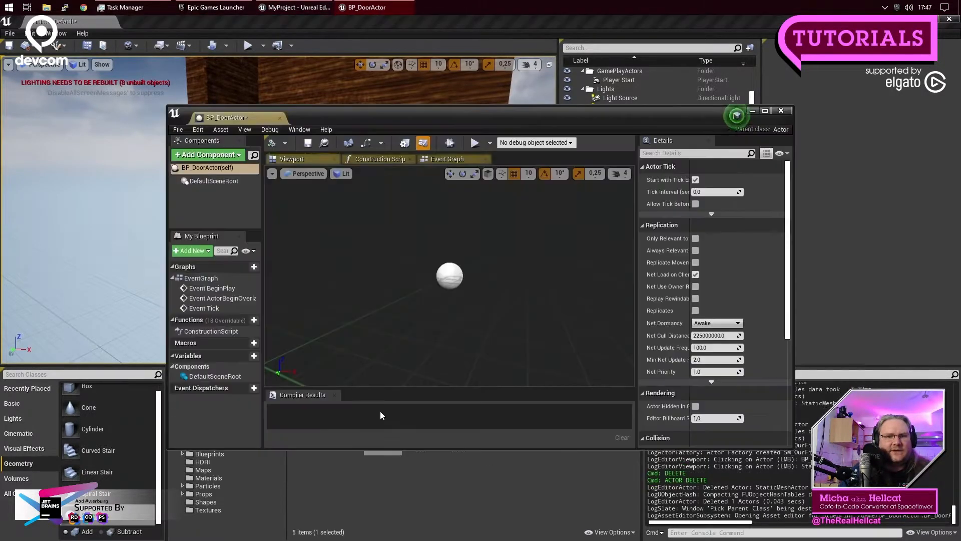
pyautogui.moveTo(227, 121); pyautogui.dragTo(150, 21)
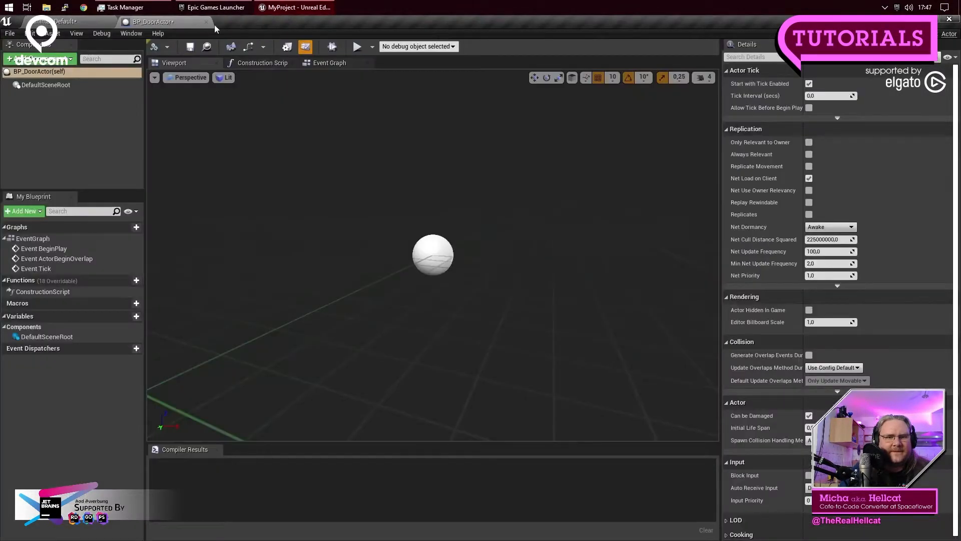
# Step: Add a Static Mesh component named Door under the Blueprint's default scene root and select it
pyautogui.click(71, 59)
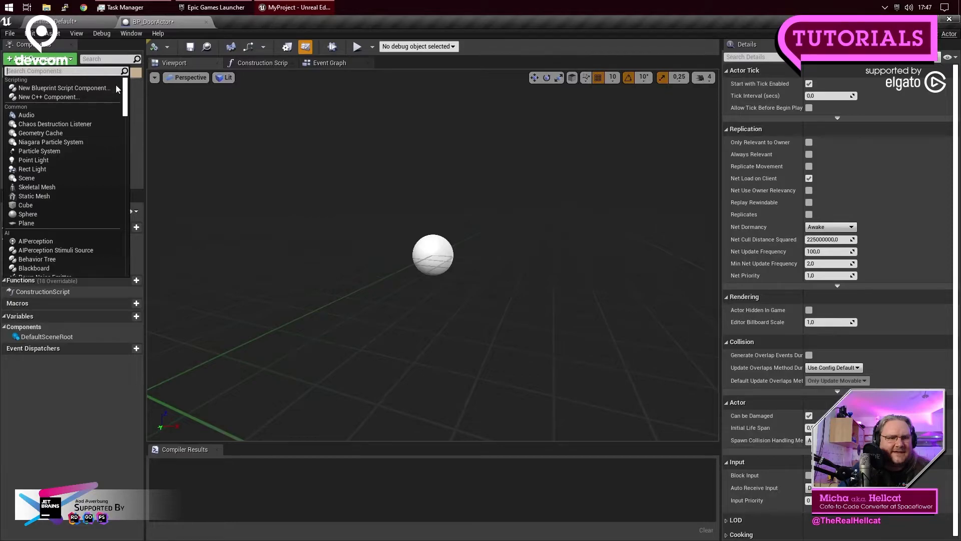
pyautogui.write('static')
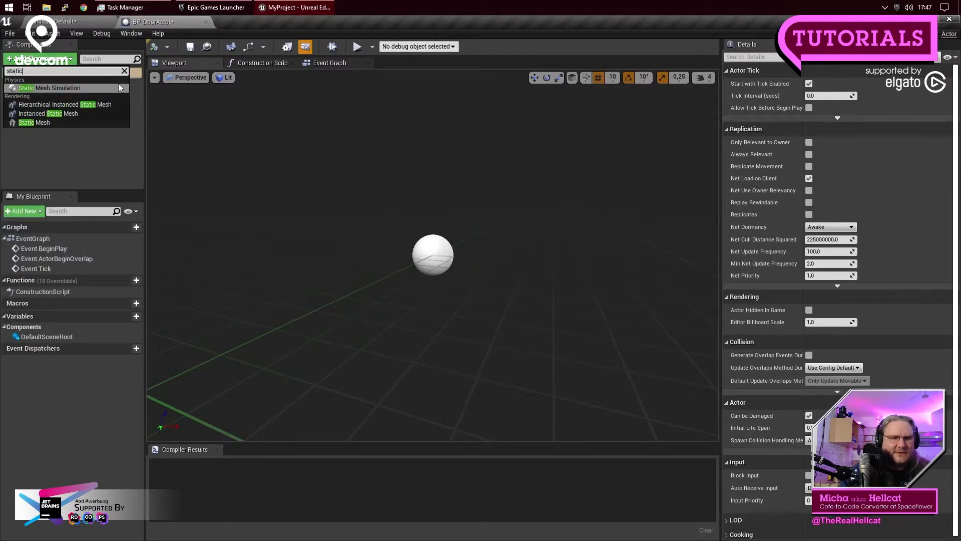
pyautogui.click(49, 122)
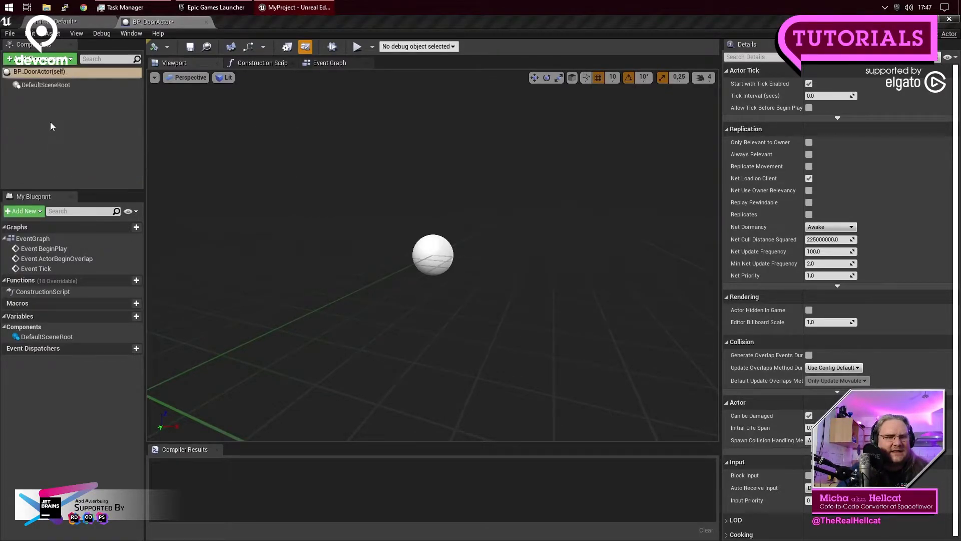
pyautogui.write('Door')
pyautogui.press('Return')
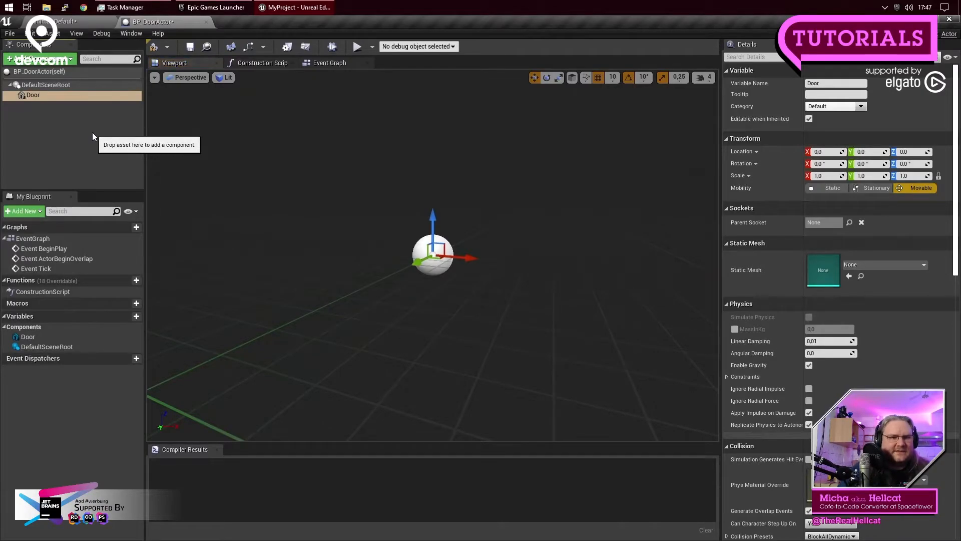
pyautogui.click(35, 97)
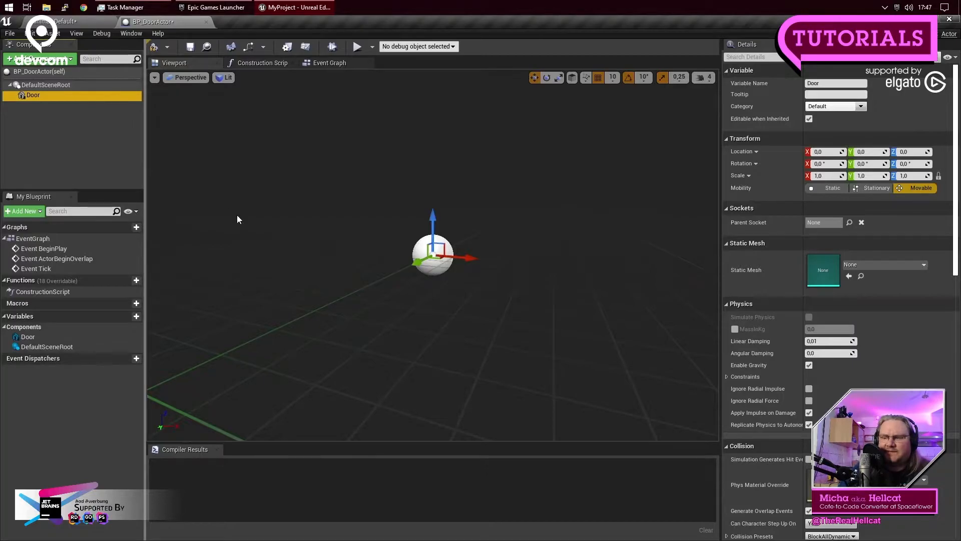
# Step: Assign the SM_Door static mesh to the Door component and examine the door from several angles
pyautogui.click(896, 264)
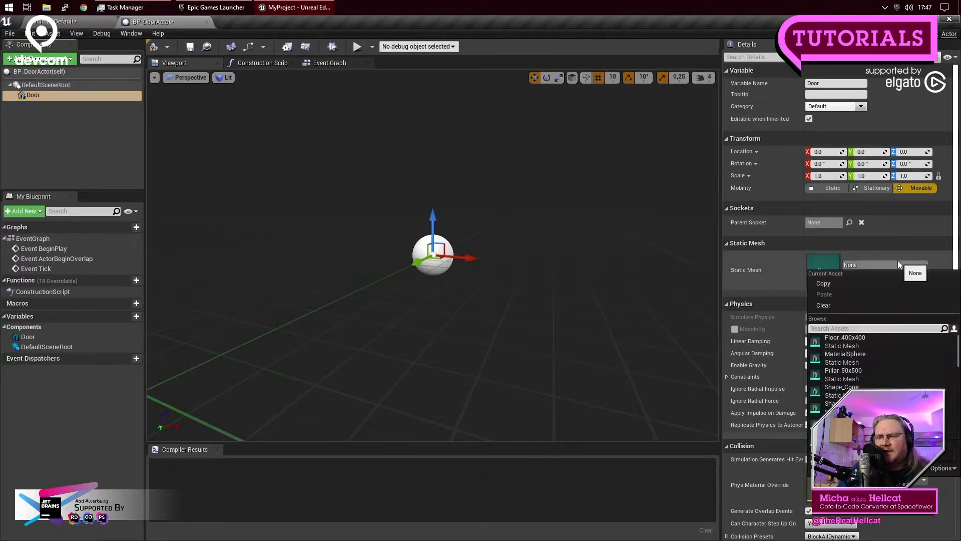
pyautogui.write('door')
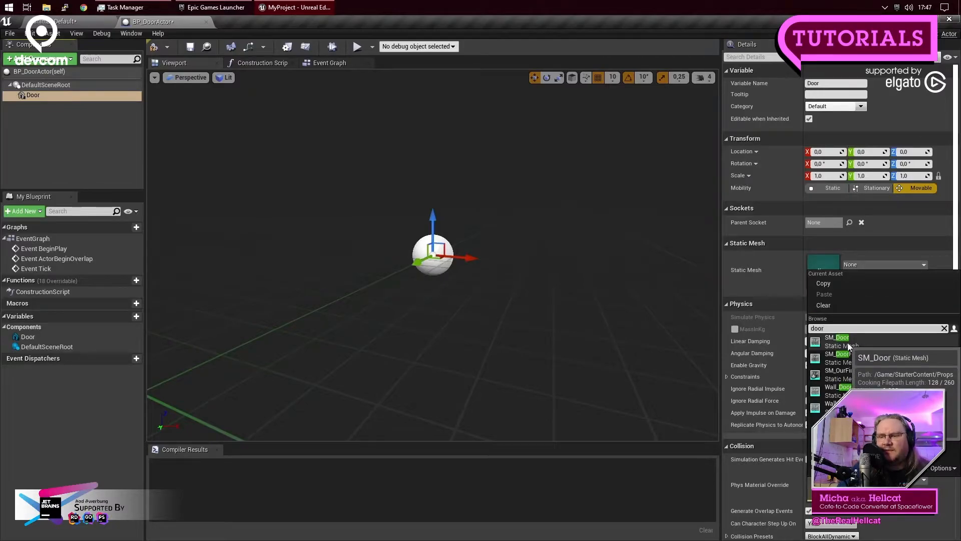
pyautogui.click(887, 339)
pyautogui.moveTo(564, 261); pyautogui.dragTo(573, 90, button='middle')
pyautogui.moveTo(564, 261); pyautogui.dragTo(495, 268, button='right')
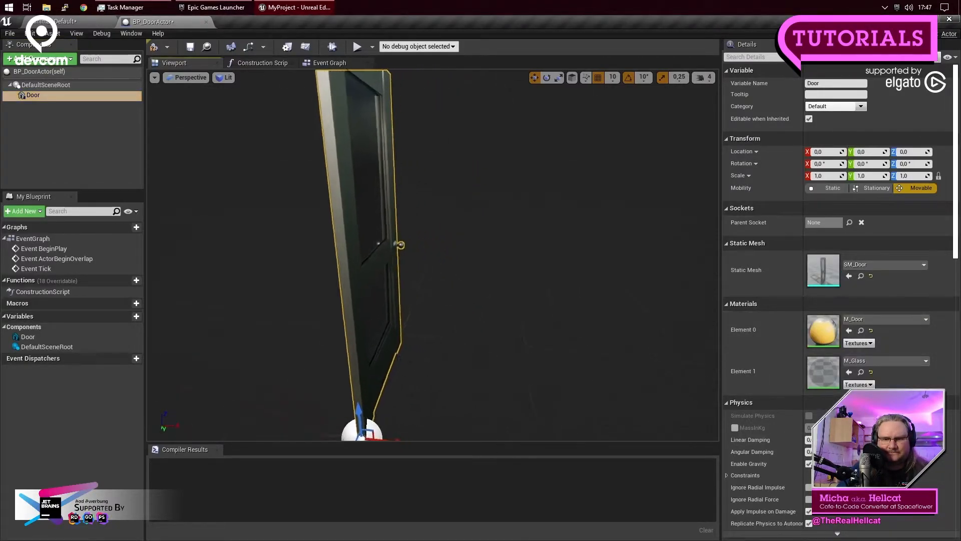
pyautogui.press('d')
pyautogui.moveTo(593, 287); pyautogui.dragTo(590, 287, button='right')
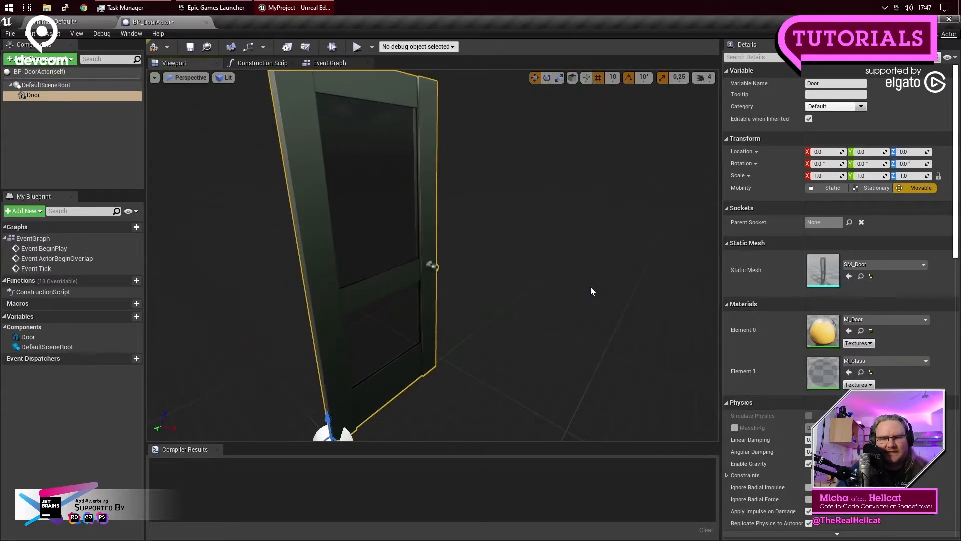
pyautogui.moveTo(578, 314); pyautogui.dragTo(594, 365, button='middle')
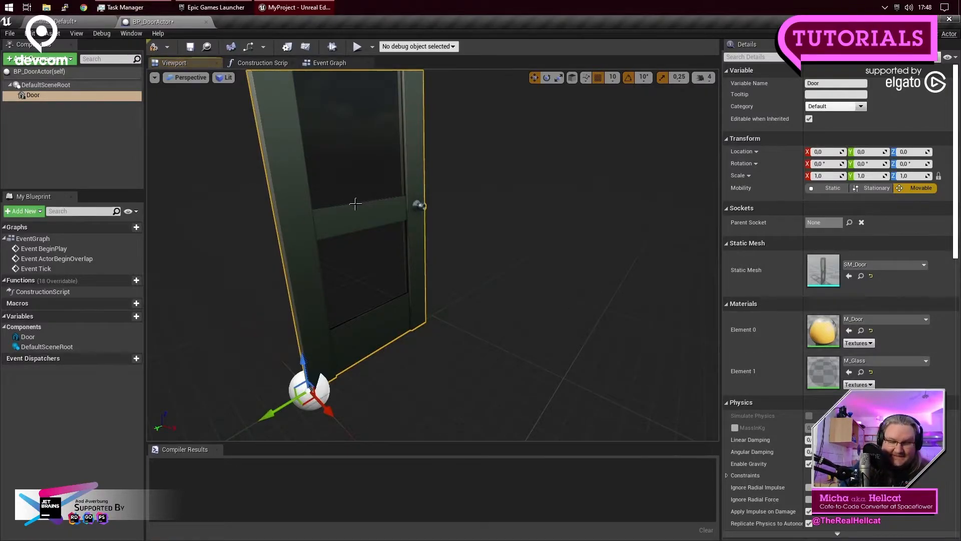
pyautogui.moveTo(381, 240); pyautogui.dragTo(345, 230, button='right')
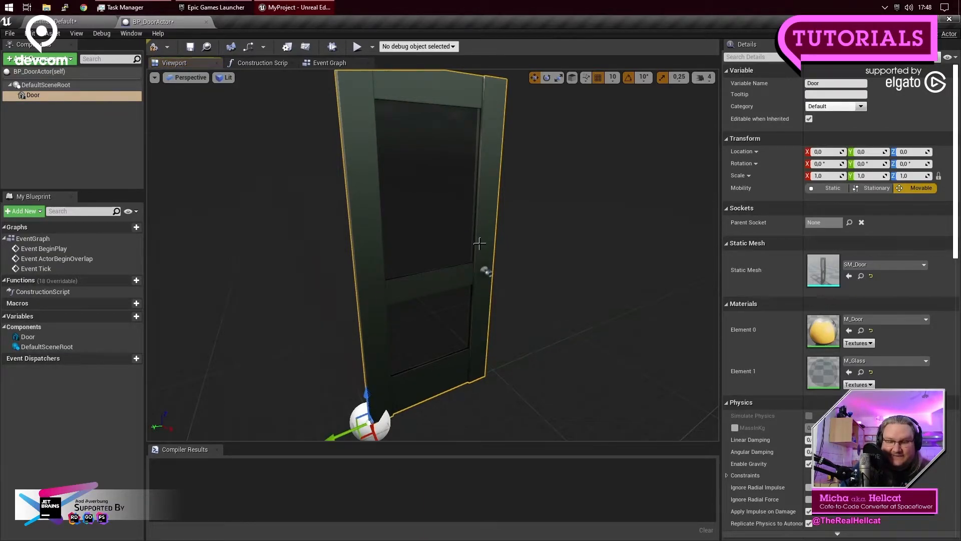
# Step: Delete the Door component and add a new Static Mesh component named Door under the default scene root
pyautogui.press('Delete')
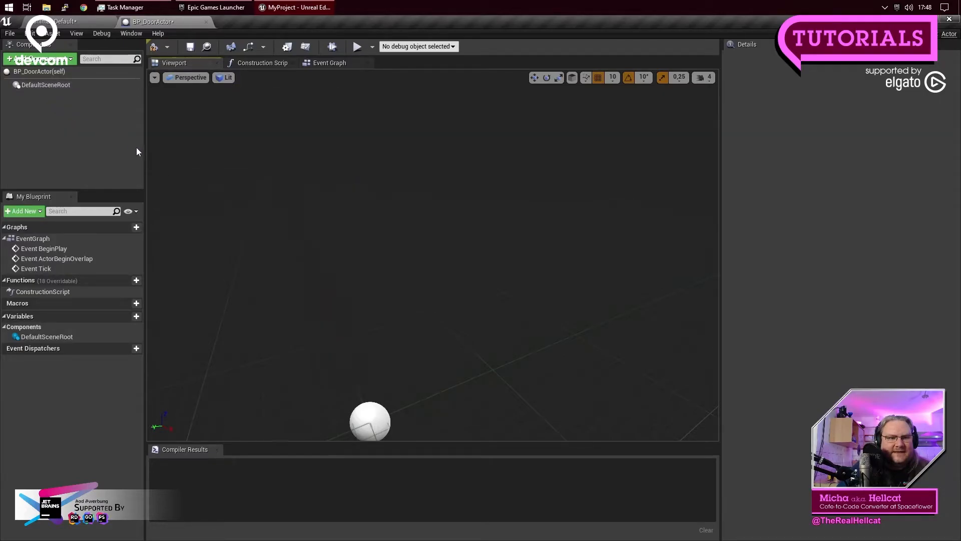
pyautogui.click(73, 61)
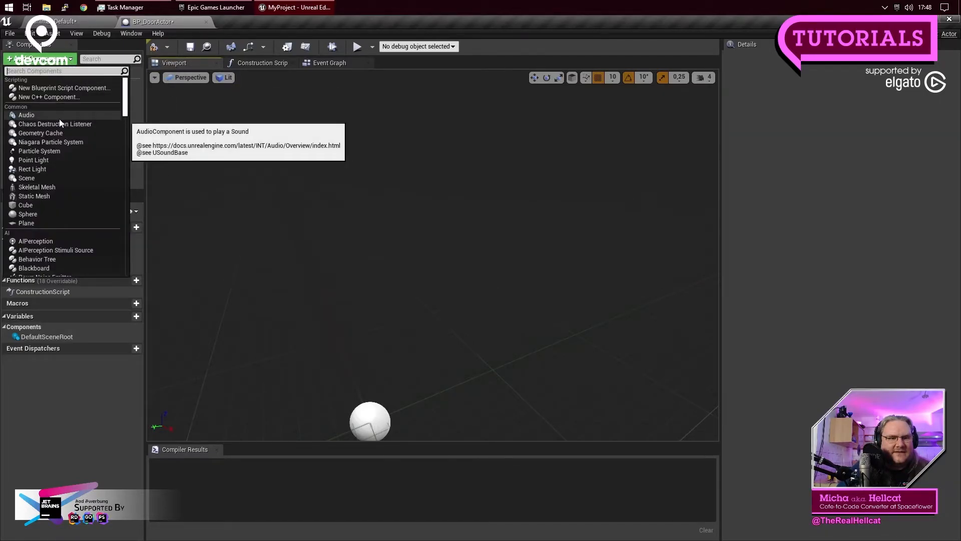
pyautogui.write('st')
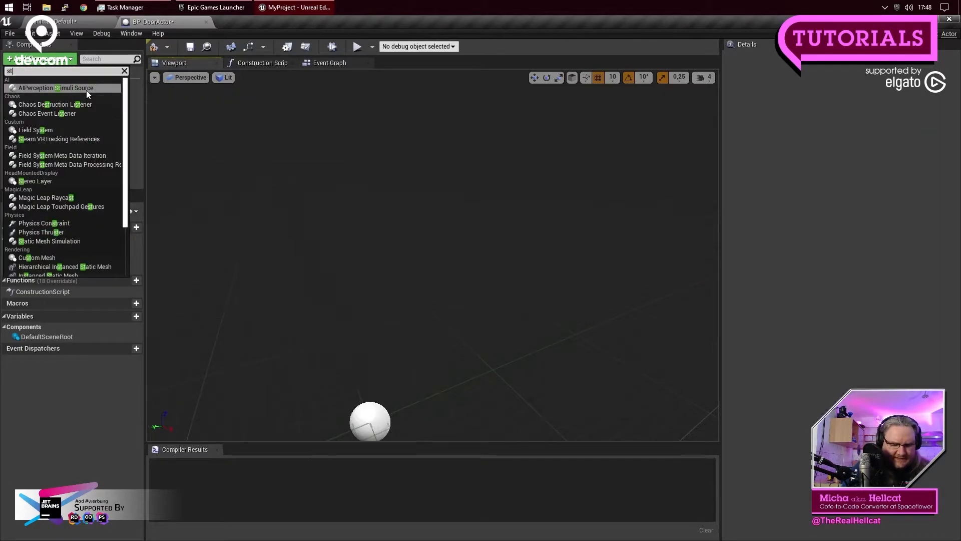
pyautogui.write('atic')
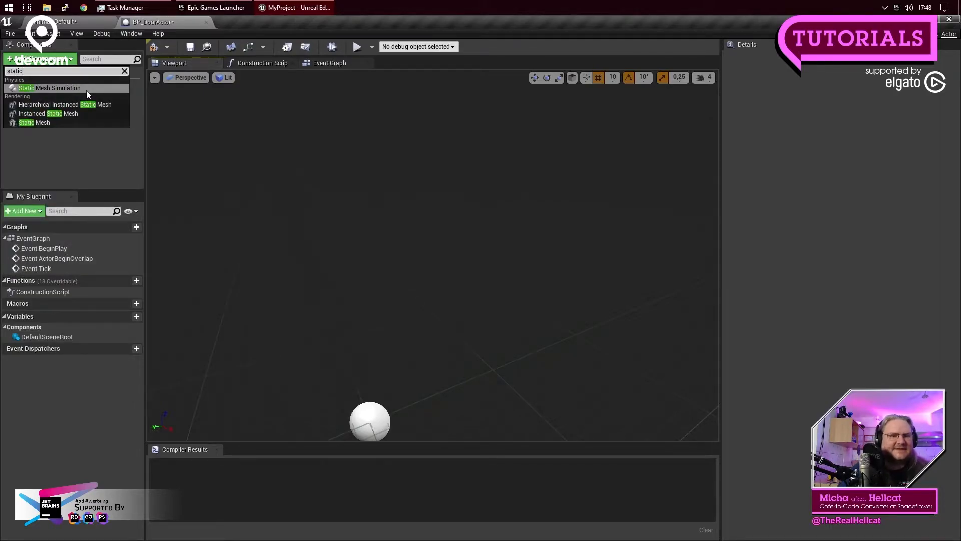
pyautogui.click(58, 124)
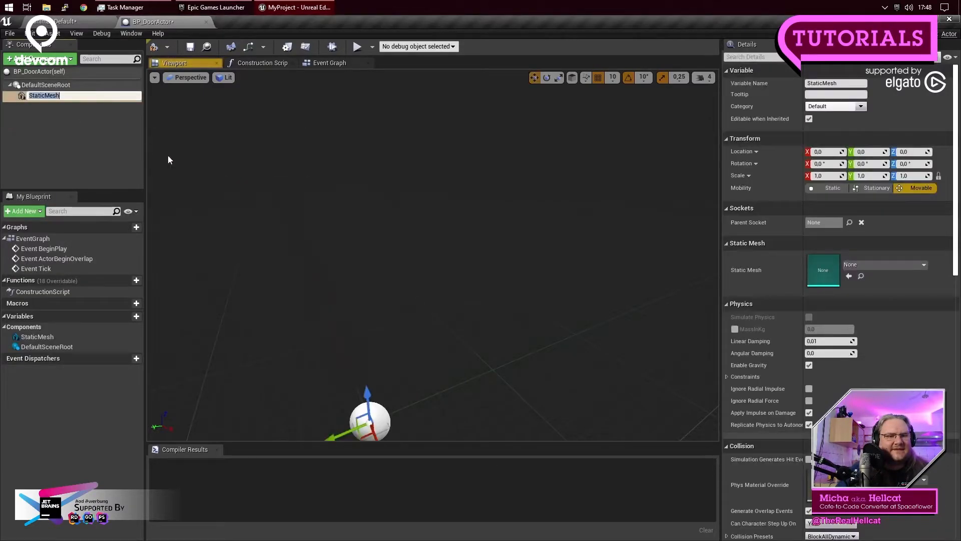
pyautogui.write('Door')
pyautogui.press('Return')
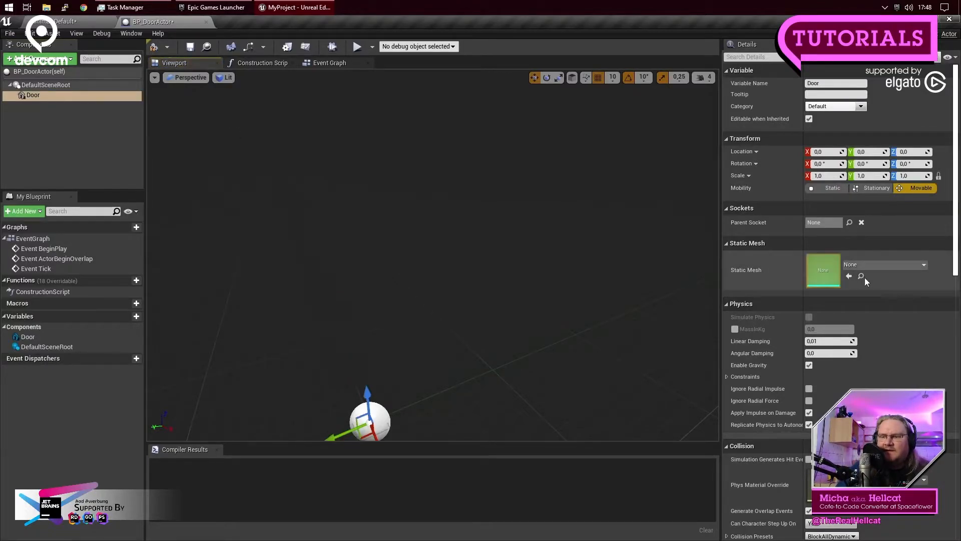
# Step: Search the static mesh choices of the new Door component for "door"
pyautogui.click(926, 266)
pyautogui.write('door')
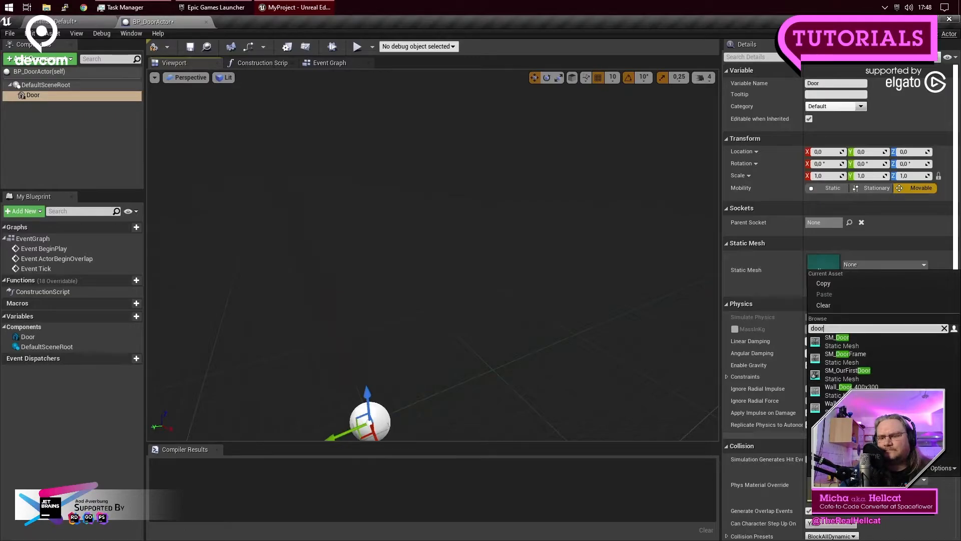
# Step: Assign the SM_OurFirstDoor static mesh to the Door component
pyautogui.click(868, 374)
pyautogui.moveTo(543, 356); pyautogui.dragTo(585, 356, button='middle')
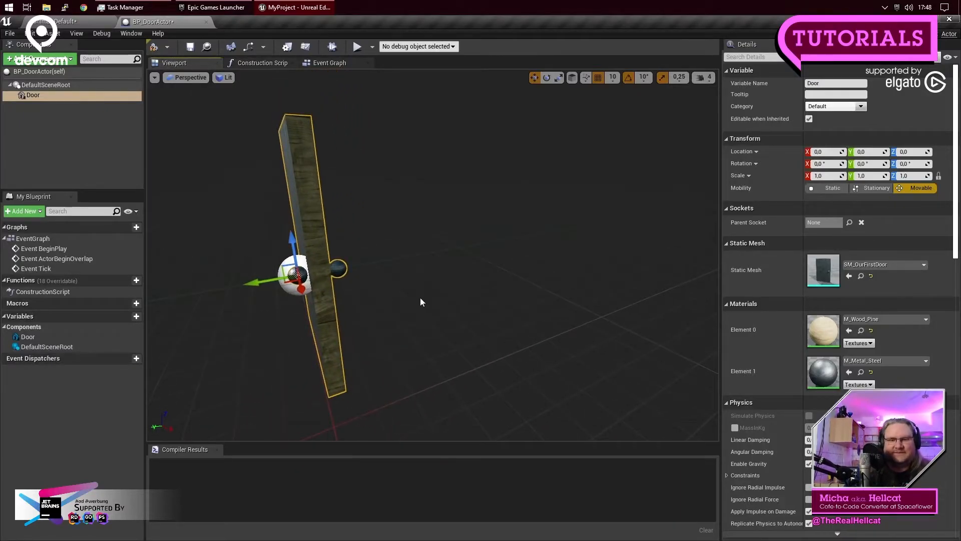
# Step: Examine the door mesh from its front, back and edge, checking where the handle and the root sphere sit
pyautogui.moveTo(421, 302); pyautogui.dragTo(150, 314, button='right')
pyautogui.scroll(-2, 419, 294)
pyautogui.scroll(2, 419, 294)
pyautogui.moveTo(596, 277); pyautogui.dragTo(576, 284, button='right')
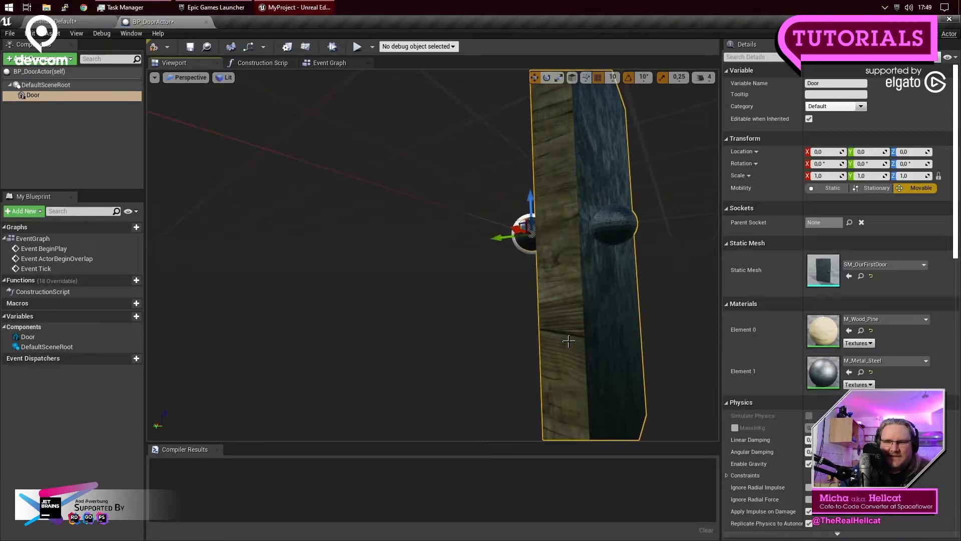
pyautogui.moveTo(557, 256); pyautogui.dragTo(465, 268, button='right')
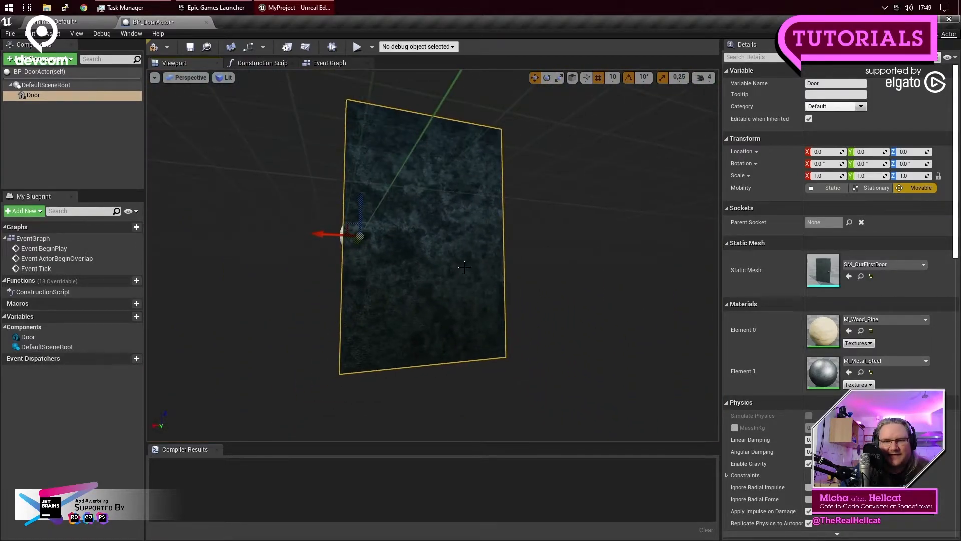
pyautogui.scroll(3, 463, 283)
pyautogui.scroll(-4, 452, 259)
pyautogui.moveTo(435, 274); pyautogui.dragTo(701, 273, button='right')
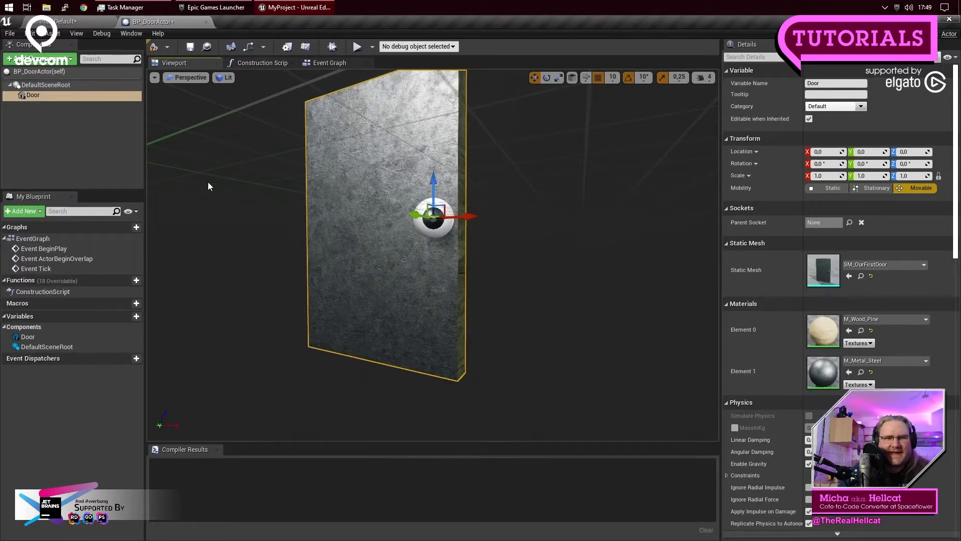
# Step: Place a test copy of SM_OurFirstDoor in the level beside the wooden building and delete it again
pyautogui.click(44, 22)
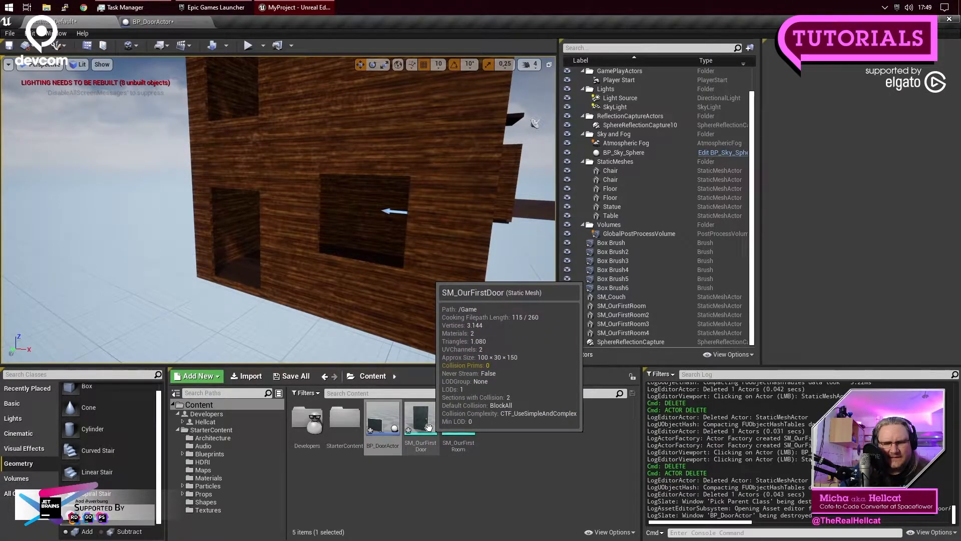
pyautogui.moveTo(421, 418); pyautogui.dragTo(119, 291)
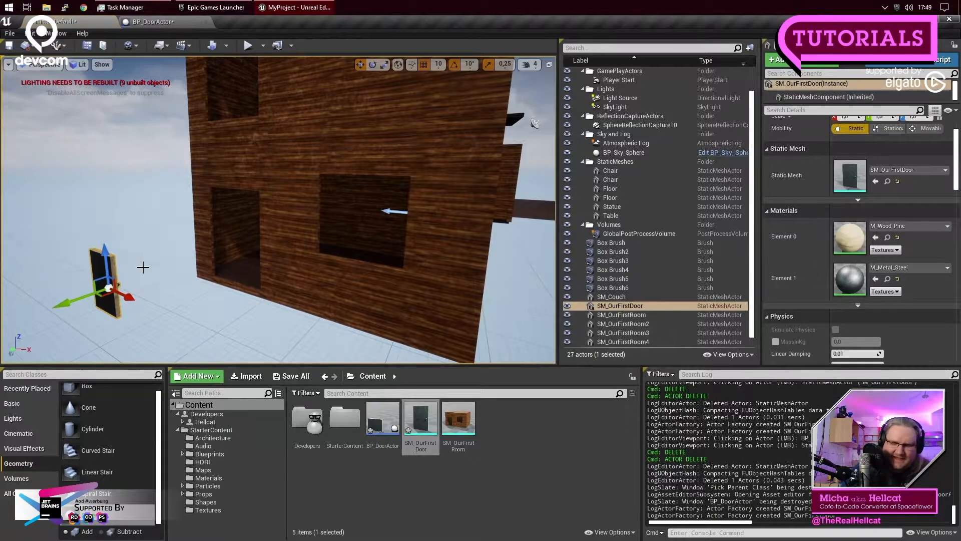
pyautogui.press('Delete')
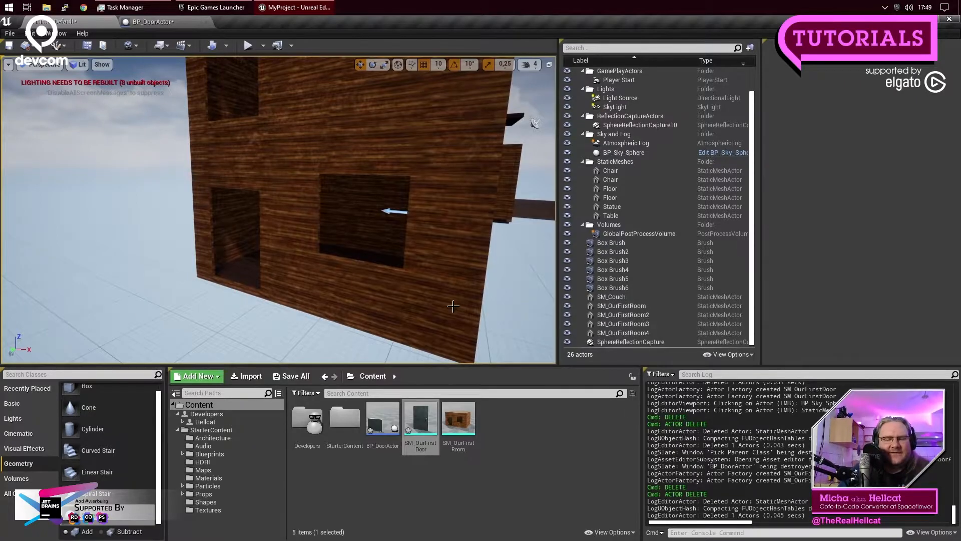
# Step: Return to the BP_DoorActor blueprint and examine the door's pivot and handles from several angles
pyautogui.click(151, 22)
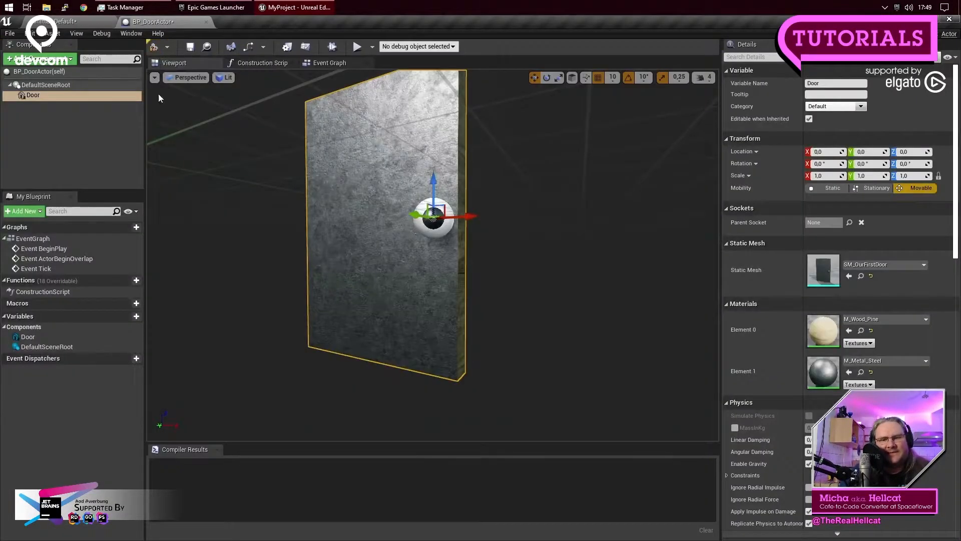
pyautogui.moveTo(460, 198); pyautogui.dragTo(441, 201, button='right')
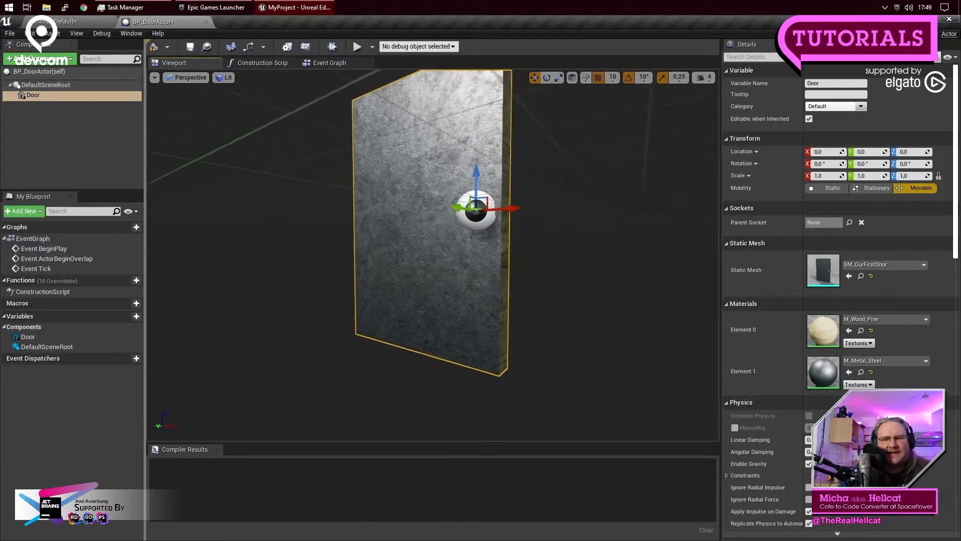
pyautogui.moveTo(508, 166); pyautogui.dragTo(416, 168, button='right')
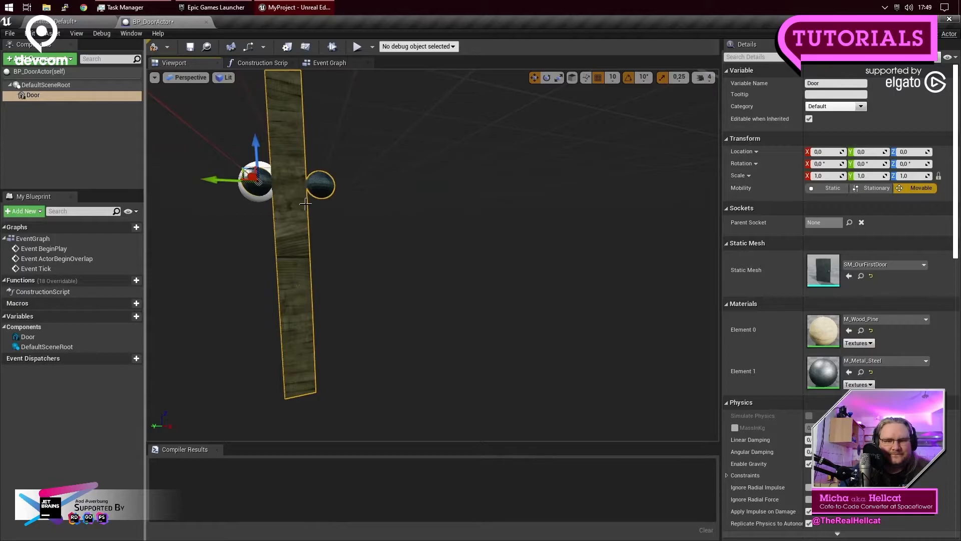
pyautogui.moveTo(306, 203); pyautogui.dragTo(323, 199, button='right')
pyautogui.moveTo(307, 280); pyautogui.dragTo(272, 216, button='right')
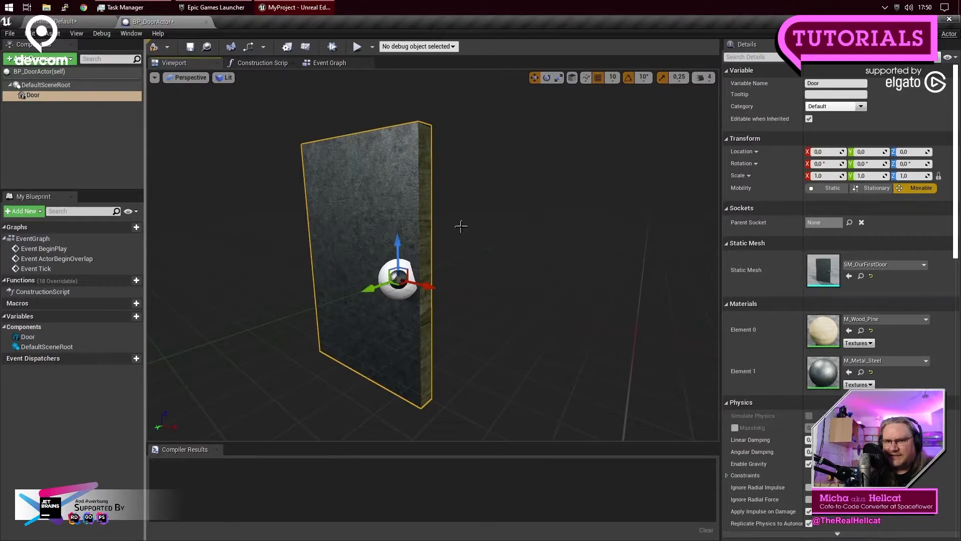
# Step: Try M_Metal_Rust as the Door's Element 1 material and switch it back to M_Metal_Steel
pyautogui.click(926, 361)
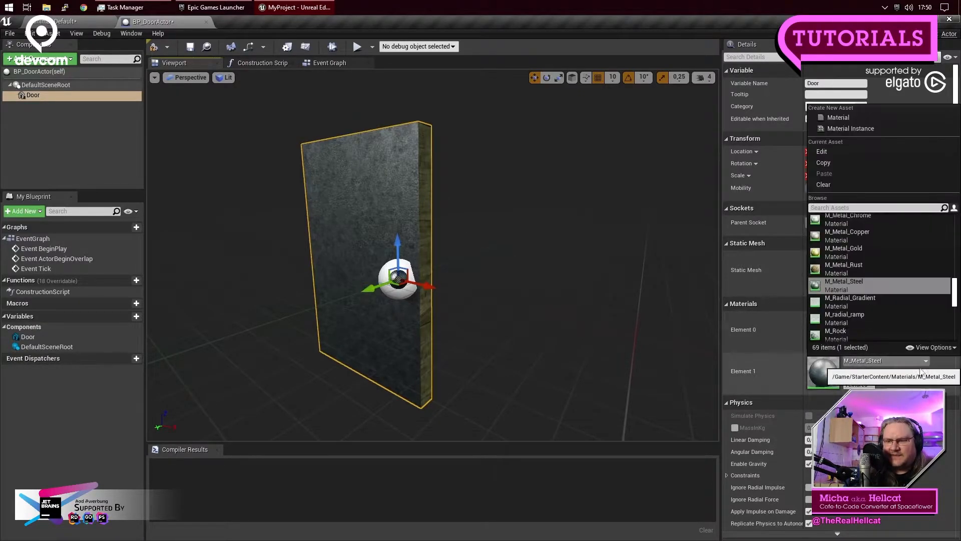
pyautogui.click(855, 269)
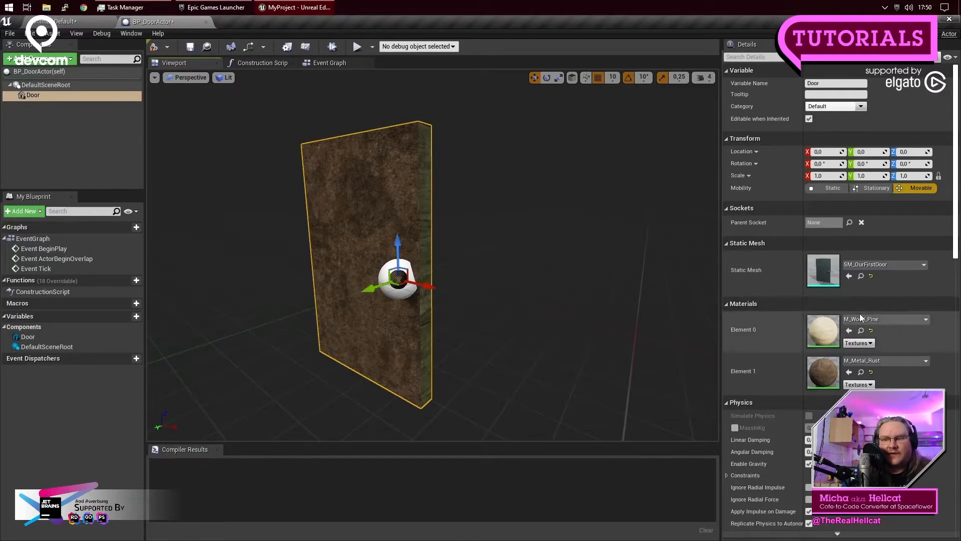
pyautogui.click(887, 361)
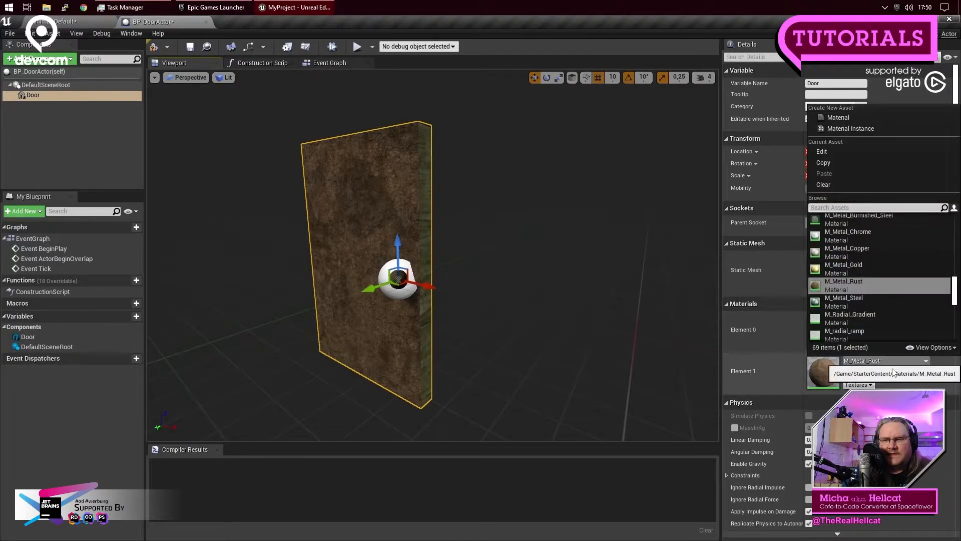
pyautogui.click(880, 299)
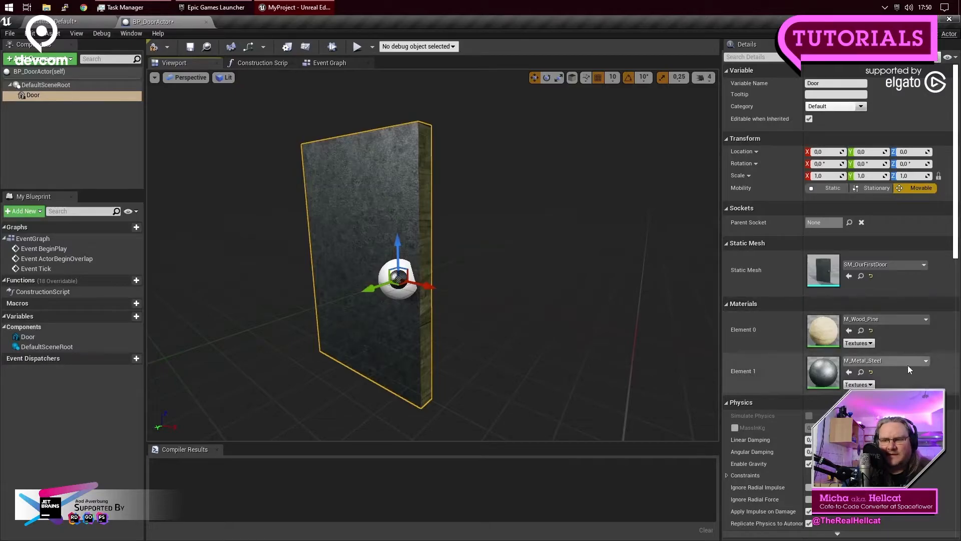
# Step: Try M_Radial_Gradient as the Door's Element 1 material and restore M_Metal_Steel
pyautogui.click(926, 360)
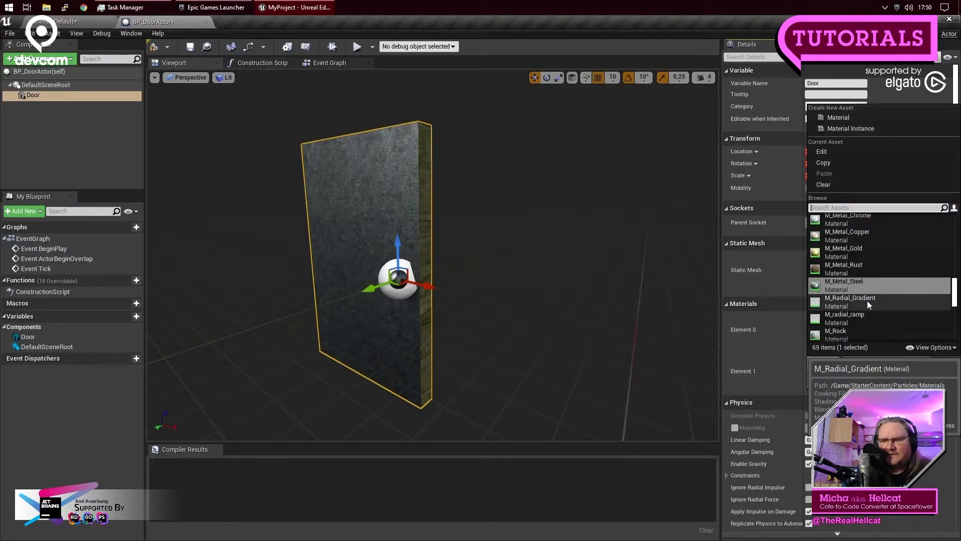
pyautogui.click(866, 301)
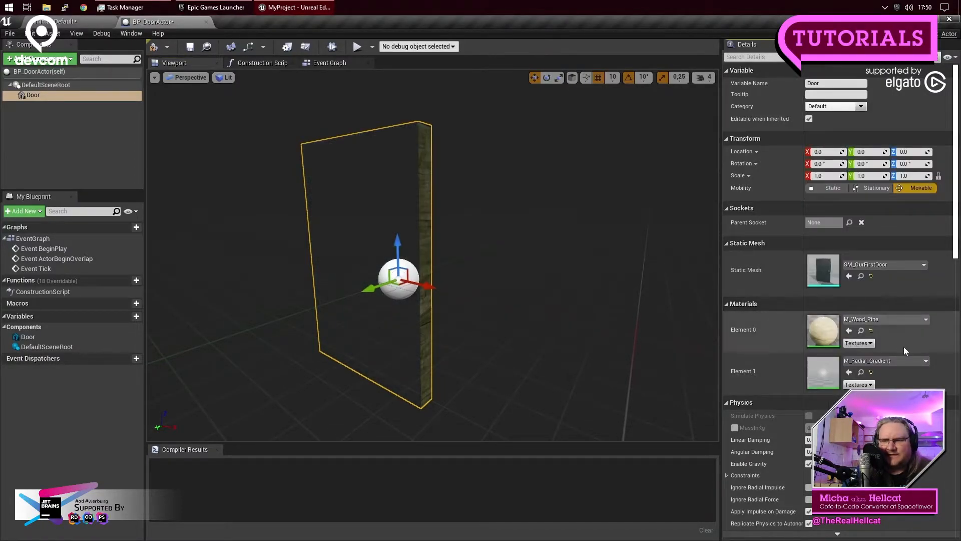
pyautogui.click(914, 361)
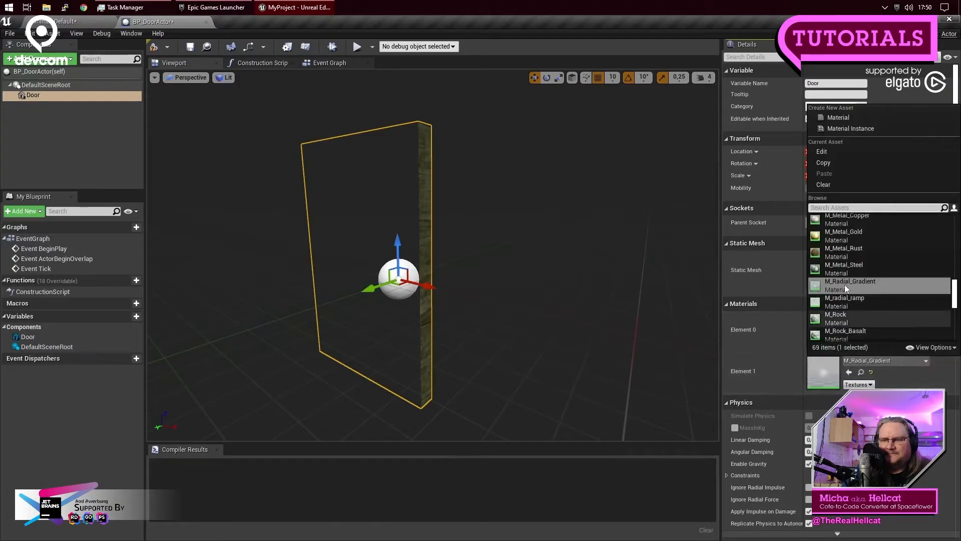
pyautogui.click(843, 272)
# Step: Raise the Door component above the scene root to a Z location of 20
pyautogui.moveTo(368, 278)
pyautogui.mouseDown(button='right')
pyautogui.moveTo(416, 280)
pyautogui.moveTo(368, 278)
pyautogui.mouseUp(button='right')
pyautogui.press('a')
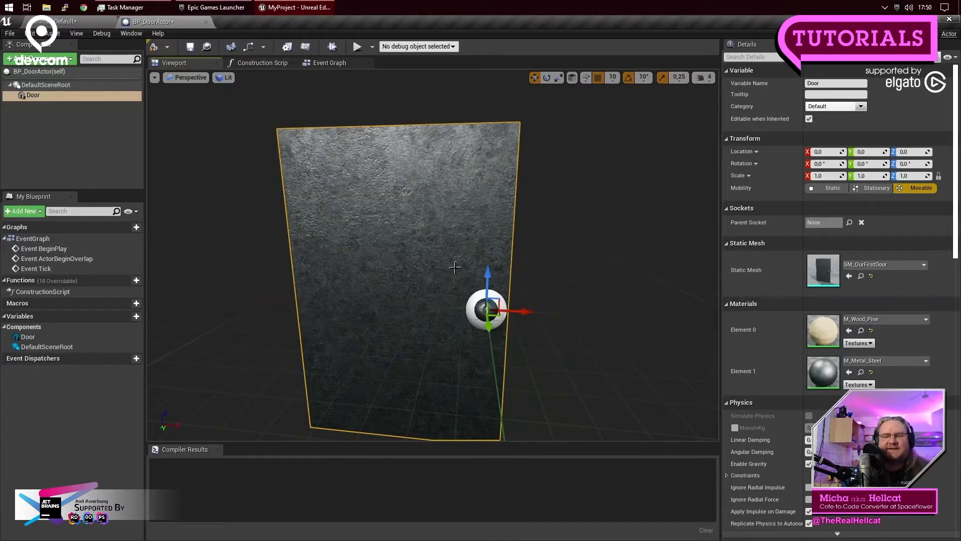
pyautogui.moveTo(509, 270); pyautogui.dragTo(470, 277, button='right')
pyautogui.moveTo(606, 263); pyautogui.dragTo(615, 213)
# Step: Examine the raised door's offset from the root sphere from several distances and angles
pyautogui.moveTo(682, 275); pyautogui.dragTo(682, 250, button='right')
pyautogui.press('a')
pyautogui.press('d')
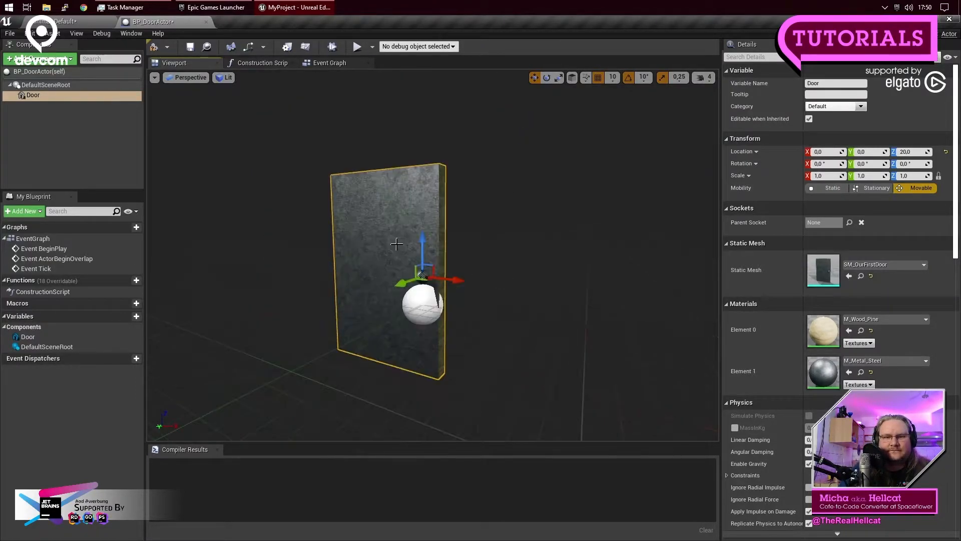
pyautogui.moveTo(518, 262)
pyautogui.mouseDown(button='right')
pyautogui.moveTo(511, 283)
pyautogui.moveTo(511, 264)
pyautogui.mouseUp(button='right')
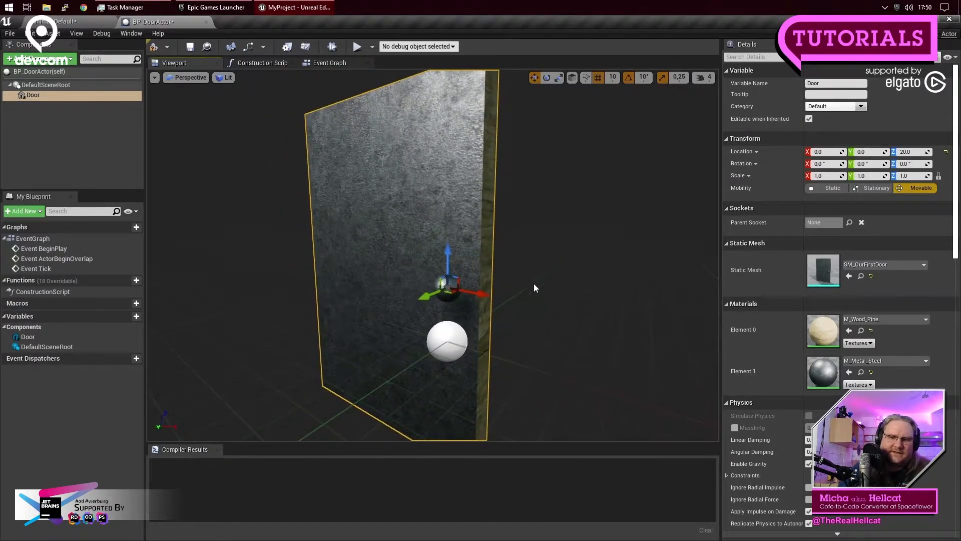
pyautogui.scroll(-5, 532, 282)
pyautogui.moveTo(528, 295); pyautogui.dragTo(406, 295, button='right')
pyautogui.press('d')
pyautogui.moveTo(405, 148)
pyautogui.mouseDown(button='right')
pyautogui.moveTo(450, 151)
pyautogui.moveTo(391, 151)
pyautogui.moveTo(405, 148)
pyautogui.mouseUp(button='right')
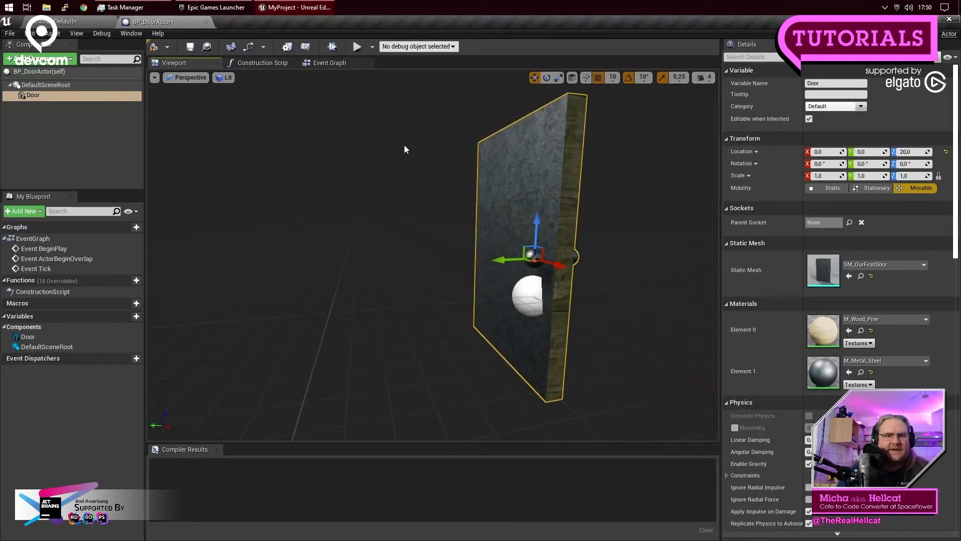
# Step: Return to the level and save all levels and assets of the project
pyautogui.click(75, 21)
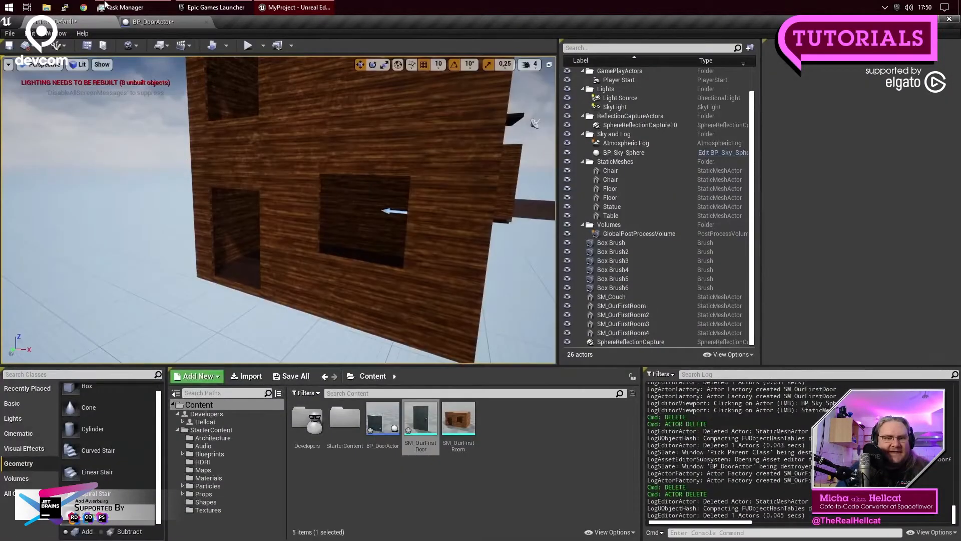
pyautogui.click(9, 33)
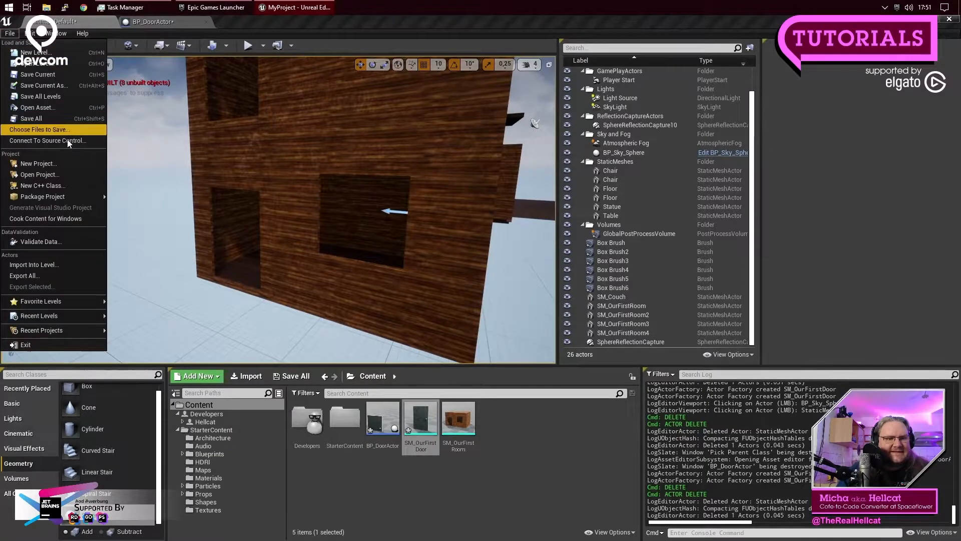
pyautogui.click(55, 118)
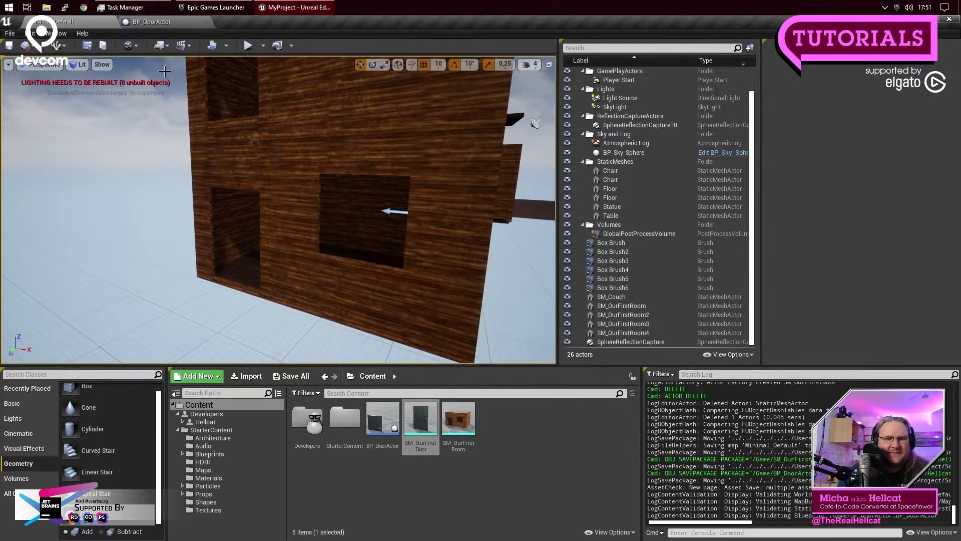
# Step: Place a test copy of SM_OurFirstDoor in the level beside the wooden building and lift it above the floor
pyautogui.click(158, 22)
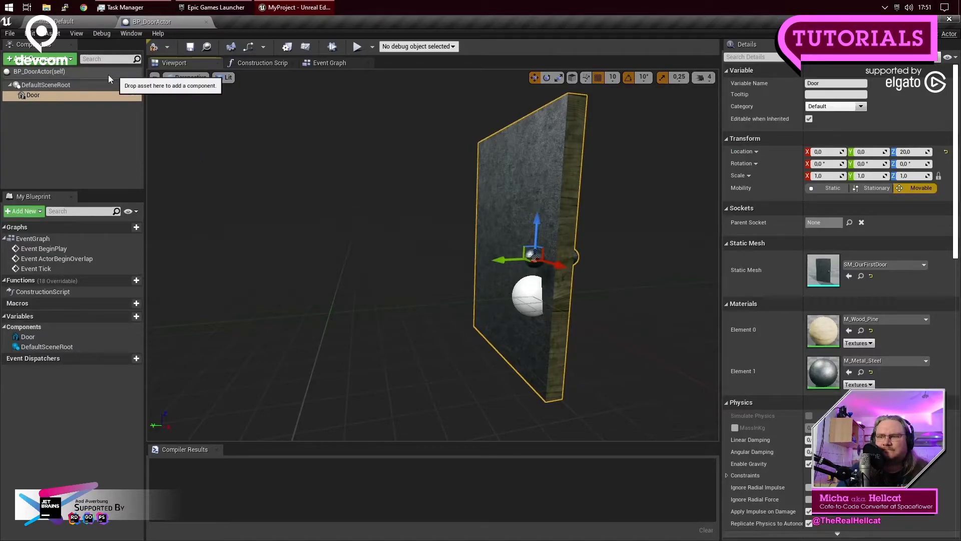
pyautogui.click(74, 22)
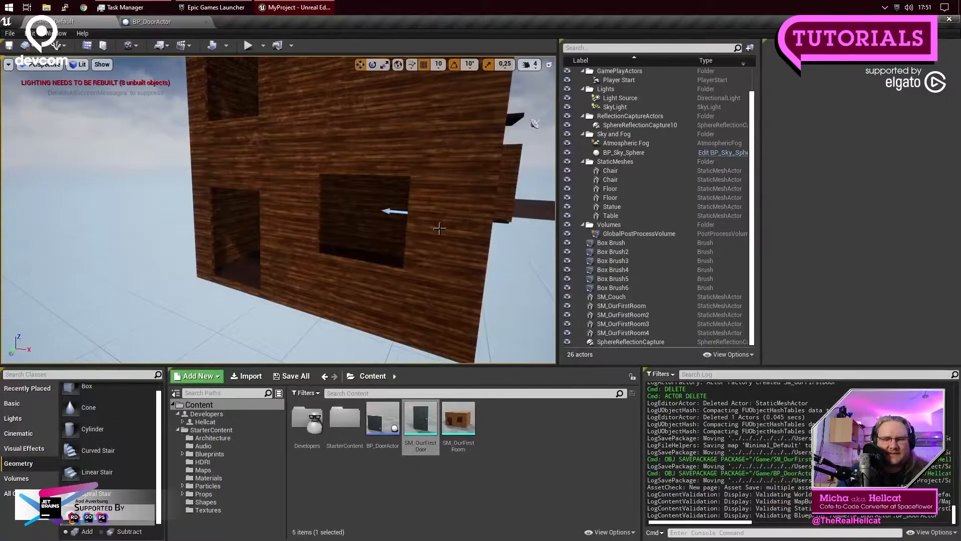
pyautogui.moveTo(421, 421); pyautogui.dragTo(82, 302)
pyautogui.rightClick(83, 301)
pyautogui.click(253, 341)
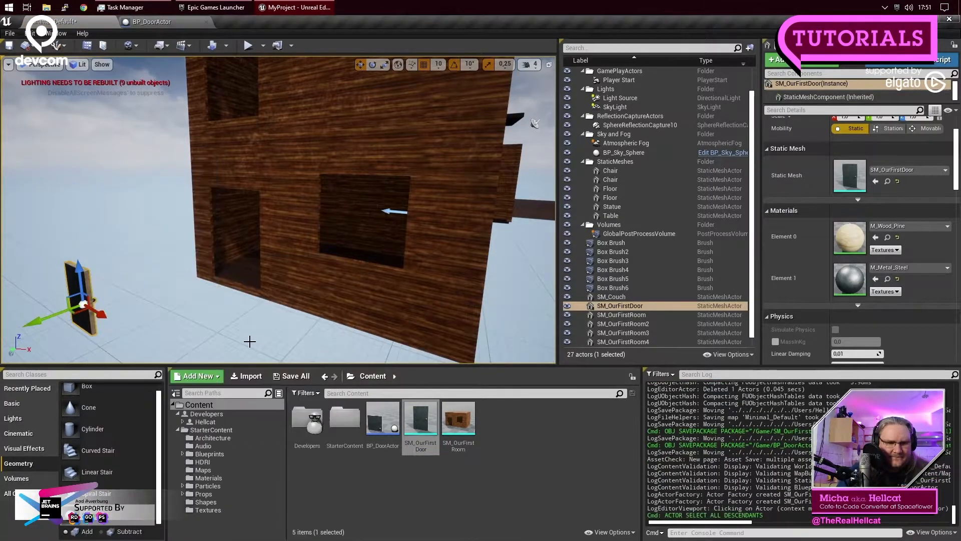
pyautogui.press('f')
pyautogui.moveTo(351, 319); pyautogui.dragTo(350, 348, button='right')
pyautogui.moveTo(331, 270); pyautogui.dragTo(364, 73)
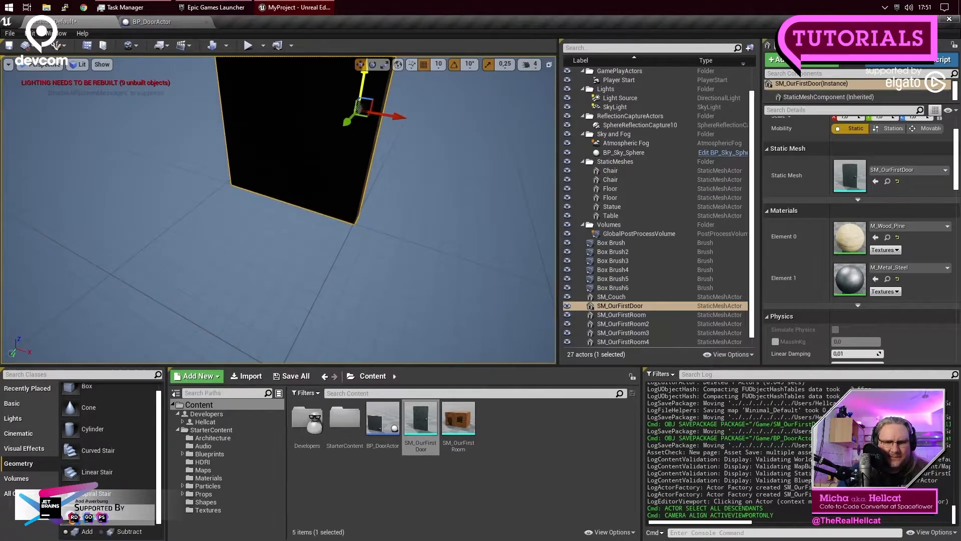
# Step: Try rotating the placed test door around its pivot and delete it from the level
pyautogui.moveTo(476, 204)
pyautogui.mouseDown(button='right')
pyautogui.moveTo(477, 255)
pyautogui.moveTo(470, 215)
pyautogui.mouseUp(button='right')
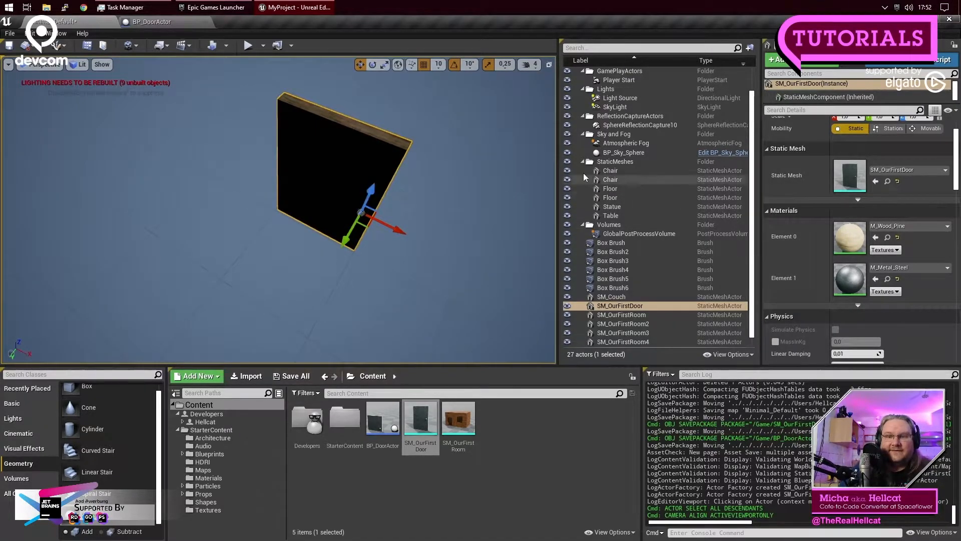
pyautogui.click(372, 64)
pyautogui.moveTo(406, 201); pyautogui.dragTo(263, 221)
pyautogui.click(343, 247)
pyautogui.click(317, 241)
pyautogui.press('Delete')
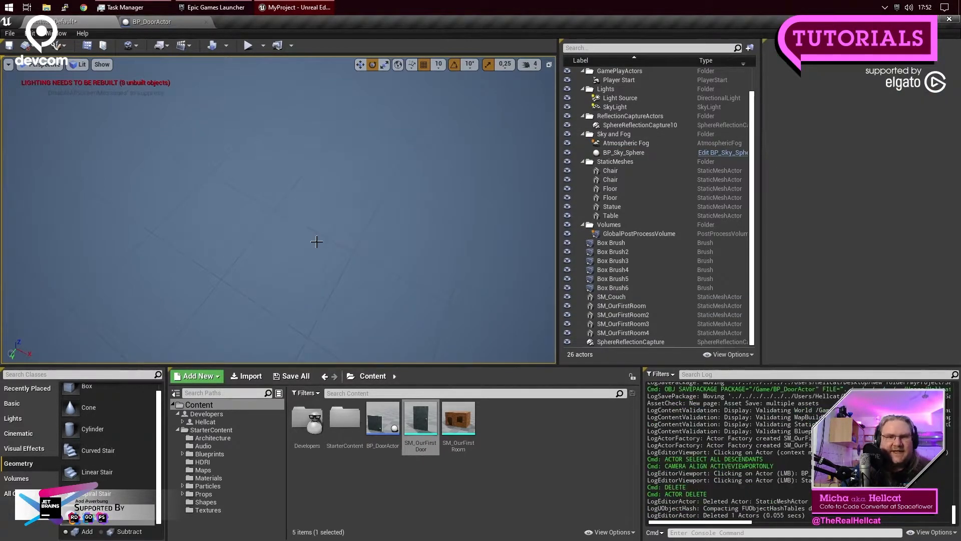
# Step: Return to the BP_DoorActor blueprint, select its DefaultSceneRoot and compare the root sphere with the door at different zoom distances
pyautogui.click(170, 21)
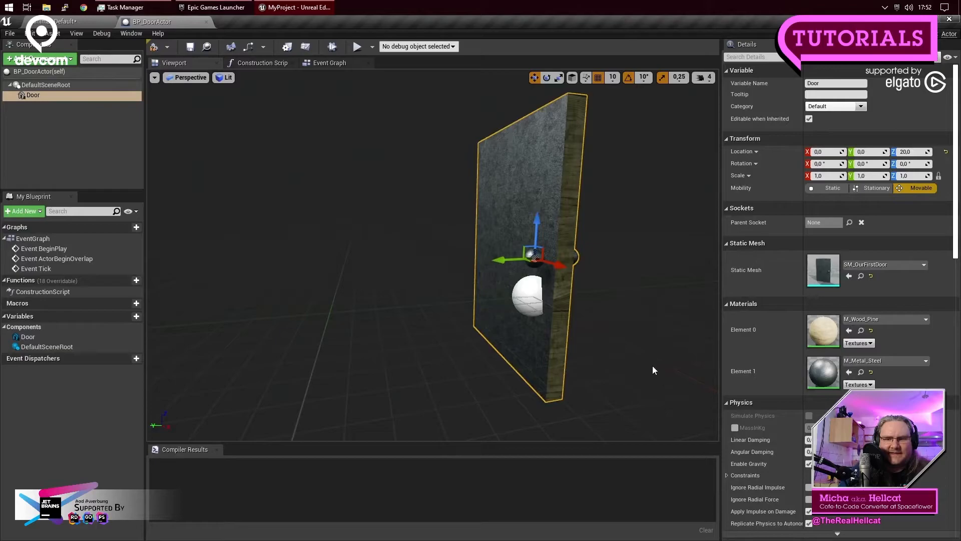
pyautogui.click(534, 257)
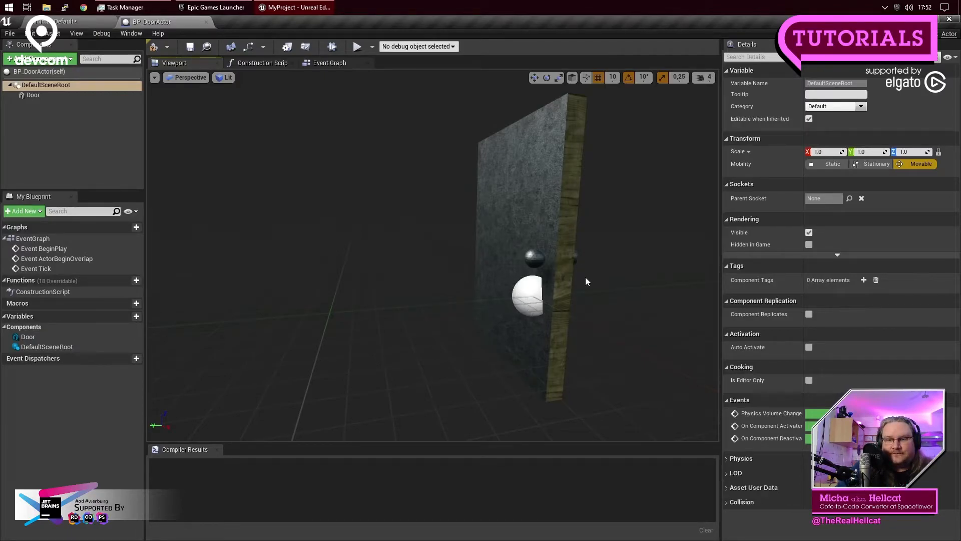
pyautogui.scroll(-5, 587, 281)
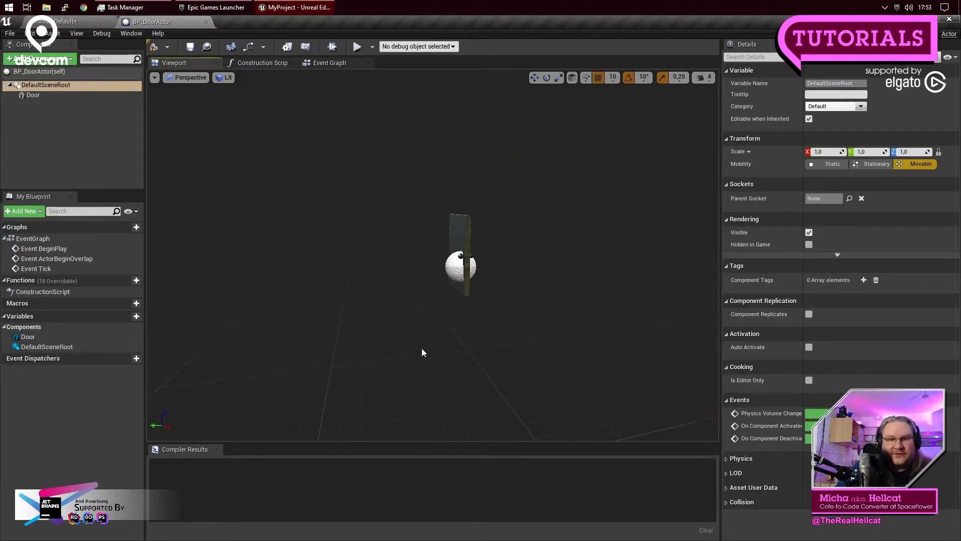
pyautogui.scroll(5, 428, 258)
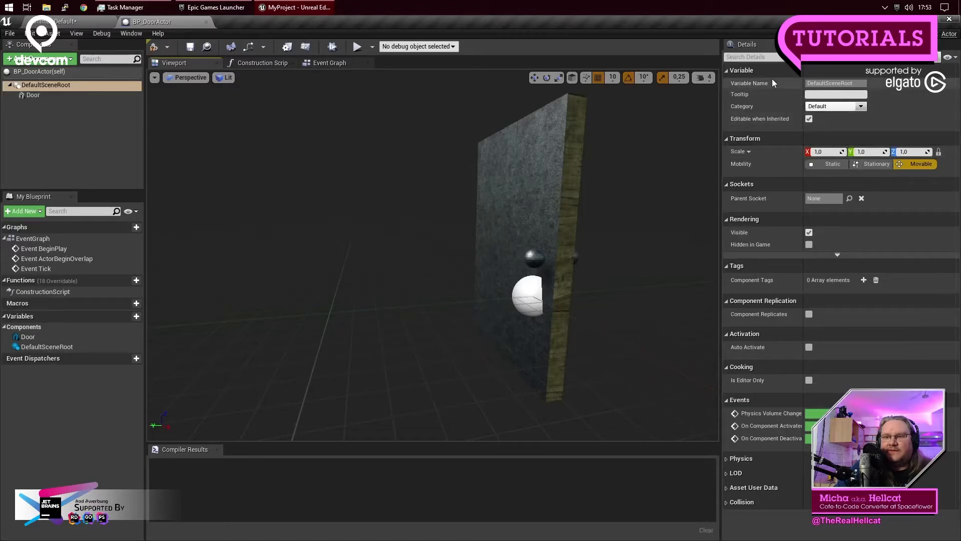
# Step: Select the Door component and set its Z location to 0
pyautogui.moveTo(385, 167); pyautogui.dragTo(382, 167, button='right')
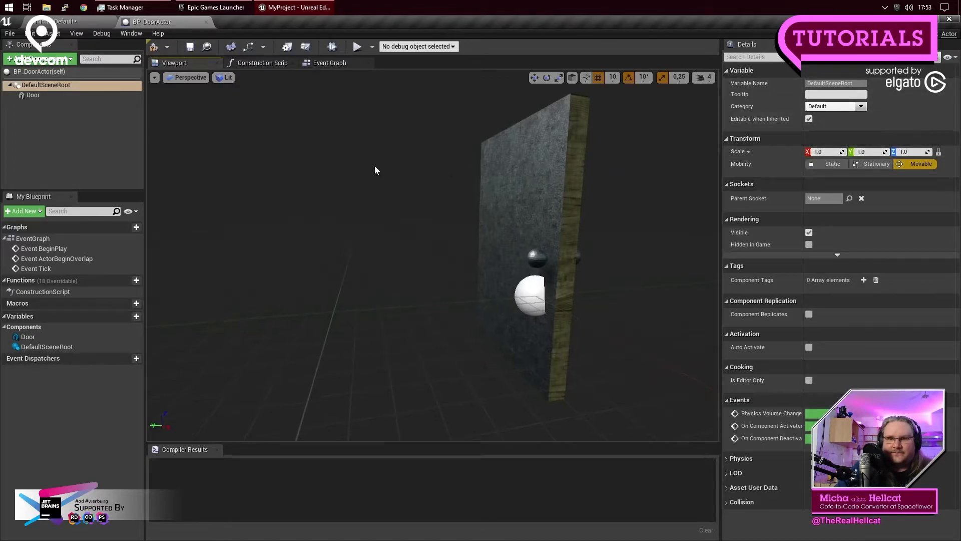
pyautogui.click(530, 165)
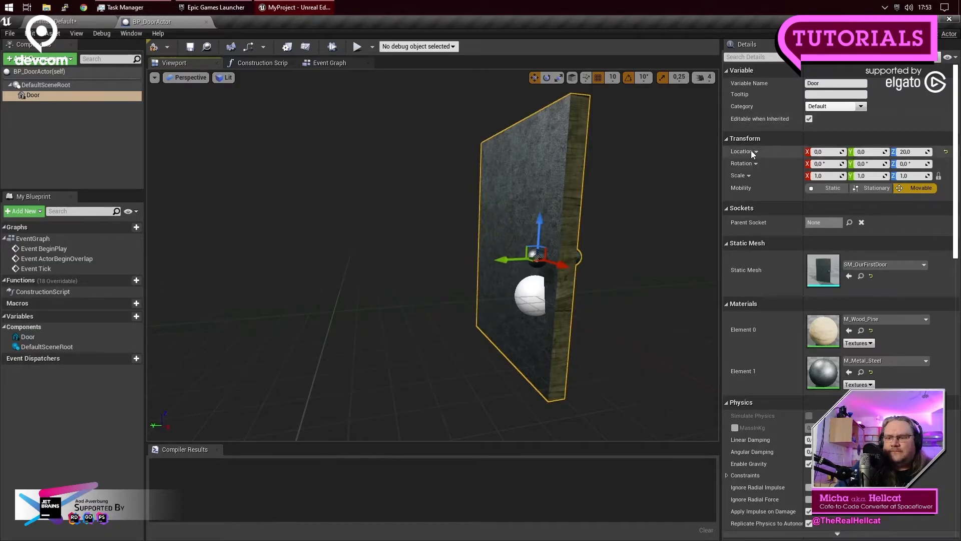
pyautogui.click(904, 152)
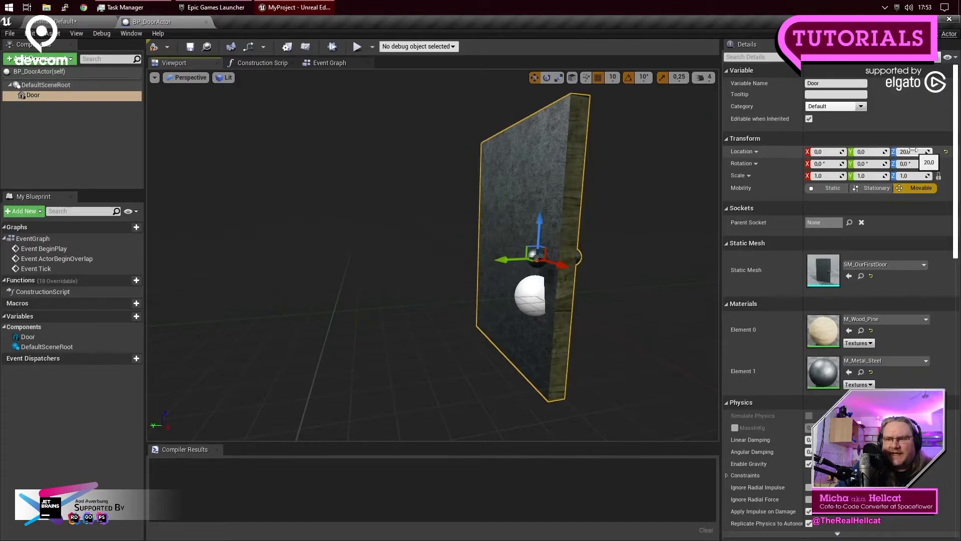
pyautogui.write('0')
pyautogui.press('Return')
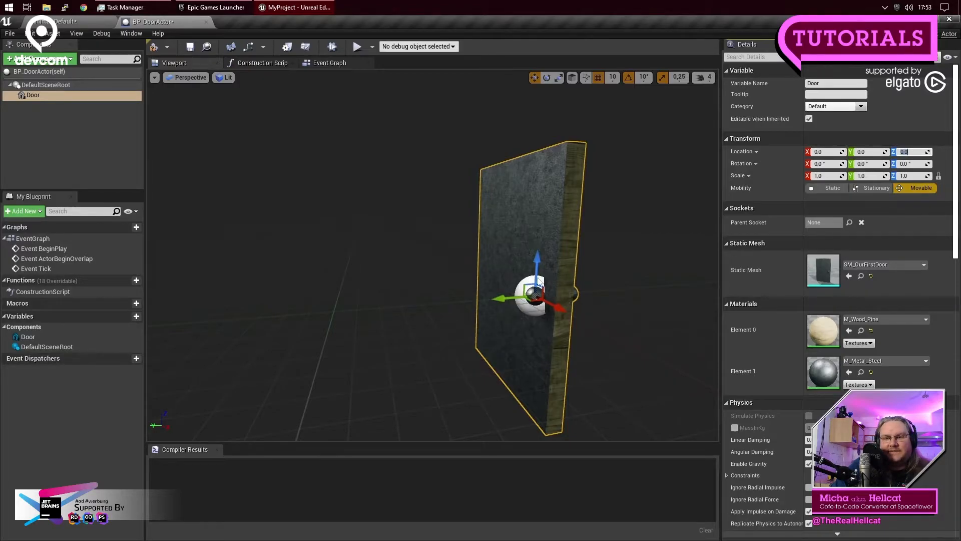
pyautogui.click(498, 203)
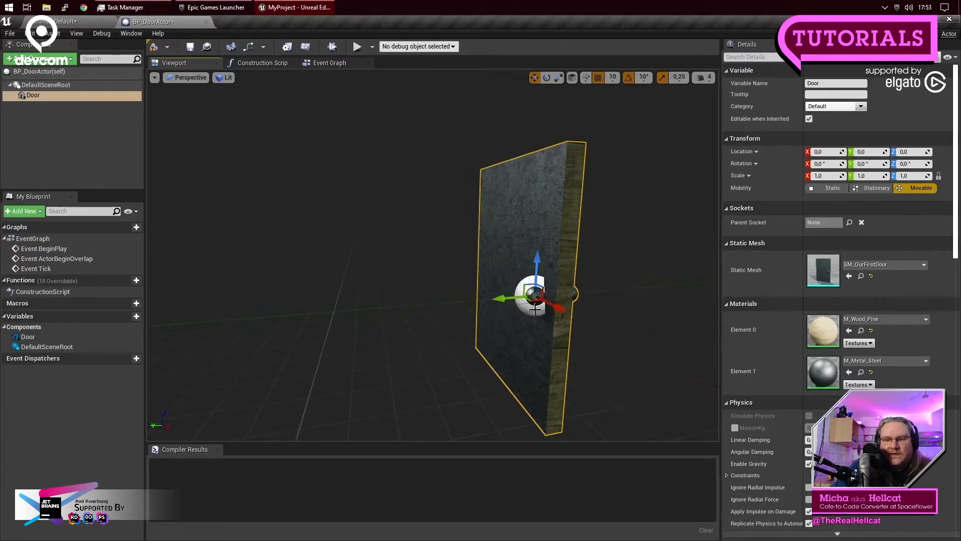
# Step: Move the Door component sideways from the scene root to X 90 and Y 10
pyautogui.moveTo(615, 311); pyautogui.dragTo(510, 310)
pyautogui.moveTo(401, 296); pyautogui.dragTo(388, 296)
pyautogui.moveTo(408, 320); pyautogui.dragTo(445, 323, button='right')
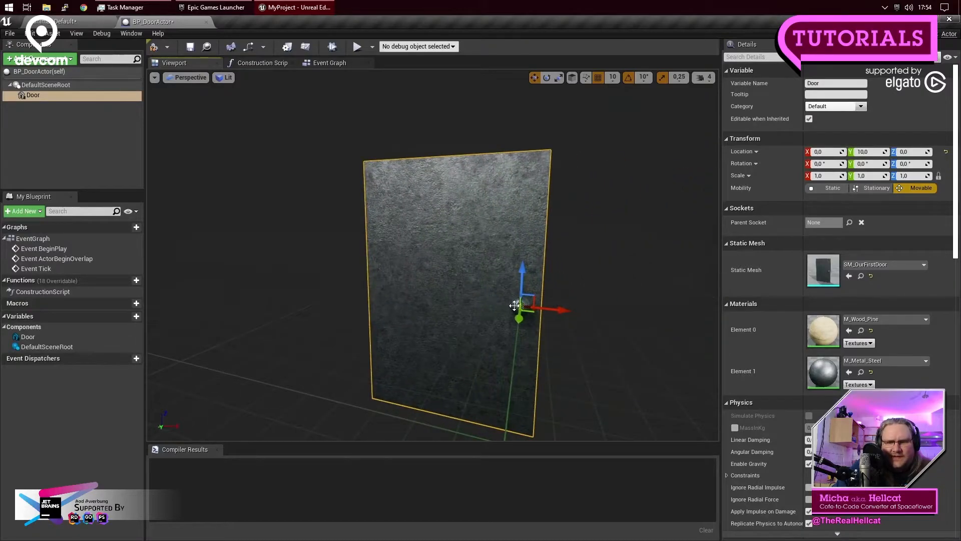
pyautogui.moveTo(555, 310); pyautogui.dragTo(717, 328)
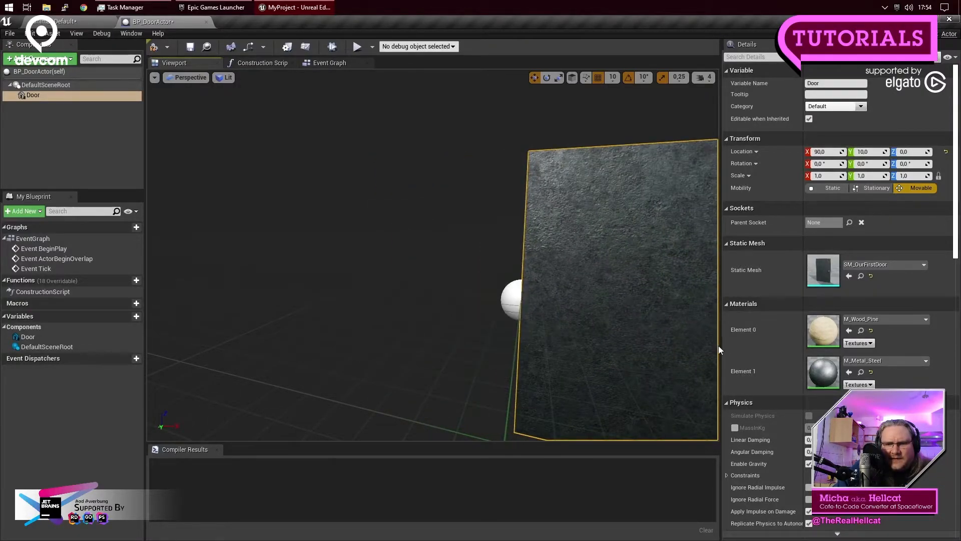
# Step: Raise the Door component above the scene root to Z 80, checking its lower hinge corner against the root sphere
pyautogui.moveTo(497, 341); pyautogui.dragTo(530, 351, button='right')
pyautogui.moveTo(596, 145); pyautogui.dragTo(596, 89)
pyautogui.moveTo(609, 236); pyautogui.dragTo(584, 210, button='right')
pyautogui.moveTo(582, 206); pyautogui.dragTo(576, 135)
pyautogui.moveTo(576, 127); pyautogui.dragTo(596, 145, button='right')
pyautogui.moveTo(210, 285); pyautogui.dragTo(330, 321, button='right')
pyautogui.moveTo(225, 249)
pyautogui.mouseDown(button='right')
pyautogui.moveTo(236, 255)
pyautogui.moveTo(151, 250)
pyautogui.moveTo(260, 245)
pyautogui.moveTo(231, 246)
pyautogui.mouseUp(button='right')
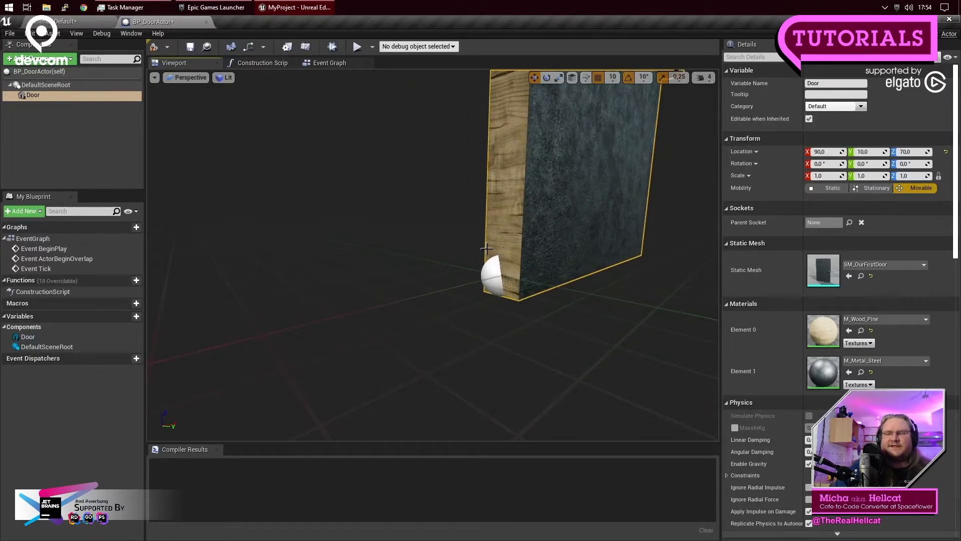
pyautogui.moveTo(624, 311); pyautogui.dragTo(627, 273, button='right')
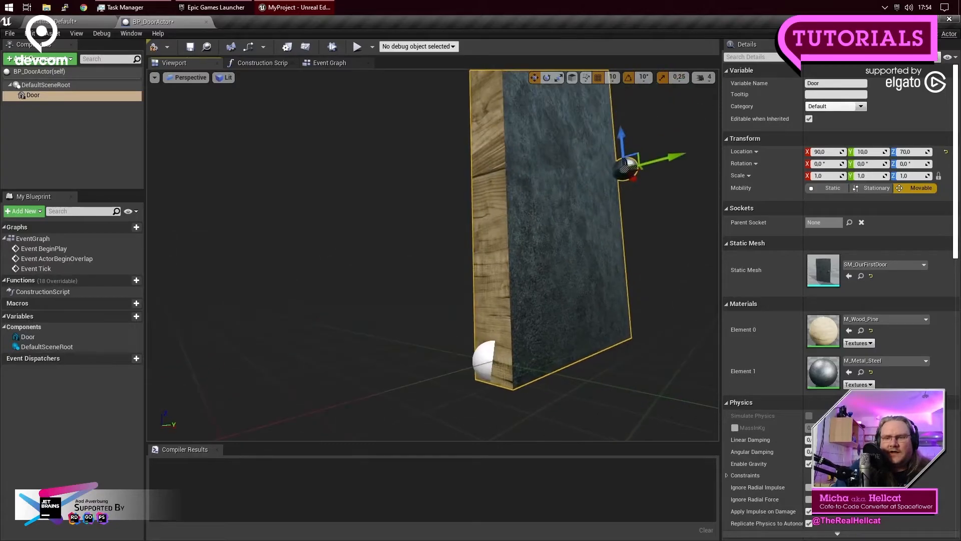
pyautogui.moveTo(621, 131)
pyautogui.mouseDown()
pyautogui.moveTo(621, 113)
pyautogui.moveTo(622, 135)
pyautogui.moveTo(621, 126)
pyautogui.mouseUp()
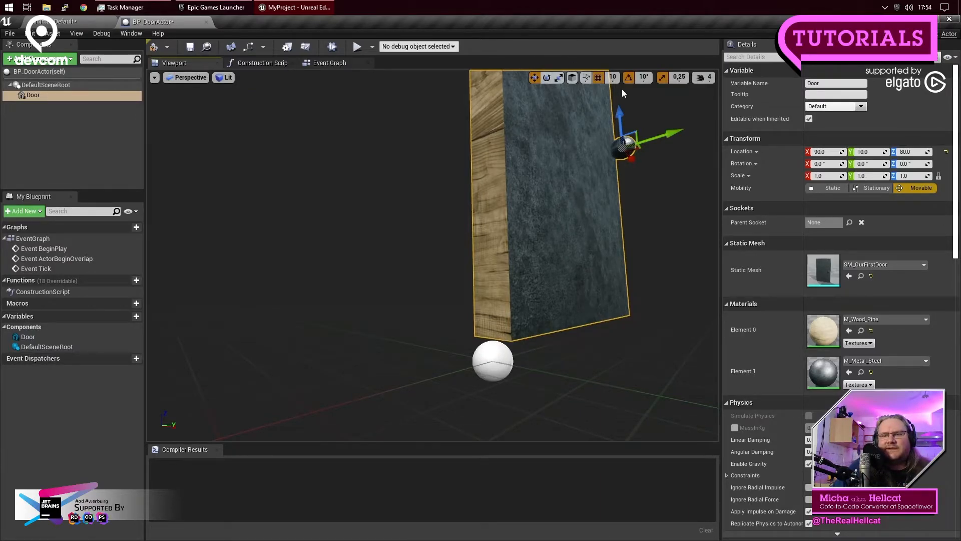
# Step: Lower the Door component to Z 75 using a position grid snap of 5, and restore the snap size to 10
pyautogui.click(612, 78)
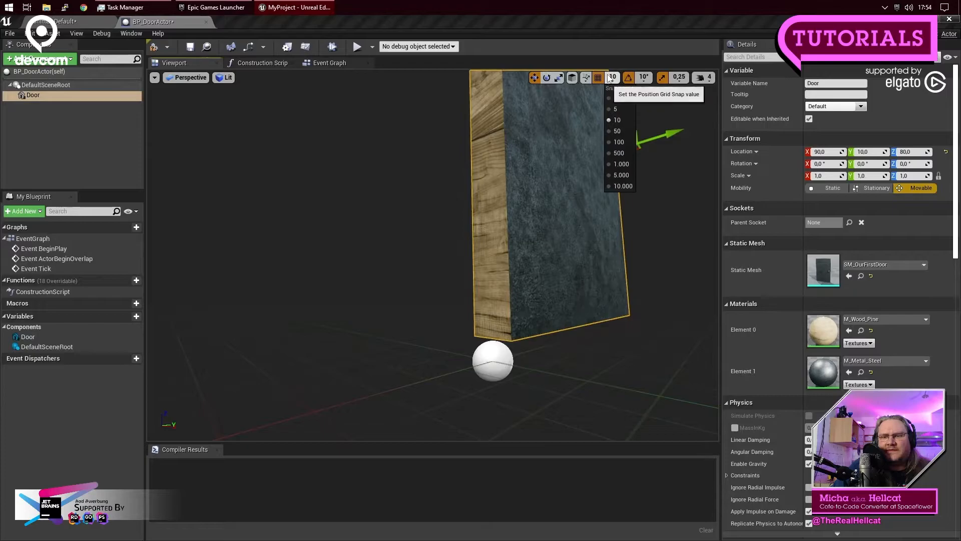
pyautogui.click(618, 110)
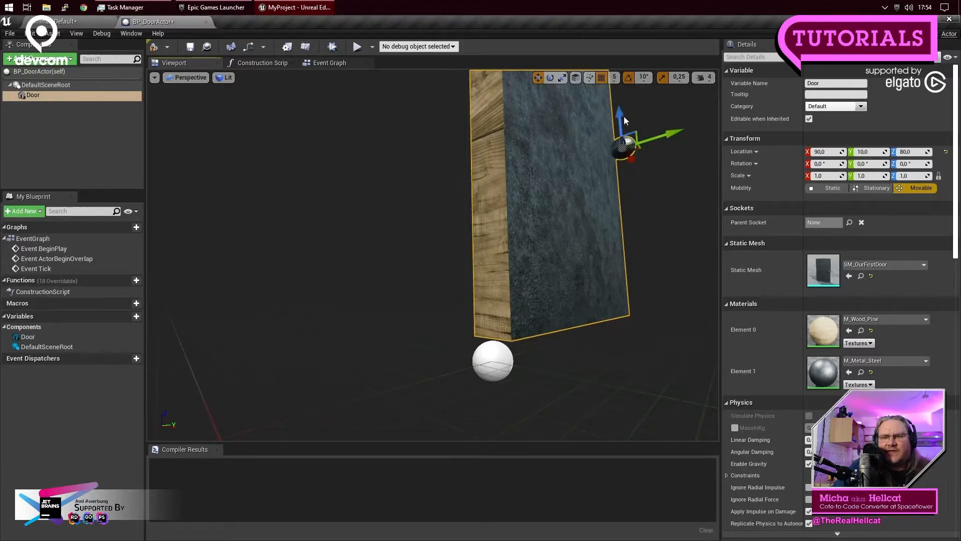
pyautogui.moveTo(619, 111); pyautogui.dragTo(620, 123)
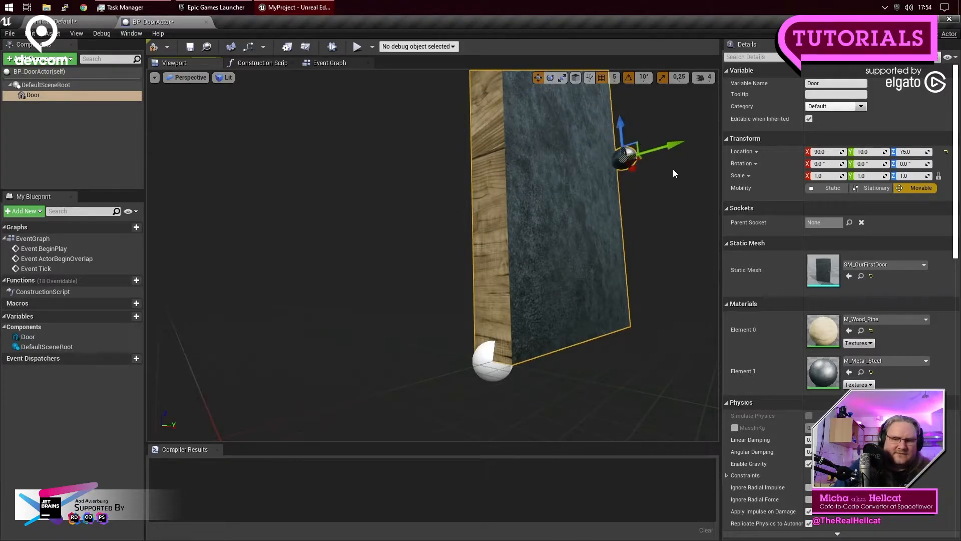
pyautogui.click(616, 79)
pyautogui.moveTo(631, 81)
pyautogui.click(612, 121)
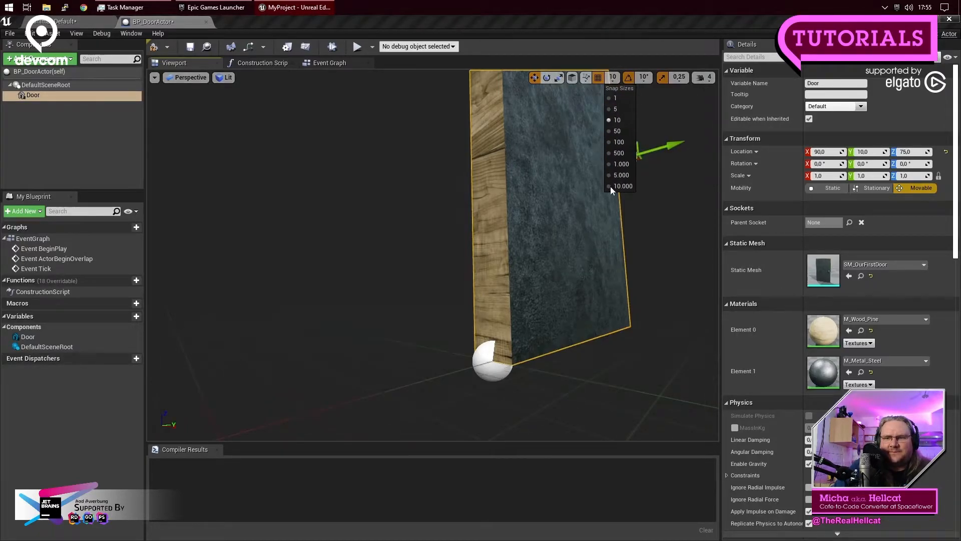
# Step: Check the door's alignment with the root sphere from the front and save all modified levels and assets
pyautogui.moveTo(636, 398); pyautogui.dragTo(571, 426, button='right')
pyautogui.press('q')
pyautogui.press('e')
pyautogui.press('d')
pyautogui.press('e')
pyautogui.moveTo(286, 183); pyautogui.dragTo(286, 233, button='right')
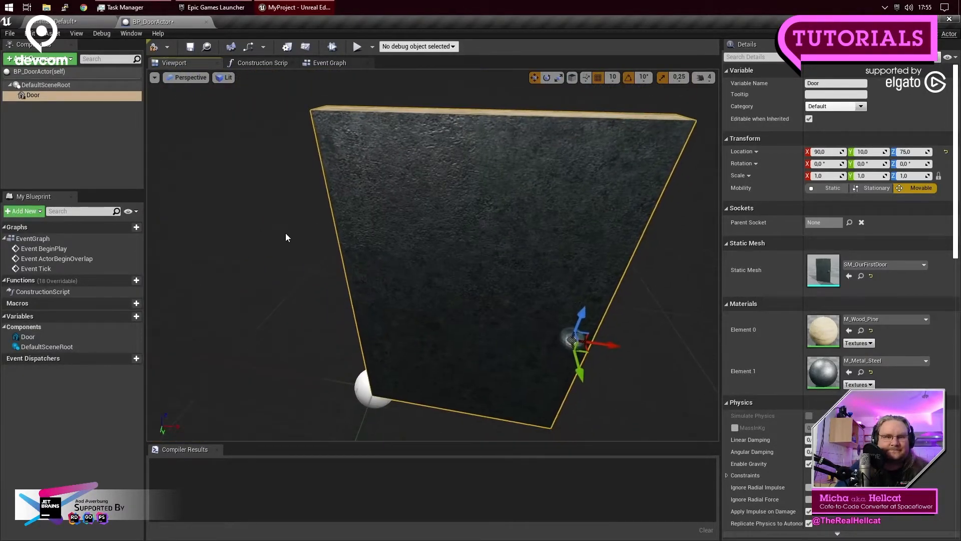
pyautogui.click(11, 34)
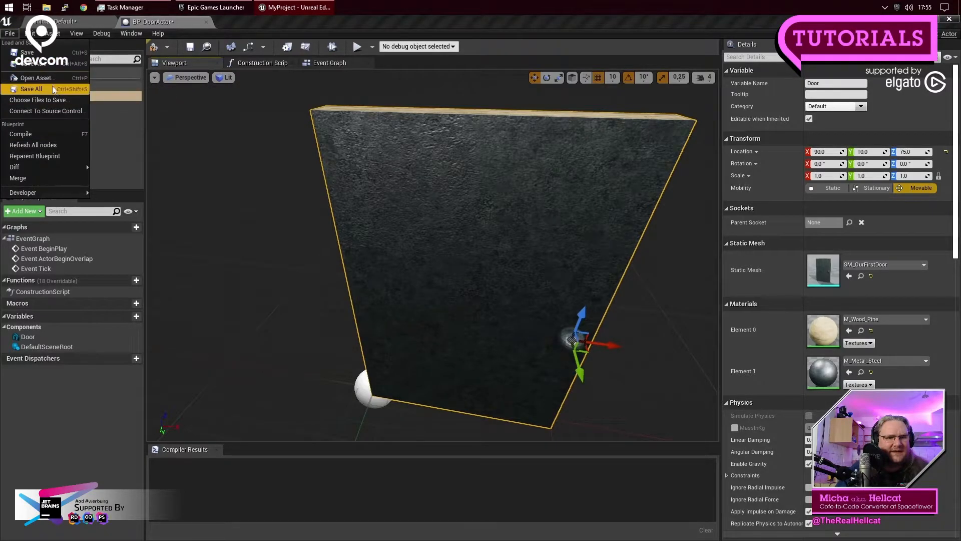
pyautogui.click(31, 89)
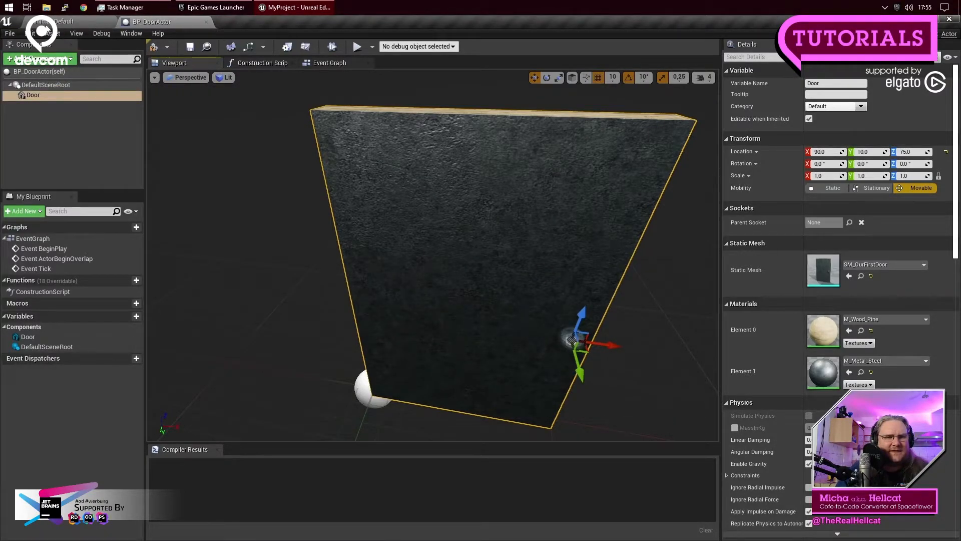
# Step: Return to the level and place a test copy of BP_DoorActor in the open area
pyautogui.click(46, 23)
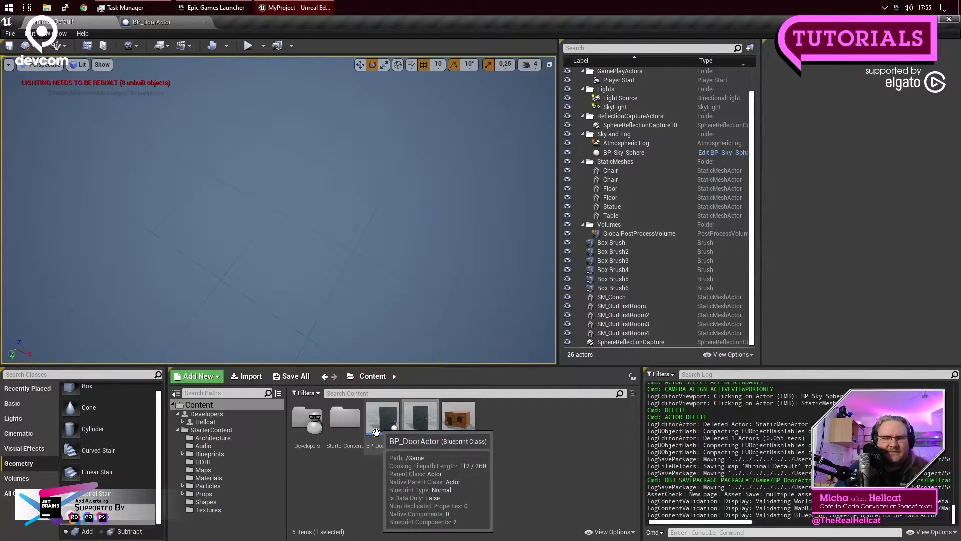
pyautogui.moveTo(382, 420); pyautogui.dragTo(276, 150)
pyautogui.moveTo(361, 326); pyautogui.dragTo(425, 321, button='right')
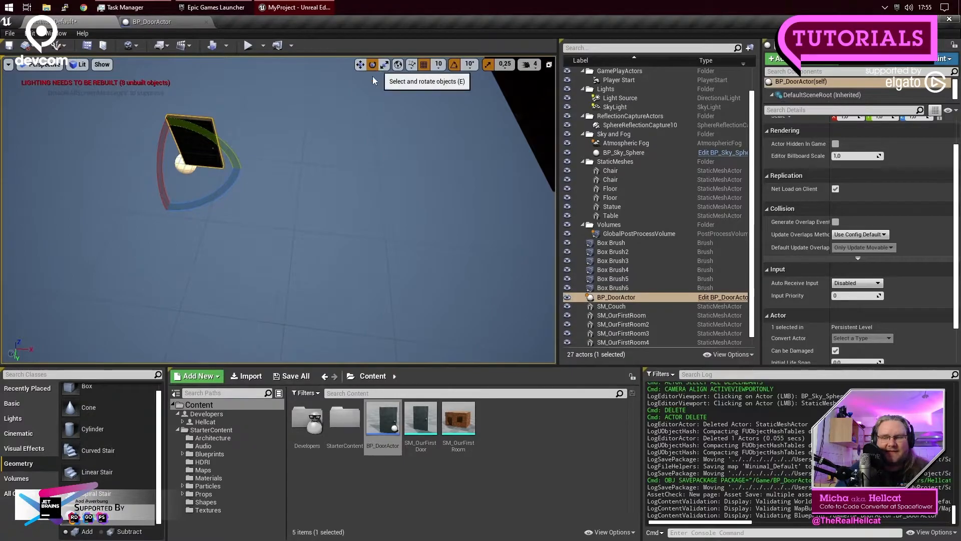
# Step: Try rotating the placed test door actor around its vertical axis and delete it from the level
pyautogui.moveTo(303, 182); pyautogui.dragTo(252, 211, button='right')
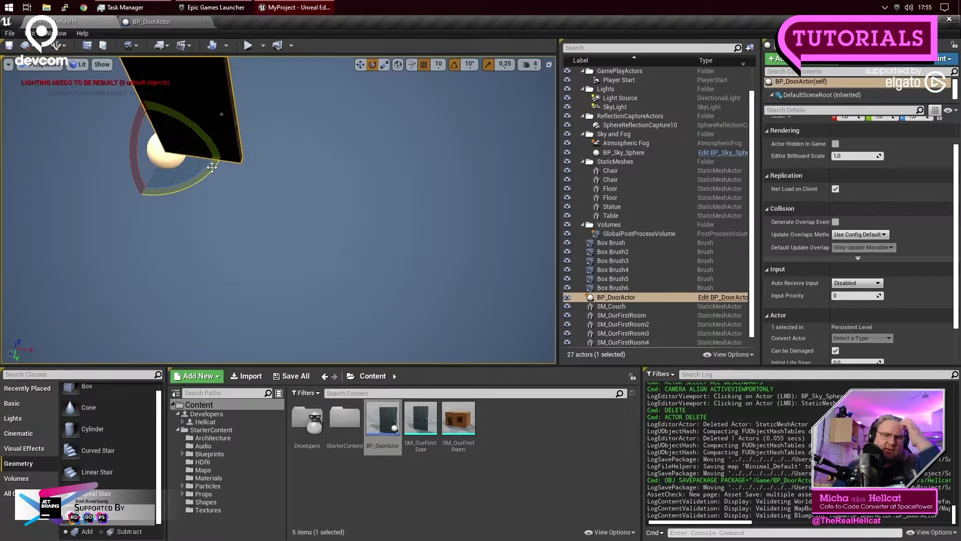
pyautogui.moveTo(212, 167); pyautogui.dragTo(221, 82)
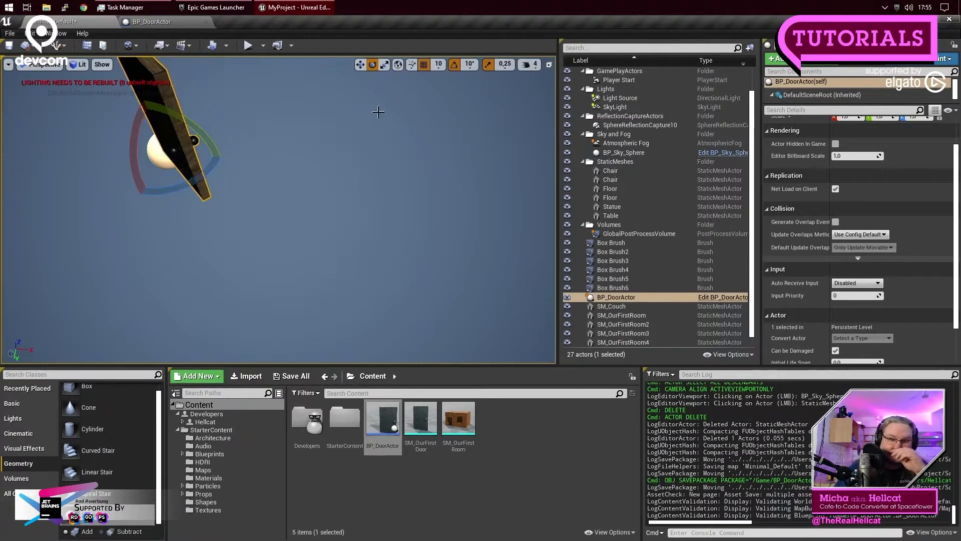
pyautogui.click(163, 106)
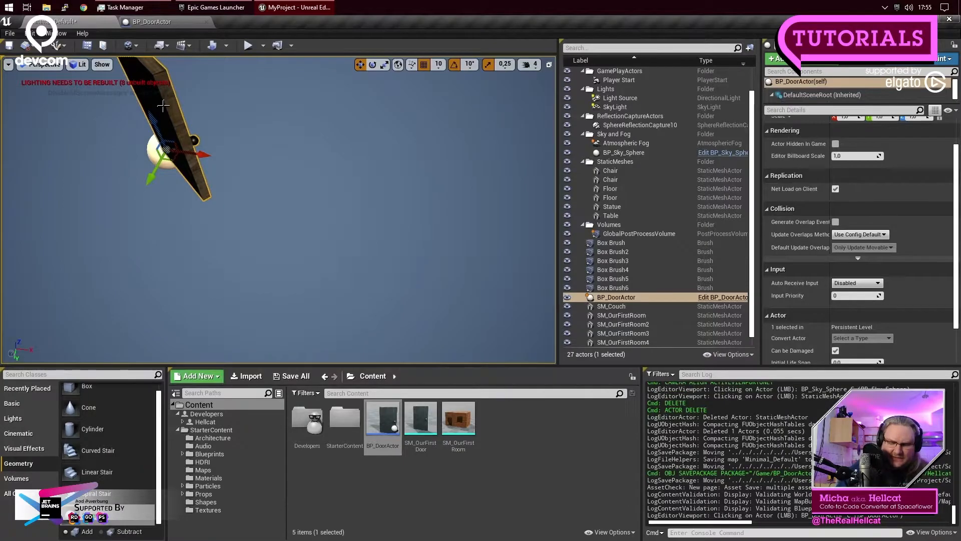
pyautogui.press('Delete')
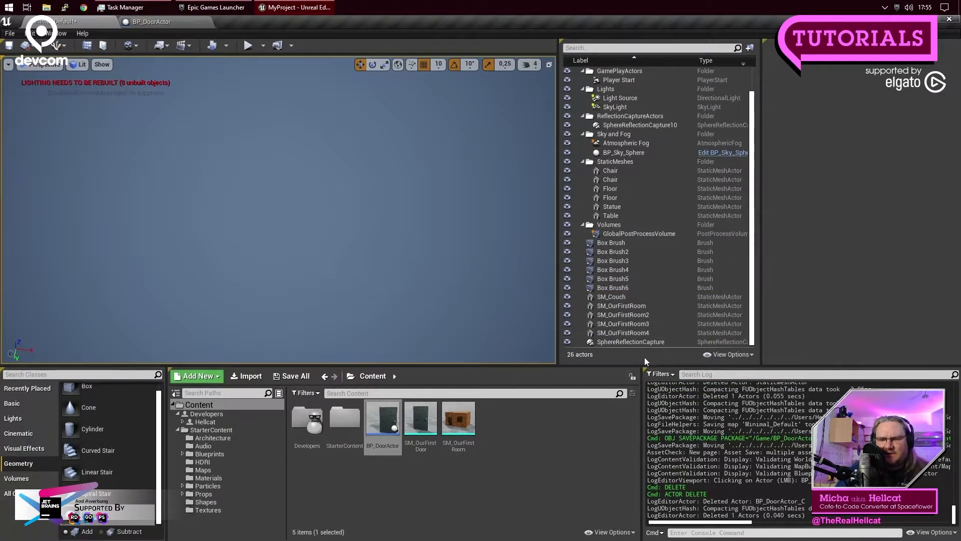
# Step: Place BP_DoorActor in the open doorway of SM_OurFirstRoom at X -380, Y 1430, Z 40 and select it
pyautogui.moveTo(328, 158); pyautogui.dragTo(441, 125, button='right')
pyautogui.moveTo(50, 296); pyautogui.dragTo(79, 317, button='right')
pyautogui.click(269, 290)
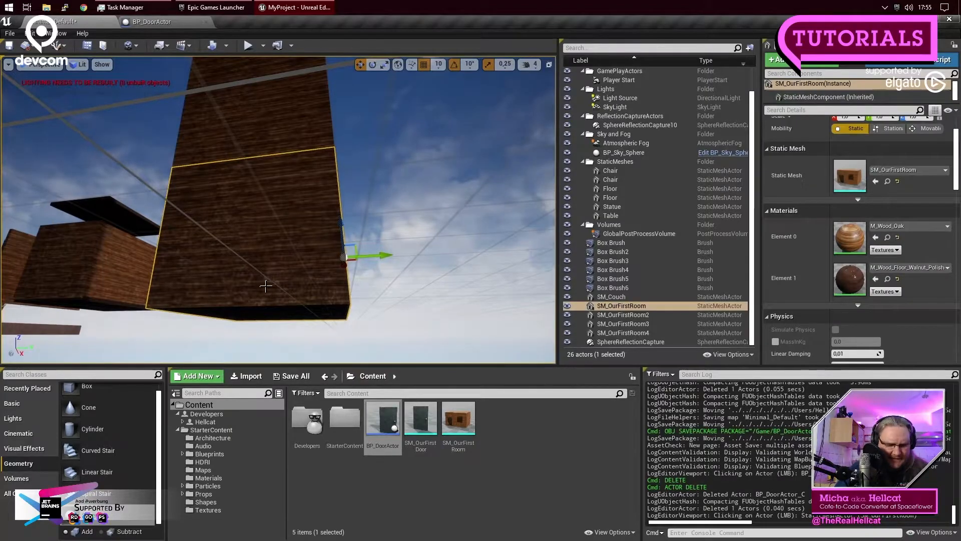
pyautogui.press('f')
pyautogui.moveTo(320, 272); pyautogui.dragTo(115, 299, button='right')
pyautogui.press('d')
pyautogui.press('w')
pyautogui.press('w')
pyautogui.press('w')
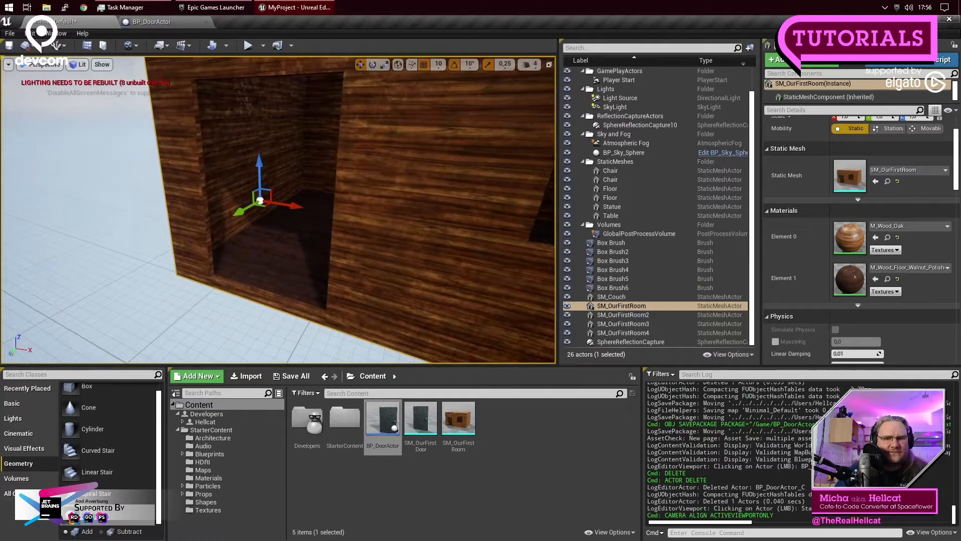
pyautogui.click(384, 421)
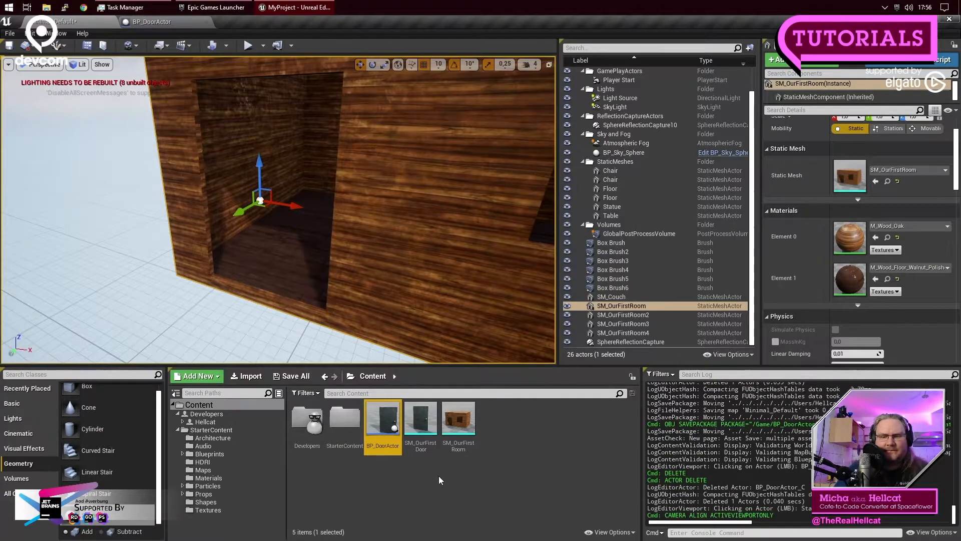
pyautogui.moveTo(391, 427); pyautogui.dragTo(215, 270)
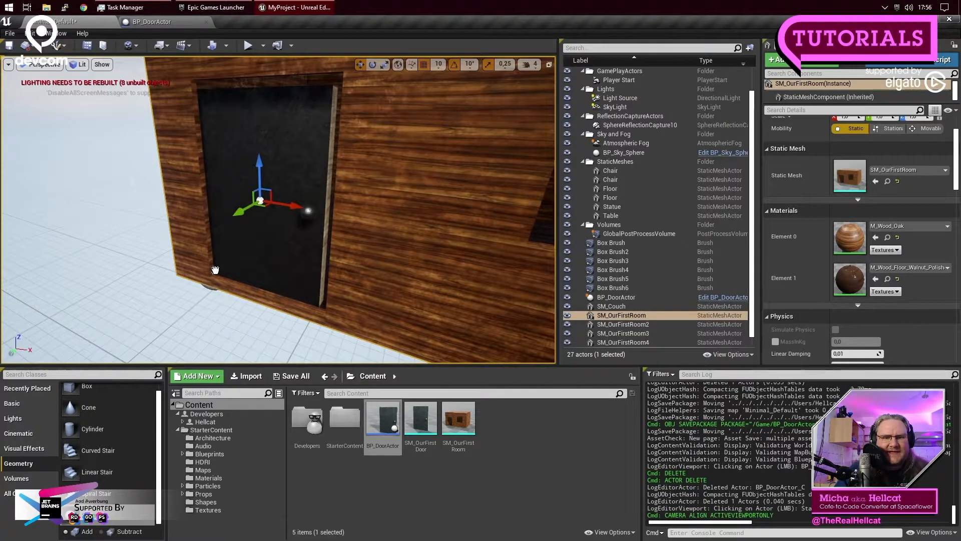
pyautogui.moveTo(214, 271)
pyautogui.mouseDown()
pyautogui.moveTo(206, 278)
pyautogui.moveTo(217, 275)
pyautogui.mouseUp()
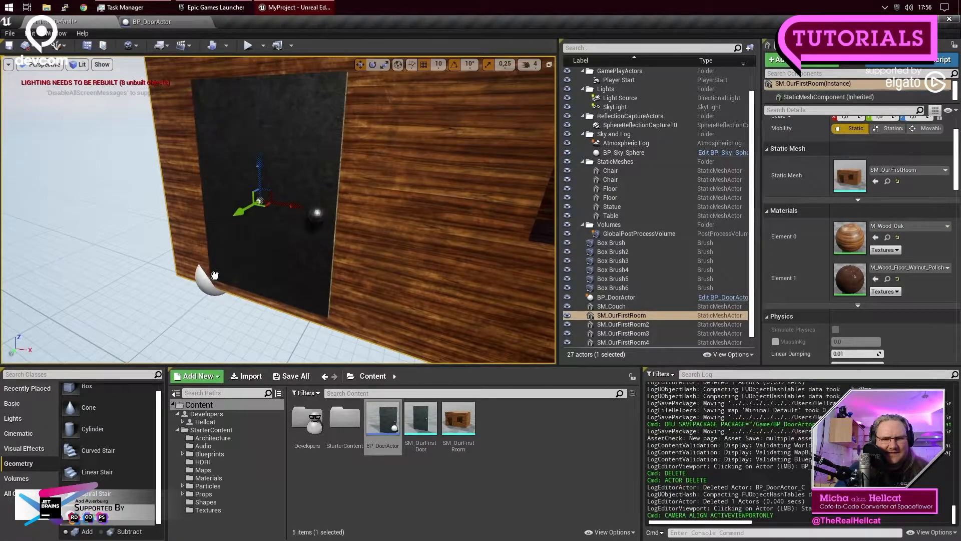
pyautogui.click(213, 276)
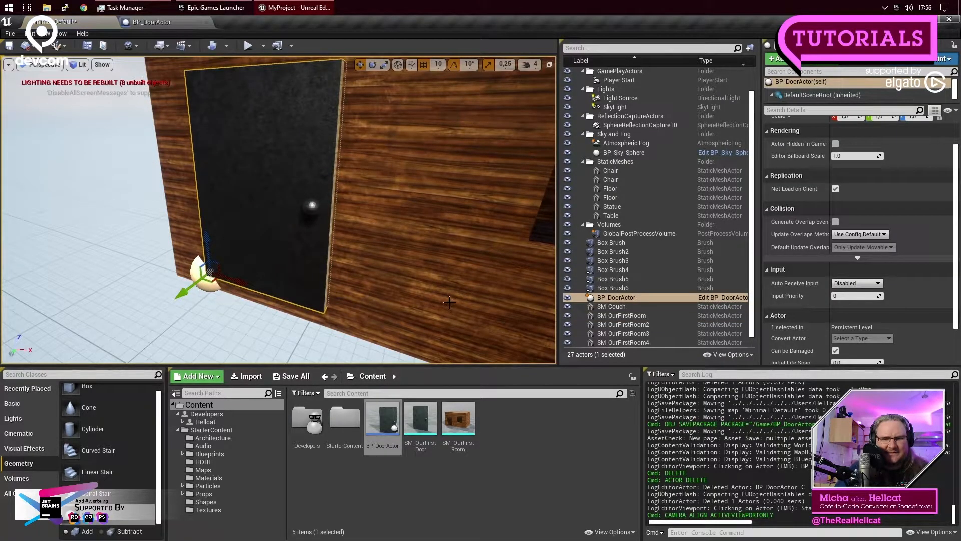
# Step: Set the placed door actor's Z rotation to 45° and examine how it stands in the doorway
pyautogui.moveTo(495, 186); pyautogui.dragTo(336, 197, button='right')
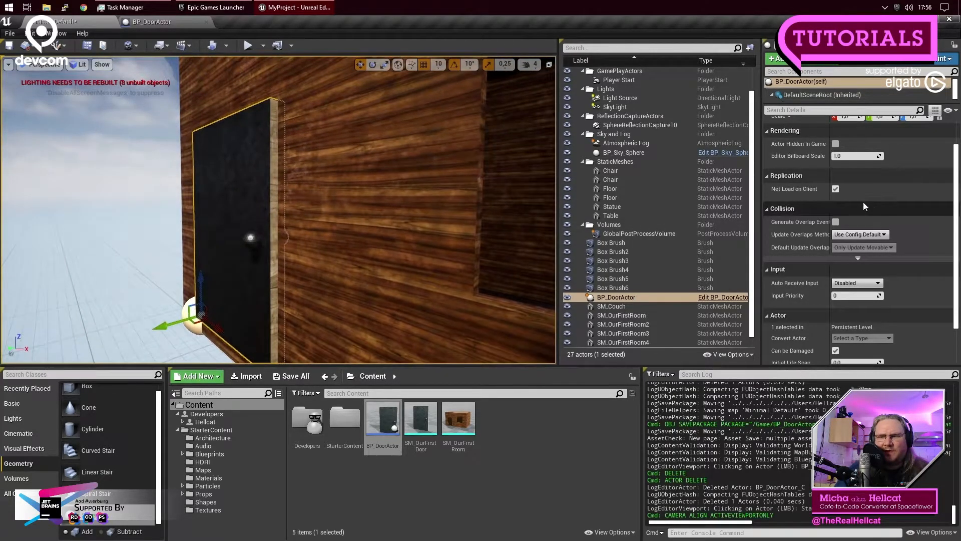
pyautogui.scroll(2, 862, 208)
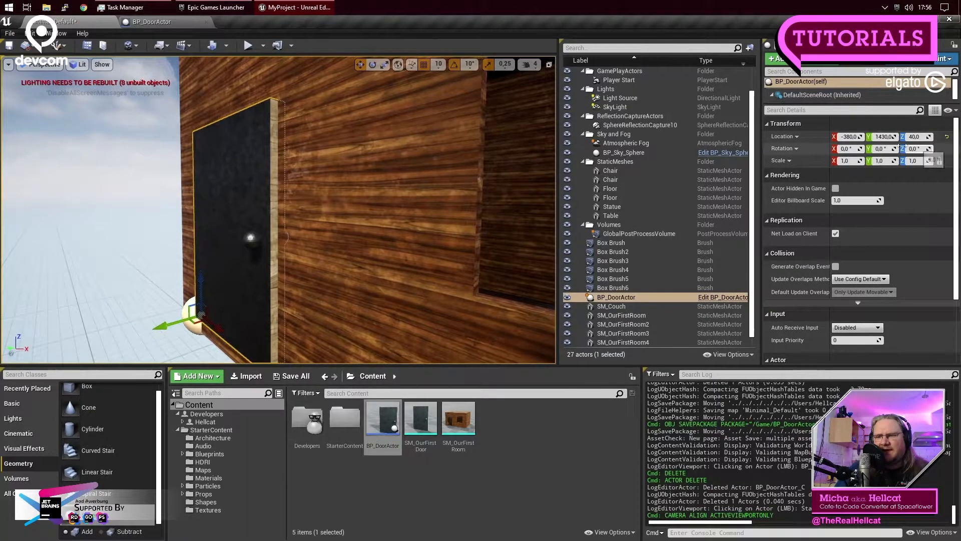
pyautogui.moveTo(429, 185)
pyautogui.mouseDown(button='right')
pyautogui.moveTo(411, 188)
pyautogui.moveTo(450, 190)
pyautogui.moveTo(421, 191)
pyautogui.moveTo(433, 191)
pyautogui.mouseUp(button='right')
pyautogui.moveTo(249, 218); pyautogui.dragTo(246, 220, button='right')
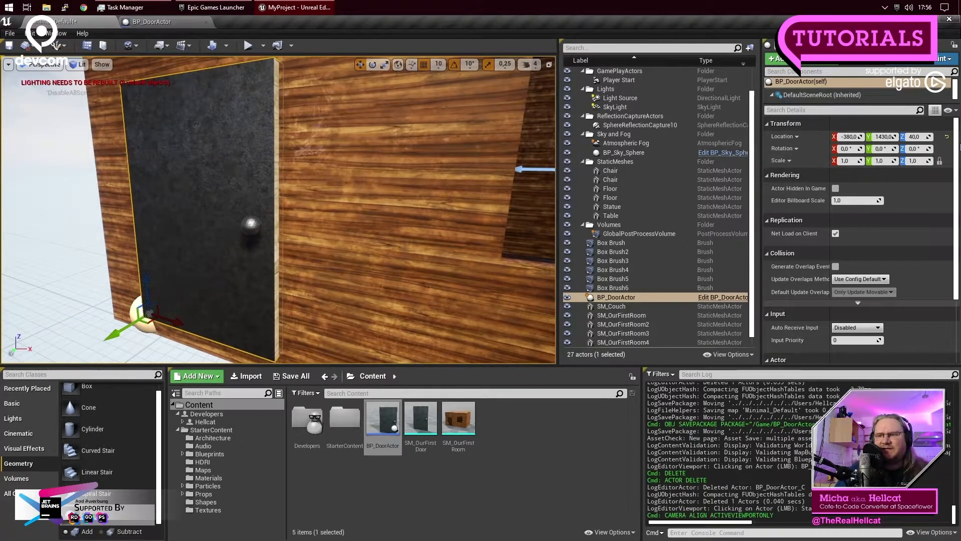
pyautogui.click(913, 149)
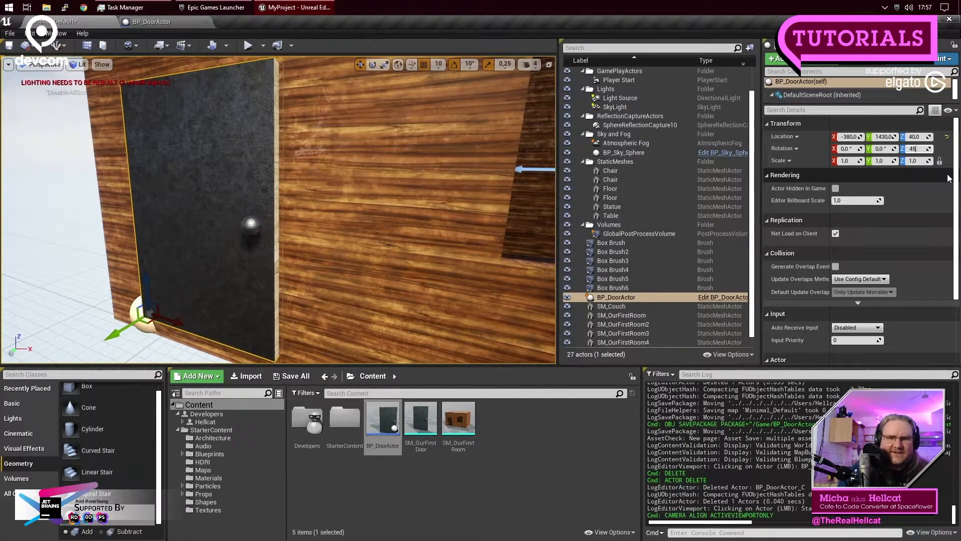
pyautogui.write('45')
pyautogui.press('Return')
pyautogui.moveTo(357, 296)
pyautogui.mouseDown(button='right')
pyautogui.moveTo(361, 221)
pyautogui.moveTo(358, 320)
pyautogui.moveTo(361, 210)
pyautogui.moveTo(361, 280)
pyautogui.moveTo(320, 271)
pyautogui.moveTo(360, 293)
pyautogui.mouseUp(button='right')
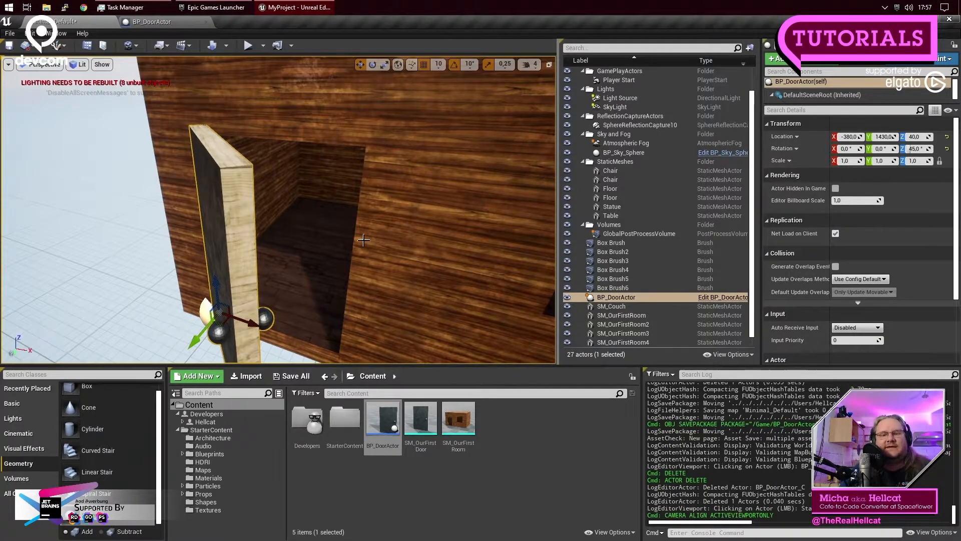
pyautogui.scroll(-5, 362, 270)
pyautogui.scroll(3, 364, 245)
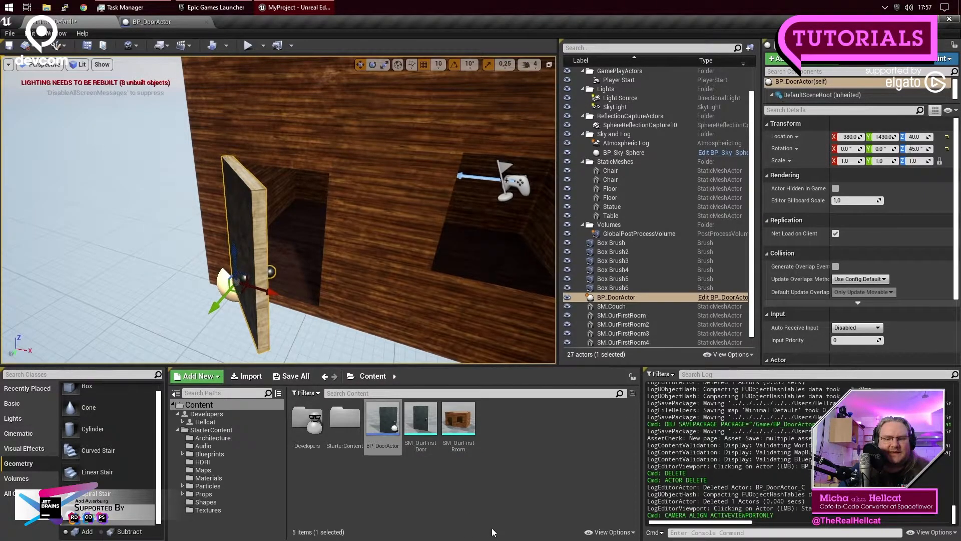
# Step: Compare the placed door's hinge pivot in the level with the Door mesh's offset from the scene root in the BP_DoorActor blueprint
pyautogui.click(486, 510)
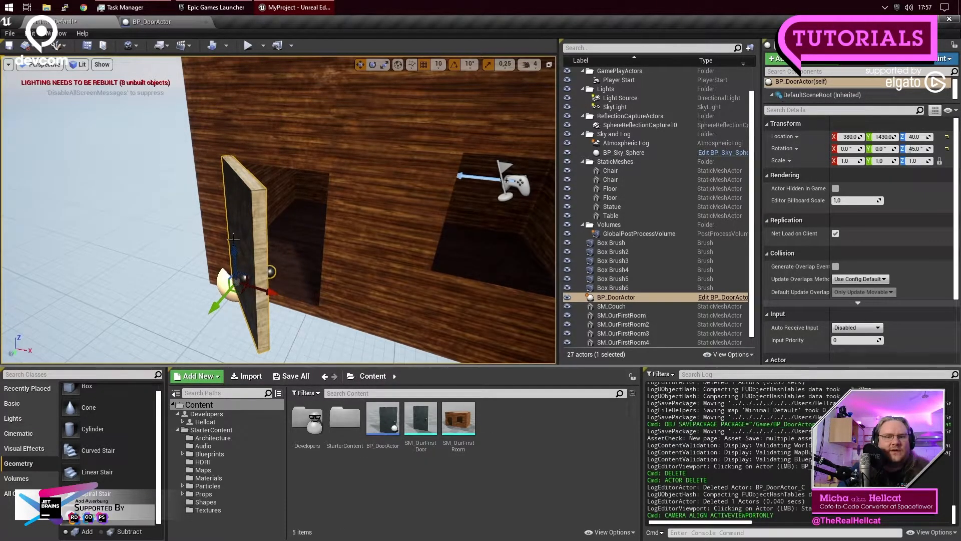
pyautogui.moveTo(270, 187); pyautogui.dragTo(265, 186, button='right')
pyautogui.moveTo(278, 184); pyautogui.dragTo(276, 194, button='right')
pyautogui.doubleClick(278, 184)
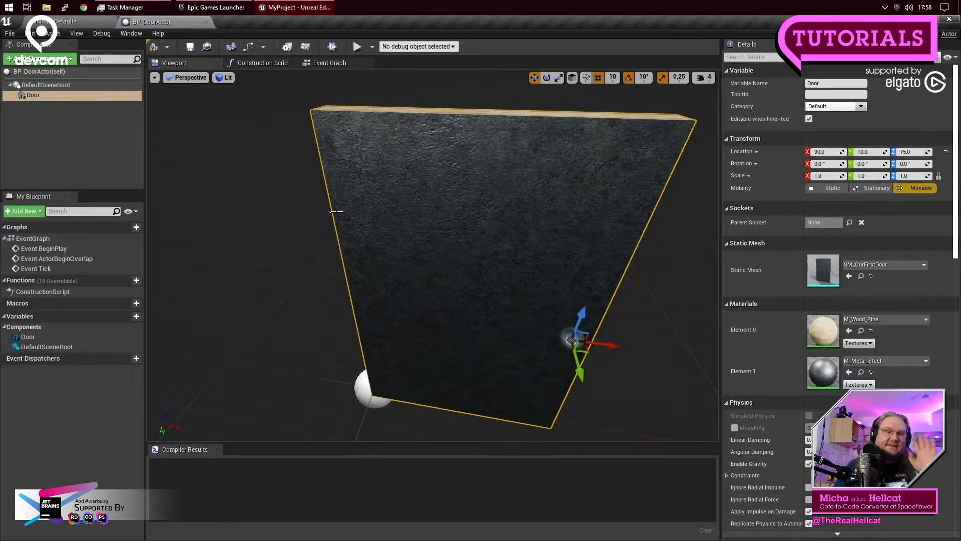
pyautogui.click(80, 22)
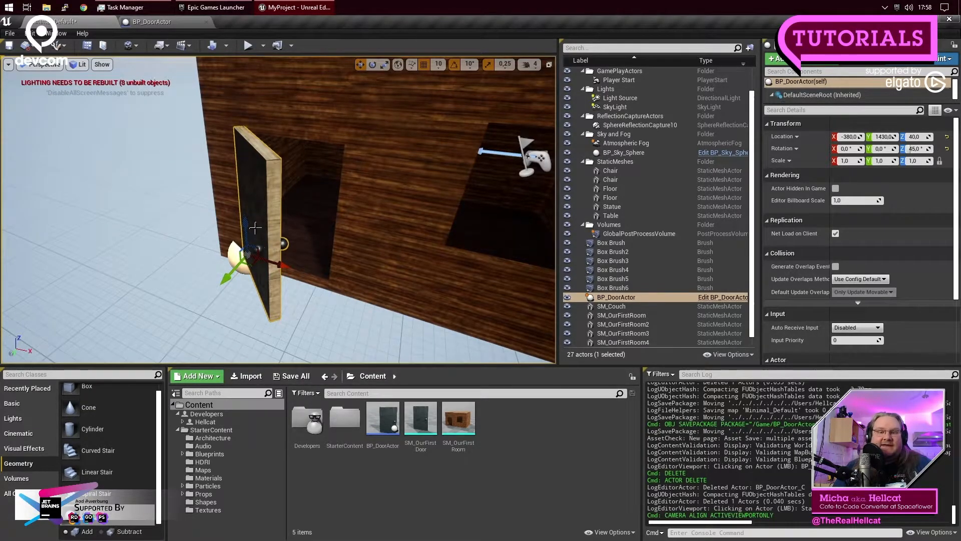
pyautogui.click(137, 22)
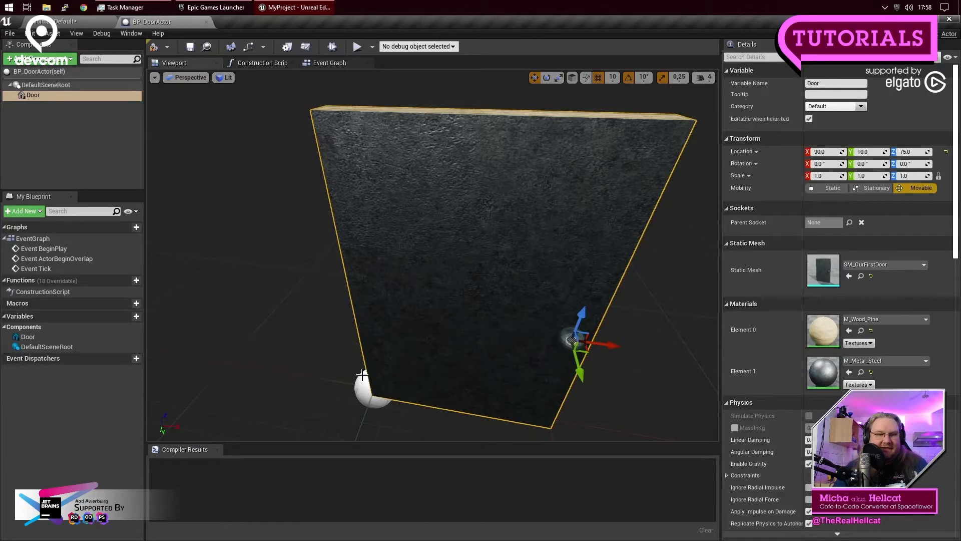
pyautogui.click(60, 22)
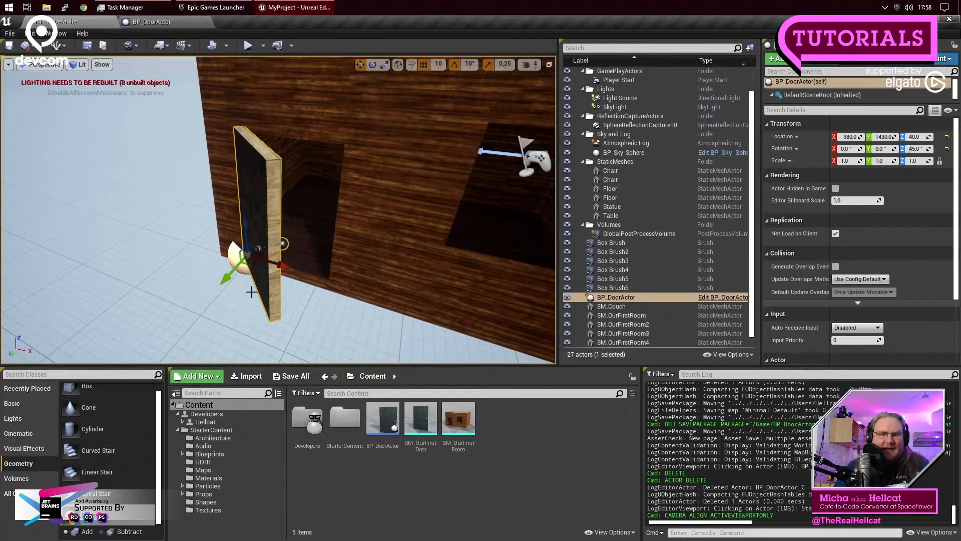
# Step: Set the placed door actor's Z rotation to 0° so it closes the doorway, and deselect it
pyautogui.click(269, 176)
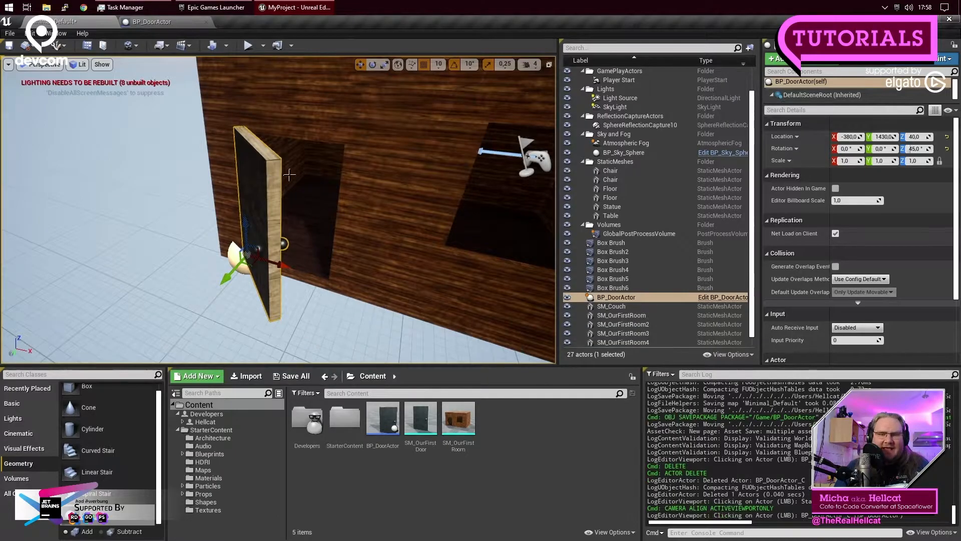
pyautogui.click(914, 149)
pyautogui.write('0')
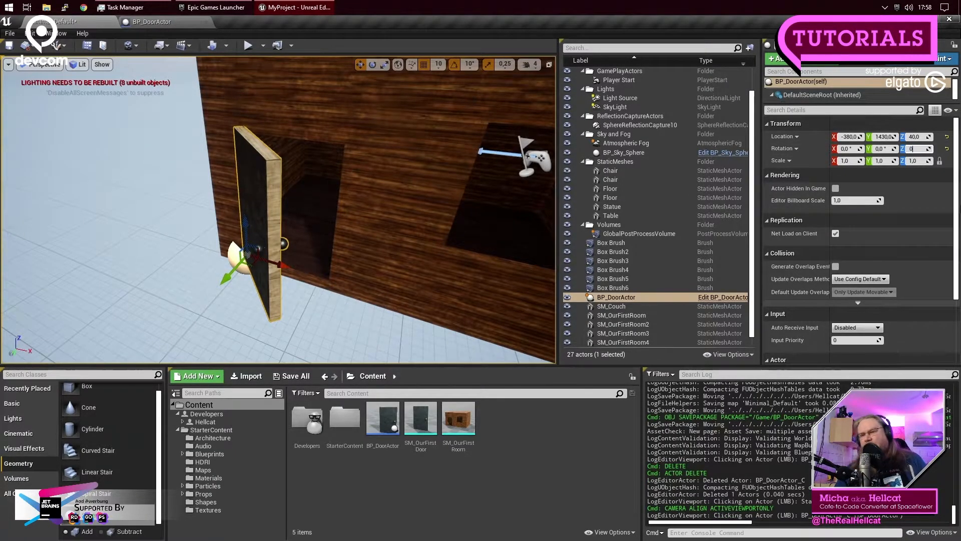
pyautogui.press('Return')
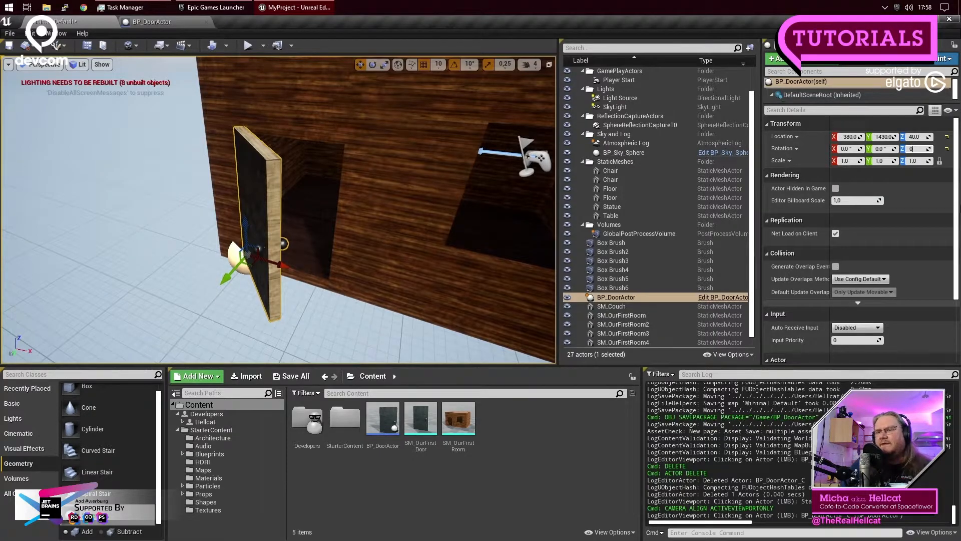
pyautogui.press('Return')
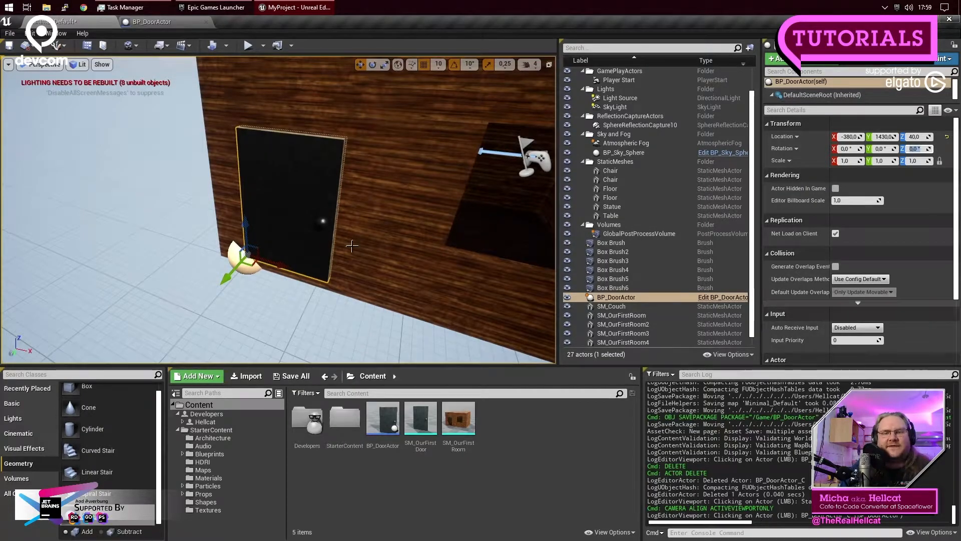
pyautogui.scroll(1, 352, 246)
pyautogui.scroll(-2, 352, 246)
pyautogui.scroll(1, 351, 246)
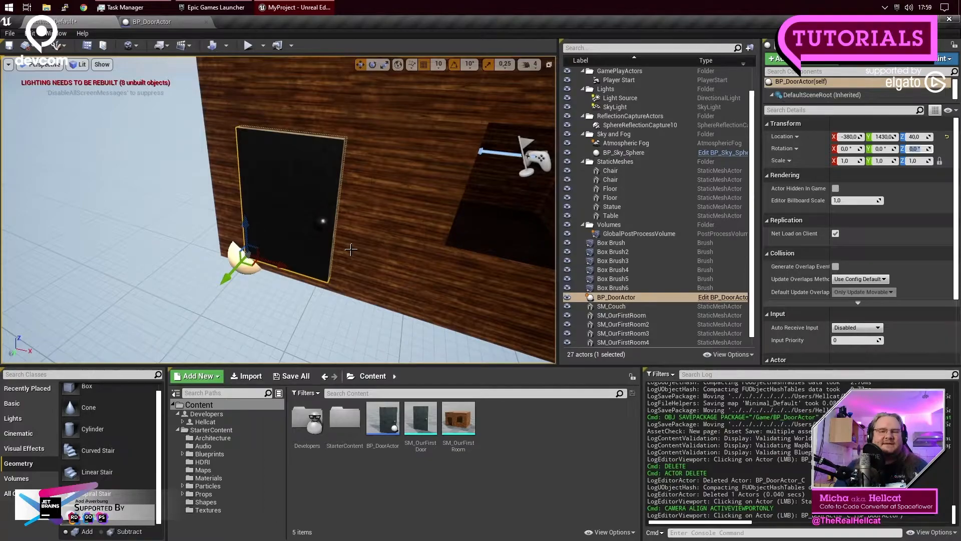
pyautogui.click(314, 321)
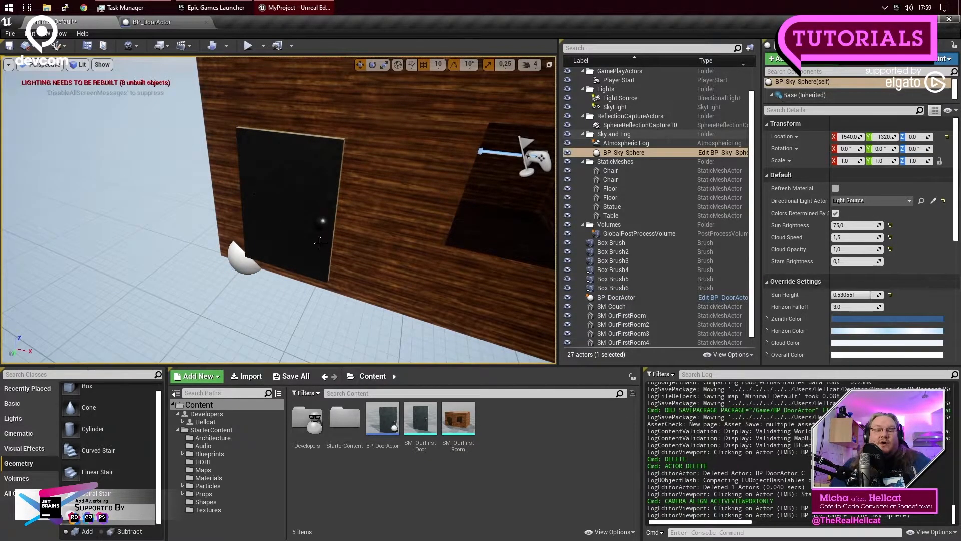
pyautogui.scroll(-5, 409, 280)
pyautogui.scroll(5, 408, 282)
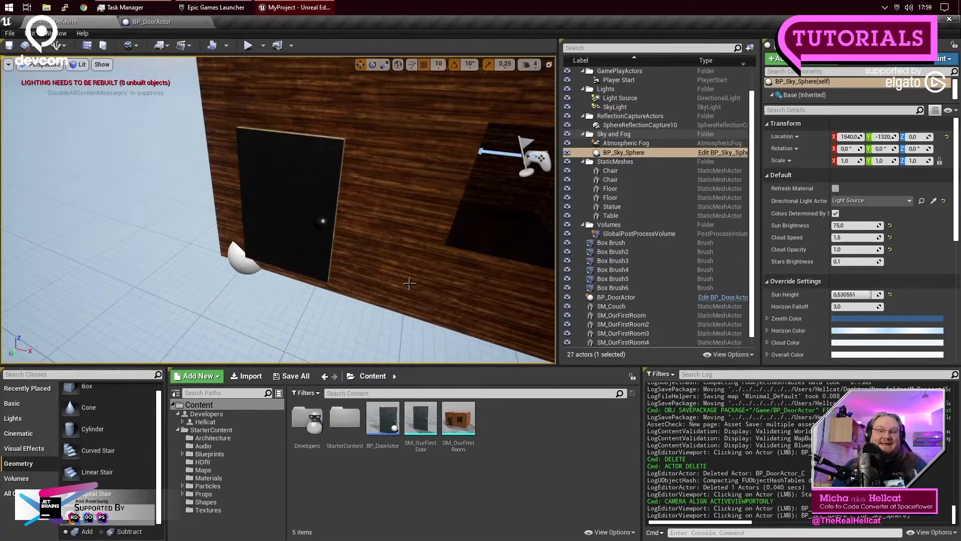
# Step: Play the level, walk up to the closed door from inside the room to inspect its fit, and stop playing
pyautogui.click(248, 46)
pyautogui.click(318, 157)
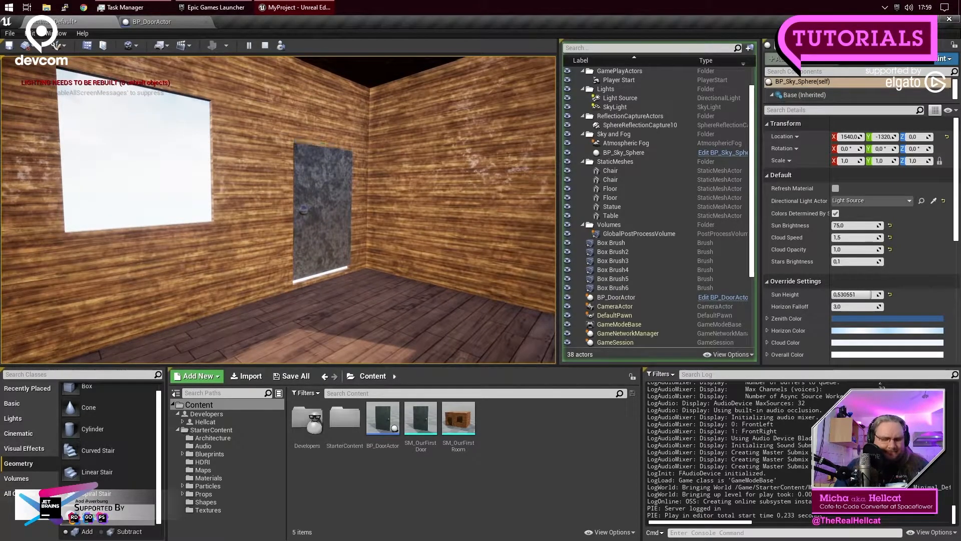
pyautogui.press('w')
pyautogui.press('w')
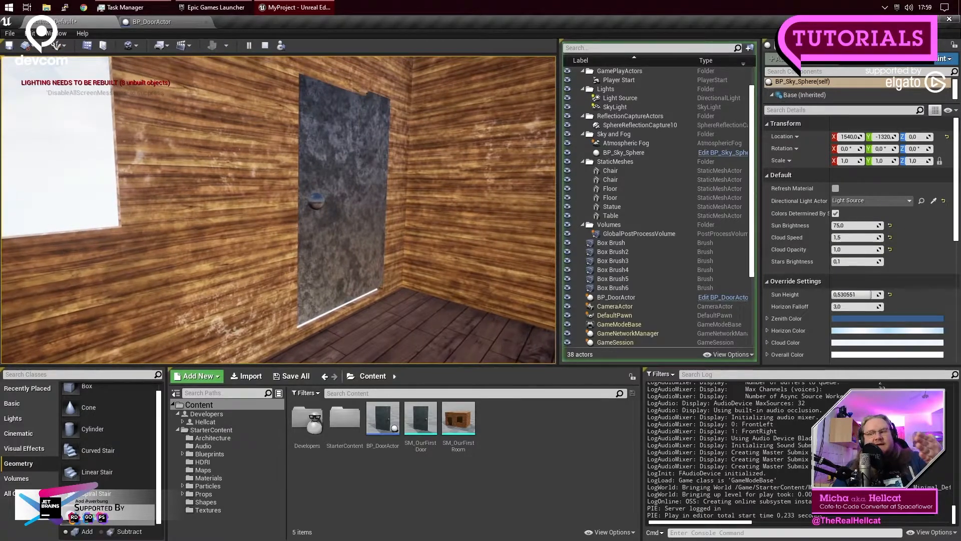
pyautogui.hotkey('alt', 'Tab')
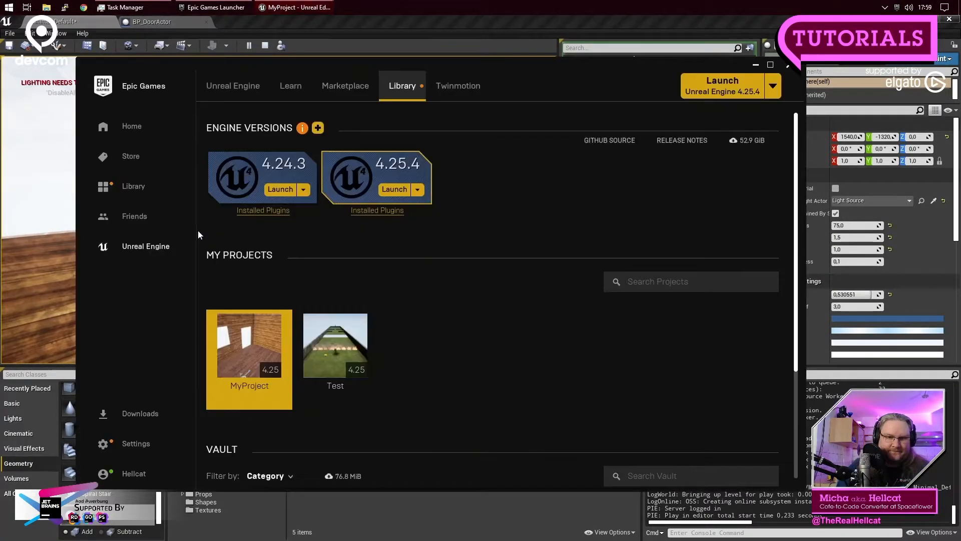
pyautogui.click(51, 211)
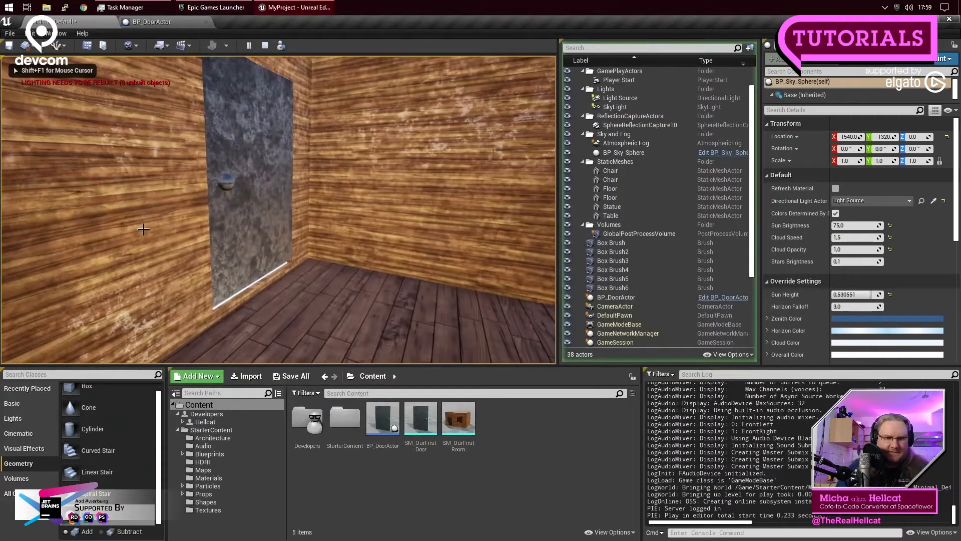
pyautogui.press('Escape')
# Step: Try lowering the door actor to Z 30 and check the doorway's upper edge
pyautogui.moveTo(503, 289); pyautogui.dragTo(541, 343, button='right')
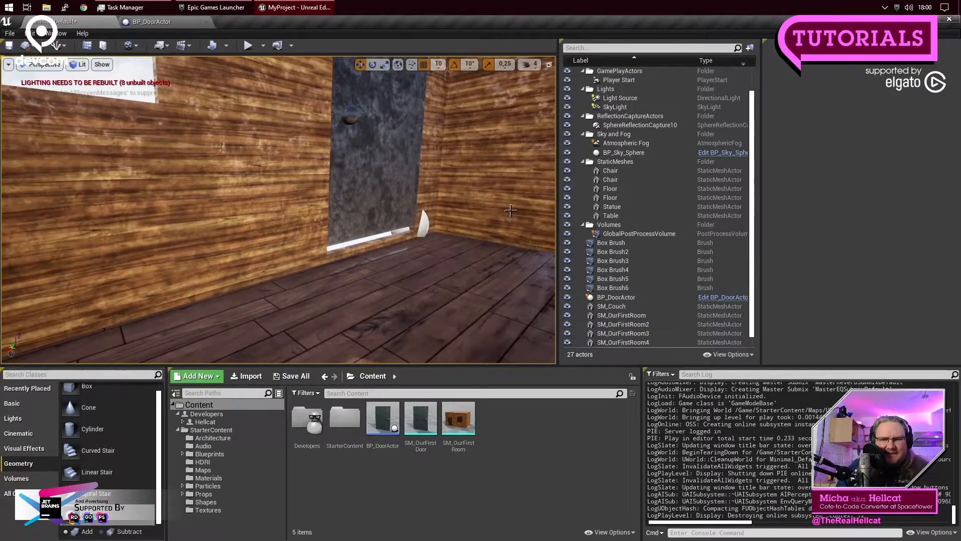
pyautogui.click(413, 195)
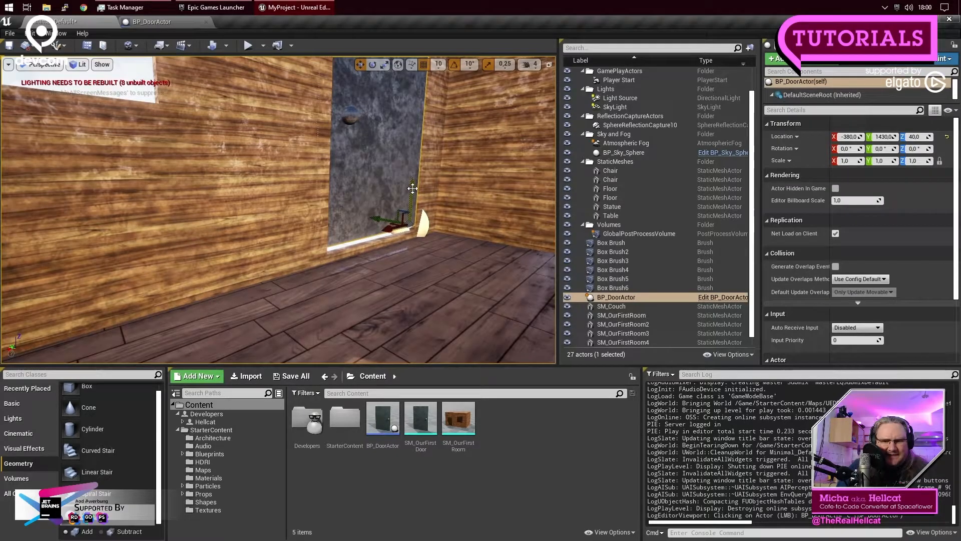
pyautogui.moveTo(413, 196); pyautogui.dragTo(413, 208)
pyautogui.moveTo(413, 208); pyautogui.dragTo(412, 115, button='right')
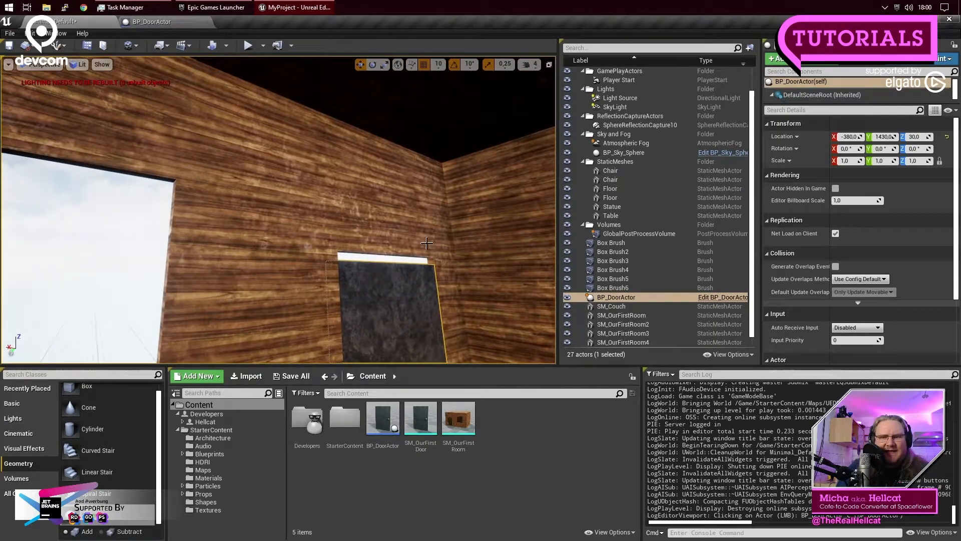
# Step: Try moving the door actor with a 5° rotation snap, returning it to Z 40 and the snap to 10°
pyautogui.click(471, 65)
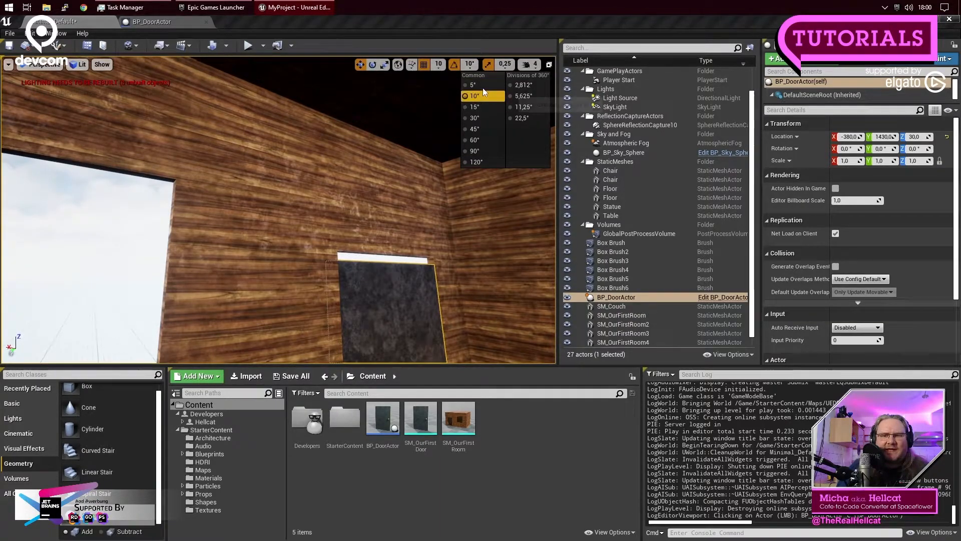
pyautogui.click(483, 97)
pyautogui.moveTo(477, 230); pyautogui.dragTo(478, 349, button='right')
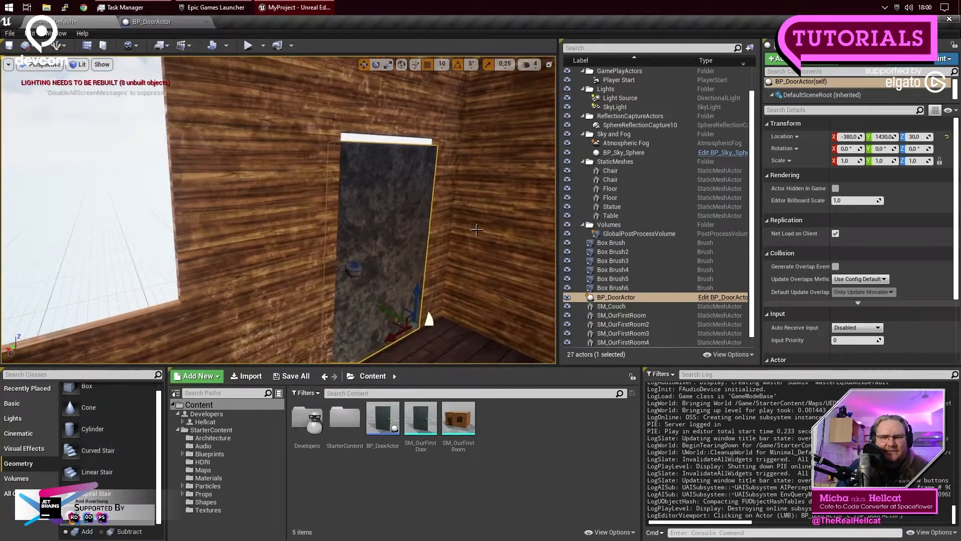
pyautogui.moveTo(418, 301); pyautogui.dragTo(419, 284)
pyautogui.moveTo(444, 270)
pyautogui.mouseDown(button='right')
pyautogui.moveTo(443, 300)
pyautogui.moveTo(446, 286)
pyautogui.mouseUp(button='right')
pyautogui.moveTo(423, 123); pyautogui.dragTo(424, 132)
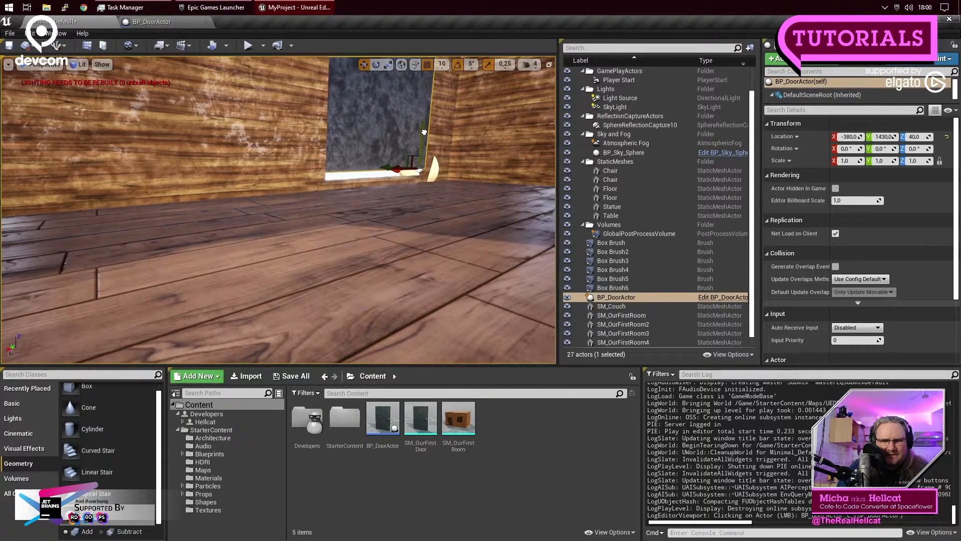
pyautogui.click(472, 65)
pyautogui.click(478, 96)
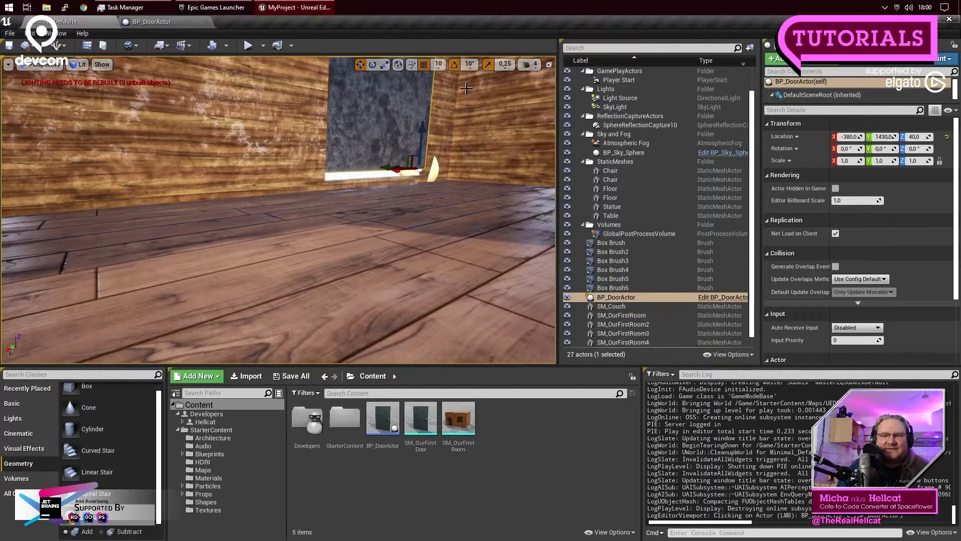
# Step: Lower the door actor to Z 35 using a position grid snap of 5, and restore the grid snap to 10
pyautogui.click(438, 65)
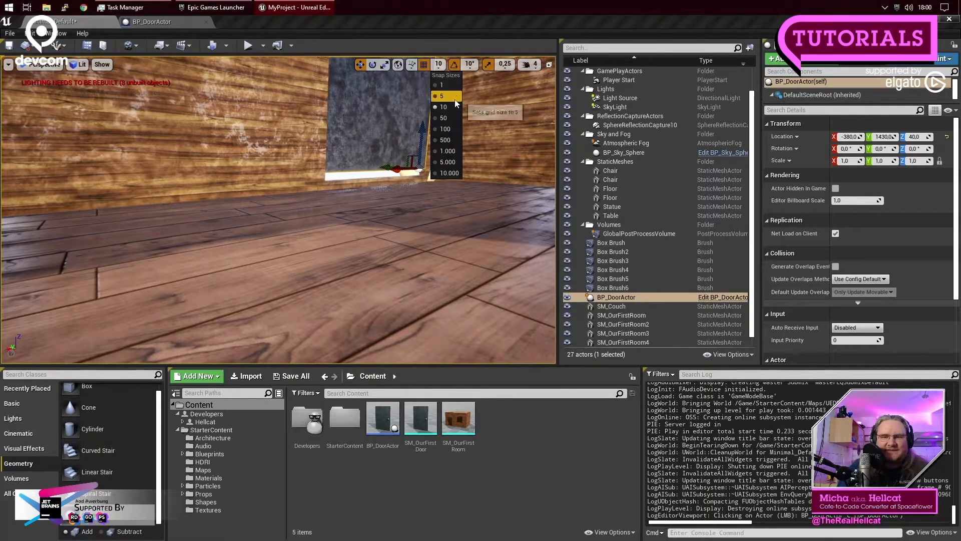
pyautogui.click(441, 116)
pyautogui.moveTo(421, 129); pyautogui.dragTo(422, 141)
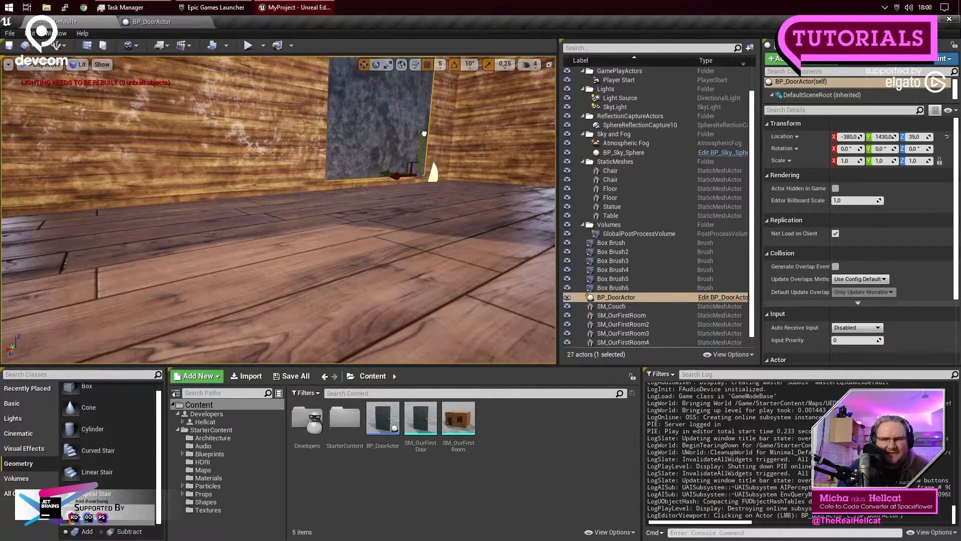
pyautogui.click(438, 69)
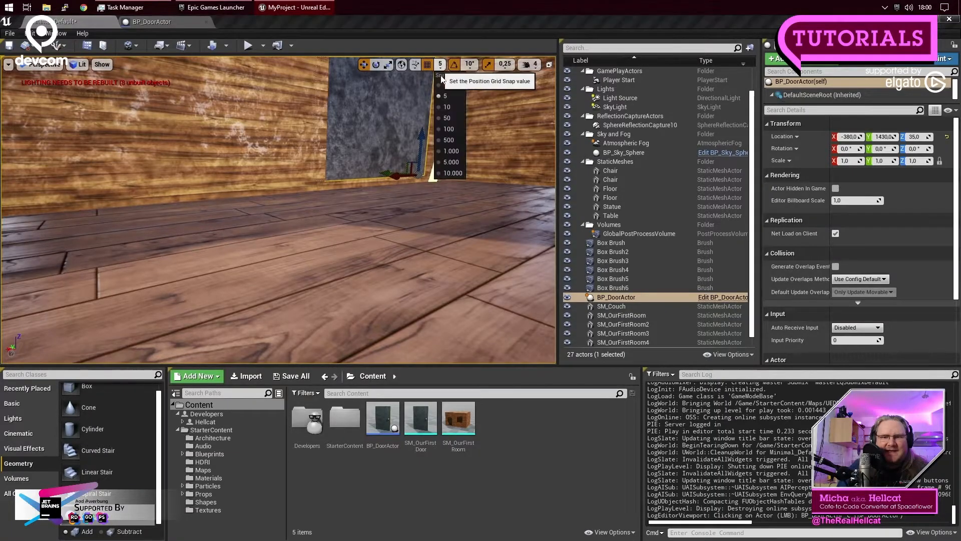
pyautogui.click(450, 110)
pyautogui.moveTo(396, 130); pyautogui.dragTo(472, 155, button='right')
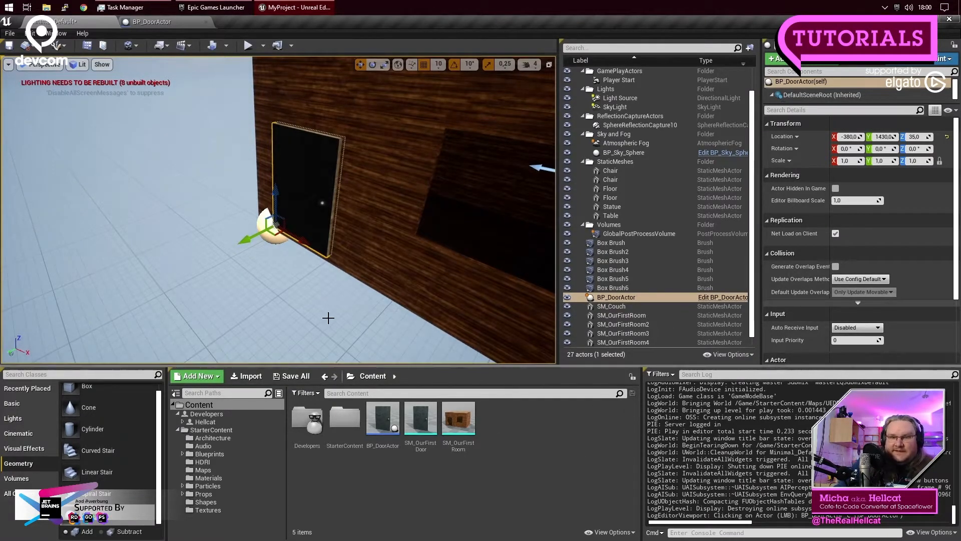
pyautogui.click(326, 318)
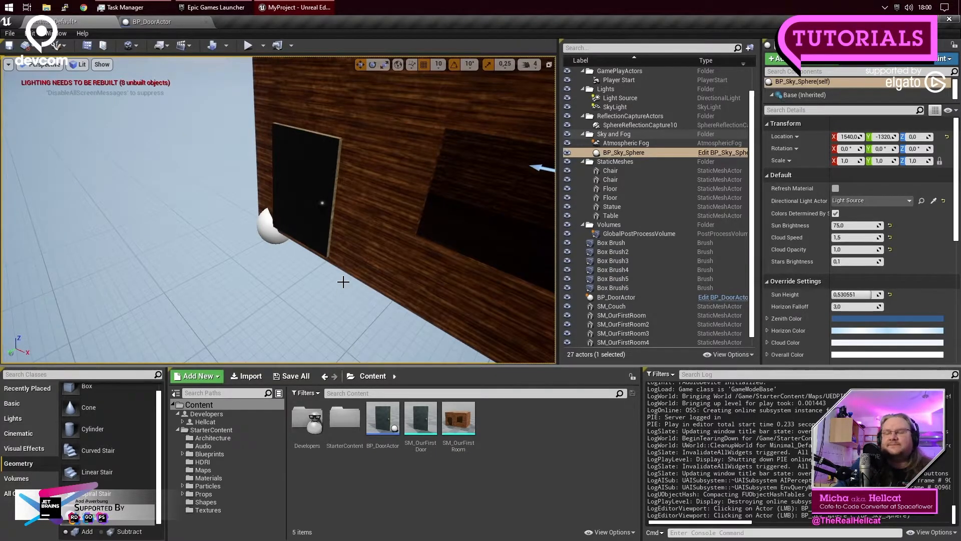
pyautogui.moveTo(279, 296); pyautogui.dragTo(213, 250, button='right')
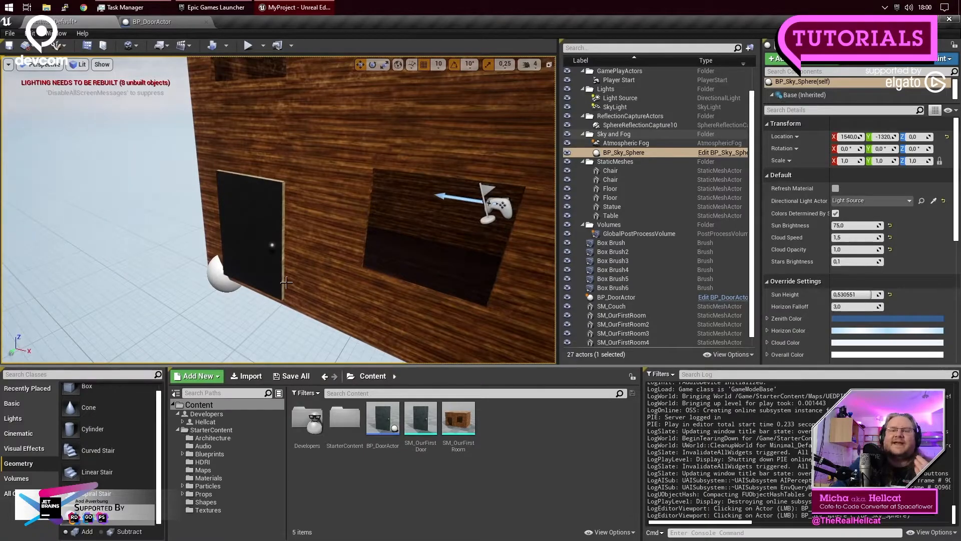
pyautogui.moveTo(356, 247); pyautogui.dragTo(326, 247, button='right')
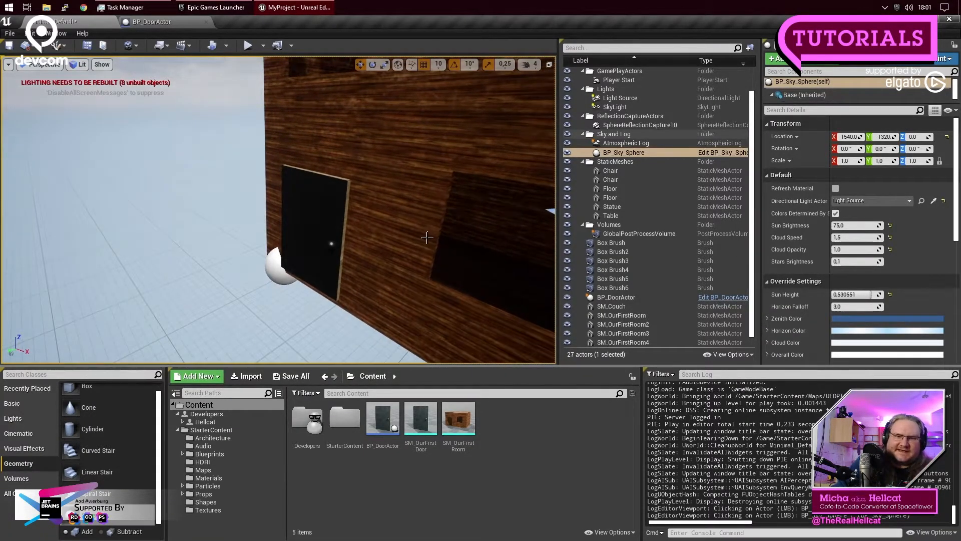
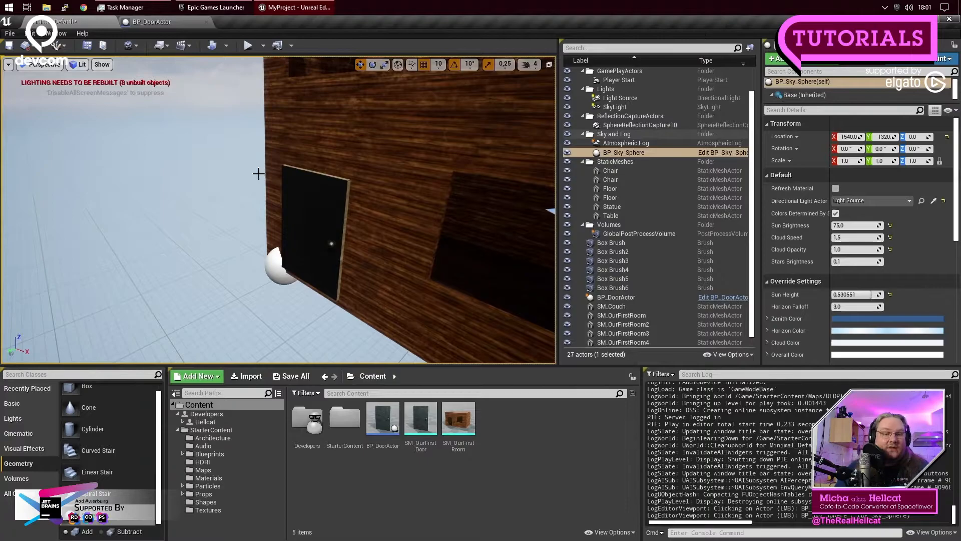
pyautogui.moveTo(218, 170); pyautogui.dragTo(204, 167, button='right')
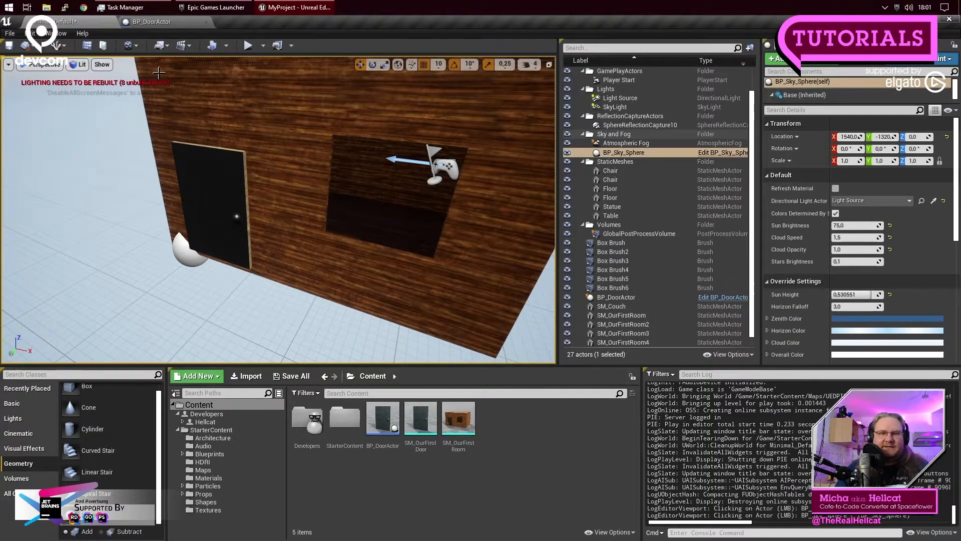
# Step: Review the Door component in the BP_DoorActor blueprint and close the blueprint editor
pyautogui.click(173, 22)
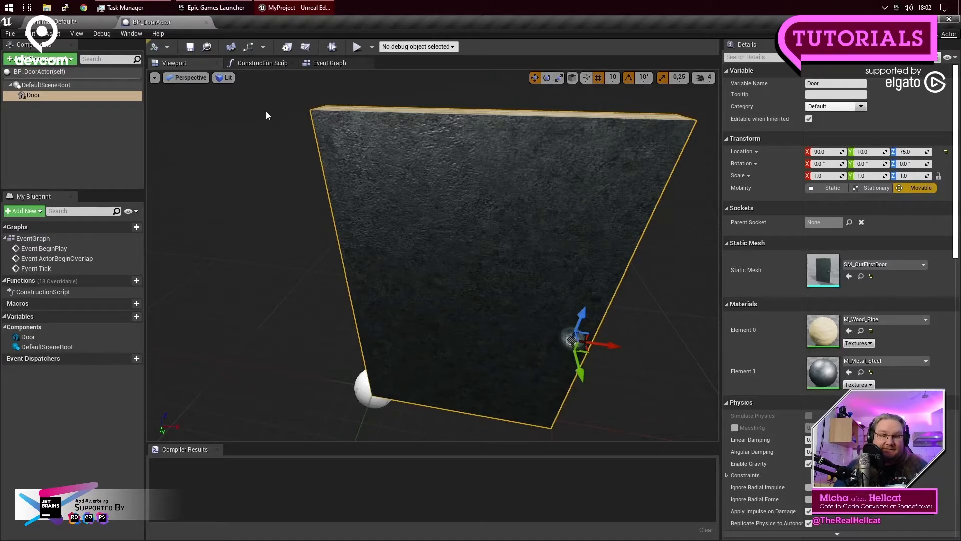
pyautogui.scroll(-5, 257, 138)
pyautogui.scroll(5, 257, 139)
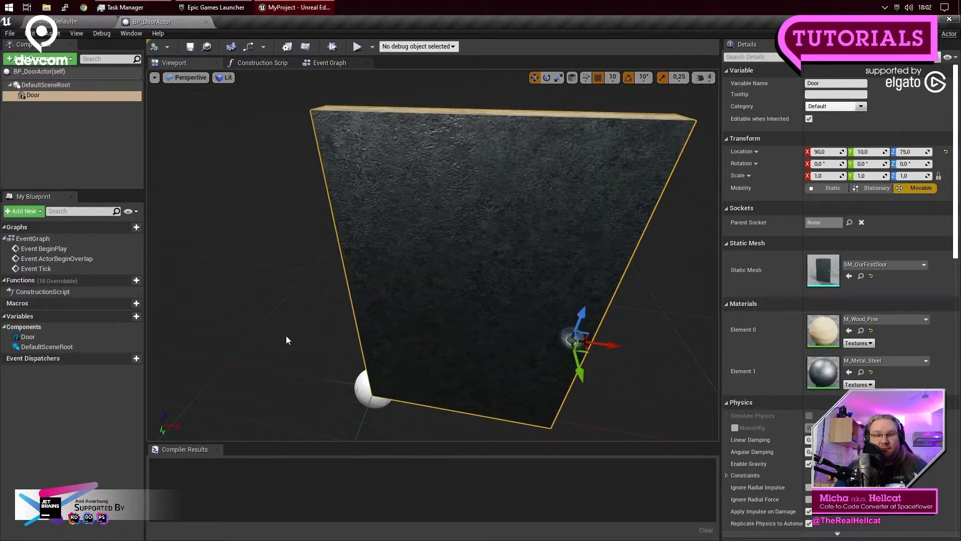
pyautogui.click(206, 22)
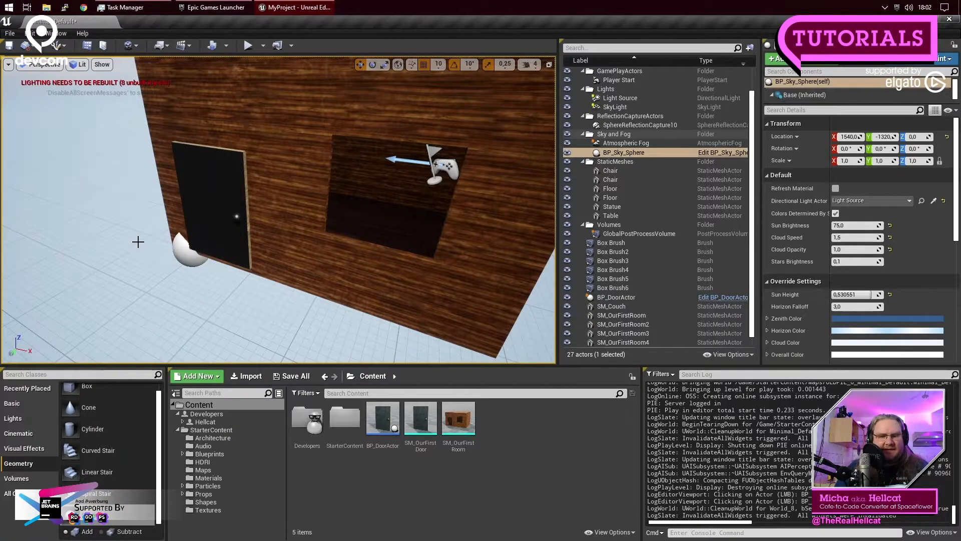
# Step: Save all changed files and open the BP_DoorActor blueprint to view its door mesh in 3D
pyautogui.click(9, 33)
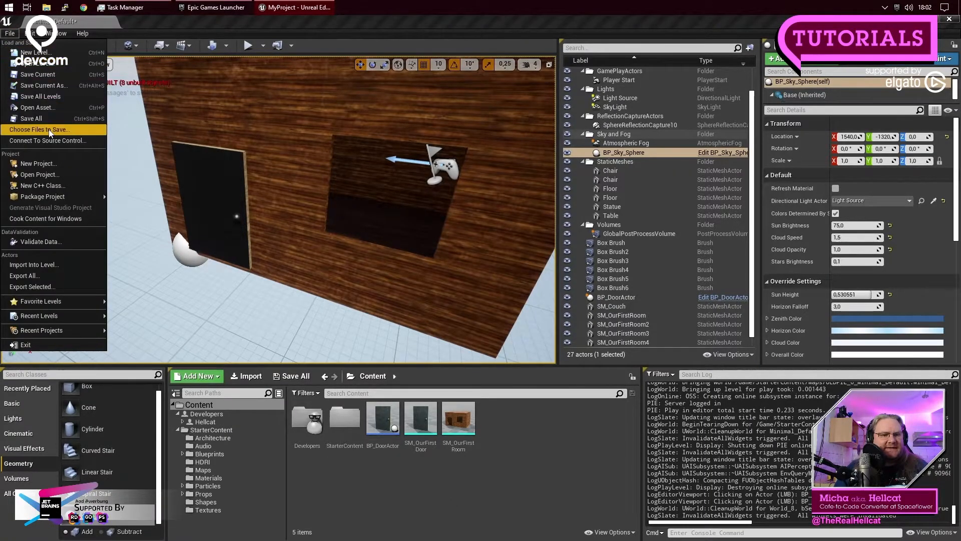
pyautogui.click(31, 119)
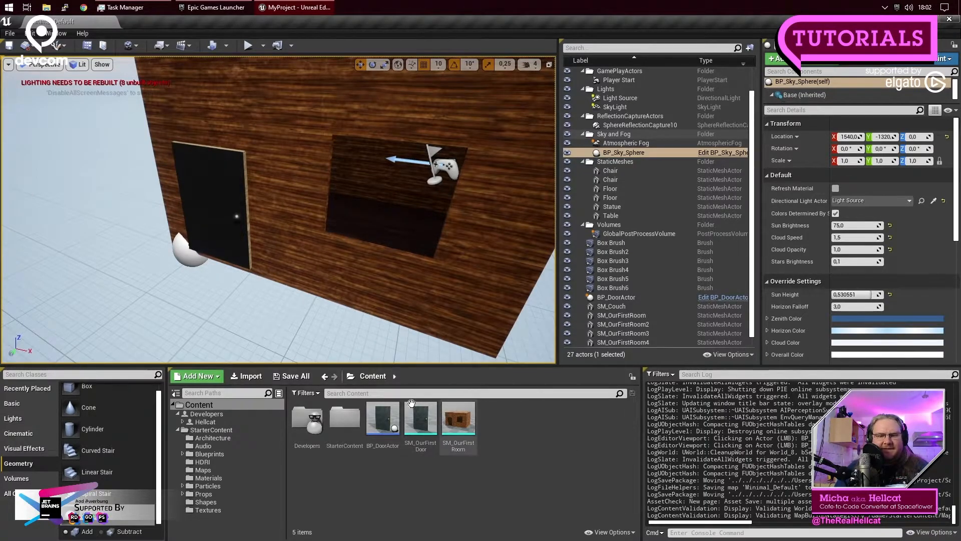
pyautogui.click(379, 416)
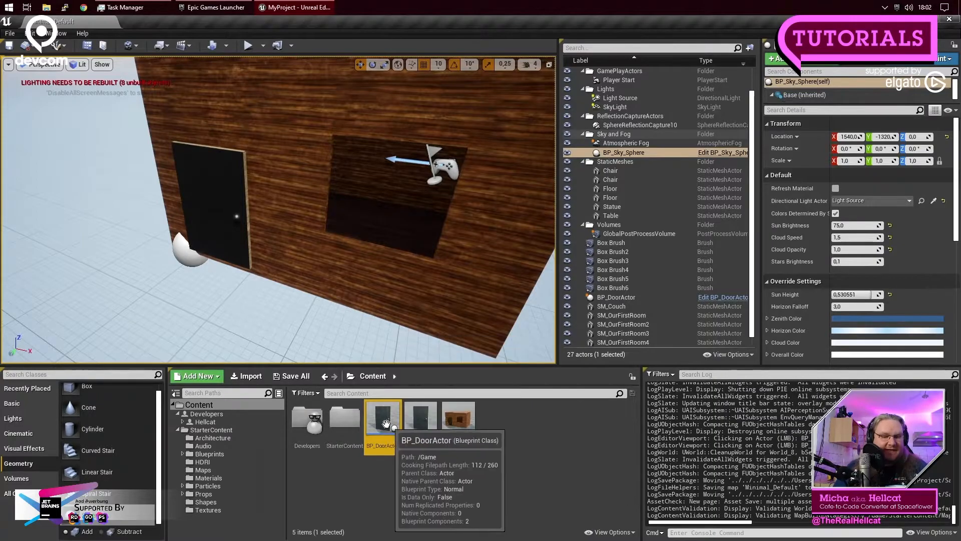
pyautogui.doubleClick(389, 420)
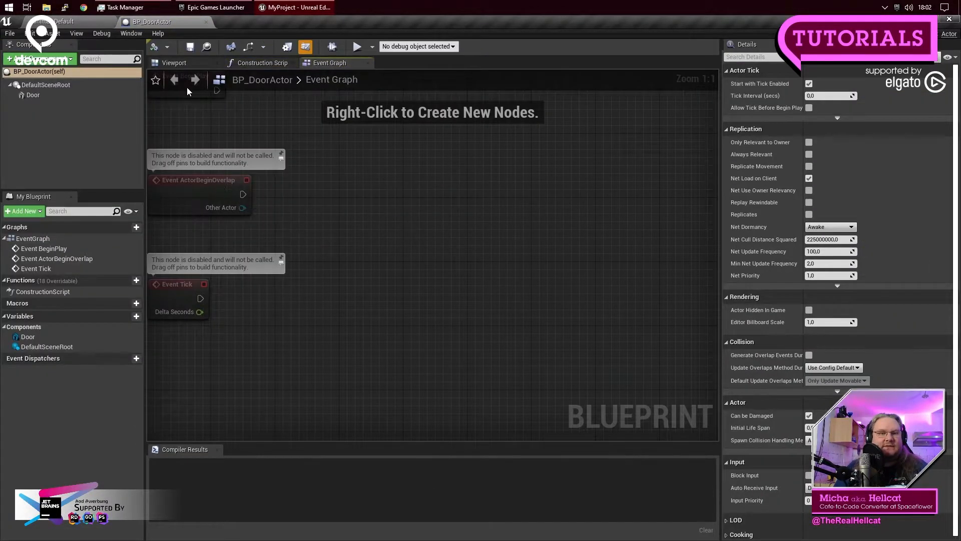
pyautogui.click(180, 64)
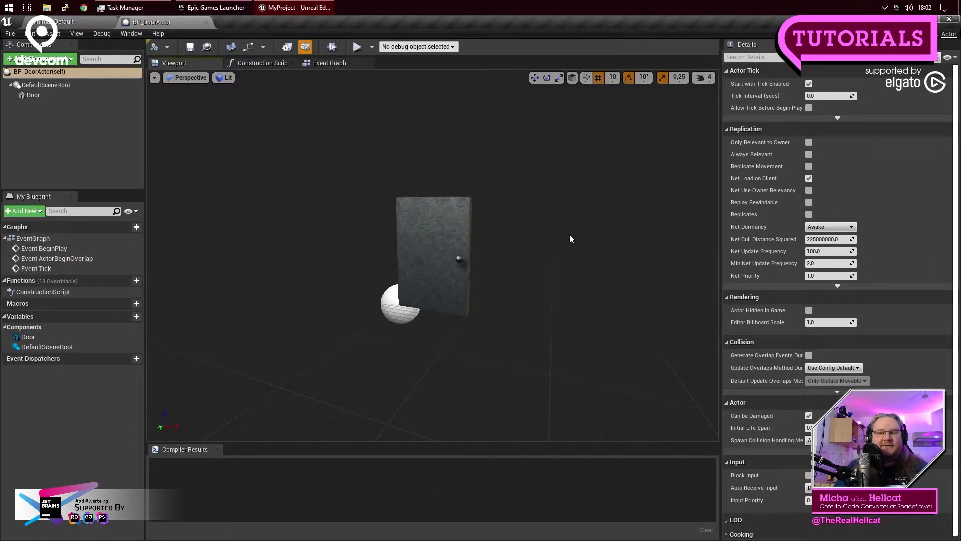
pyautogui.moveTo(573, 243); pyautogui.dragTo(578, 282, button='right')
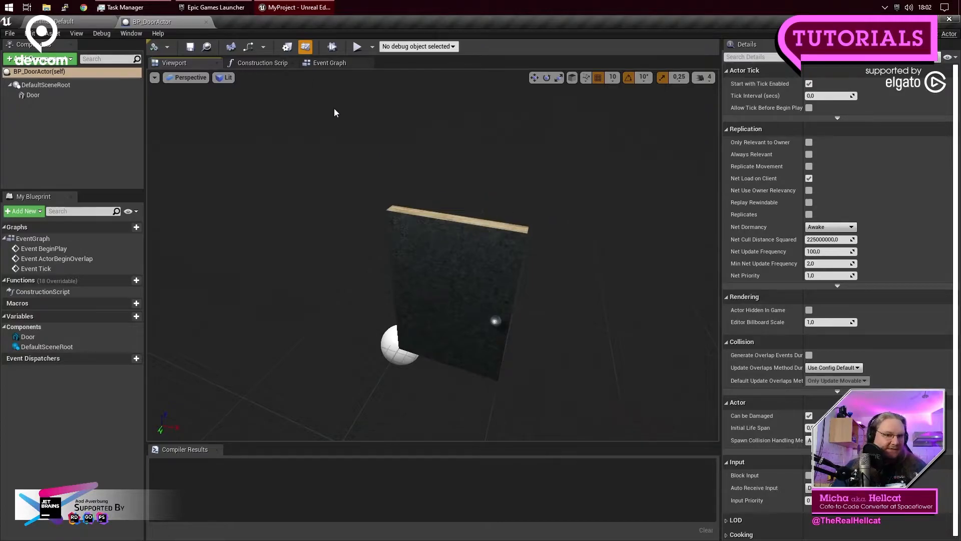
# Step: Show BP_DoorActor's event graph around Event Tick and search the available actions for "rotate"
pyautogui.click(339, 66)
pyautogui.moveTo(434, 228); pyautogui.dragTo(398, 237, button='right')
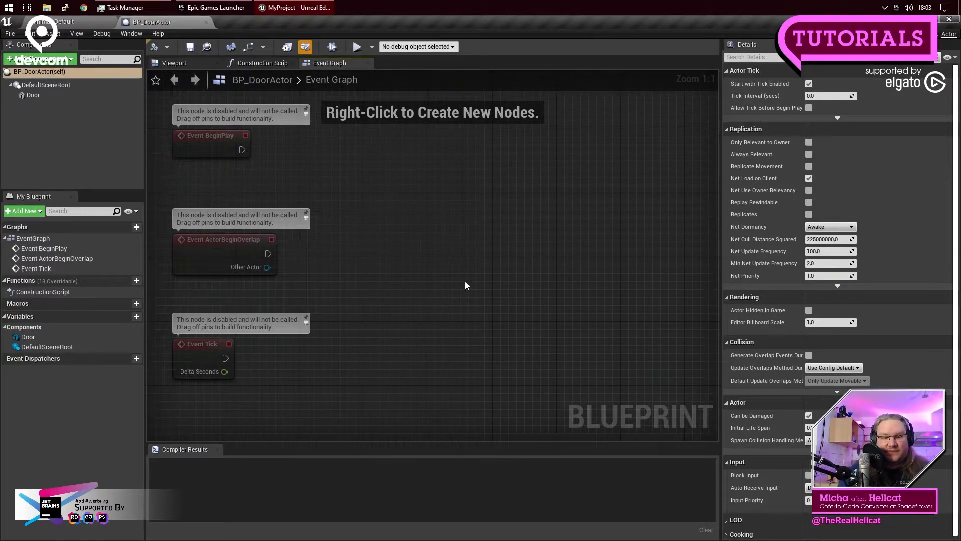
pyautogui.moveTo(389, 272)
pyautogui.mouseDown(button='right')
pyautogui.moveTo(416, 266)
pyautogui.moveTo(392, 272)
pyautogui.mouseUp(button='right')
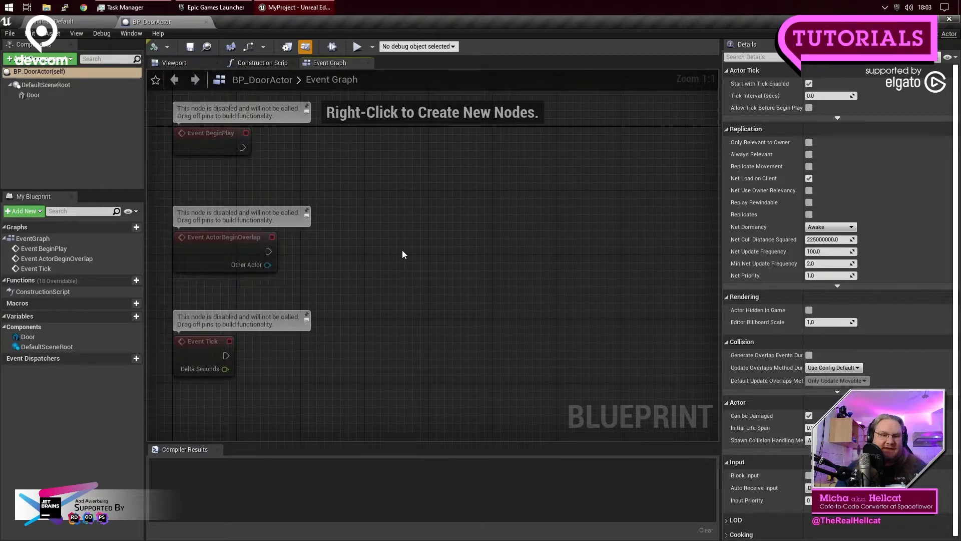
pyautogui.moveTo(429, 373); pyautogui.dragTo(422, 277, button='right')
pyautogui.moveTo(356, 307); pyautogui.dragTo(379, 292, button='right')
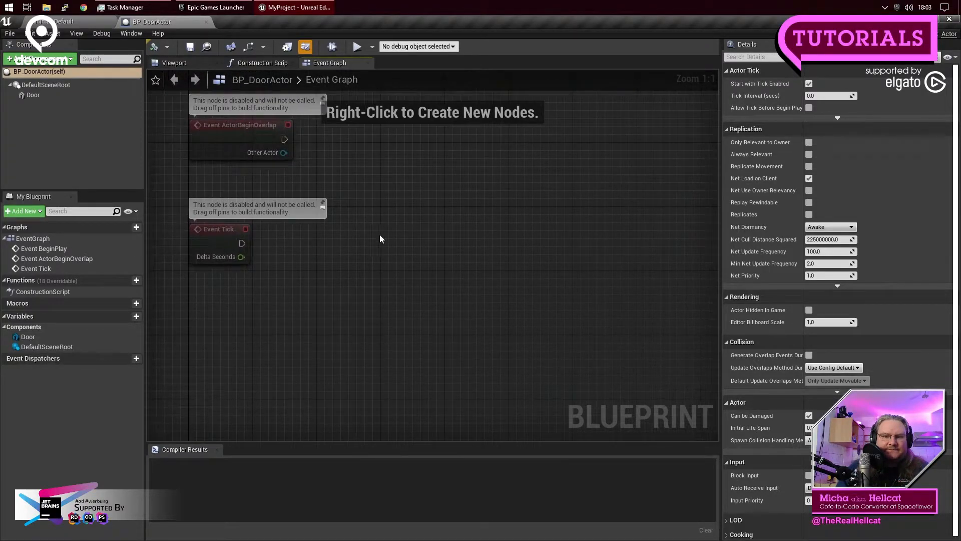
pyautogui.rightClick(380, 234)
pyautogui.write('rotate')
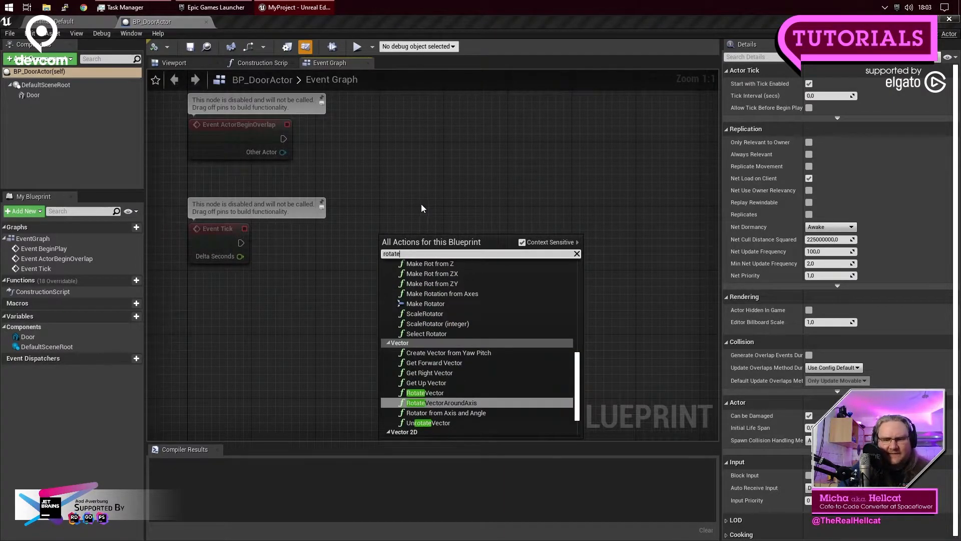
pyautogui.click(400, 206)
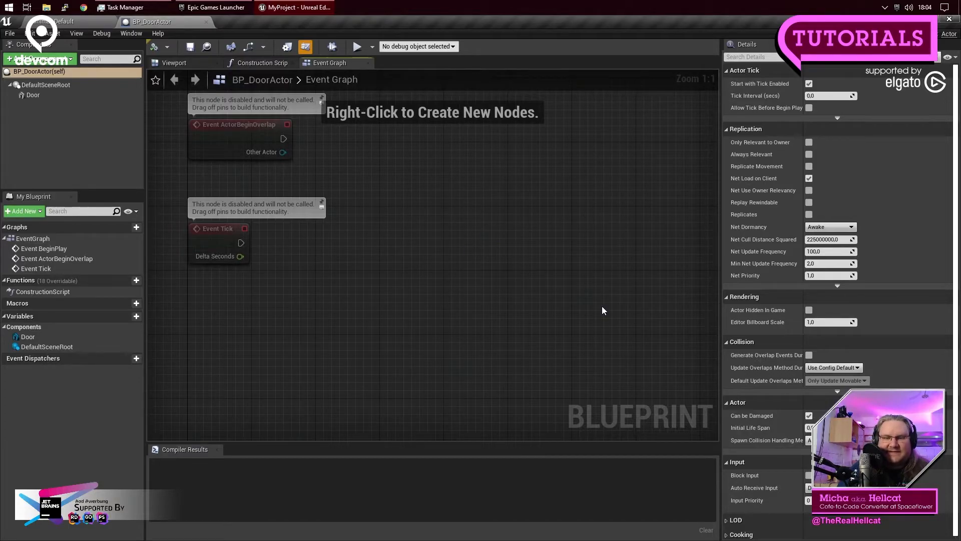
# Step: Browse the complete list of blueprint actions, filter it by "rotate" and examine the rotation-related nodes
pyautogui.rightClick(364, 232)
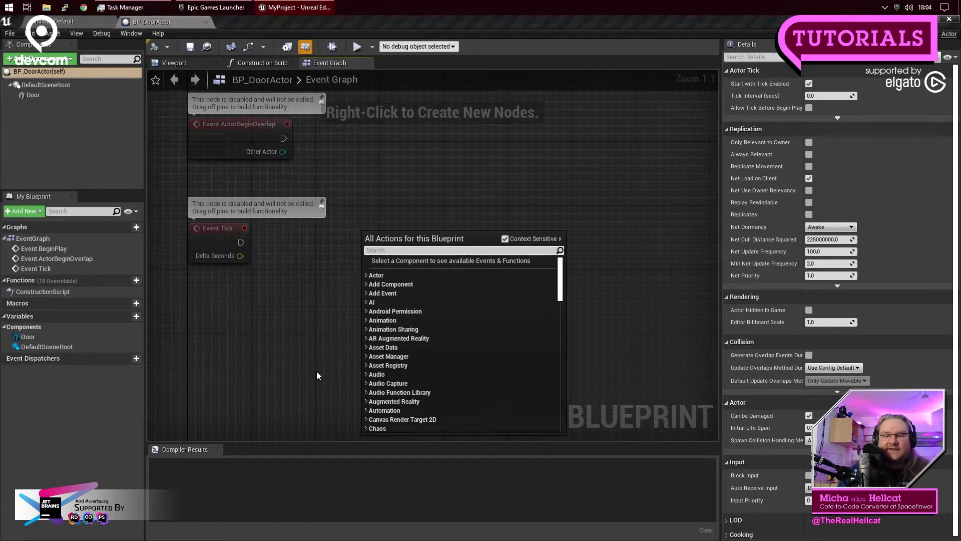
pyautogui.moveTo(561, 270); pyautogui.dragTo(569, 430)
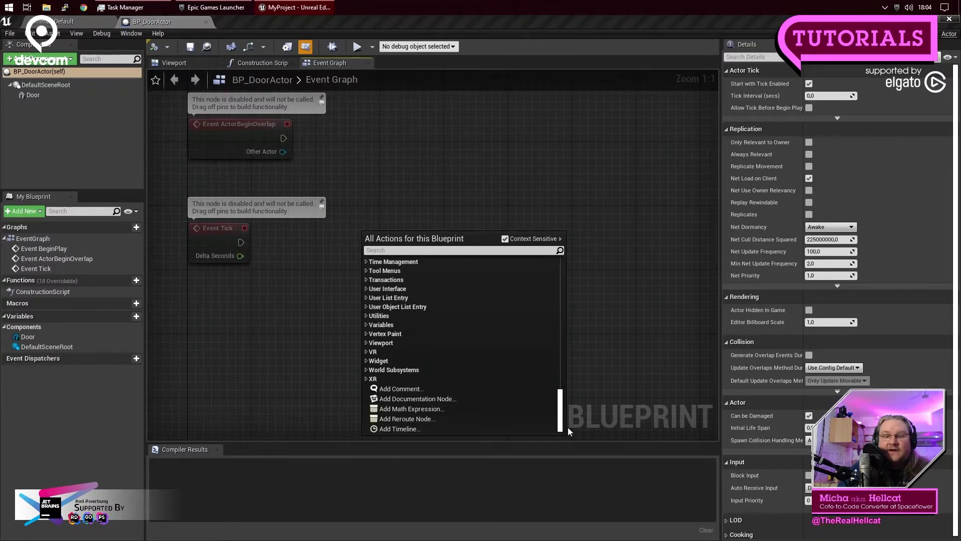
pyautogui.moveTo(570, 397); pyautogui.dragTo(560, 266)
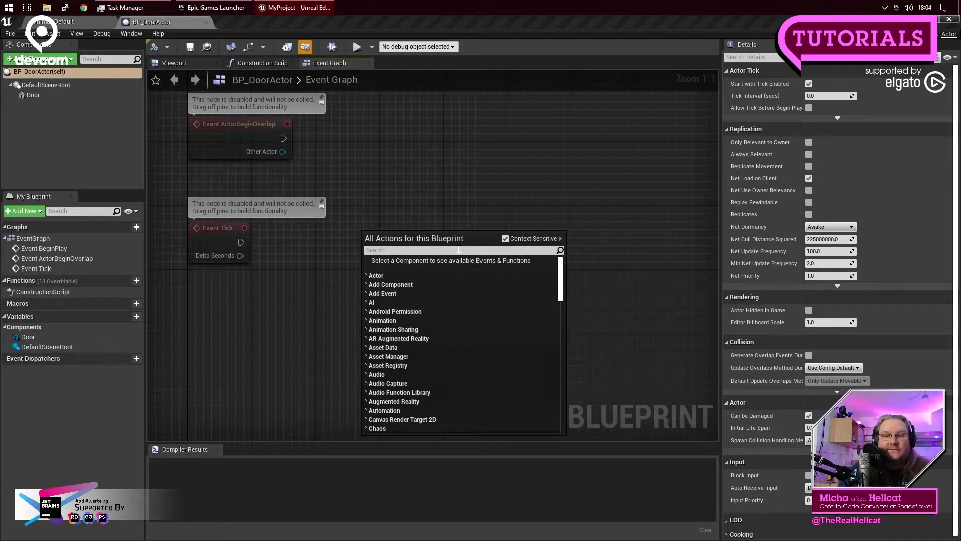
pyautogui.write('r')
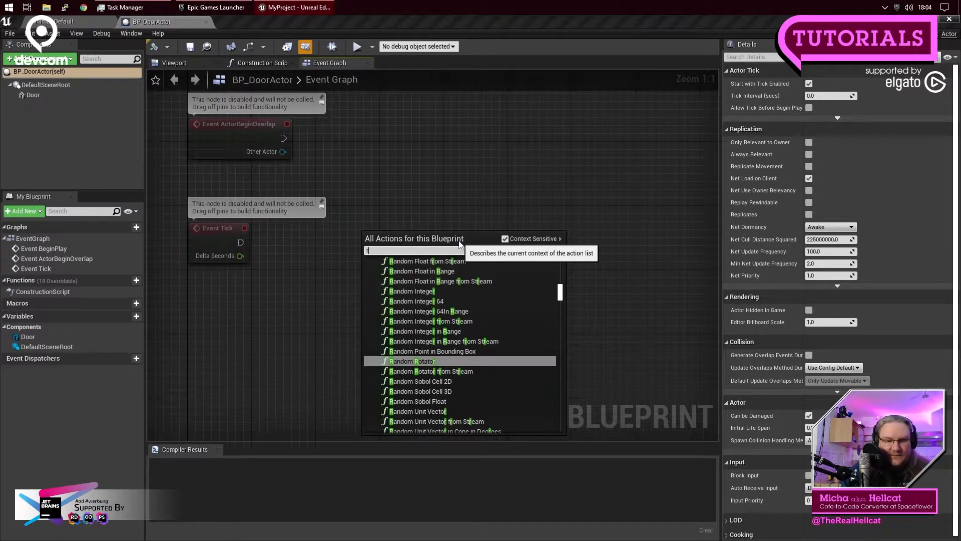
pyautogui.write('ot')
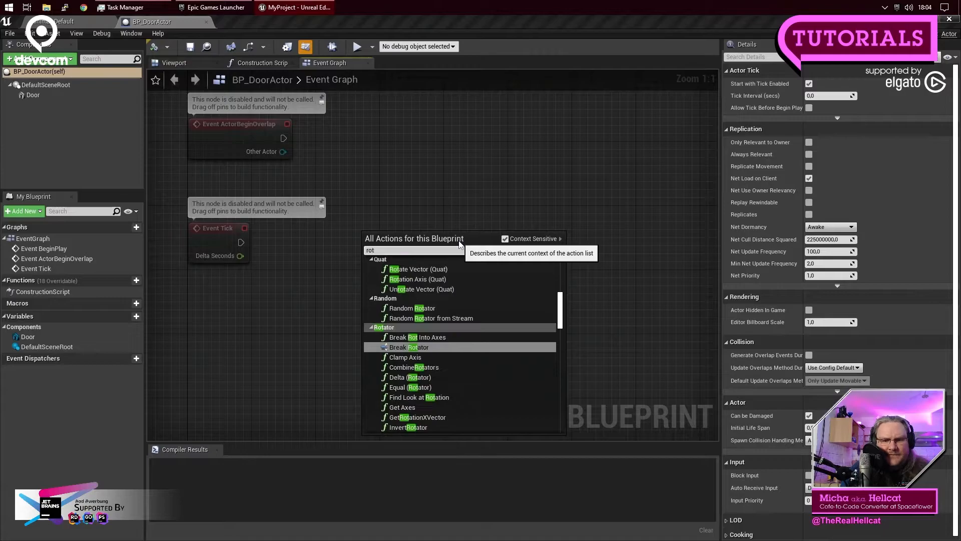
pyautogui.write('ate')
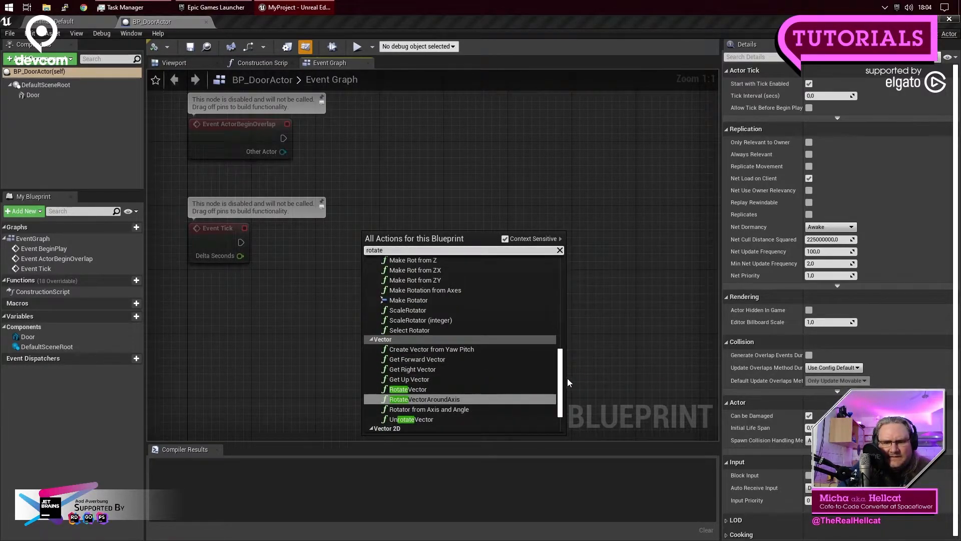
pyautogui.moveTo(567, 382); pyautogui.dragTo(556, 265)
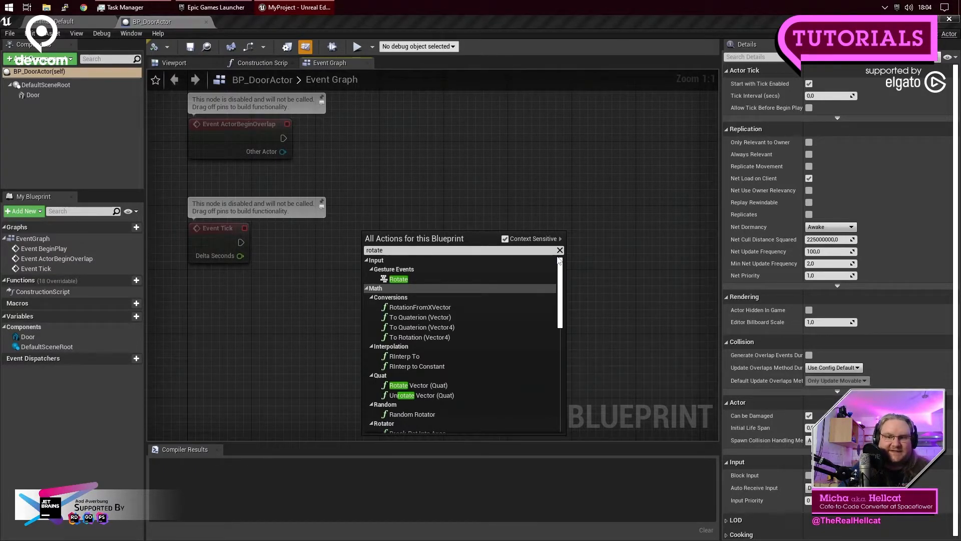
pyautogui.scroll(-2, 562, 295)
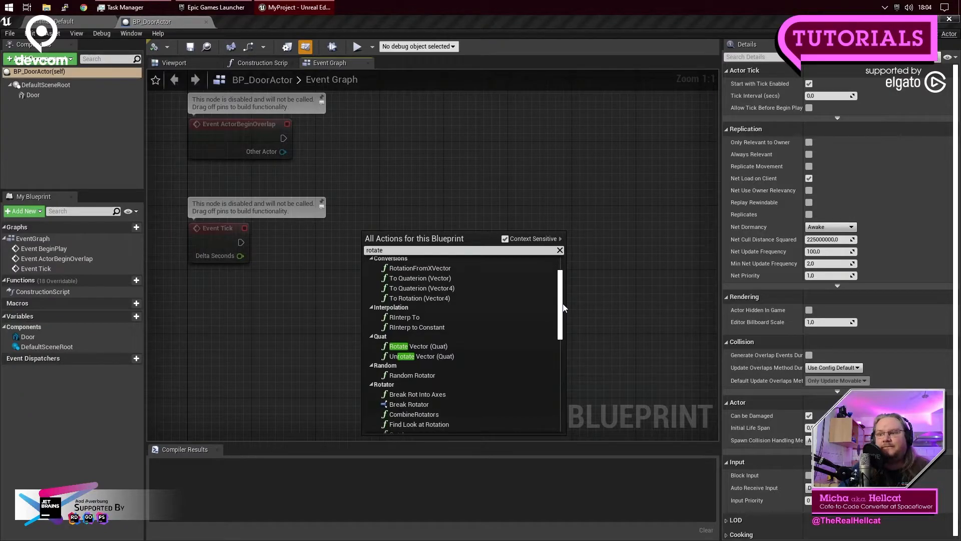
pyautogui.moveTo(563, 304); pyautogui.dragTo(565, 302)
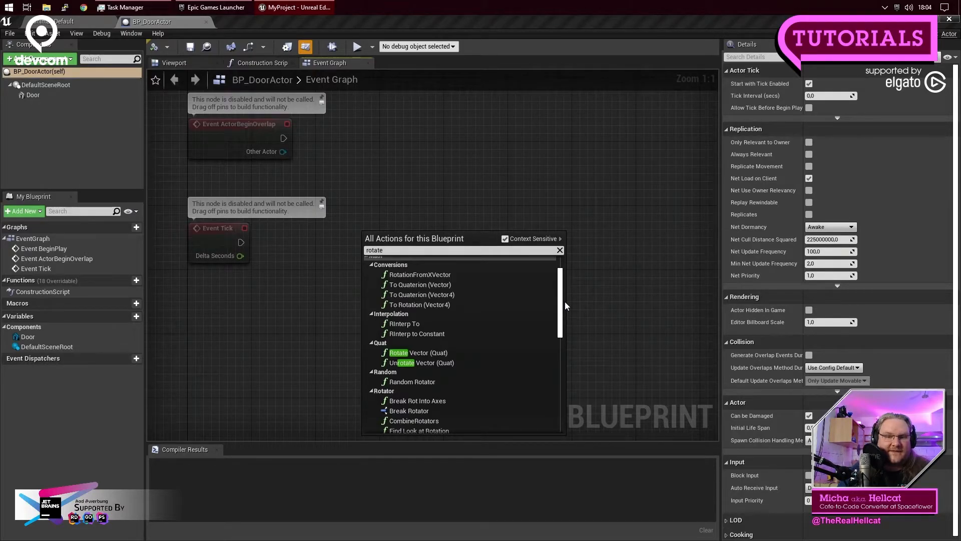
pyautogui.moveTo(565, 301); pyautogui.dragTo(562, 297)
# Step: Find the "getactor" actions and add a GetActorRotation node beside Event Tick
pyautogui.click(408, 249)
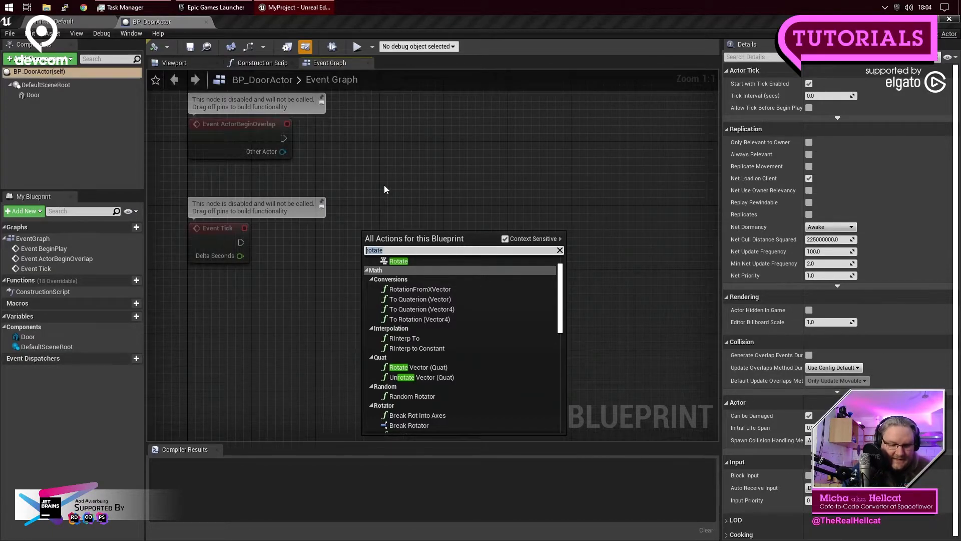
pyautogui.write('get')
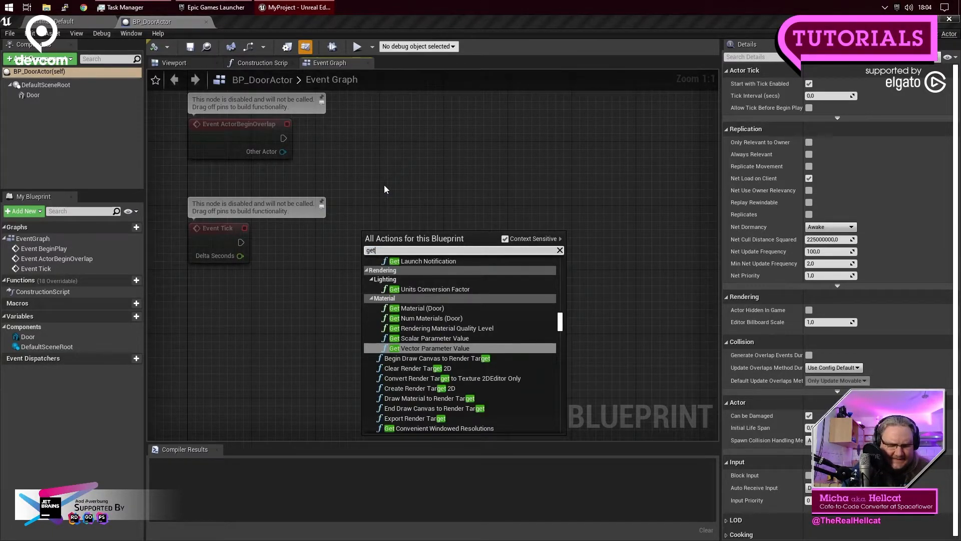
pyautogui.write('actor')
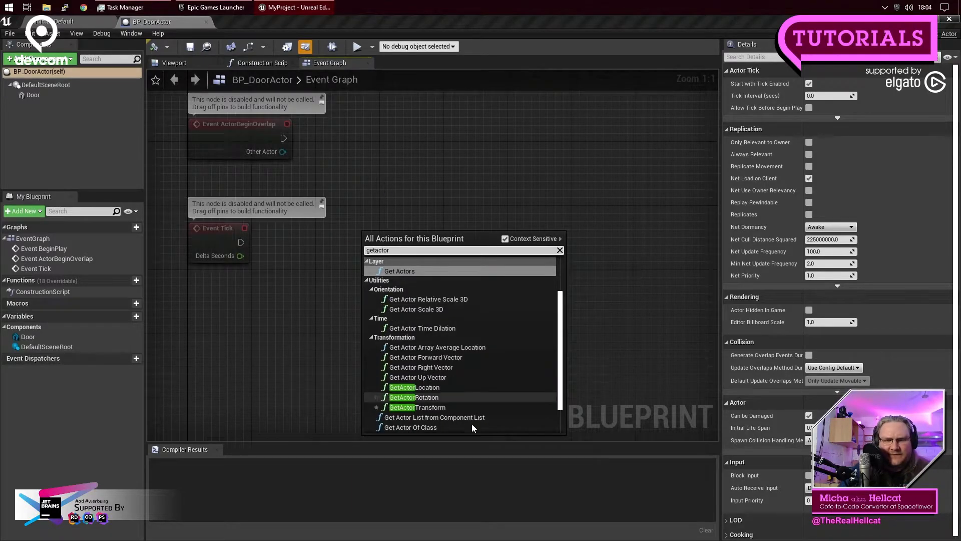
pyautogui.scroll(-2, 444, 382)
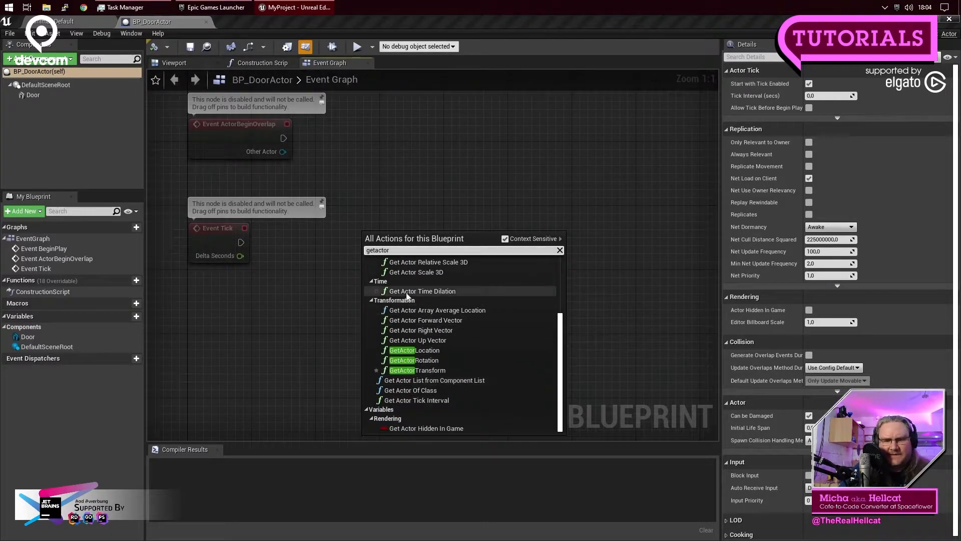
pyautogui.click(433, 360)
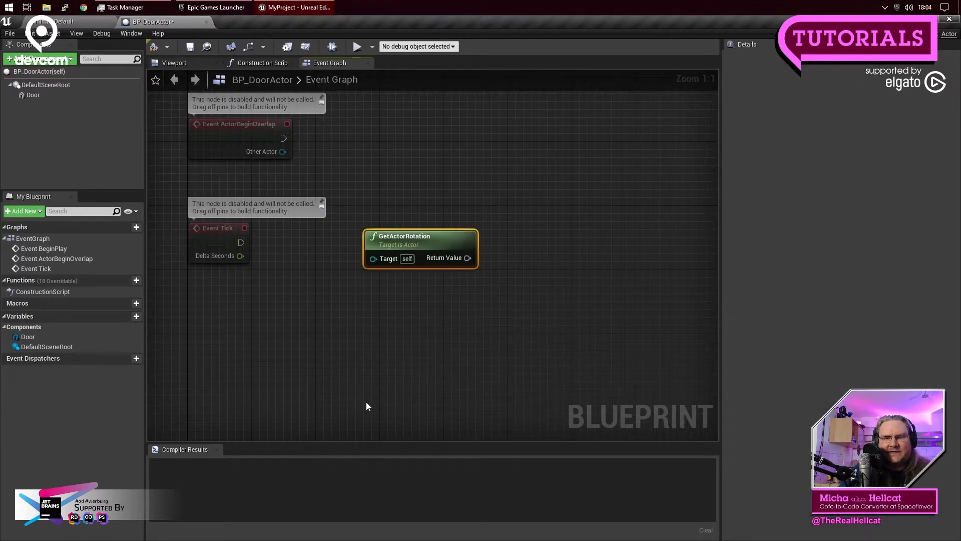
# Step: Find the "setactor" actions and add a SetActorRotation node beneath the GetActorRotation node
pyautogui.rightClick(402, 306)
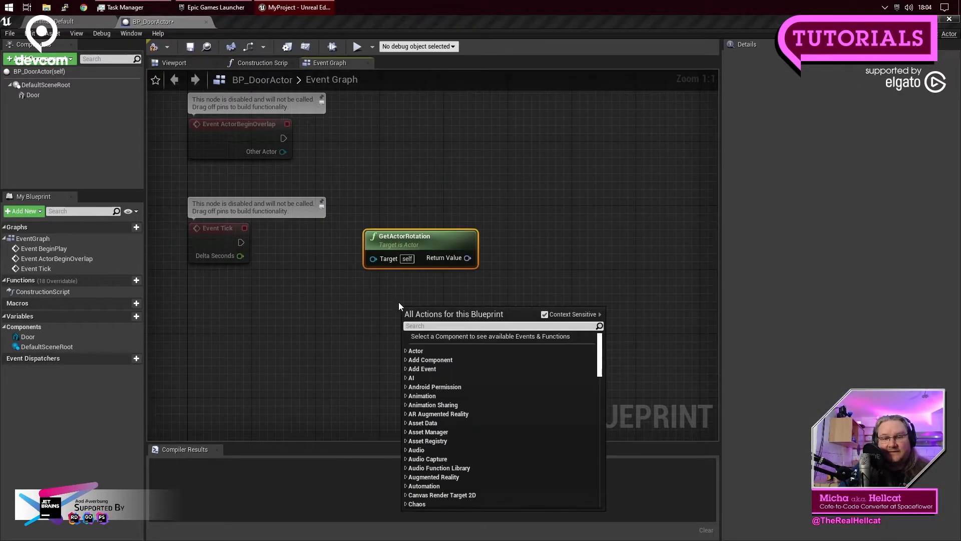
pyautogui.write('setactor')
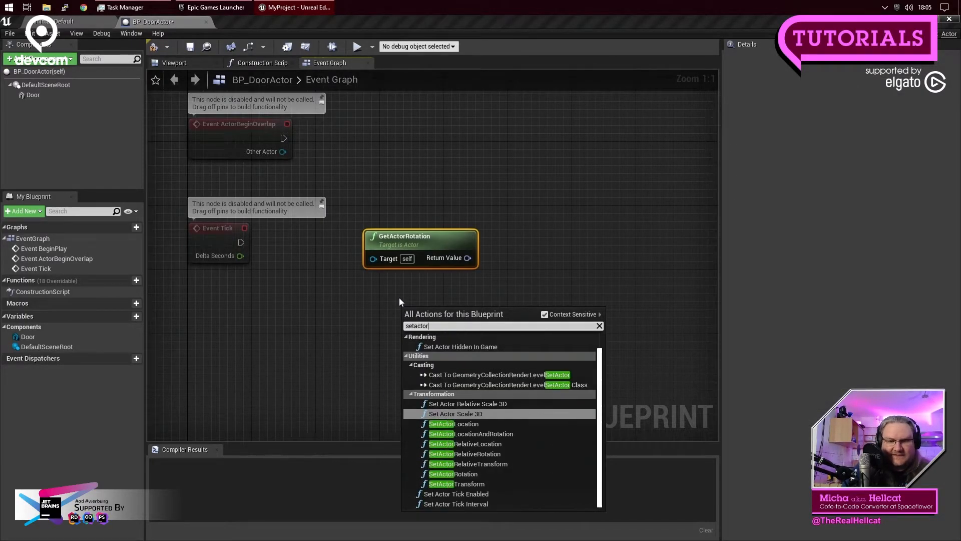
pyautogui.click(478, 474)
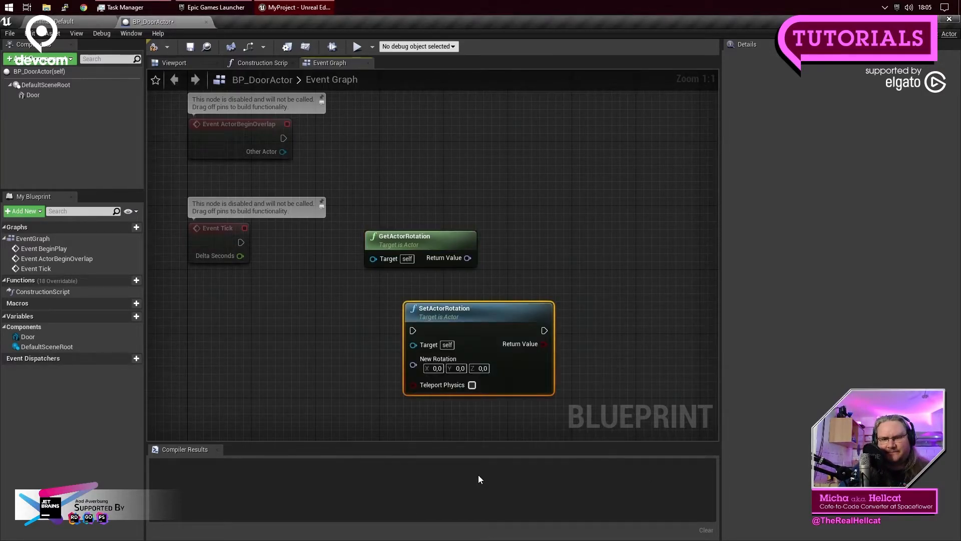
# Step: Arrange the nodes with GetActorRotation just below Event Tick and SetActorRotation farther to the right, leaving space between them
pyautogui.moveTo(433, 240); pyautogui.dragTo(288, 305)
pyautogui.moveTo(441, 313); pyautogui.dragTo(545, 214)
pyautogui.moveTo(291, 303); pyautogui.dragTo(419, 216)
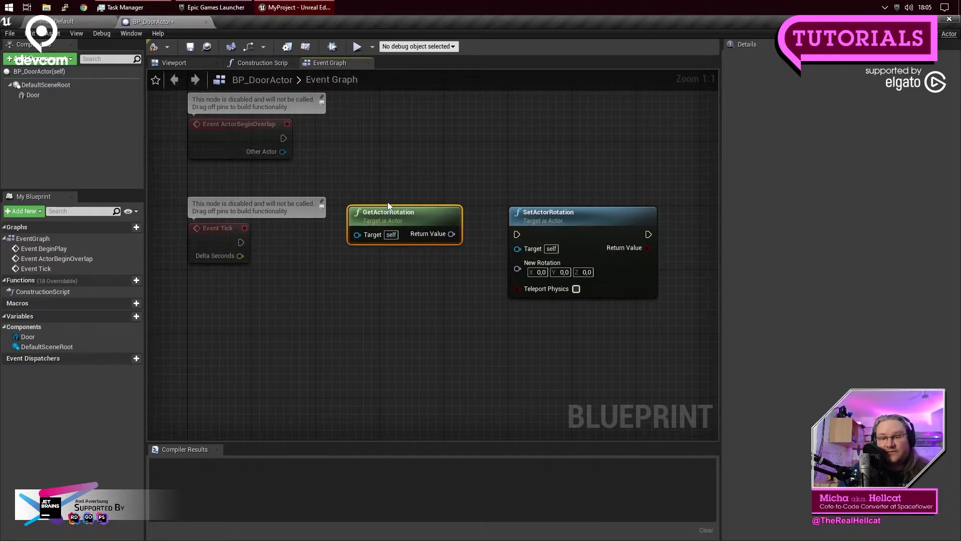
pyautogui.moveTo(405, 215); pyautogui.dragTo(328, 288)
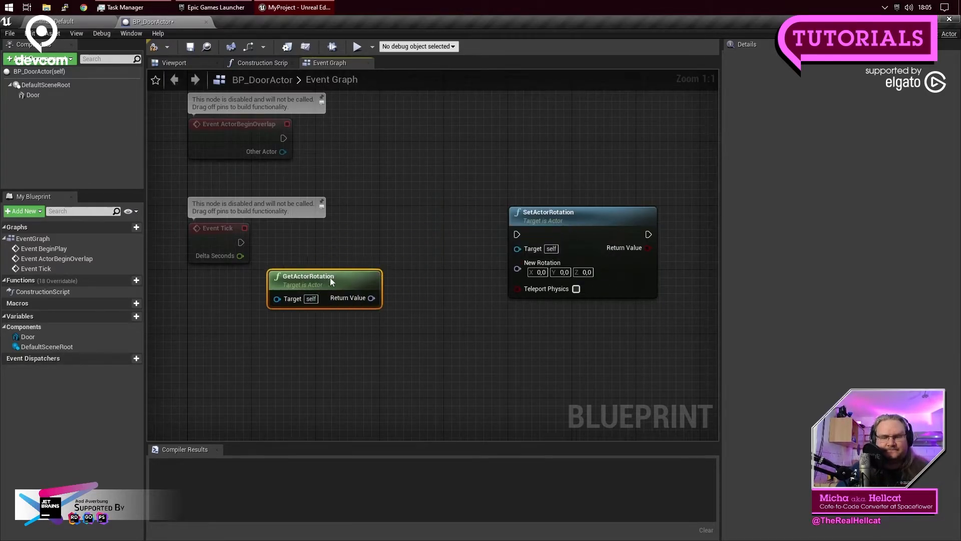
# Step: Examine the actions available for GetActorRotation's Return Value pin, including Split Struct Pin
pyautogui.rightClick(370, 308)
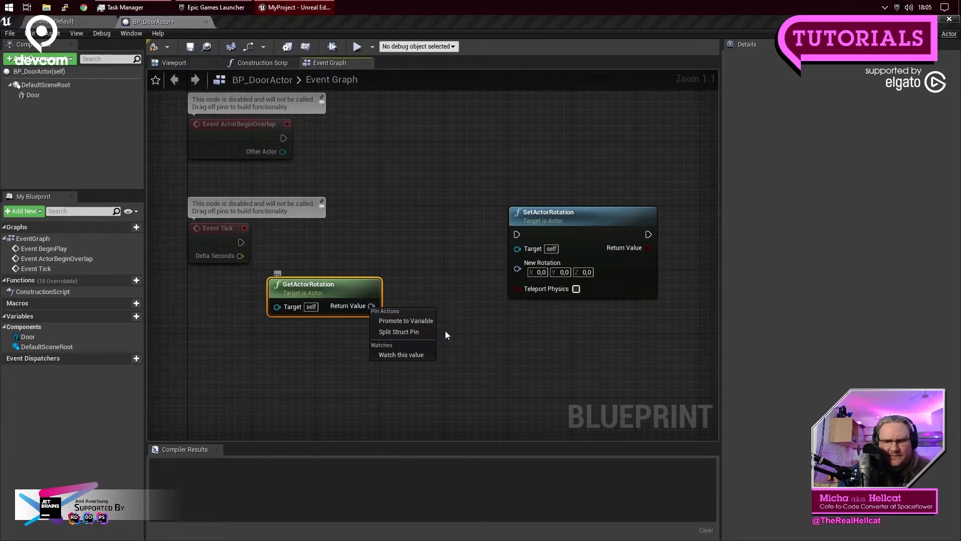
pyautogui.click(371, 307)
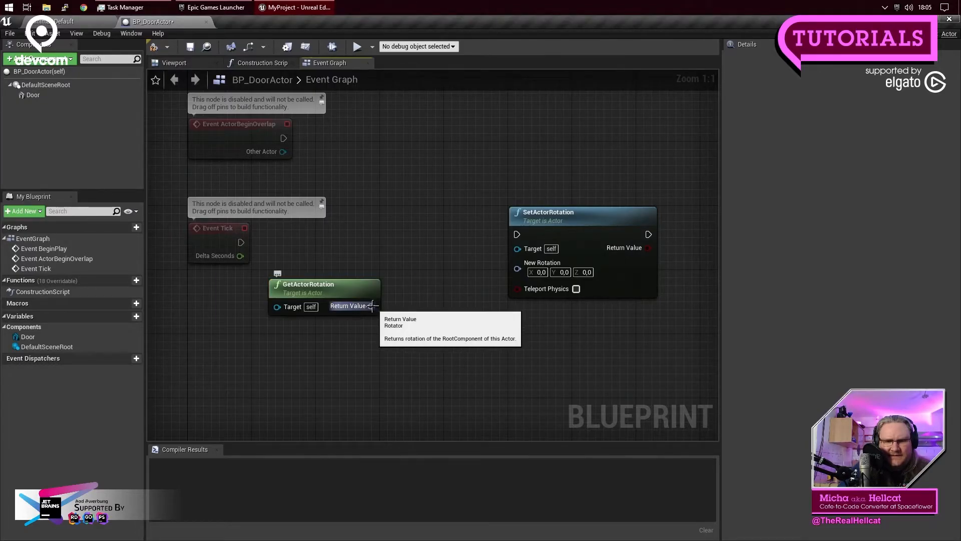
pyautogui.rightClick(374, 308)
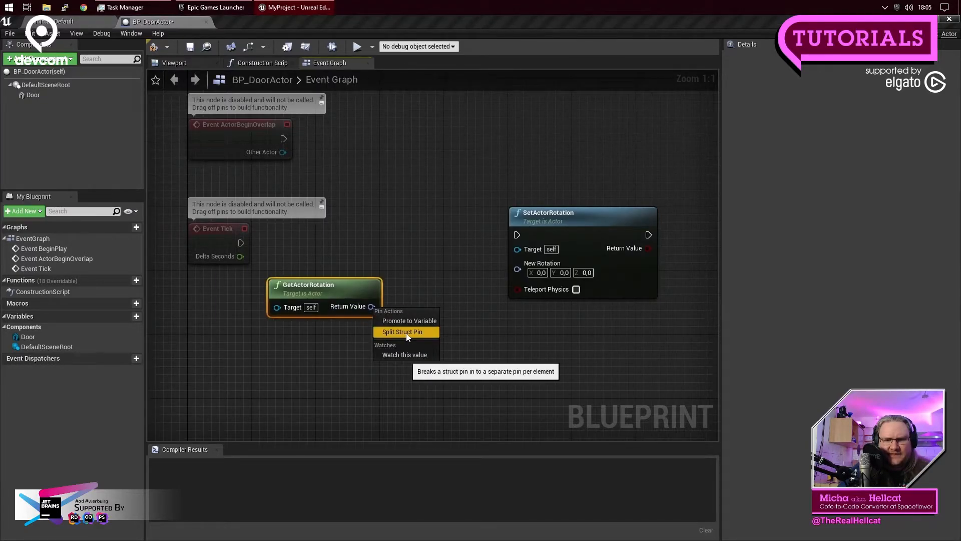
pyautogui.click(424, 272)
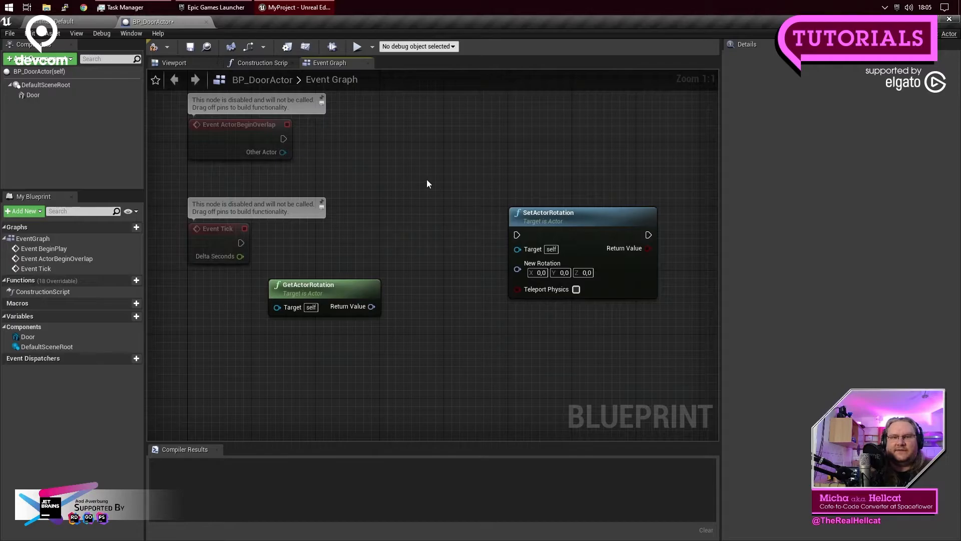
# Step: Inspect the placed BP_DoorActor and its axes in the level, and return to the BP_DoorActor event graph
pyautogui.click(56, 21)
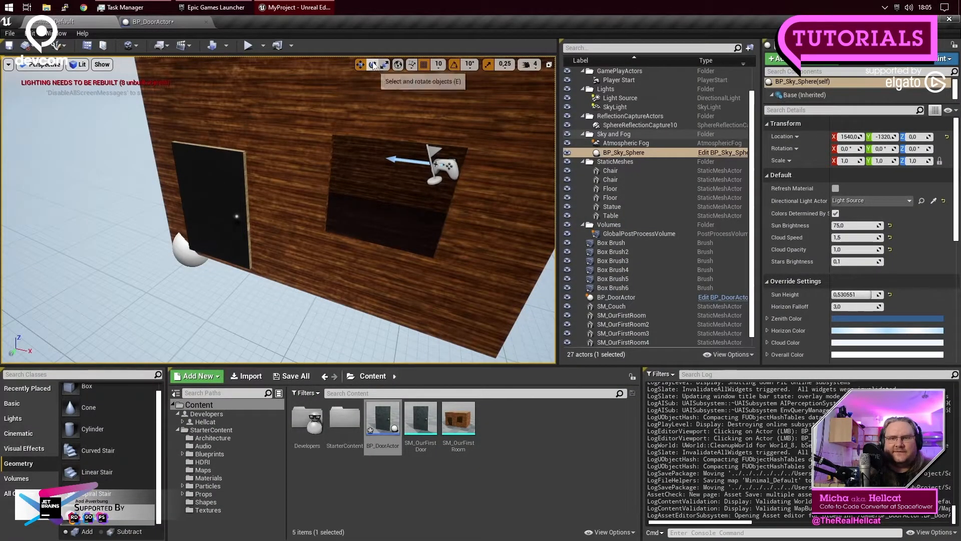
pyautogui.click(216, 180)
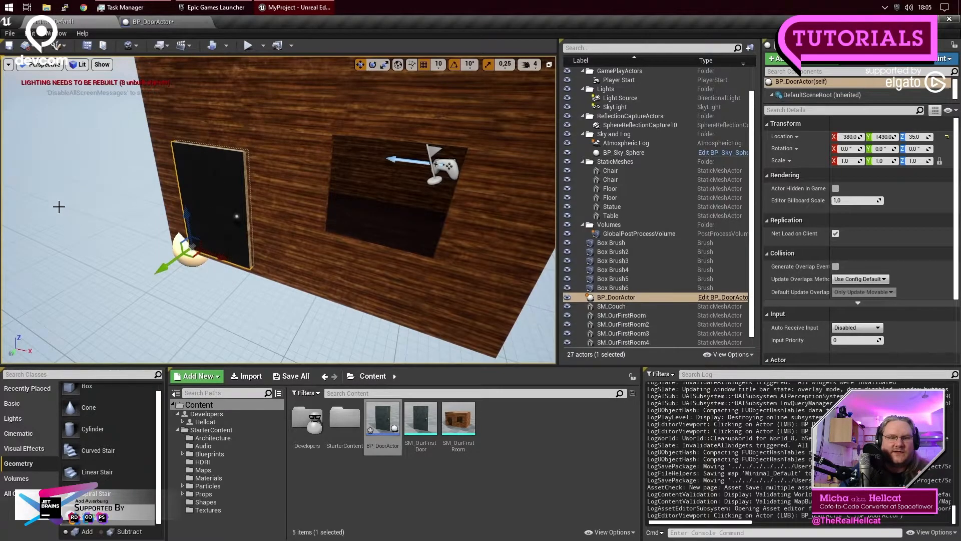
pyautogui.click(59, 207)
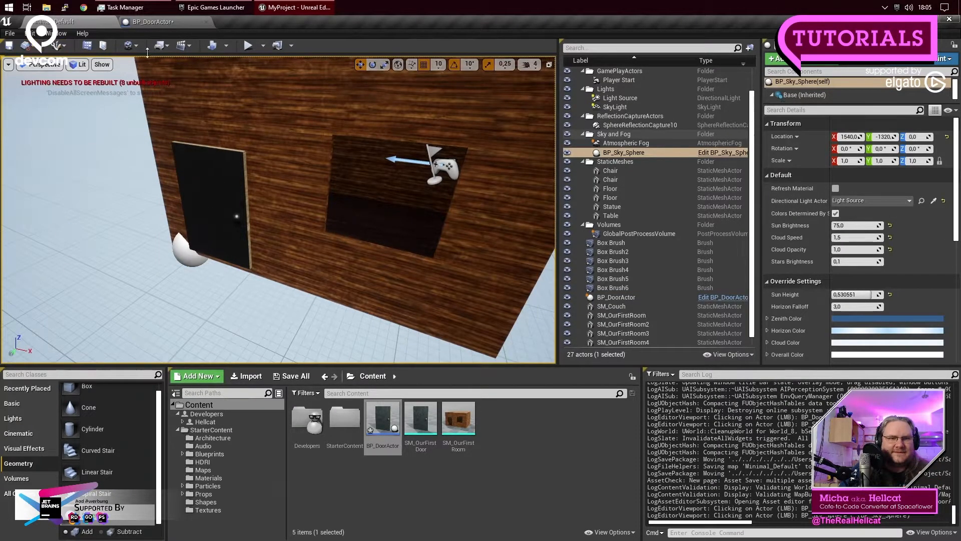
pyautogui.click(173, 23)
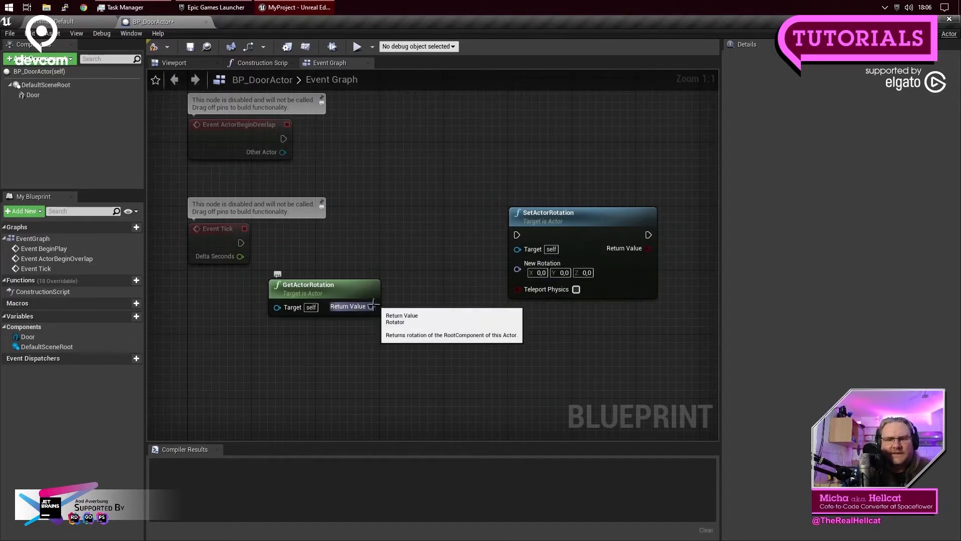
# Step: Shift the GetActorRotation node slightly left and down, keeping it below Event Tick
pyautogui.moveTo(371, 307); pyautogui.dragTo(412, 343)
pyautogui.click(363, 214)
pyautogui.moveTo(323, 293); pyautogui.dragTo(293, 300)
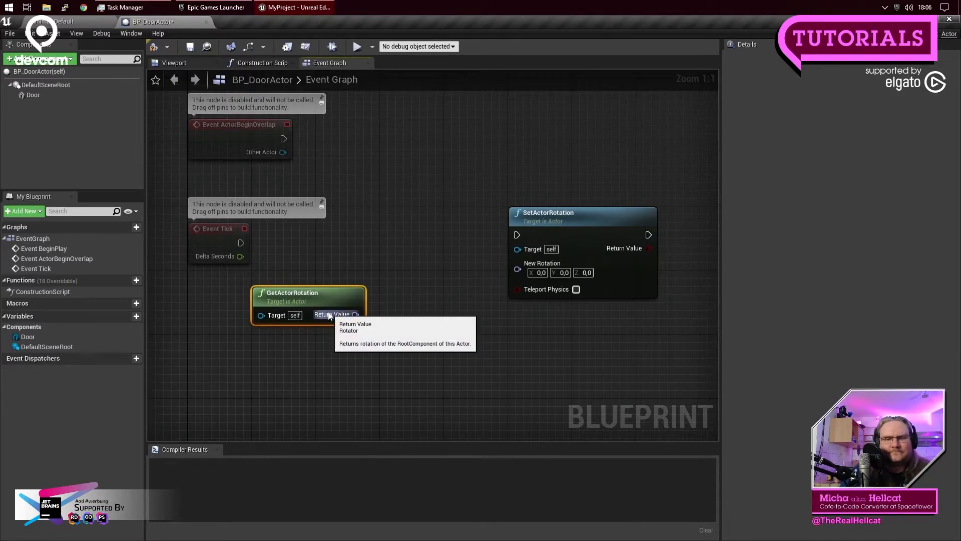
# Step: Examine the actions that accept the rotator from GetActorRotation's Return Value, including Break Rotator
pyautogui.moveTo(355, 314); pyautogui.dragTo(417, 357)
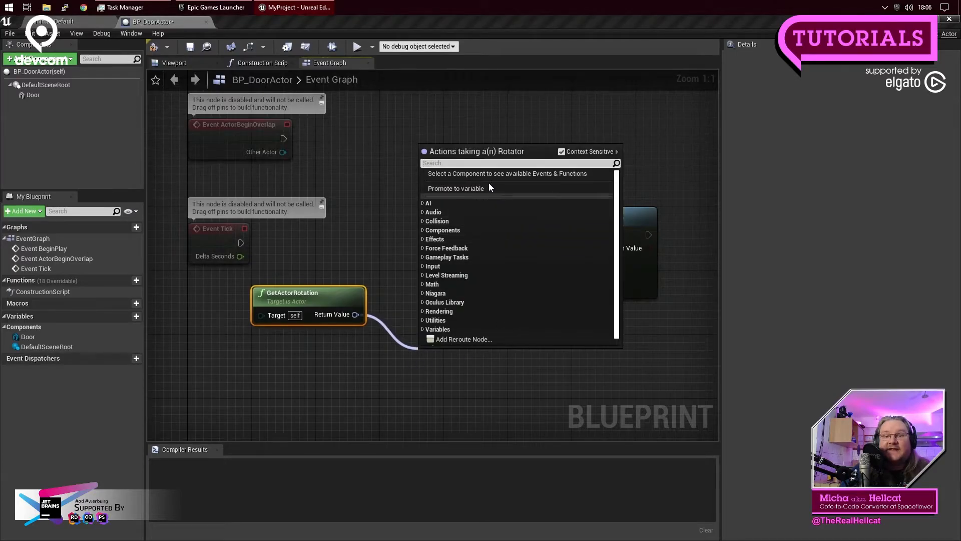
pyautogui.scroll(-1, 476, 215)
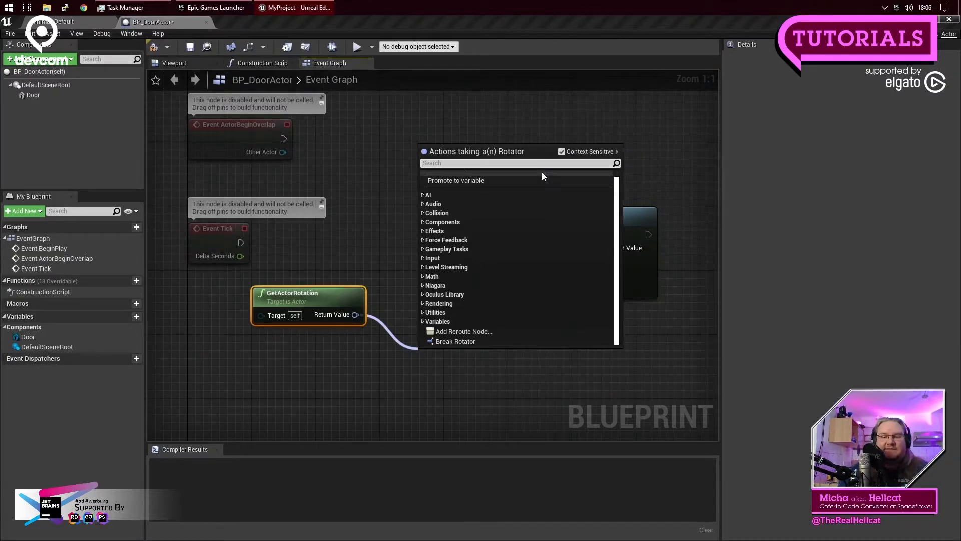
pyautogui.click(339, 356)
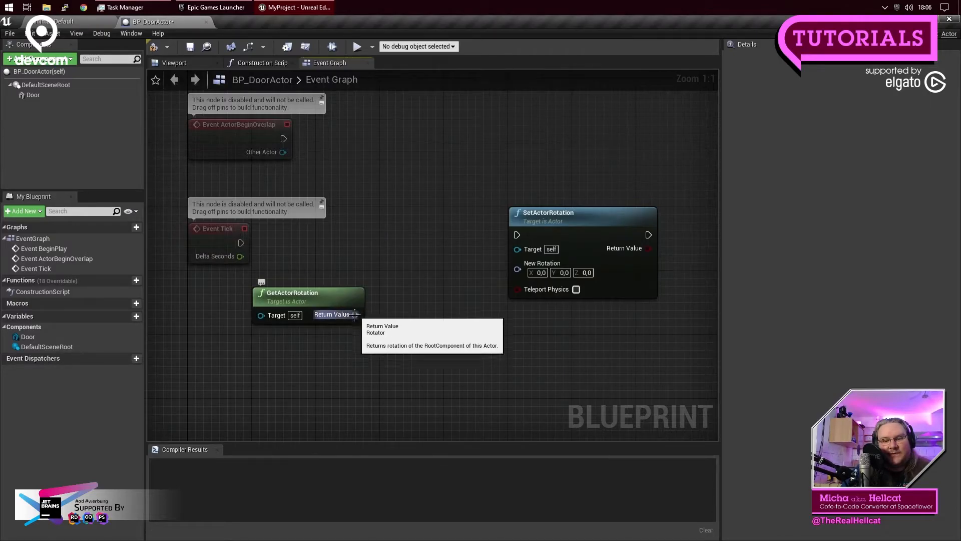
pyautogui.moveTo(356, 317); pyautogui.dragTo(489, 269)
pyautogui.click(487, 230)
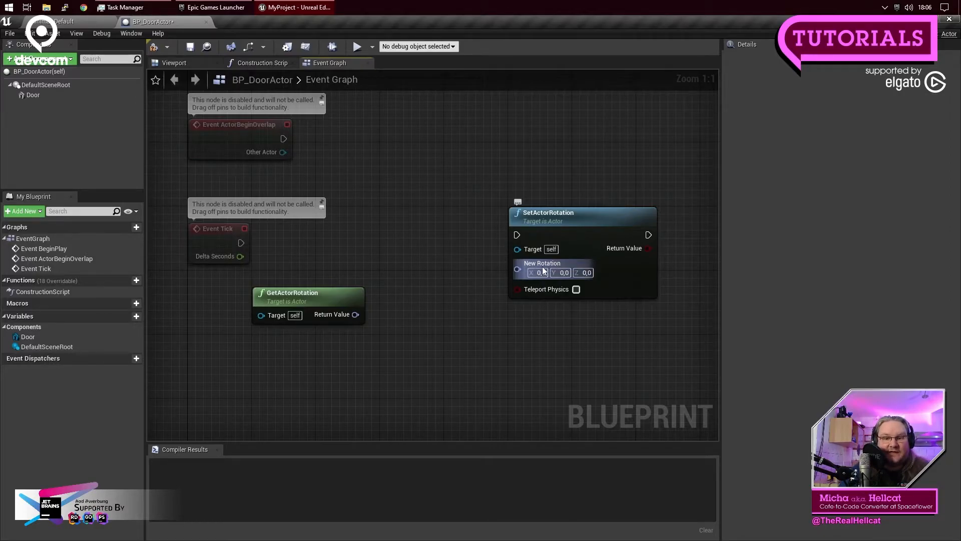
# Step: Try connecting GetActorRotation's Return Value directly to SetActorRotation's New Rotation, and break that link again
pyautogui.moveTo(358, 314); pyautogui.dragTo(519, 269)
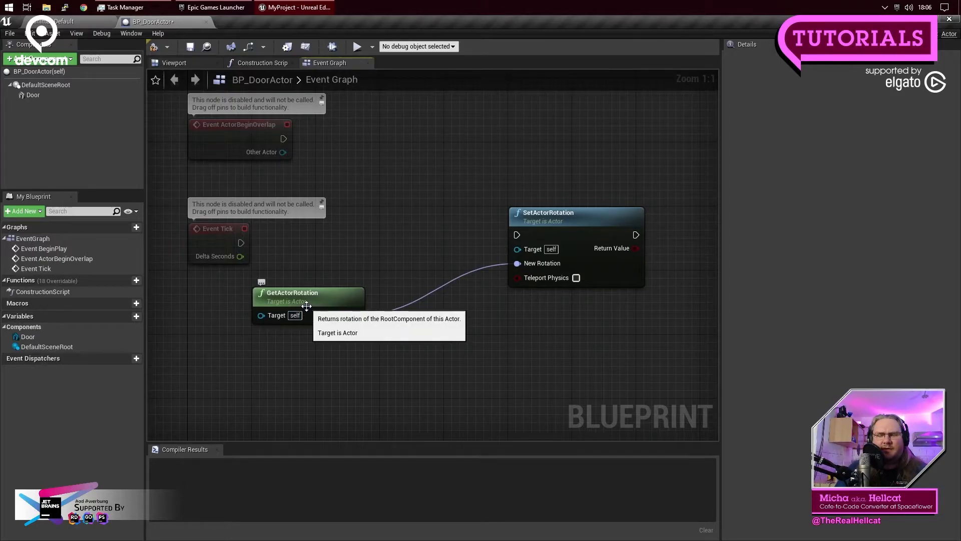
pyautogui.rightClick(520, 265)
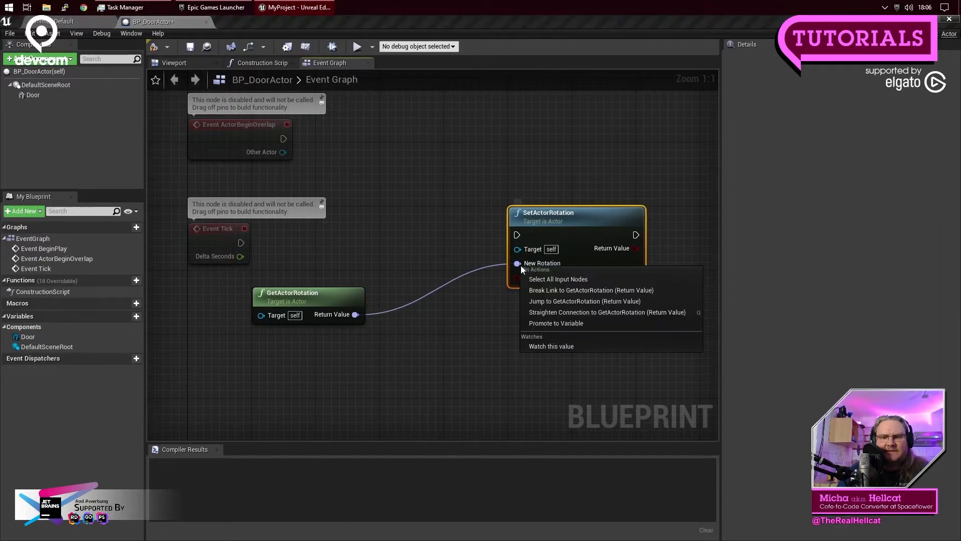
pyautogui.click(585, 292)
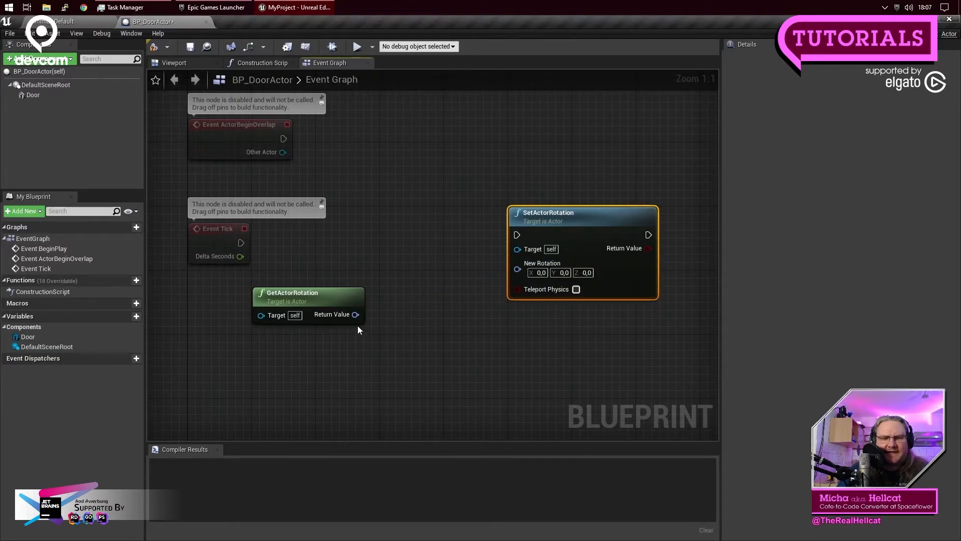
# Step: Search the rotator actions for GetActorRotation's Return Value for "add" and look through the matches
pyautogui.moveTo(355, 315); pyautogui.dragTo(428, 364)
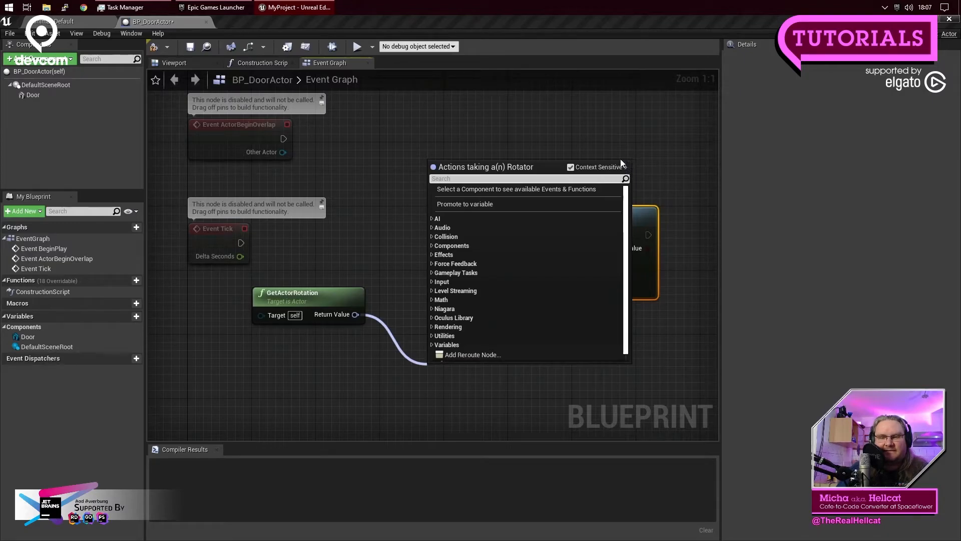
pyautogui.scroll(-1, 542, 263)
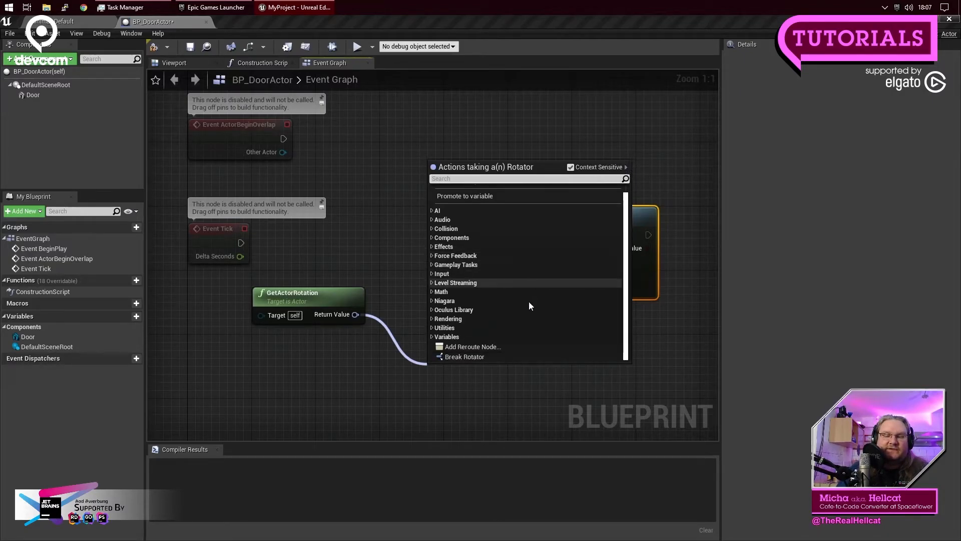
pyautogui.scroll(1, 511, 272)
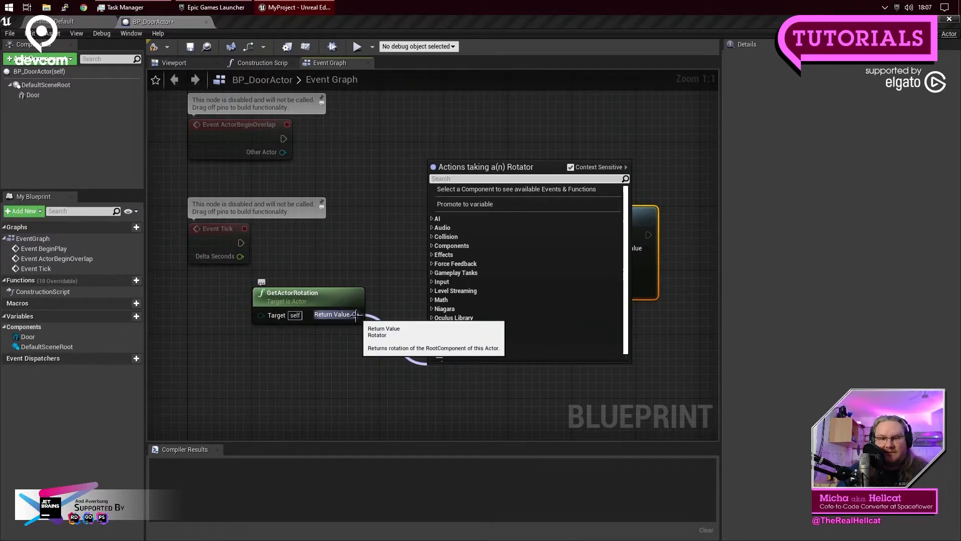
pyautogui.write('ad')
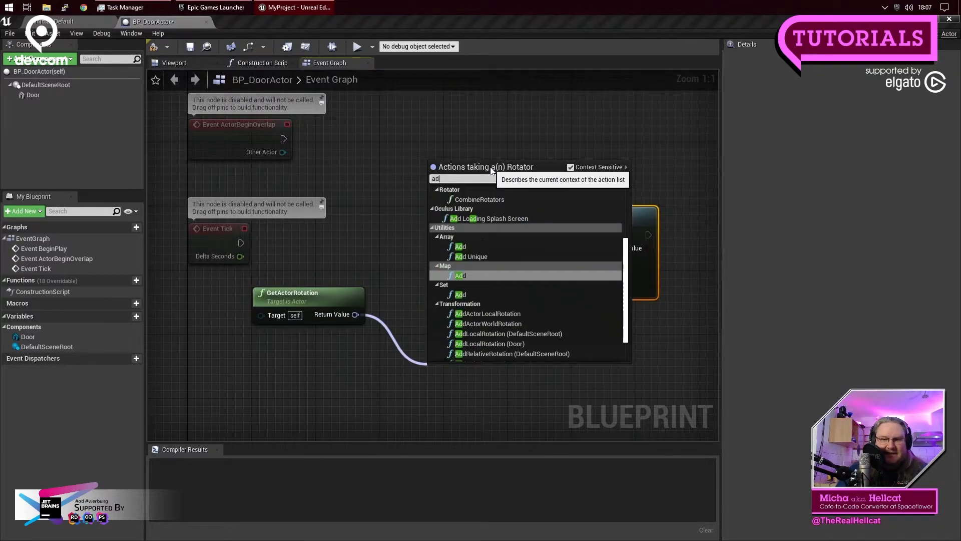
pyautogui.write('d')
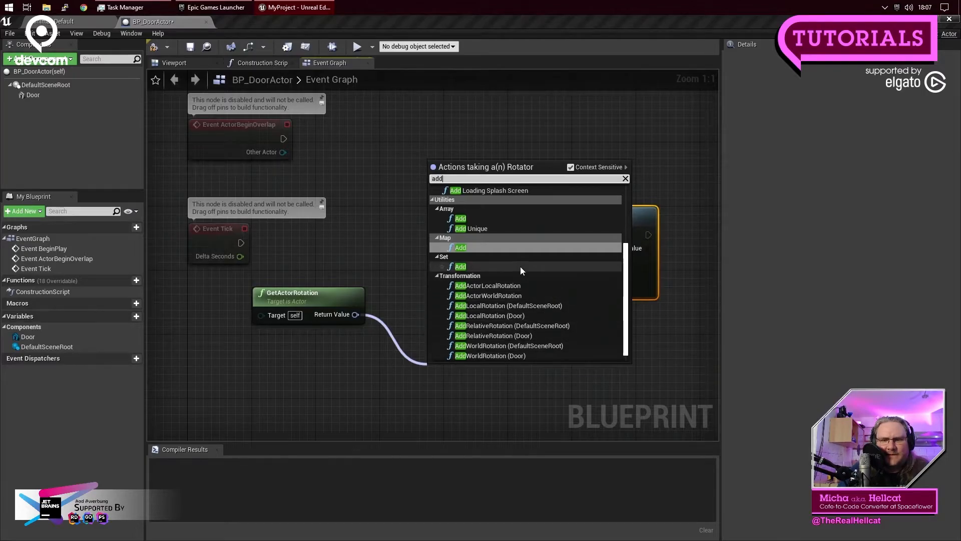
pyautogui.scroll(5, 521, 266)
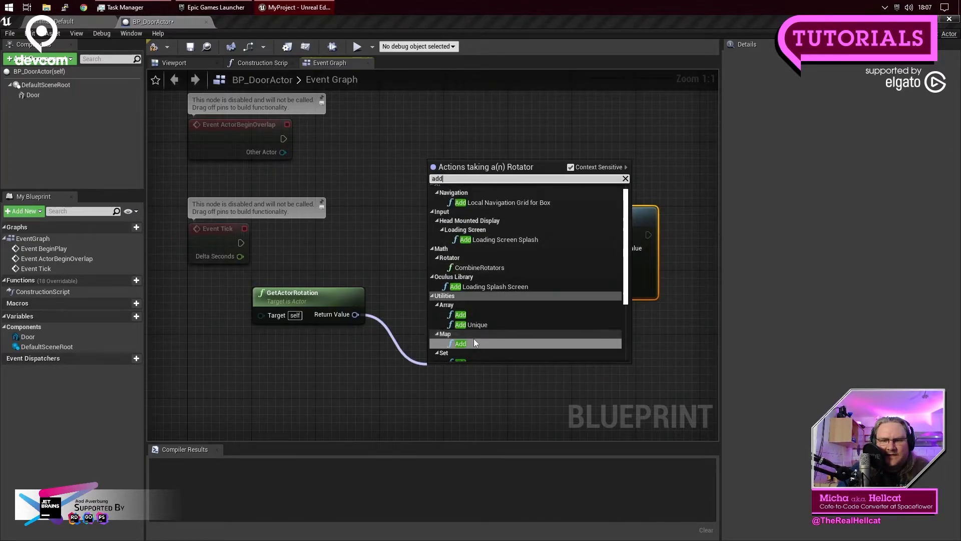
pyautogui.scroll(1, 474, 340)
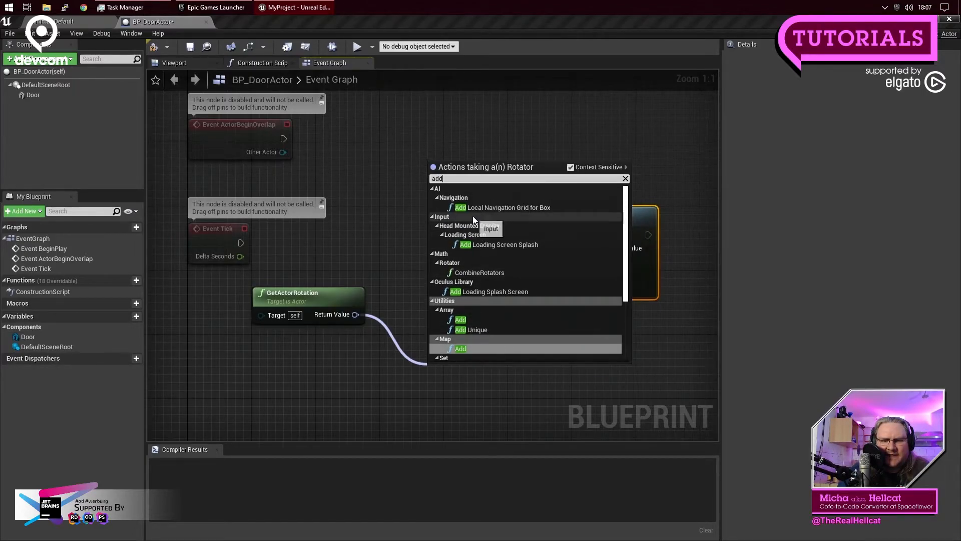
pyautogui.scroll(-3, 472, 216)
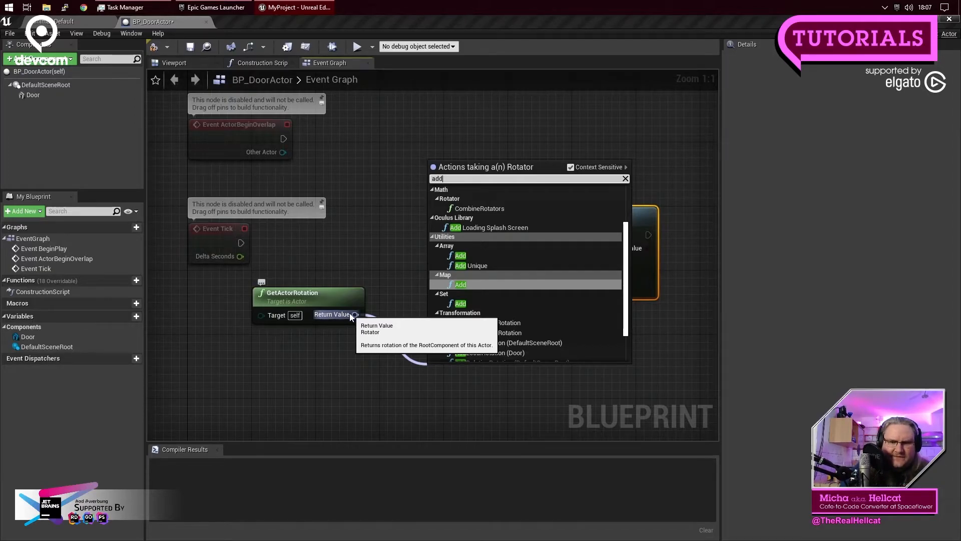
# Step: Magnify the screen to 200% and review the rotator "add" actions, closing the list without choosing one
pyautogui.press('super+plus')
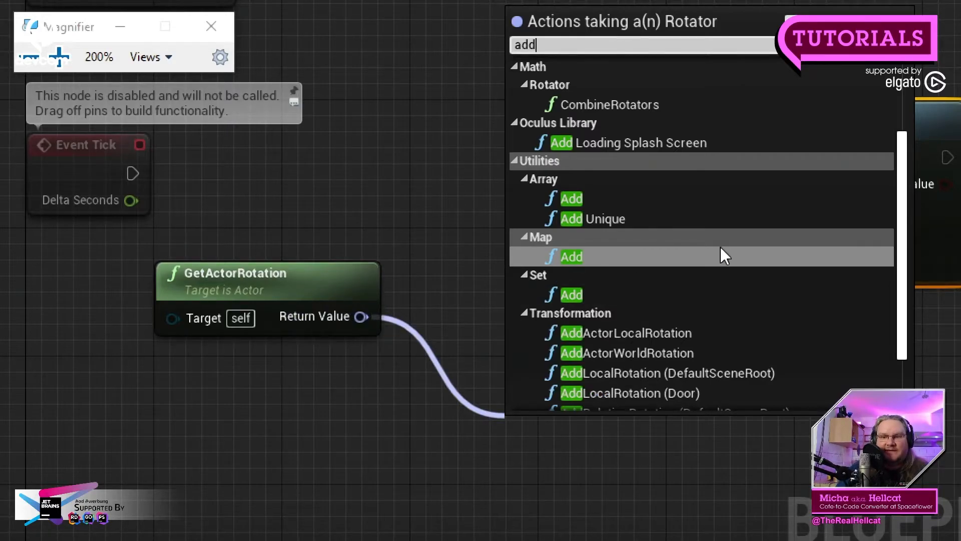
pyautogui.scroll(-1, 667, 233)
pyautogui.scroll(-1, 667, 234)
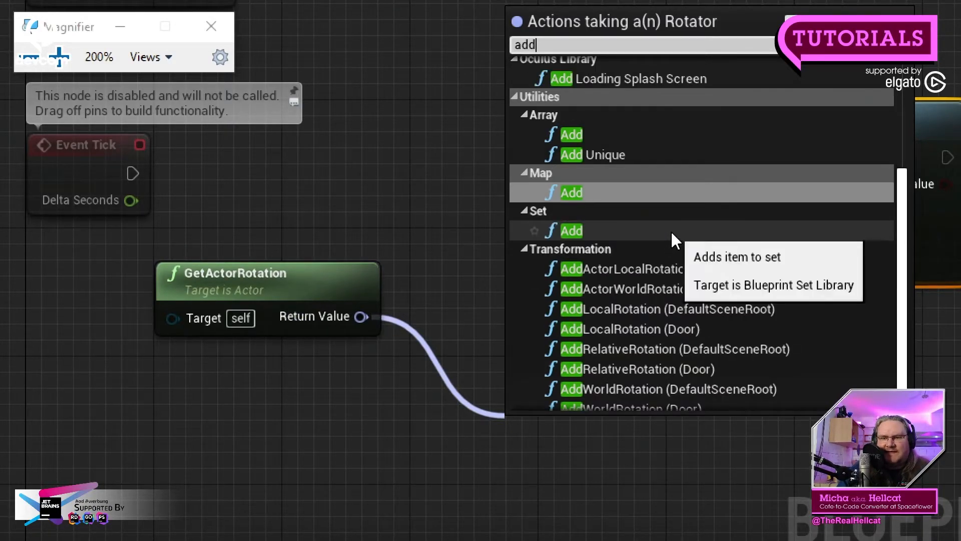
pyautogui.scroll(-1, 678, 215)
pyautogui.scroll(6, 679, 210)
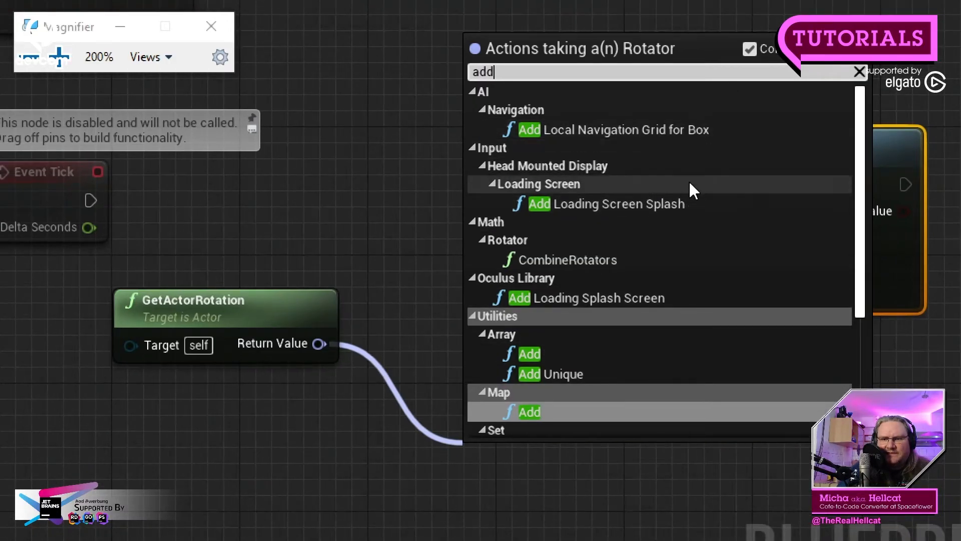
pyautogui.scroll(-3, 687, 187)
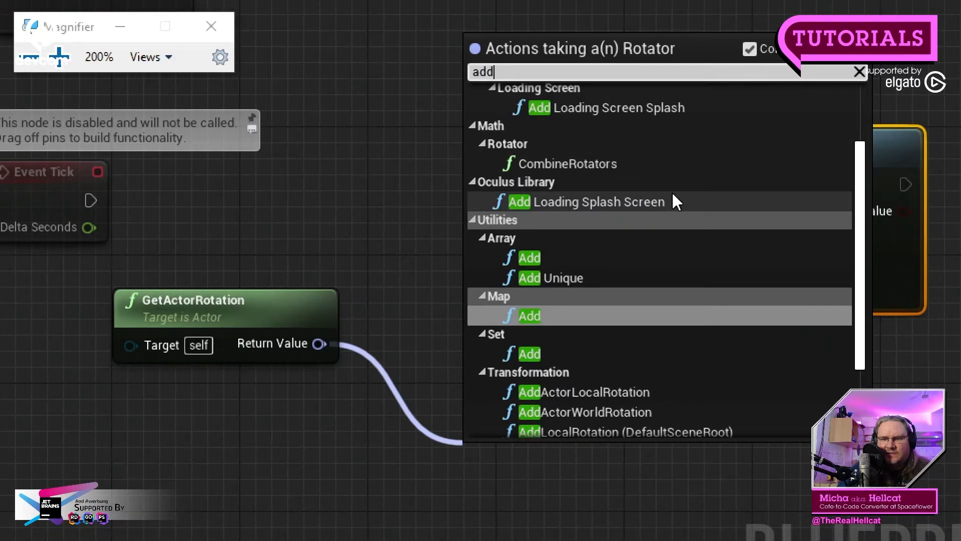
pyautogui.scroll(-4, 650, 259)
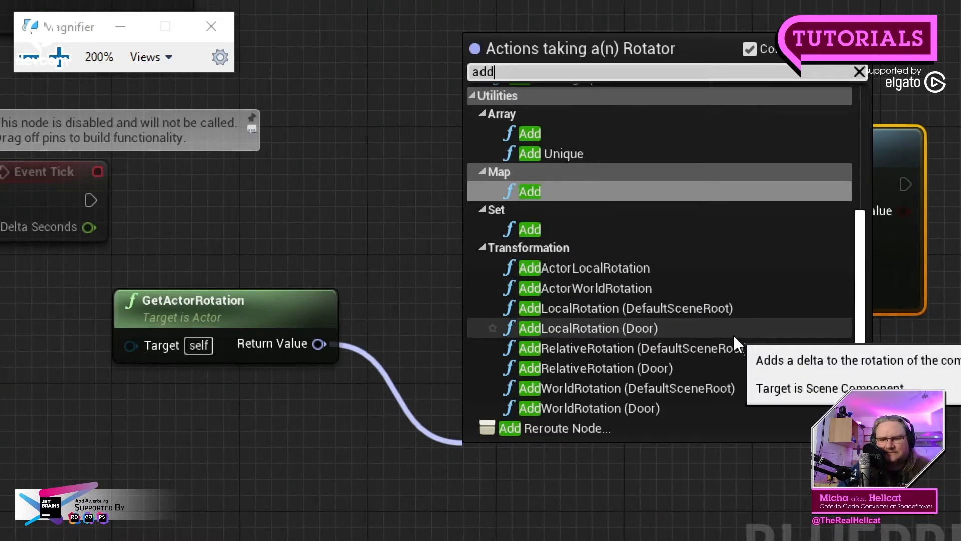
pyautogui.click(338, 200)
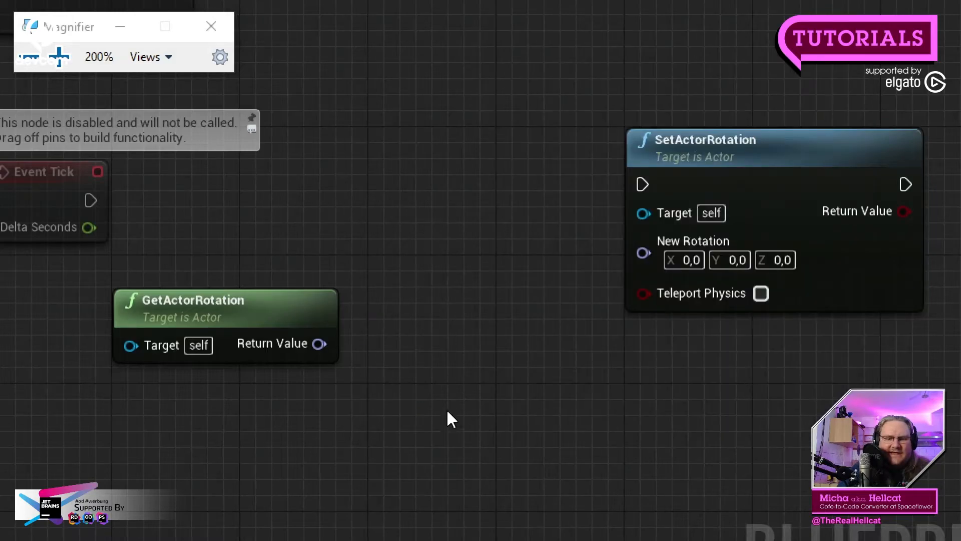
# Step: Split GetActorRotation's Return Value struct pin into separate X (Roll), Y (Pitch) and Z (Yaw) outputs
pyautogui.rightClick(320, 345)
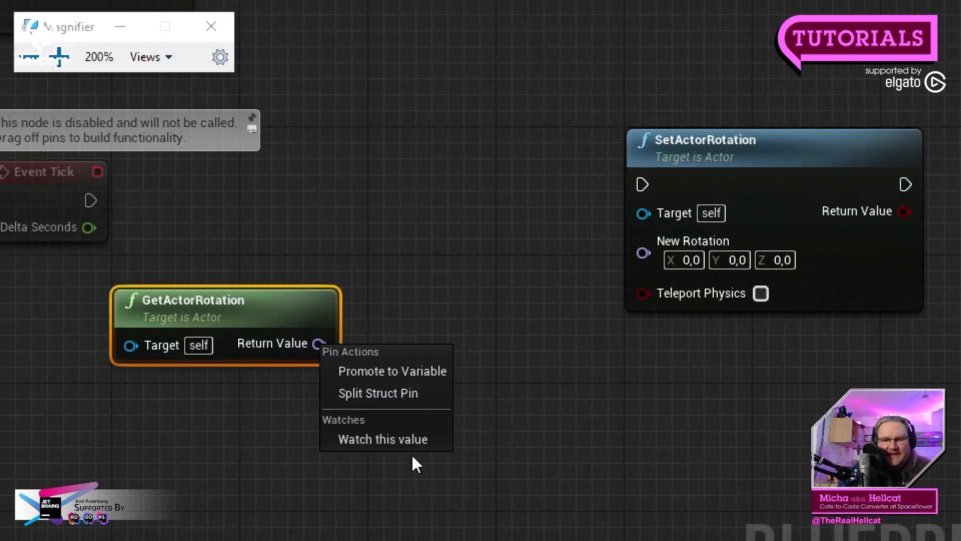
pyautogui.click(429, 394)
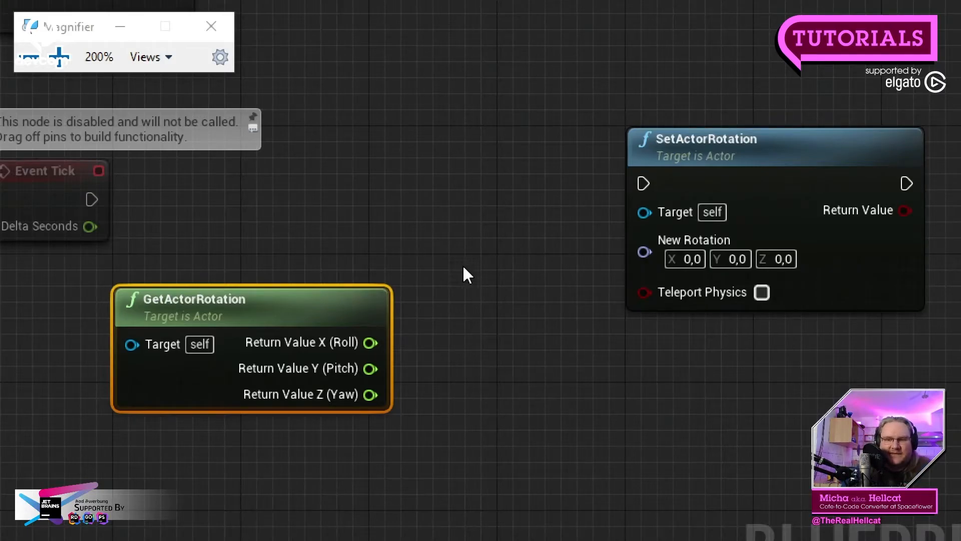
pyautogui.moveTo(476, 360); pyautogui.dragTo(427, 224, button='right')
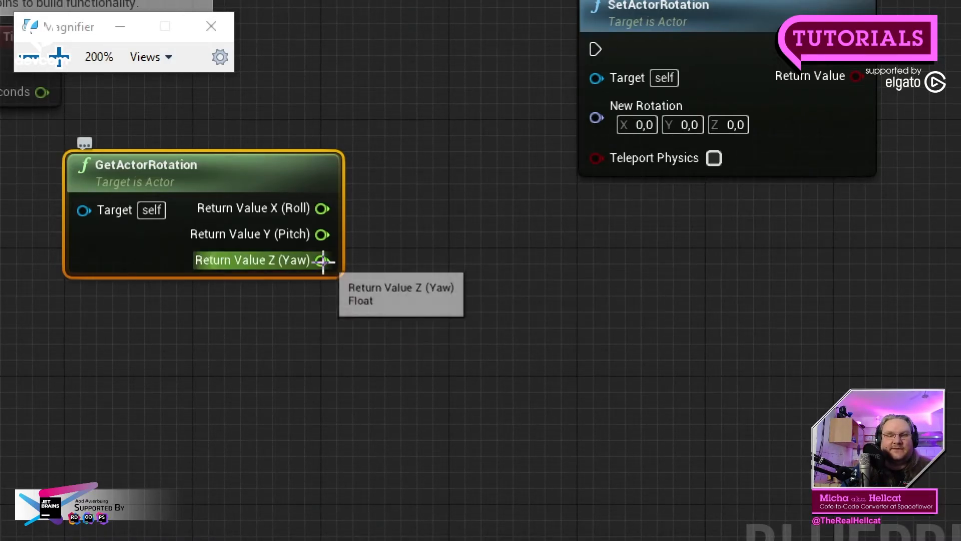
pyautogui.moveTo(323, 260)
pyautogui.mouseDown()
pyautogui.moveTo(382, 271)
pyautogui.moveTo(325, 261)
pyautogui.mouseUp()
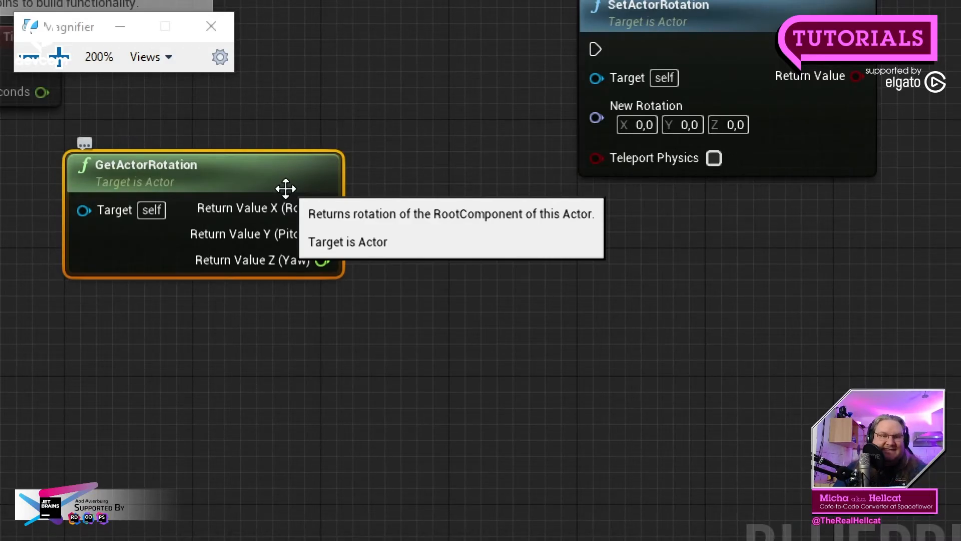
pyautogui.press('super+Escape')
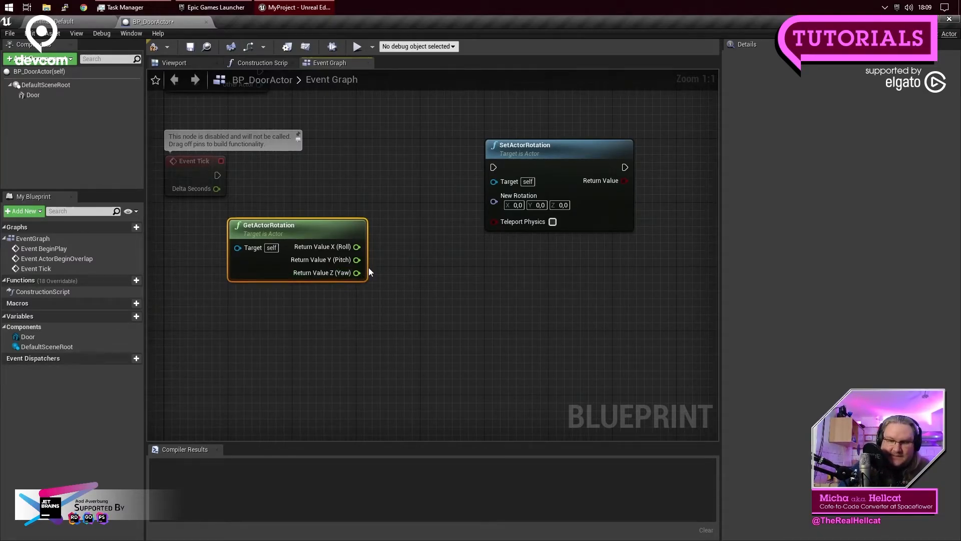
# Step: Add a float + float node fed by GetActorRotation's Return Value Z (Yaw) output
pyautogui.press('super+plus')
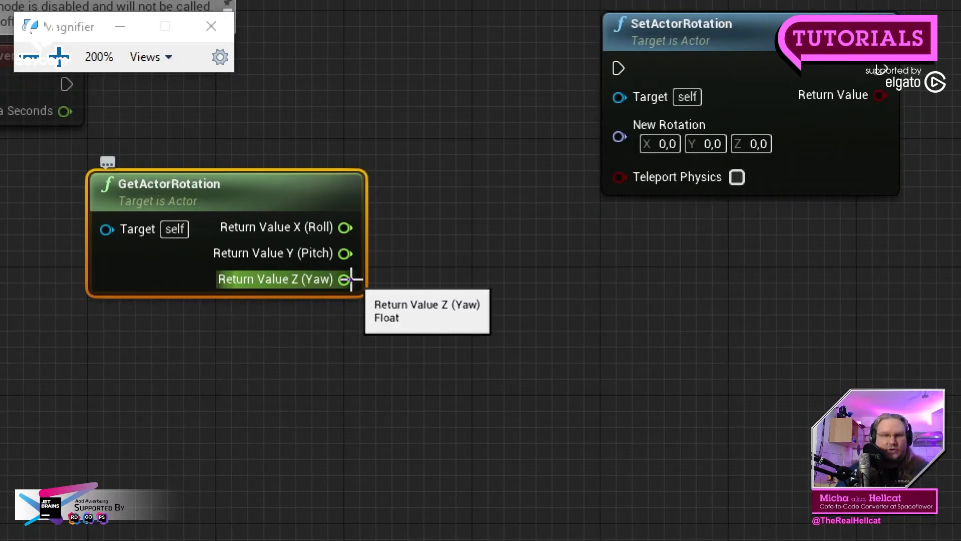
pyautogui.press('super+Escape')
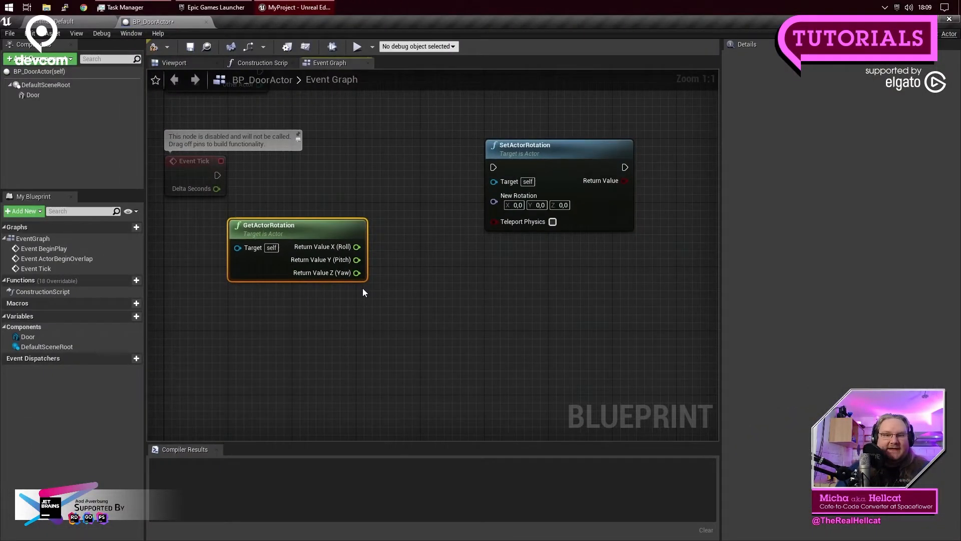
pyautogui.moveTo(356, 273); pyautogui.dragTo(411, 286)
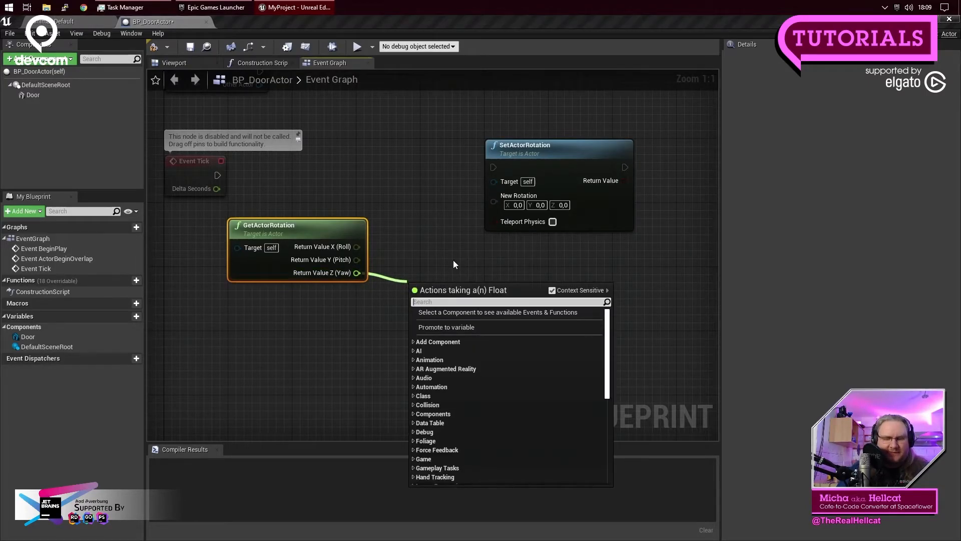
pyautogui.write('add')
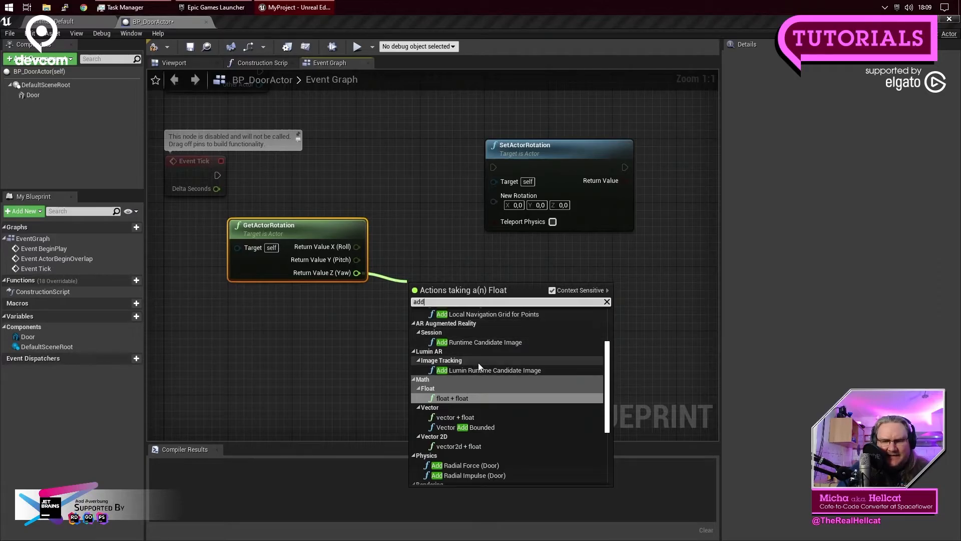
pyautogui.scroll(-1, 479, 362)
pyautogui.scroll(-5, 512, 404)
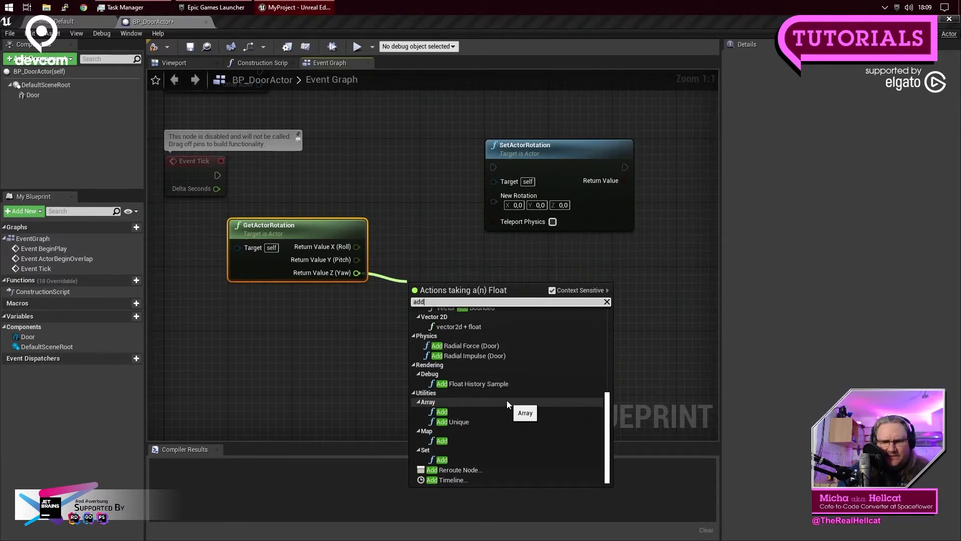
pyautogui.scroll(4, 498, 398)
pyautogui.scroll(1, 498, 398)
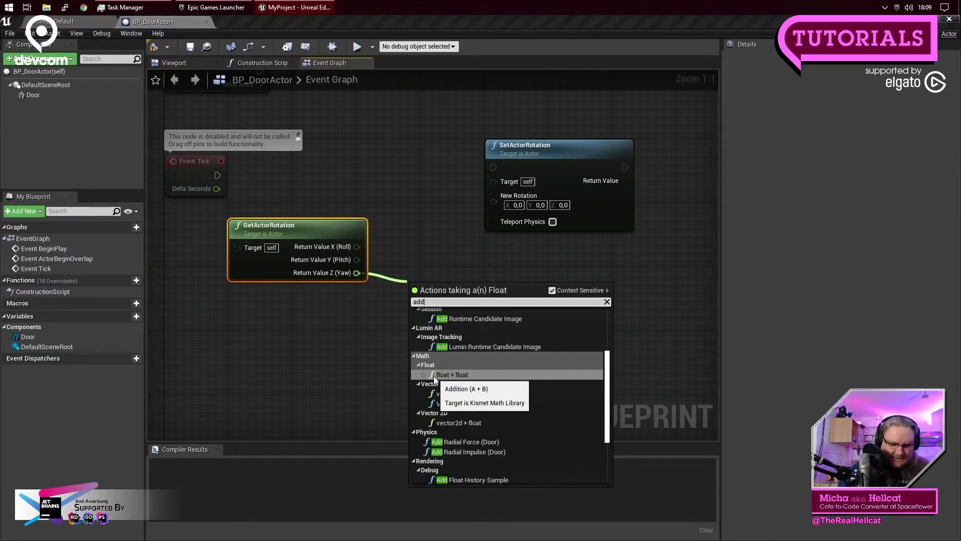
pyautogui.press('super+plus')
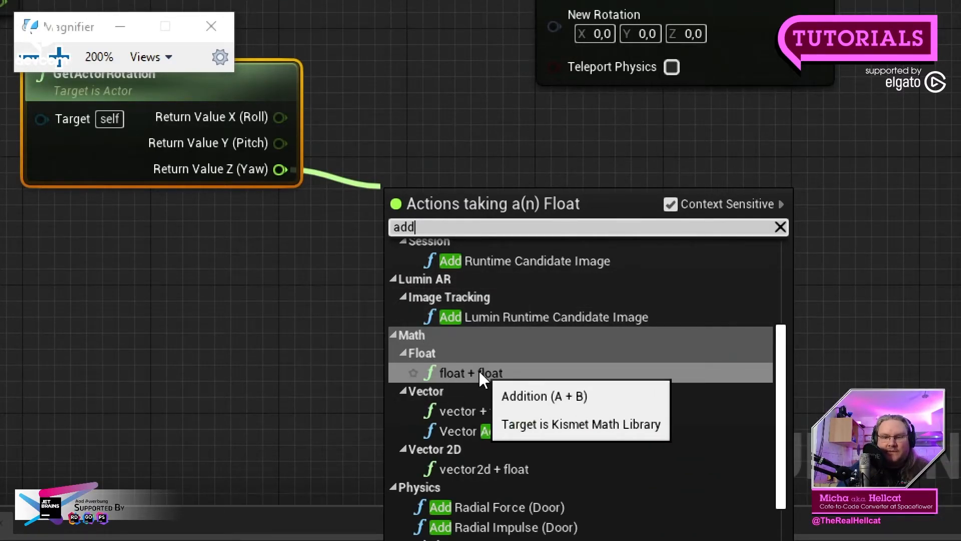
pyautogui.click(499, 371)
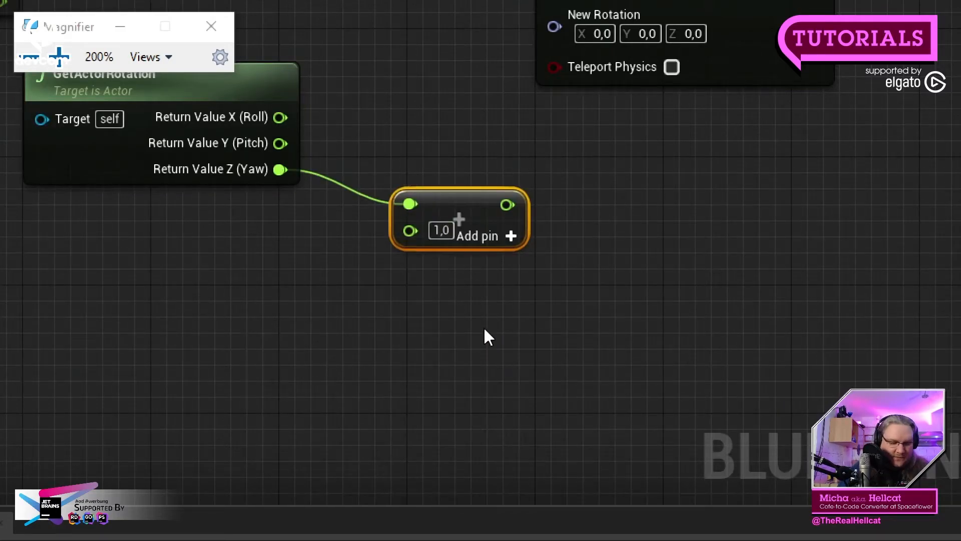
pyautogui.press('super+Escape')
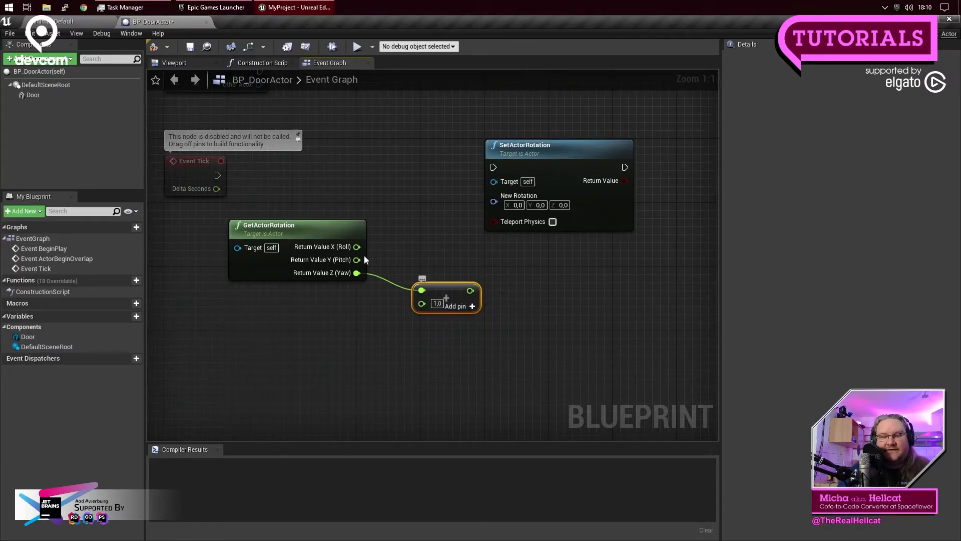
# Step: Shift the GetActorRotation and float + float nodes away from SetActorRotation and place them closer together
pyautogui.moveTo(328, 206); pyautogui.dragTo(461, 338)
pyautogui.click(448, 293)
pyautogui.moveTo(448, 293); pyautogui.dragTo(418, 288)
pyautogui.moveTo(330, 208); pyautogui.dragTo(376, 289)
pyautogui.click(451, 282)
# Step: Try different positions for the SetActorRotation node around the float + float node
pyautogui.moveTo(519, 155); pyautogui.dragTo(599, 177)
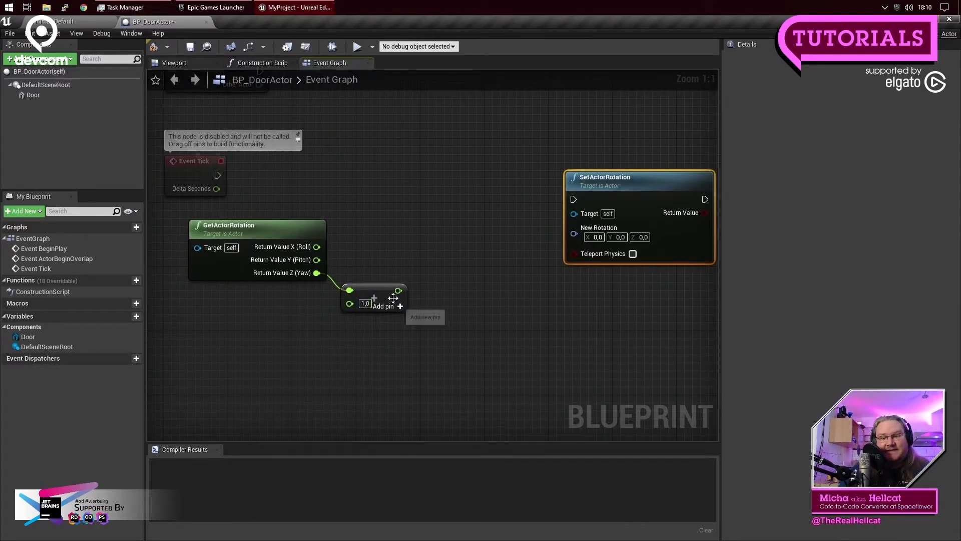
pyautogui.moveTo(627, 177); pyautogui.dragTo(513, 145)
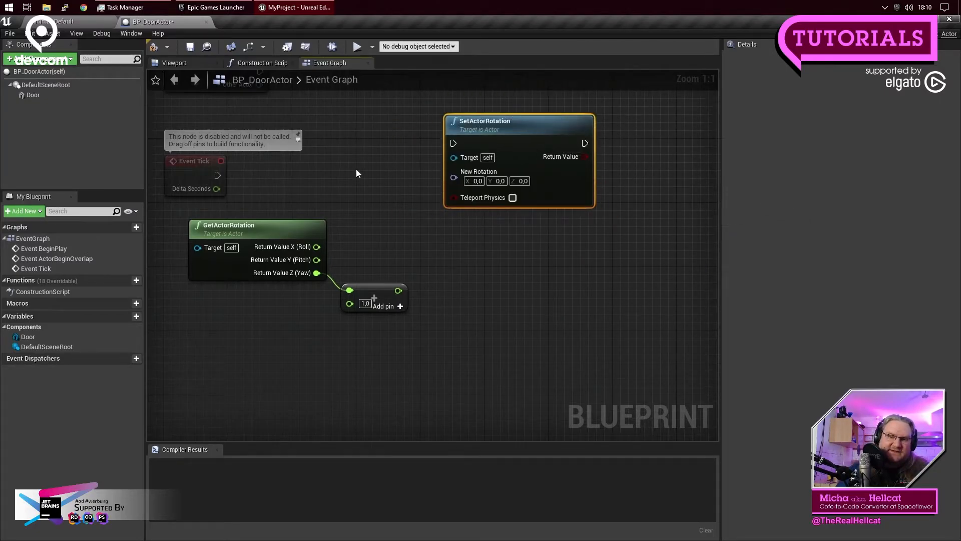
pyautogui.click(504, 119)
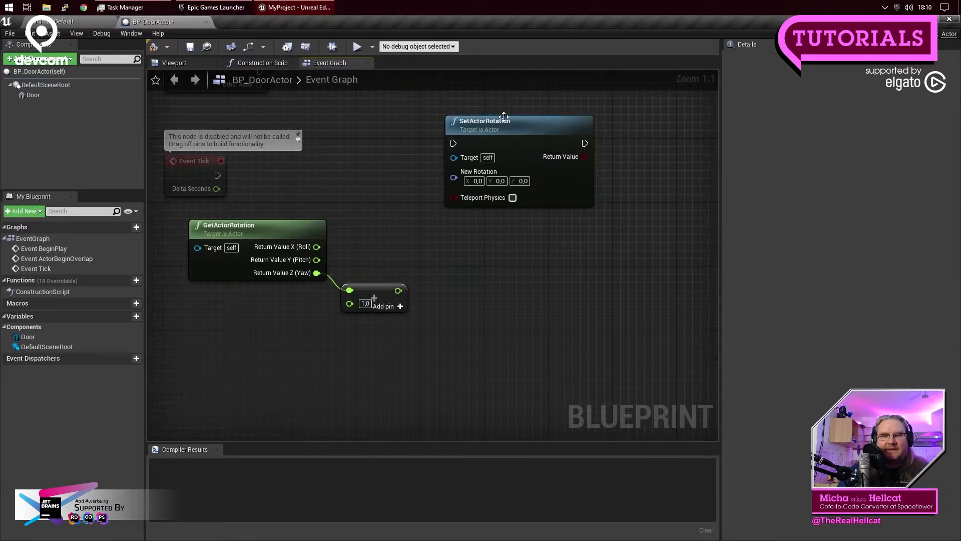
pyautogui.moveTo(505, 123); pyautogui.dragTo(539, 145)
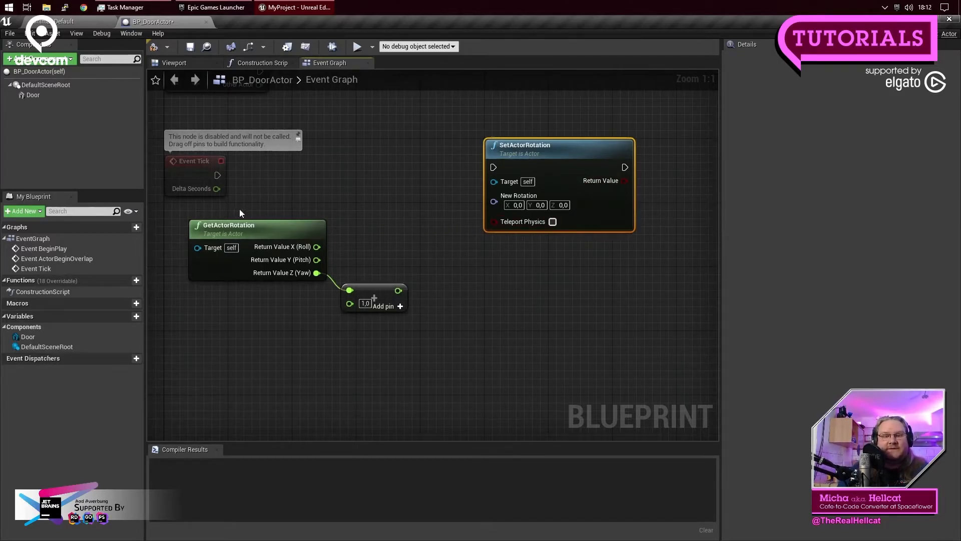
# Step: Move the GetActorRotation and float + float nodes together slightly closer to SetActorRotation
pyautogui.click(227, 229)
pyautogui.moveTo(300, 172); pyautogui.dragTo(386, 316)
pyautogui.moveTo(294, 232); pyautogui.dragTo(326, 240)
pyautogui.click(332, 179)
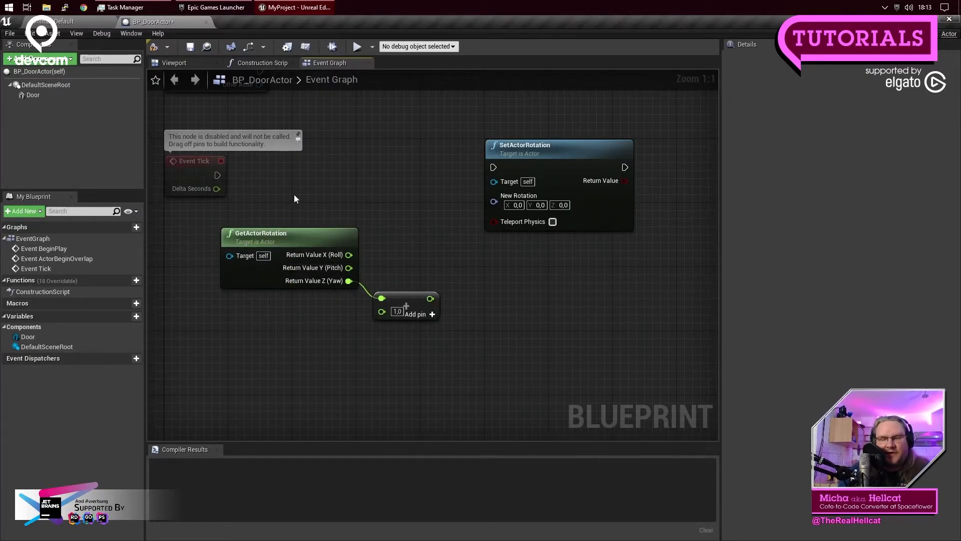
pyautogui.moveTo(248, 205); pyautogui.dragTo(312, 320)
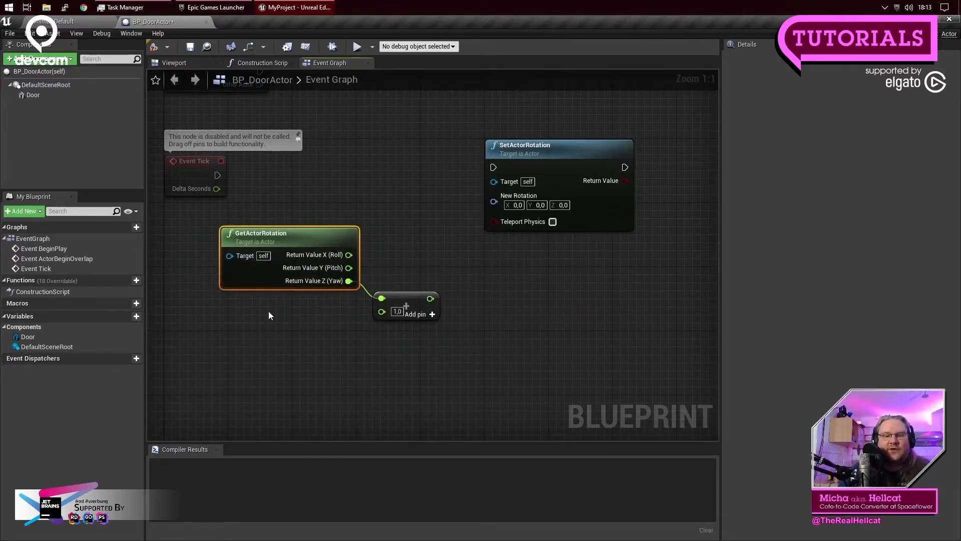
pyautogui.click(420, 207)
pyautogui.moveTo(466, 107); pyautogui.dragTo(598, 232)
pyautogui.click(608, 286)
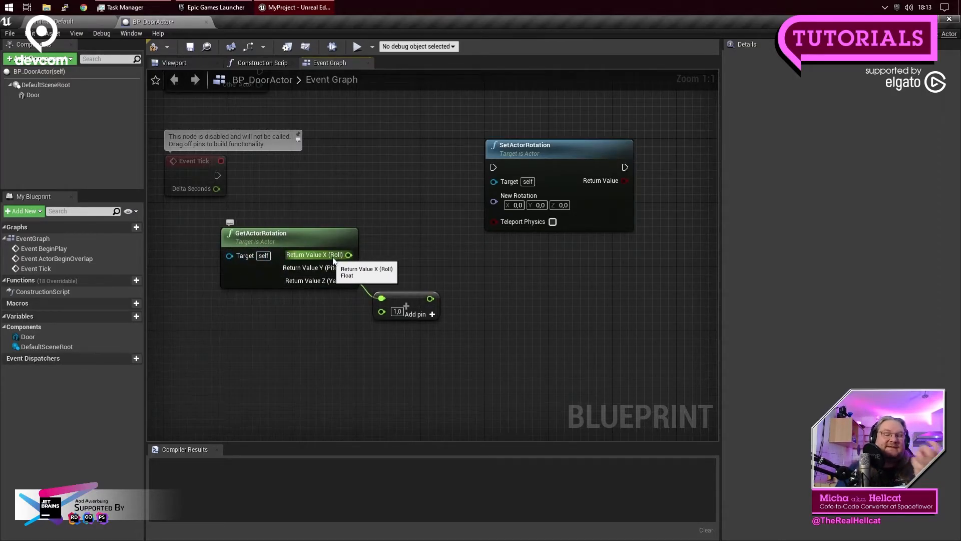
pyautogui.moveTo(266, 195); pyautogui.dragTo(327, 323)
pyautogui.moveTo(556, 107); pyautogui.dragTo(580, 262)
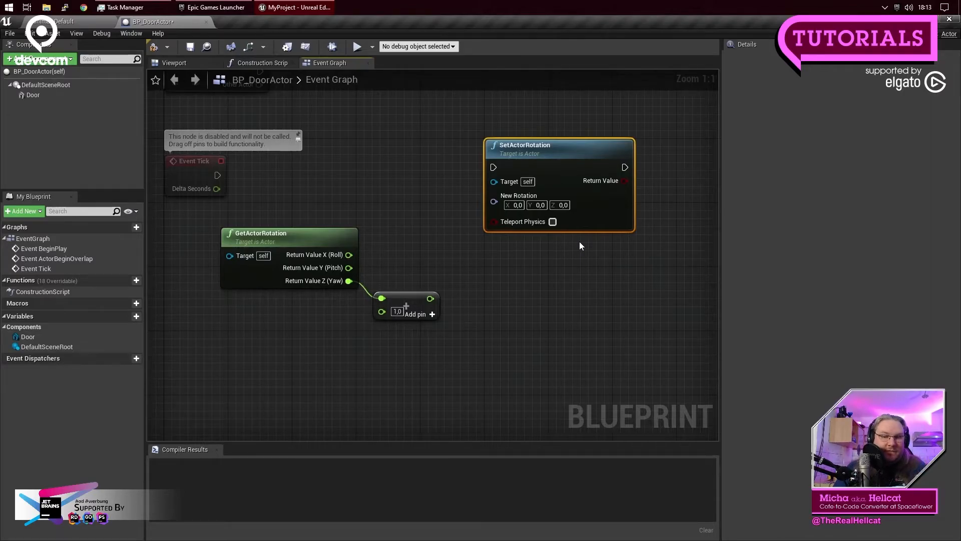
pyautogui.click(566, 286)
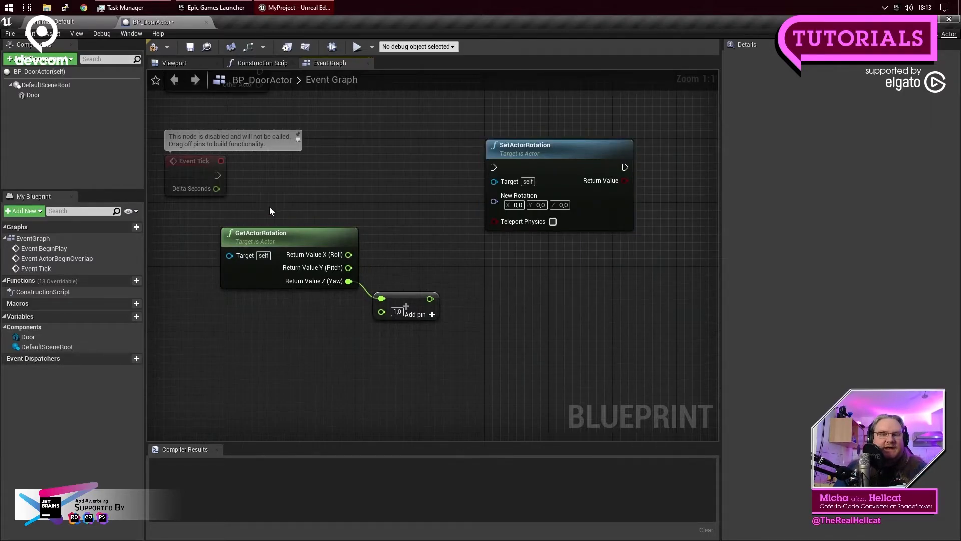
pyautogui.moveTo(256, 205); pyautogui.dragTo(309, 313)
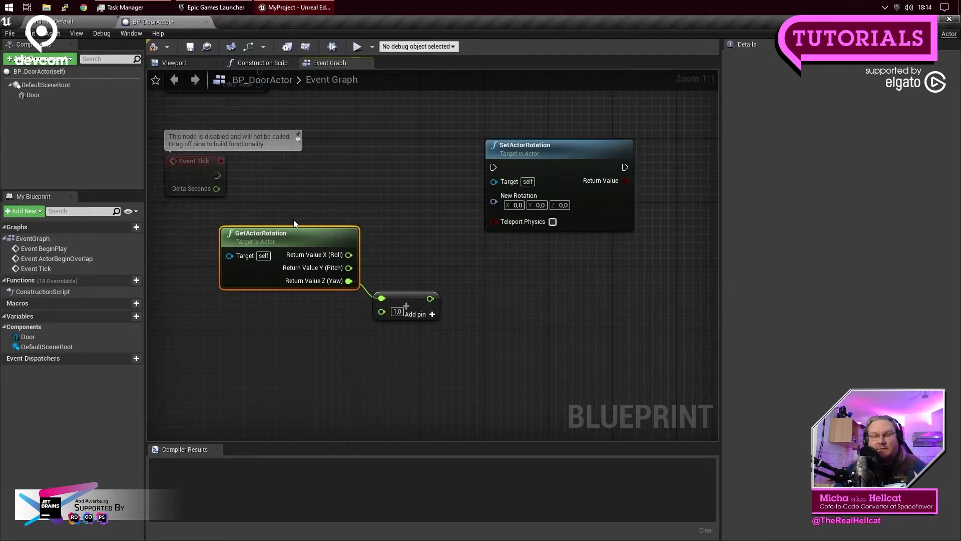
pyautogui.moveTo(285, 182); pyautogui.dragTo(326, 337)
pyautogui.moveTo(518, 122); pyautogui.dragTo(577, 284)
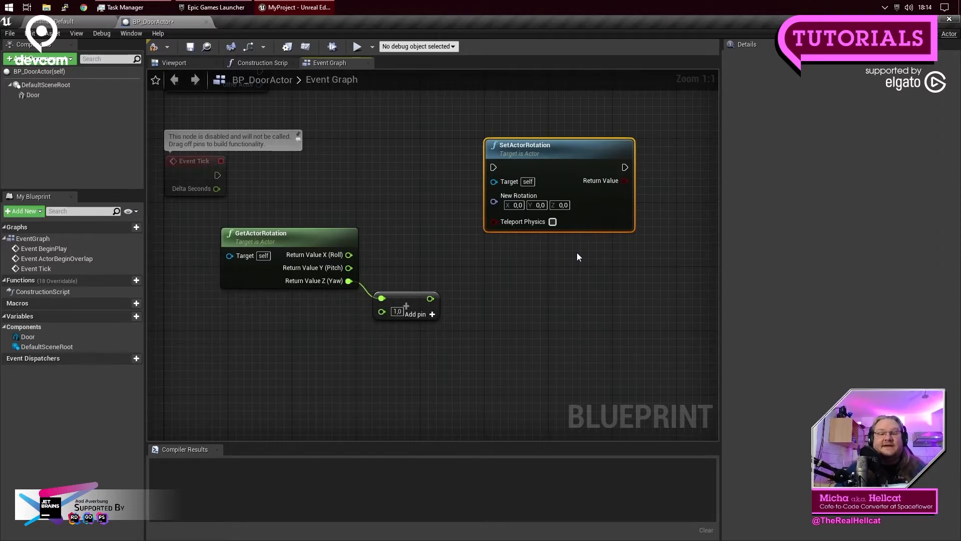
pyautogui.click(281, 218)
pyautogui.moveTo(288, 255); pyautogui.dragTo(301, 293)
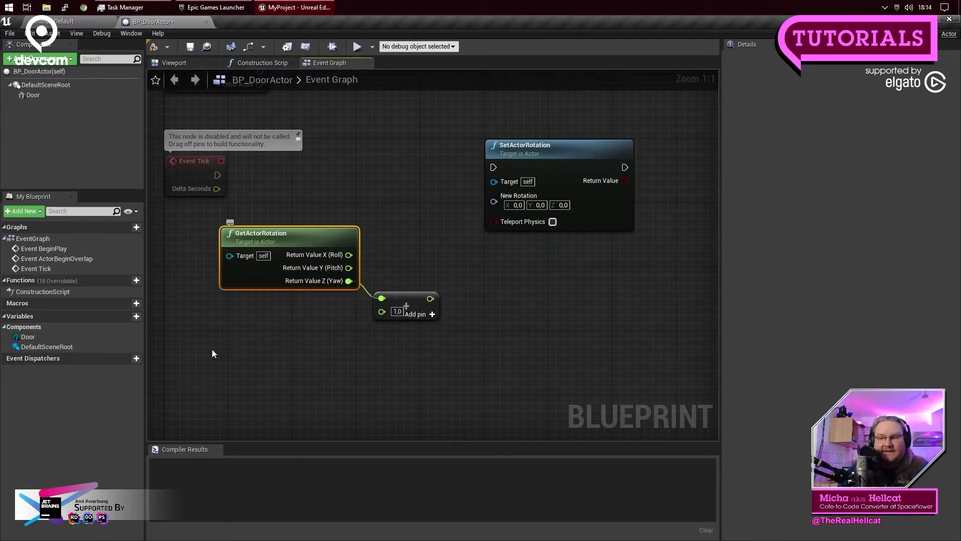
pyautogui.moveTo(250, 343); pyautogui.dragTo(322, 218)
pyautogui.moveTo(464, 99); pyautogui.dragTo(549, 240)
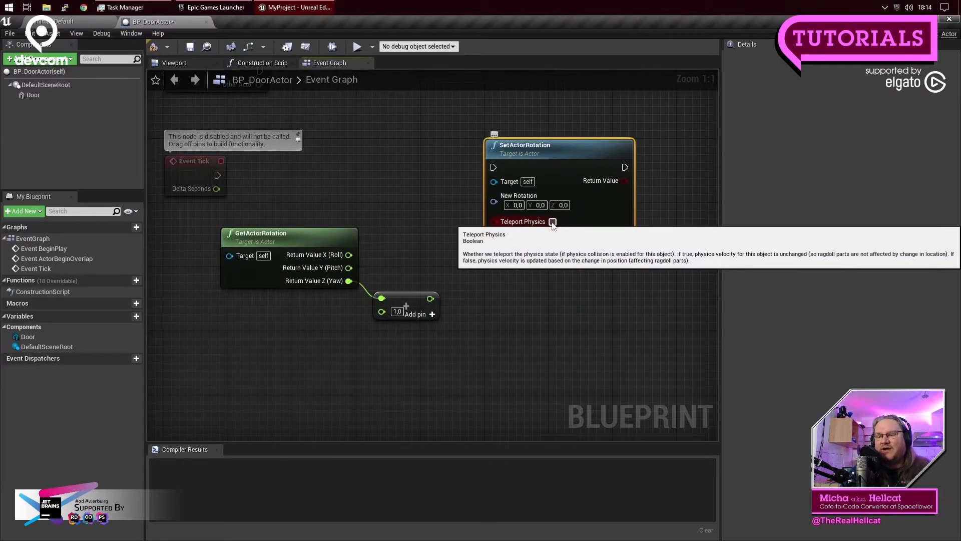
pyautogui.moveTo(531, 256); pyautogui.dragTo(630, 361)
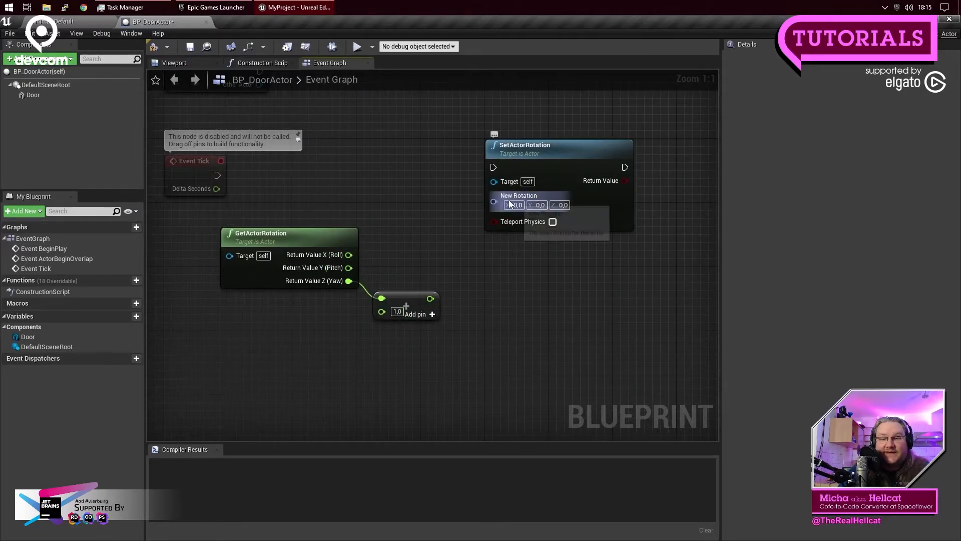
# Step: Try adding a Make Rotation from Axes node below SetActorRotation, and delete it again
pyautogui.rightClick(511, 294)
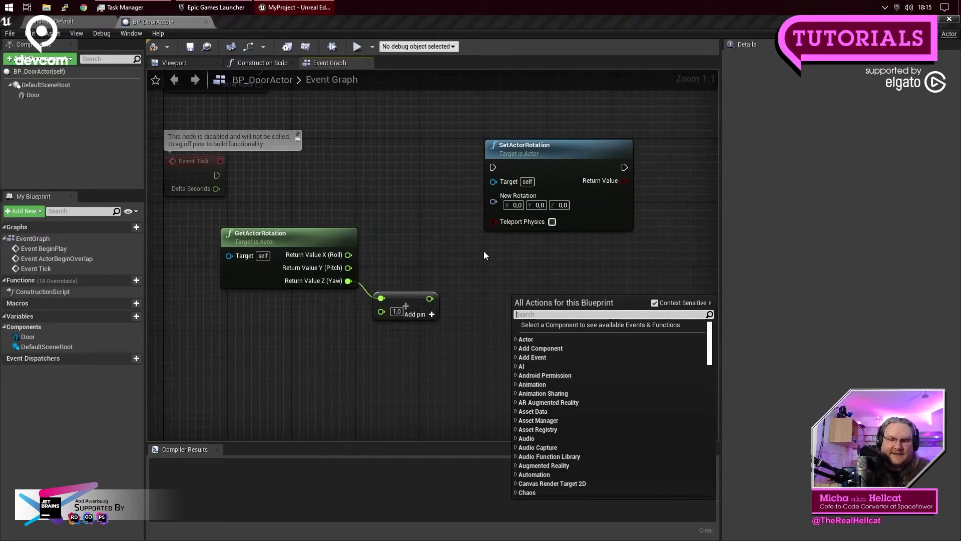
pyautogui.write('make rota')
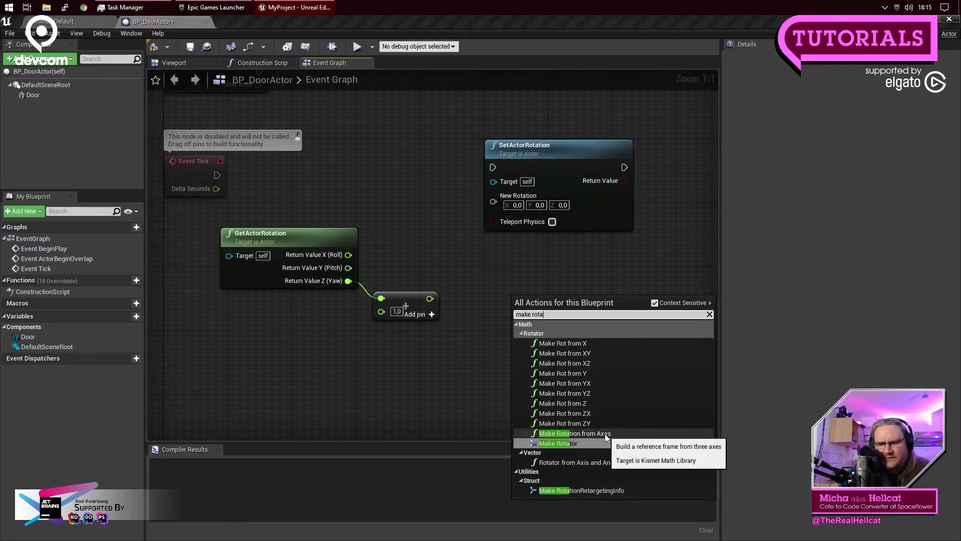
pyautogui.click(627, 436)
pyautogui.click(627, 436)
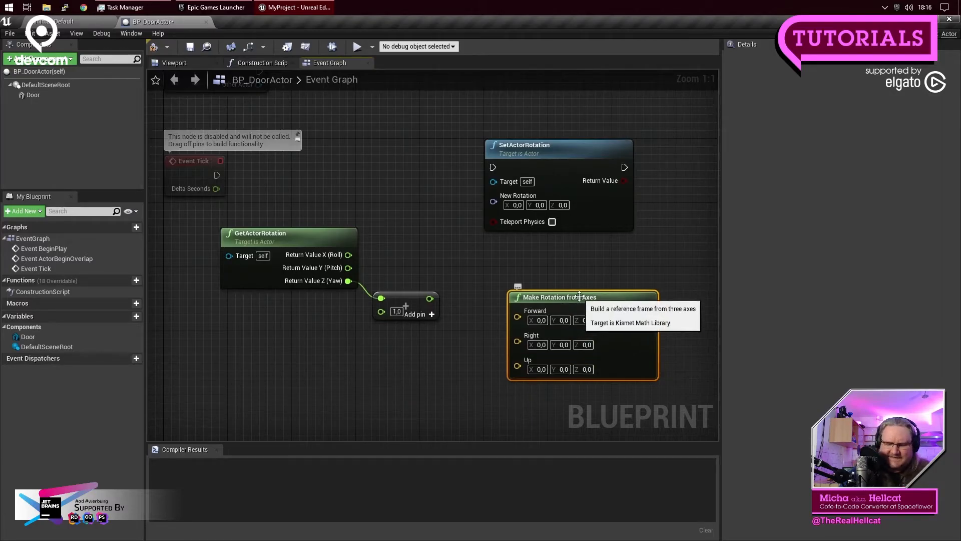
pyautogui.press('Delete')
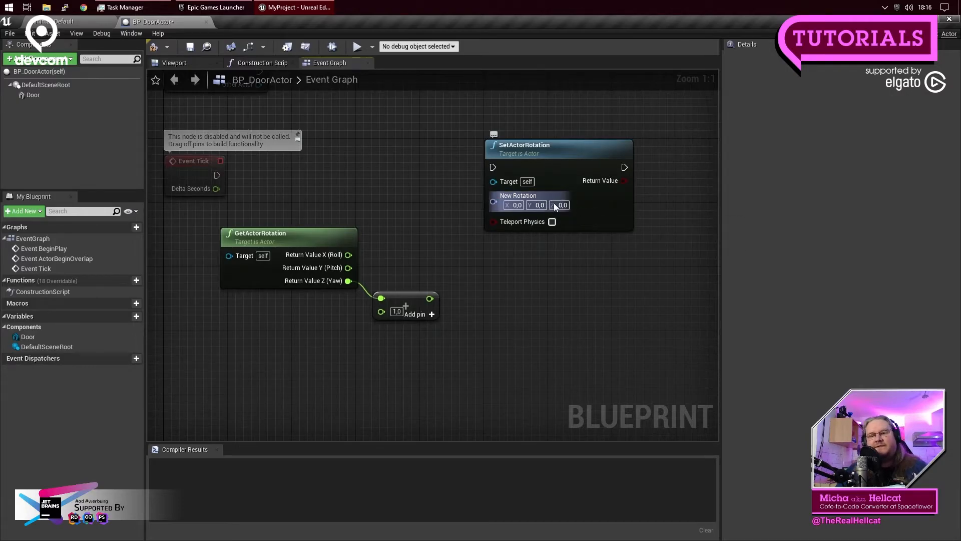
# Step: Look through the "make" actions for this blueprint and add a Make Rotator node below SetActorRotation
pyautogui.rightClick(491, 293)
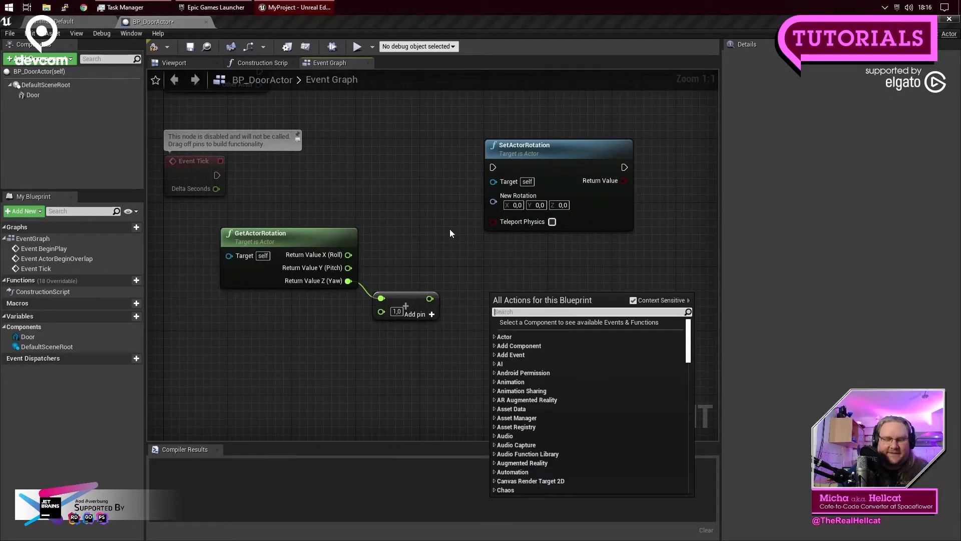
pyautogui.write('make')
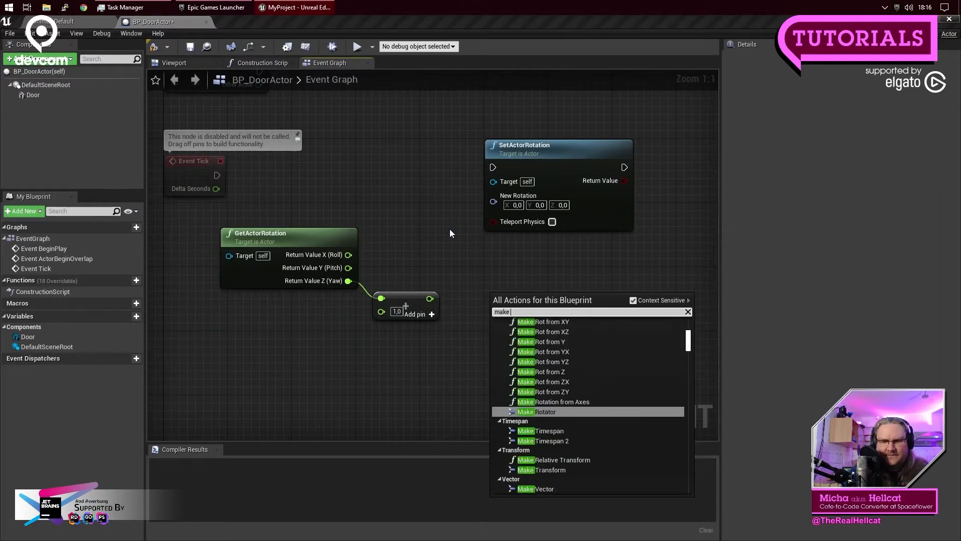
pyautogui.write(' int')
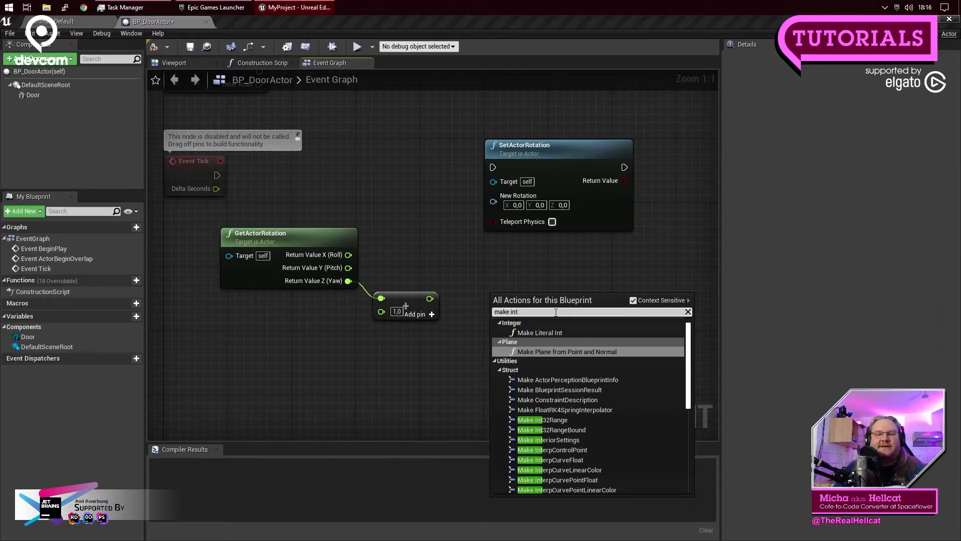
pyautogui.press('BackSpace')
pyautogui.press('BackSpace')
pyautogui.press('BackSpace')
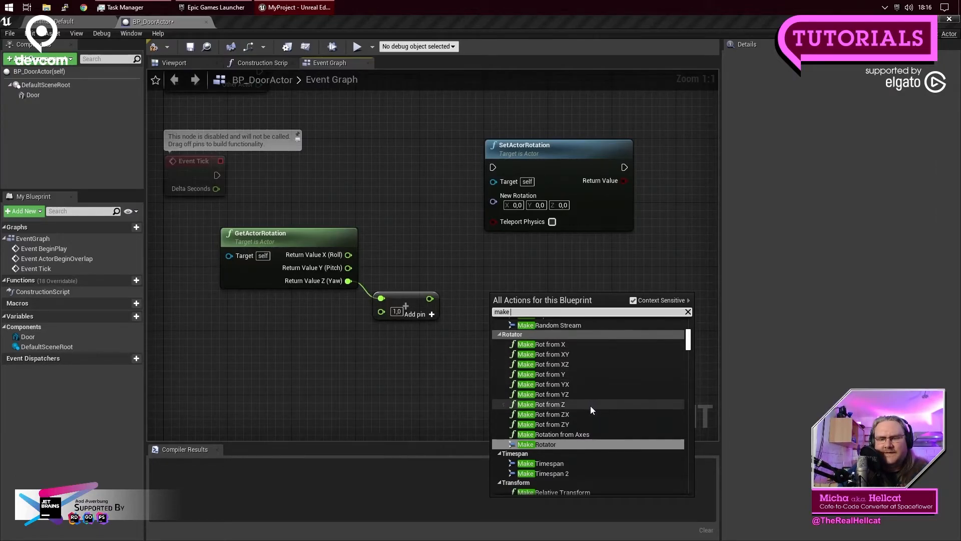
pyautogui.scroll(-2, 590, 407)
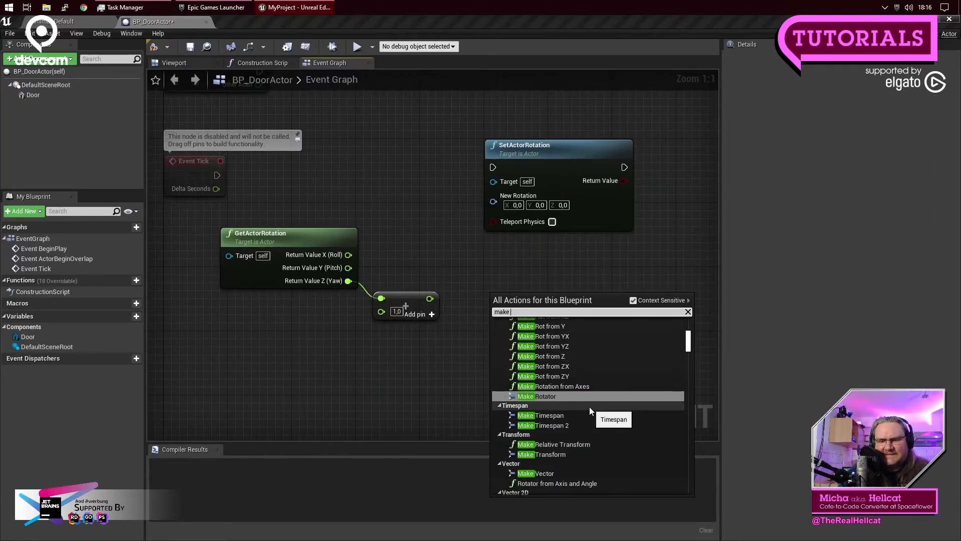
pyautogui.scroll(-3, 590, 407)
pyautogui.scroll(5, 588, 404)
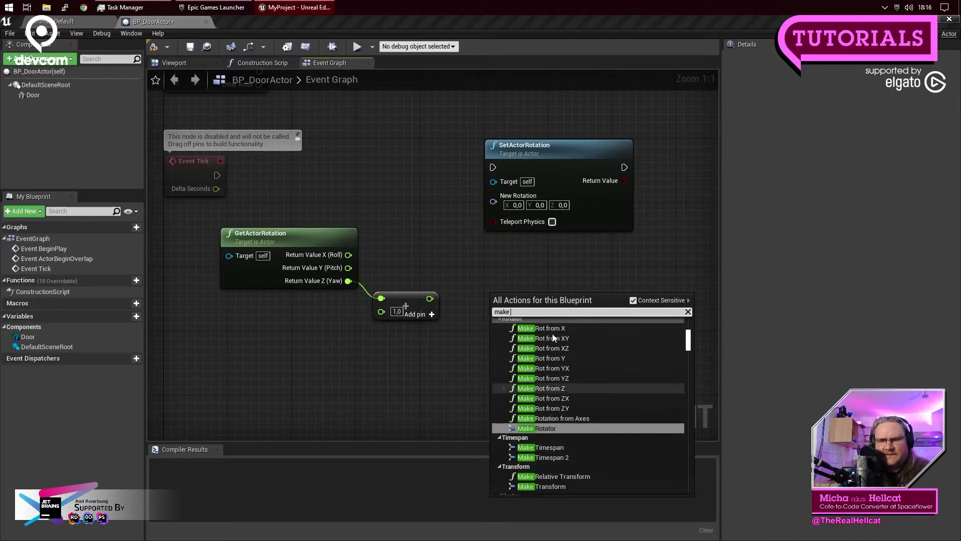
pyautogui.write('rot')
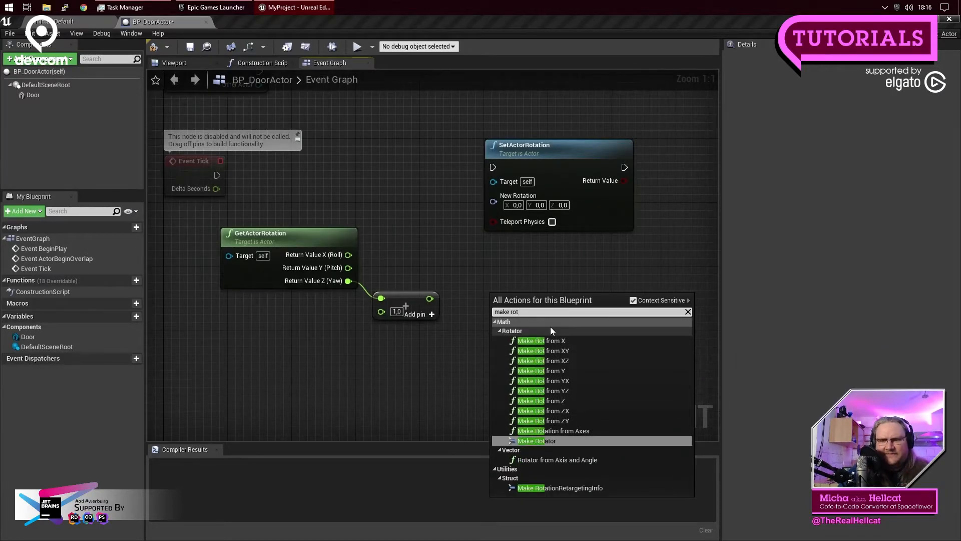
pyautogui.click(554, 441)
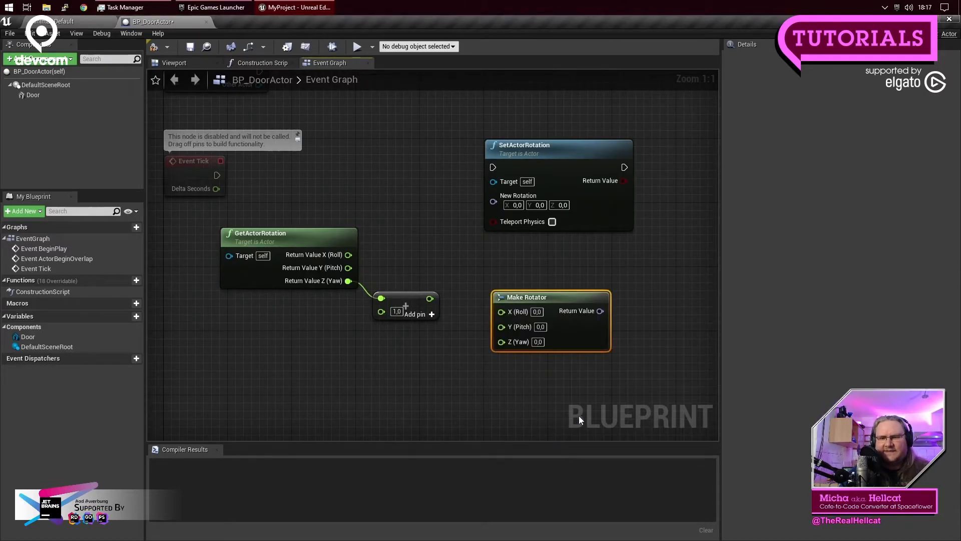
# Step: Move Make Rotator up beneath SetActorRotation and try to connect GetActorRotation's Roll and Pitch outputs directly to New Rotation
pyautogui.moveTo(533, 302); pyautogui.dragTo(525, 270)
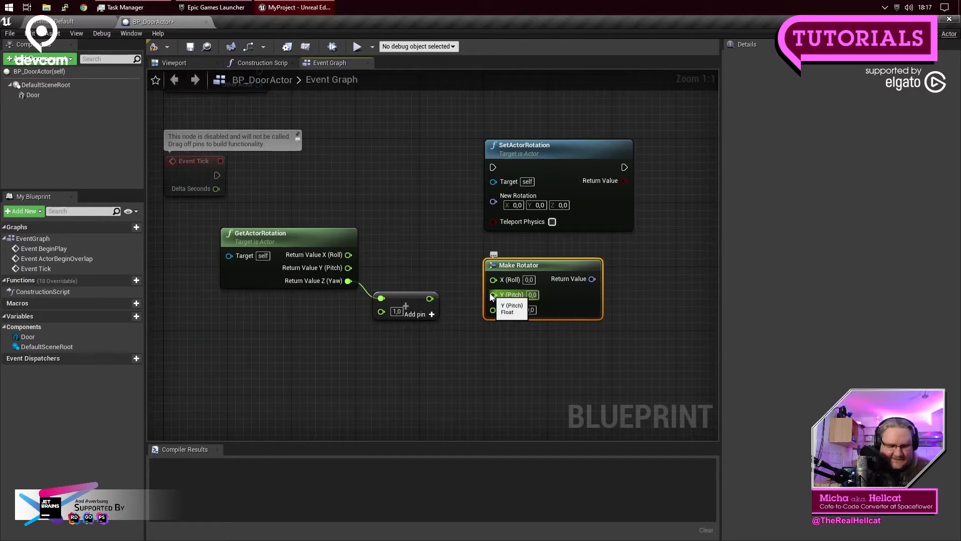
pyautogui.press('super+plus')
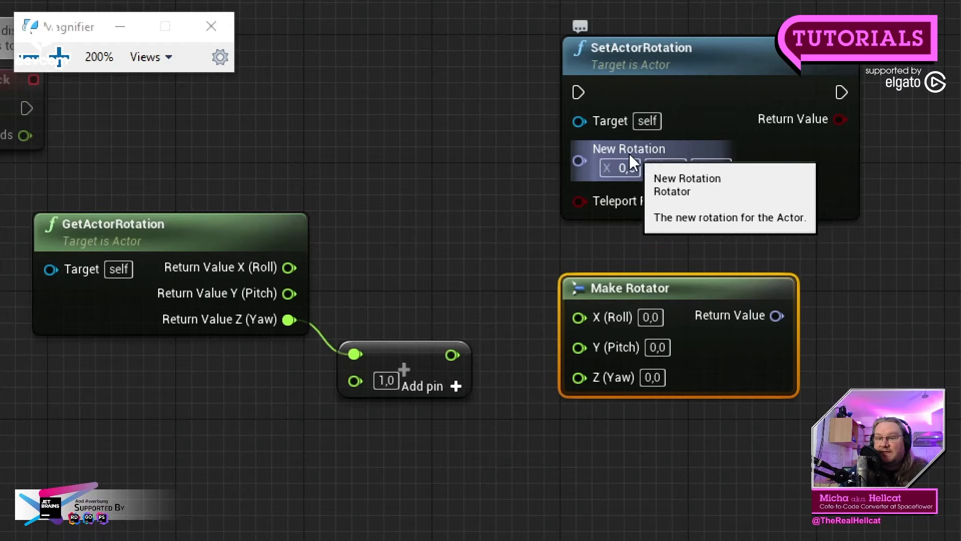
pyautogui.moveTo(510, 253); pyautogui.dragTo(895, 427)
pyautogui.click(621, 453)
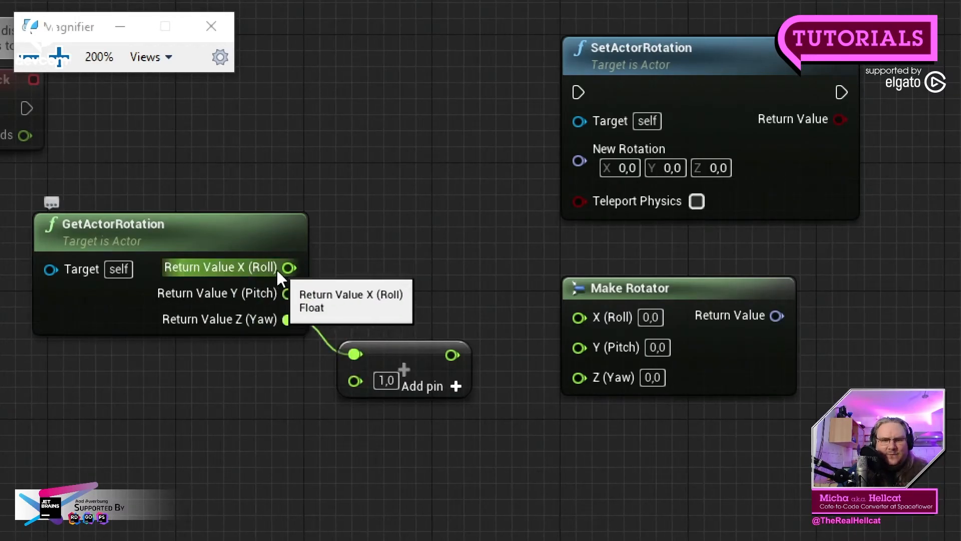
pyautogui.moveTo(289, 267); pyautogui.dragTo(582, 160)
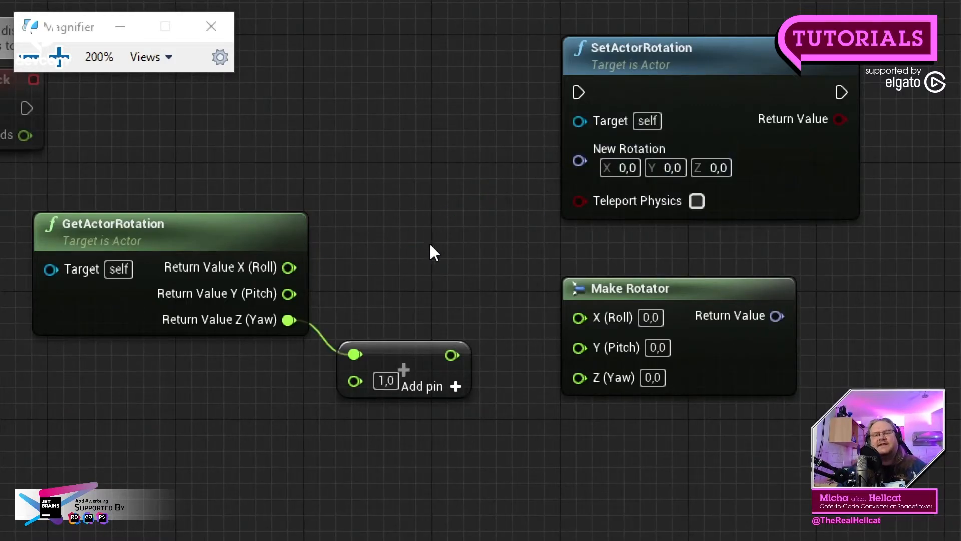
pyautogui.moveTo(286, 293); pyautogui.dragTo(582, 157)
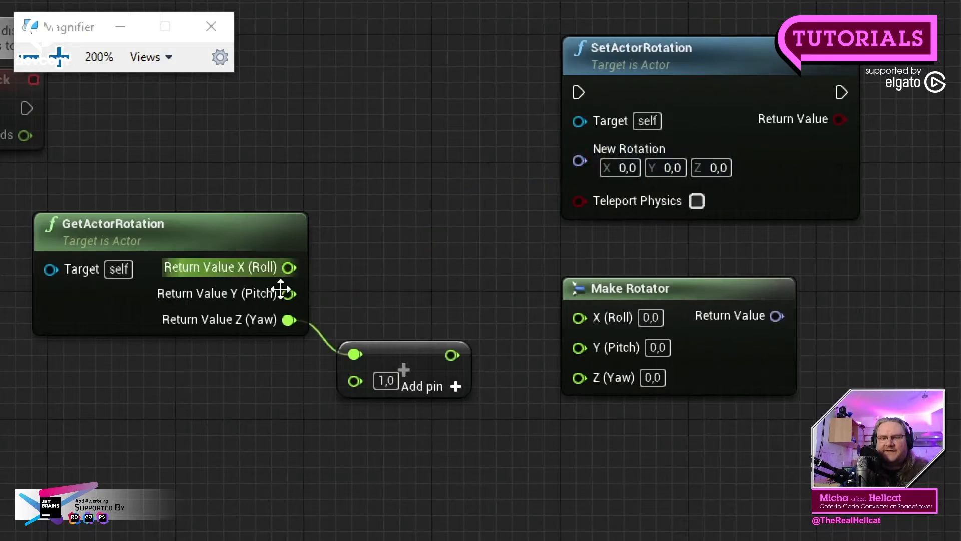
# Step: Add a Make Literal Int node and place it in the free space between GetActorRotation and SetActorRotation
pyautogui.rightClick(395, 150)
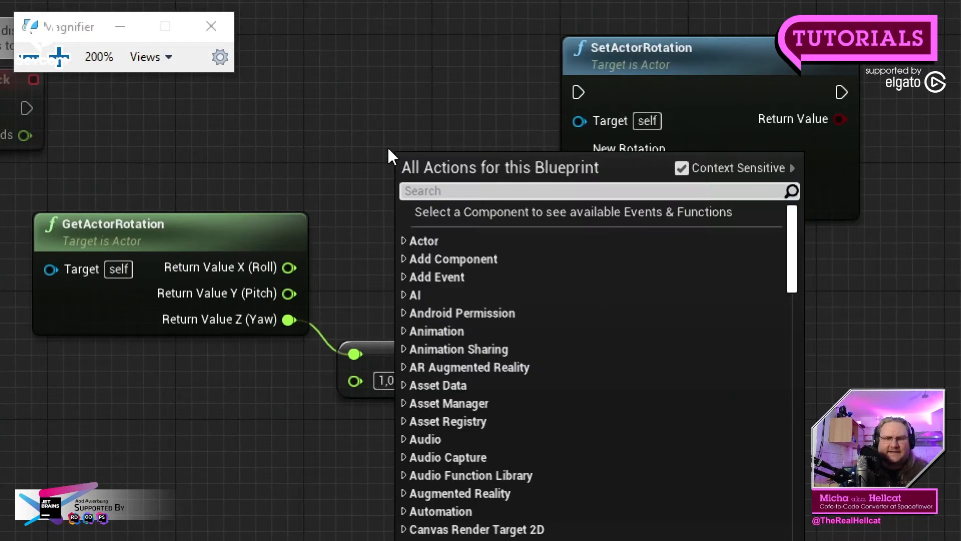
pyautogui.write('make int')
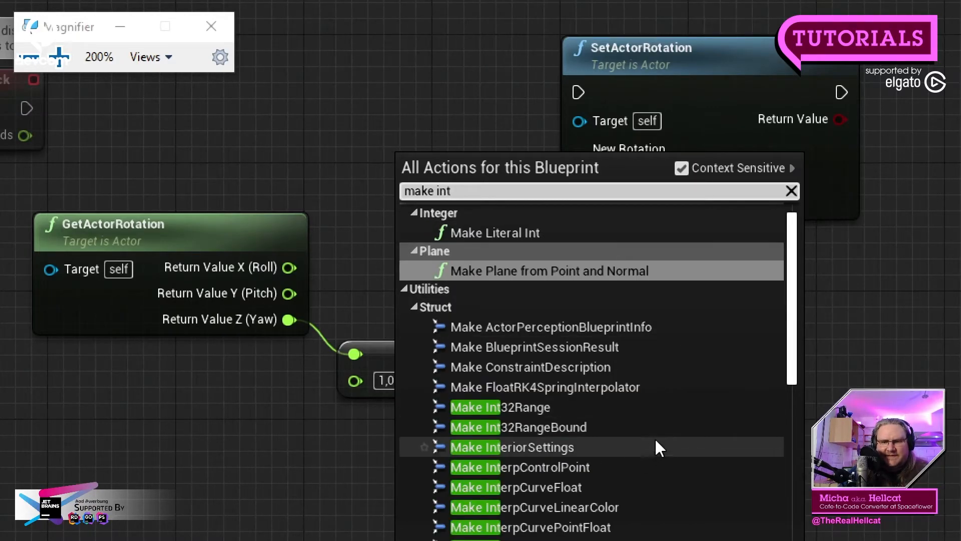
pyautogui.click(489, 232)
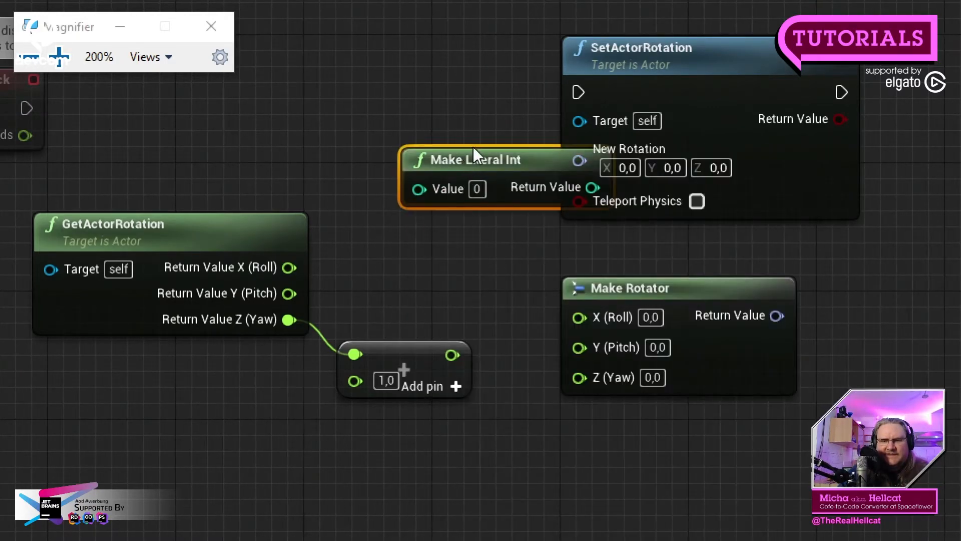
pyautogui.moveTo(472, 159); pyautogui.dragTo(375, 112)
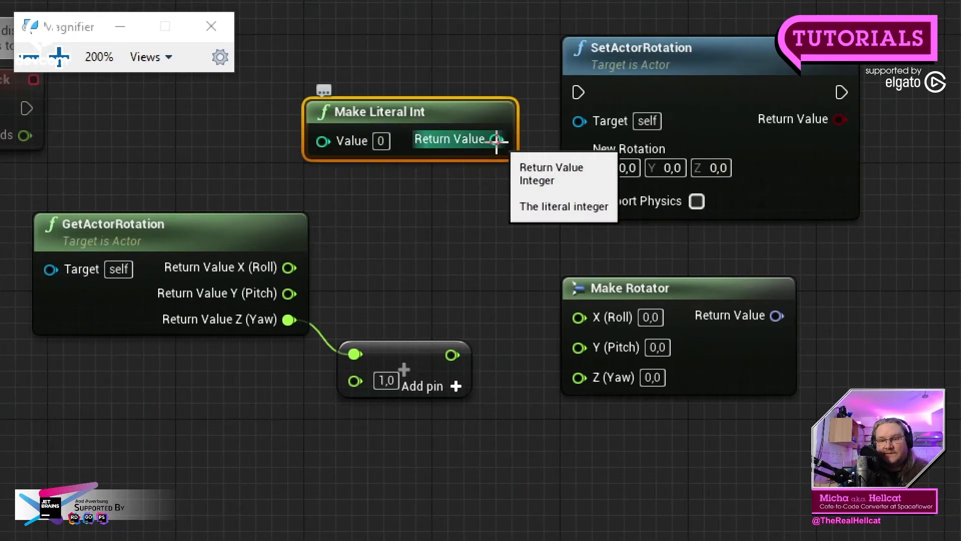
# Step: Place Make Literal Int between SetActorRotation and Make Rotator and connect GetActorRotation's Pitch output to its Value through a Truncate node
pyautogui.moveTo(630, 290); pyautogui.dragTo(630, 450)
pyautogui.moveTo(414, 101); pyautogui.dragTo(667, 259)
pyautogui.moveTo(287, 293); pyautogui.dragTo(579, 300)
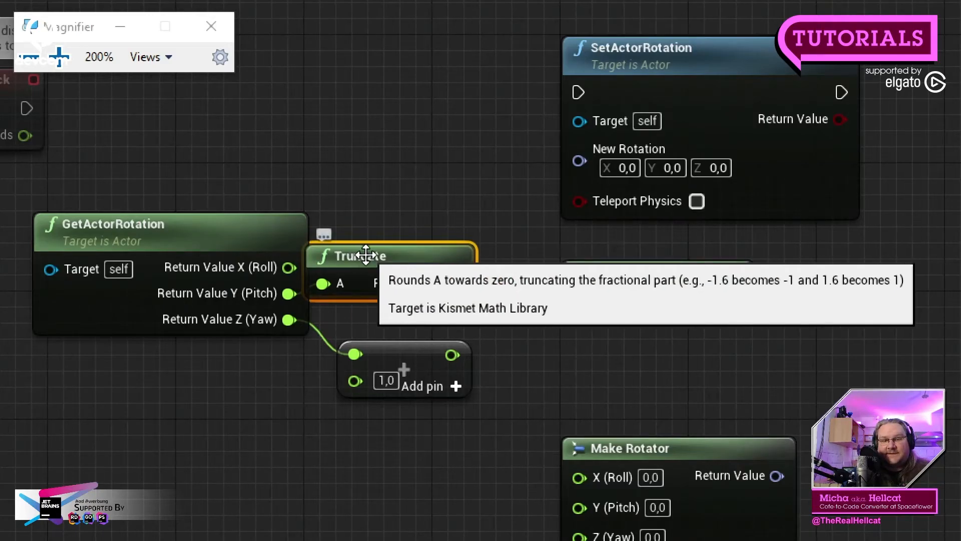
pyautogui.moveTo(369, 254); pyautogui.dragTo(420, 253)
pyautogui.moveTo(396, 151); pyautogui.dragTo(471, 325)
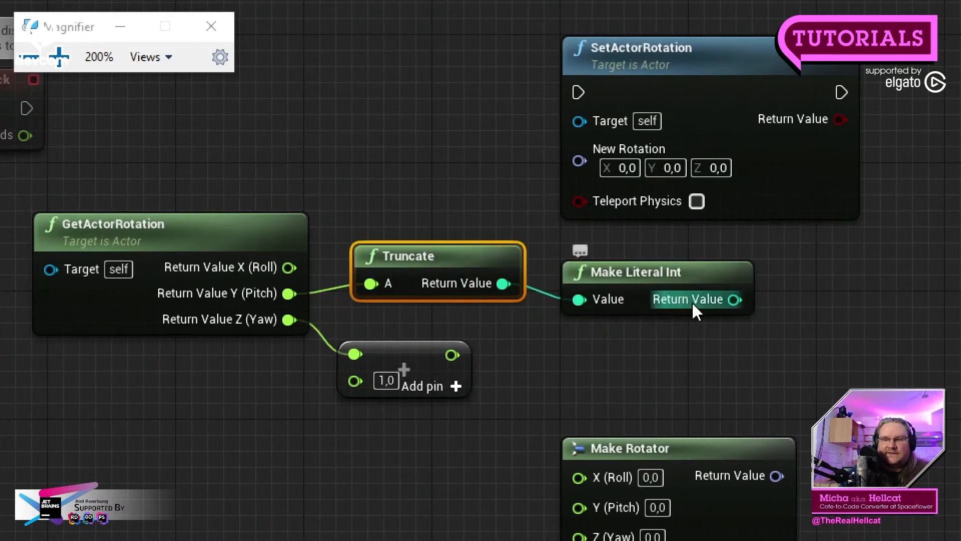
# Step: Add a Make Literal String node and place it beside the Make Literal Int node
pyautogui.moveTo(756, 369); pyautogui.dragTo(562, 337, button='right')
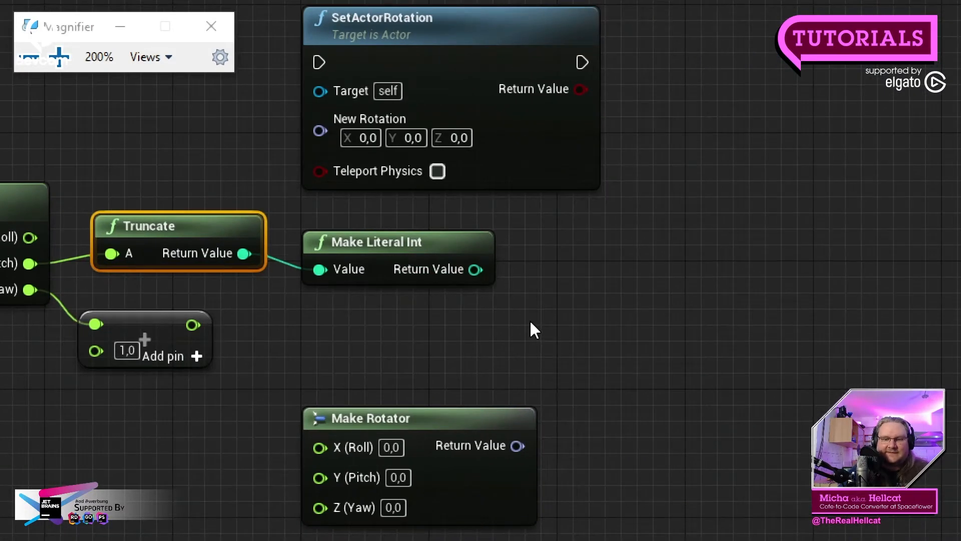
pyautogui.rightClick(531, 323)
pyautogui.write('make')
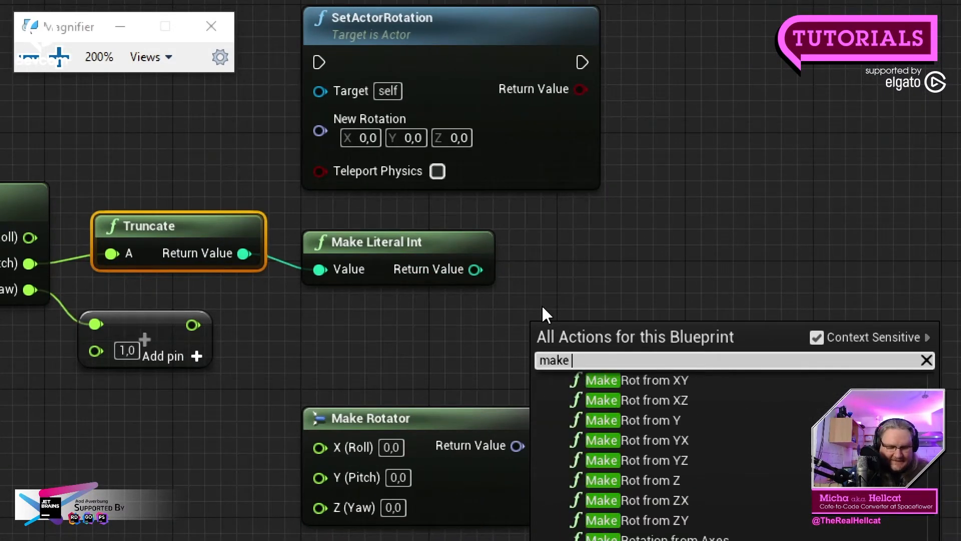
pyautogui.write(' str')
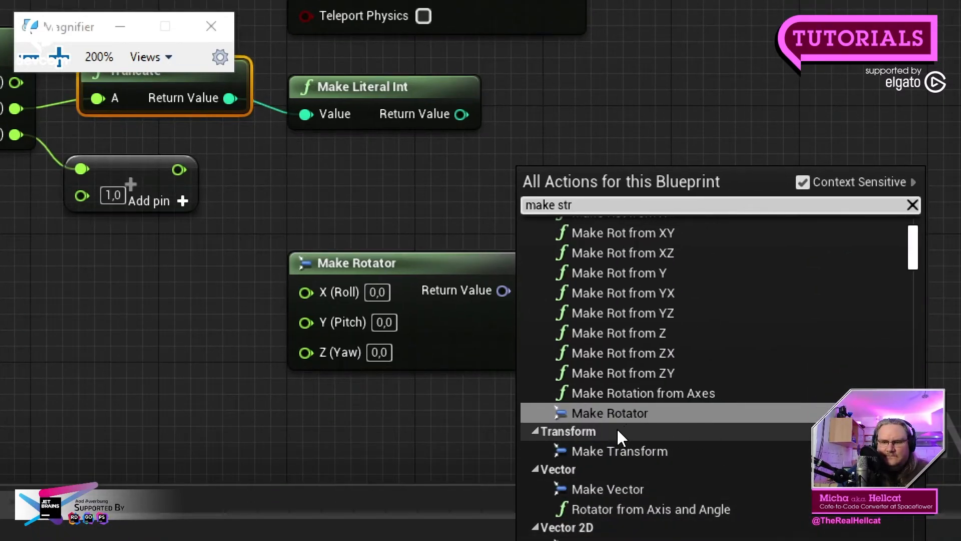
pyautogui.write('ing')
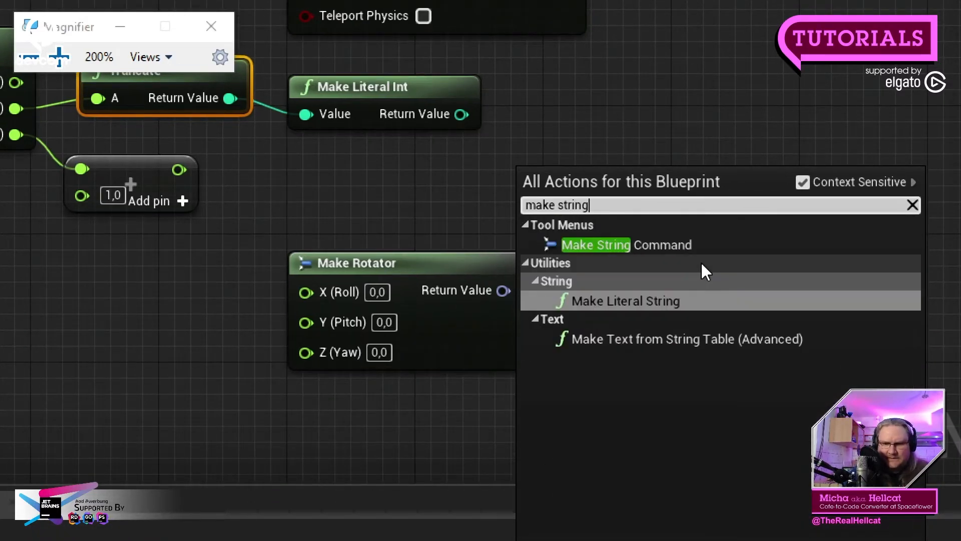
pyautogui.click(635, 302)
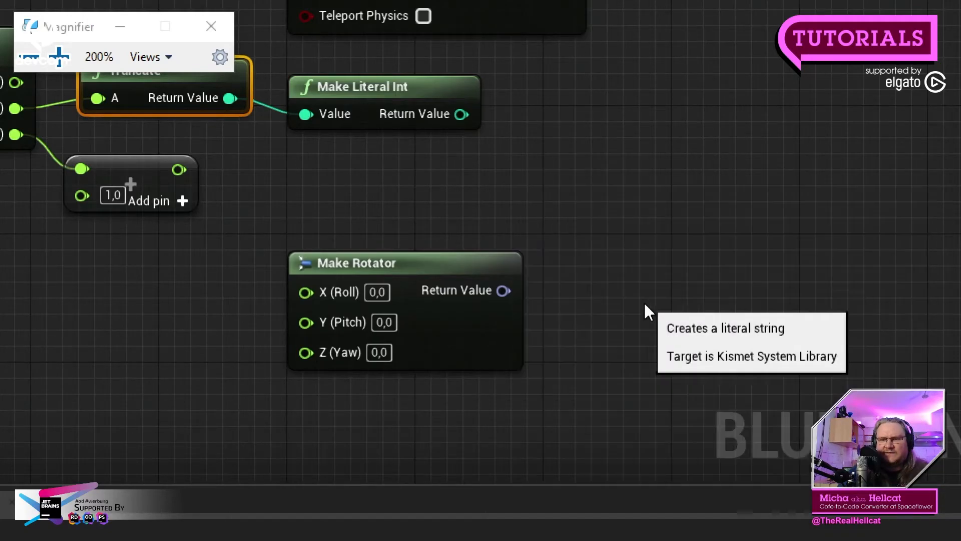
pyautogui.moveTo(579, 188); pyautogui.dragTo(627, 91)
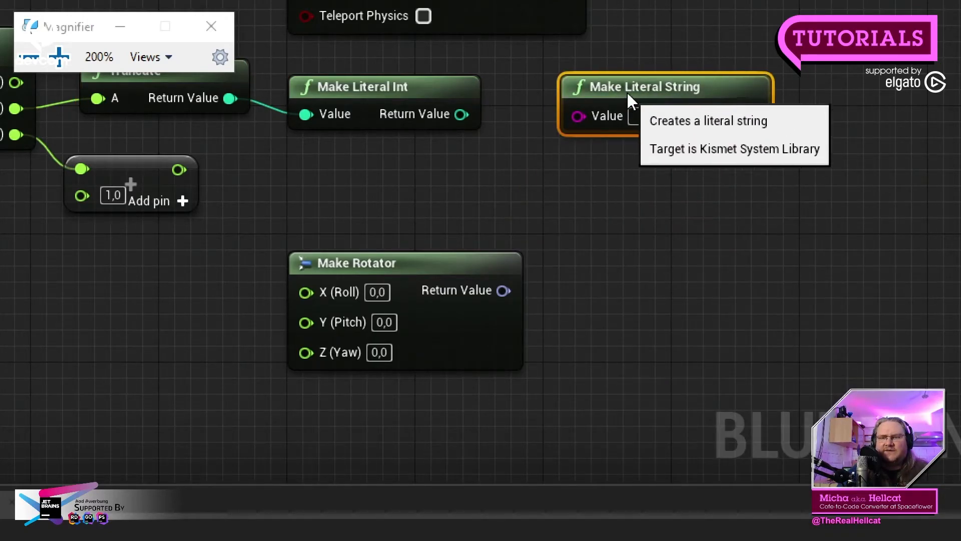
# Step: Space out Make Literal String and connect Make Literal Int's Return Value to its Value through an integer-to-string conversion node
pyautogui.moveTo(706, 197); pyautogui.dragTo(640, 336, button='right')
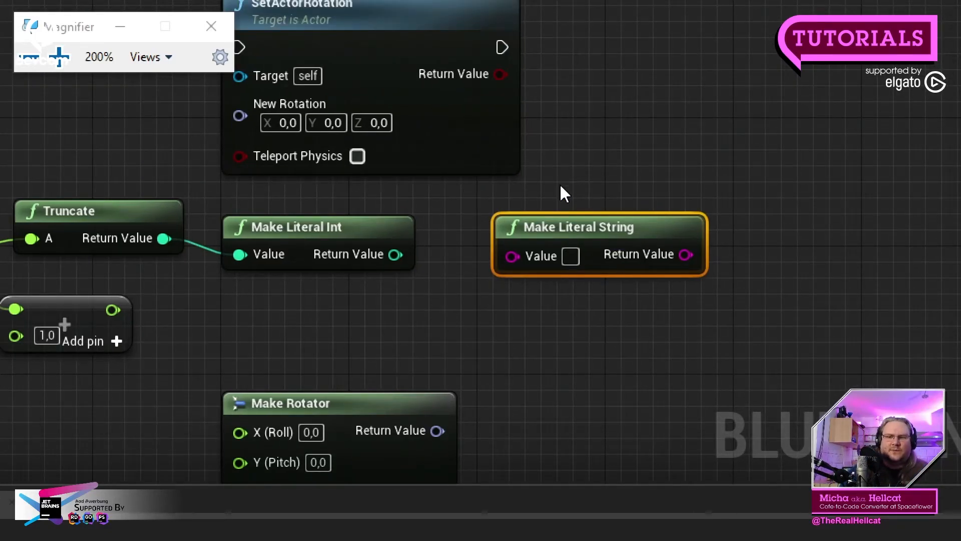
pyautogui.moveTo(562, 230); pyautogui.dragTo(699, 243)
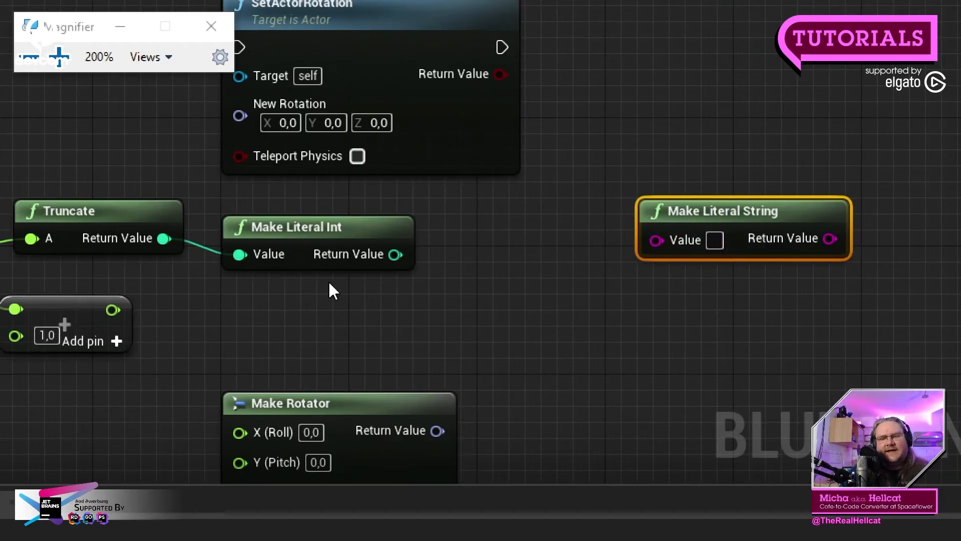
pyautogui.moveTo(396, 254); pyautogui.dragTo(654, 240)
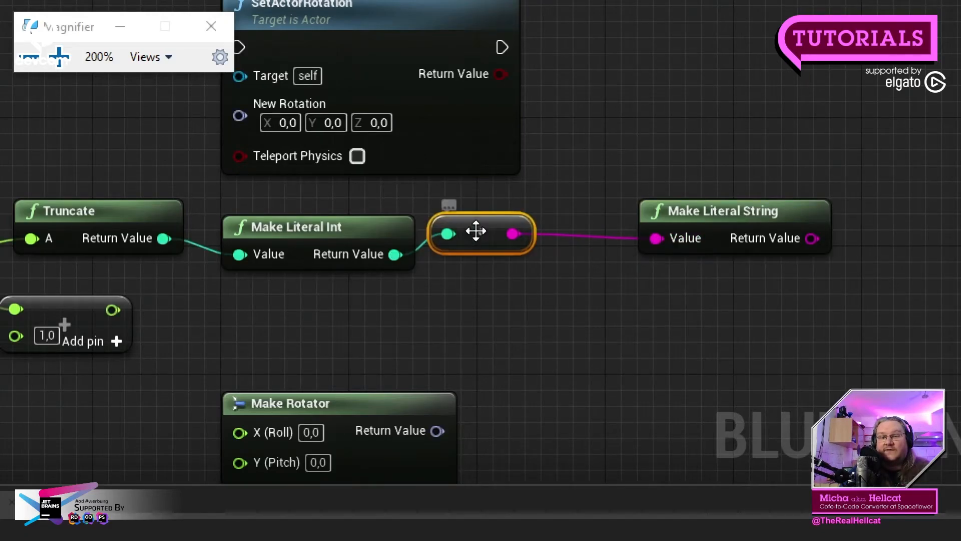
pyautogui.moveTo(492, 221); pyautogui.dragTo(523, 270)
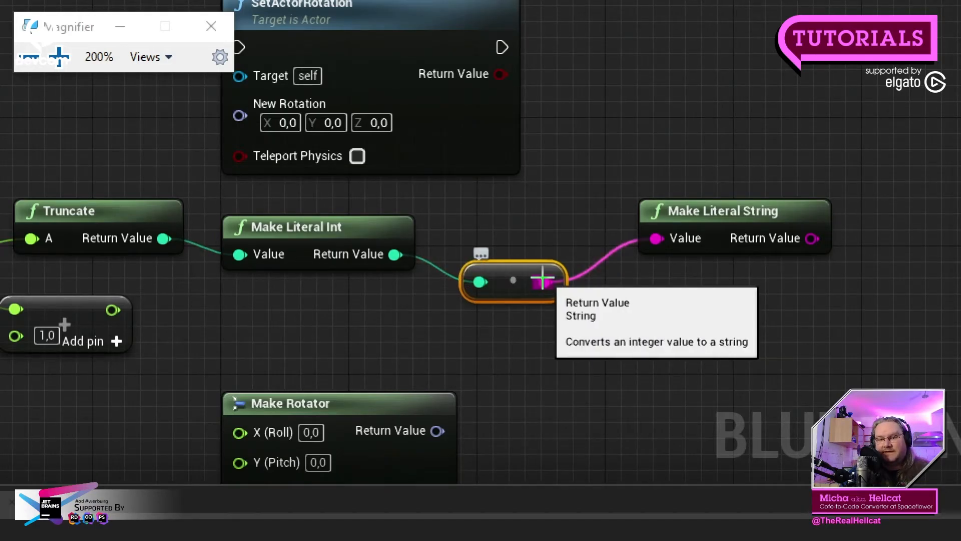
# Step: Delete the Truncate, Make Literal Int and conversion nodes, and move Make Literal String beneath SetActorRotation
pyautogui.moveTo(117, 186); pyautogui.dragTo(270, 256)
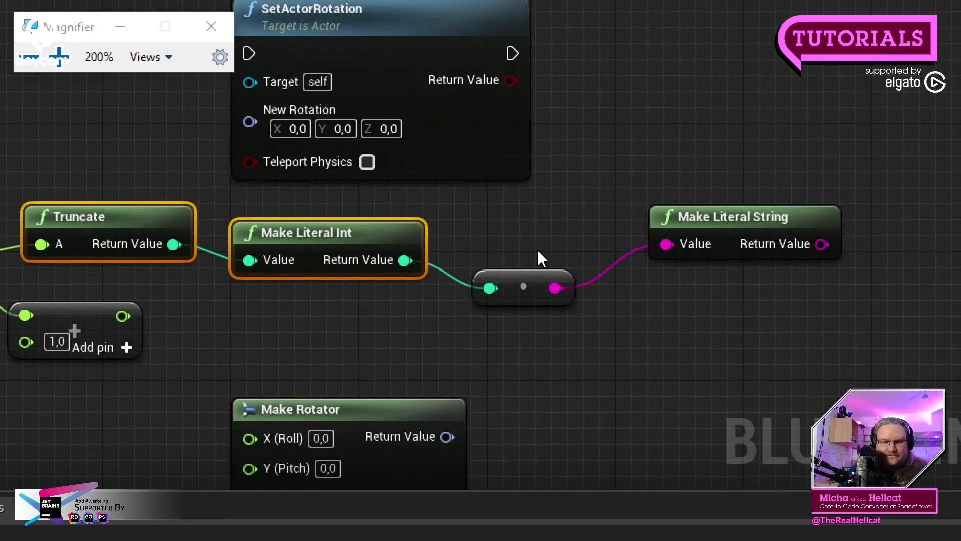
pyautogui.press('Delete')
pyautogui.click(544, 286)
pyautogui.press('Delete')
pyautogui.moveTo(771, 210); pyautogui.dragTo(305, 220)
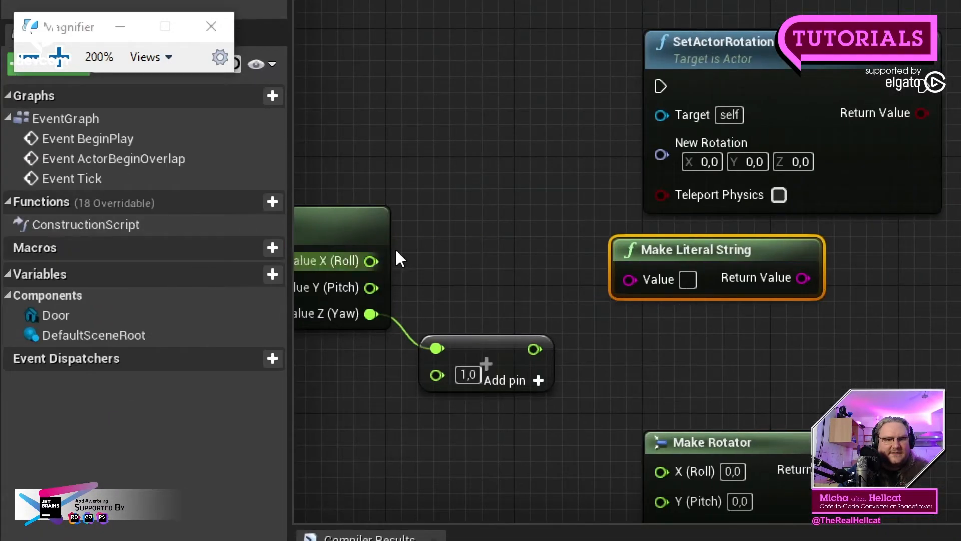
# Step: Connect GetActorRotation's Roll output to Make Literal String's Value and move the conversion node clear of the other nodes
pyautogui.moveTo(624, 238); pyautogui.dragTo(681, 238, button='right')
pyautogui.moveTo(554, 231); pyautogui.dragTo(540, 210, button='right')
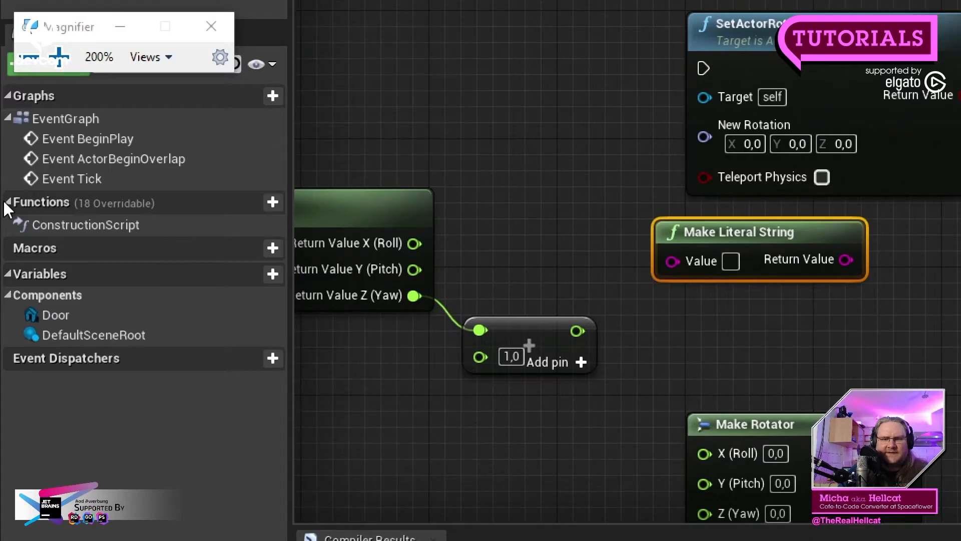
pyautogui.moveTo(271, 236); pyautogui.dragTo(532, 254)
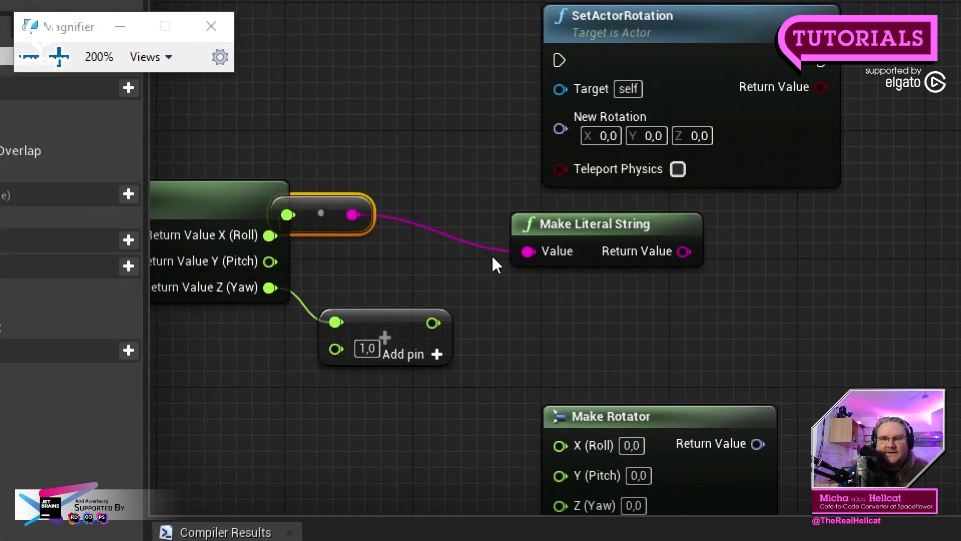
pyautogui.moveTo(328, 212); pyautogui.dragTo(419, 186)
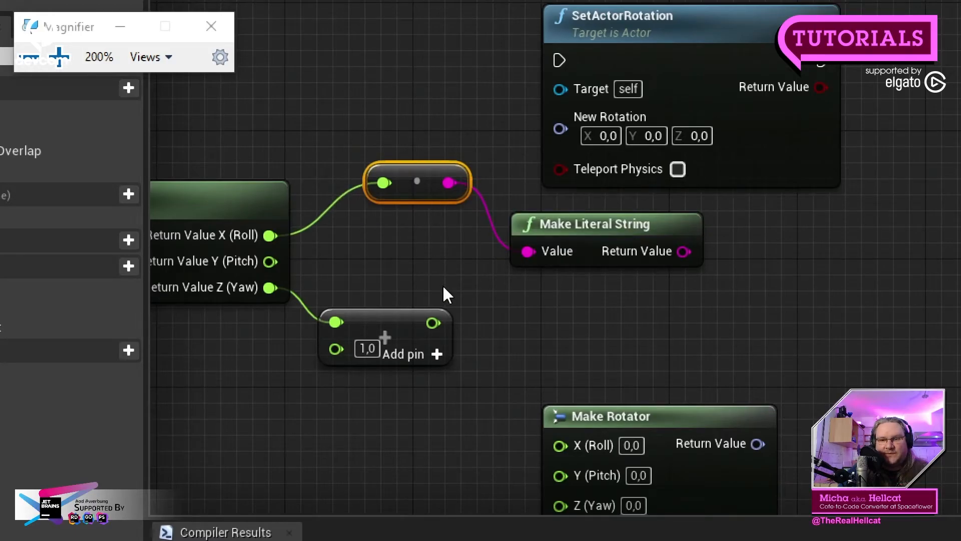
# Step: Delete Make Literal String with its conversion node, and try once more to connect the Roll output to New Rotation
pyautogui.moveTo(501, 245); pyautogui.dragTo(525, 265)
pyautogui.press('Delete')
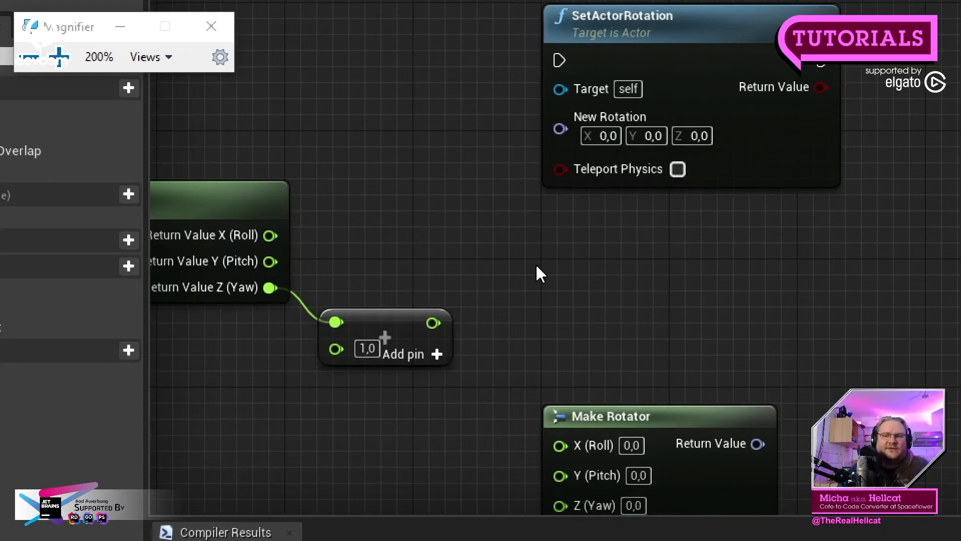
pyautogui.moveTo(270, 236); pyautogui.dragTo(569, 123)
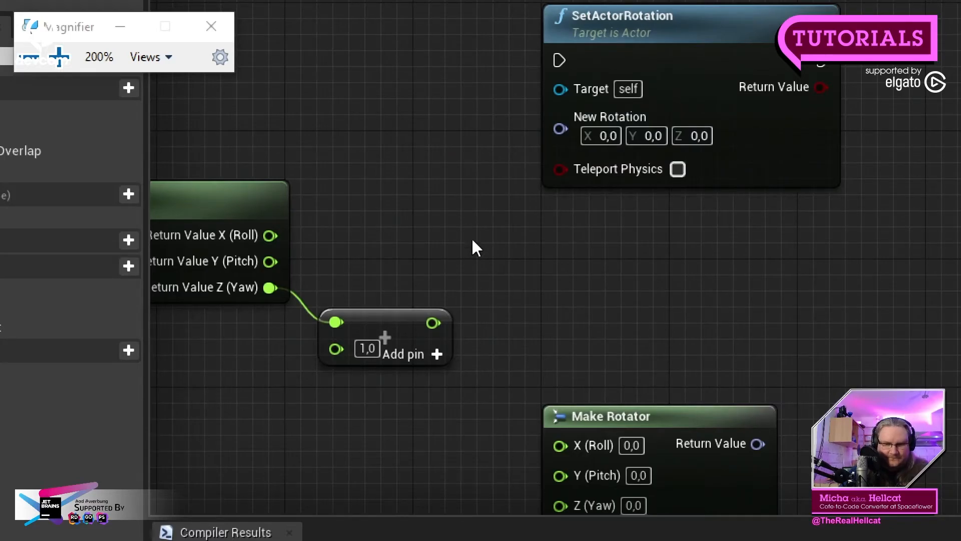
pyautogui.press('super+minus')
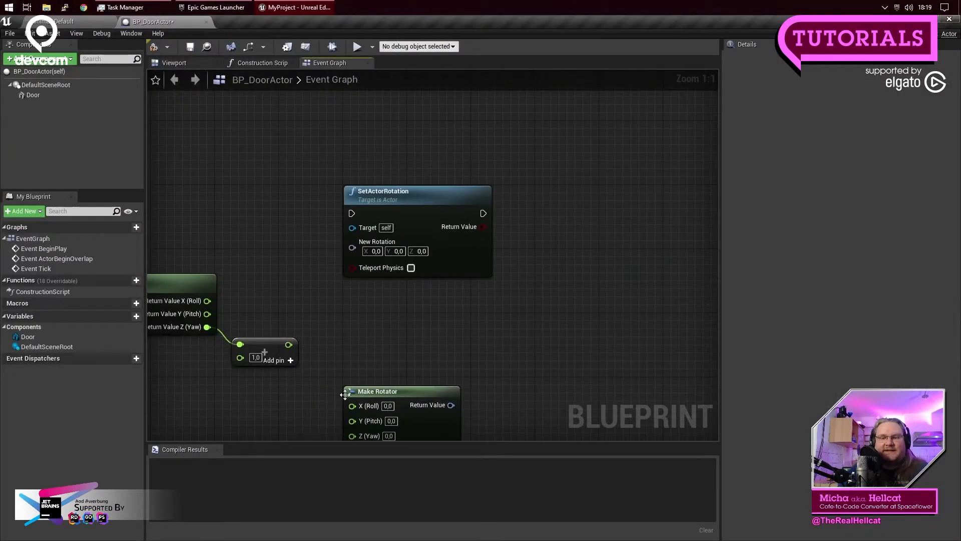
# Step: Move Make Rotator up beside the float + float node and place SetActorRotation to the right of it
pyautogui.moveTo(345, 395); pyautogui.dragTo(328, 307)
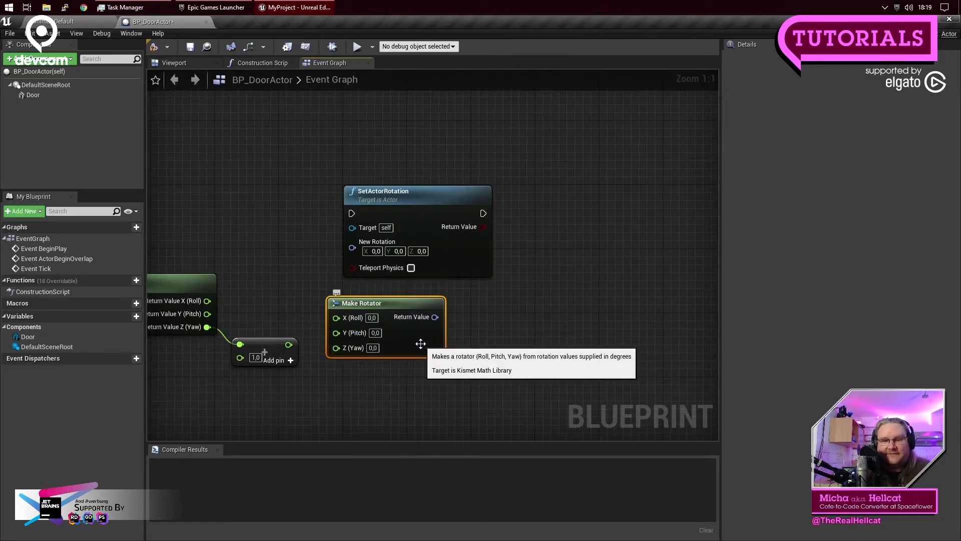
pyautogui.moveTo(403, 203); pyautogui.dragTo(556, 262)
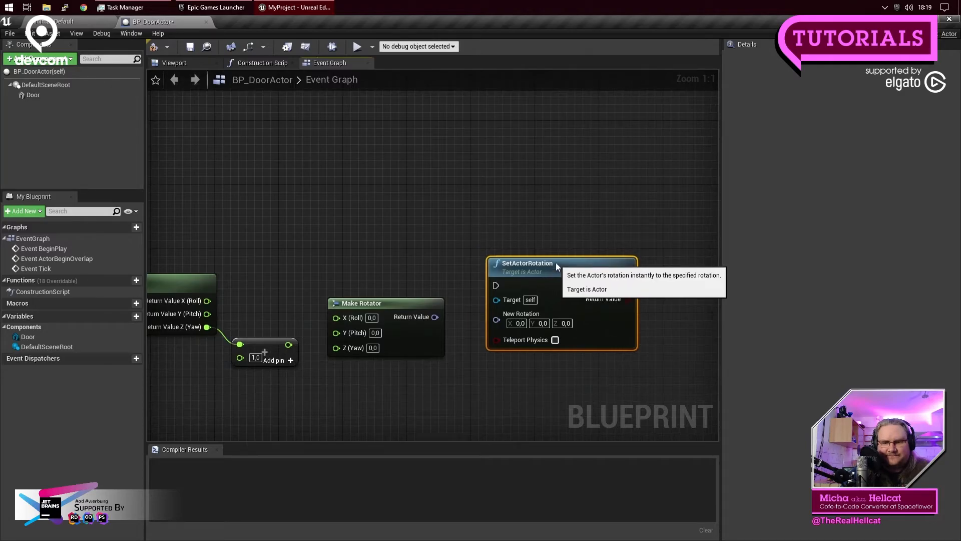
# Step: Connect GetActorRotation's Roll and Pitch outputs and the float + float result to Make Rotator's Roll, Pitch and Yaw inputs
pyautogui.moveTo(206, 302); pyautogui.dragTo(336, 318)
pyautogui.moveTo(207, 313); pyautogui.dragTo(349, 288)
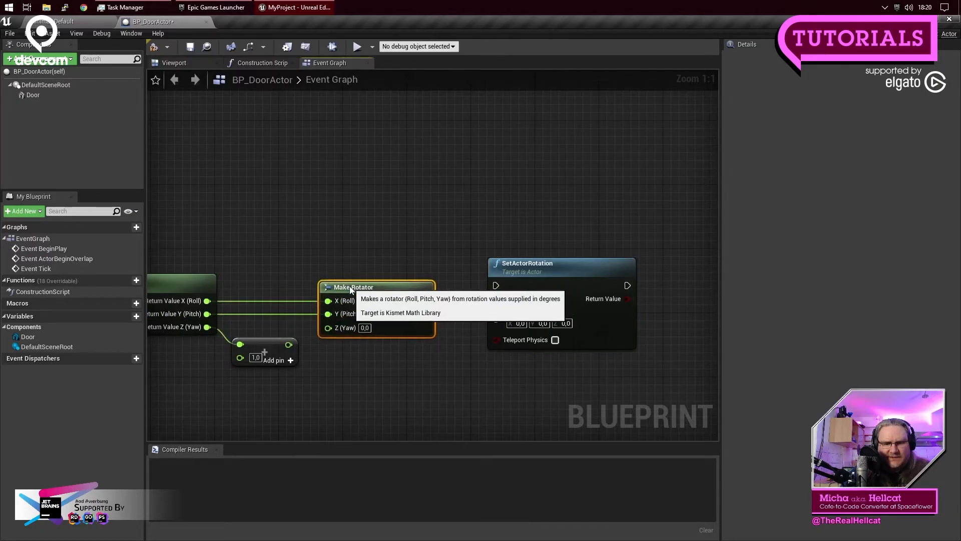
pyautogui.moveTo(287, 344); pyautogui.dragTo(328, 327)
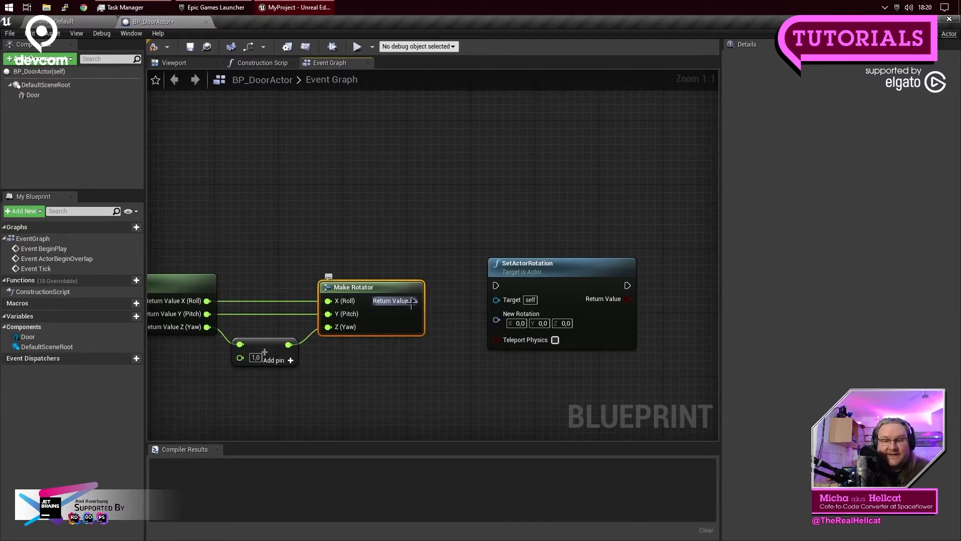
# Step: Connect Make Rotator's Return Value to SetActorRotation's New Rotation and move SetActorRotation slightly closer
pyautogui.moveTo(414, 300); pyautogui.dragTo(326, 311)
pyautogui.moveTo(437, 293); pyautogui.dragTo(497, 320)
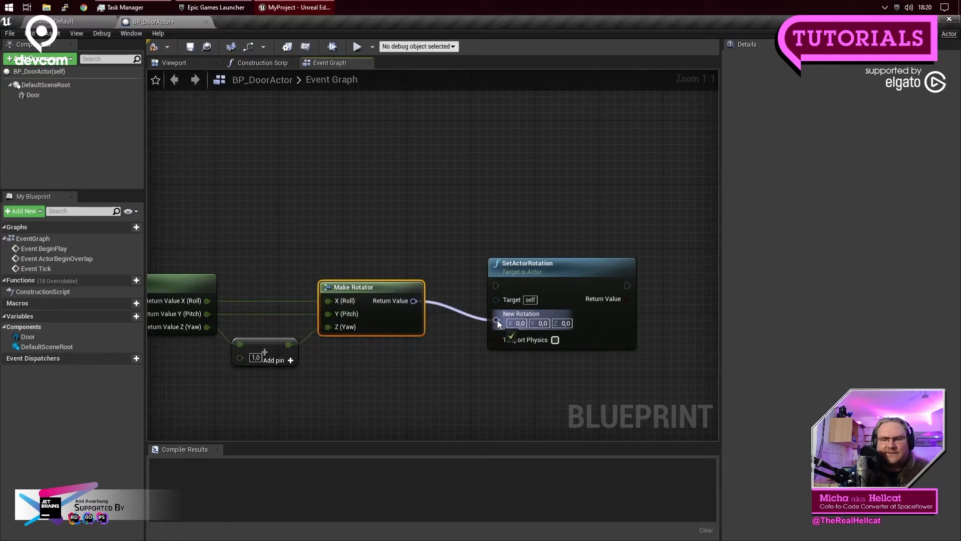
pyautogui.moveTo(558, 266); pyautogui.dragTo(536, 248)
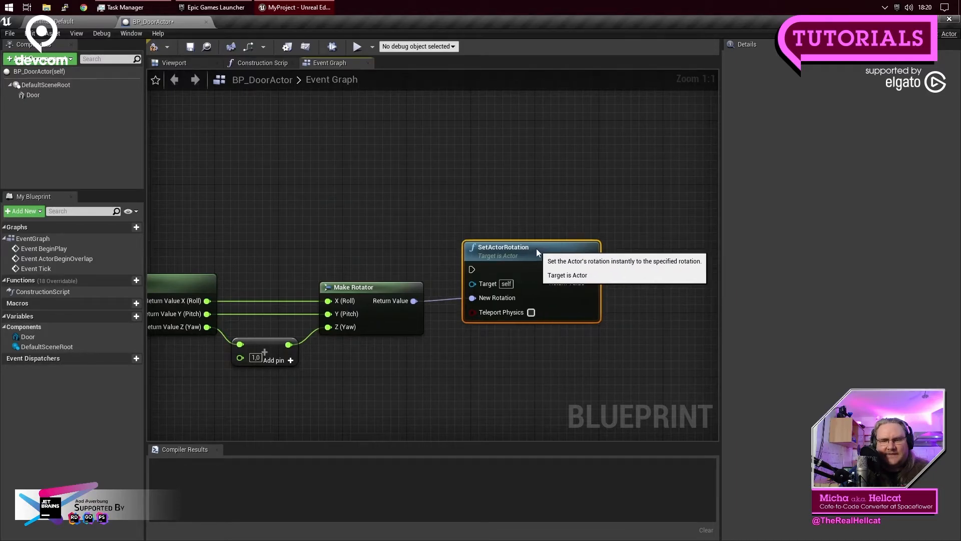
# Step: Narrow the Details panel to widen the Event Graph, and check the level viewport before returning to BP_DoorActor
pyautogui.moveTo(490, 371); pyautogui.dragTo(573, 350, button='right')
pyautogui.scroll(-3, 571, 350)
pyautogui.scroll(3, 561, 350)
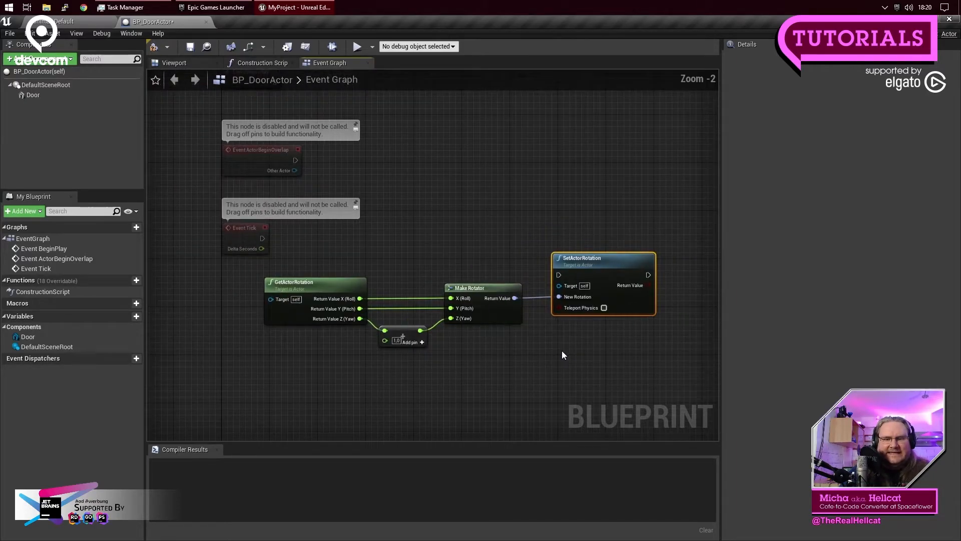
pyautogui.moveTo(720, 323); pyautogui.dragTo(809, 342)
pyautogui.moveTo(379, 190); pyautogui.dragTo(435, 178, button='right')
pyautogui.click(77, 21)
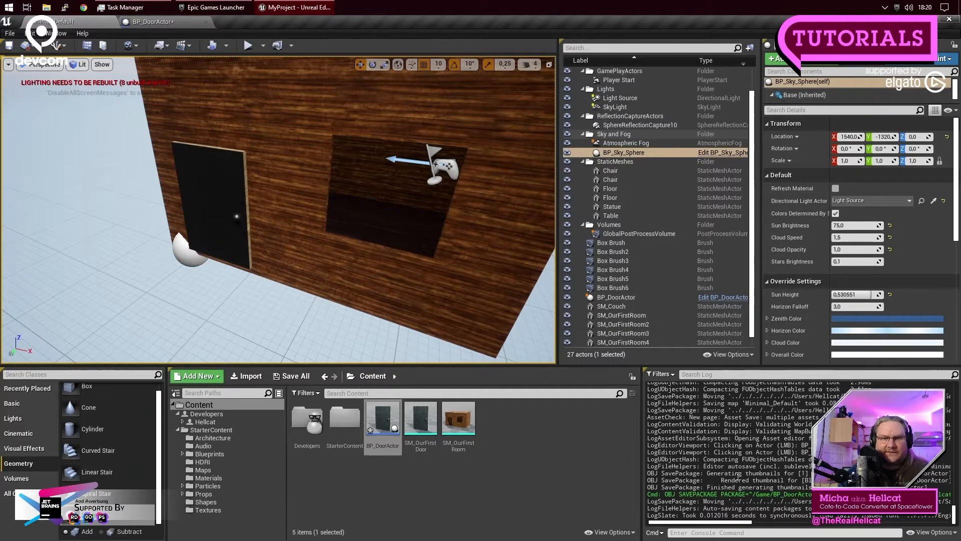
pyautogui.click(151, 21)
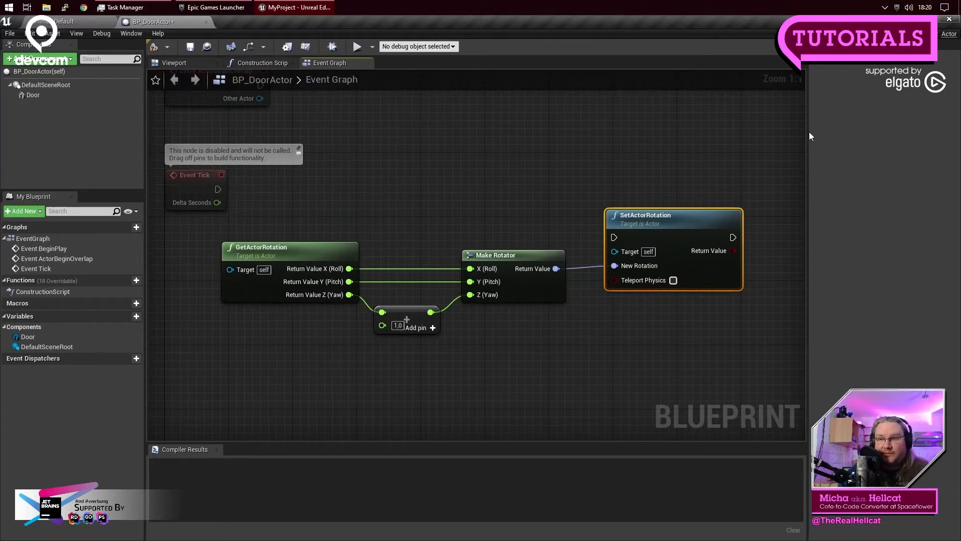
# Step: Re-dock the Details panel beside the Event Graph and narrow both it and the Components and My Blueprint panels
pyautogui.moveTo(846, 45); pyautogui.dragTo(942, 185)
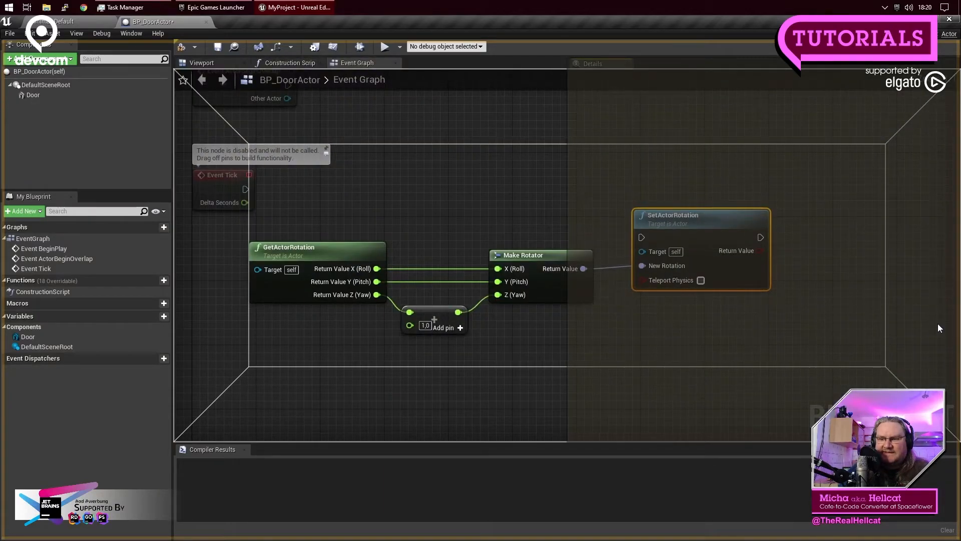
pyautogui.moveTo(938, 328); pyautogui.dragTo(937, 326)
pyautogui.moveTo(567, 208); pyautogui.dragTo(885, 225)
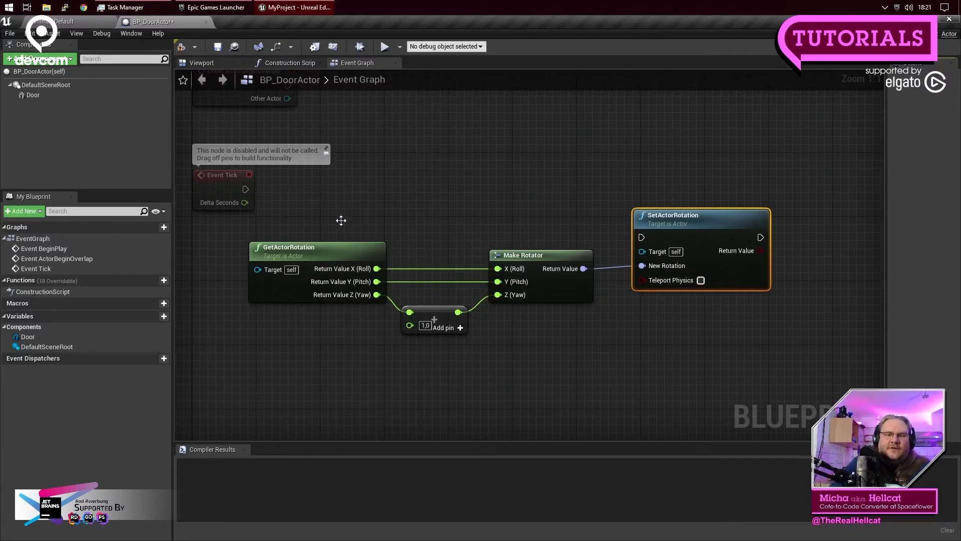
pyautogui.moveTo(172, 140); pyautogui.dragTo(159, 140)
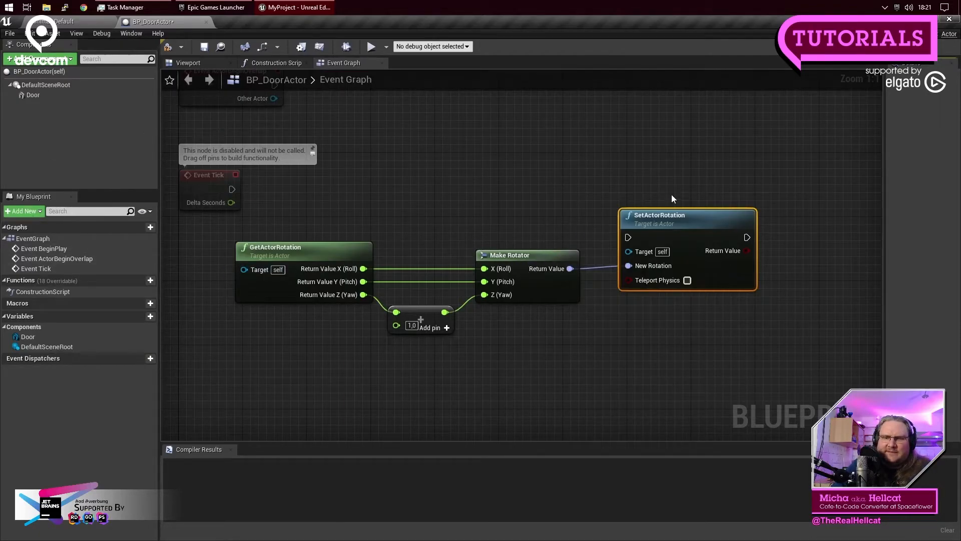
# Step: Review the chain from GetActorRotation through the float + float node and Make Rotator to SetActorRotation
pyautogui.moveTo(700, 182)
pyautogui.mouseDown(button='right')
pyautogui.moveTo(714, 194)
pyautogui.moveTo(698, 189)
pyautogui.mouseUp(button='right')
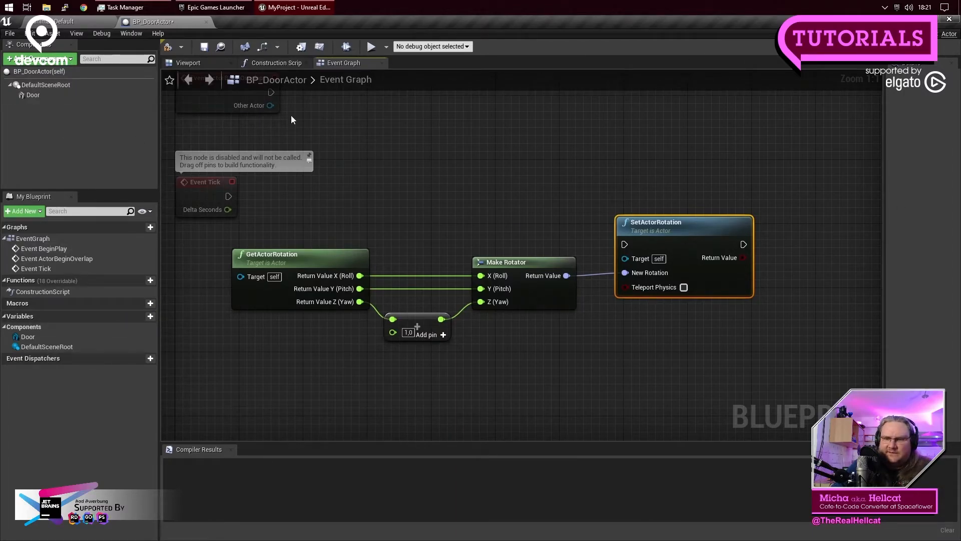
pyautogui.moveTo(550, 192)
pyautogui.mouseDown(button='right')
pyautogui.moveTo(539, 198)
pyautogui.moveTo(548, 182)
pyautogui.mouseUp(button='right')
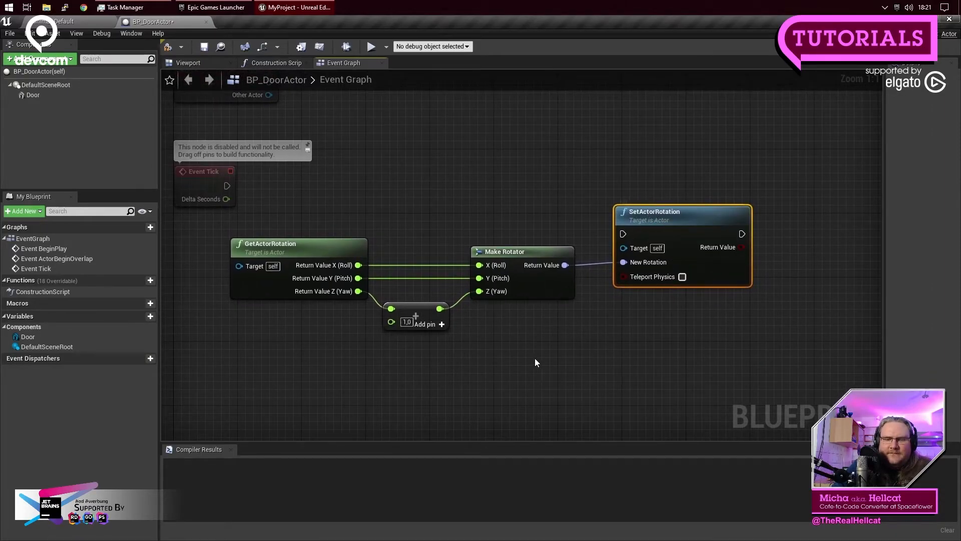
pyautogui.moveTo(638, 129); pyautogui.dragTo(710, 307)
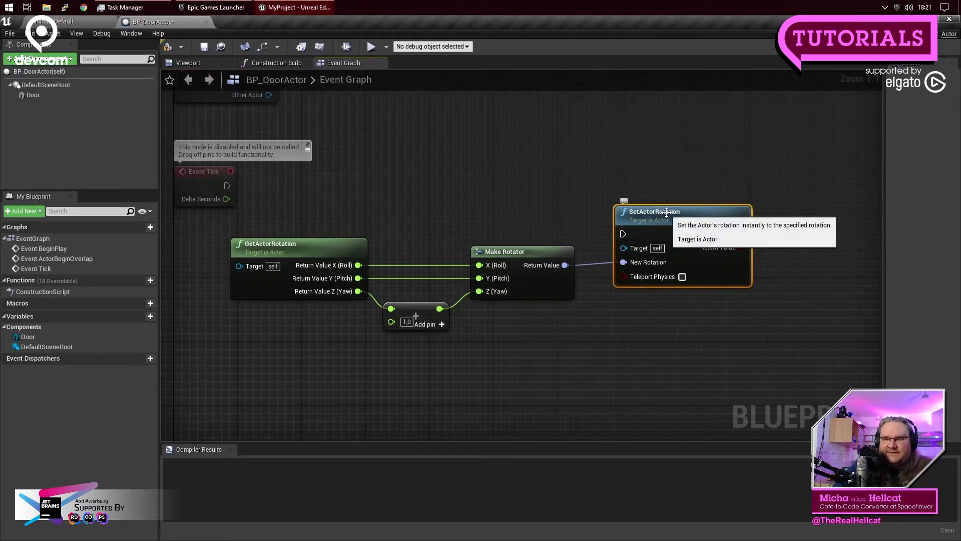
pyautogui.moveTo(676, 173); pyautogui.dragTo(694, 357)
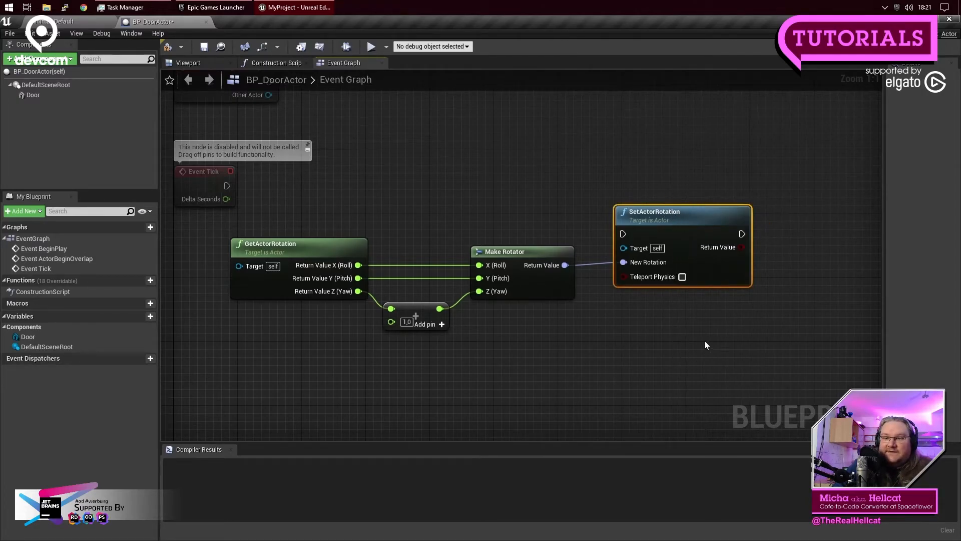
pyautogui.moveTo(531, 223); pyautogui.dragTo(535, 340)
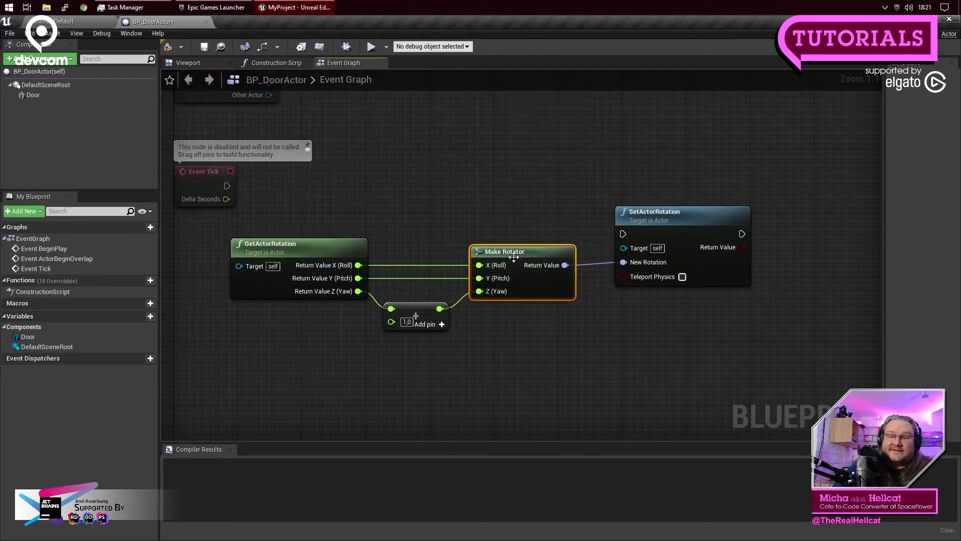
pyautogui.moveTo(314, 202); pyautogui.dragTo(434, 354)
pyautogui.click(275, 311)
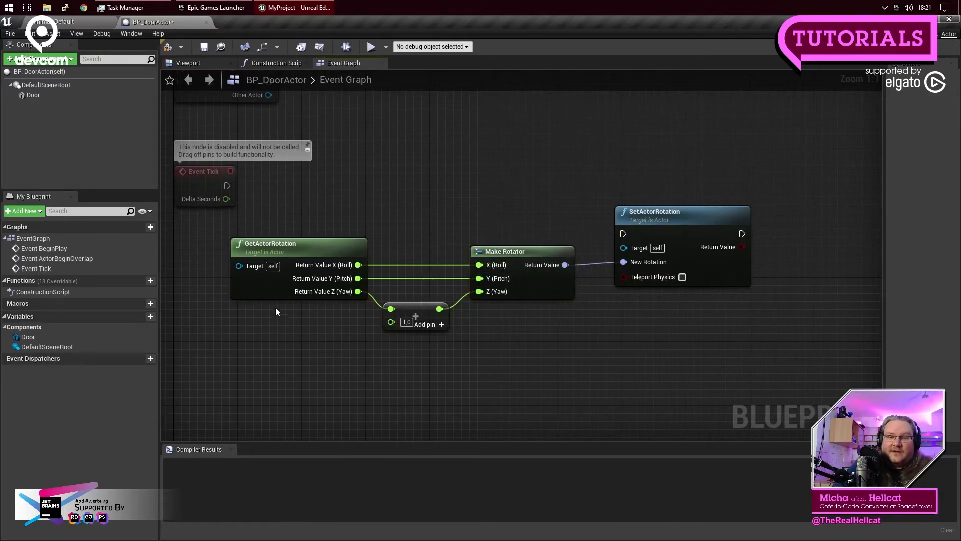
pyautogui.click(280, 265)
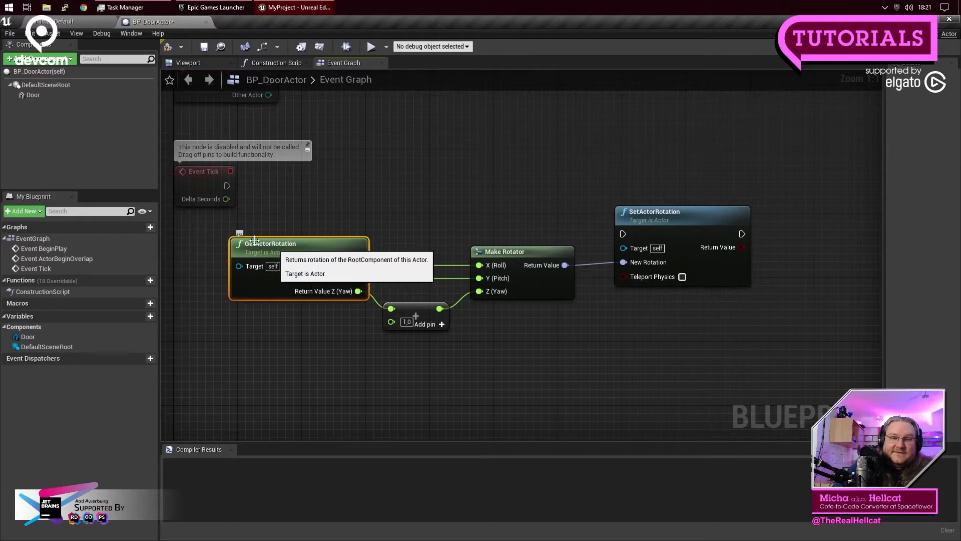
pyautogui.click(377, 360)
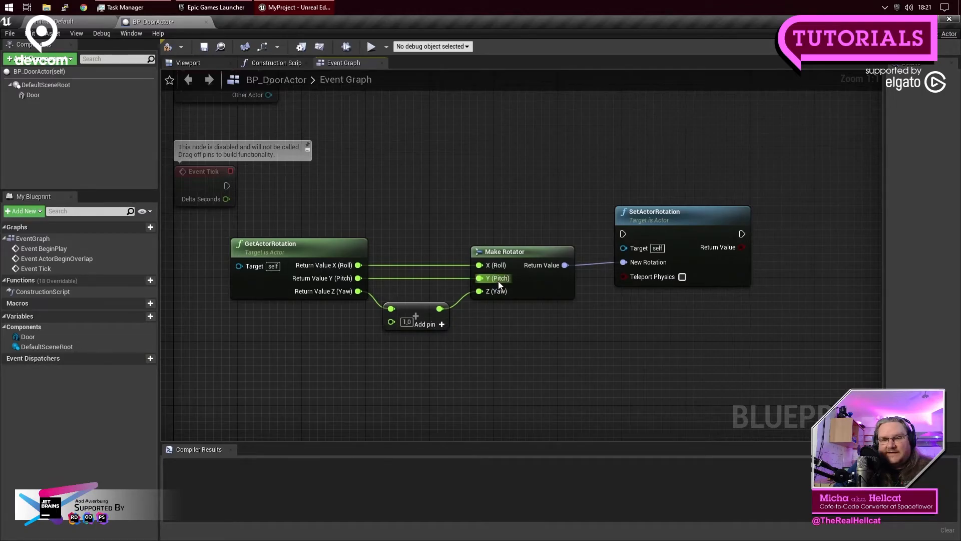
# Step: Shift Make Rotator and SetActorRotation slightly closer to GetActorRotation, and move all four rotation nodes up and slightly right together
pyautogui.moveTo(517, 254); pyautogui.dragTo(510, 253)
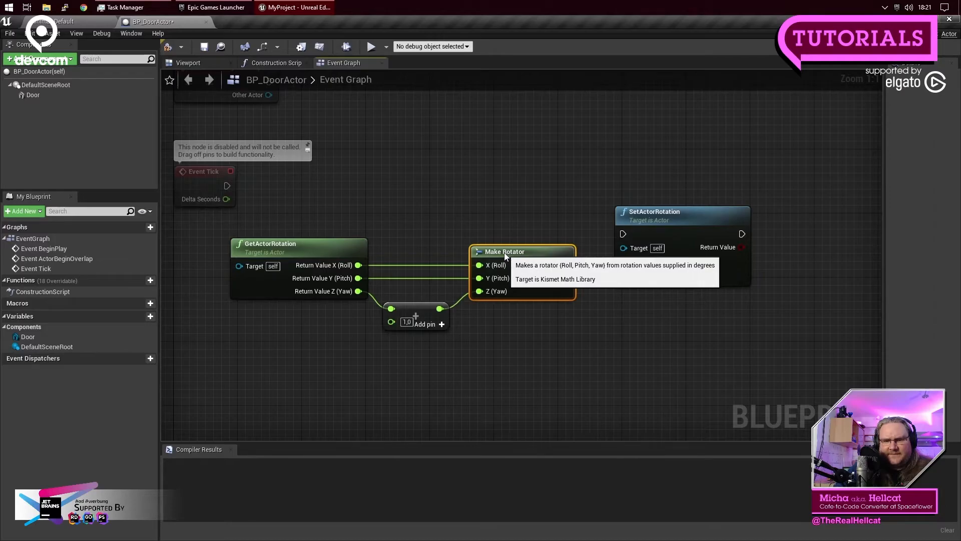
pyautogui.moveTo(668, 213); pyautogui.dragTo(660, 212)
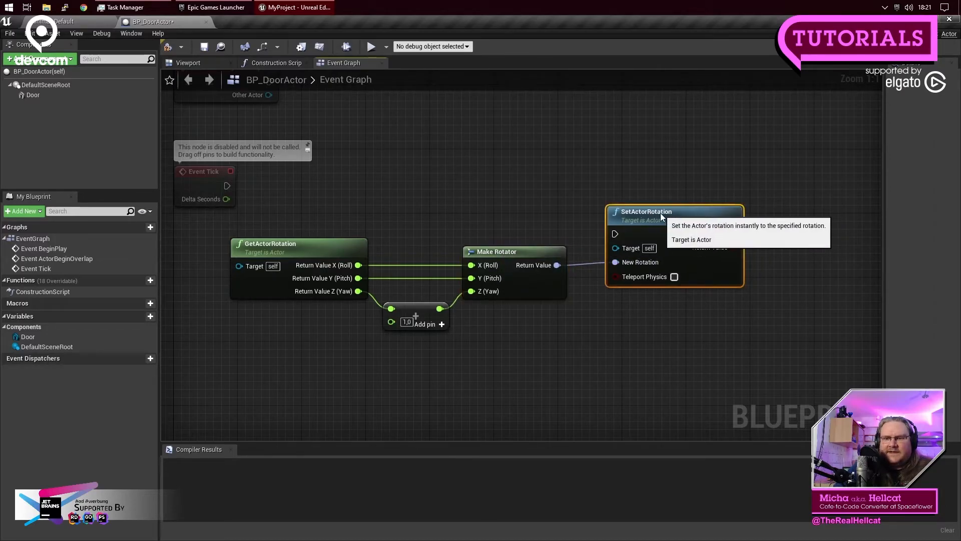
pyautogui.moveTo(630, 138); pyautogui.dragTo(712, 335)
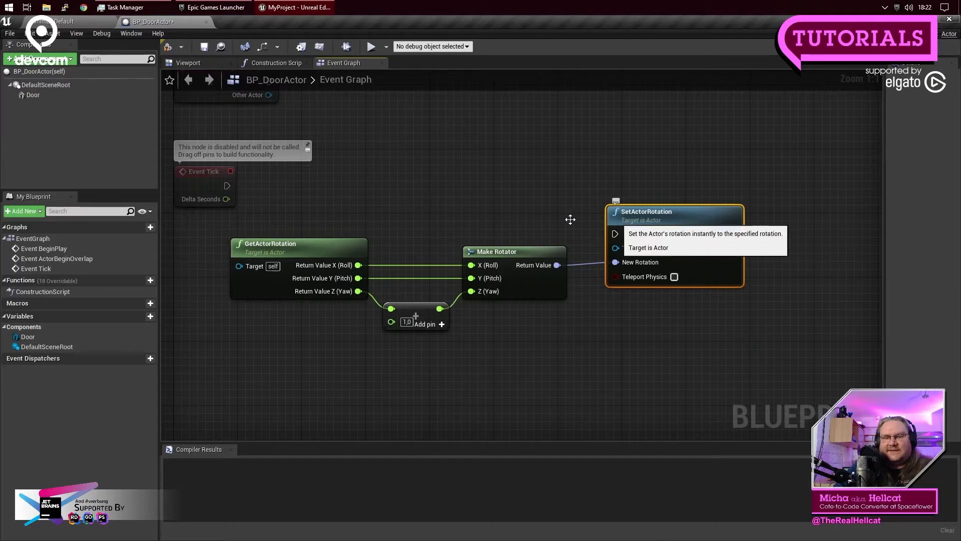
pyautogui.moveTo(319, 158); pyautogui.dragTo(660, 377)
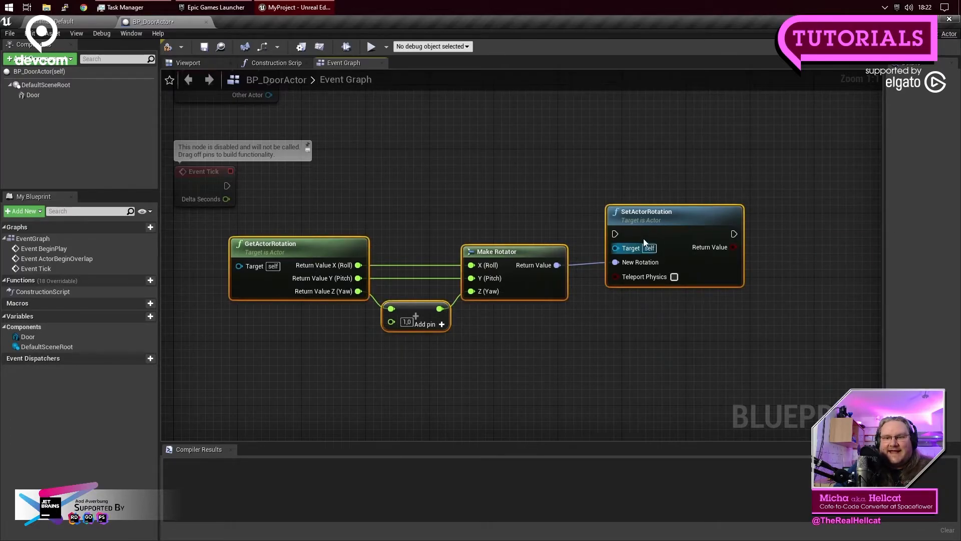
pyautogui.moveTo(645, 243); pyautogui.dragTo(661, 210)
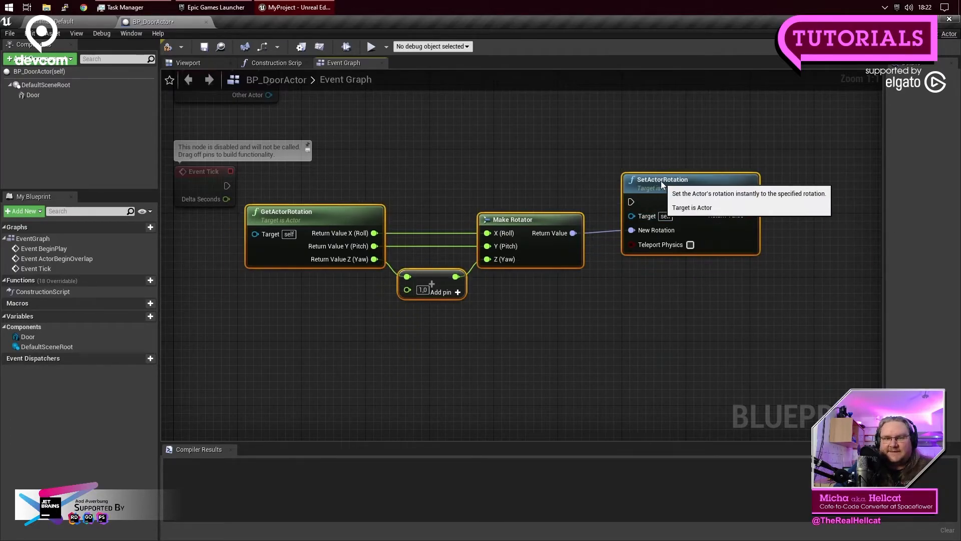
pyautogui.click(650, 127)
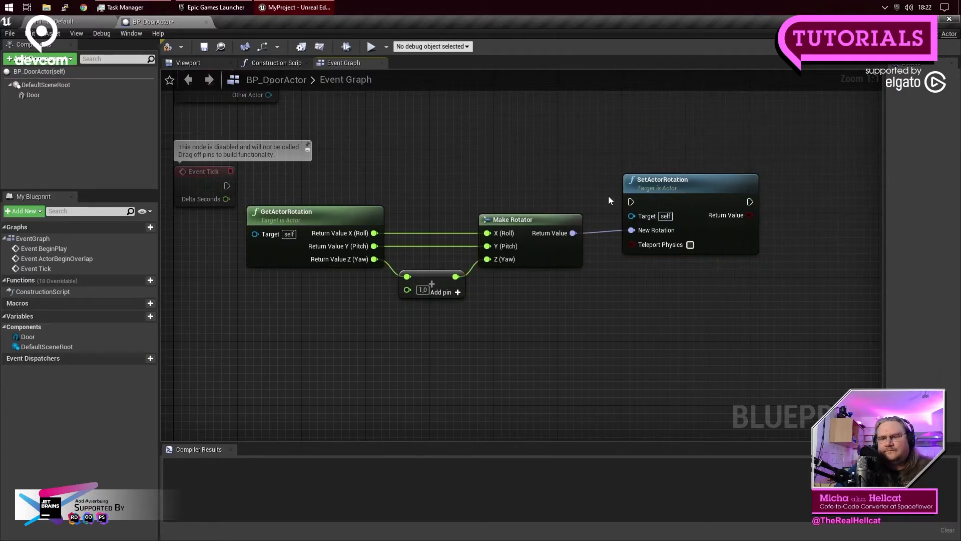
# Step: Examine SetActorRotation's execution pins and compare them with the GetActorRotation, float + float and Make Rotator nodes
pyautogui.moveTo(674, 152); pyautogui.dragTo(714, 272)
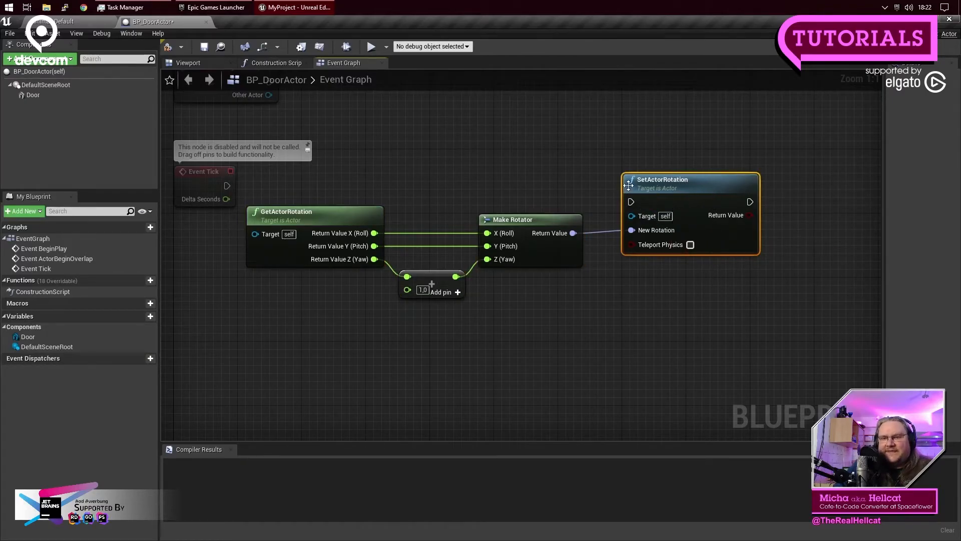
pyautogui.moveTo(319, 157); pyautogui.dragTo(522, 314)
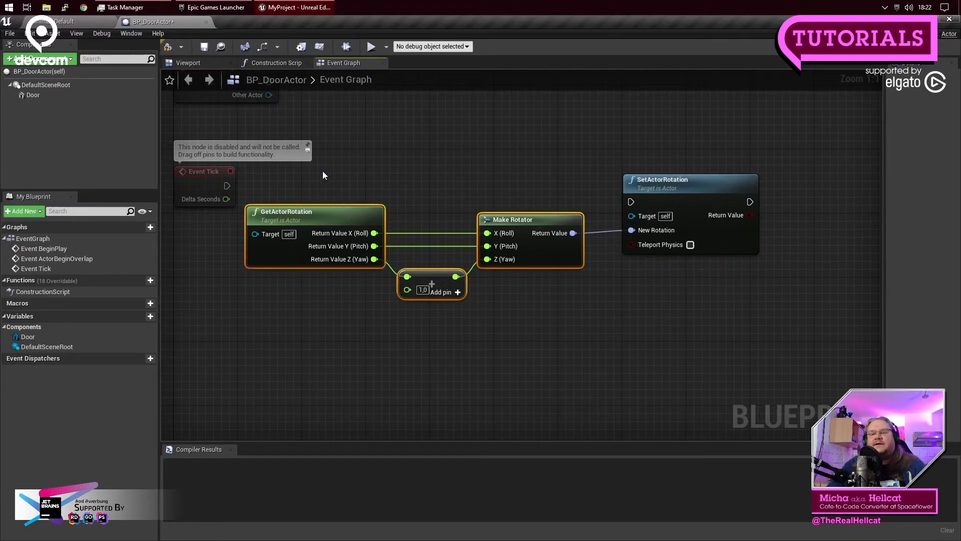
pyautogui.moveTo(657, 137); pyautogui.dragTo(716, 300)
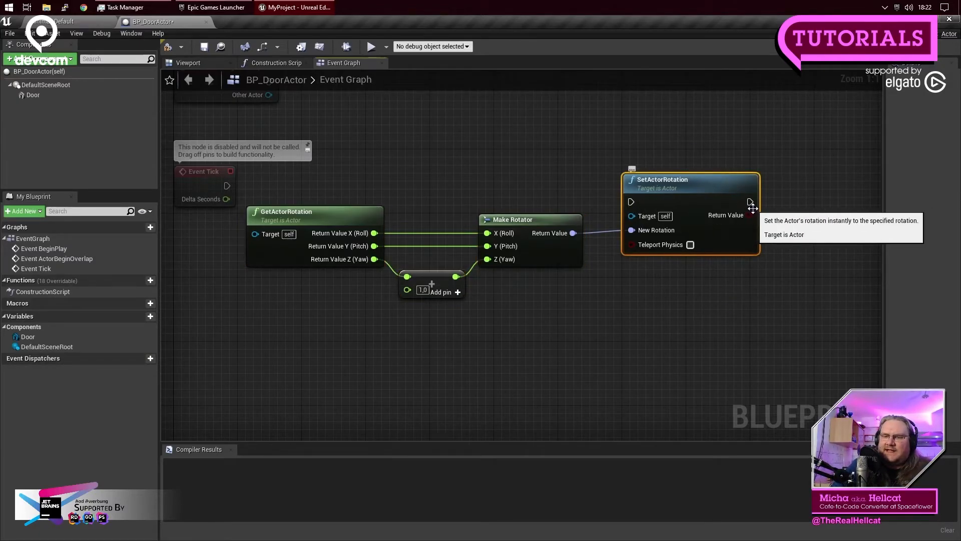
pyautogui.click(693, 306)
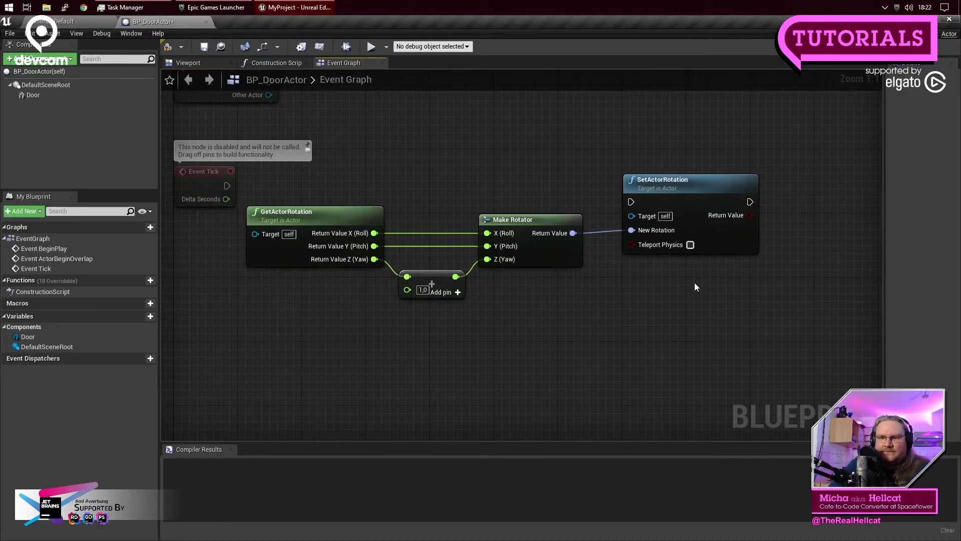
pyautogui.moveTo(450, 158); pyautogui.dragTo(556, 163)
pyautogui.moveTo(604, 204); pyautogui.dragTo(607, 204)
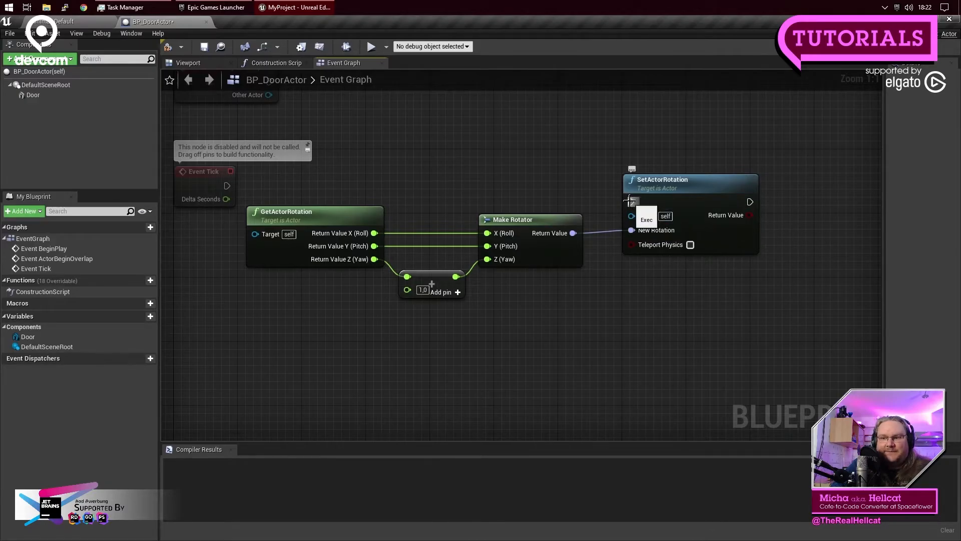
pyautogui.click(676, 183)
pyautogui.click(539, 171)
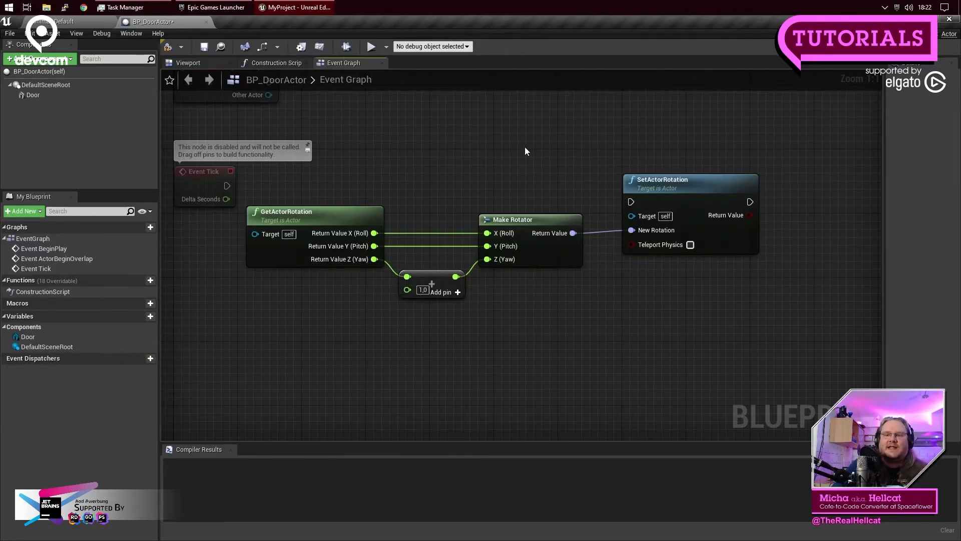
pyautogui.click(701, 230)
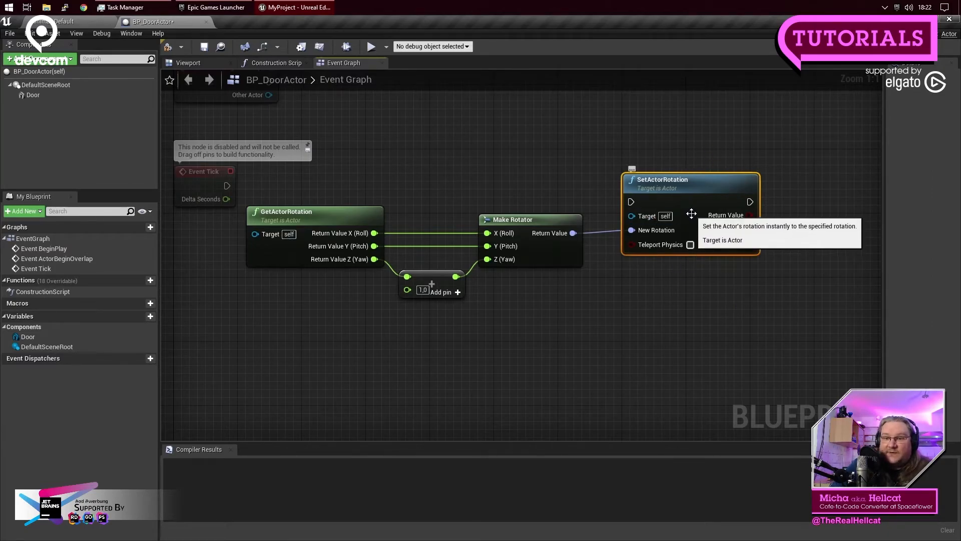
pyautogui.moveTo(750, 201); pyautogui.dragTo(815, 186)
pyautogui.click(777, 145)
pyautogui.moveTo(750, 202); pyautogui.dragTo(813, 171)
pyautogui.click(797, 157)
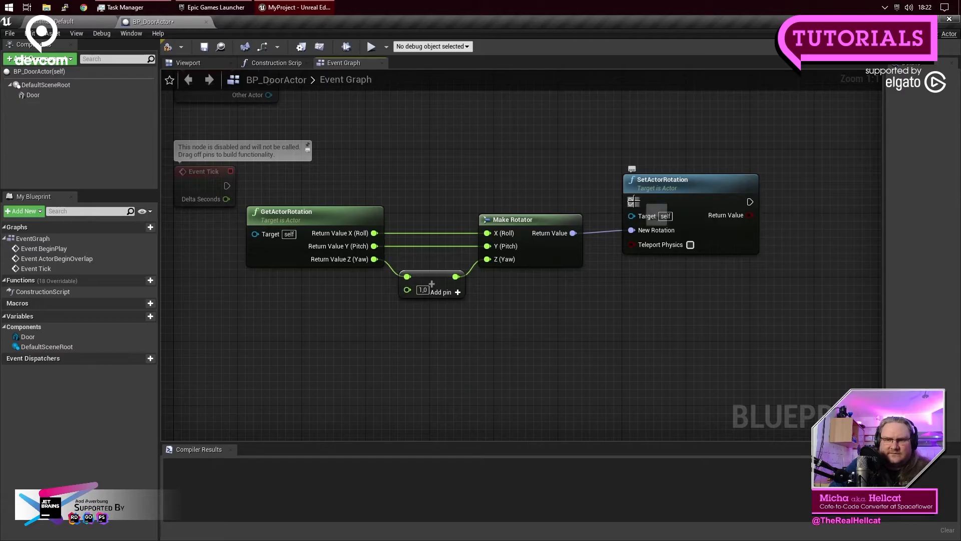
# Step: Connect Event Tick's execution output to SetActorRotation's execution input
pyautogui.moveTo(502, 175); pyautogui.dragTo(550, 180, button='right')
pyautogui.click(248, 191)
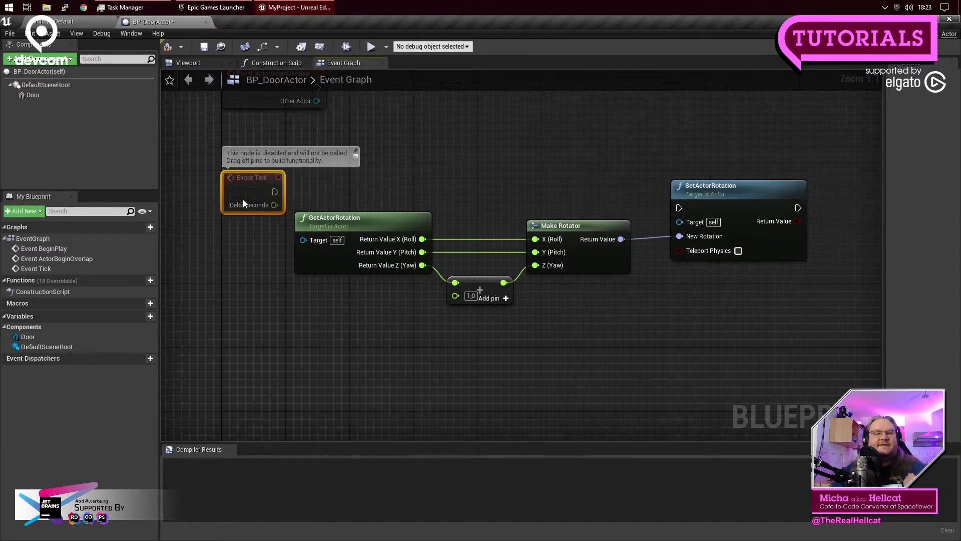
pyautogui.moveTo(277, 192); pyautogui.dragTo(679, 208)
# Step: Align SetActorRotation with Event Tick so the execution wire runs straight, keep the other rotation nodes below it, and move SetActorRotation closer to Make Rotator
pyautogui.moveTo(804, 344); pyautogui.dragTo(385, 155)
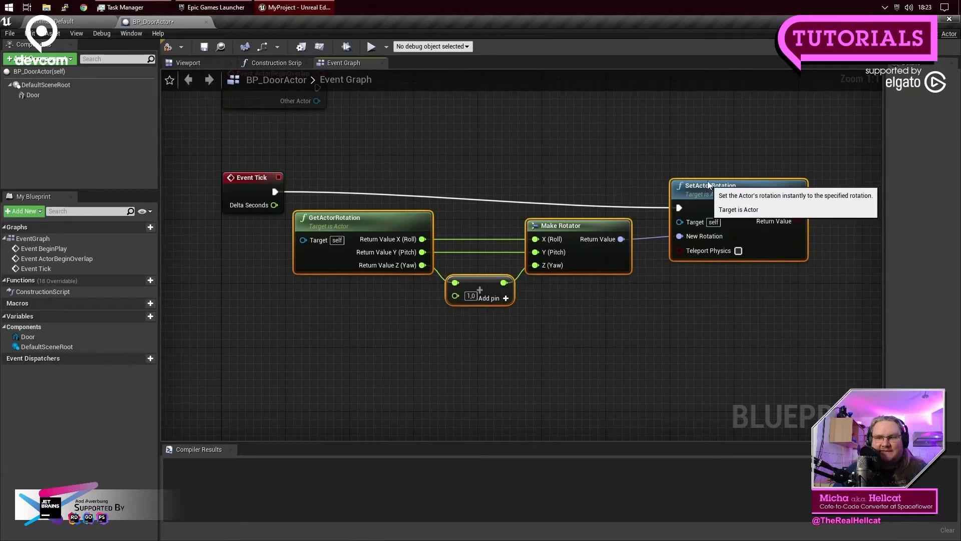
pyautogui.moveTo(709, 186); pyautogui.dragTo(709, 170)
pyautogui.moveTo(610, 359); pyautogui.dragTo(358, 212)
pyautogui.moveTo(593, 212); pyautogui.dragTo(594, 229)
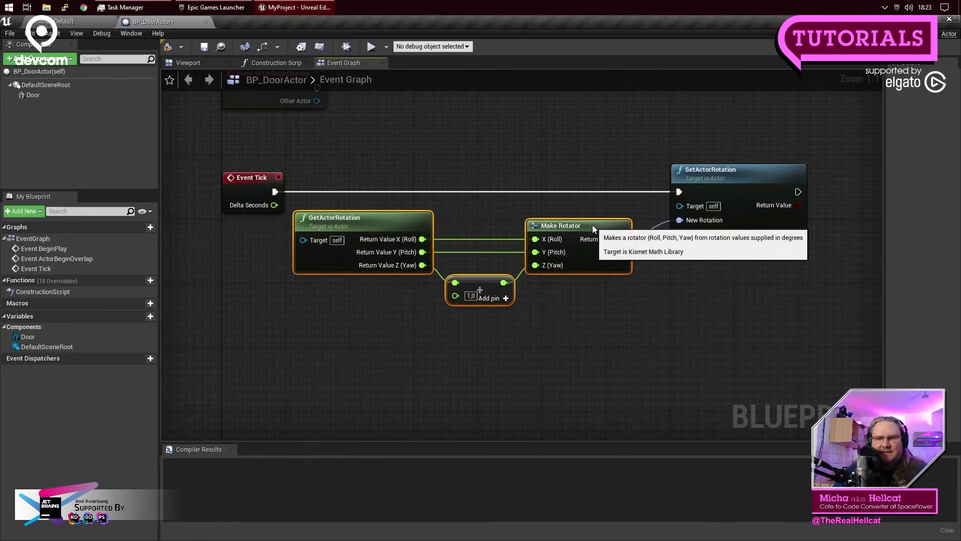
pyautogui.click(741, 229)
pyautogui.moveTo(737, 172); pyautogui.dragTo(708, 172)
pyautogui.click(630, 125)
pyautogui.click(250, 201)
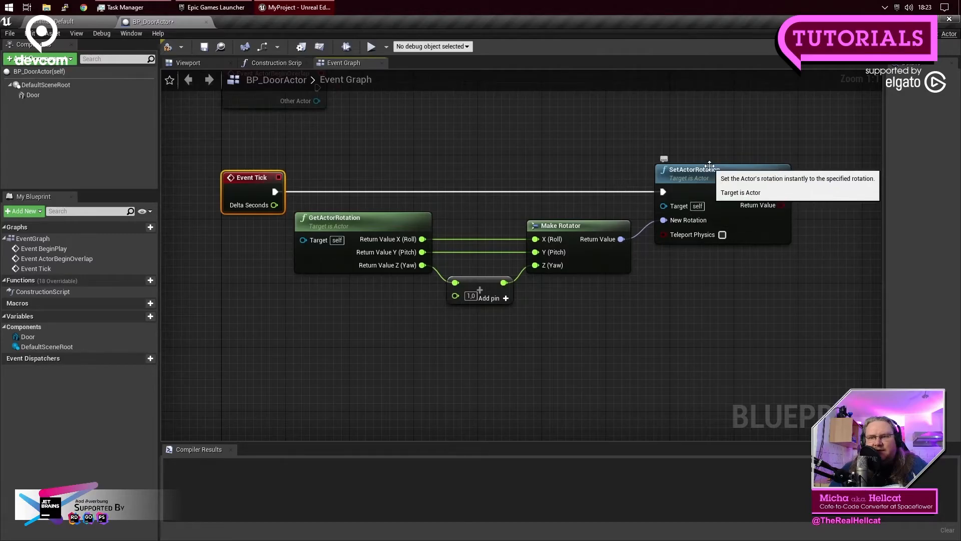
pyautogui.click(711, 173)
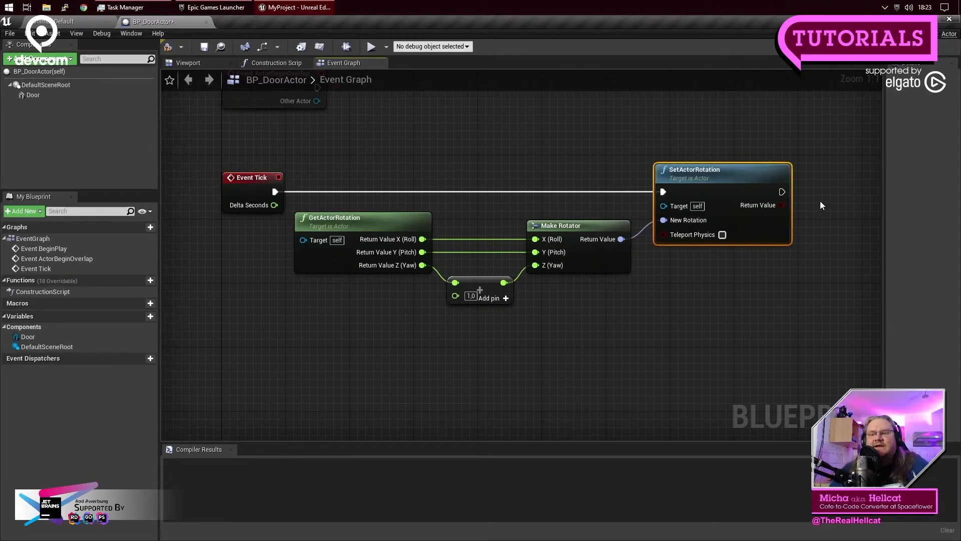
pyautogui.moveTo(782, 192); pyautogui.dragTo(828, 171)
pyautogui.click(825, 148)
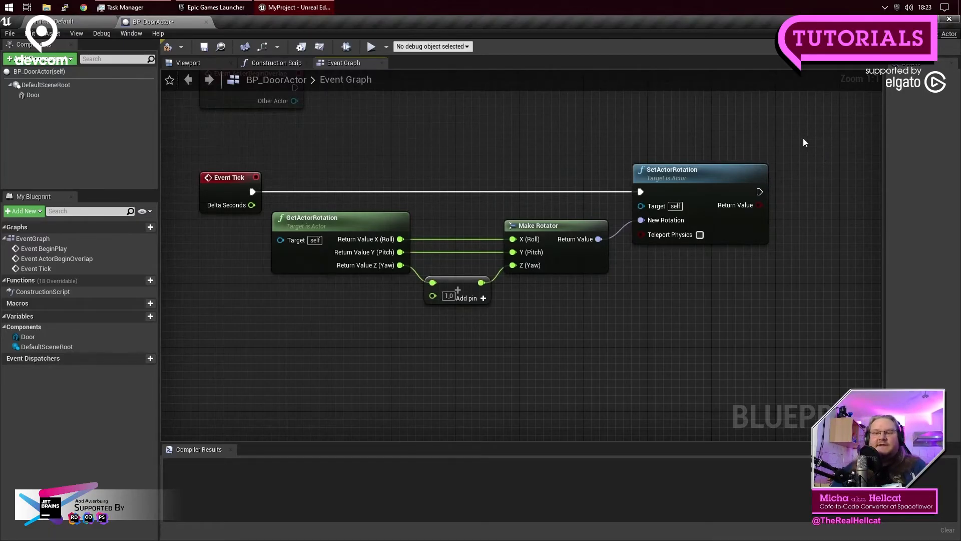
pyautogui.moveTo(671, 141); pyautogui.dragTo(732, 277)
pyautogui.click(725, 270)
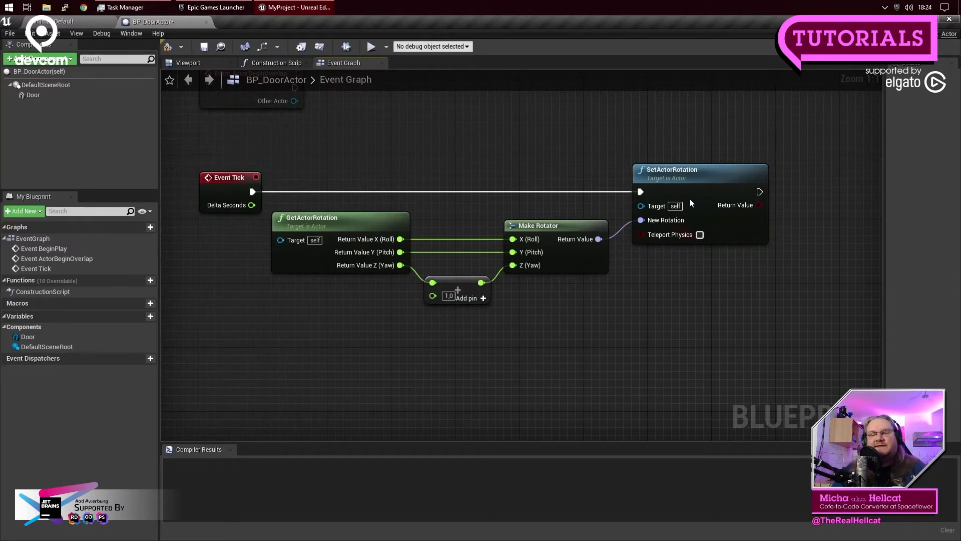
pyautogui.moveTo(671, 118); pyautogui.dragTo(712, 291)
pyautogui.click(687, 299)
pyautogui.moveTo(428, 325); pyautogui.dragTo(473, 270)
pyautogui.click(473, 338)
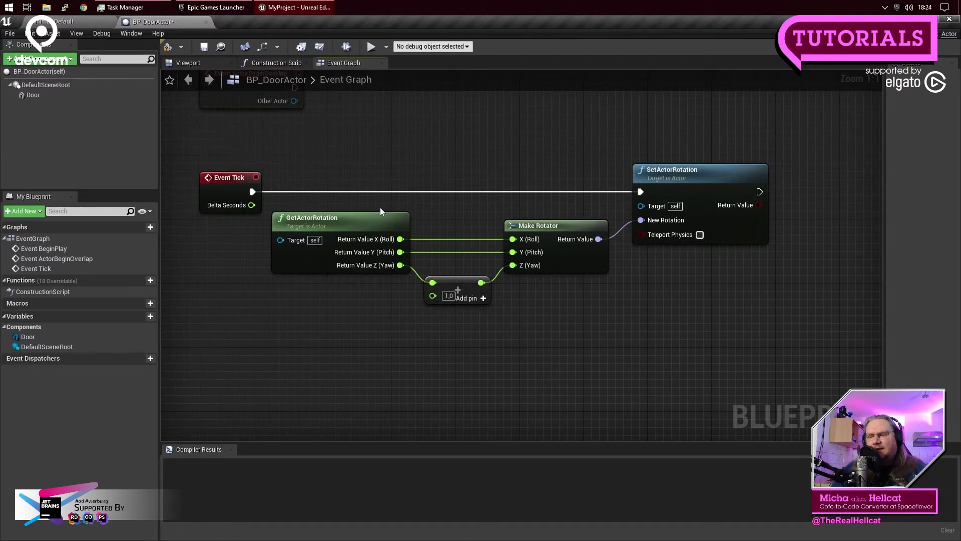
# Step: Compile the BP_DoorActor blueprint and save it
pyautogui.click(168, 48)
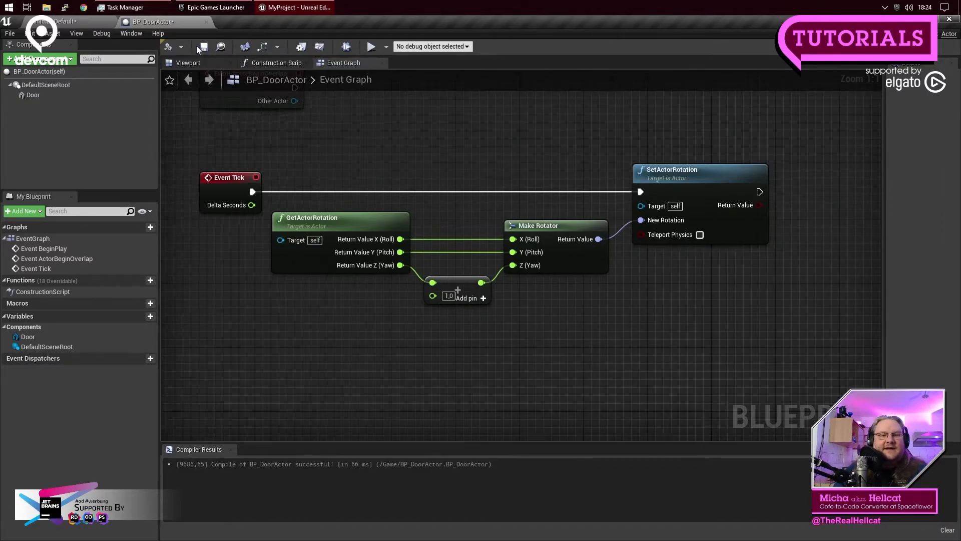
pyautogui.click(209, 48)
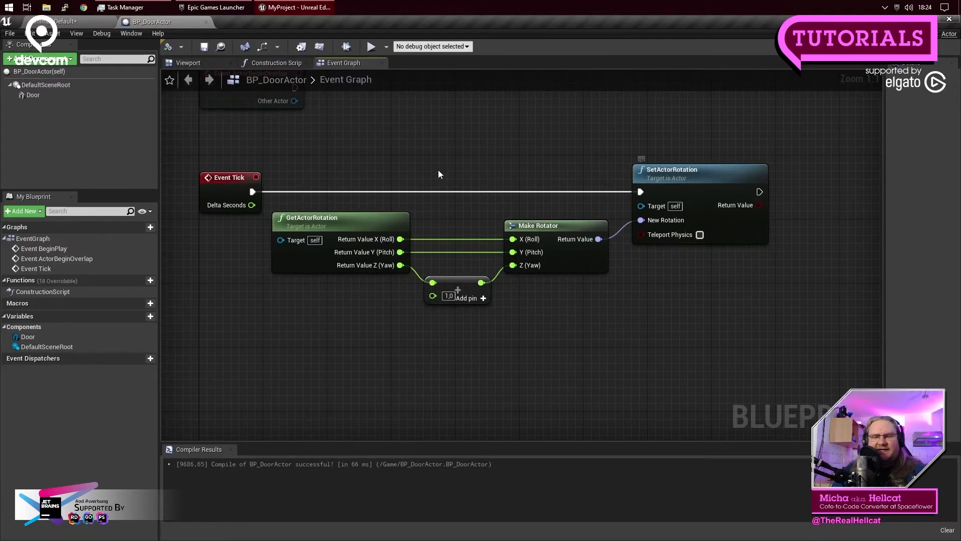
pyautogui.click(687, 177)
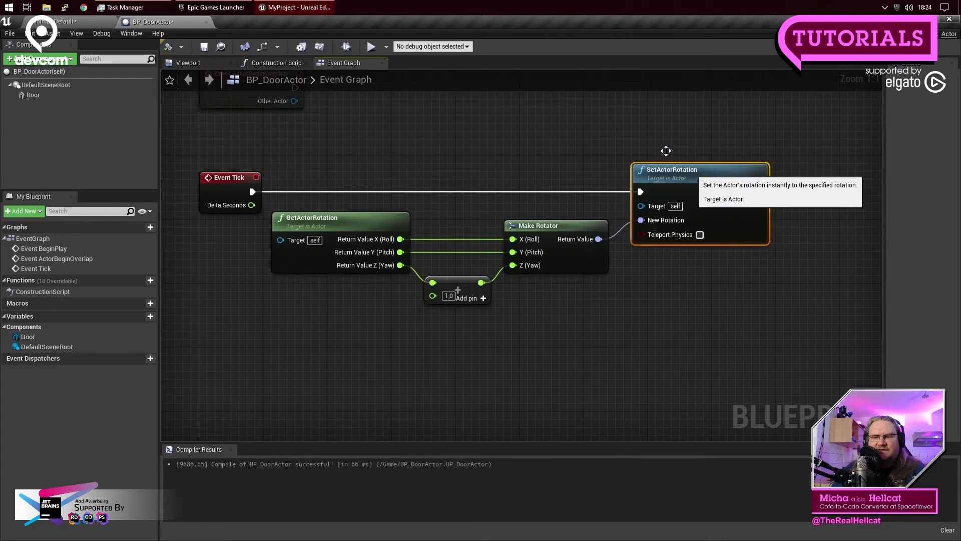
pyautogui.click(169, 47)
pyautogui.hotkey('ctrl', 's')
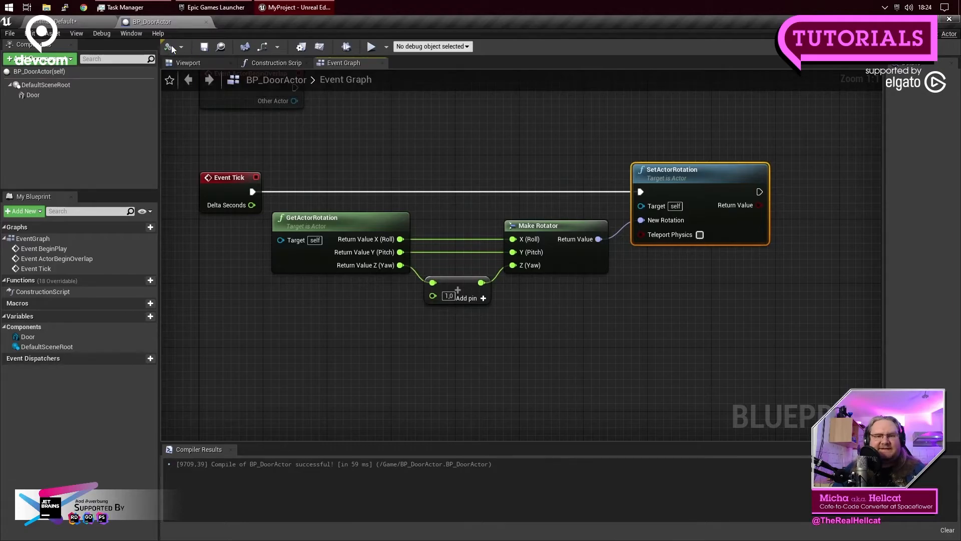
# Step: Return to the level, play it in the viewport and view the rotating door from inside the room
pyautogui.click(80, 22)
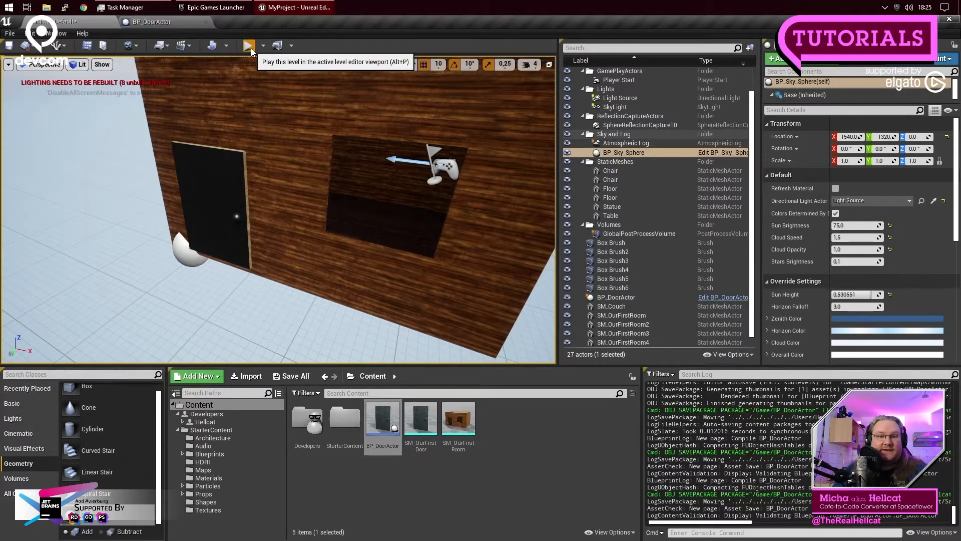
pyautogui.click(249, 46)
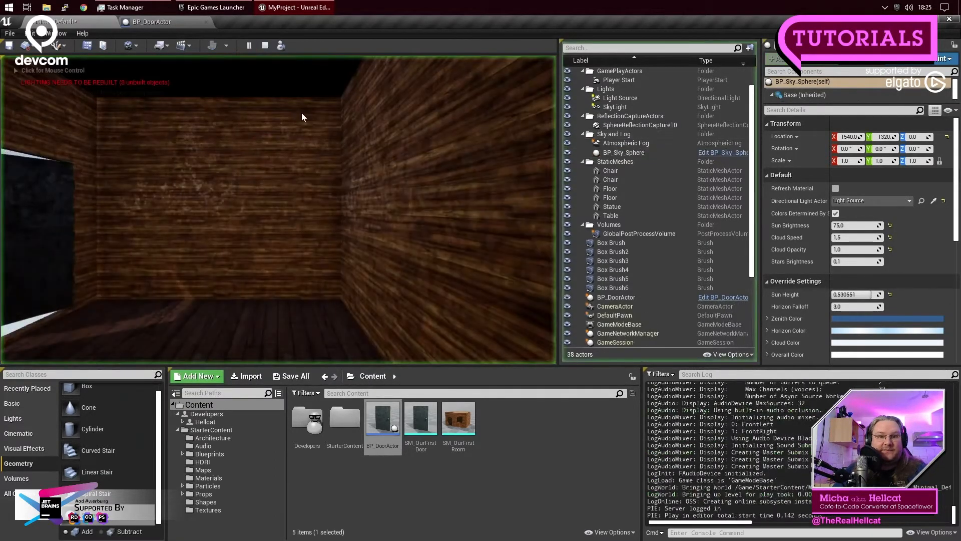
pyautogui.click(245, 202)
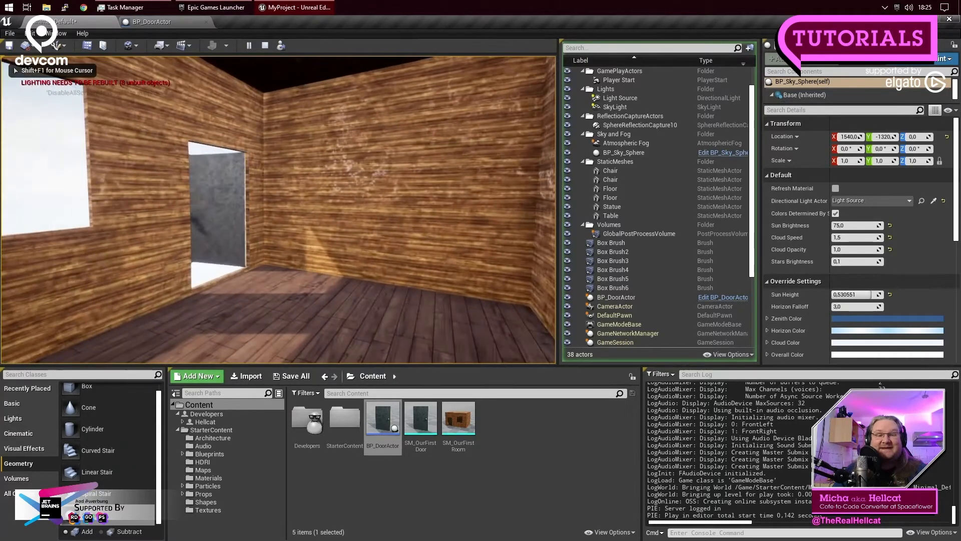
pyautogui.press('e')
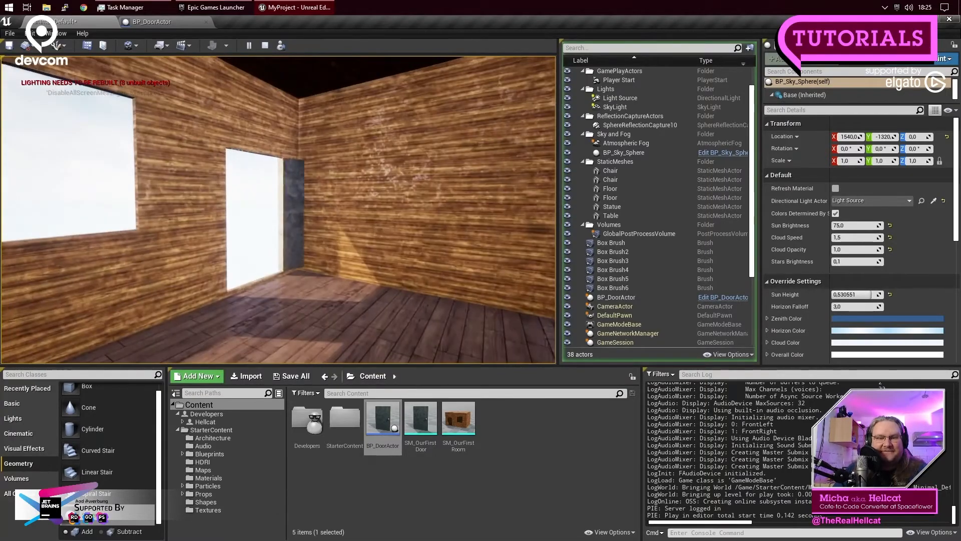
pyautogui.press('e')
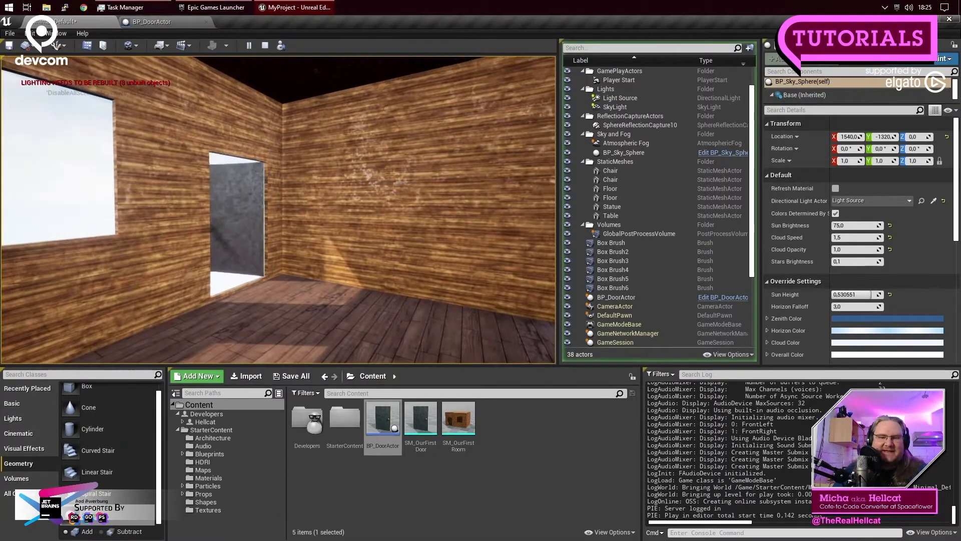
pyautogui.press('e')
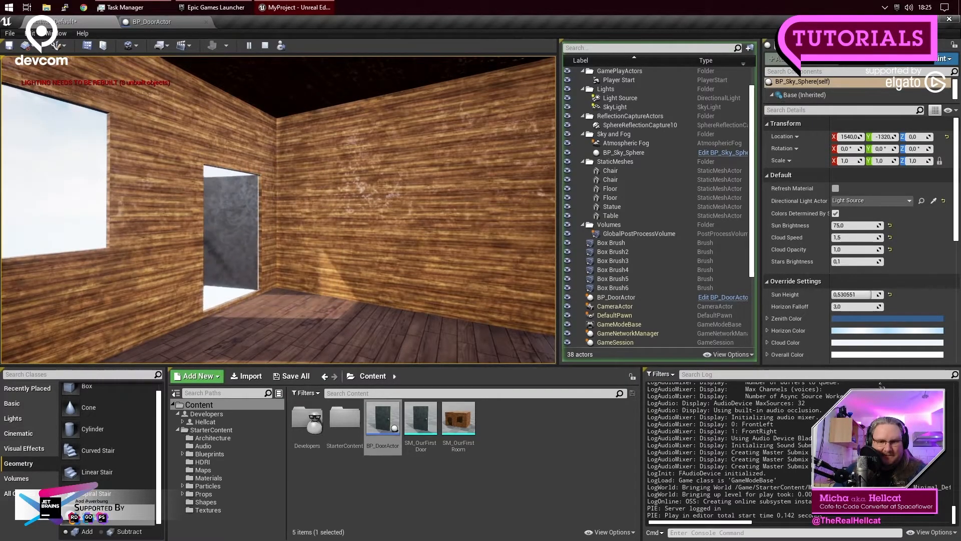
# Step: Check CPU and GPU load in Task Manager while the level runs, return to the editor and stop the play session
pyautogui.hotkey('alt', 'Tab')
pyautogui.hotkey('alt', 'Tab')
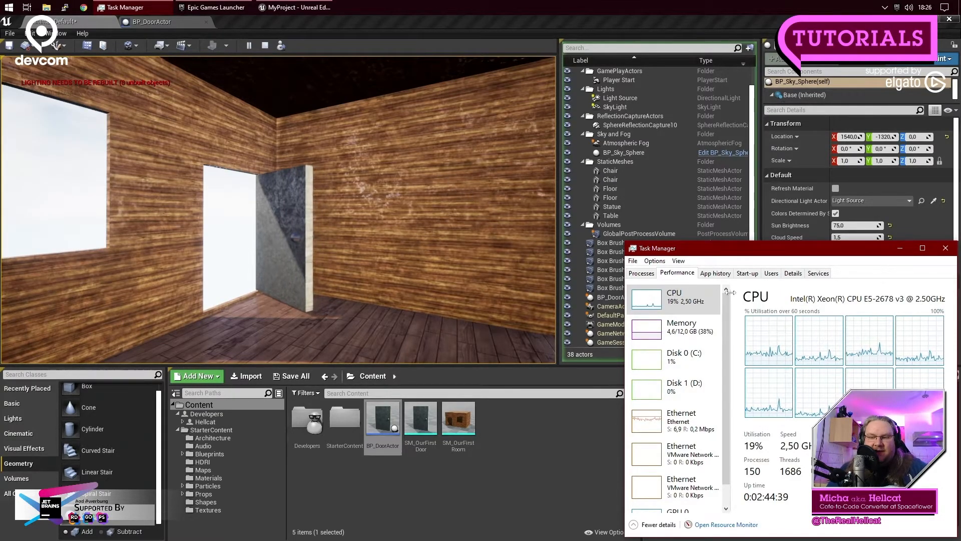
pyautogui.scroll(-2, 729, 320)
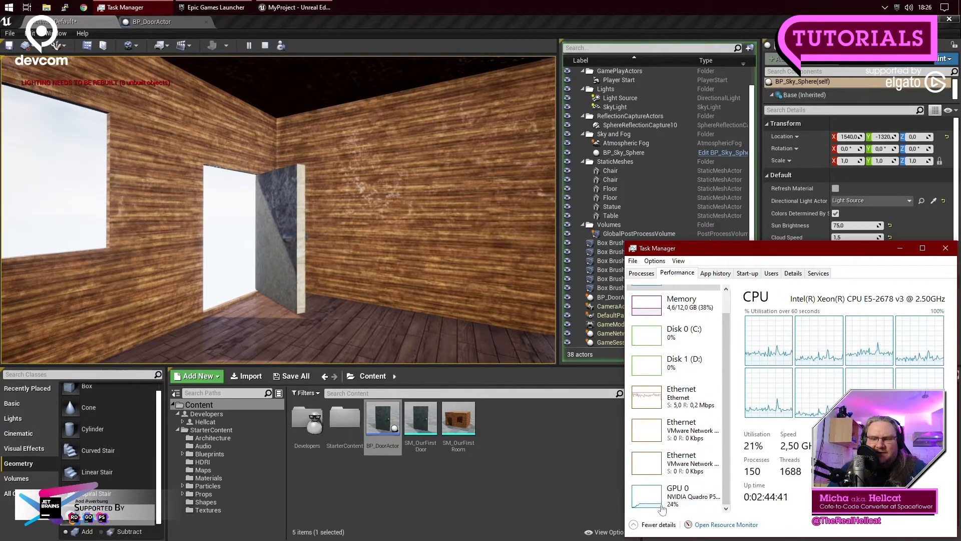
pyautogui.scroll(2, 729, 479)
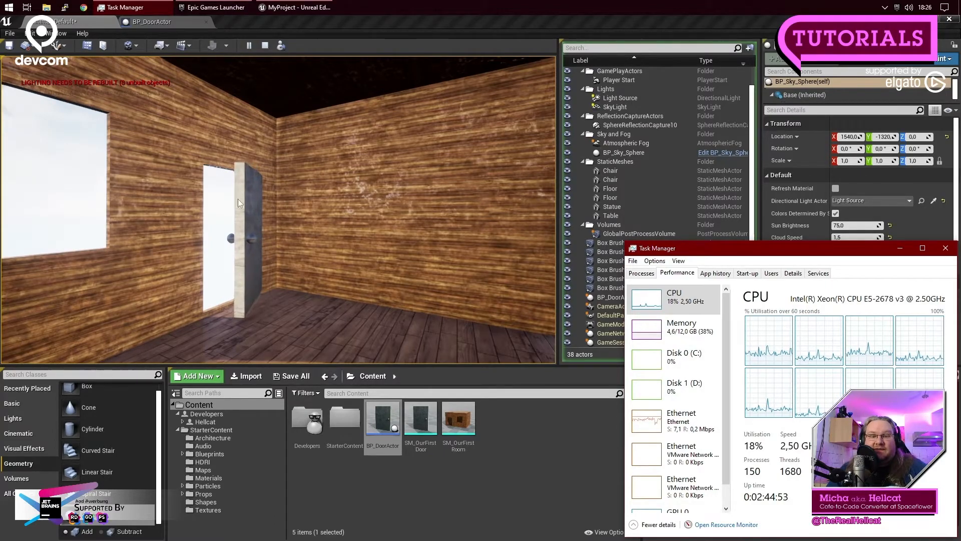
pyautogui.click(549, 449)
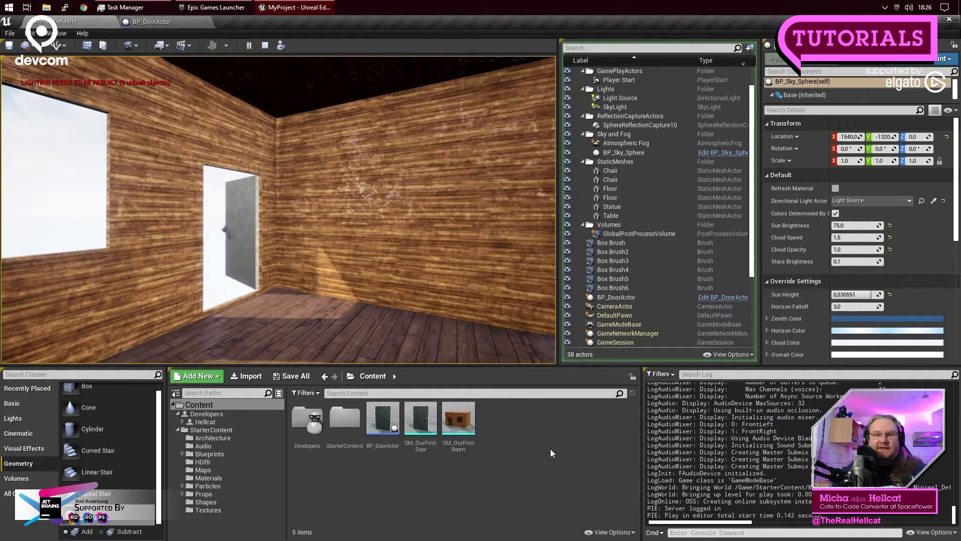
pyautogui.hotkey('alt', 'Tab')
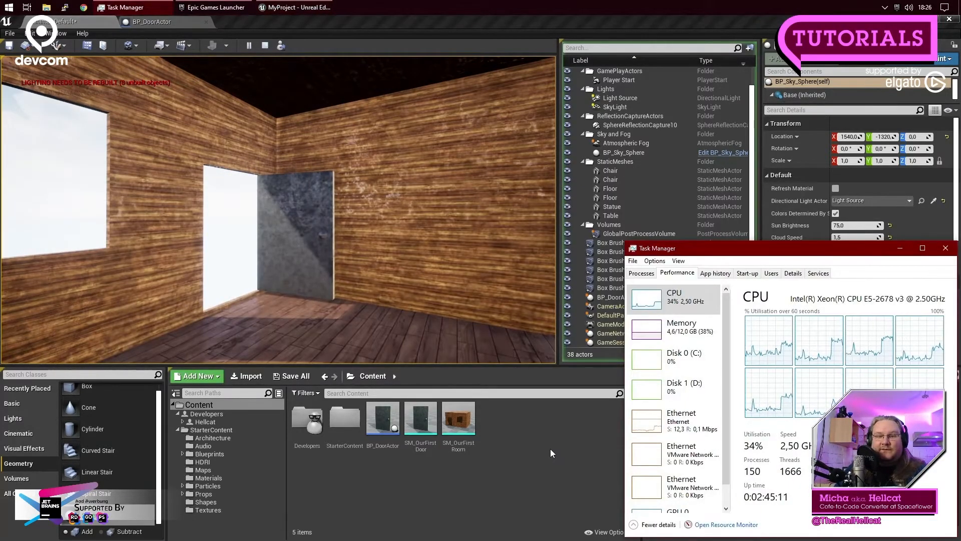
pyautogui.hotkey('alt', 'Tab')
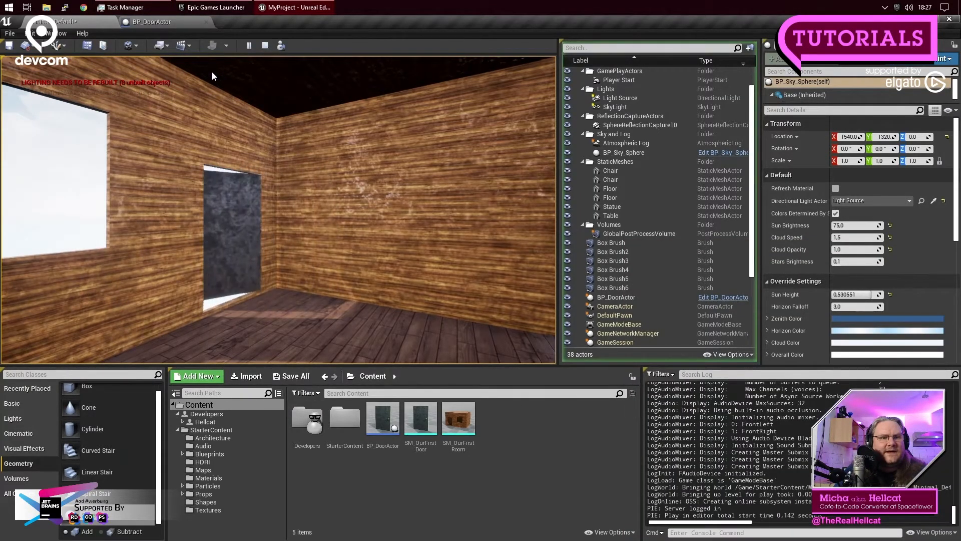
pyautogui.click(265, 45)
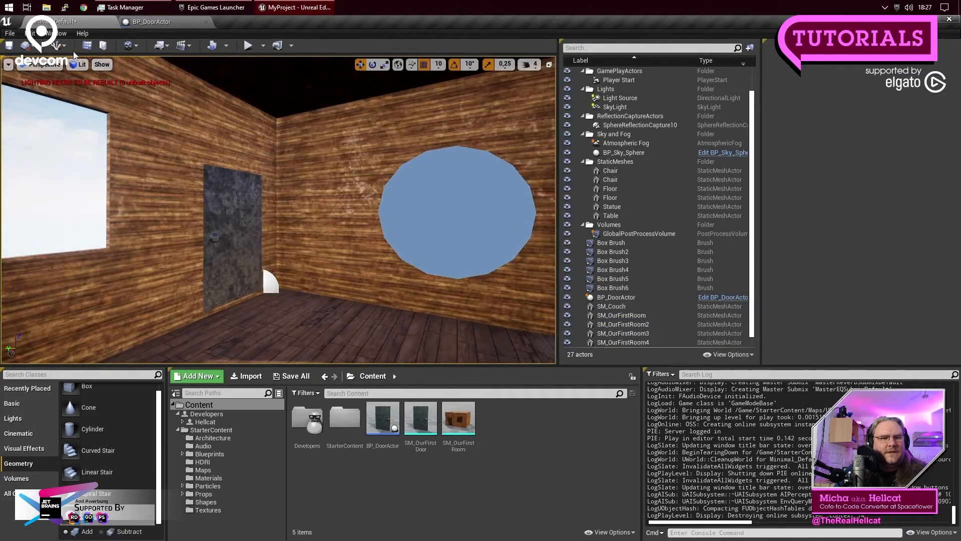
# Step: Display the FPS engine stat in the level viewport
pyautogui.click(8, 65)
pyautogui.moveTo(41, 139)
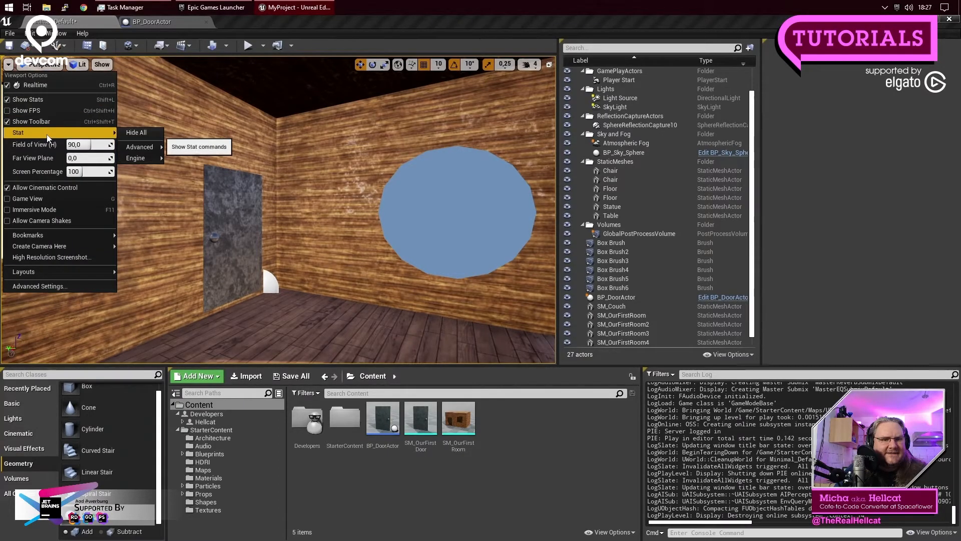
pyautogui.moveTo(148, 151)
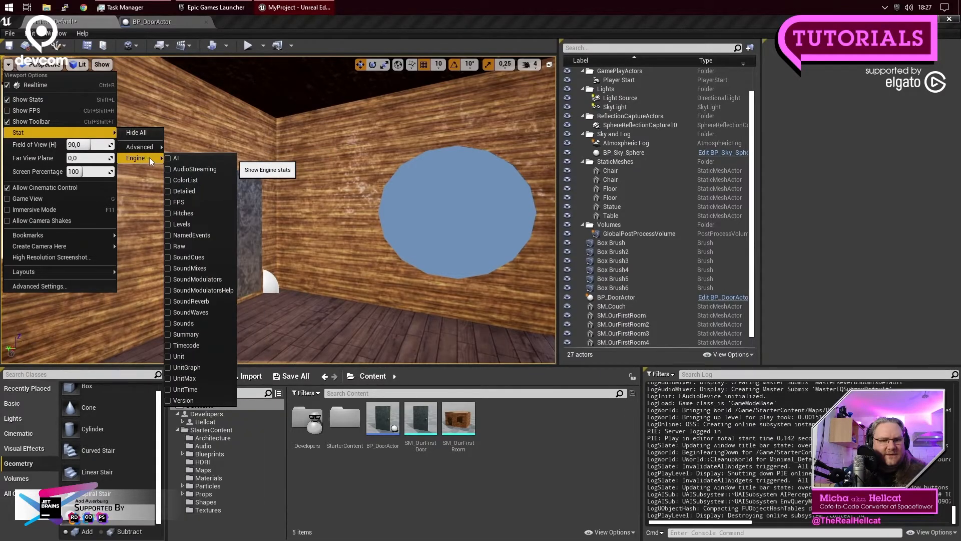
pyautogui.click(198, 203)
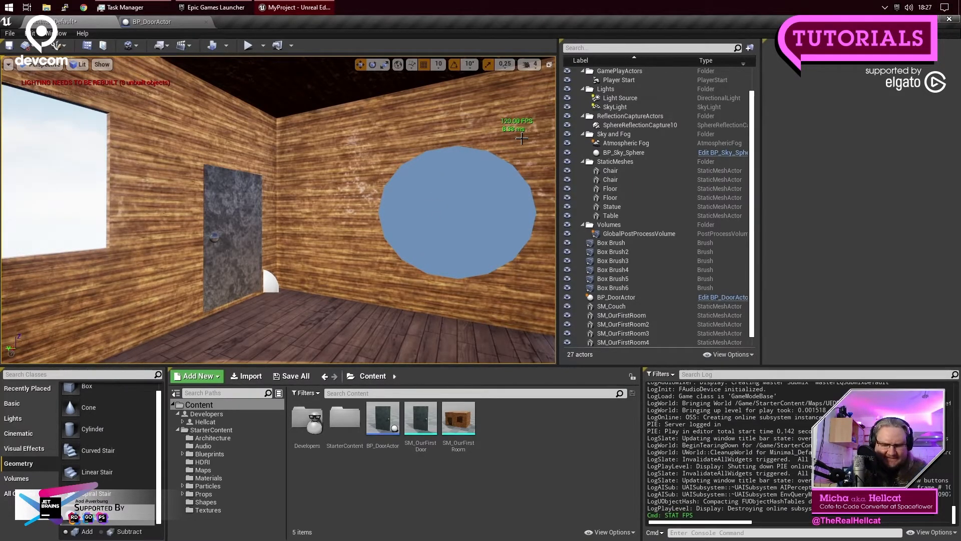
pyautogui.press('alt+super+o')
pyautogui.press('alt+super+o')
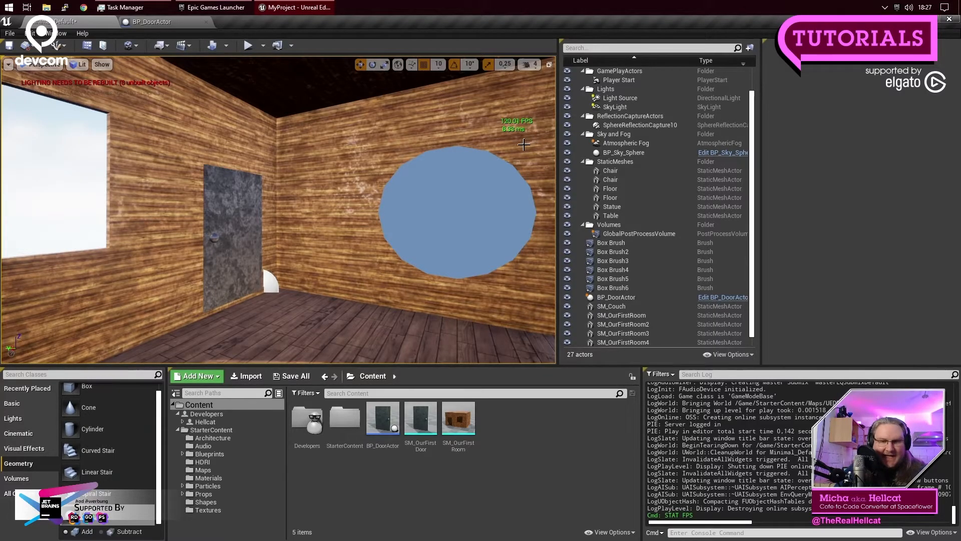
# Step: Play the level with Task Manager in front, check its frame rate, and give focus back to the game view
pyautogui.hotkey('alt', 'Tab')
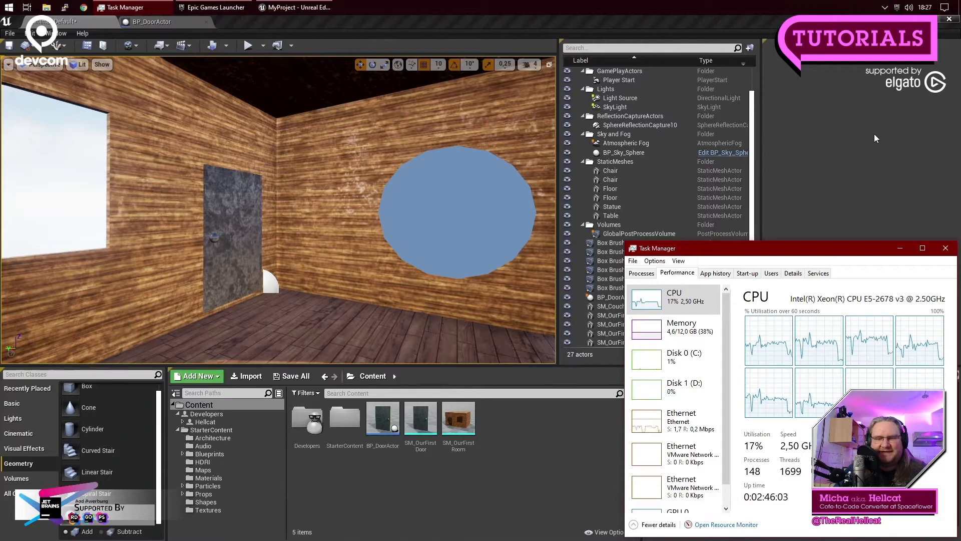
pyautogui.hotkey('alt', 'Tab')
pyautogui.hotkey('alt', 'Tab')
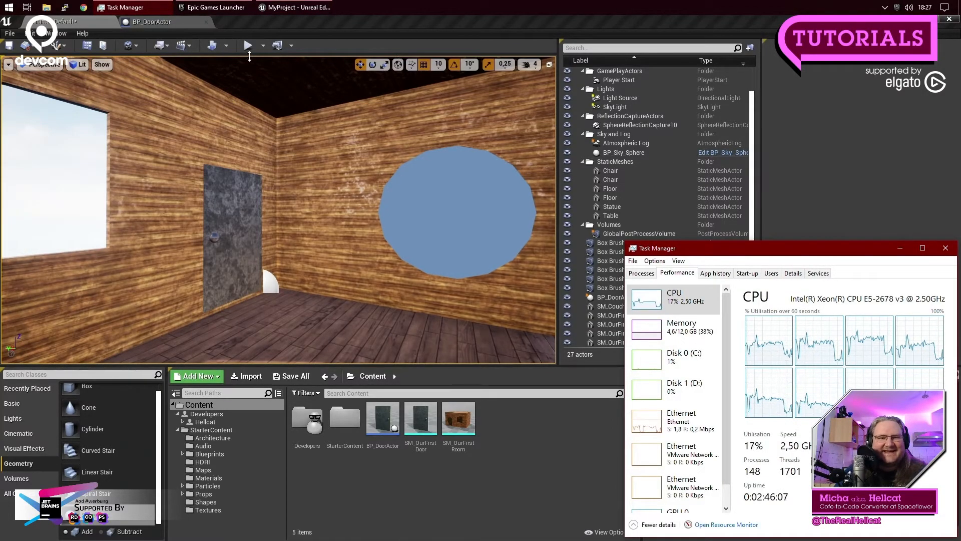
pyautogui.click(248, 46)
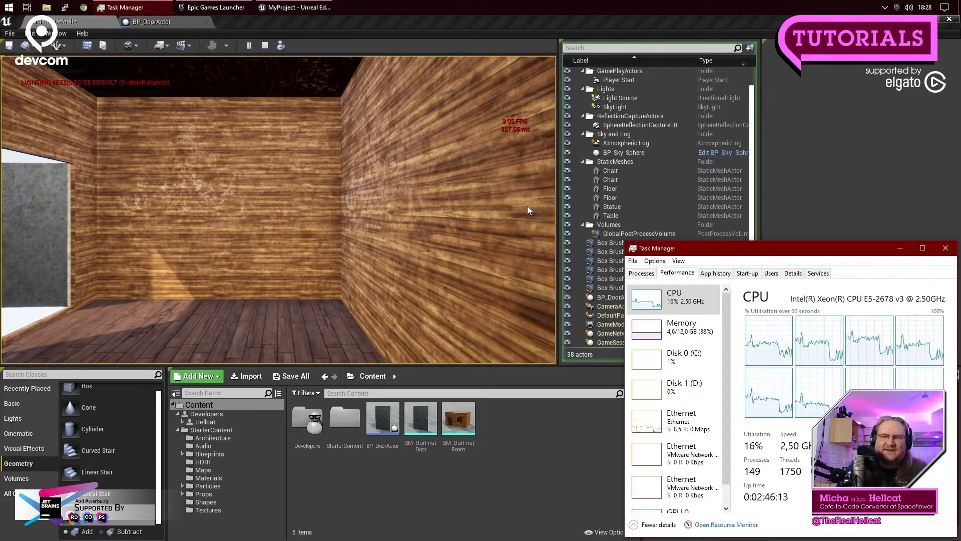
pyautogui.click(454, 228)
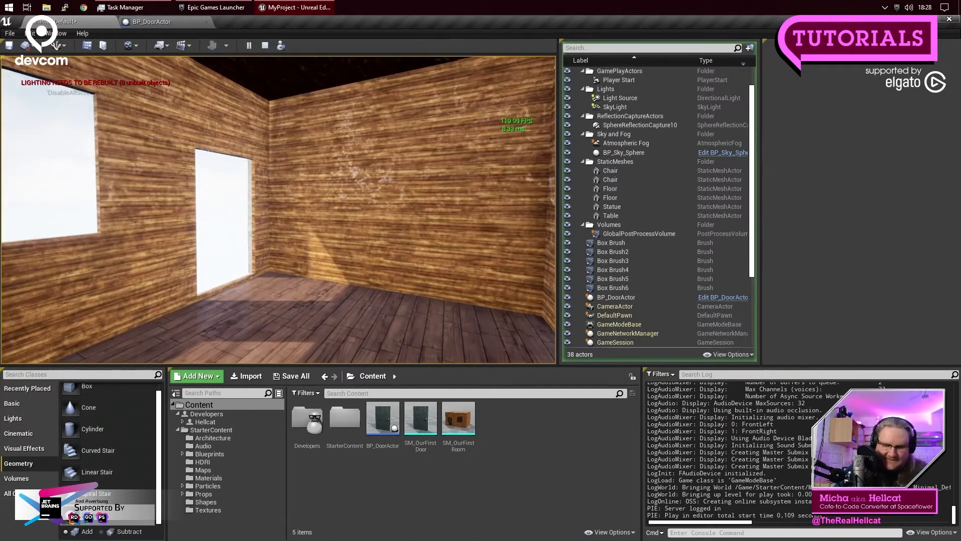
# Step: Compare the frame rate at 200% Magnifier zoom with the game and Task Manager focused, then close Magnifier and stop playing
pyautogui.press('super+plus')
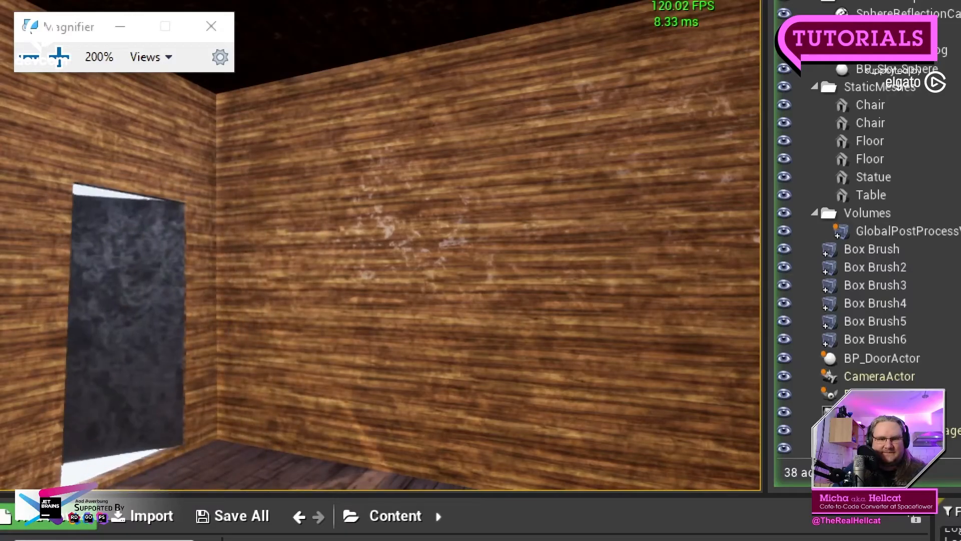
pyautogui.hotkey('alt', 'Tab')
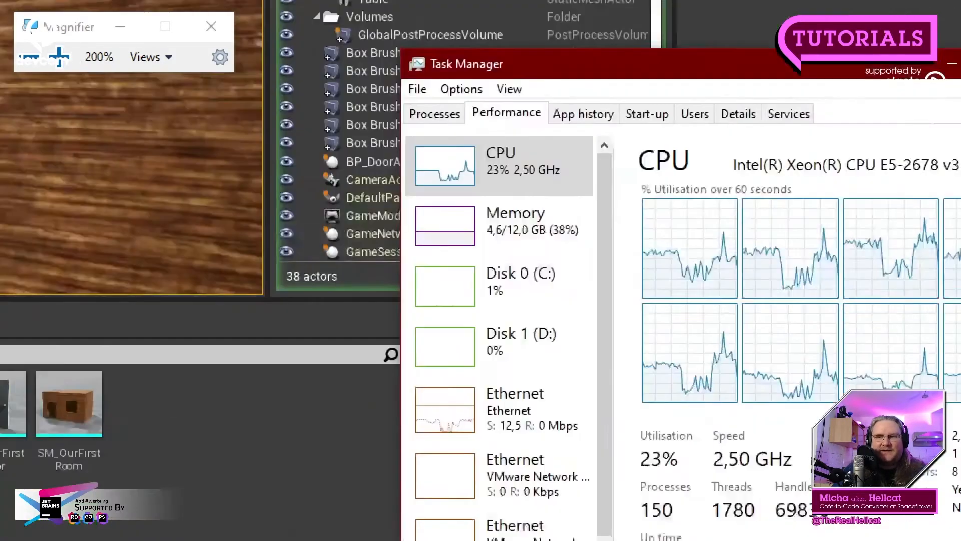
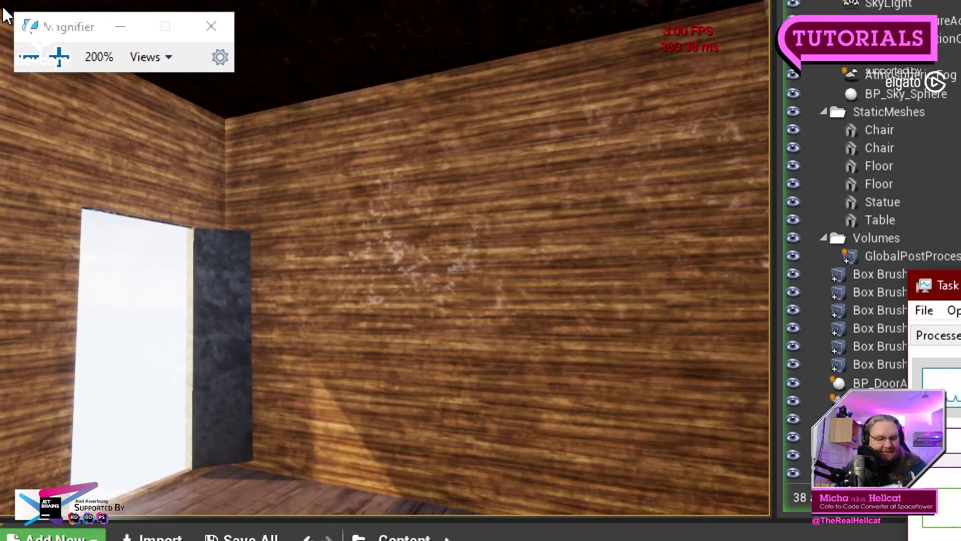
pyautogui.press('super+Escape')
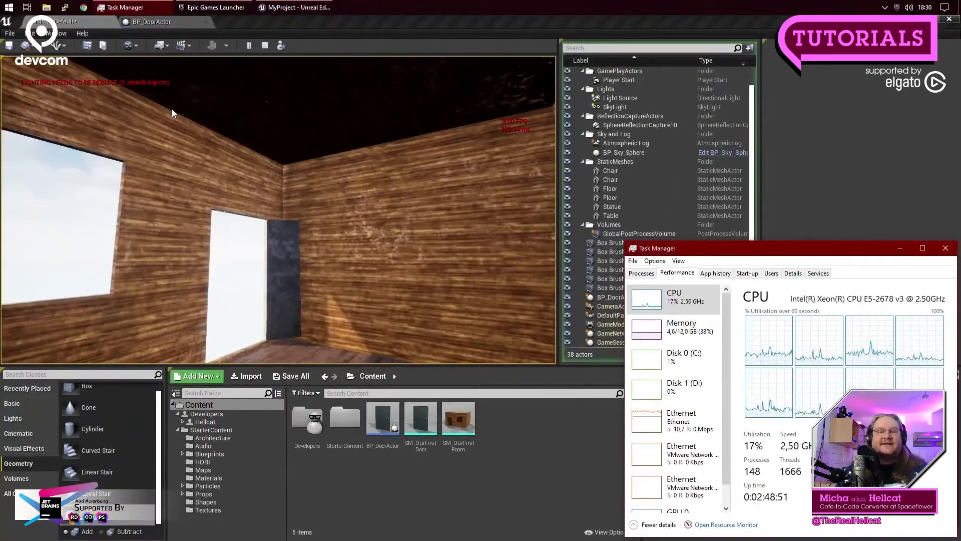
pyautogui.click(265, 45)
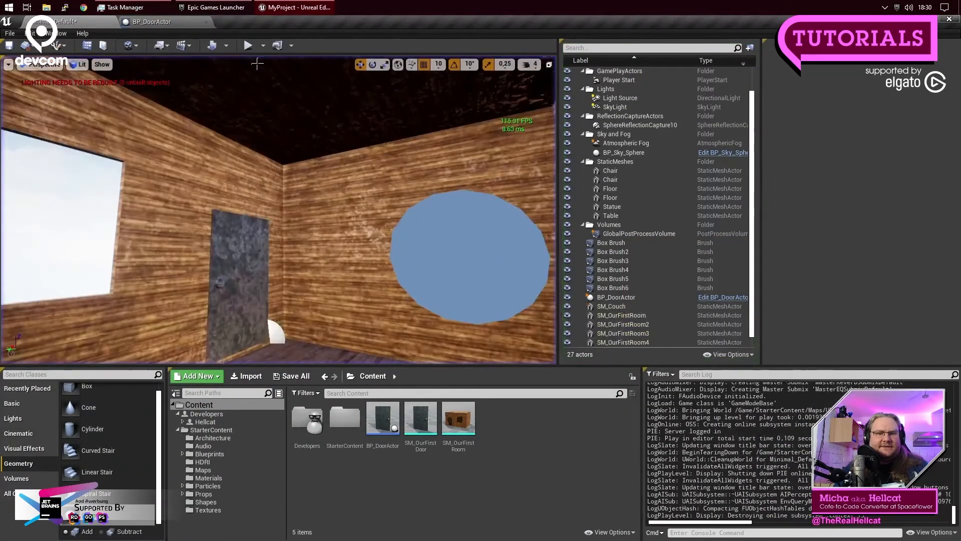
# Step: Go back to BP_DoorActor's Event Graph and single out the Event Tick node to examine what drives the rotation
pyautogui.click(165, 22)
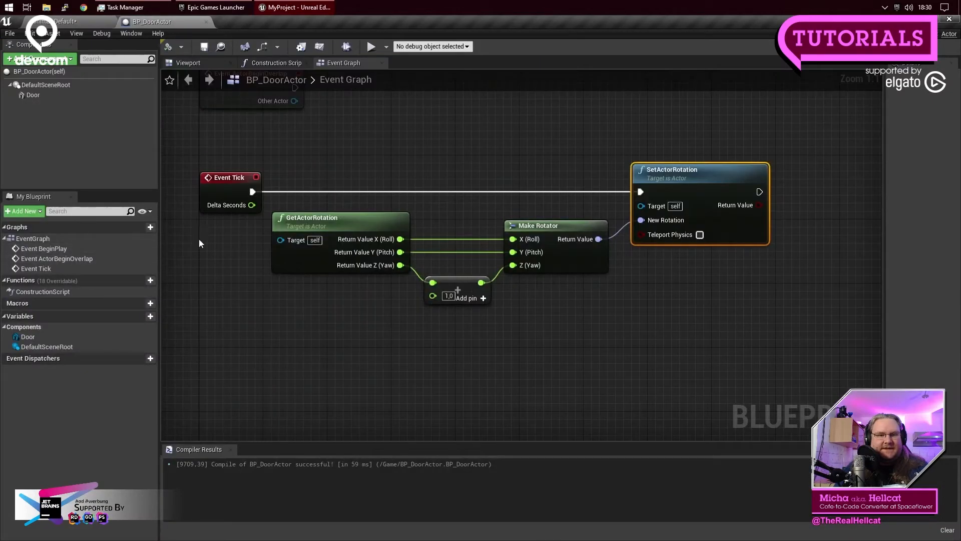
pyautogui.moveTo(188, 146); pyautogui.dragTo(271, 221)
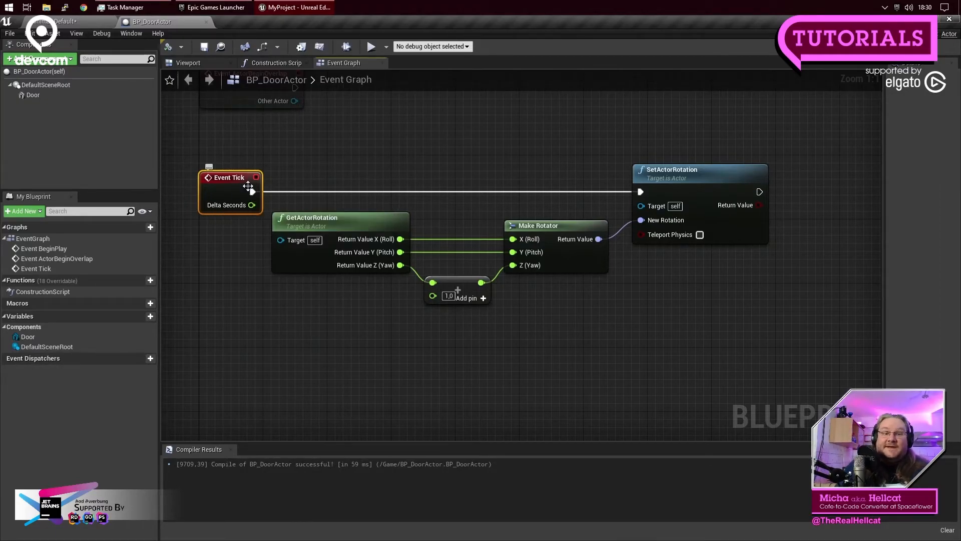
pyautogui.click(273, 156)
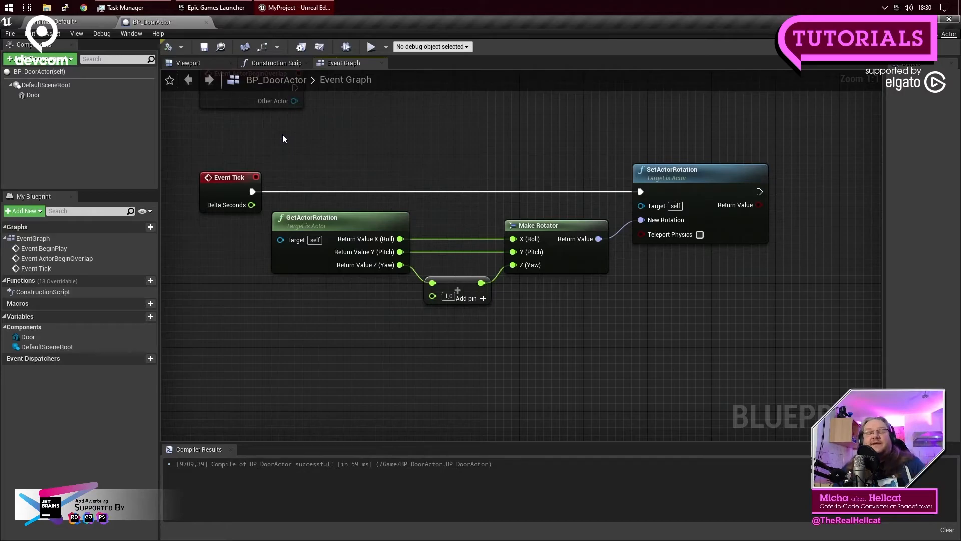
pyautogui.moveTo(182, 141); pyautogui.dragTo(268, 231)
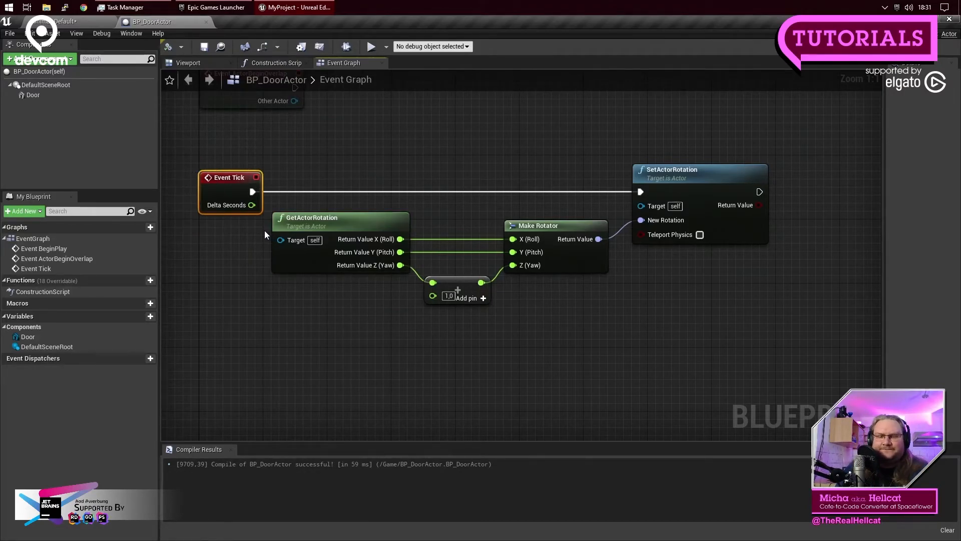
# Step: Single out the Event Tick node and examine its Delta Seconds output at 200% Magnifier zoom, then close Magnifier
pyautogui.click(243, 240)
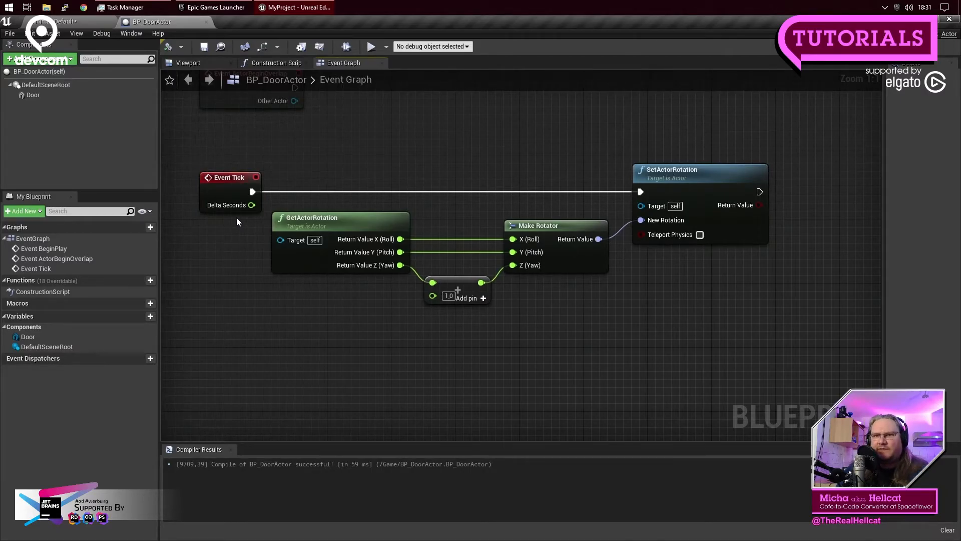
pyautogui.moveTo(181, 142); pyautogui.dragTo(245, 248)
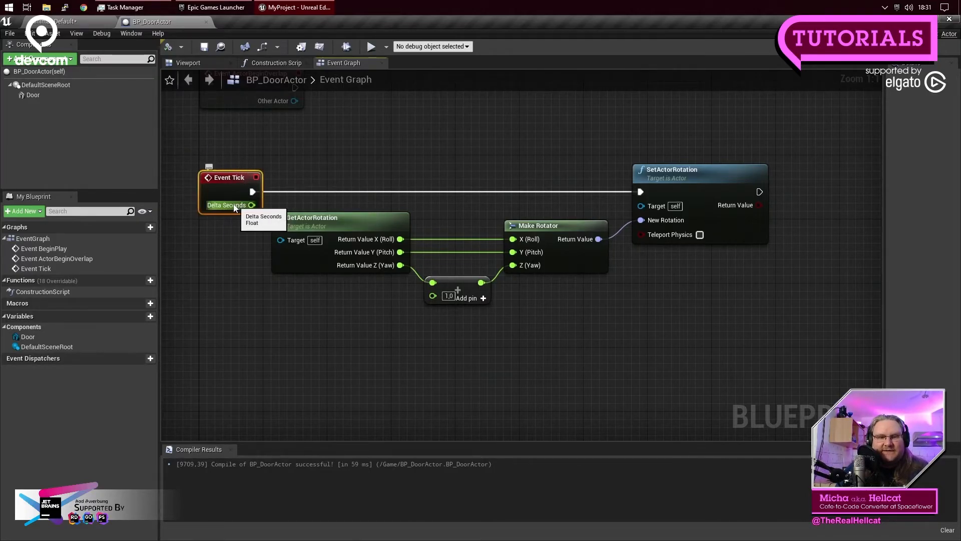
pyautogui.press('super+plus')
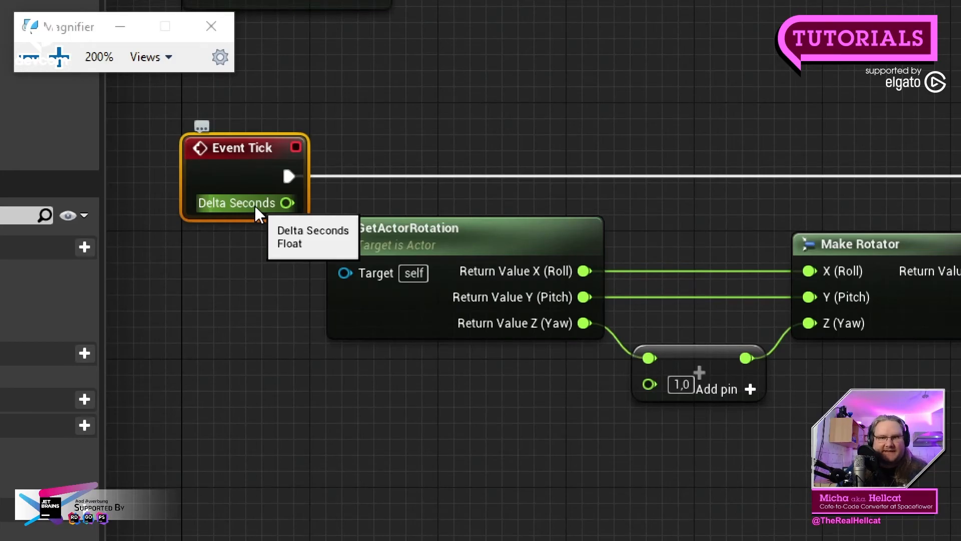
pyautogui.press('super+Escape')
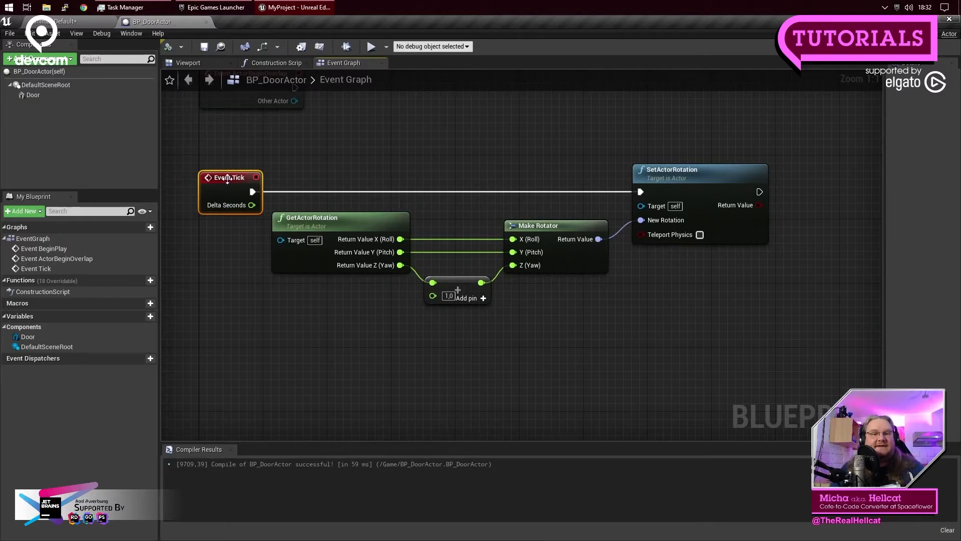
pyautogui.click(247, 251)
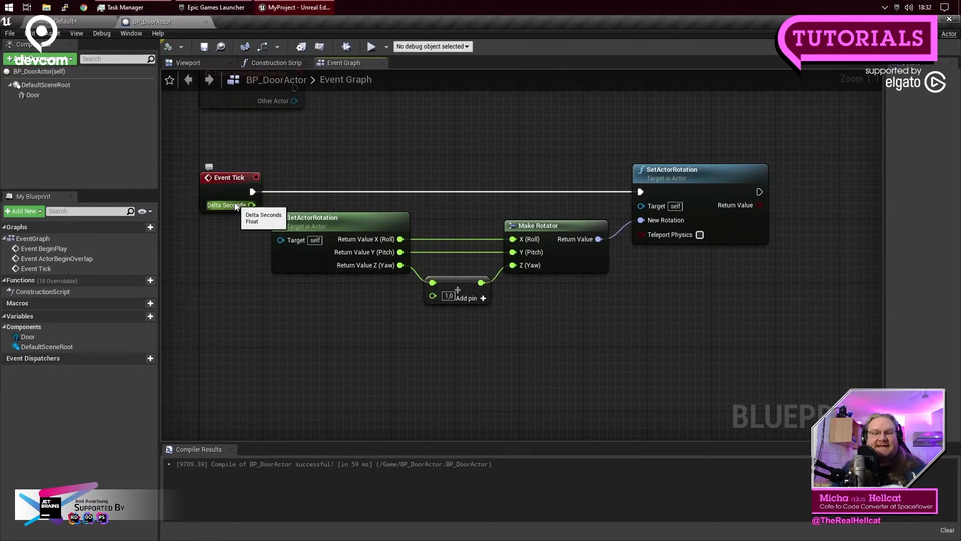
# Step: Shift the GetActorRotation, addition, Make Rotator and SetActorRotation nodes further away from Event Tick to make room
pyautogui.moveTo(386, 150); pyautogui.dragTo(683, 313)
pyautogui.moveTo(681, 171); pyautogui.dragTo(737, 169)
pyautogui.click(611, 148)
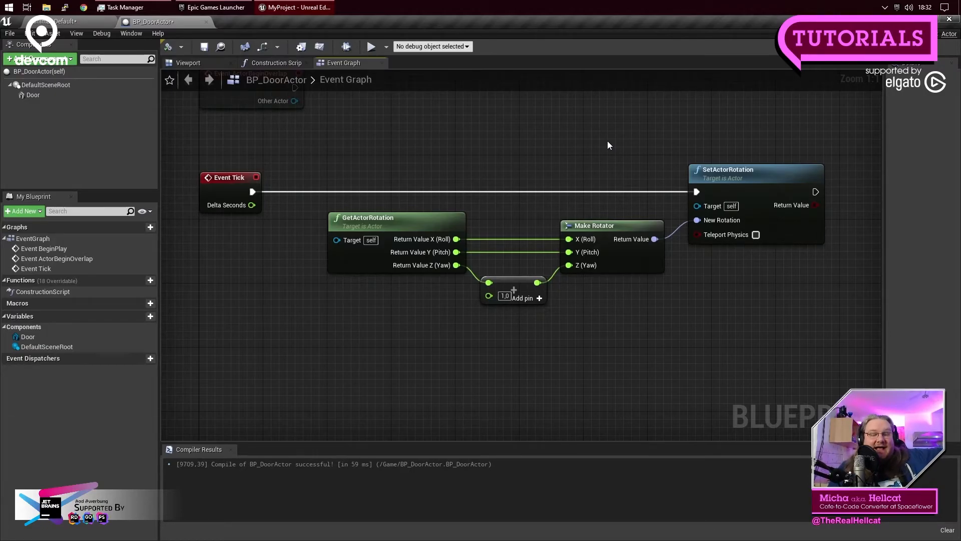
pyautogui.moveTo(200, 161); pyautogui.dragTo(245, 236)
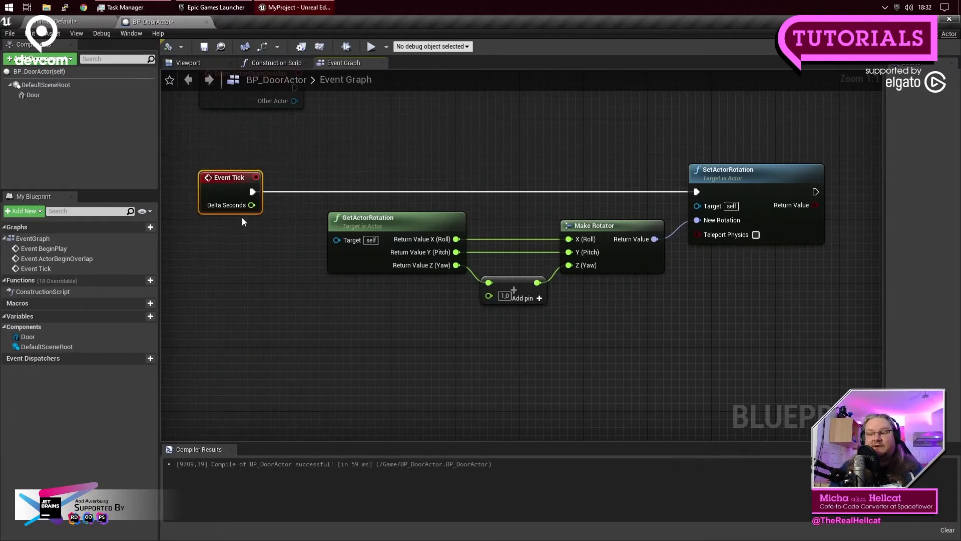
pyautogui.click(265, 243)
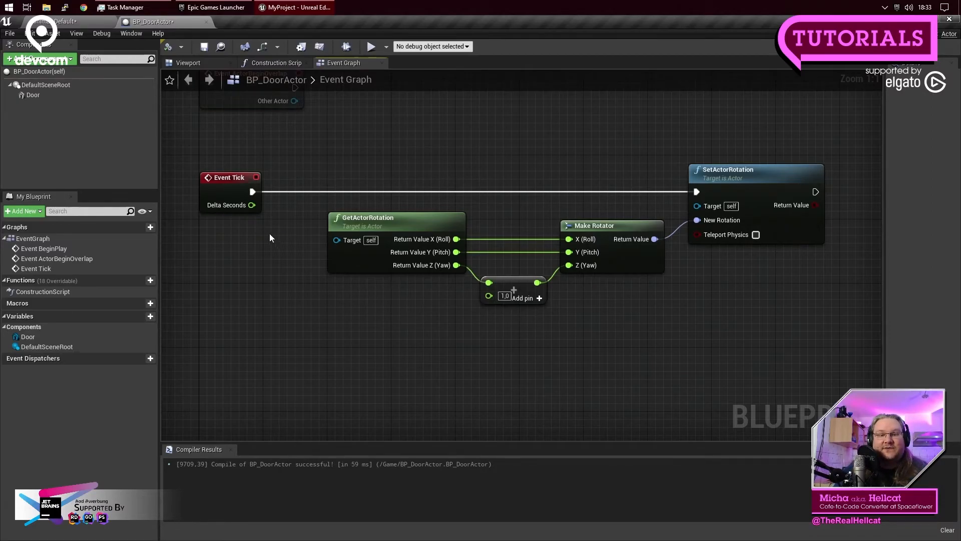
pyautogui.rightClick(313, 300)
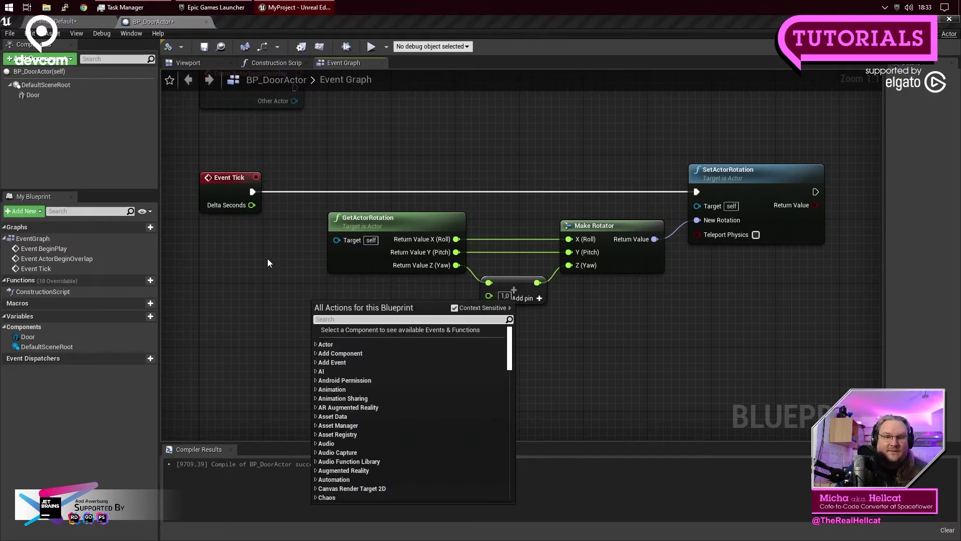
pyautogui.click(263, 229)
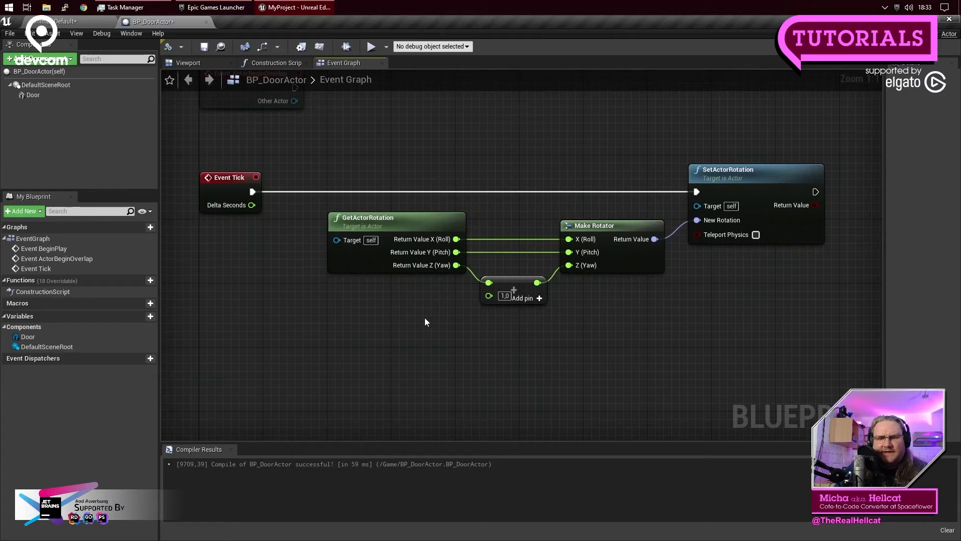
pyautogui.rightClick(489, 283)
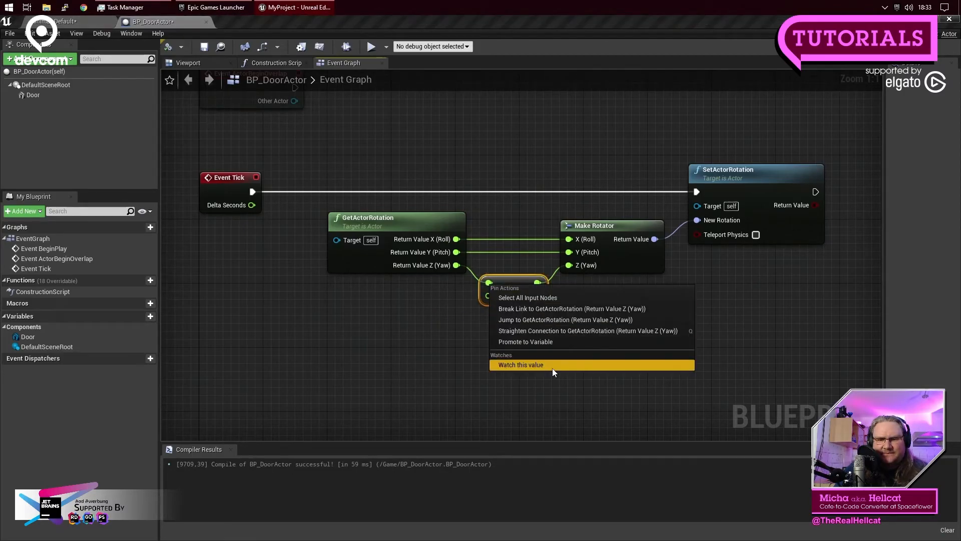
pyautogui.click(526, 309)
pyautogui.rightClick(537, 284)
pyautogui.click(575, 309)
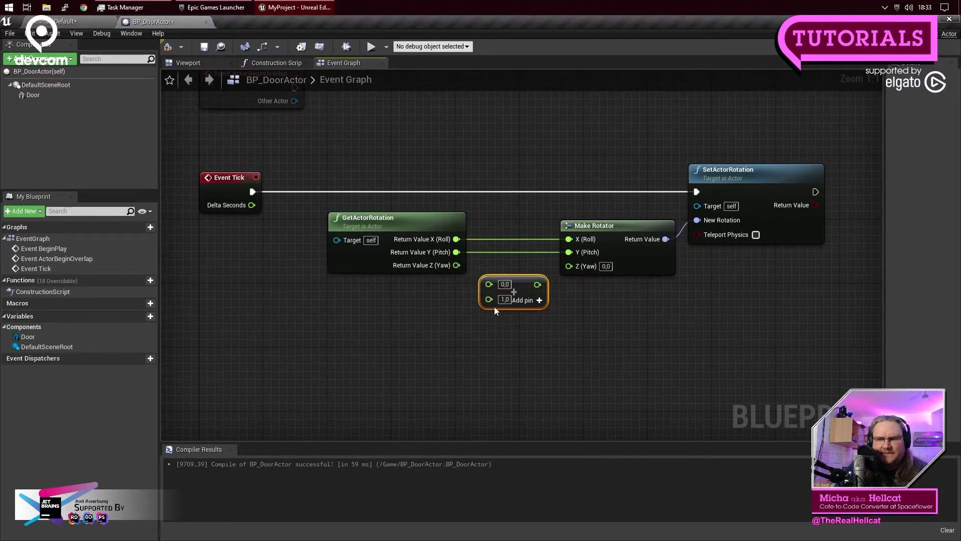
pyautogui.moveTo(521, 281); pyautogui.dragTo(499, 330)
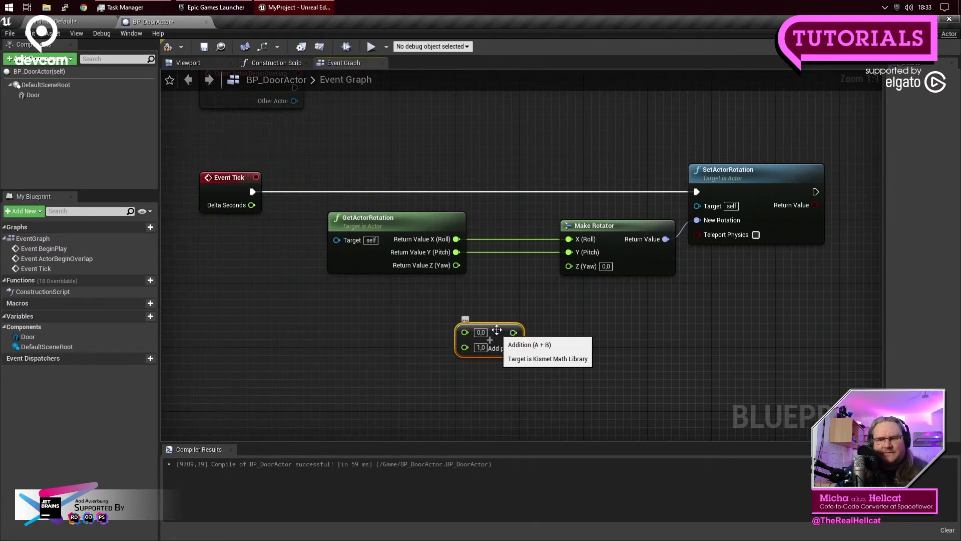
pyautogui.moveTo(491, 333); pyautogui.dragTo(515, 282)
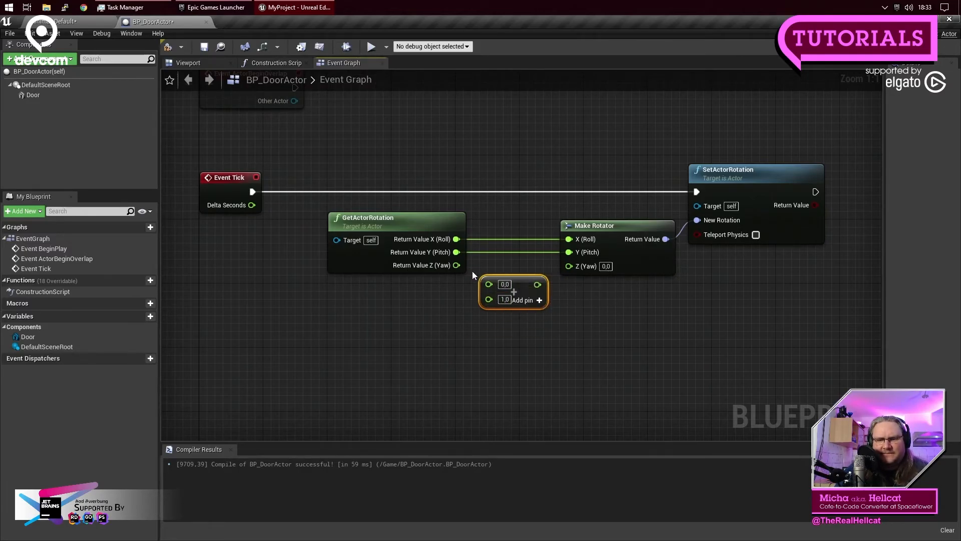
pyautogui.moveTo(456, 266); pyautogui.dragTo(489, 283)
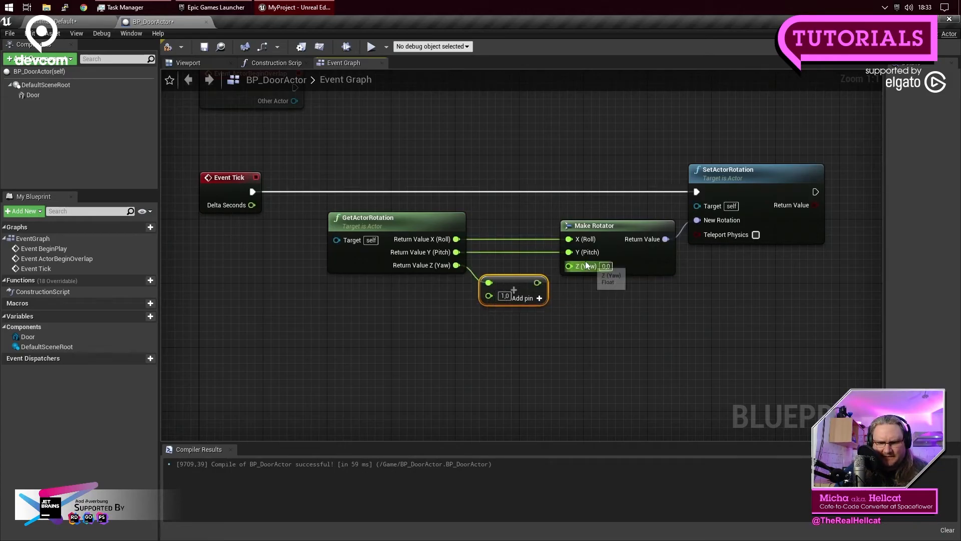
pyautogui.moveTo(568, 265); pyautogui.dragTo(538, 283)
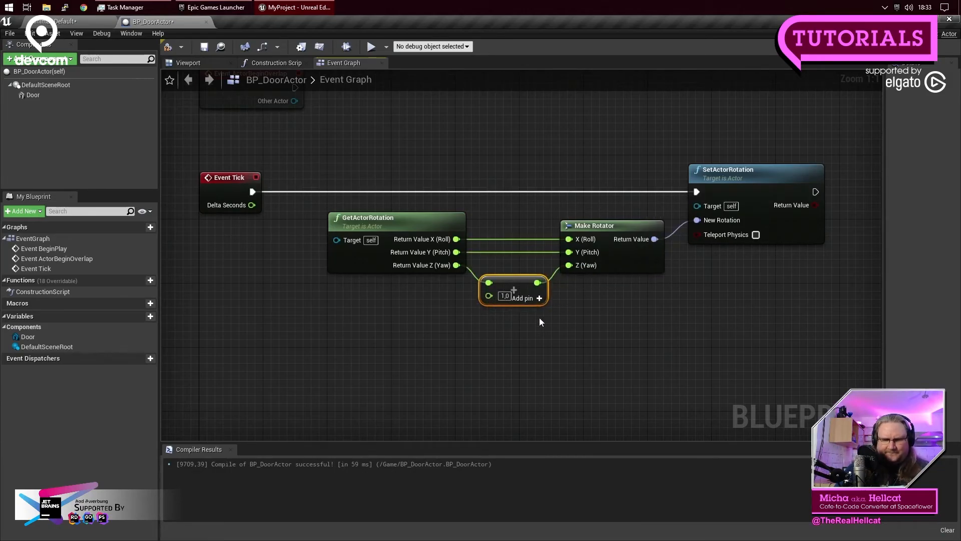
pyautogui.click(505, 296)
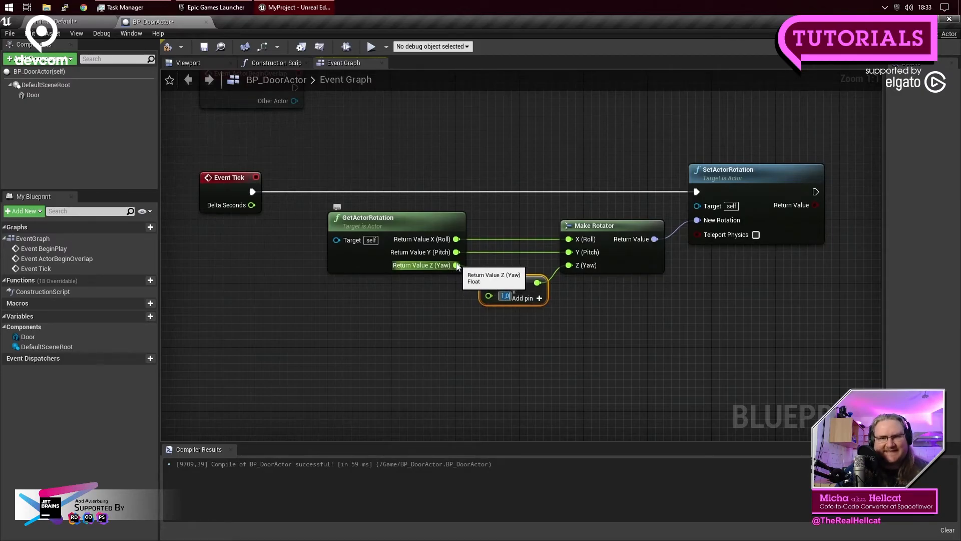
# Step: Add a float * float multiplication node below GetActorRotation and set its second input to 1.0
pyautogui.rightClick(385, 341)
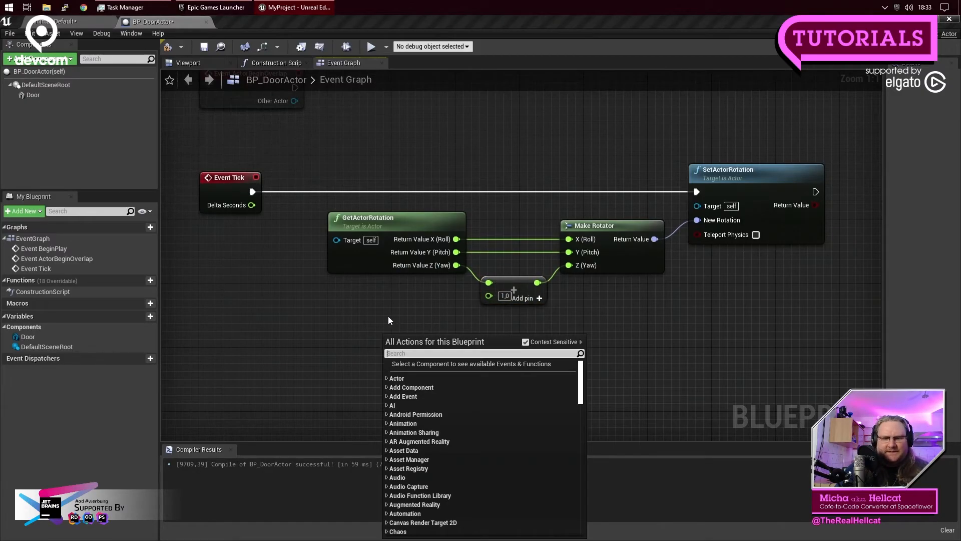
pyautogui.write('mult')
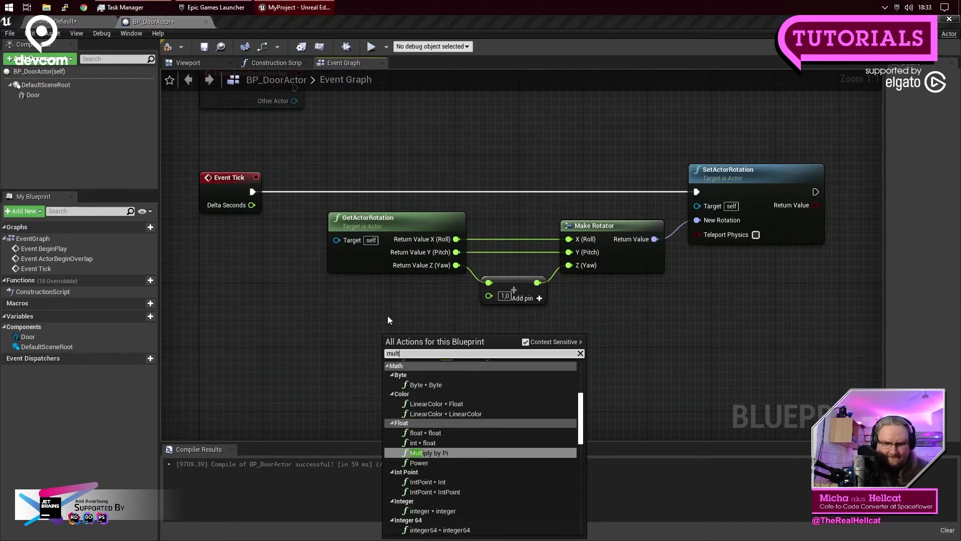
pyautogui.write('i')
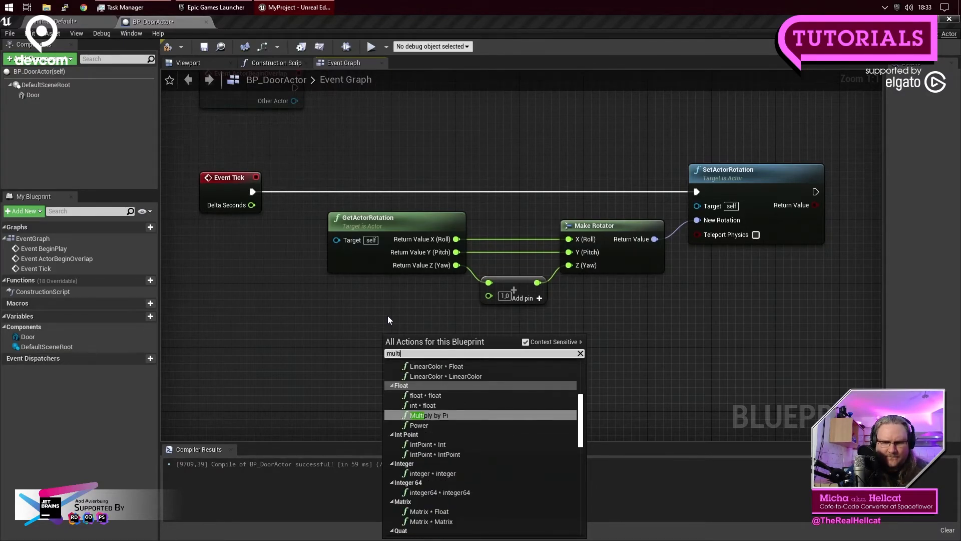
pyautogui.write('pl')
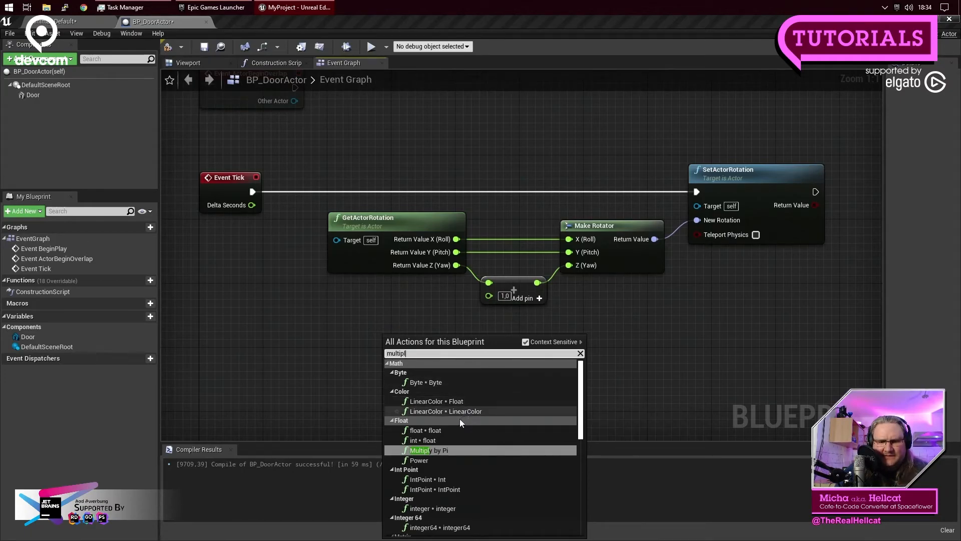
pyautogui.click(454, 430)
pyautogui.moveTo(429, 331); pyautogui.dragTo(413, 299)
pyautogui.click(518, 282)
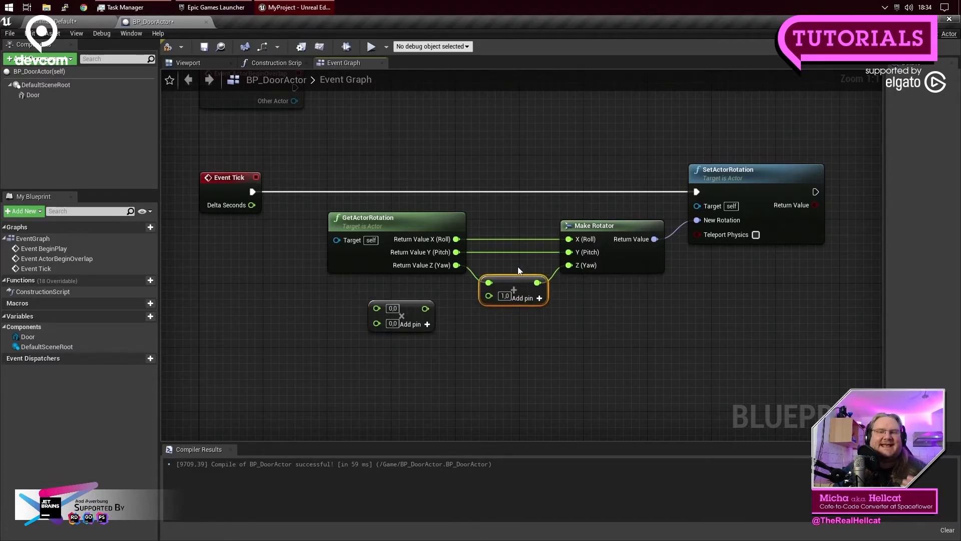
pyautogui.click(502, 296)
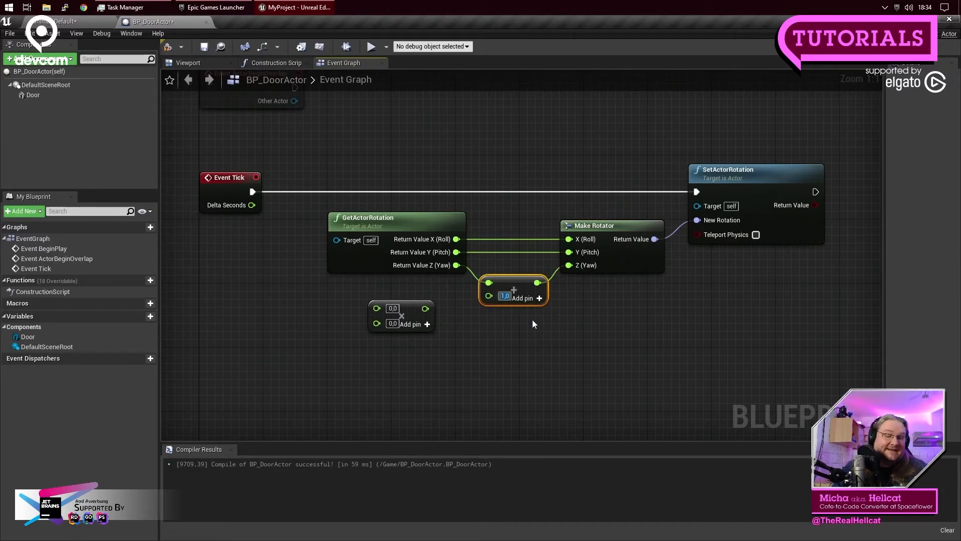
pyautogui.click(400, 324)
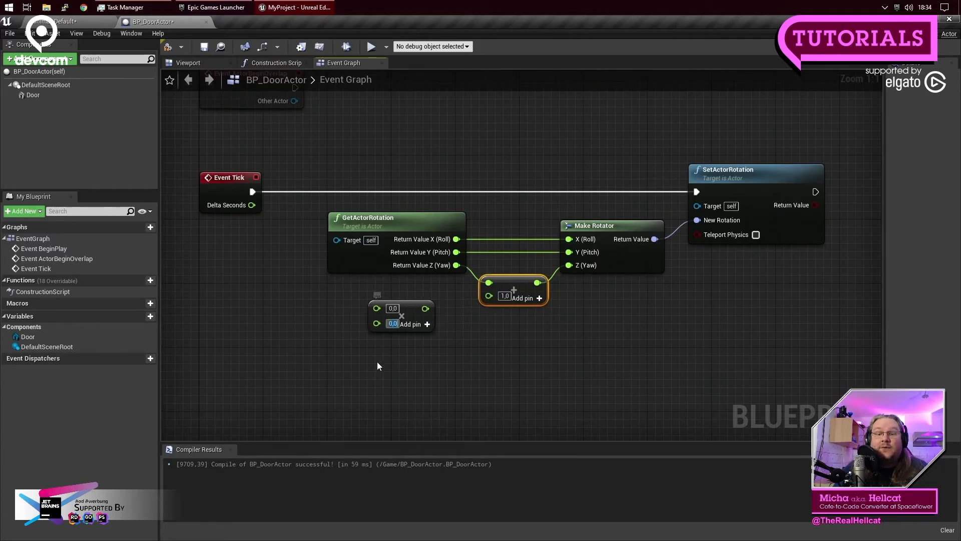
pyautogui.write('1')
pyautogui.click(402, 306)
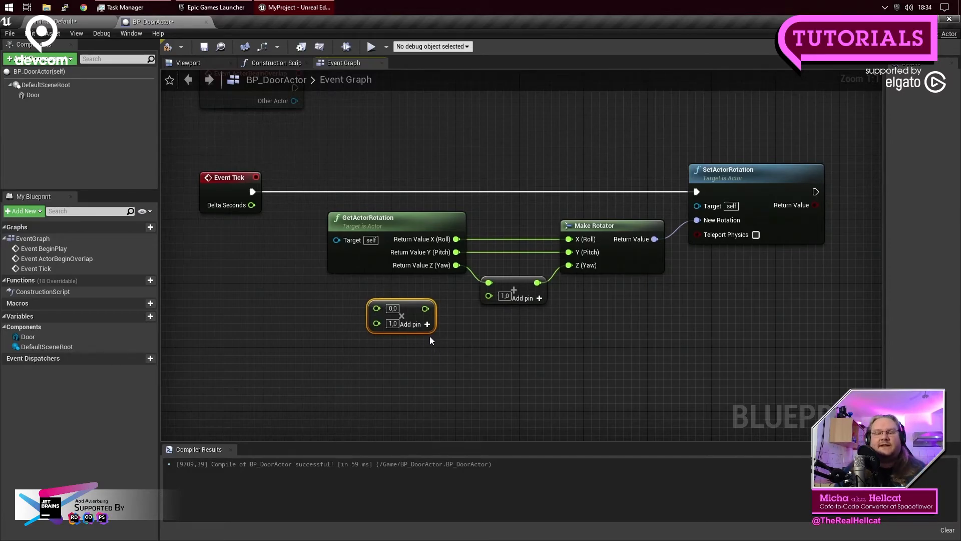
pyautogui.click(448, 351)
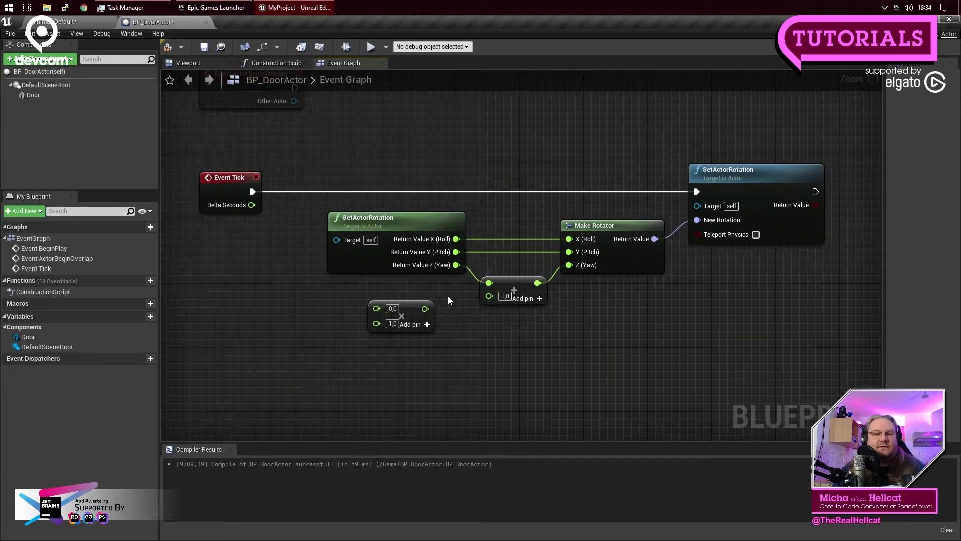
# Step: Wire the multiplication result into the addition node's second input and Event Tick's Delta Seconds into the multiplication's first input
pyautogui.moveTo(425, 309); pyautogui.dragTo(489, 296)
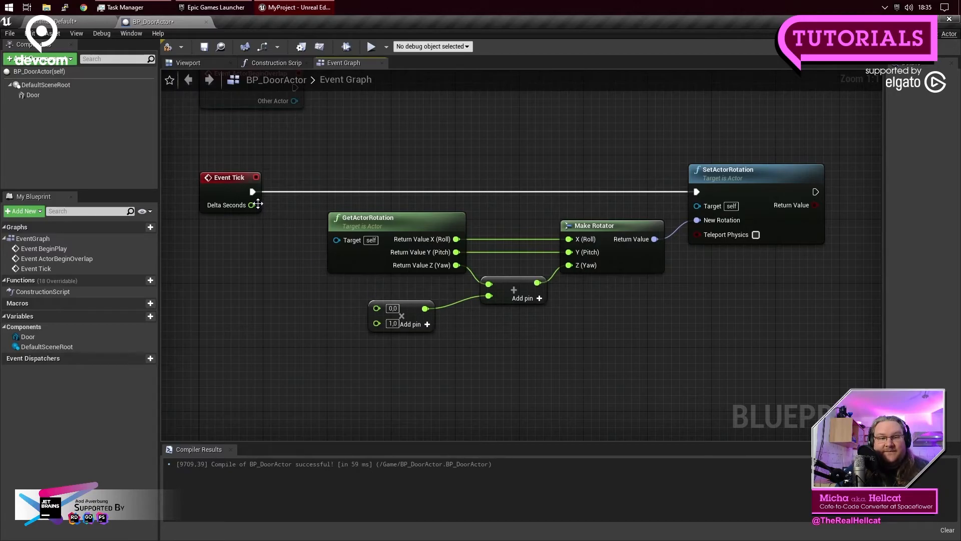
pyautogui.moveTo(251, 204); pyautogui.dragTo(376, 307)
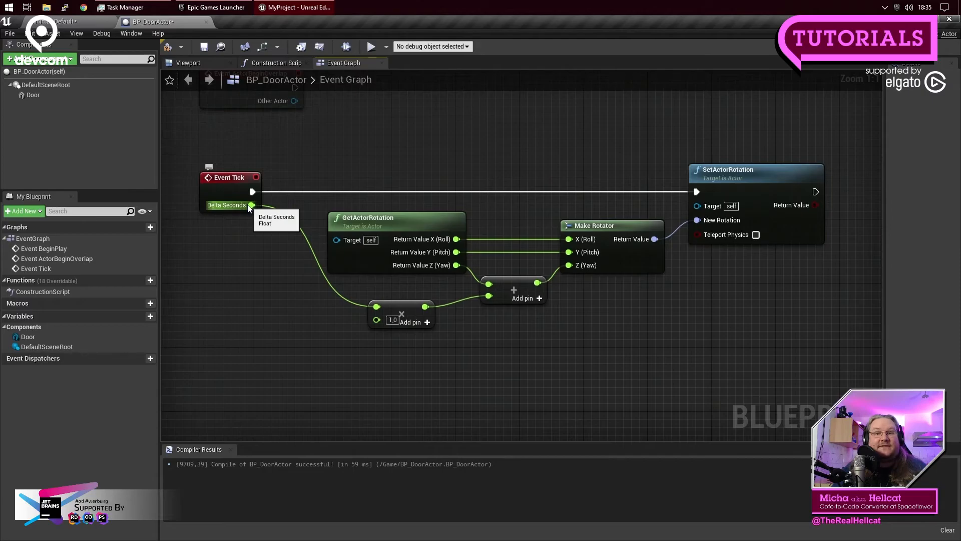
pyautogui.click(394, 320)
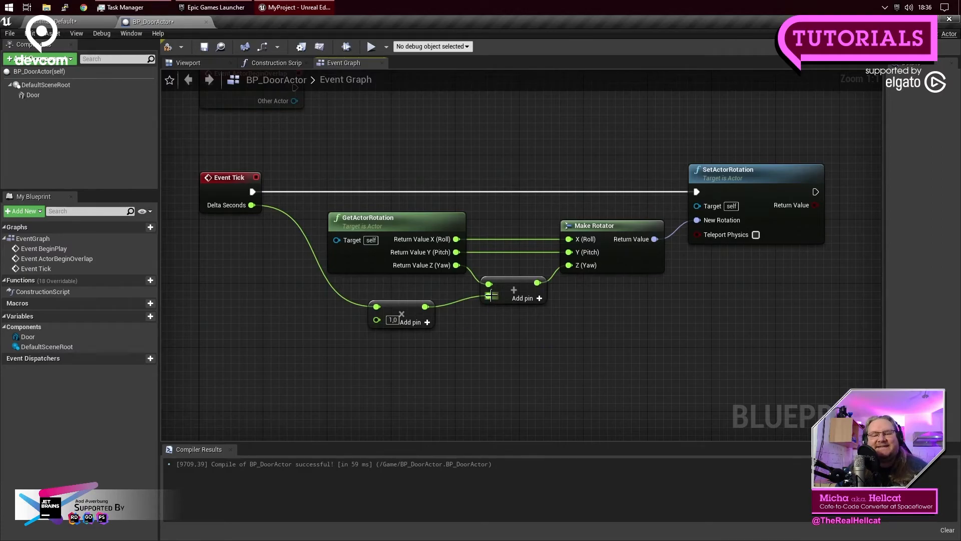
pyautogui.moveTo(504, 328); pyautogui.dragTo(525, 278)
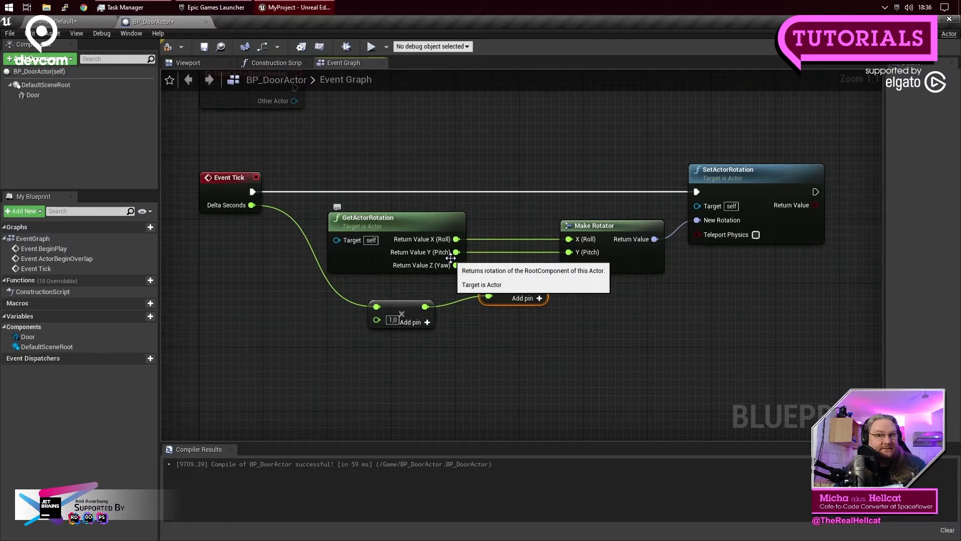
pyautogui.click(495, 365)
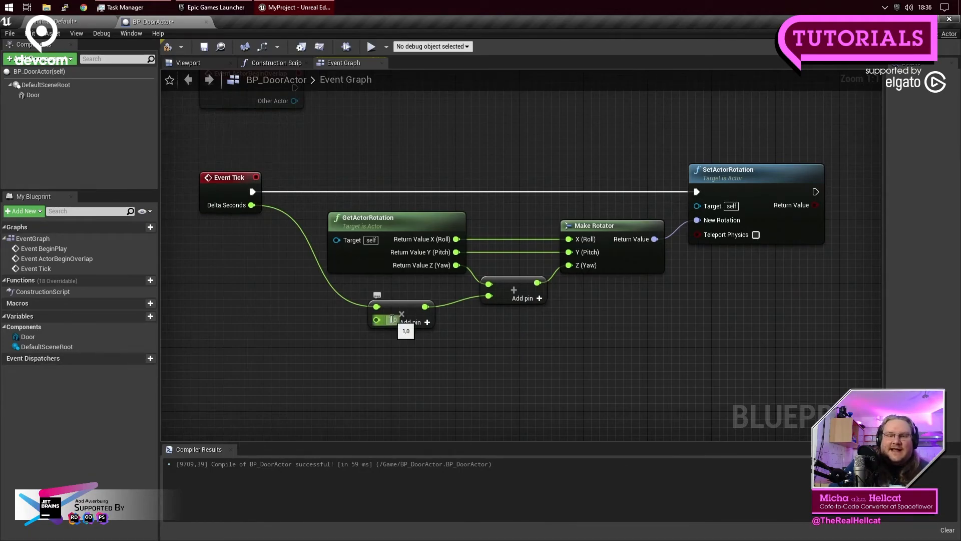
# Step: Set the multiplication node's second input to 10.0, and compile and save BP_DoorActor
pyautogui.write('10,0')
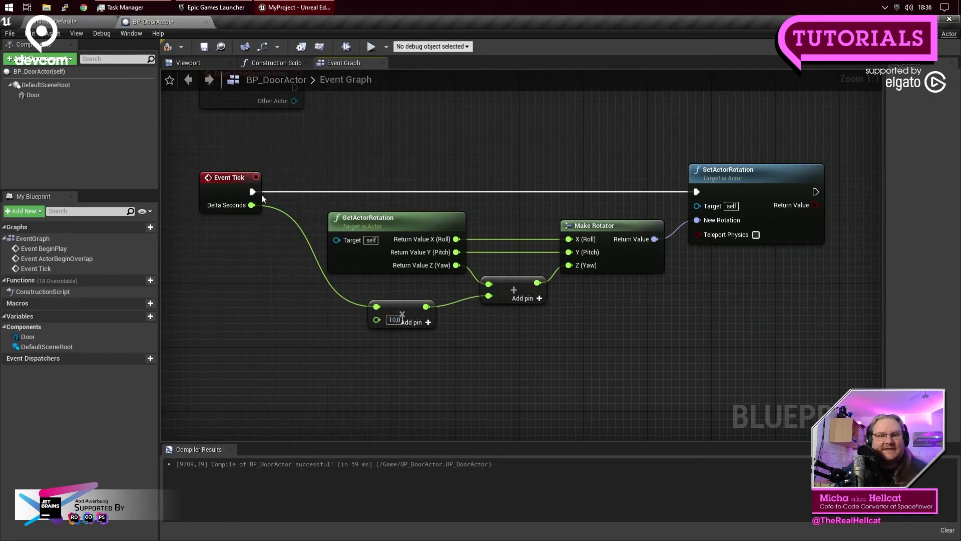
pyautogui.click(170, 48)
pyautogui.click(204, 49)
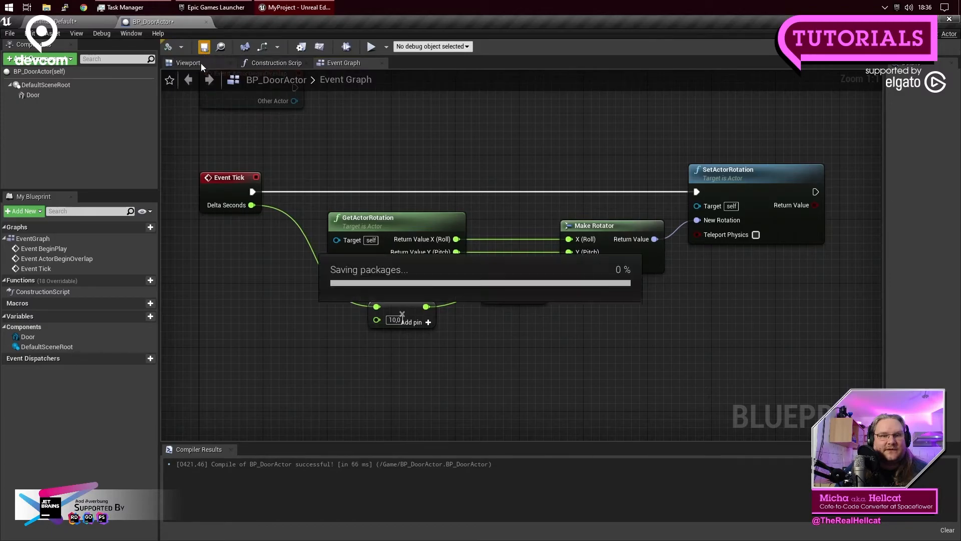
# Step: Go back to the level and play it with the game view focused to check the door's rotation
pyautogui.click(70, 18)
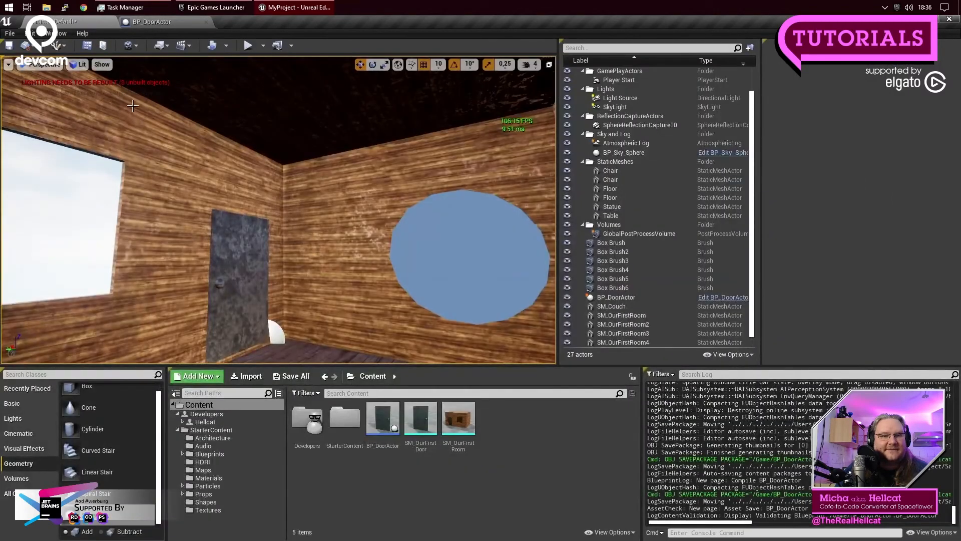
pyautogui.click(249, 46)
pyautogui.click(369, 227)
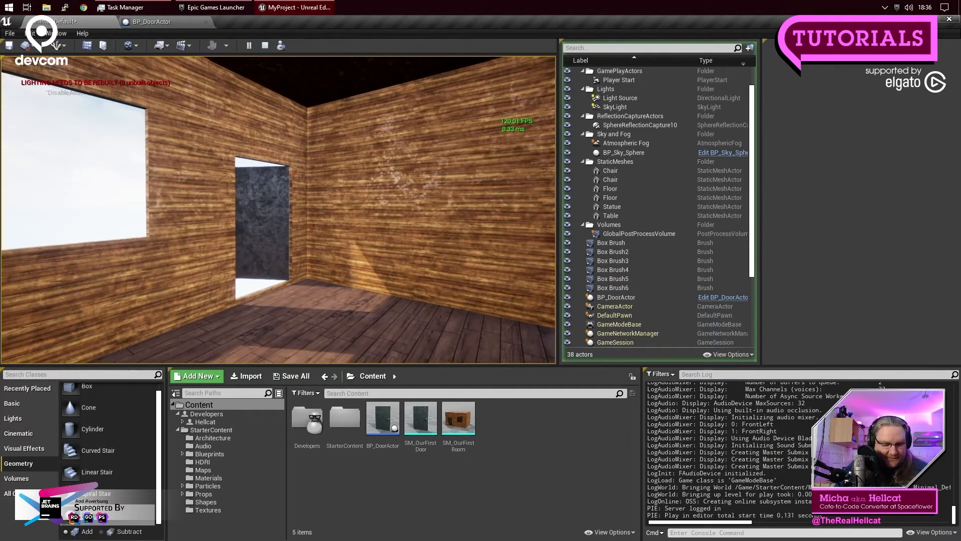
# Step: Leave the play session, set the multiplication node's second input in BP_DoorActor to 20.0, and compile and save the blueprint
pyautogui.hotkey('shift', 'F1')
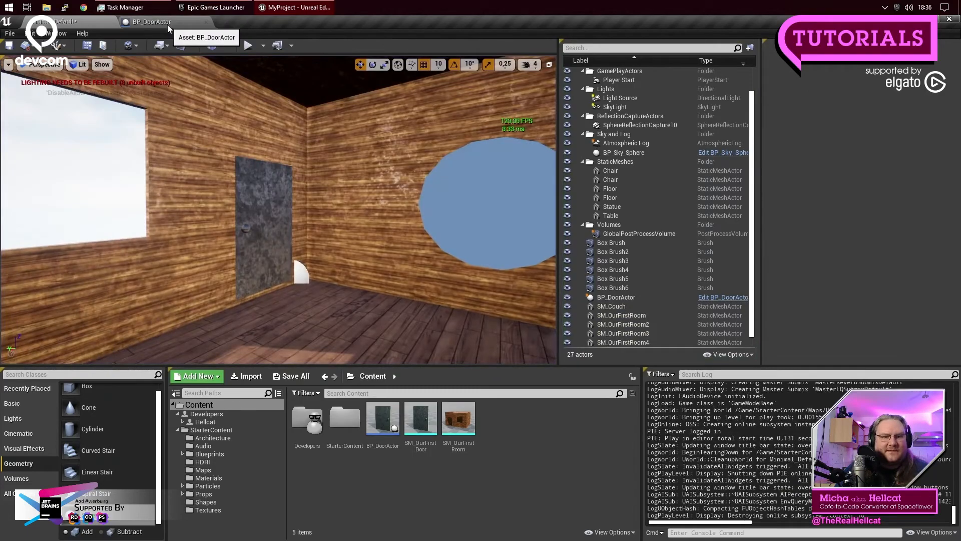
pyautogui.click(151, 21)
pyautogui.click(394, 319)
pyautogui.write('20')
pyautogui.press('Return')
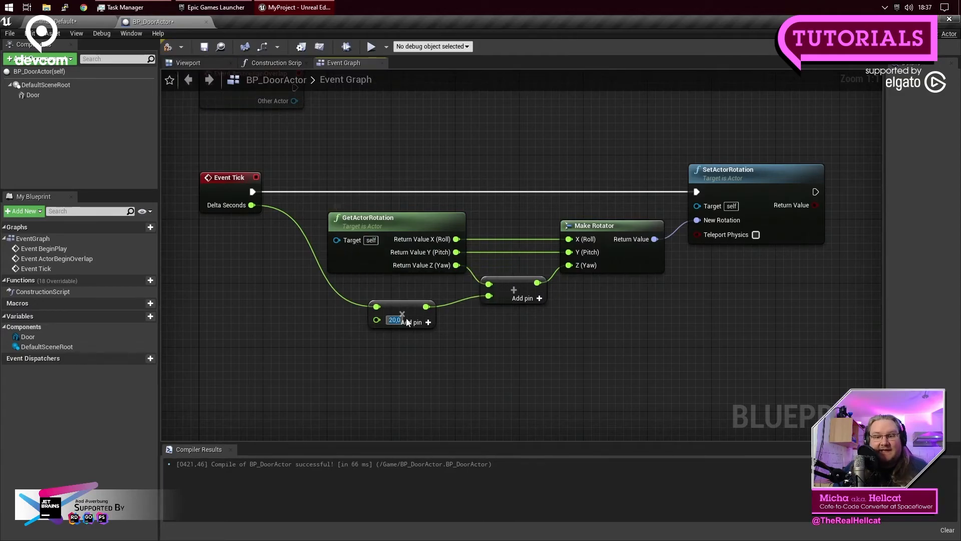
pyautogui.click(168, 48)
pyautogui.click(204, 47)
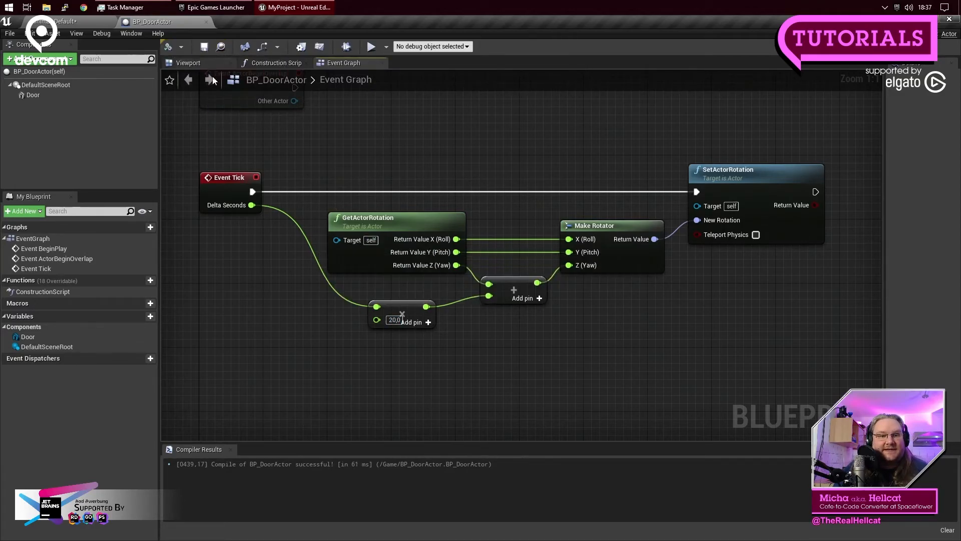
# Step: Play the level with the game view focused and magnify the screen to 200% to watch the door's rotation
pyautogui.click(90, 23)
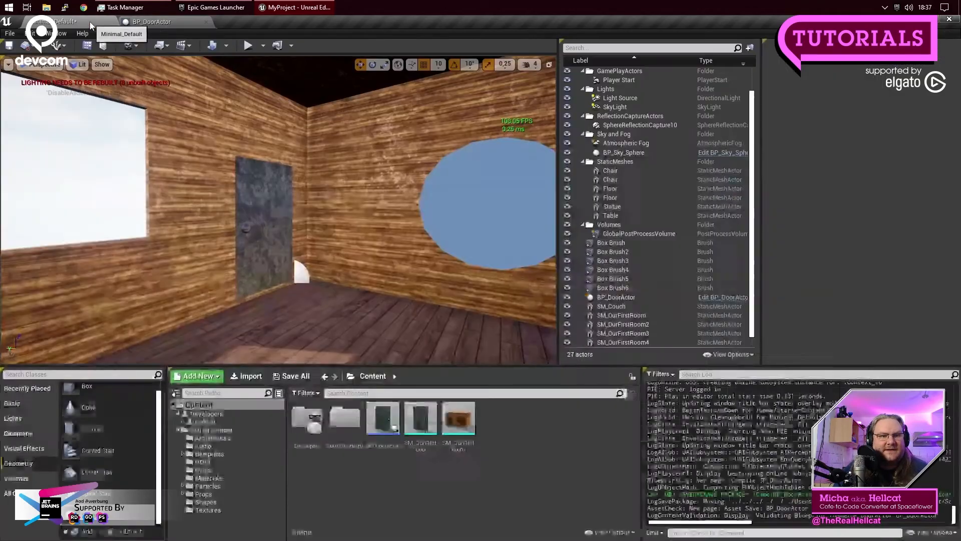
pyautogui.click(247, 45)
pyautogui.click(409, 225)
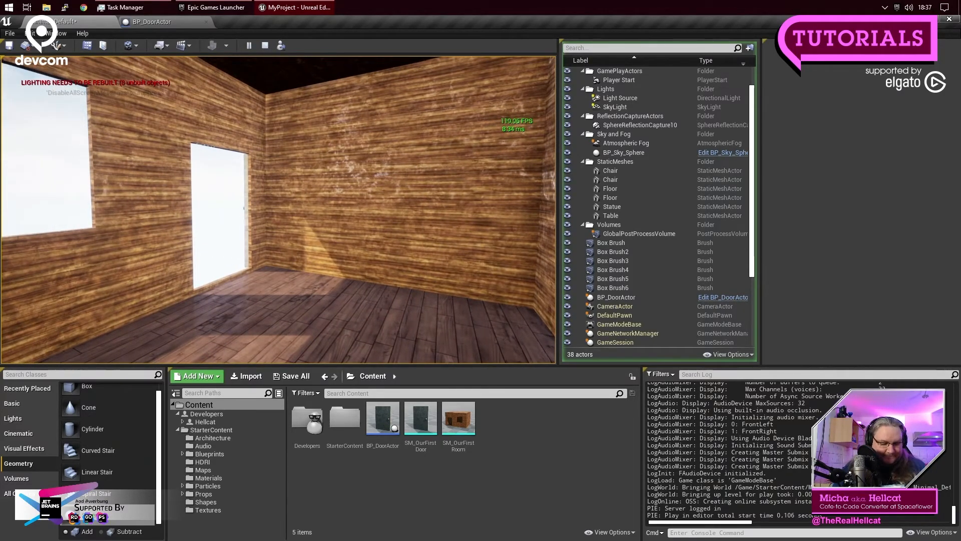
pyautogui.press('super+plus')
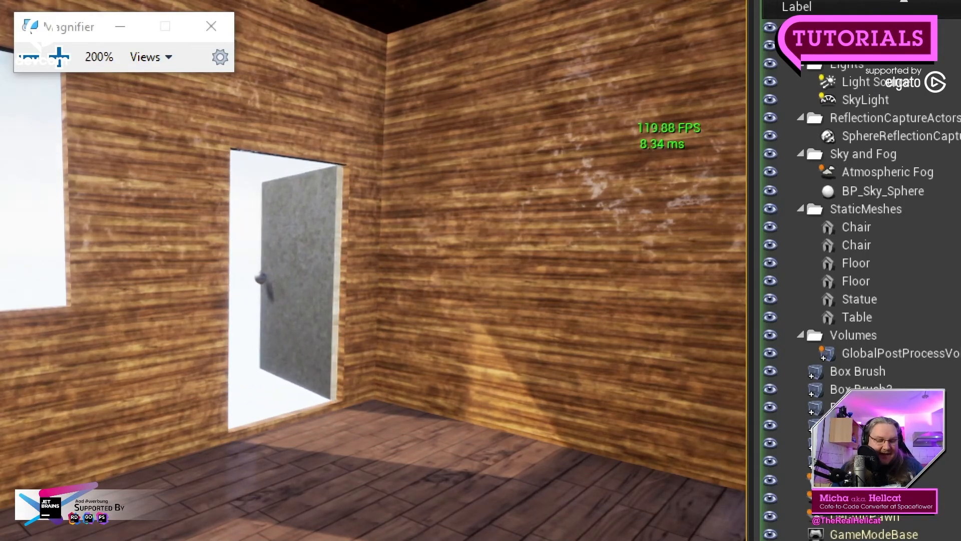
# Step: Compare the door's rotation with the editor in the background and in focus, reset the screen magnification, and stop playing
pyautogui.hotkey('alt', 'Tab')
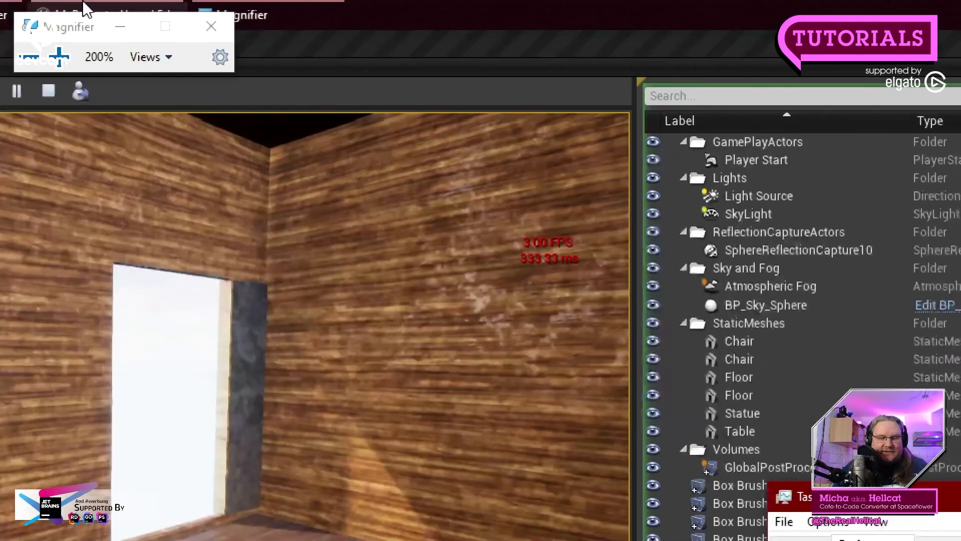
pyautogui.click(125, 8)
pyautogui.click(595, 488)
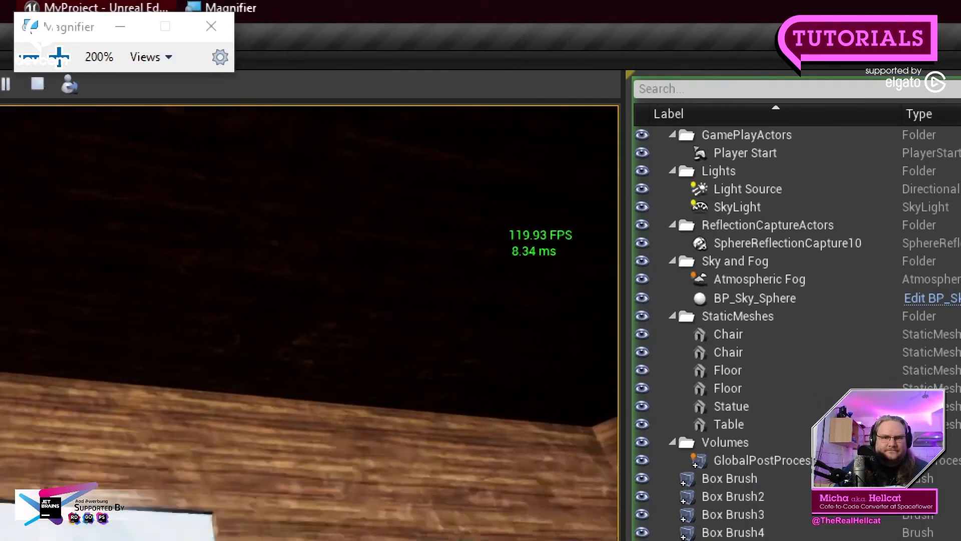
pyautogui.hotkey('alt', 'Tab')
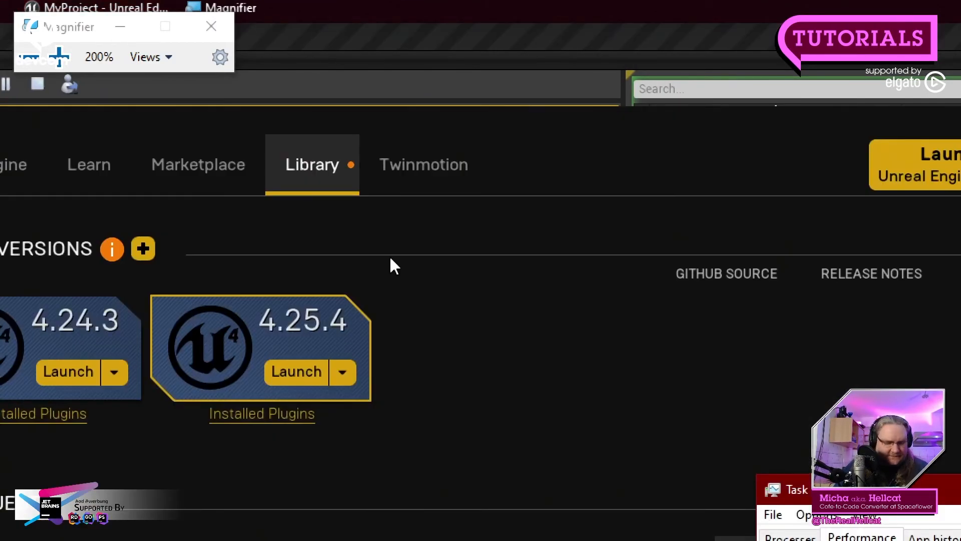
pyautogui.press('super+minus')
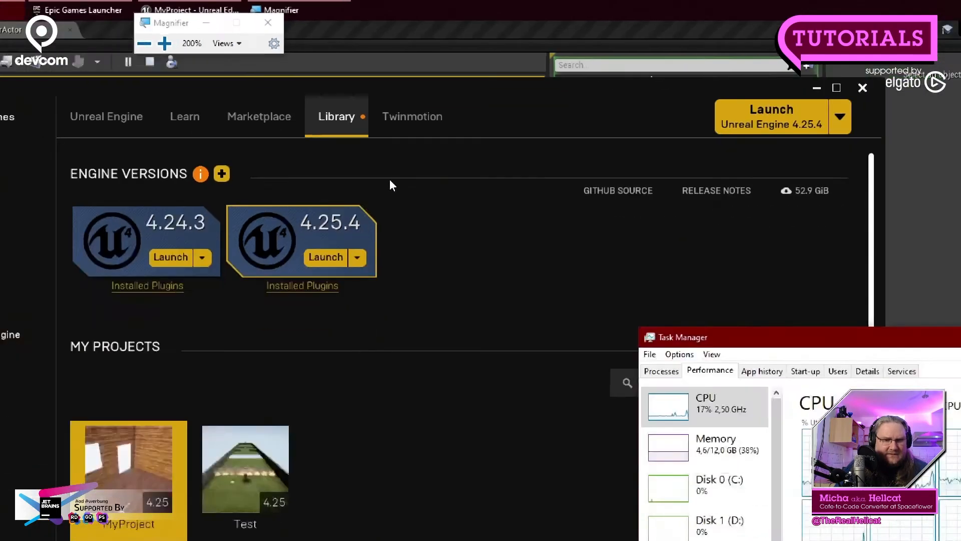
pyautogui.click(356, 20)
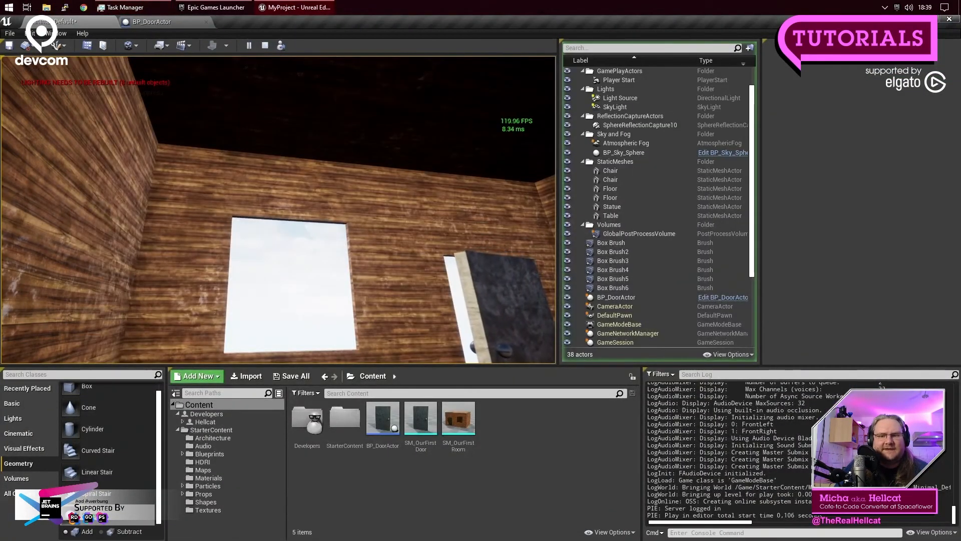
pyautogui.click(359, 110)
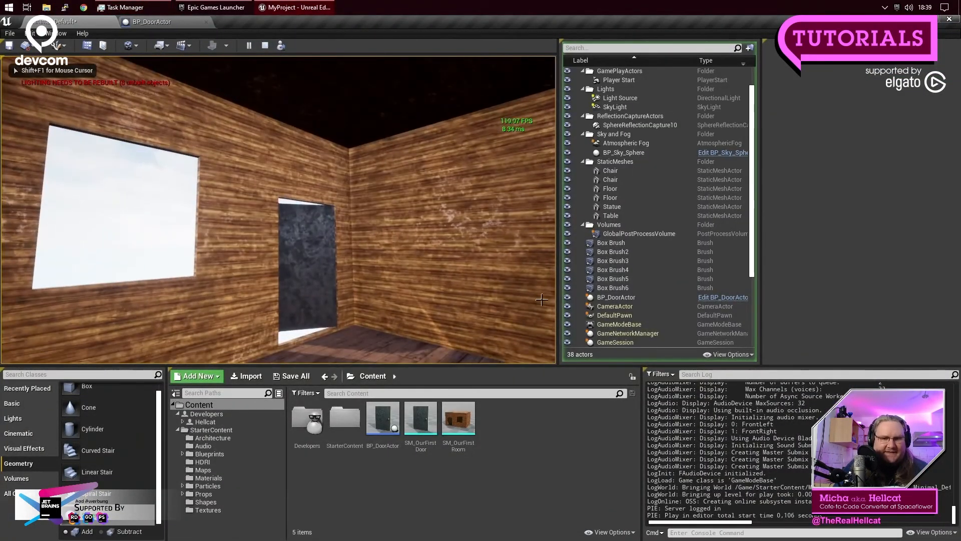
pyautogui.press('Escape')
# Step: Examine the Delta Seconds multiplication and yaw addition in BP_DoorActor's Event Graph at 200% screen magnification
pyautogui.click(173, 22)
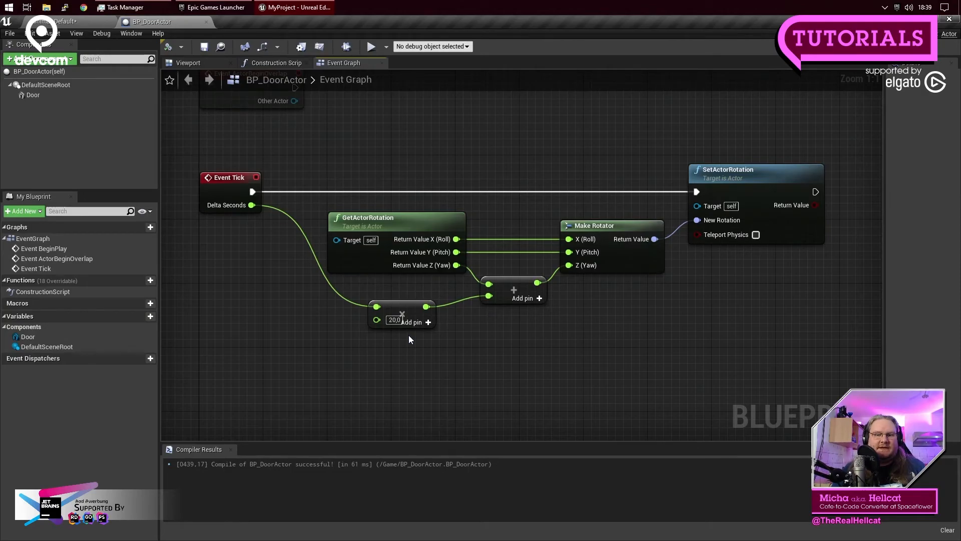
pyautogui.press('super+plus')
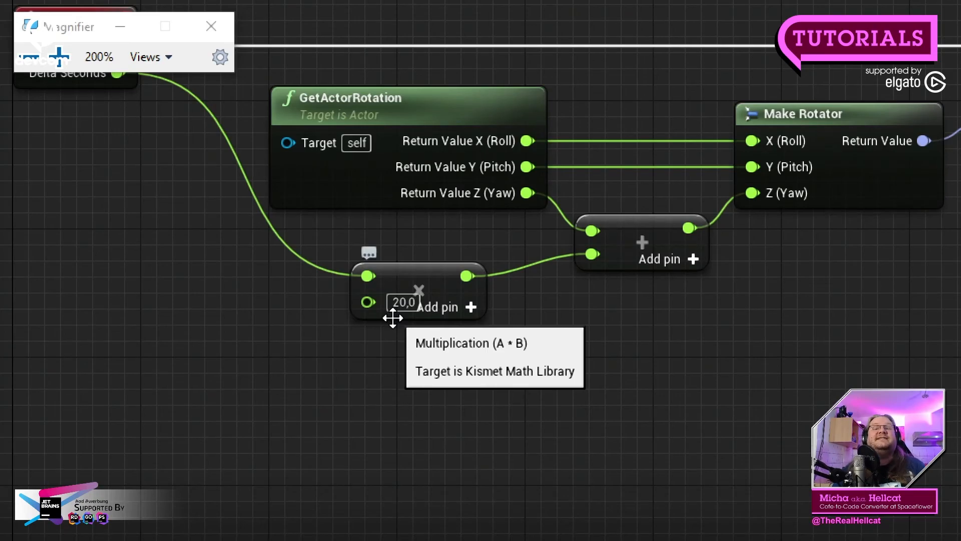
pyautogui.moveTo(416, 380); pyautogui.dragTo(434, 414, button='right')
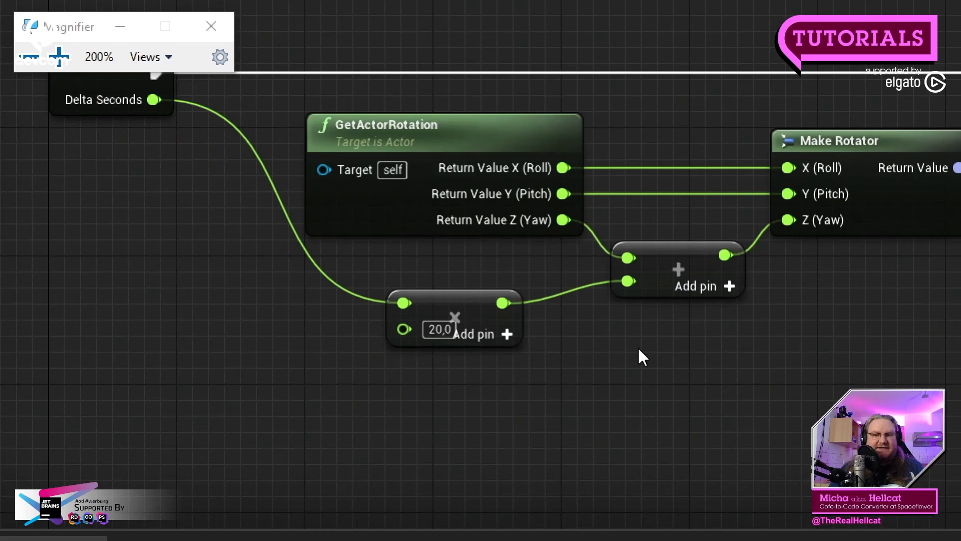
pyautogui.press('super+minus')
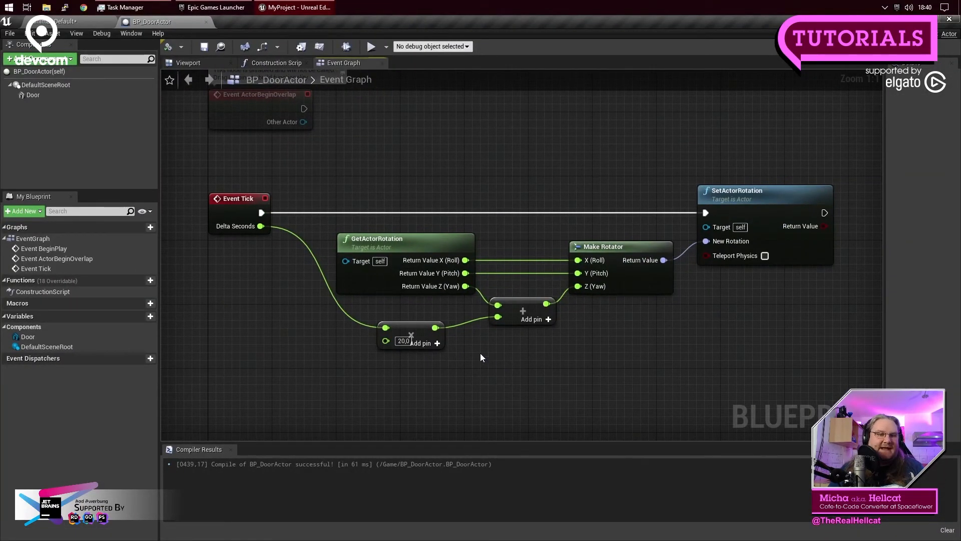
# Step: Play the level again, fly out of the room to view the rotating door and the building from outside, and stop playing
pyautogui.click(75, 22)
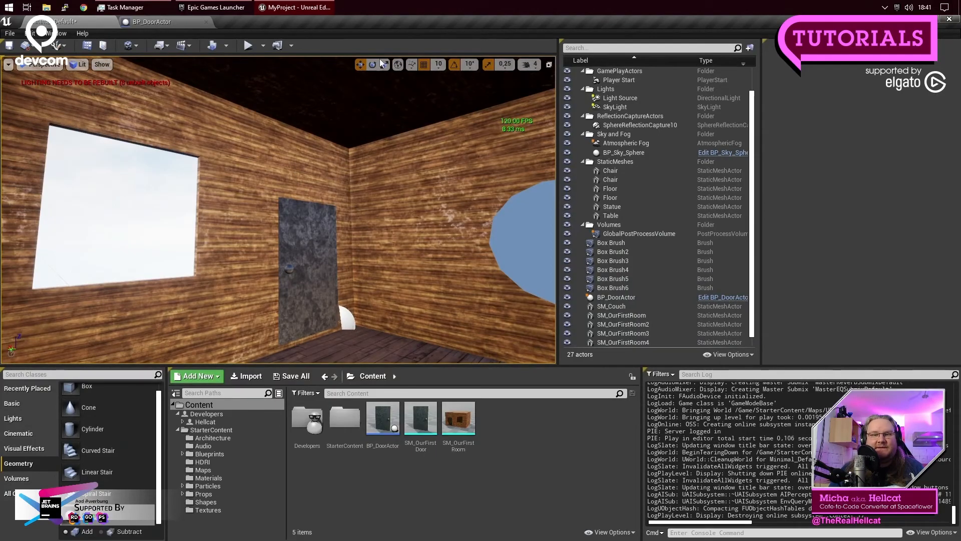
pyautogui.click(248, 45)
pyautogui.click(328, 159)
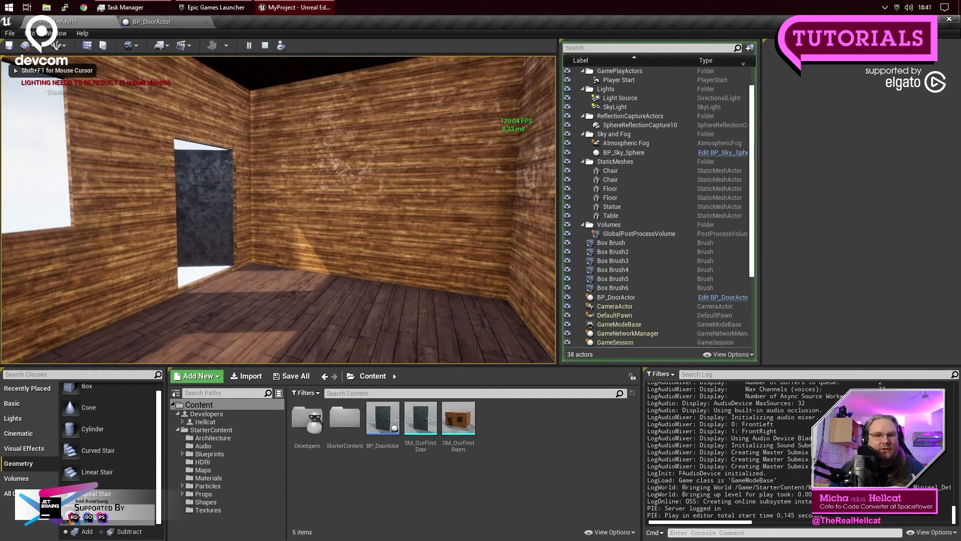
pyautogui.press('w')
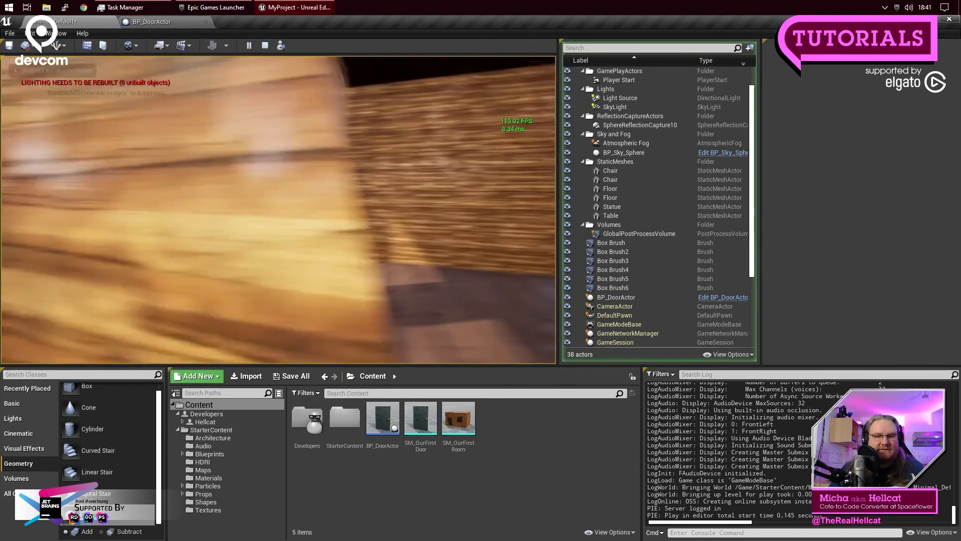
pyautogui.press('s')
pyautogui.press('w')
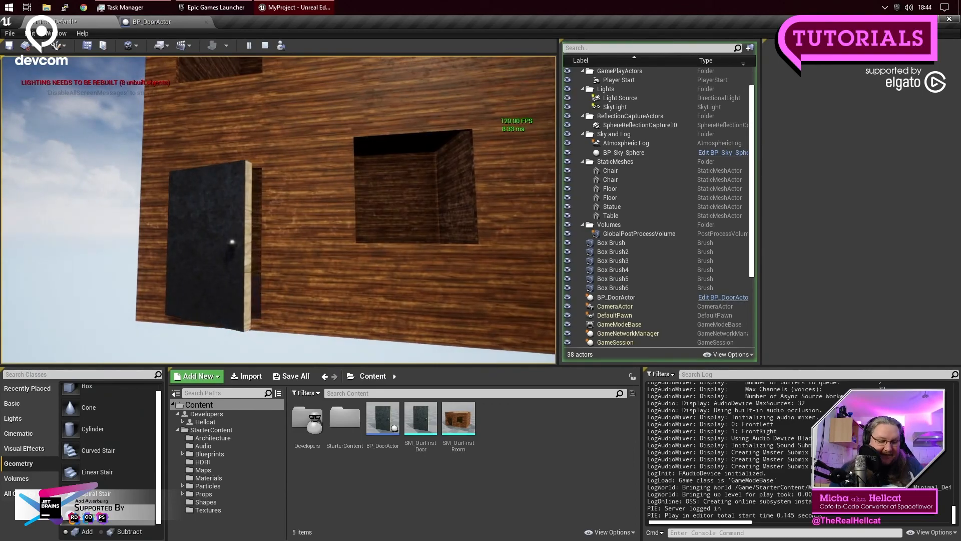
pyautogui.press('e')
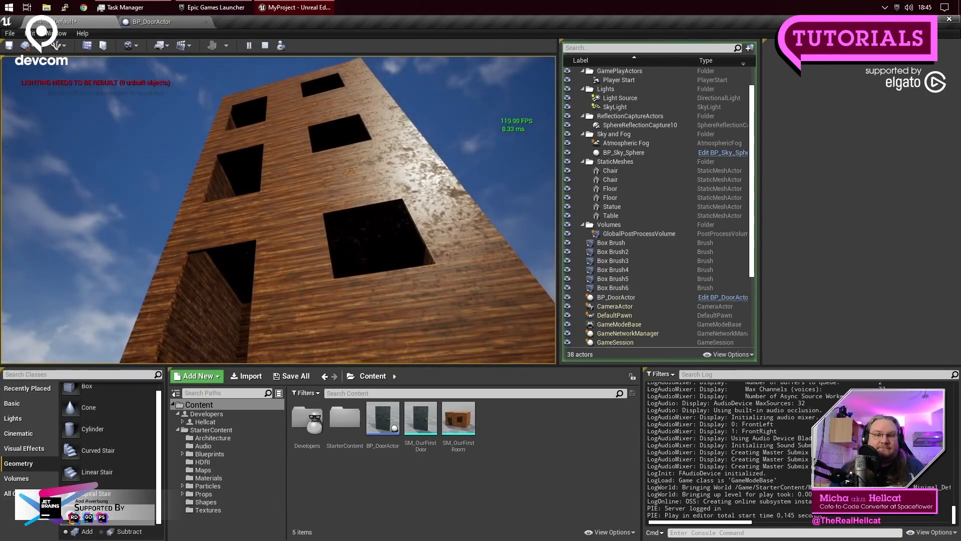
pyautogui.press('s')
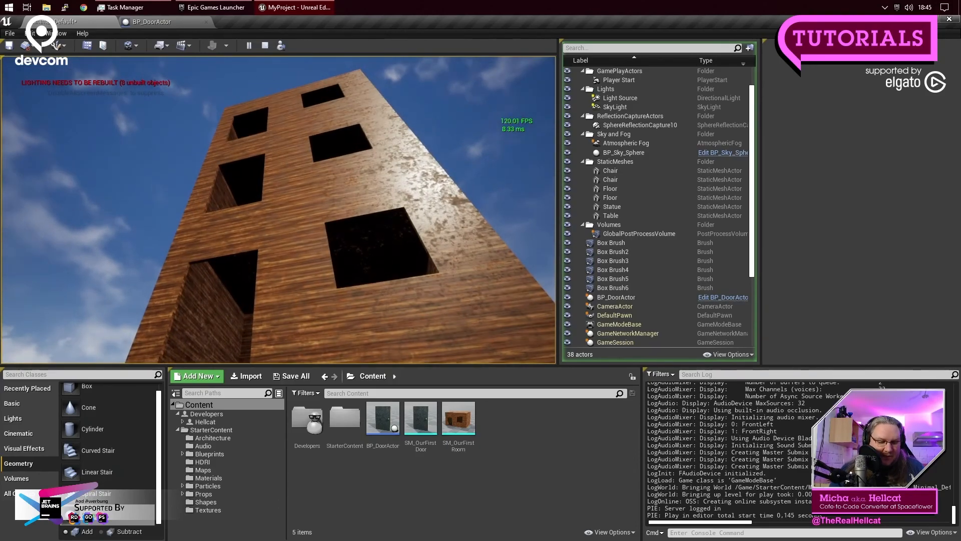
pyautogui.press('w')
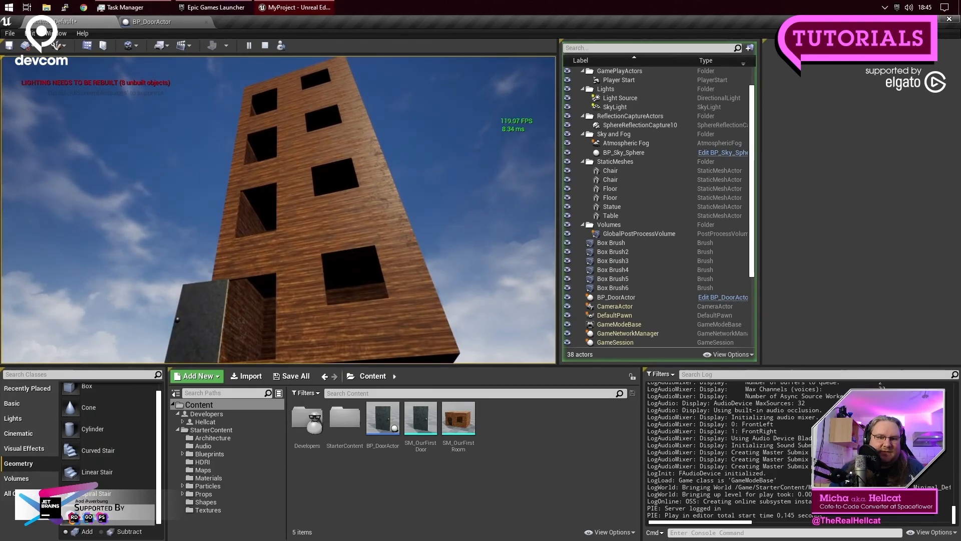
pyautogui.press('d')
pyautogui.press('d')
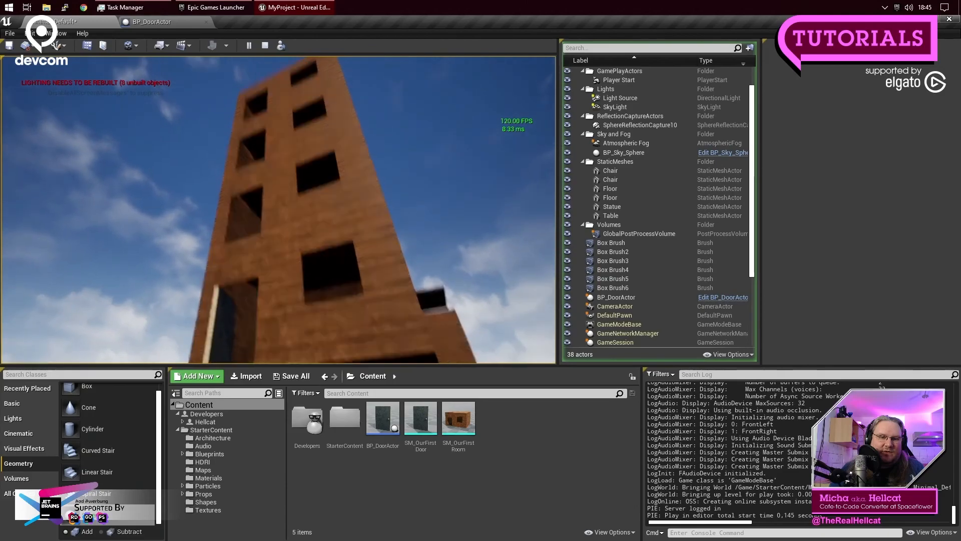
pyautogui.press('d')
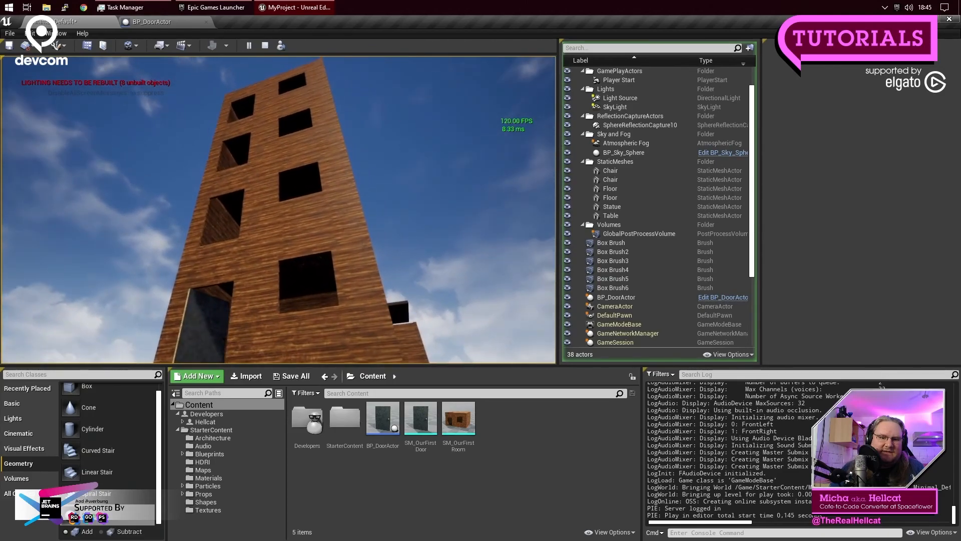
pyautogui.press('a')
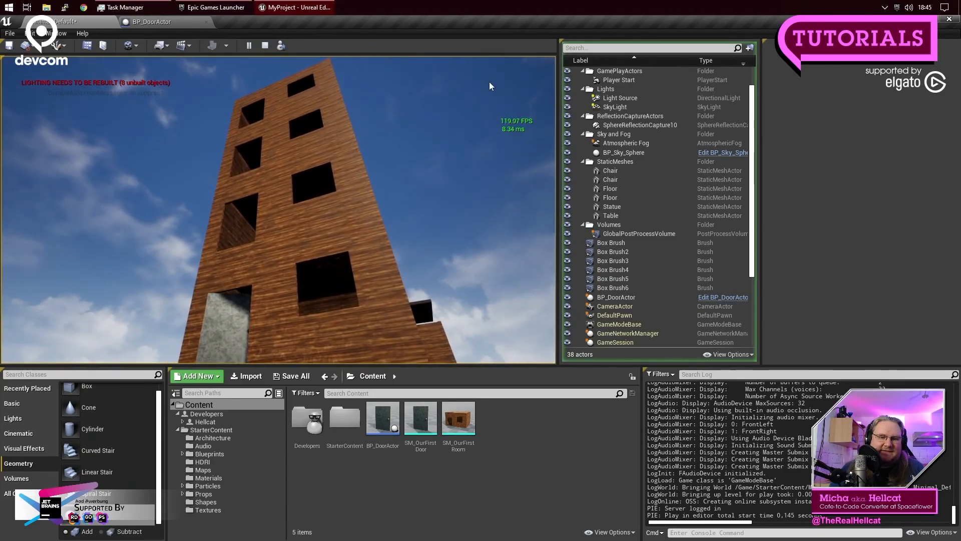
pyautogui.press('Escape')
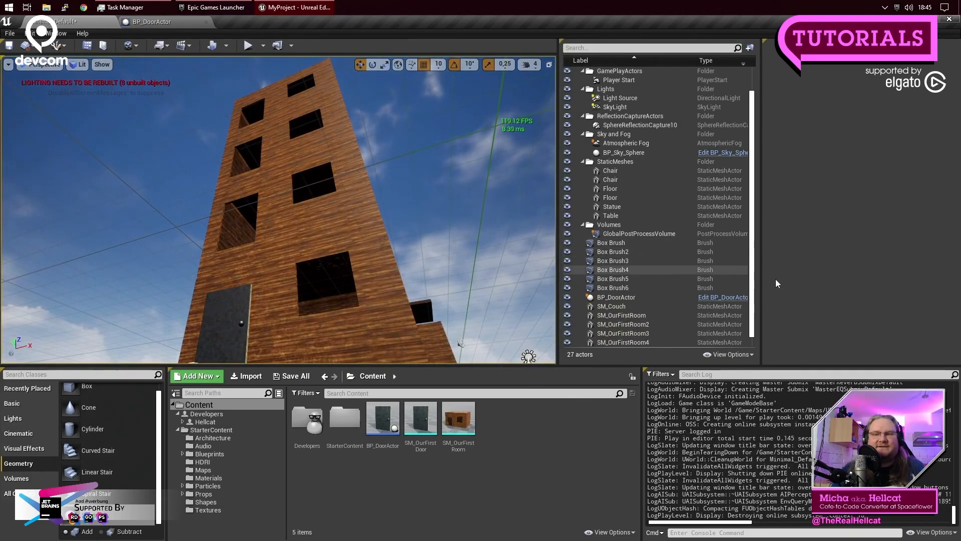
# Step: Save the Minimal_Default level
pyautogui.click(11, 34)
pyautogui.click(40, 119)
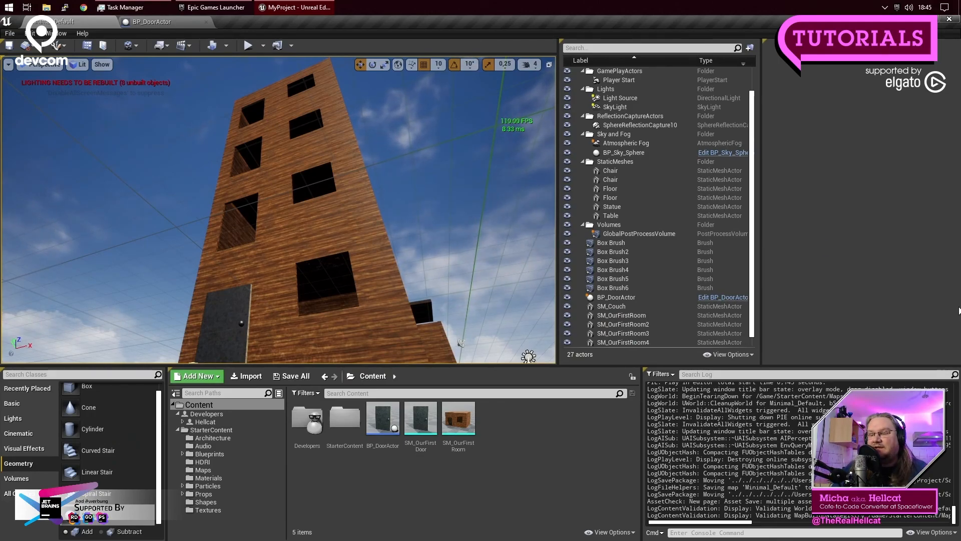
pyautogui.press('super+l')
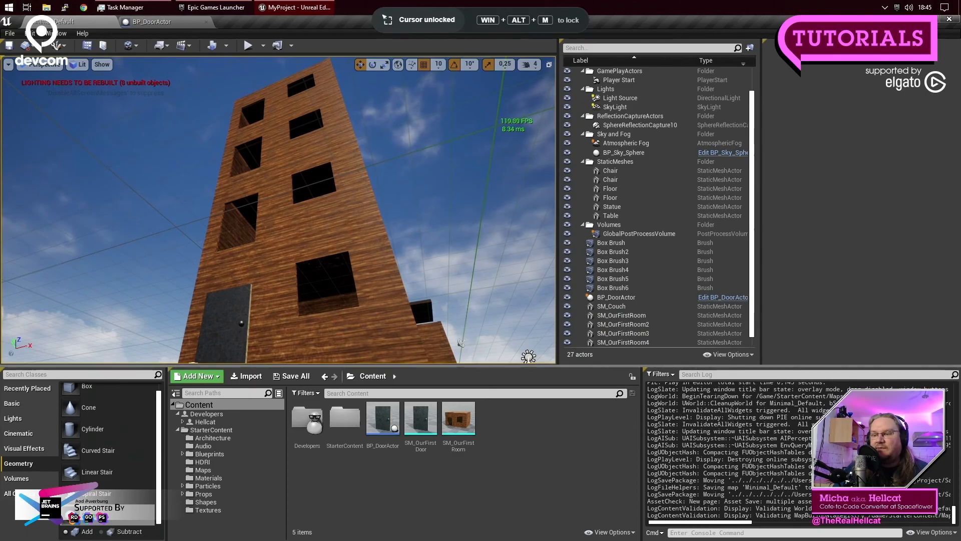